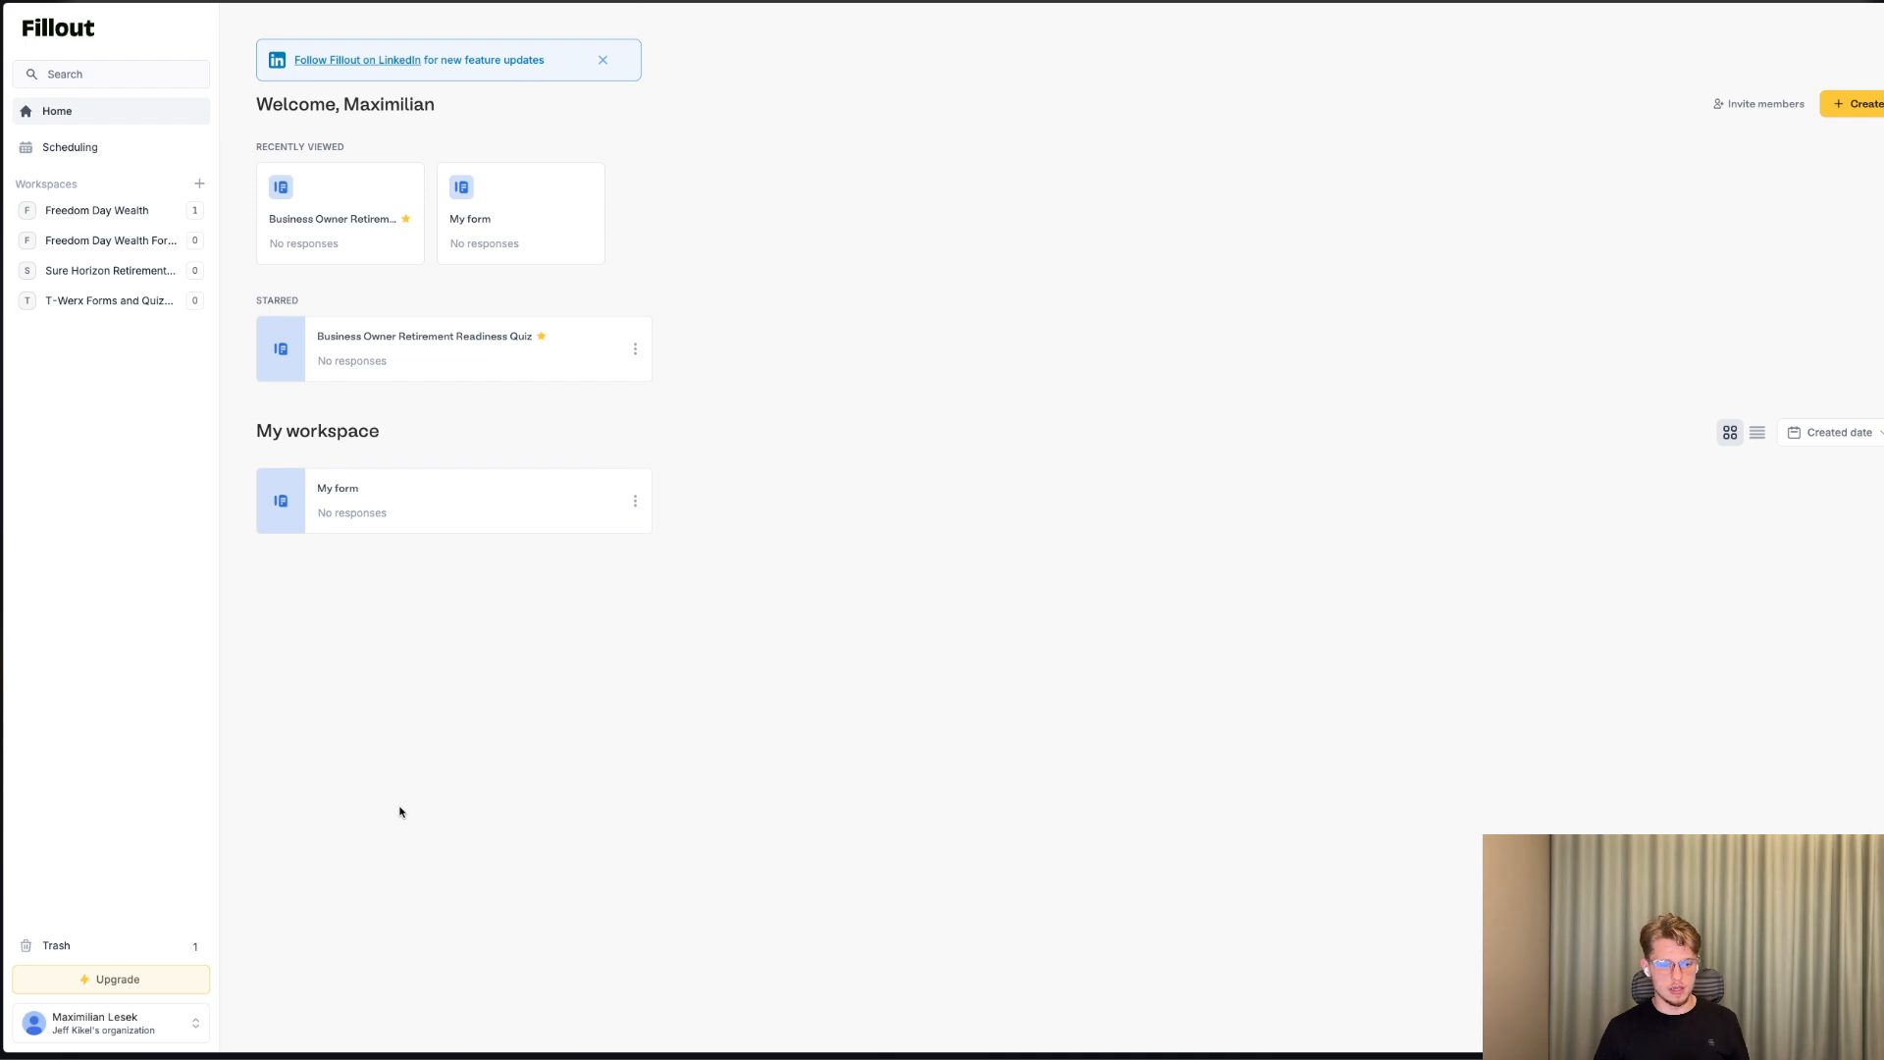
# Return to the Google results for fillout and open Fillout's Plans & Pricing page to review the free plan's features.
pyautogui.hscroll(-5, 752, 530)
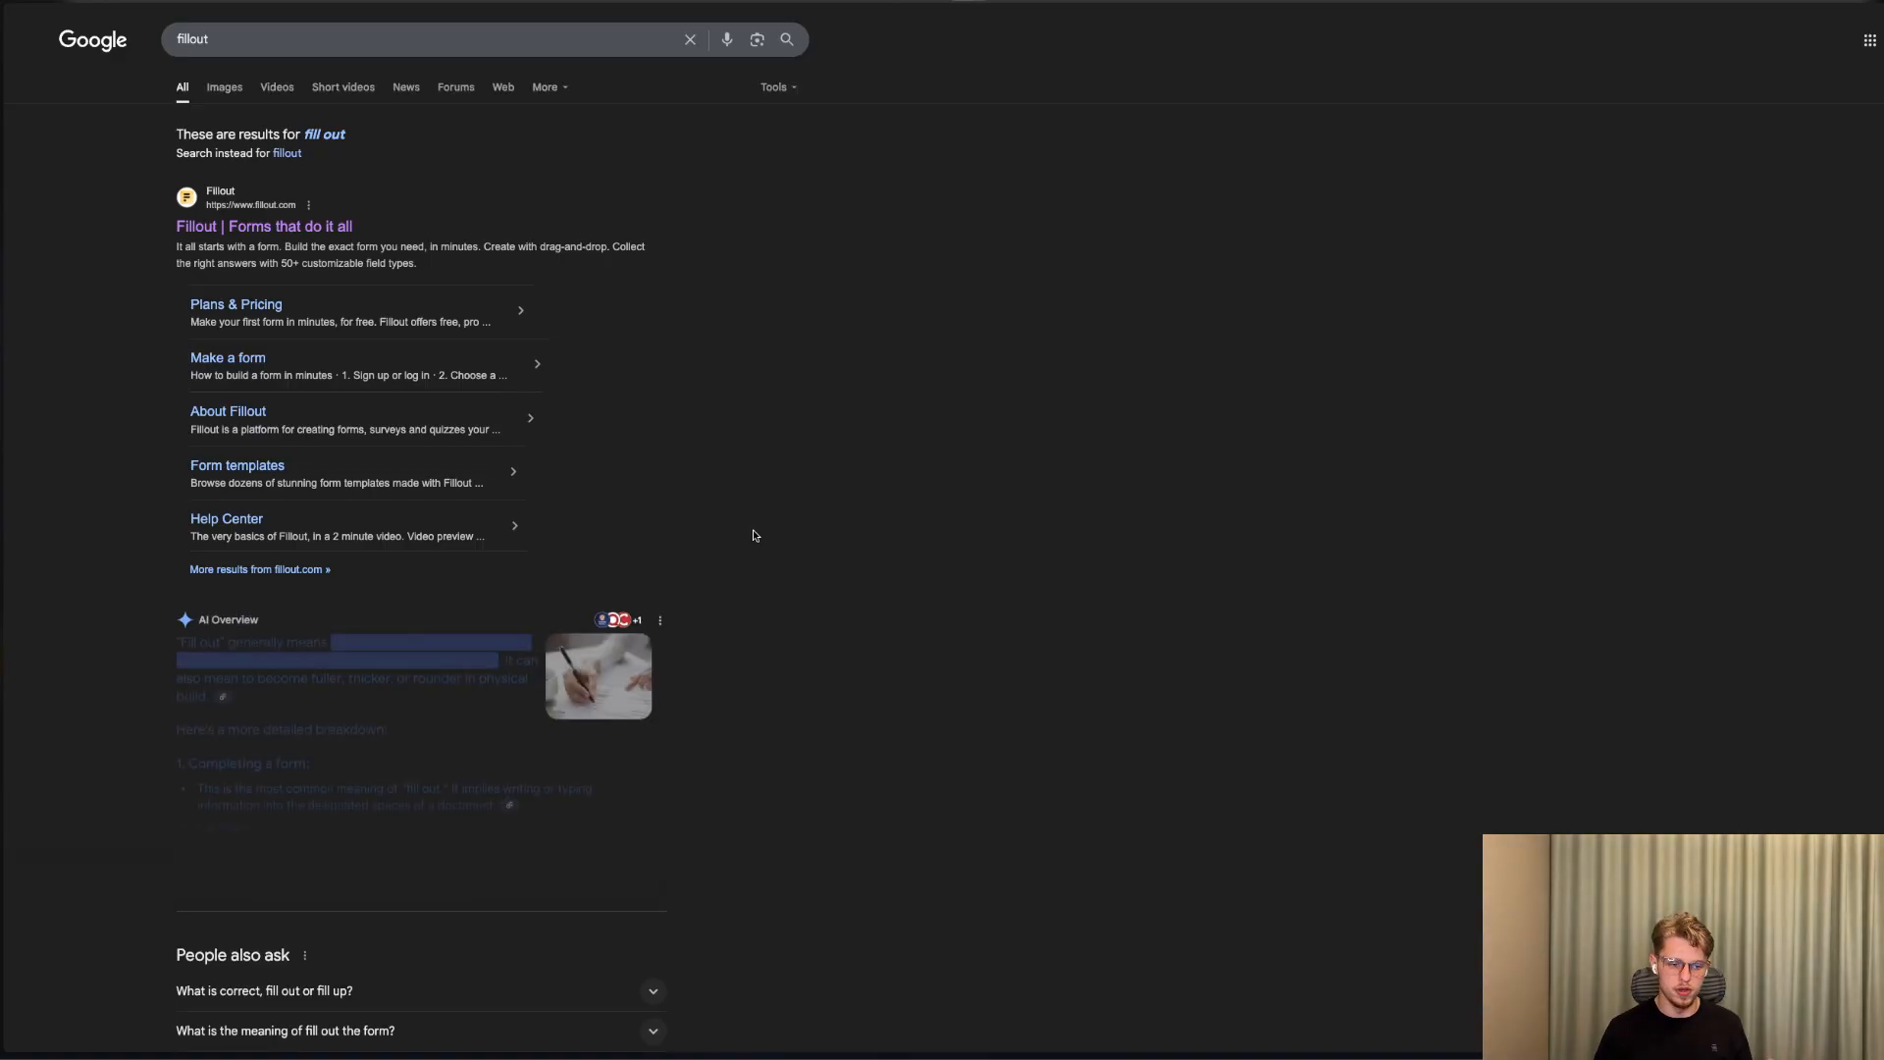
pyautogui.click(261, 314)
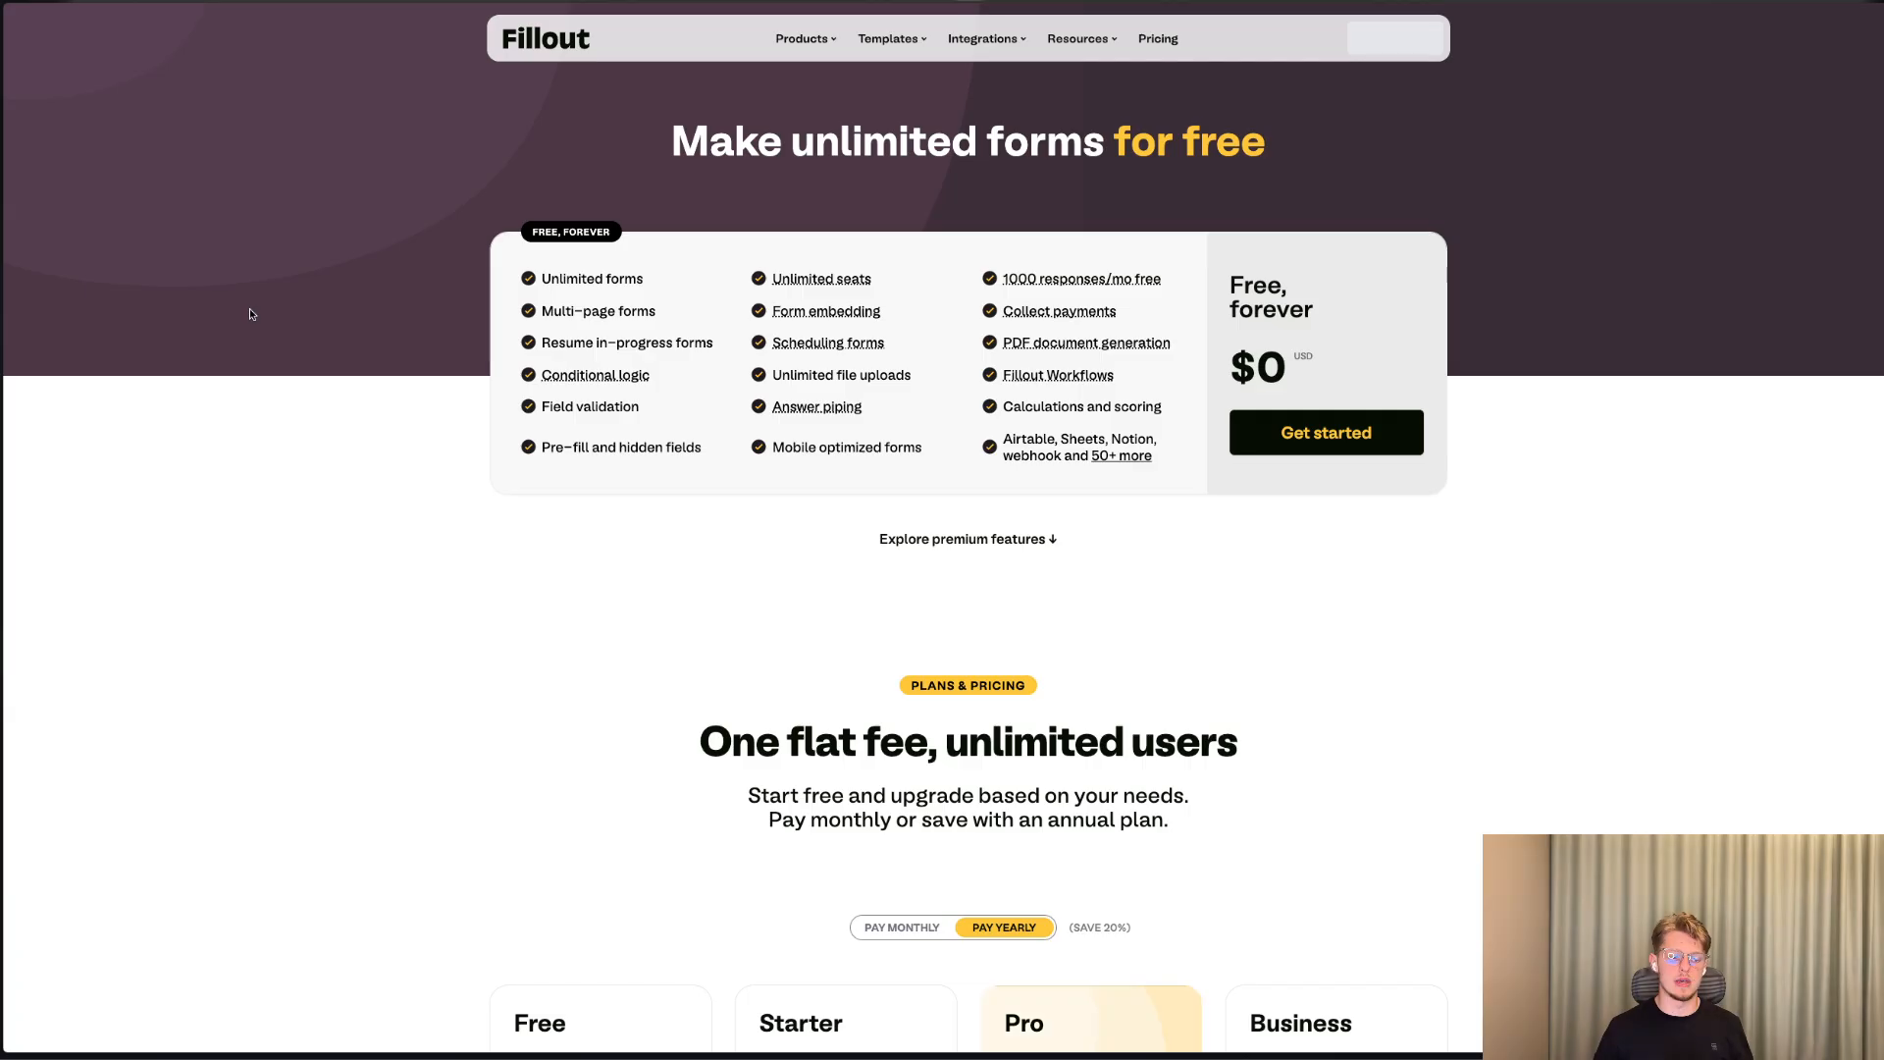
pyautogui.moveTo(1058, 279)
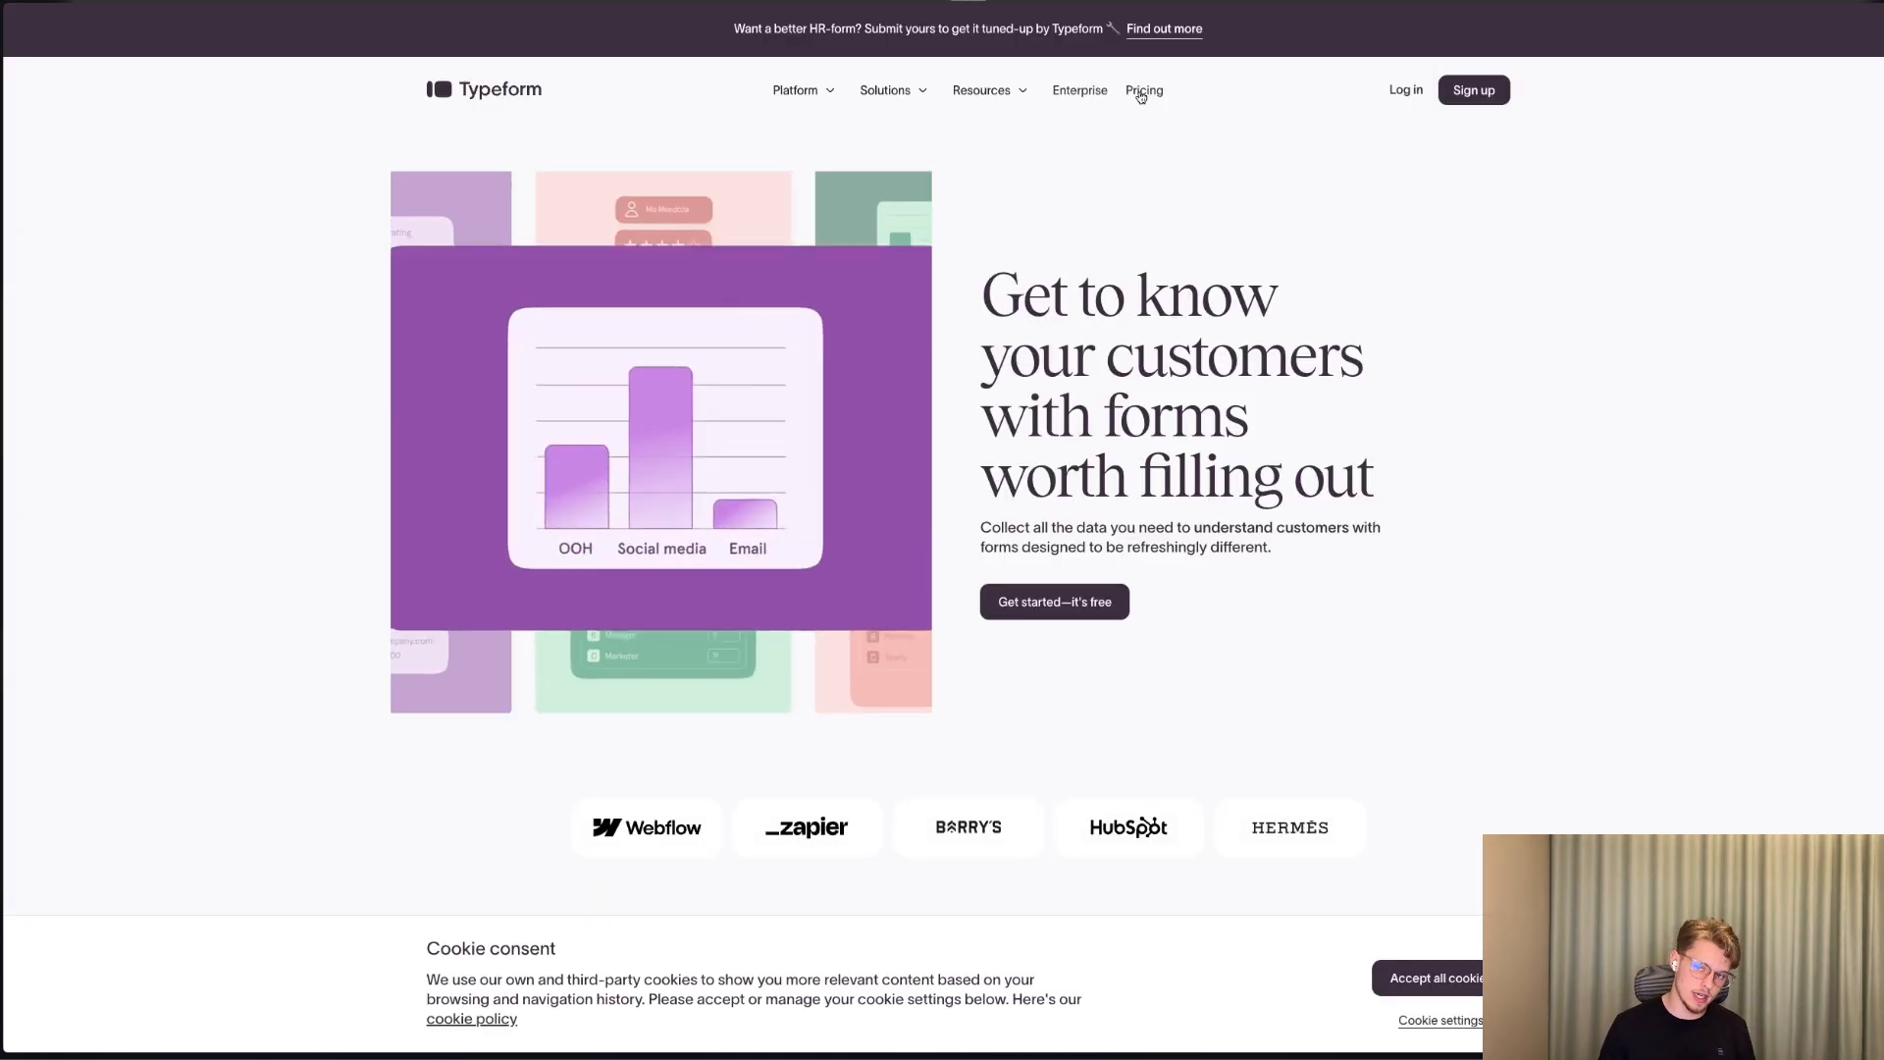
# Accept all cookies on the Typeform site and examine its core plans' pricing with monthly billing.
pyautogui.scroll(-4, 1314, 992)
pyautogui.click(1433, 978)
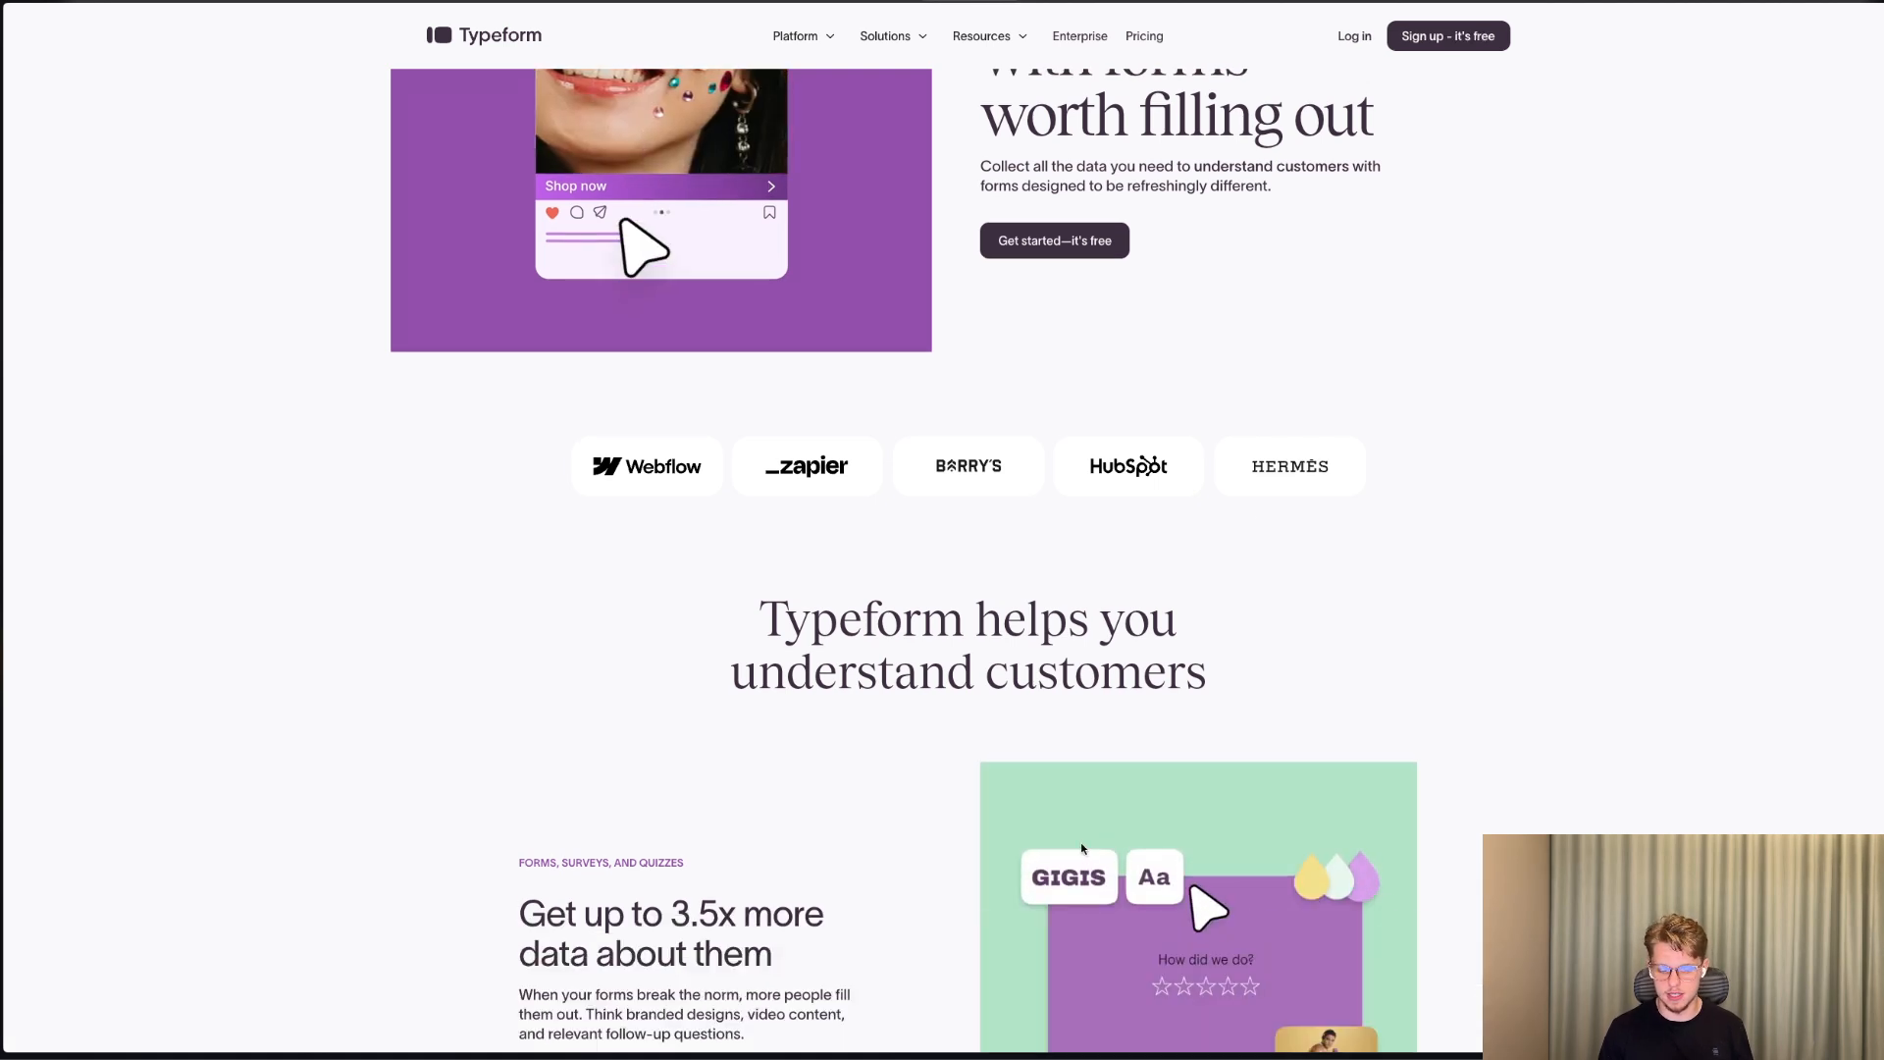
pyautogui.scroll(4, 1147, 91)
pyautogui.click(1145, 91)
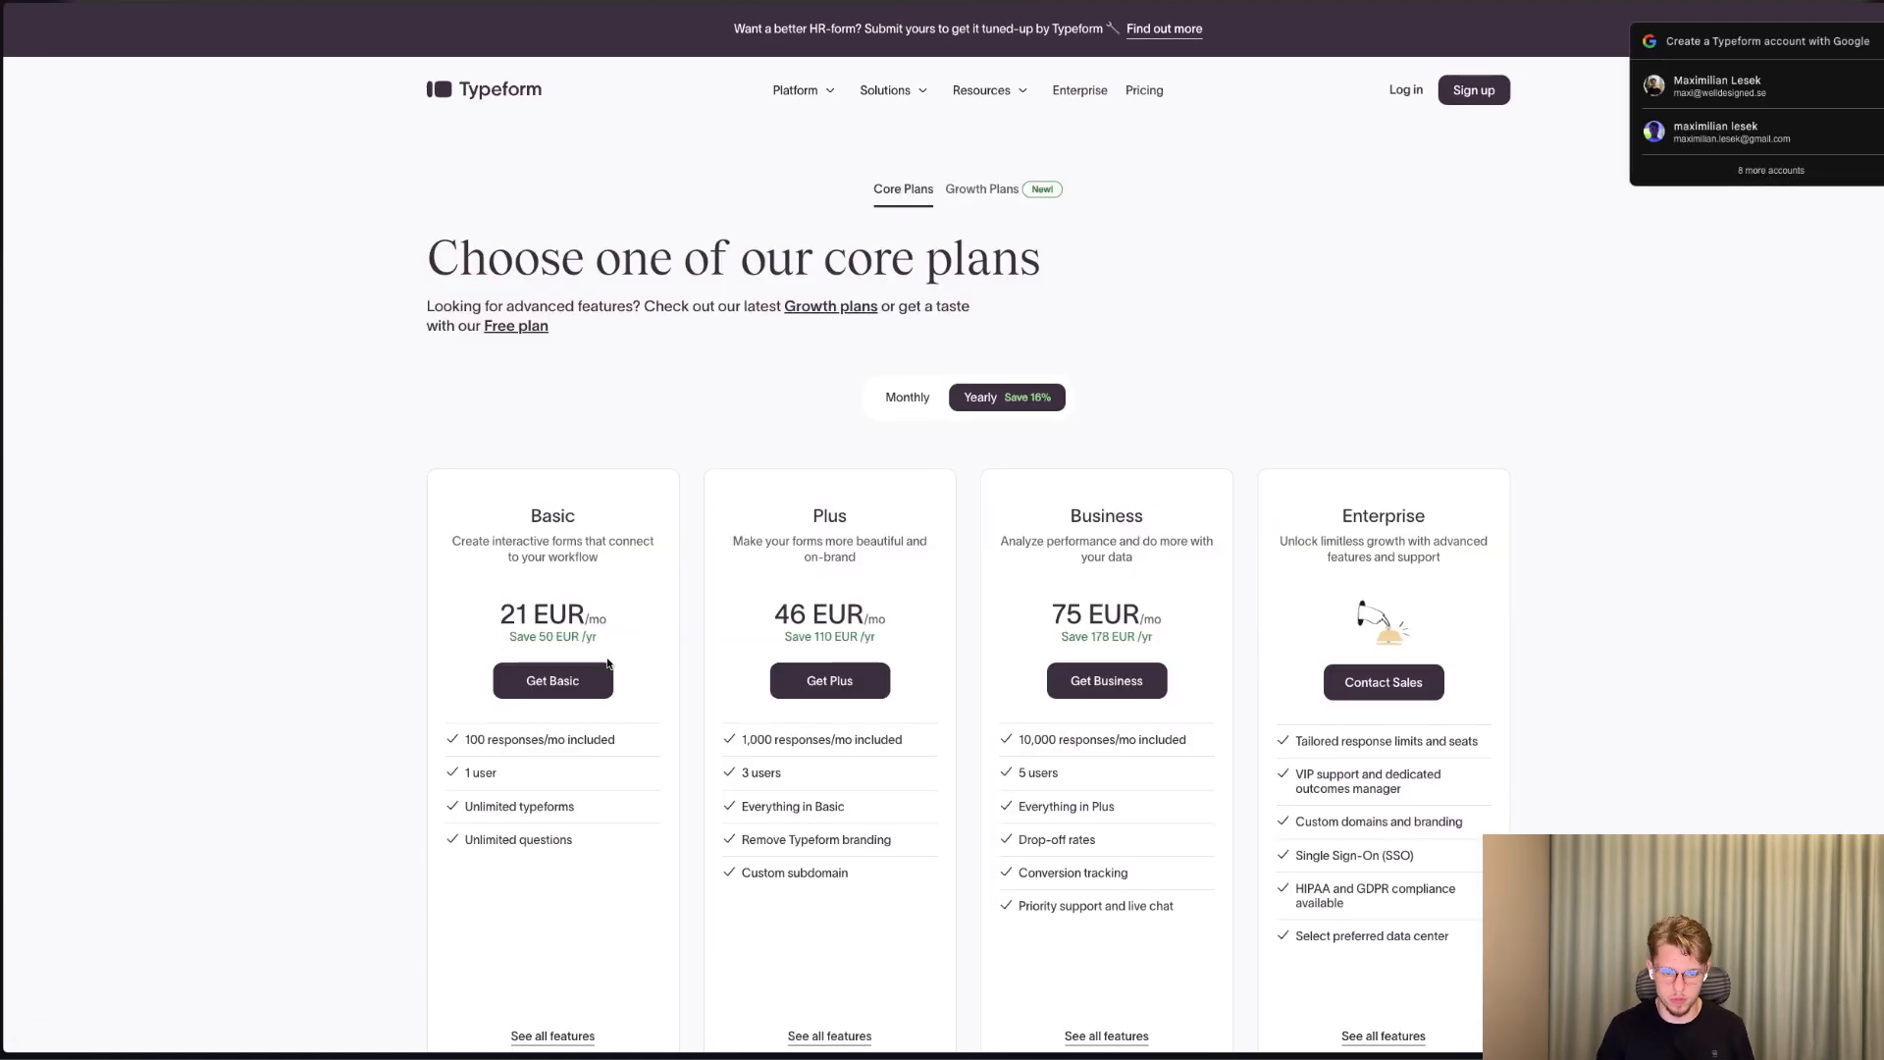
pyautogui.scroll(-1, 910, 417)
pyautogui.click(913, 363)
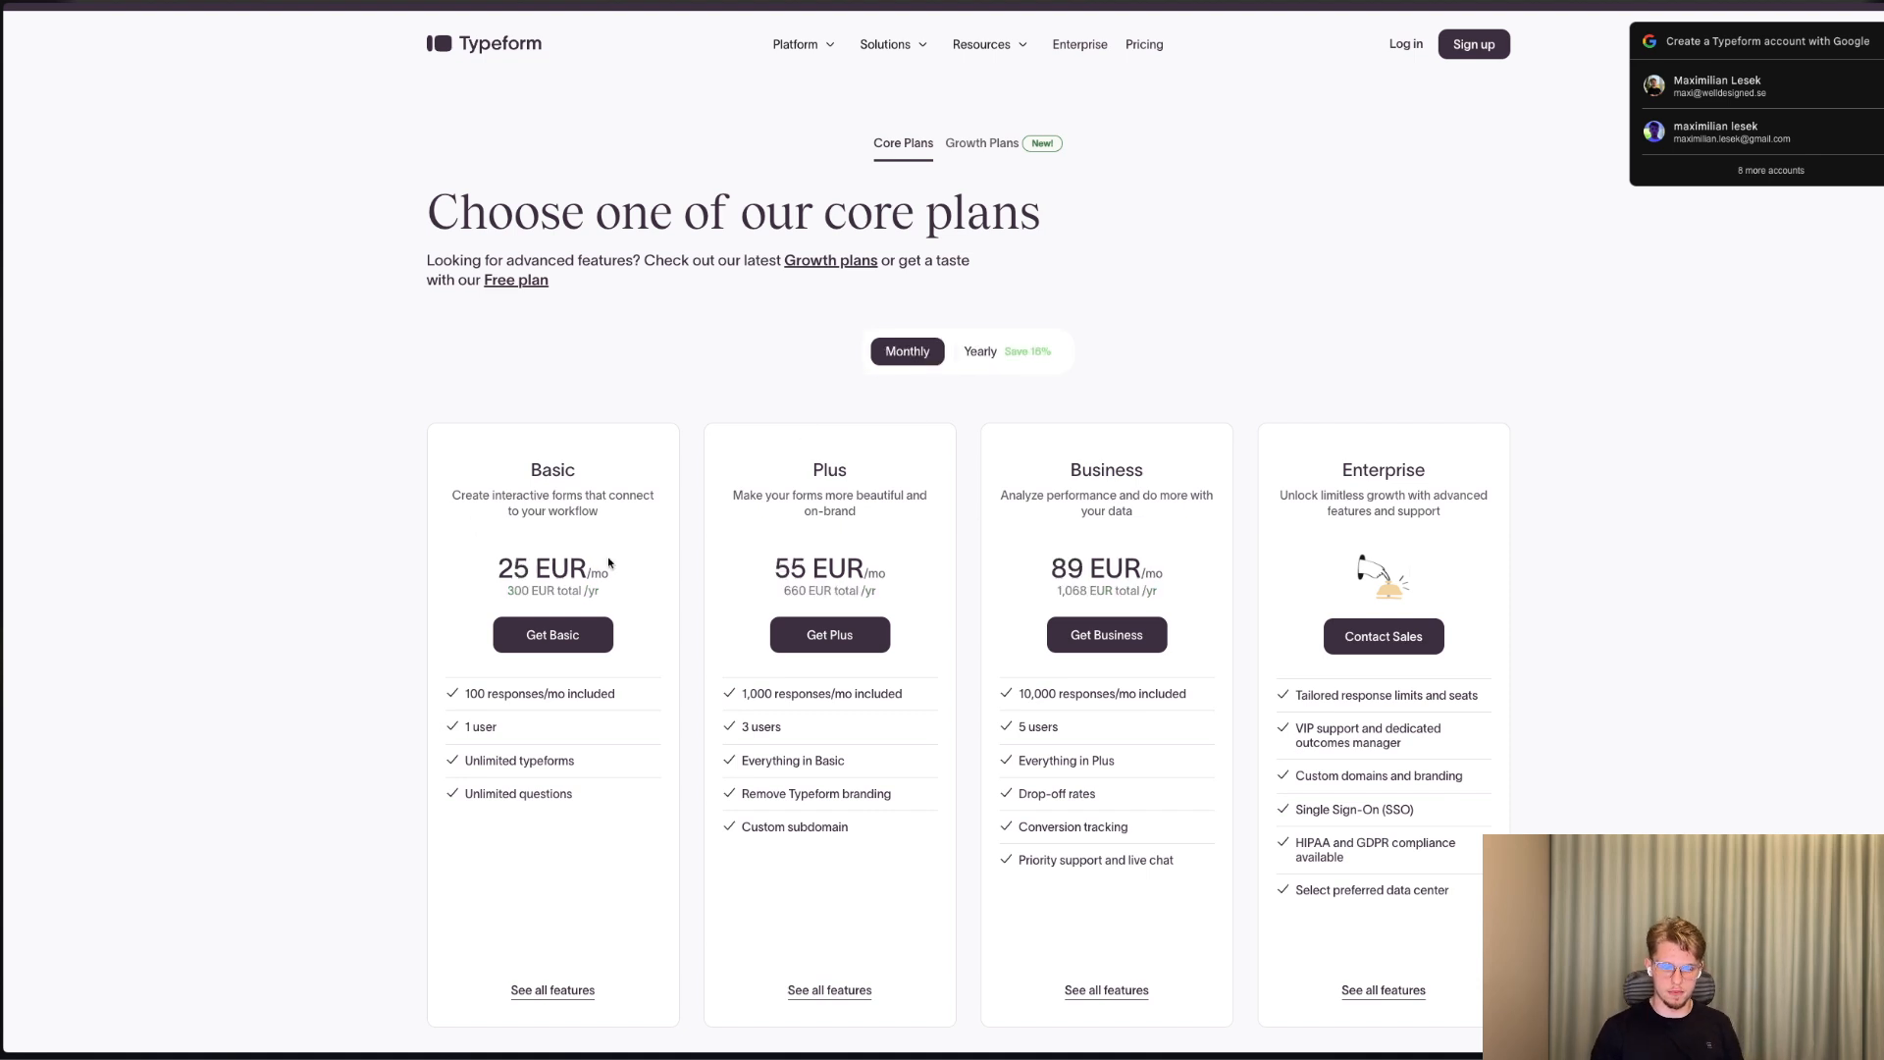
pyautogui.scroll(-2, 475, 654)
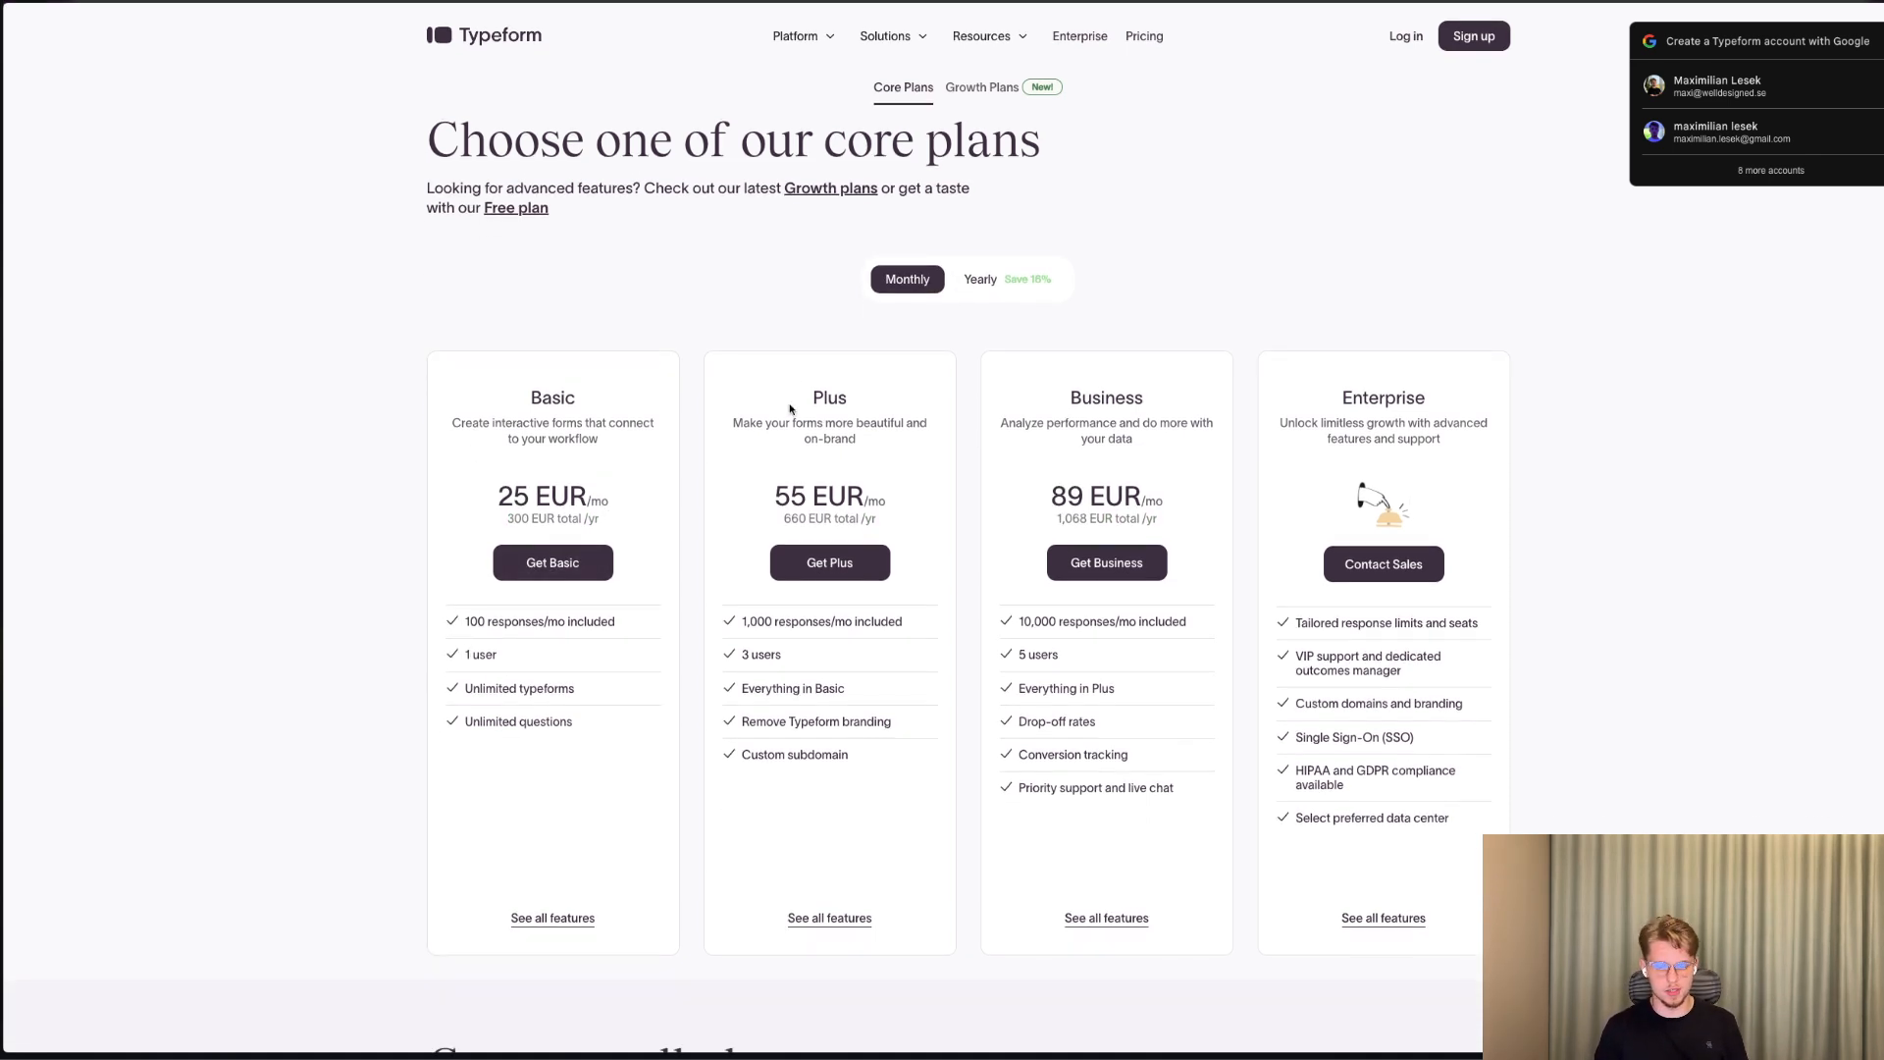
pyautogui.scroll(2, 1374, 245)
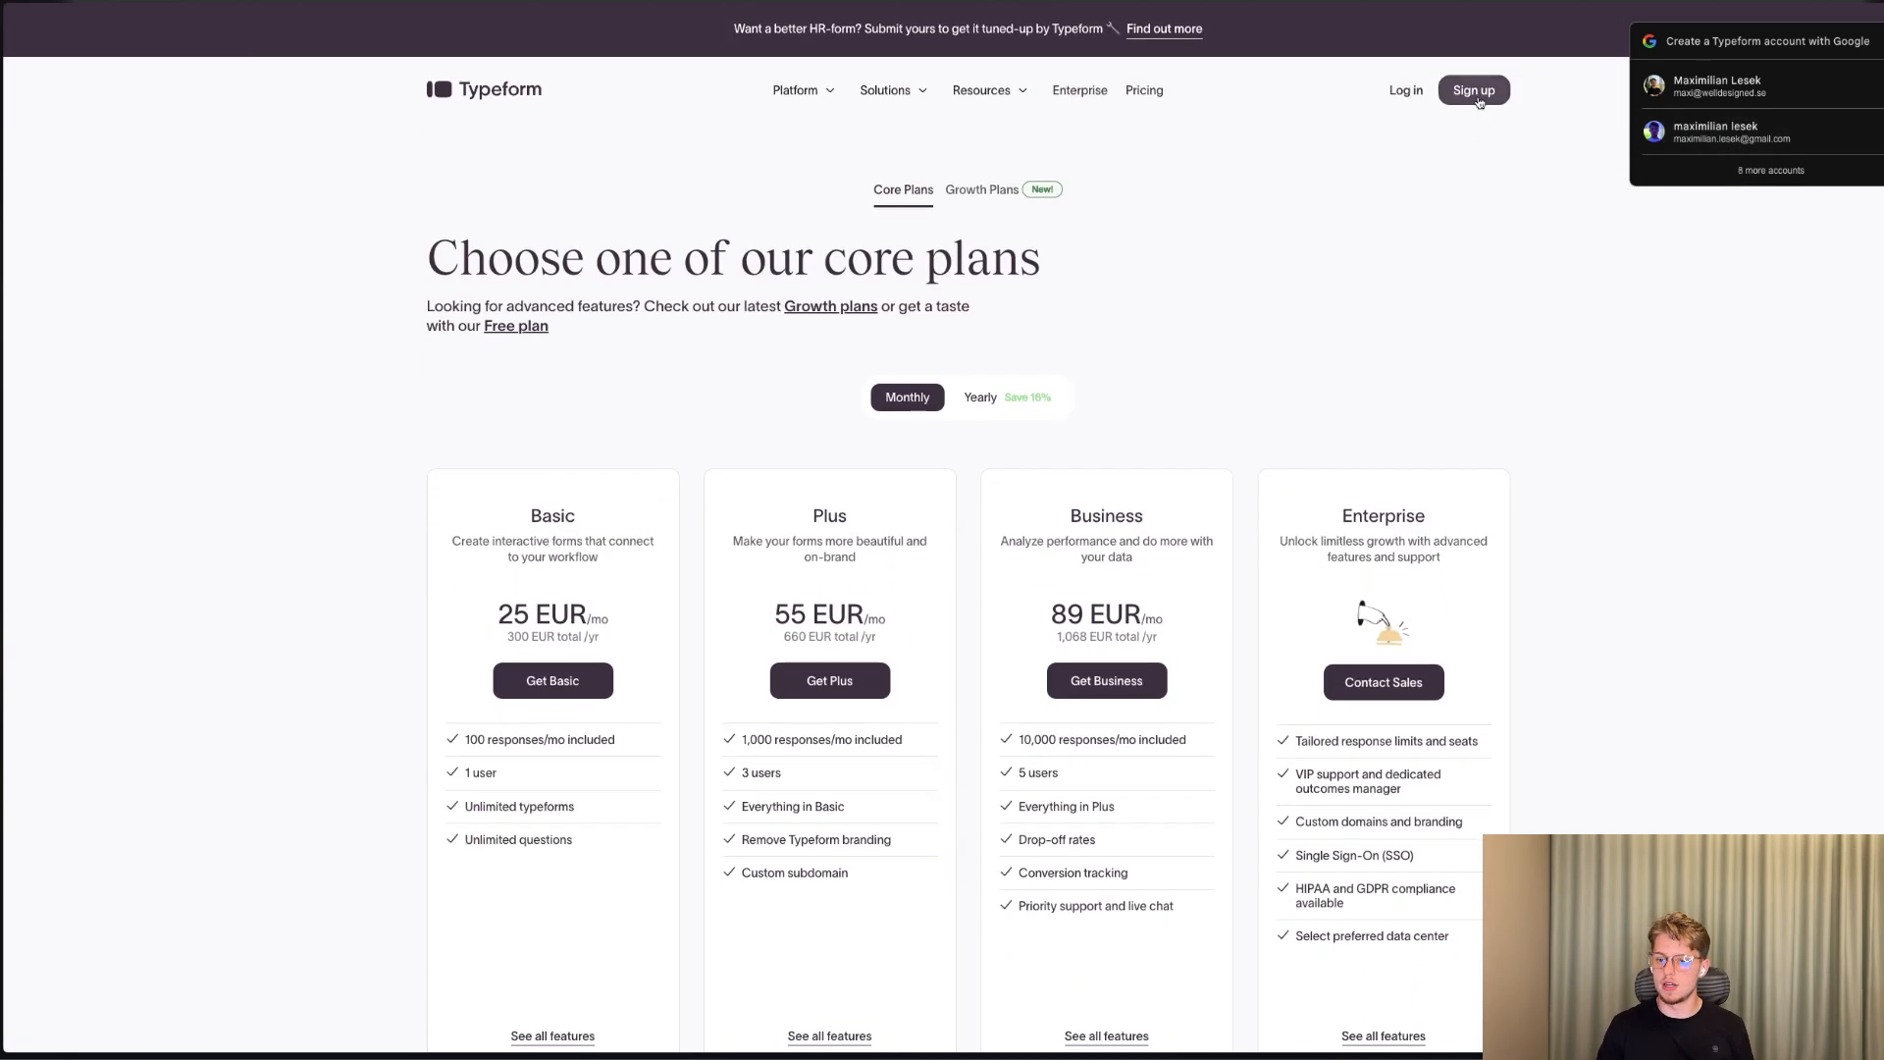
# Sign up for Typeform with a Google account and agree to the terms to finish the registration.
pyautogui.click(1479, 102)
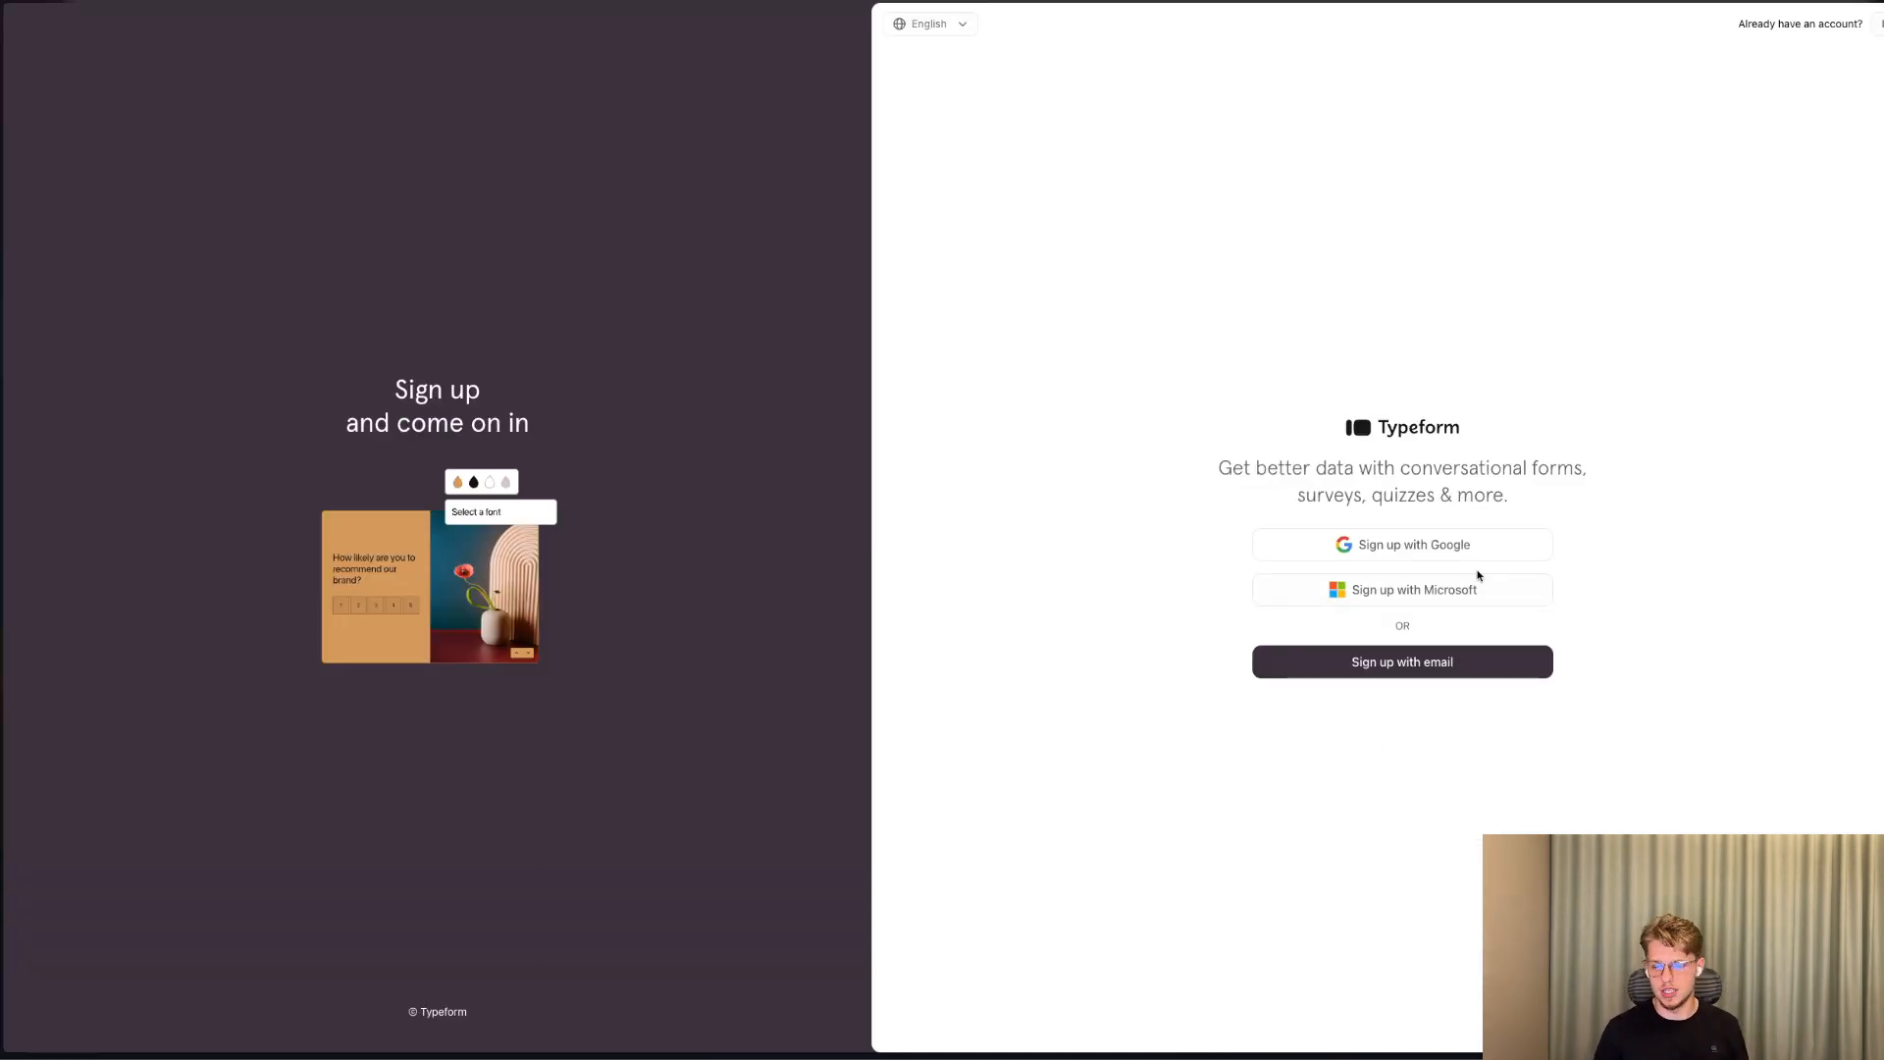
pyautogui.click(1404, 544)
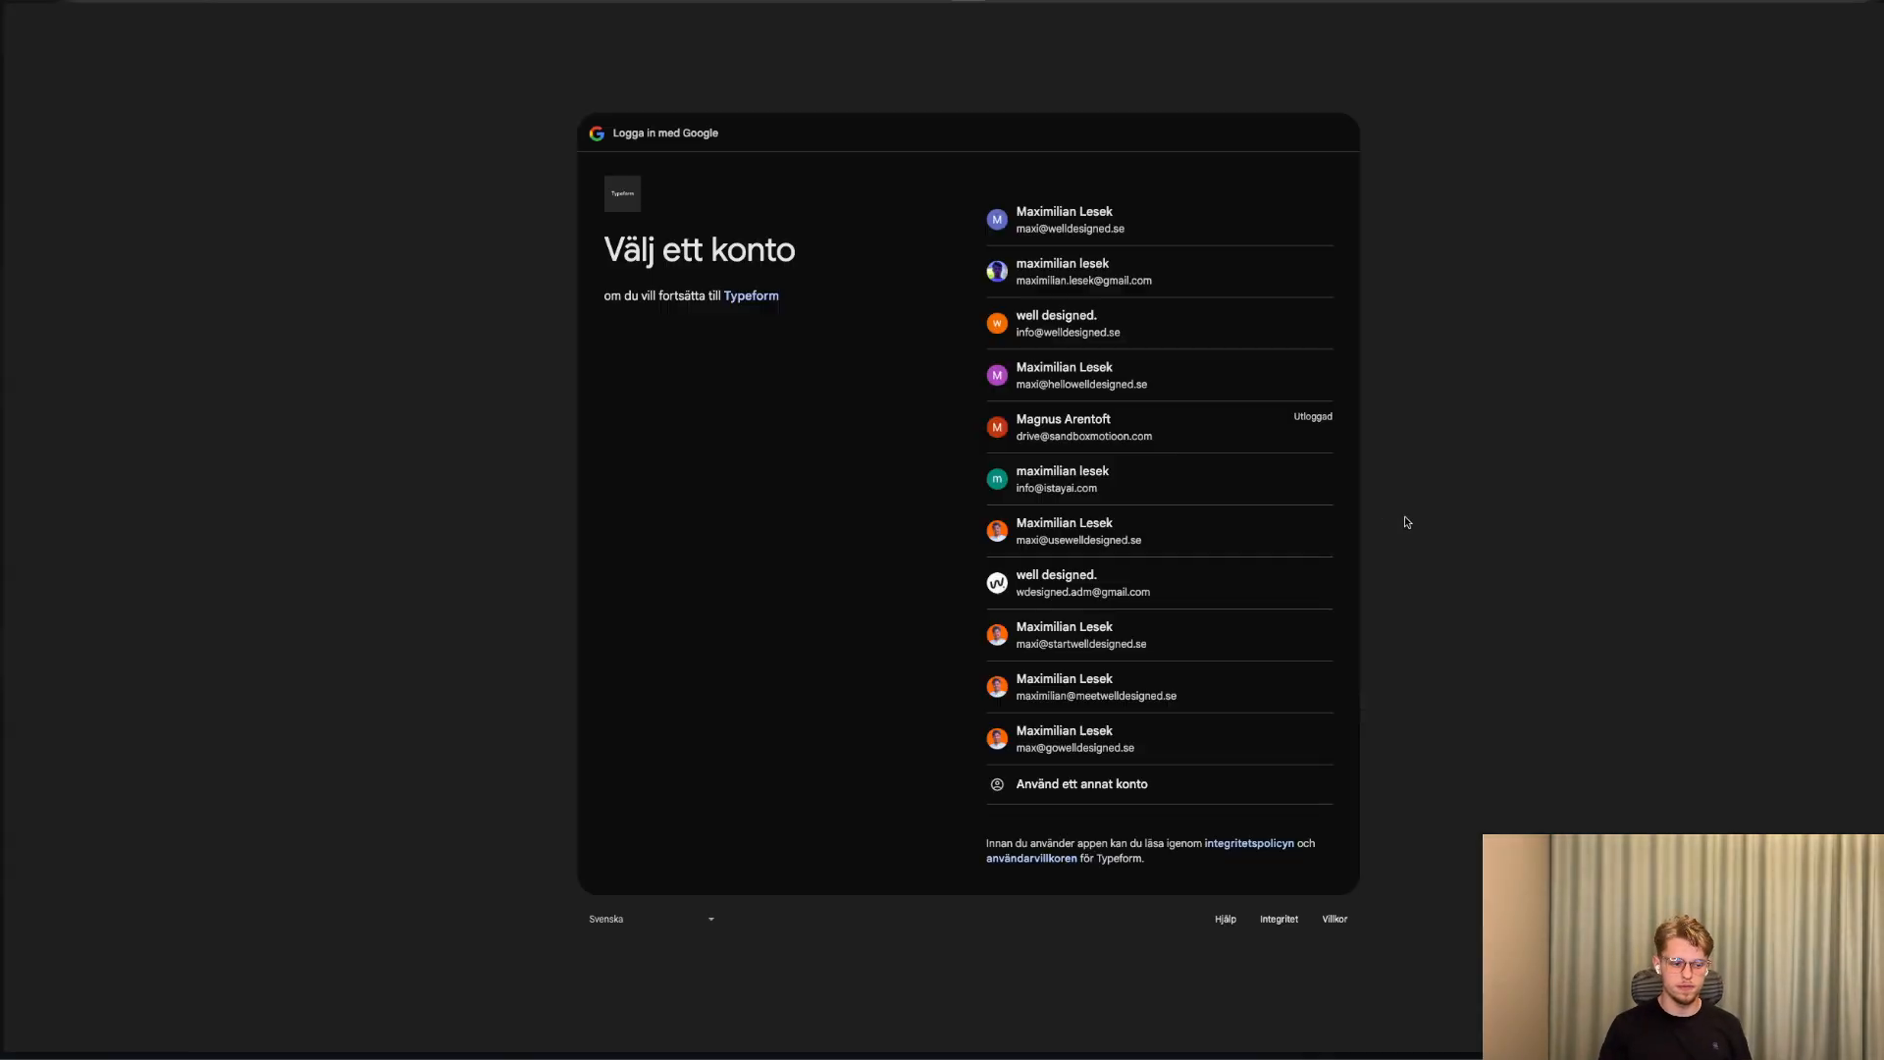
pyautogui.click(1033, 379)
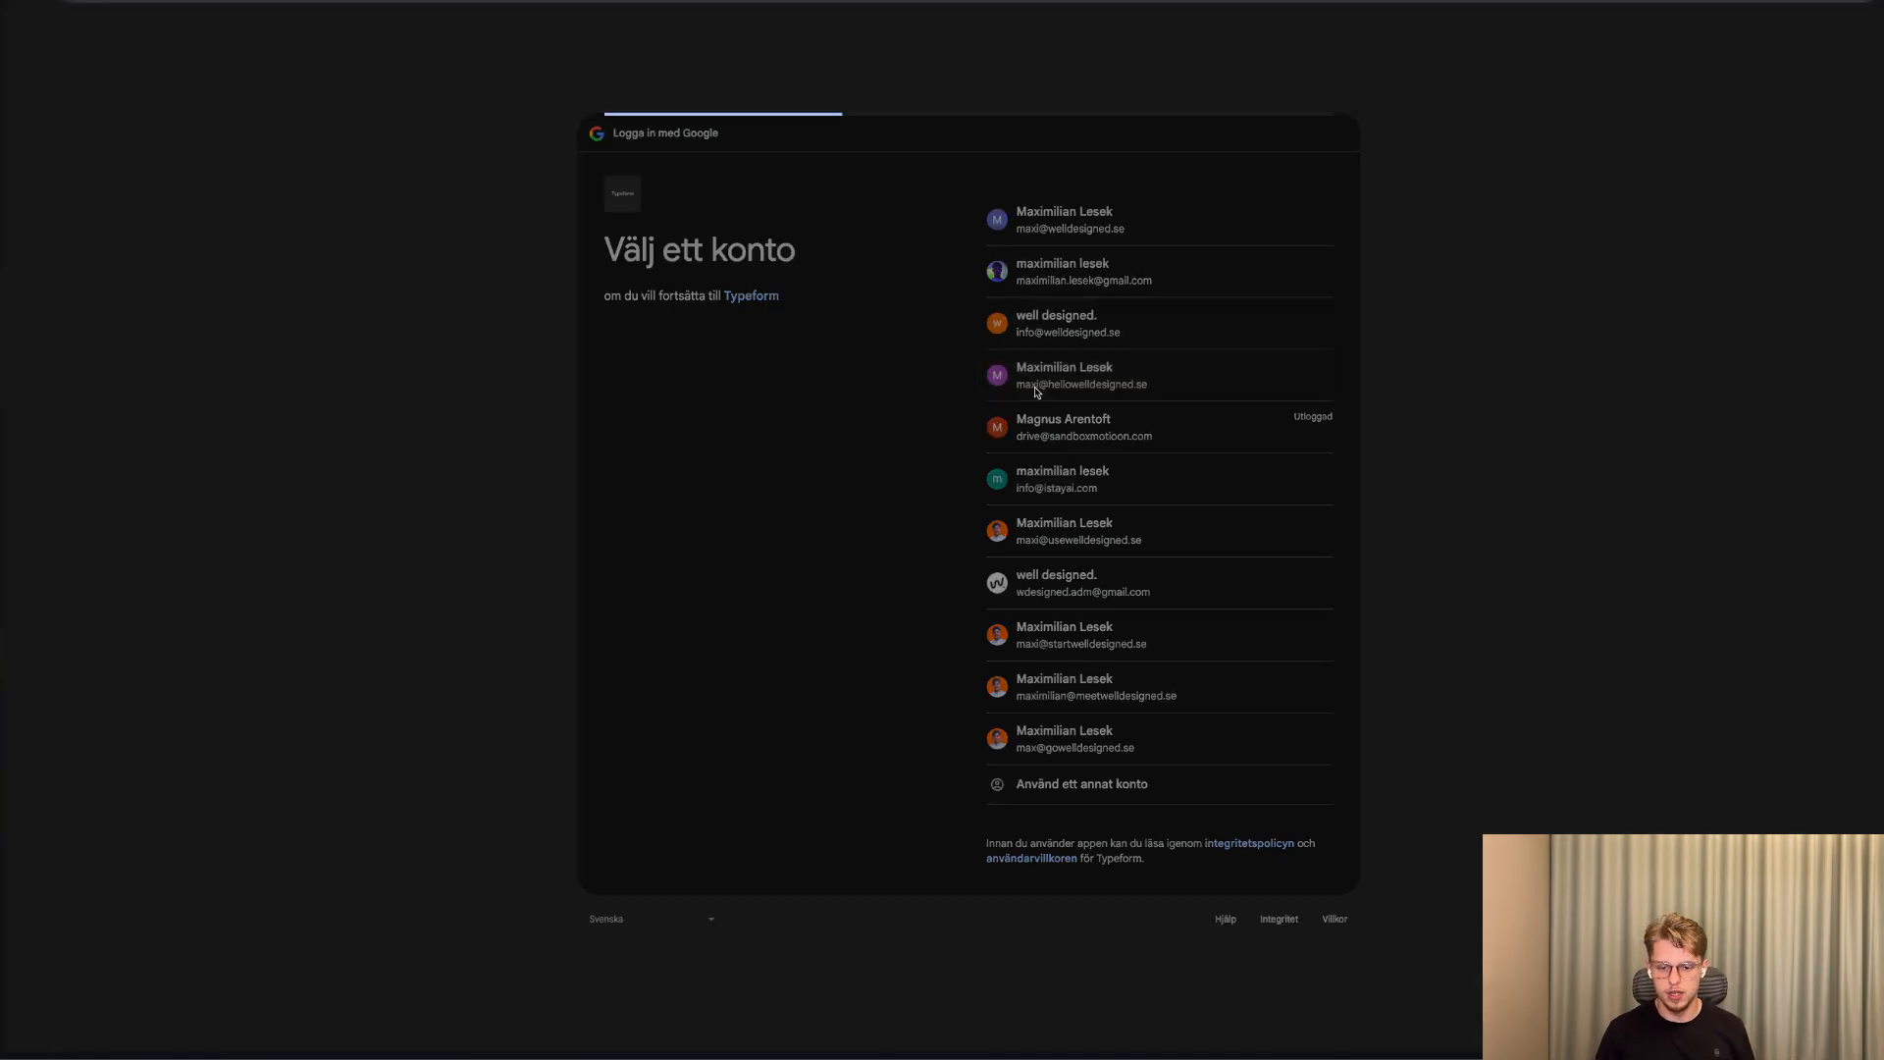
pyautogui.click(1200, 607)
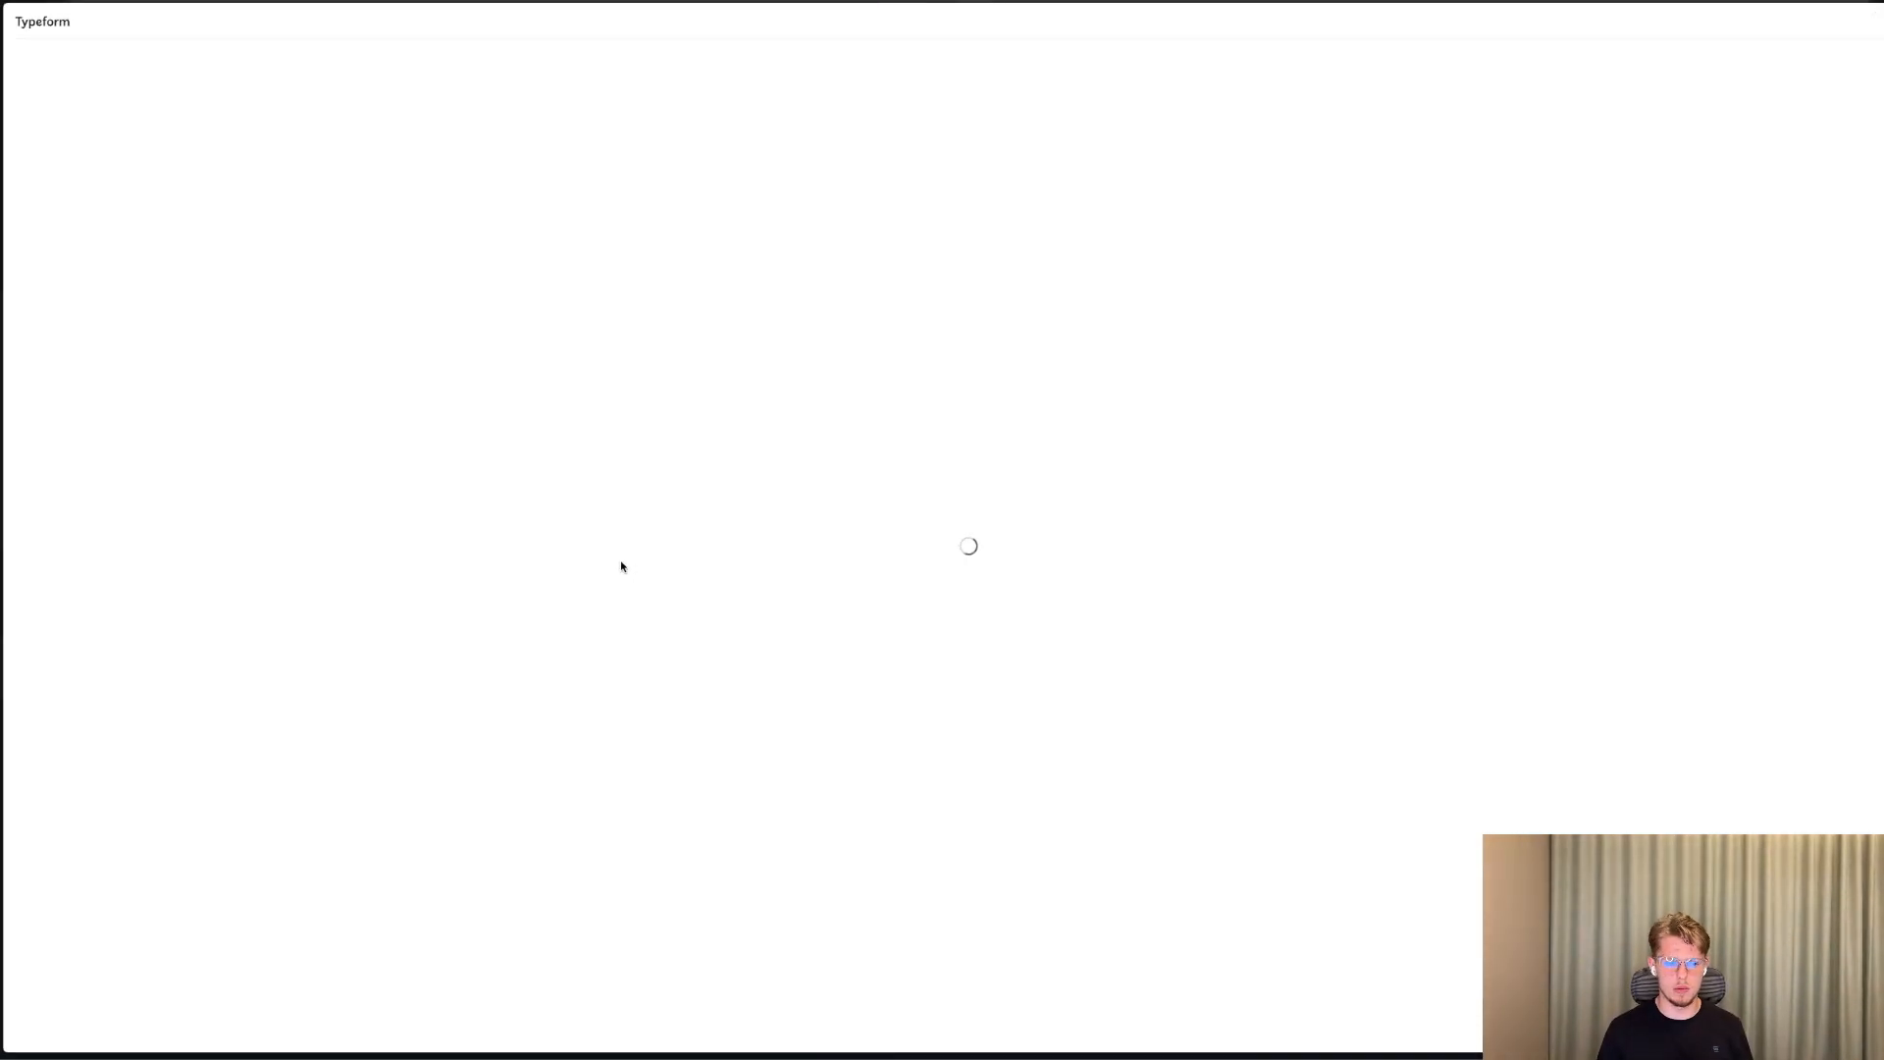
pyautogui.click(348, 461)
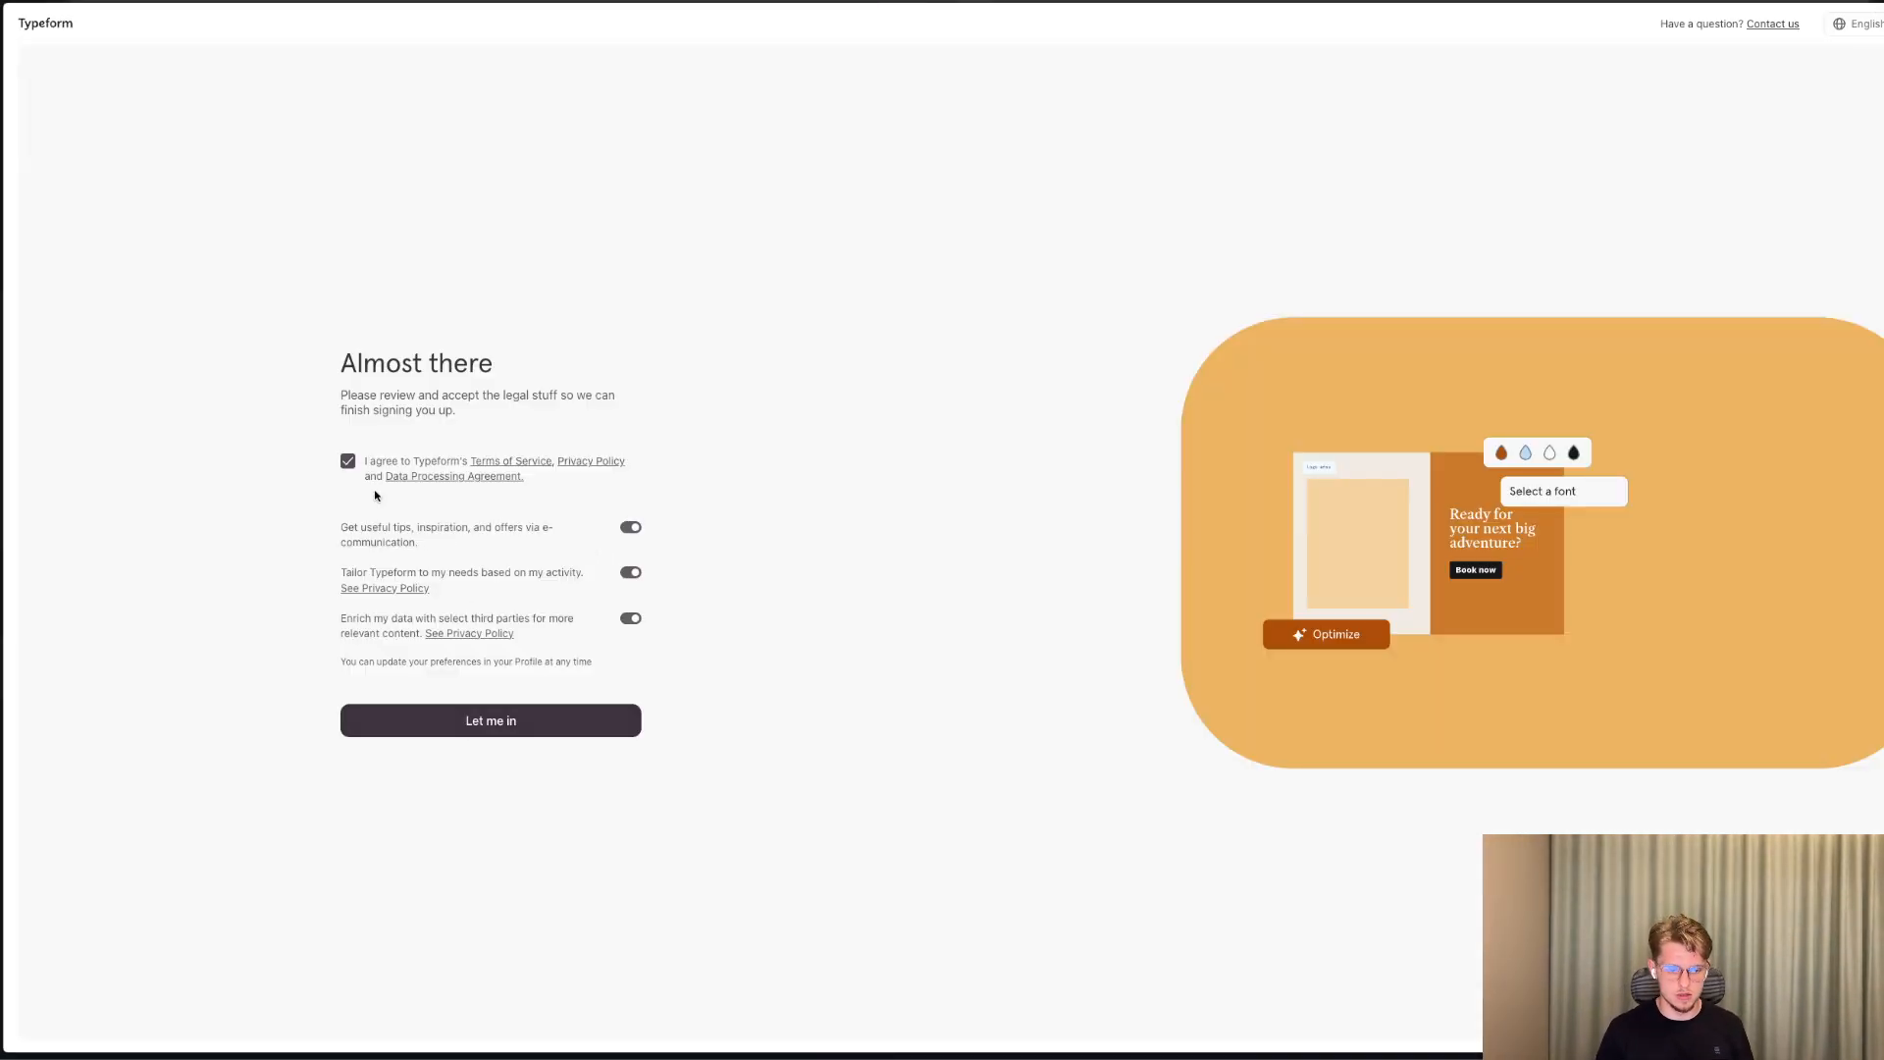
pyautogui.click(521, 727)
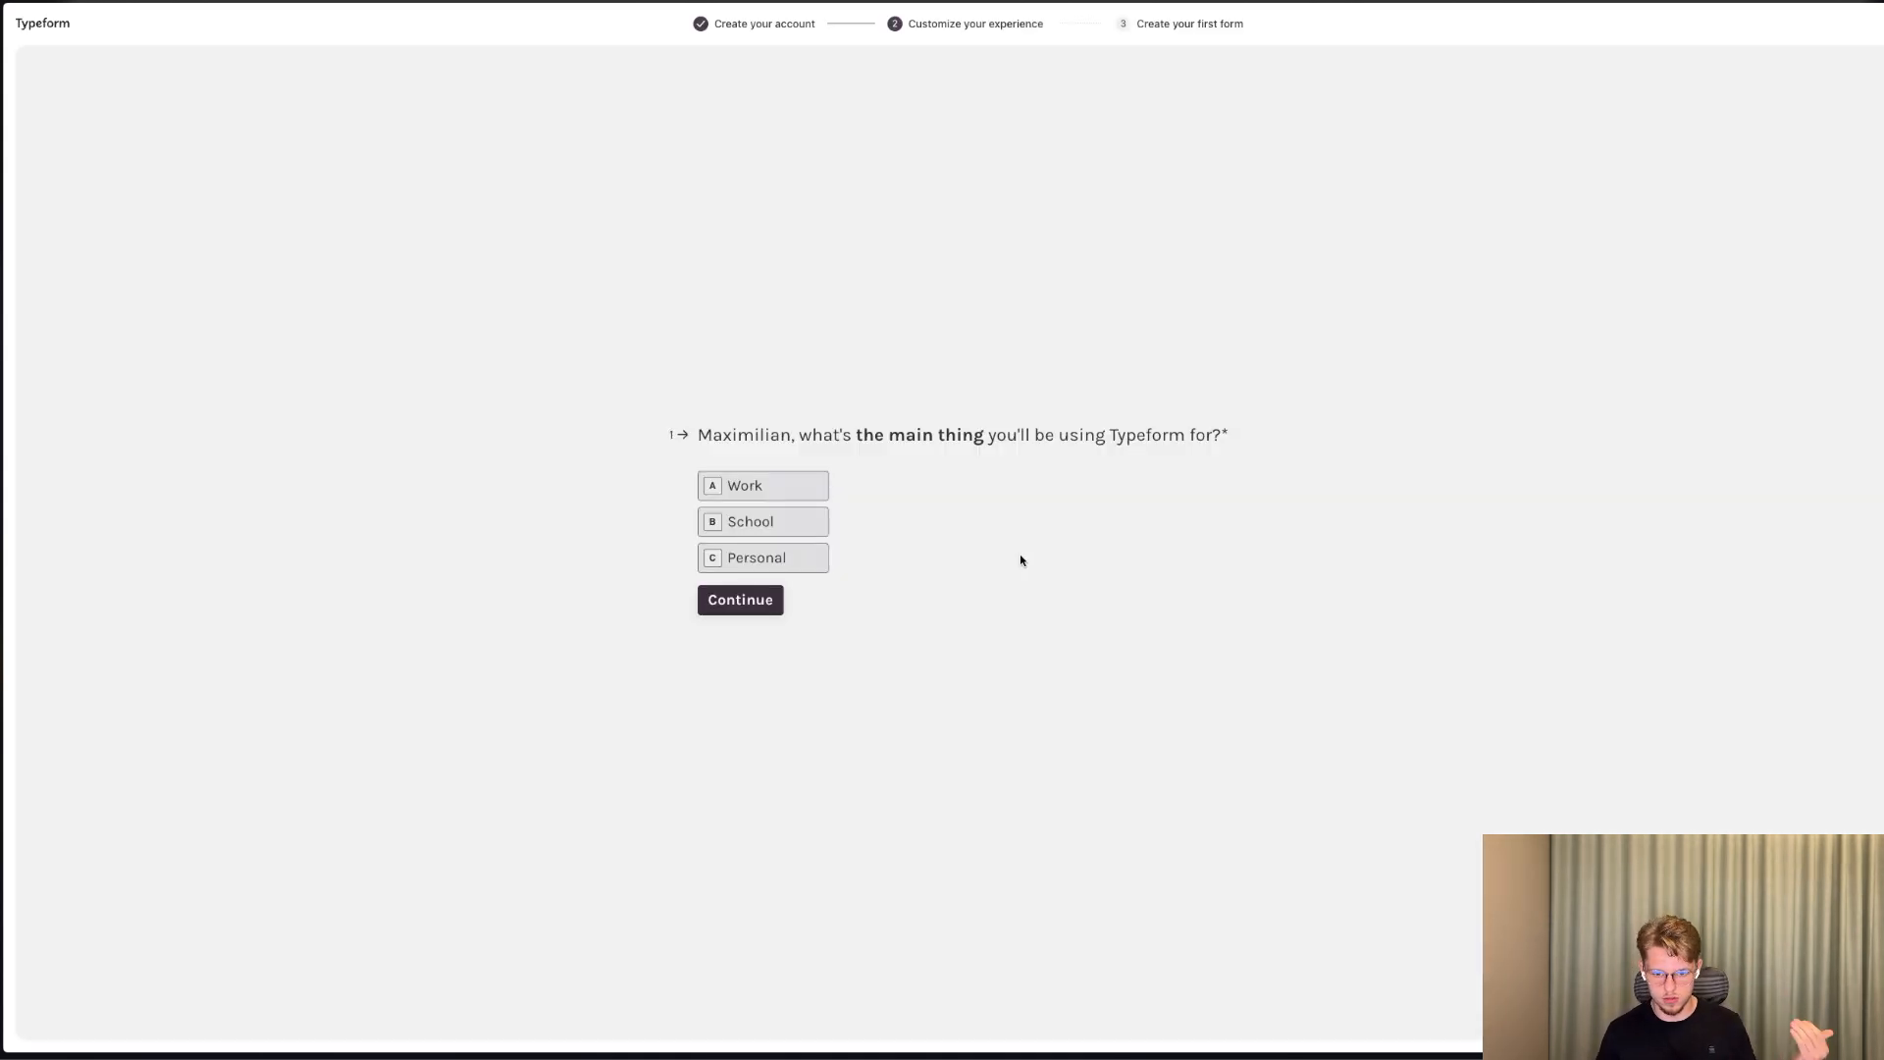
# Answer the onboarding questions with School, Conduct research and Recruit talent, and start a form from scratch without adding elements.
pyautogui.click(758, 530)
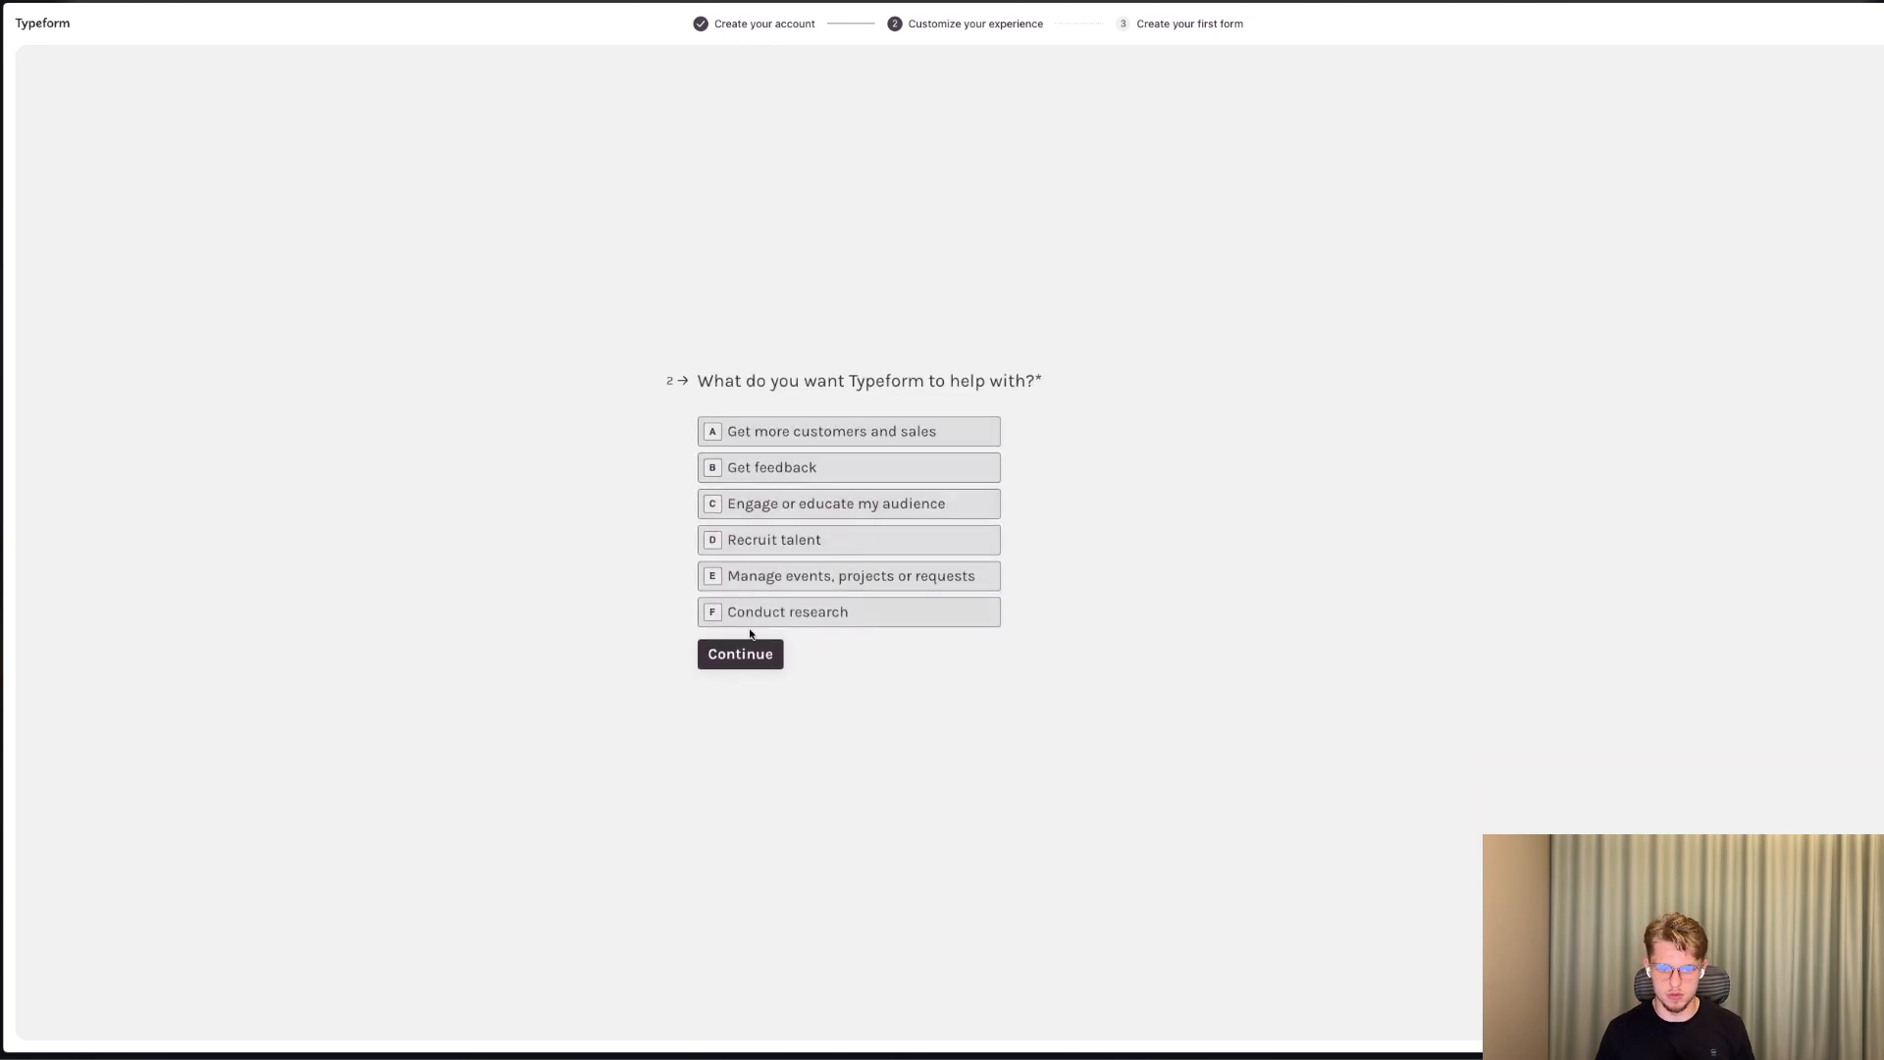
pyautogui.click(749, 617)
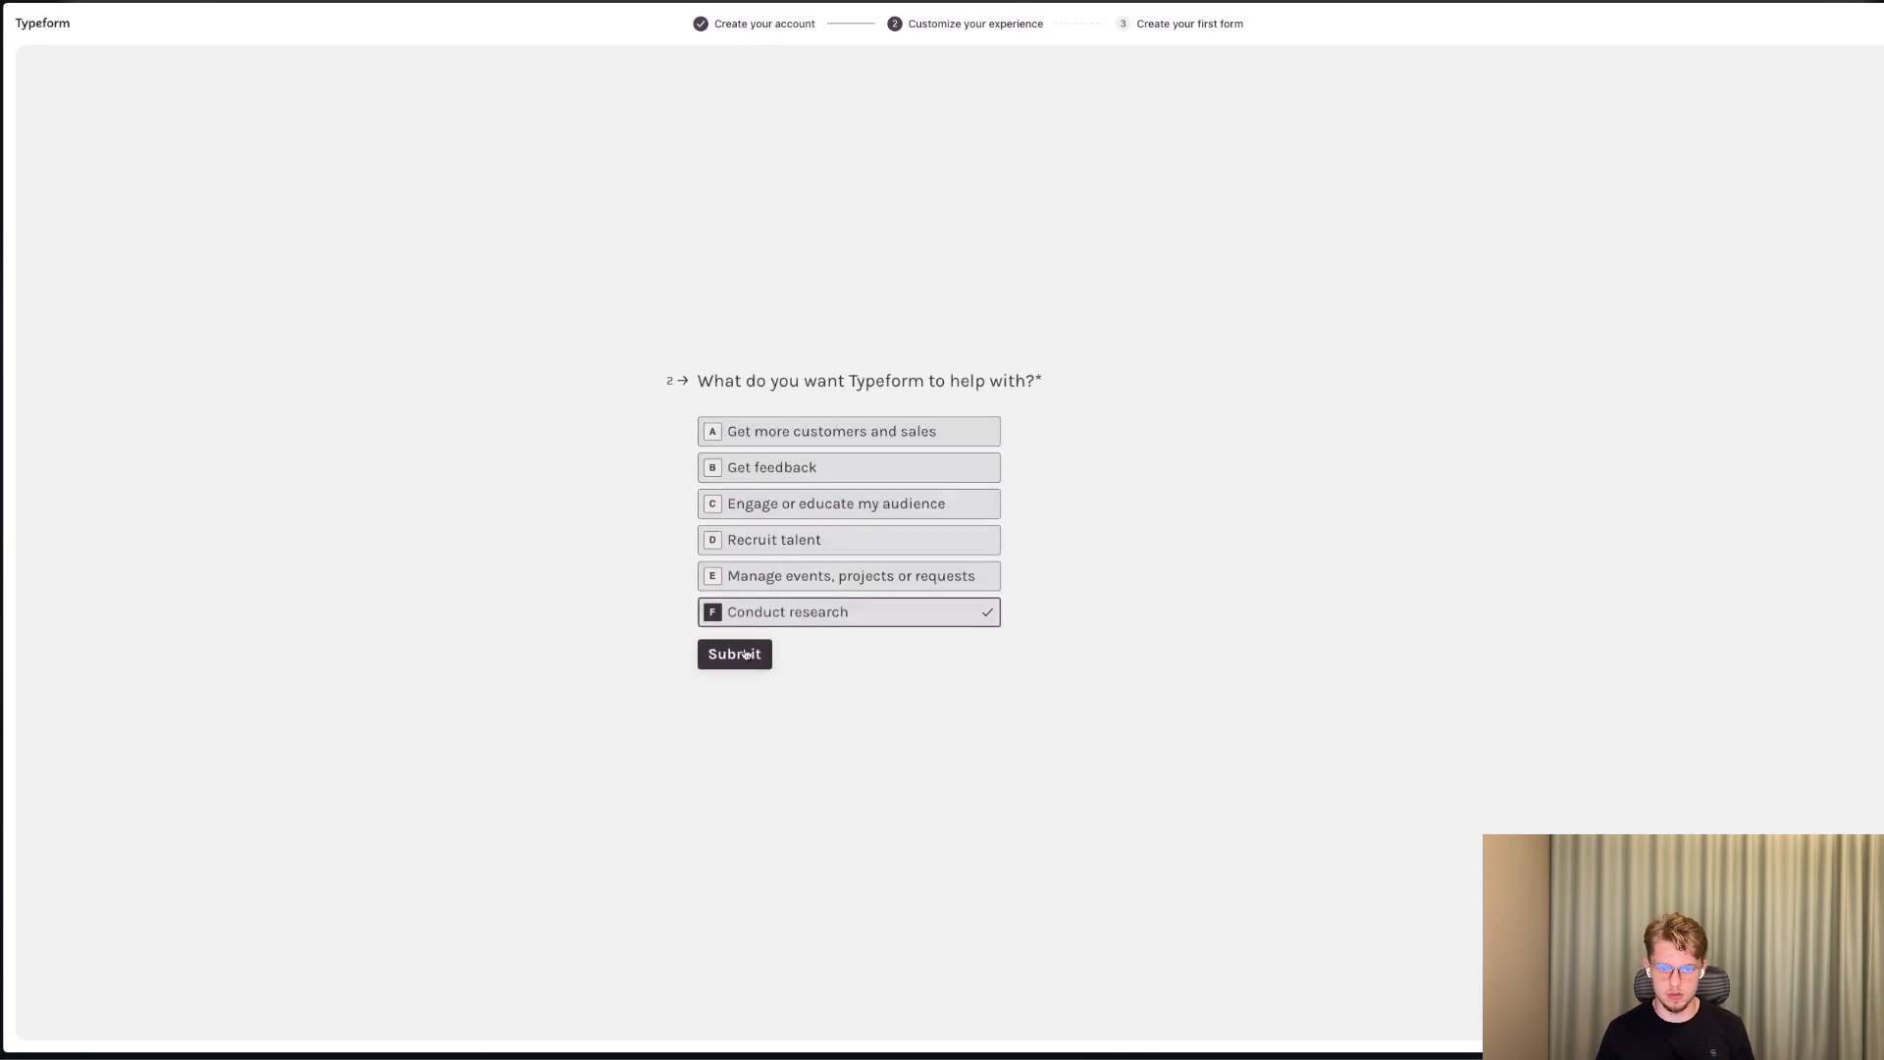
pyautogui.click(771, 543)
pyautogui.click(734, 654)
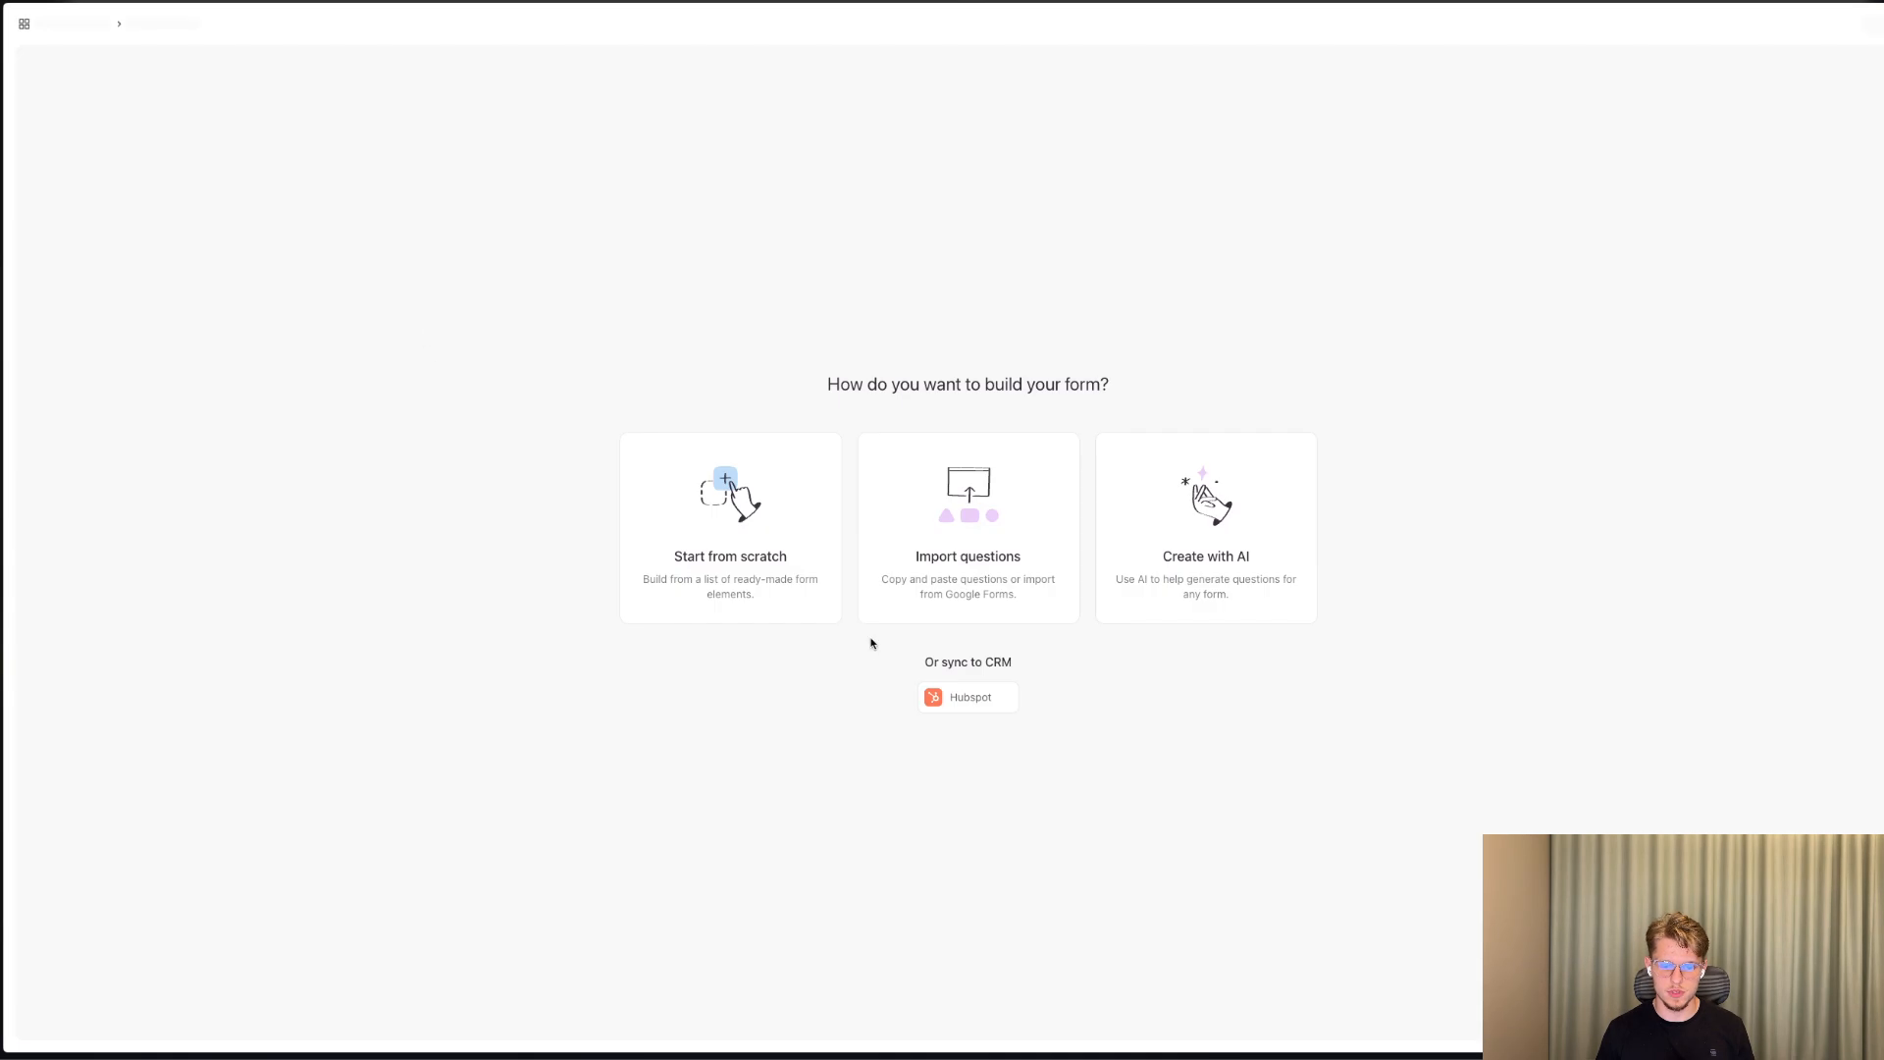
pyautogui.click(699, 502)
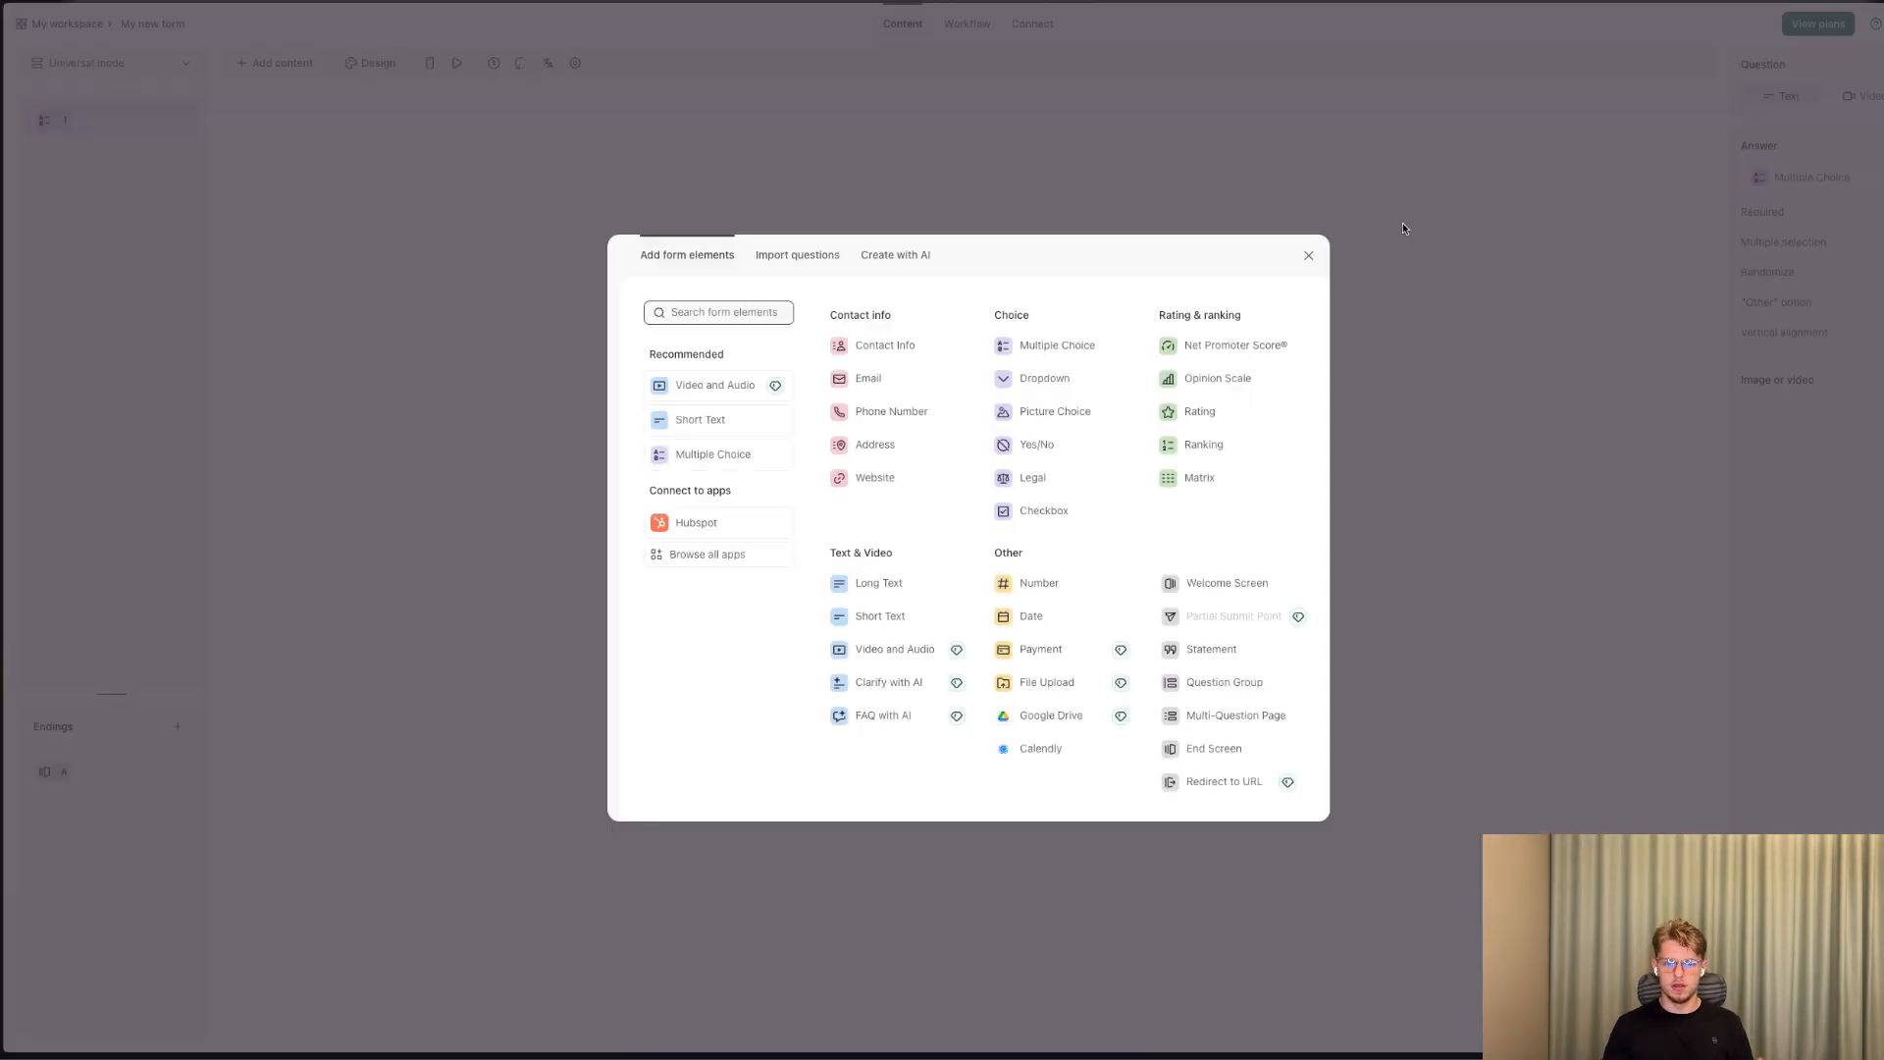
pyautogui.click(1310, 257)
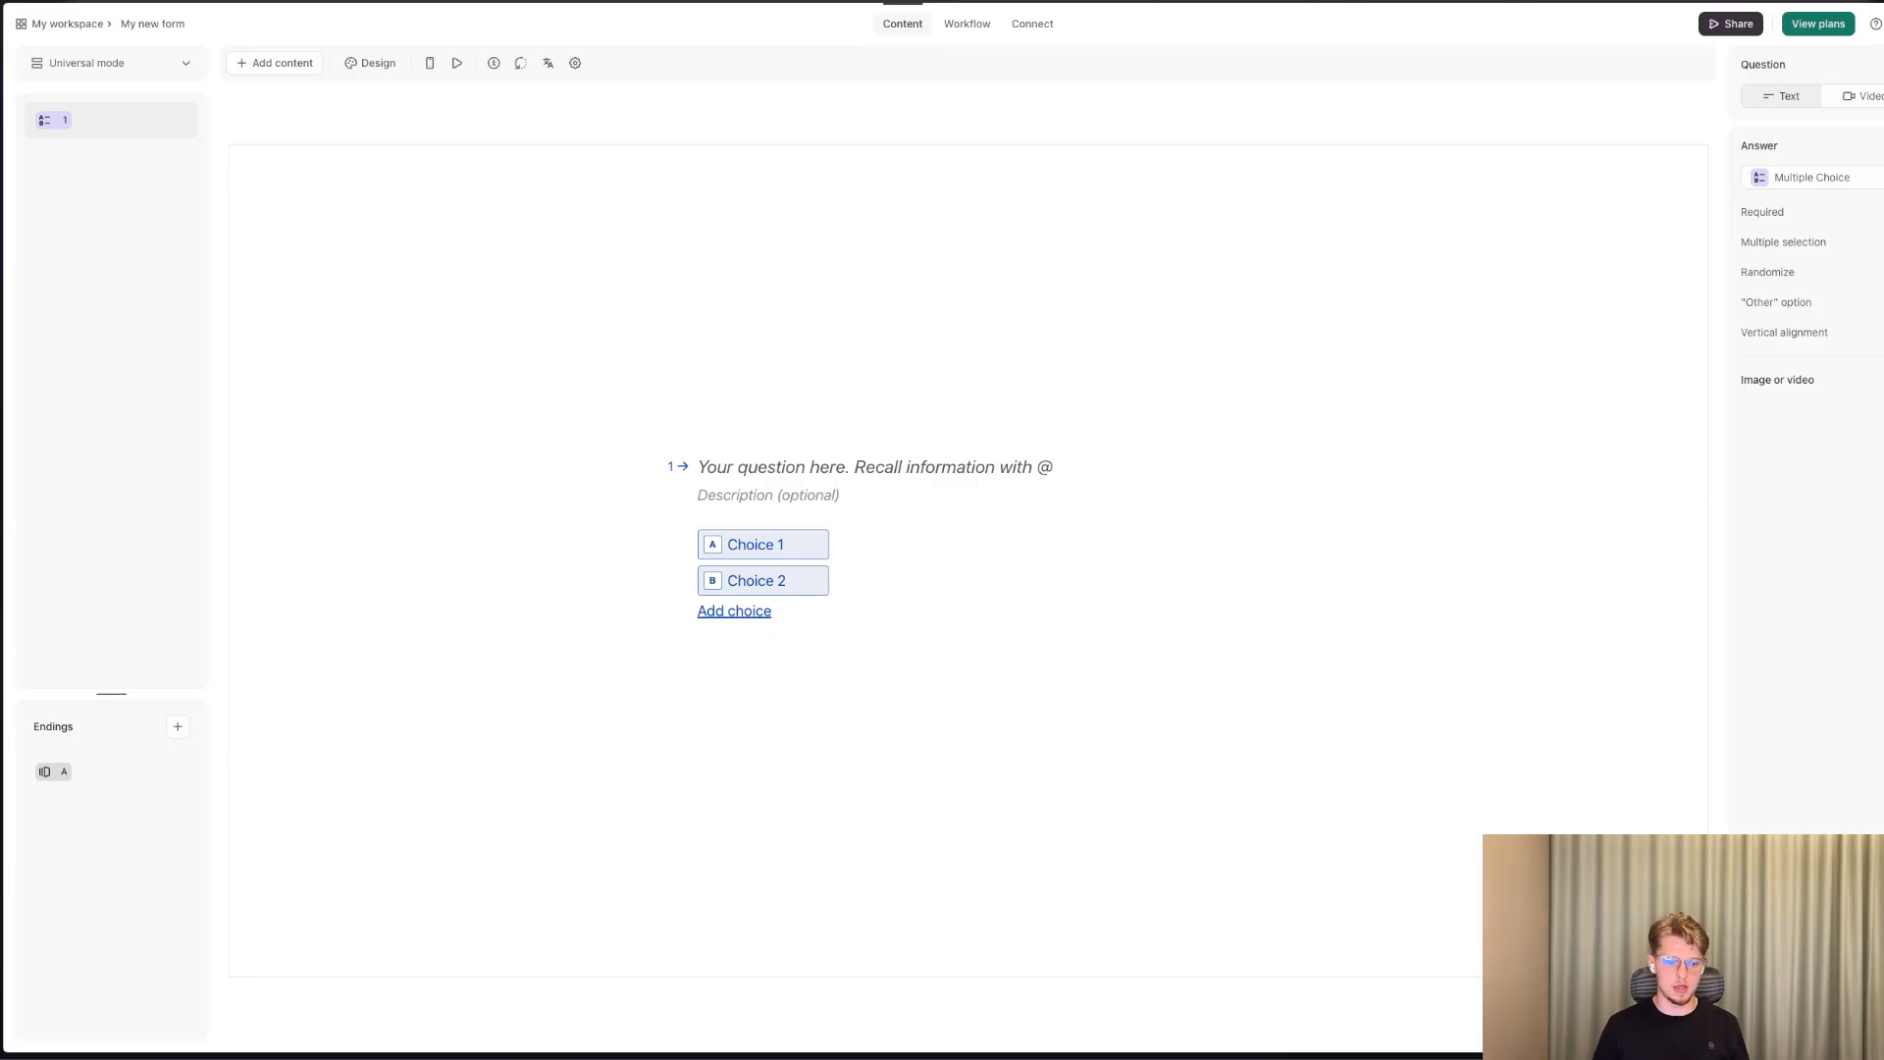
pyautogui.click(785, 460)
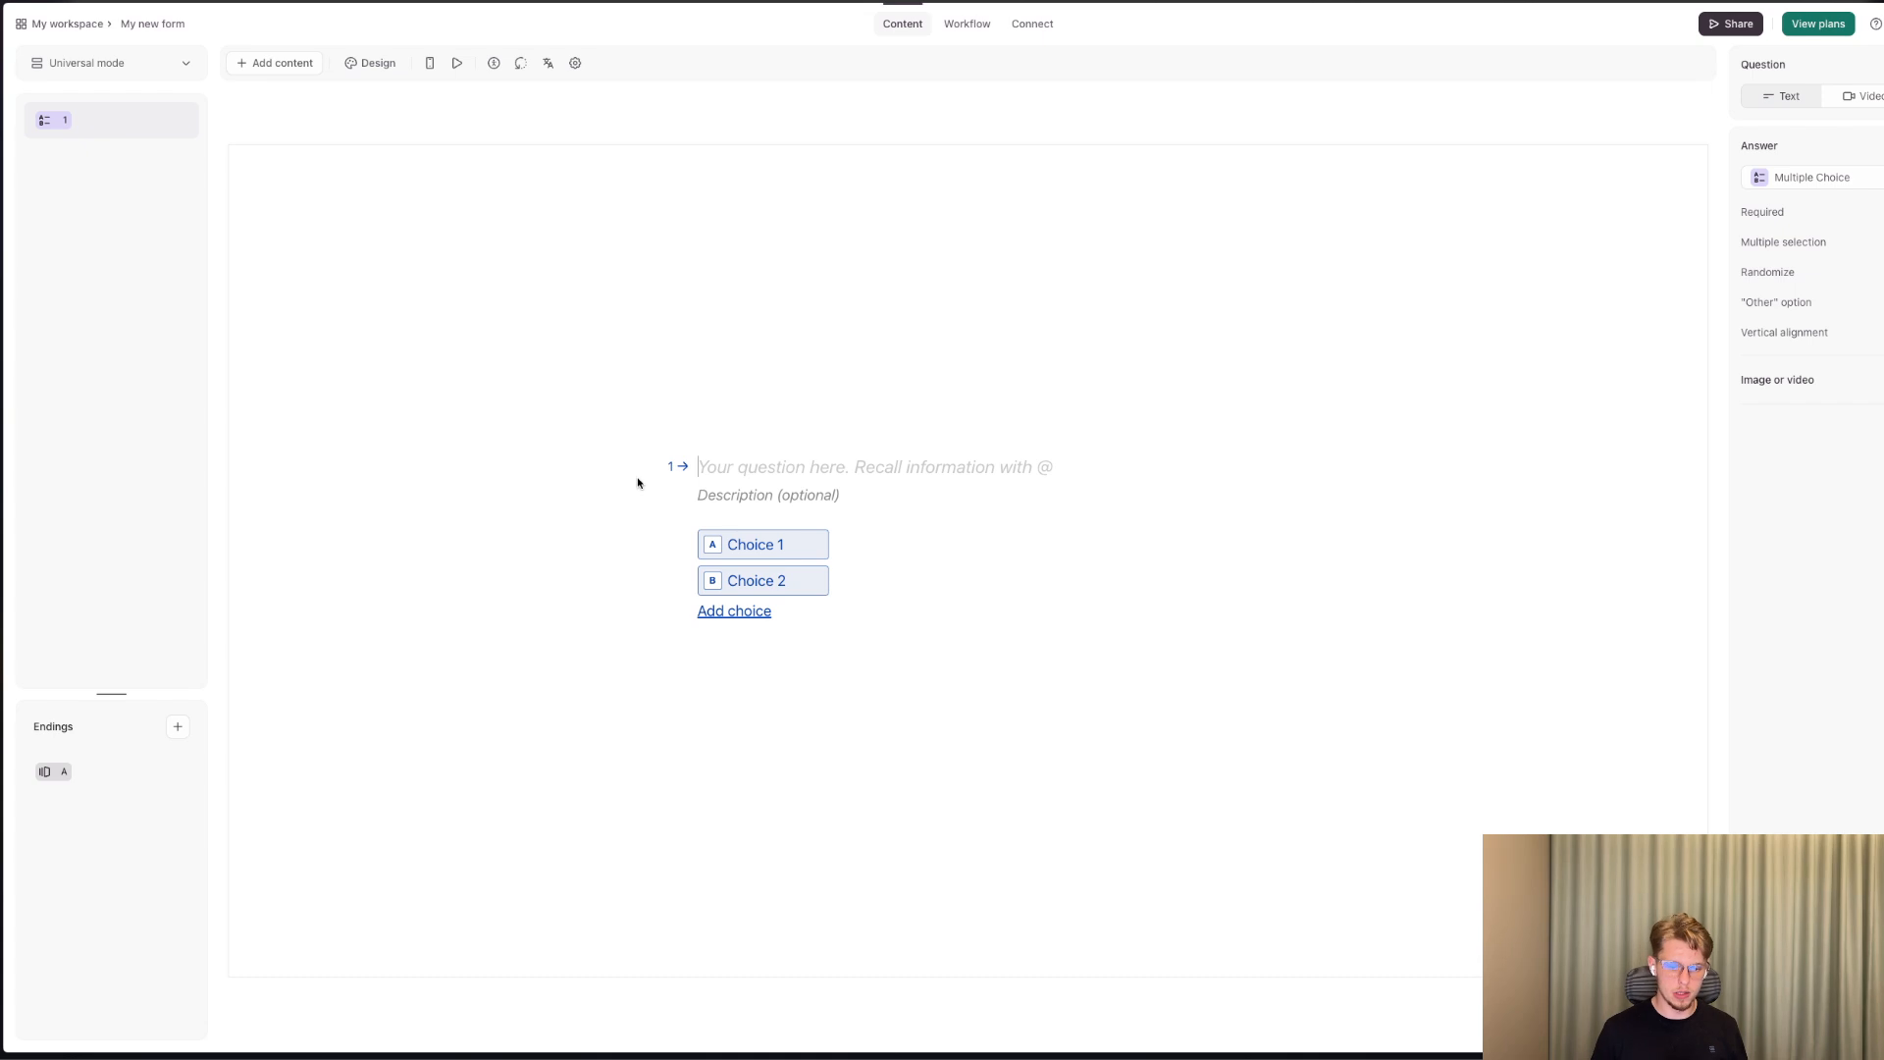
pyautogui.write('WElcom')
pyautogui.press('super+BackSpace')
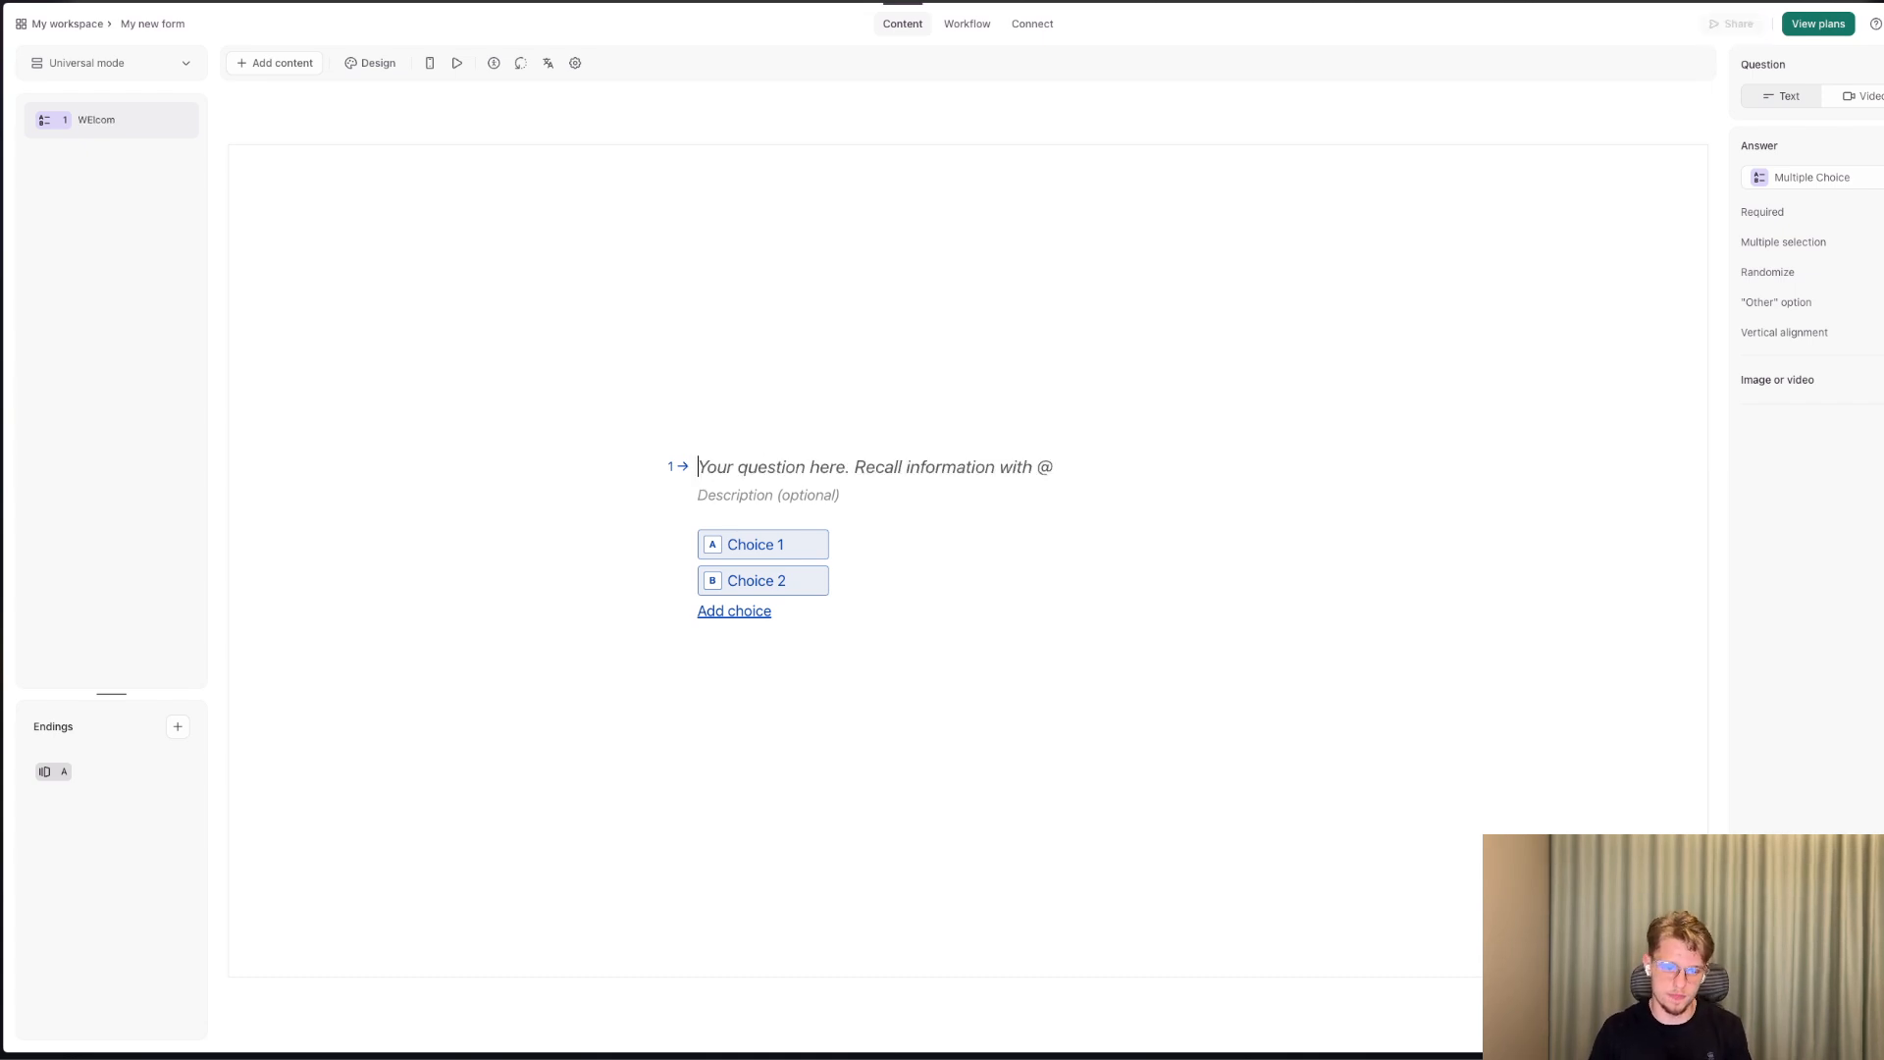
# Add a Contact Info element to the form and title it "Fill Out Contact Informatgion".
pyautogui.click(281, 63)
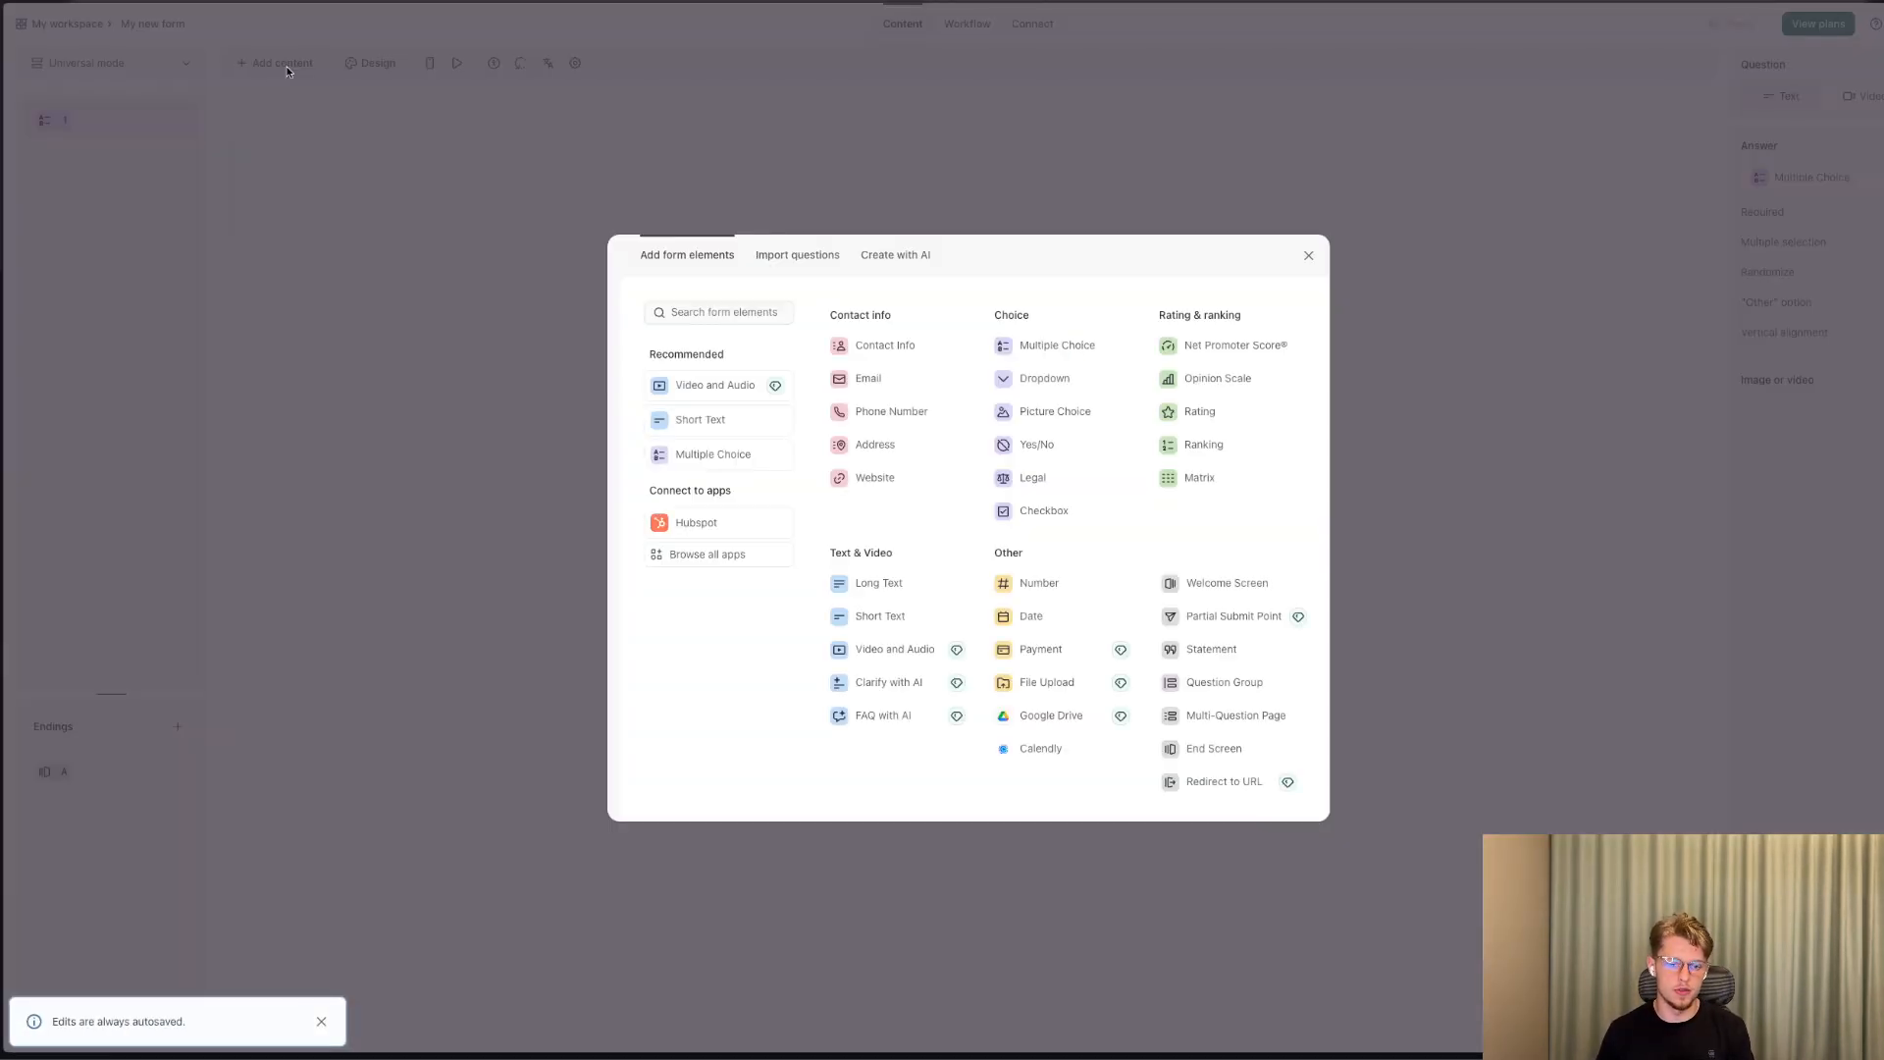
pyautogui.click(879, 356)
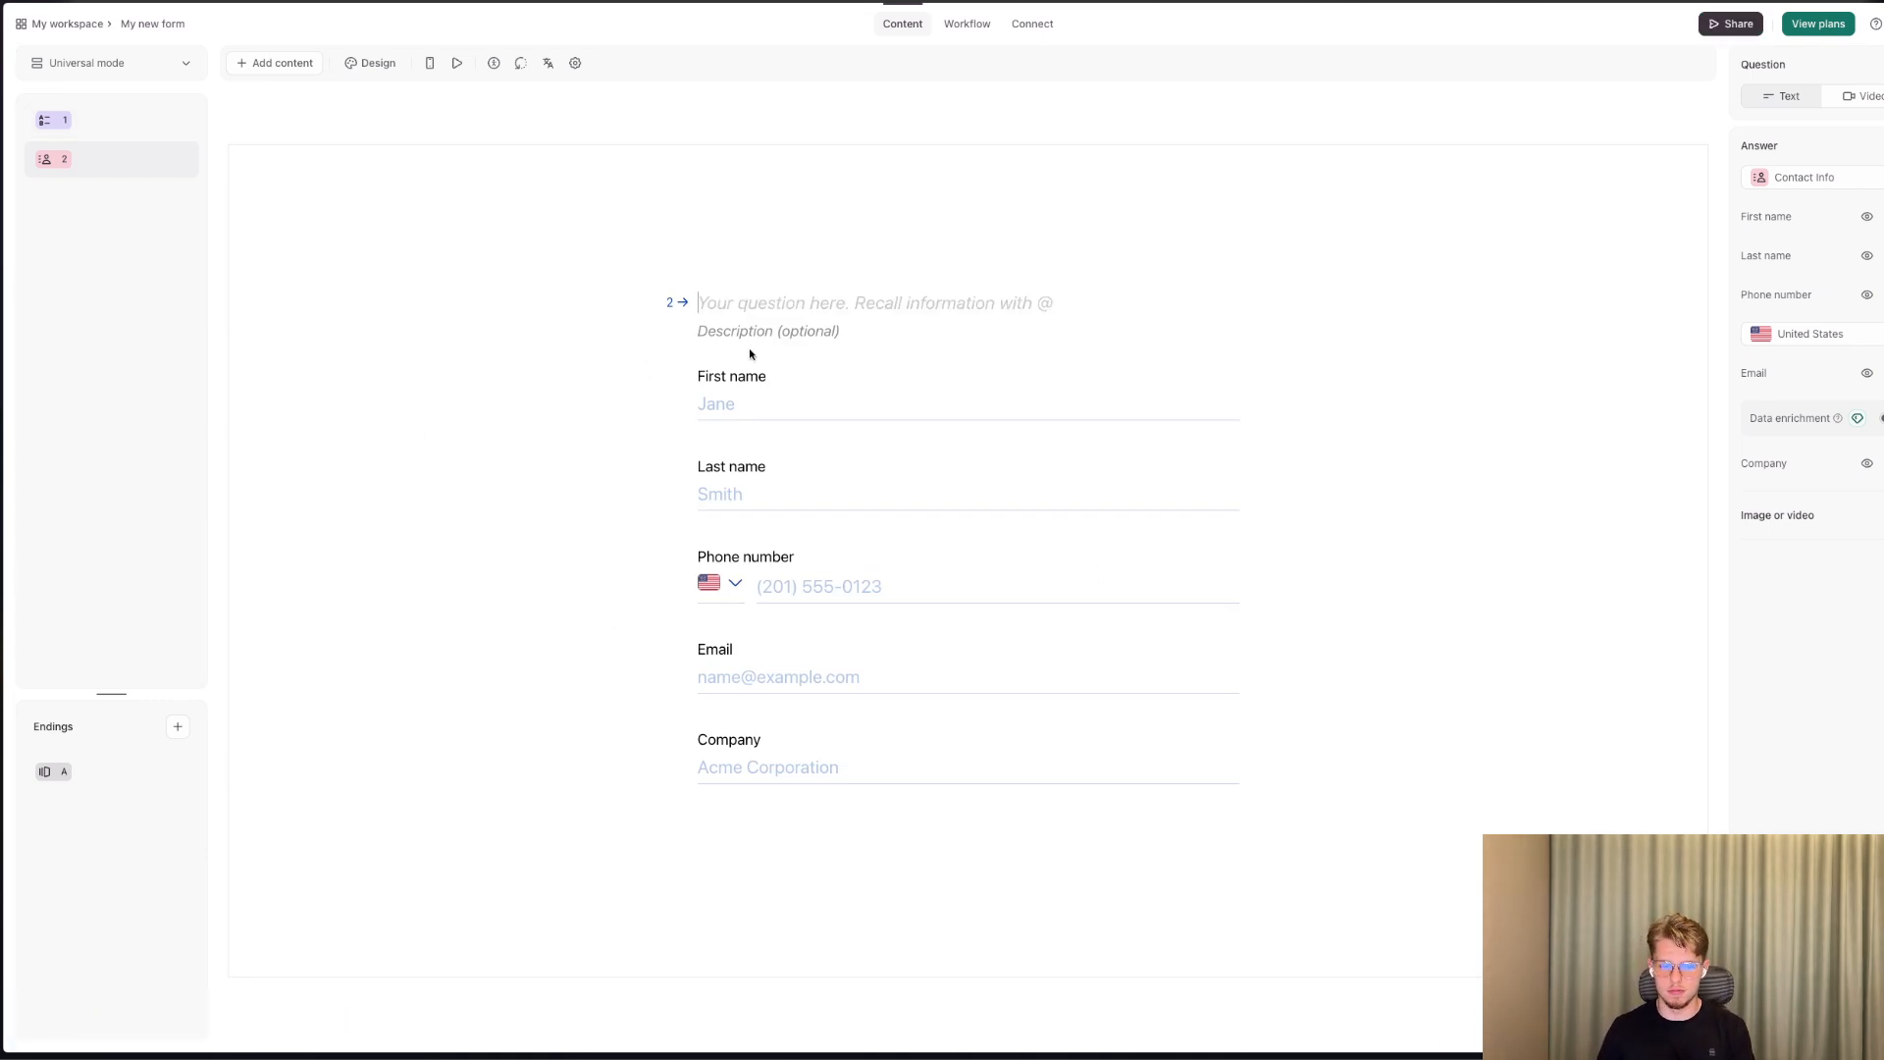
pyautogui.write('Fill Out Conot')
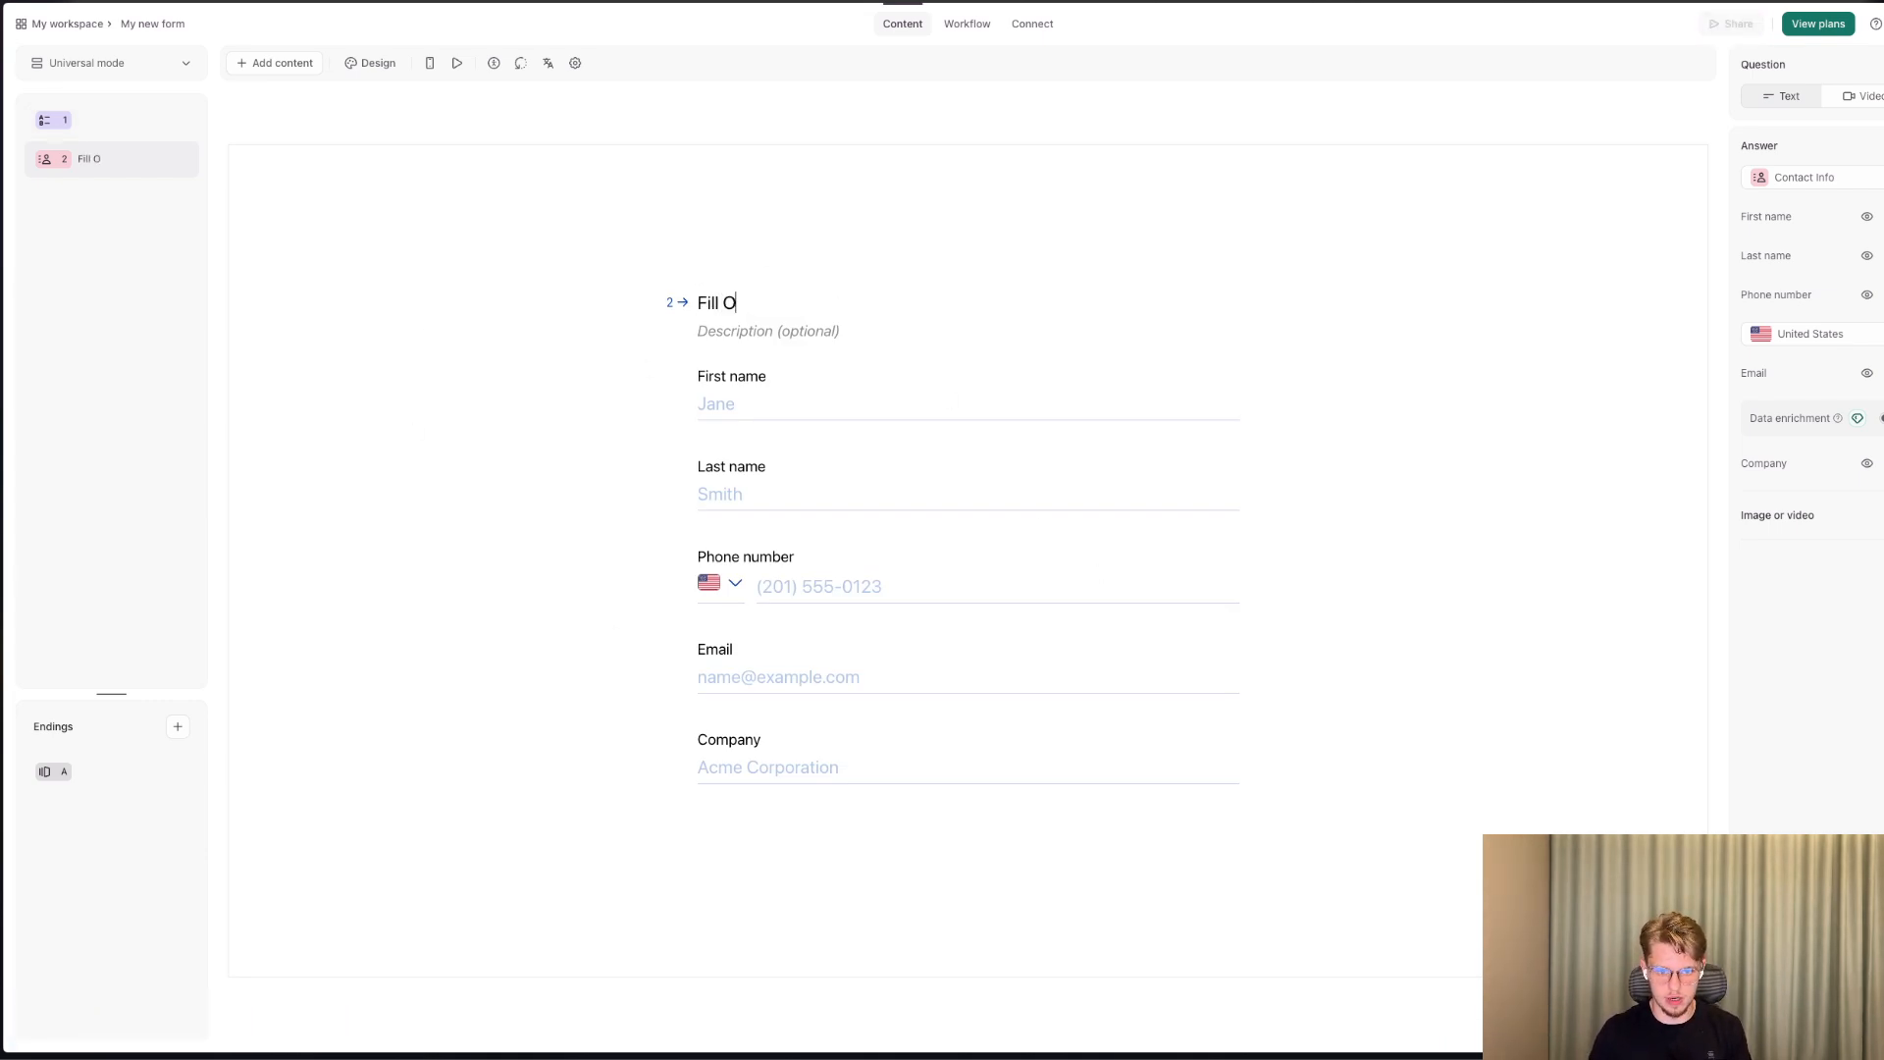
pyautogui.press('BackSpace')
pyautogui.write('tac')
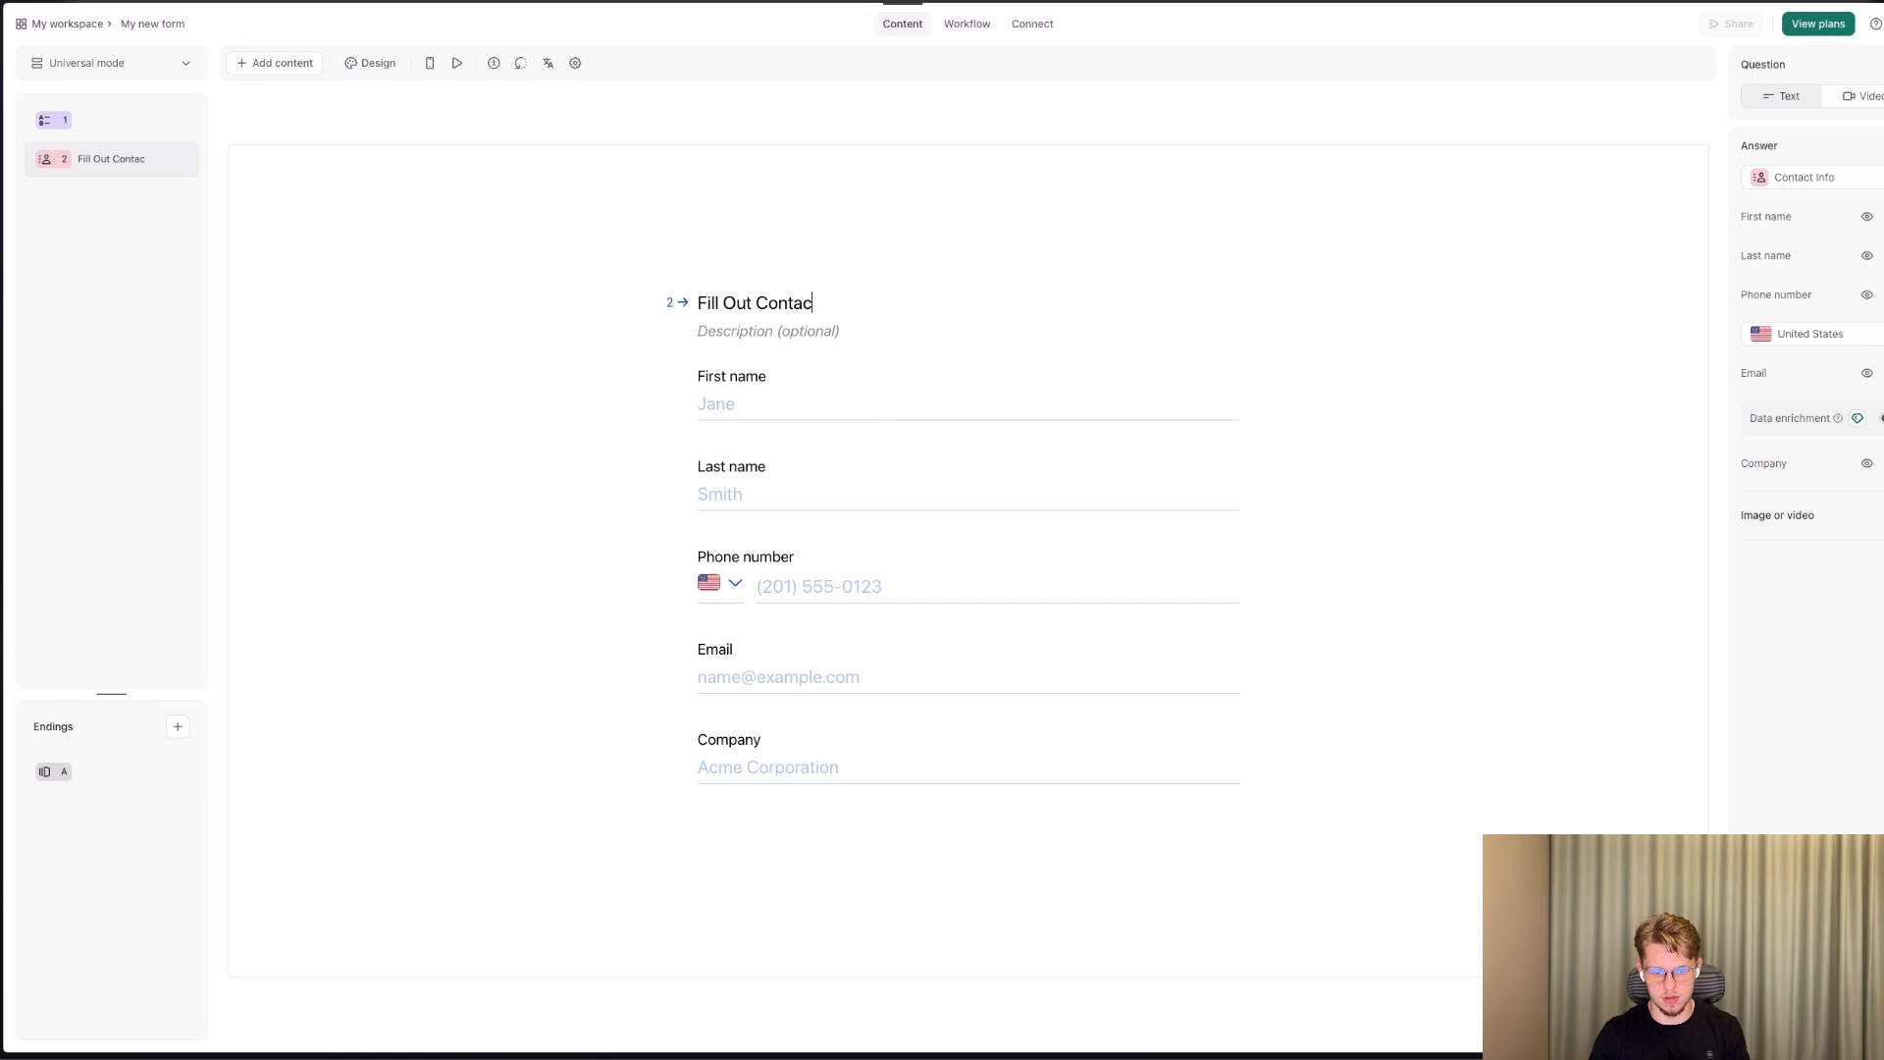
pyautogui.write('t Informatgion')
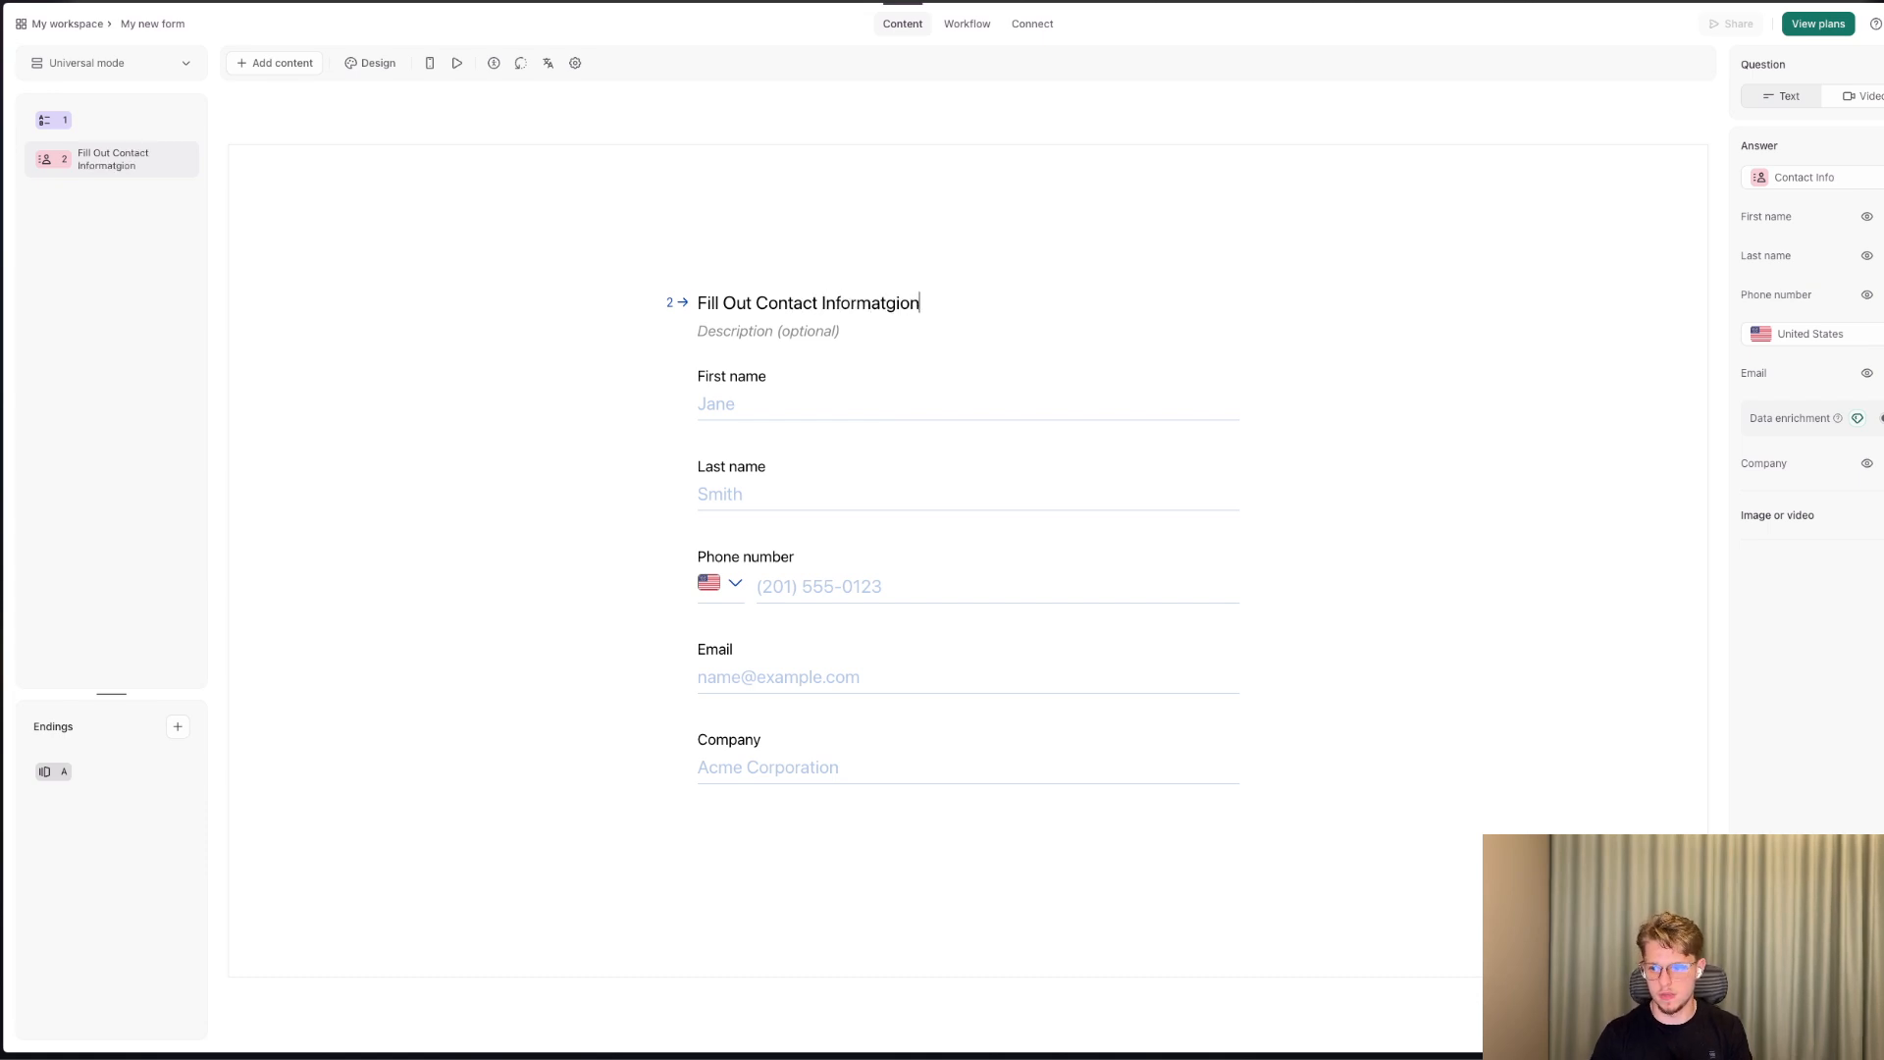
# Create and save a new form theme with a white background after trying the blue #0487AF.
pyautogui.click(378, 65)
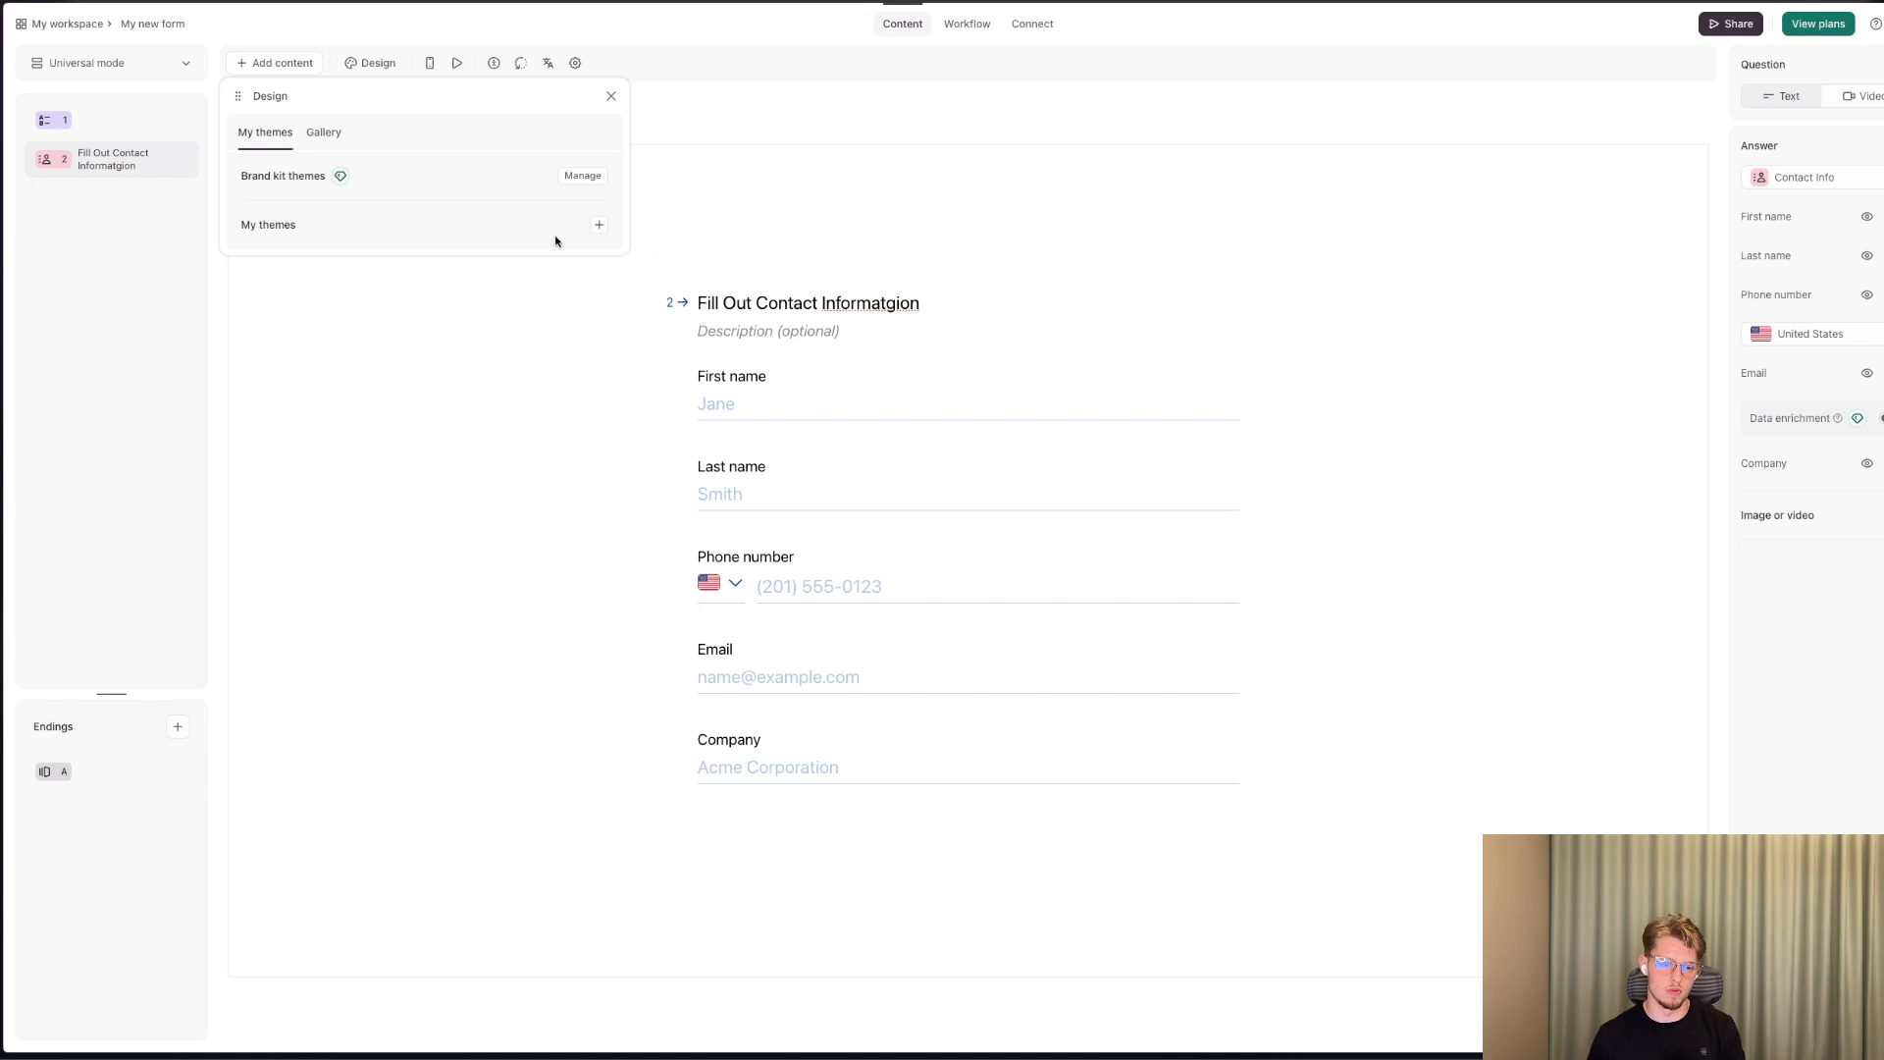
pyautogui.click(604, 226)
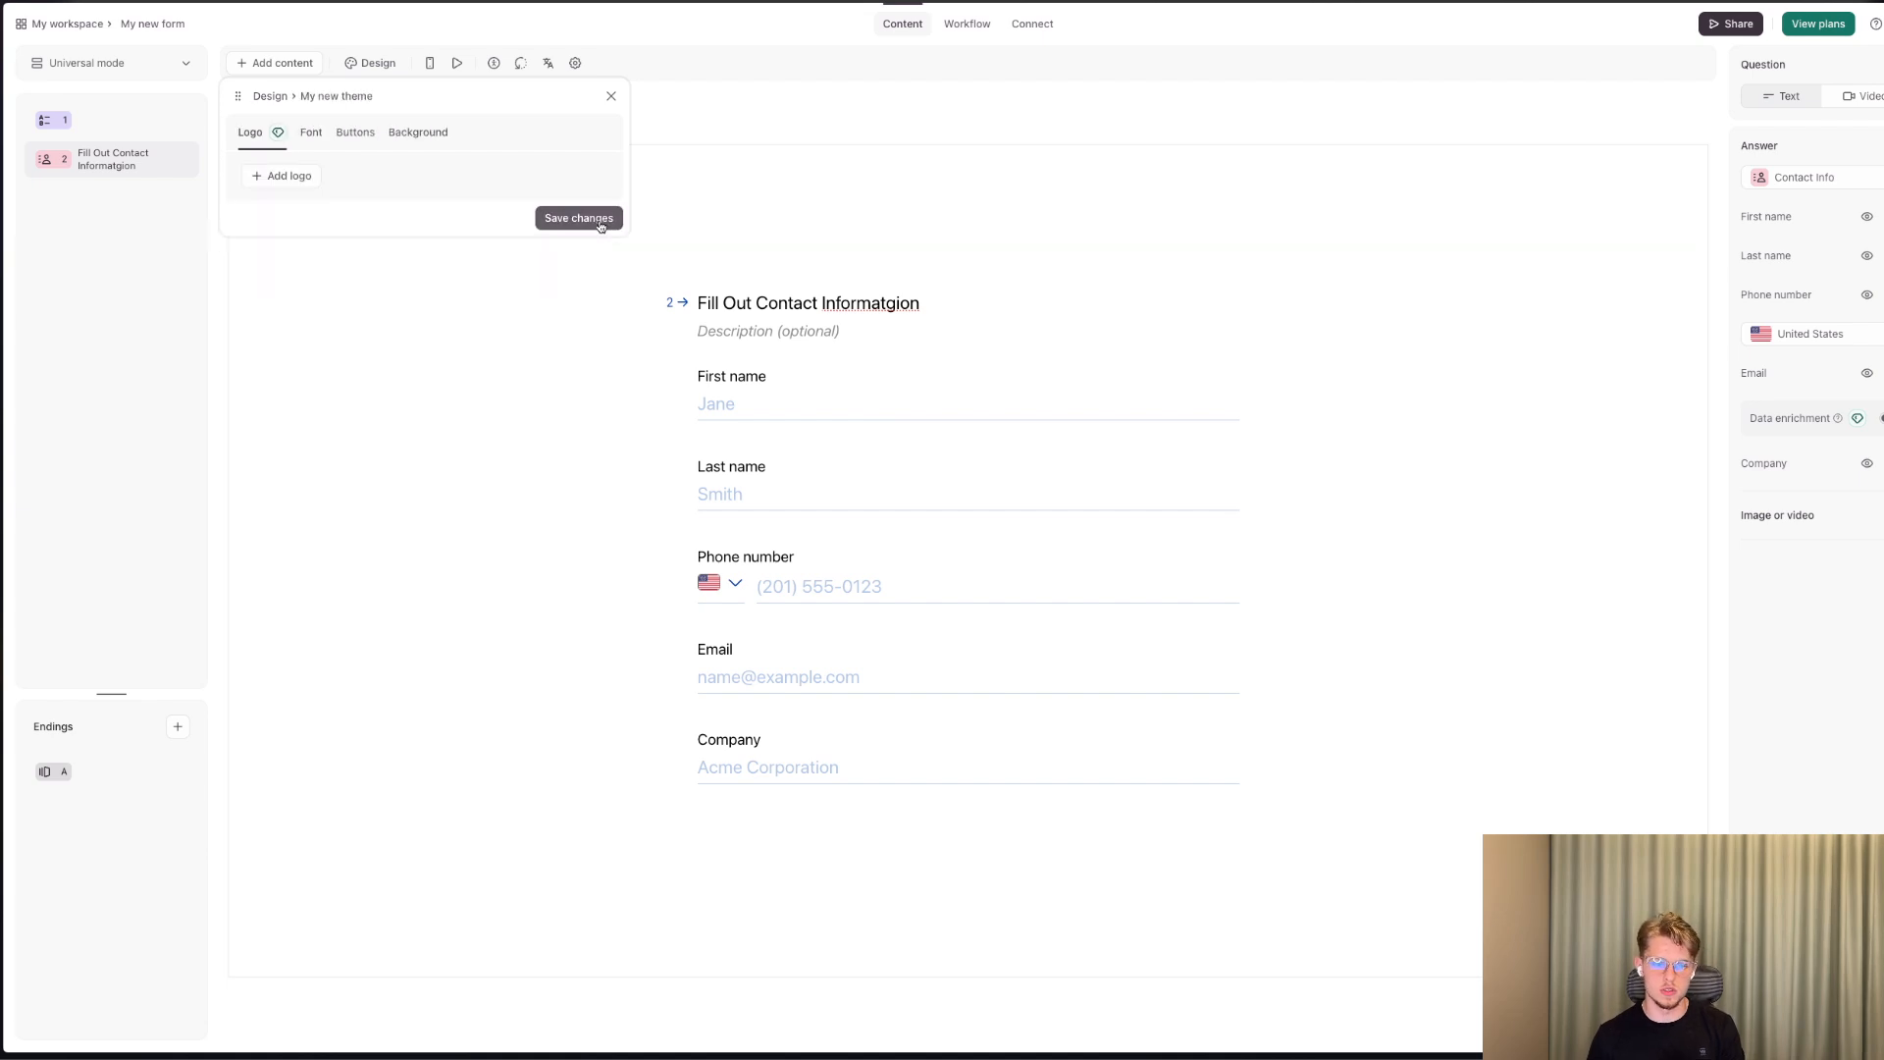
pyautogui.click(354, 134)
pyautogui.click(439, 146)
pyautogui.click(589, 203)
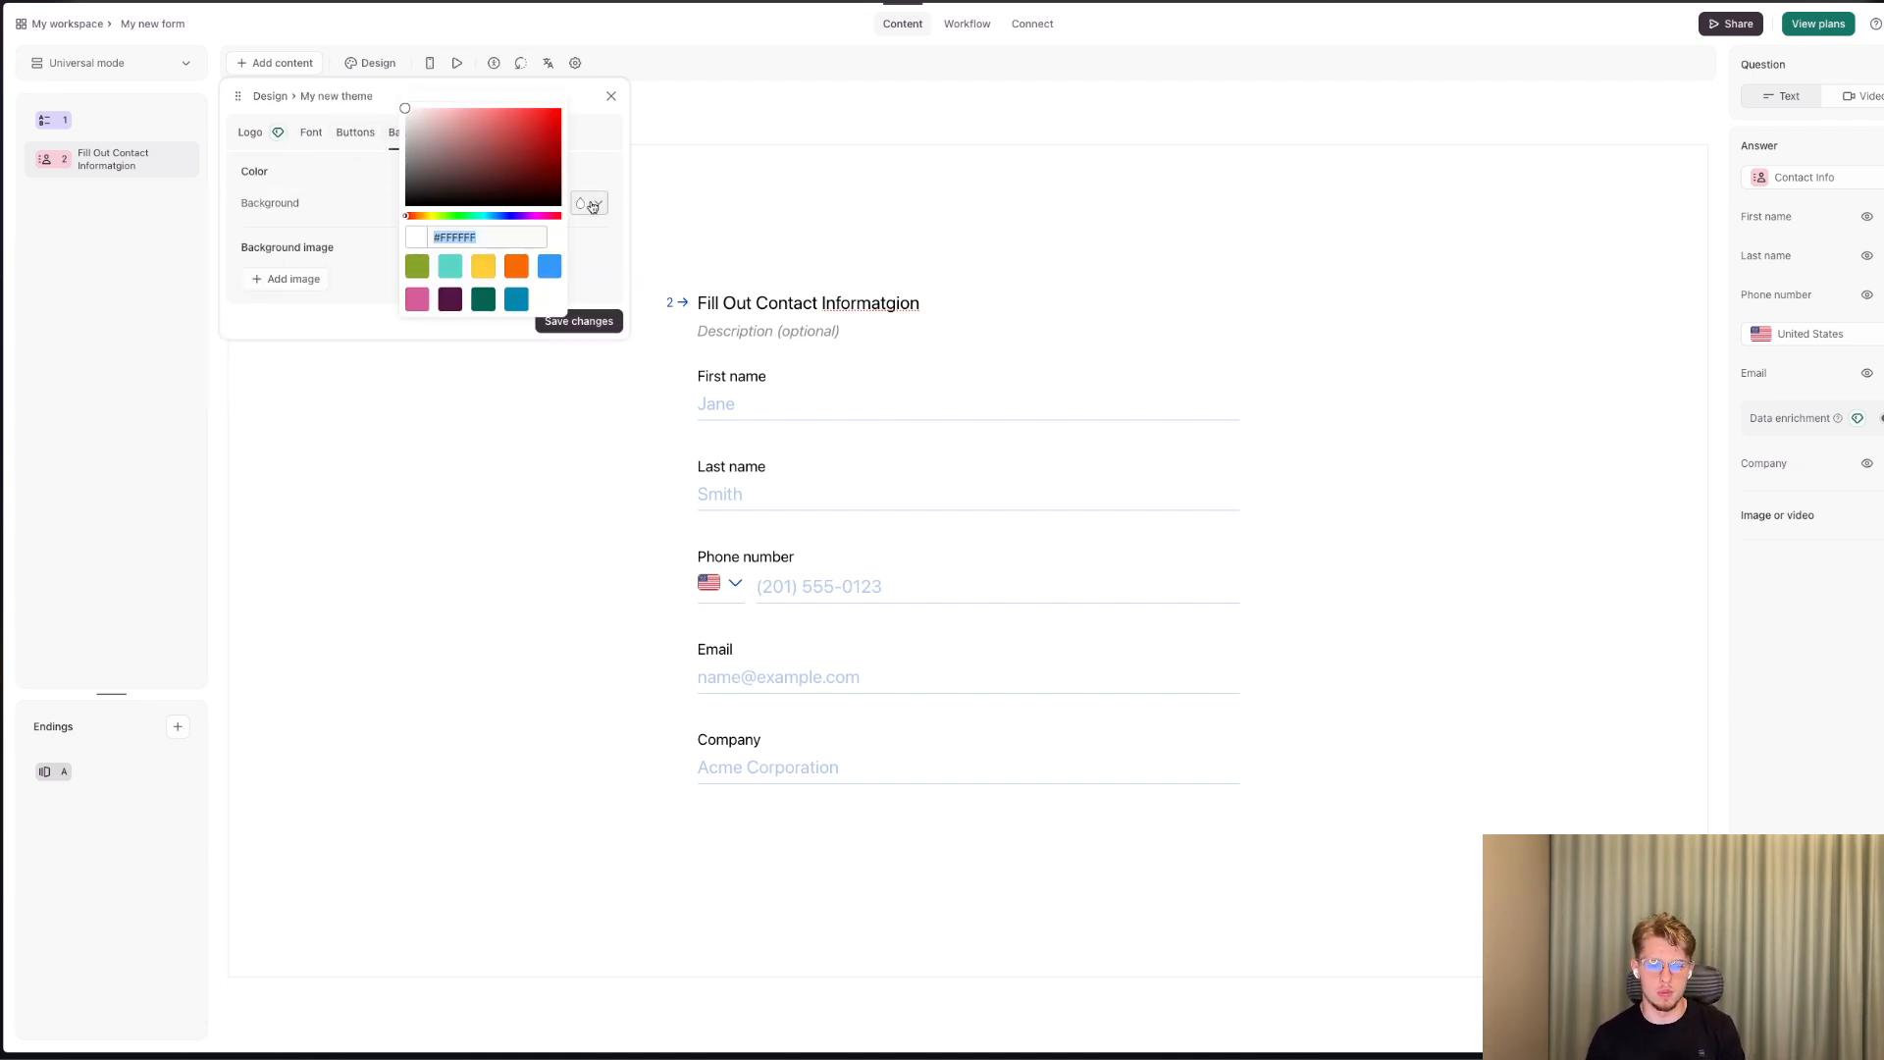
pyautogui.click(451, 300)
pyautogui.click(512, 303)
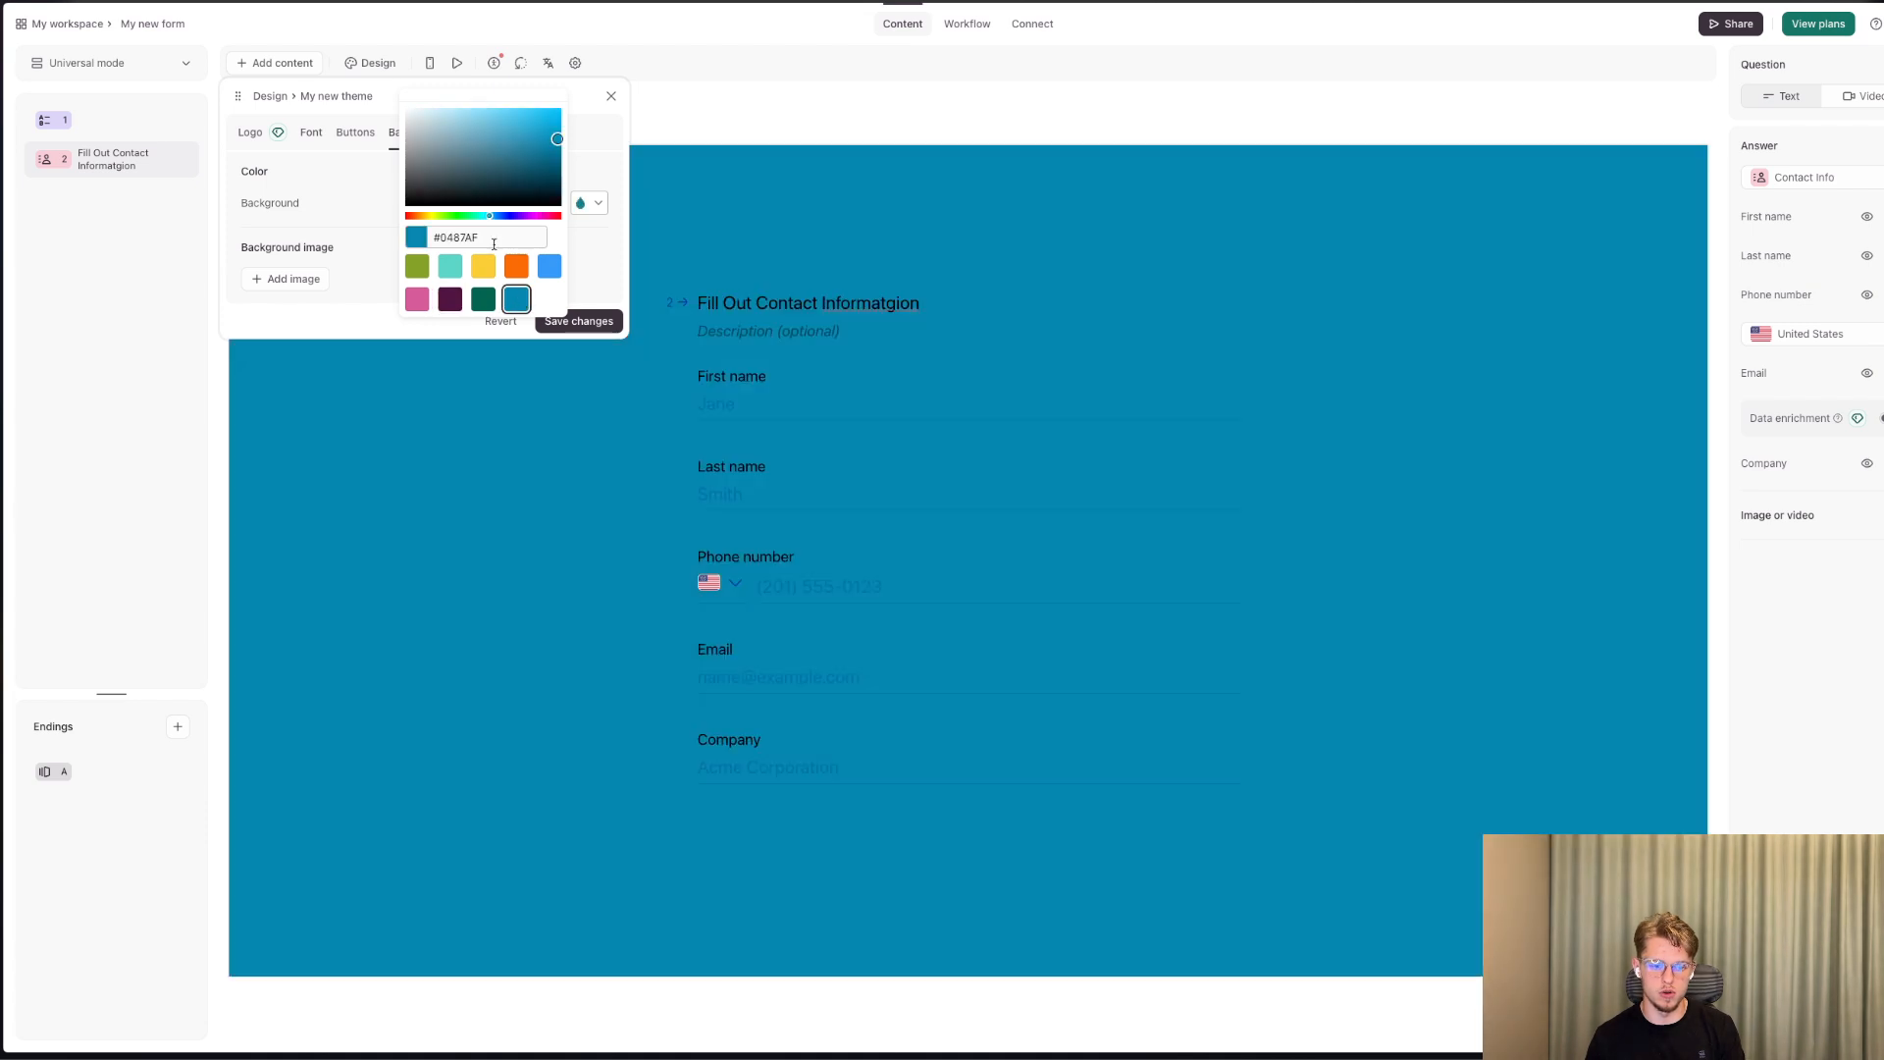
pyautogui.moveTo(480, 166); pyautogui.dragTo(380, 74)
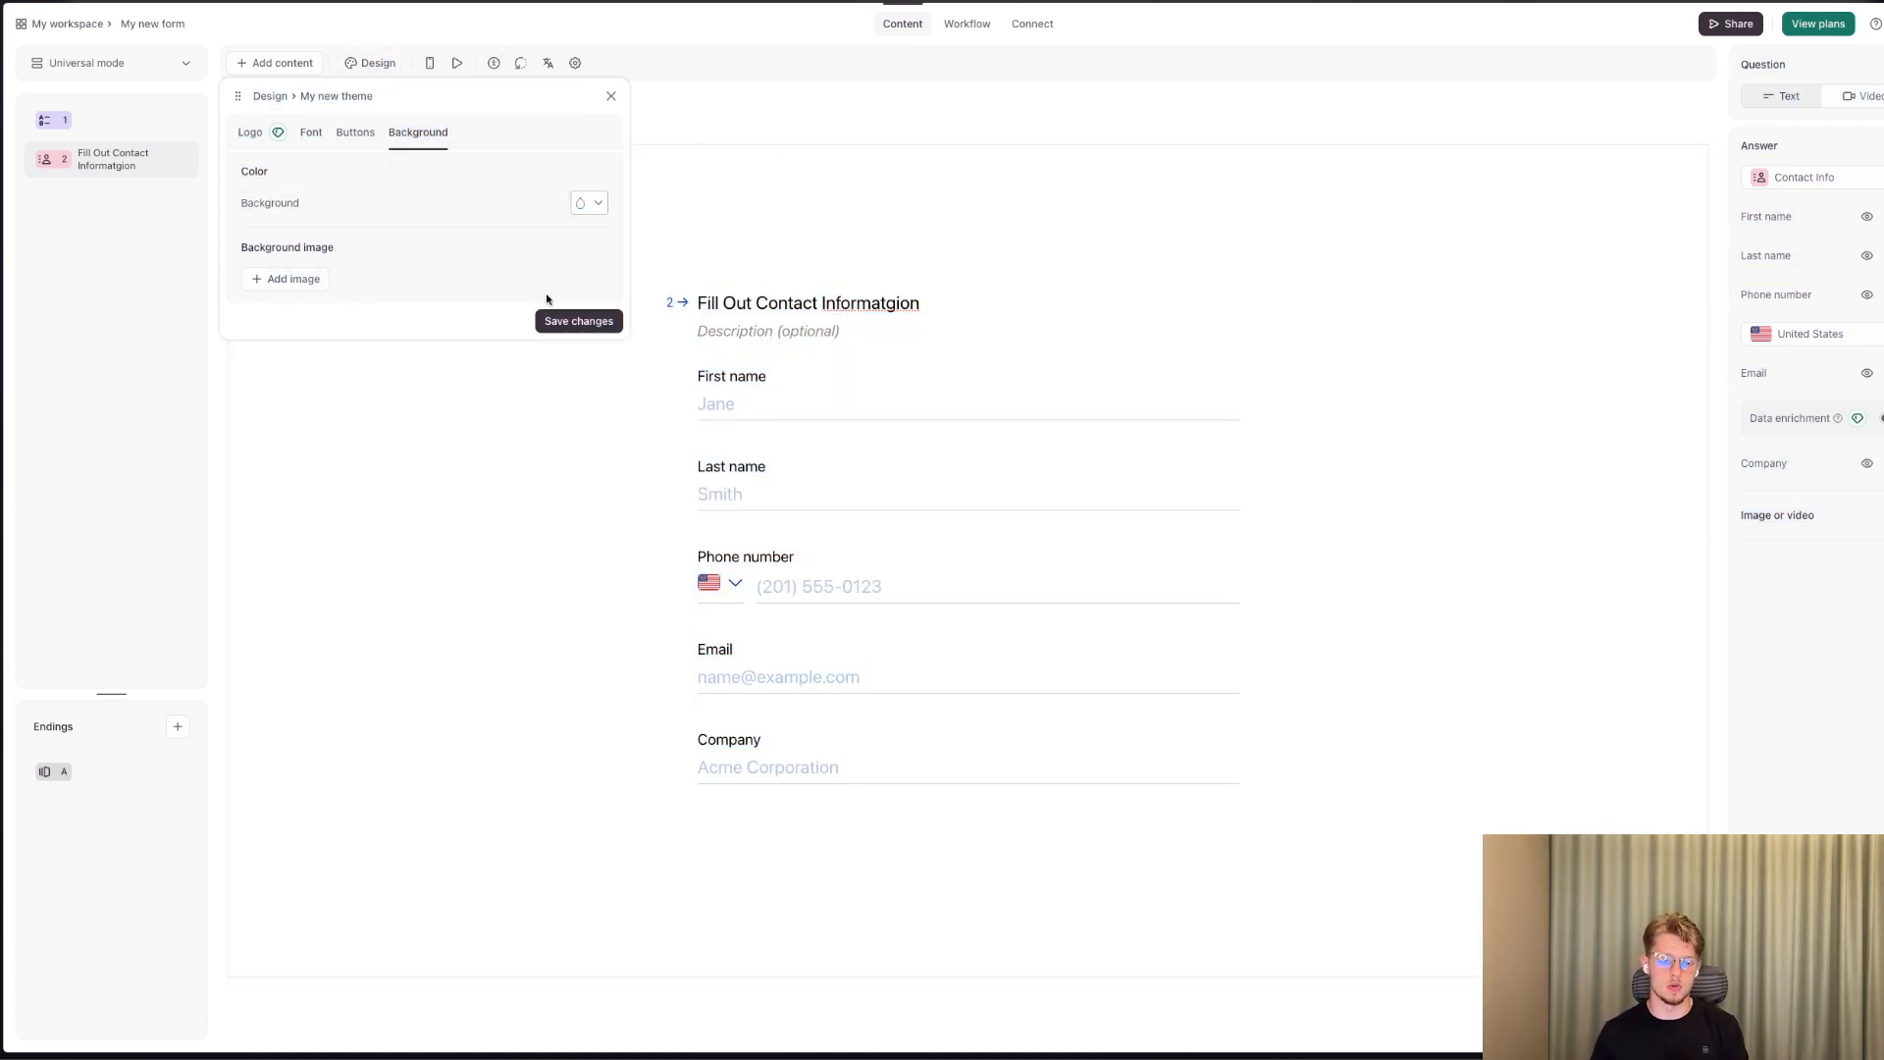
pyautogui.click(562, 320)
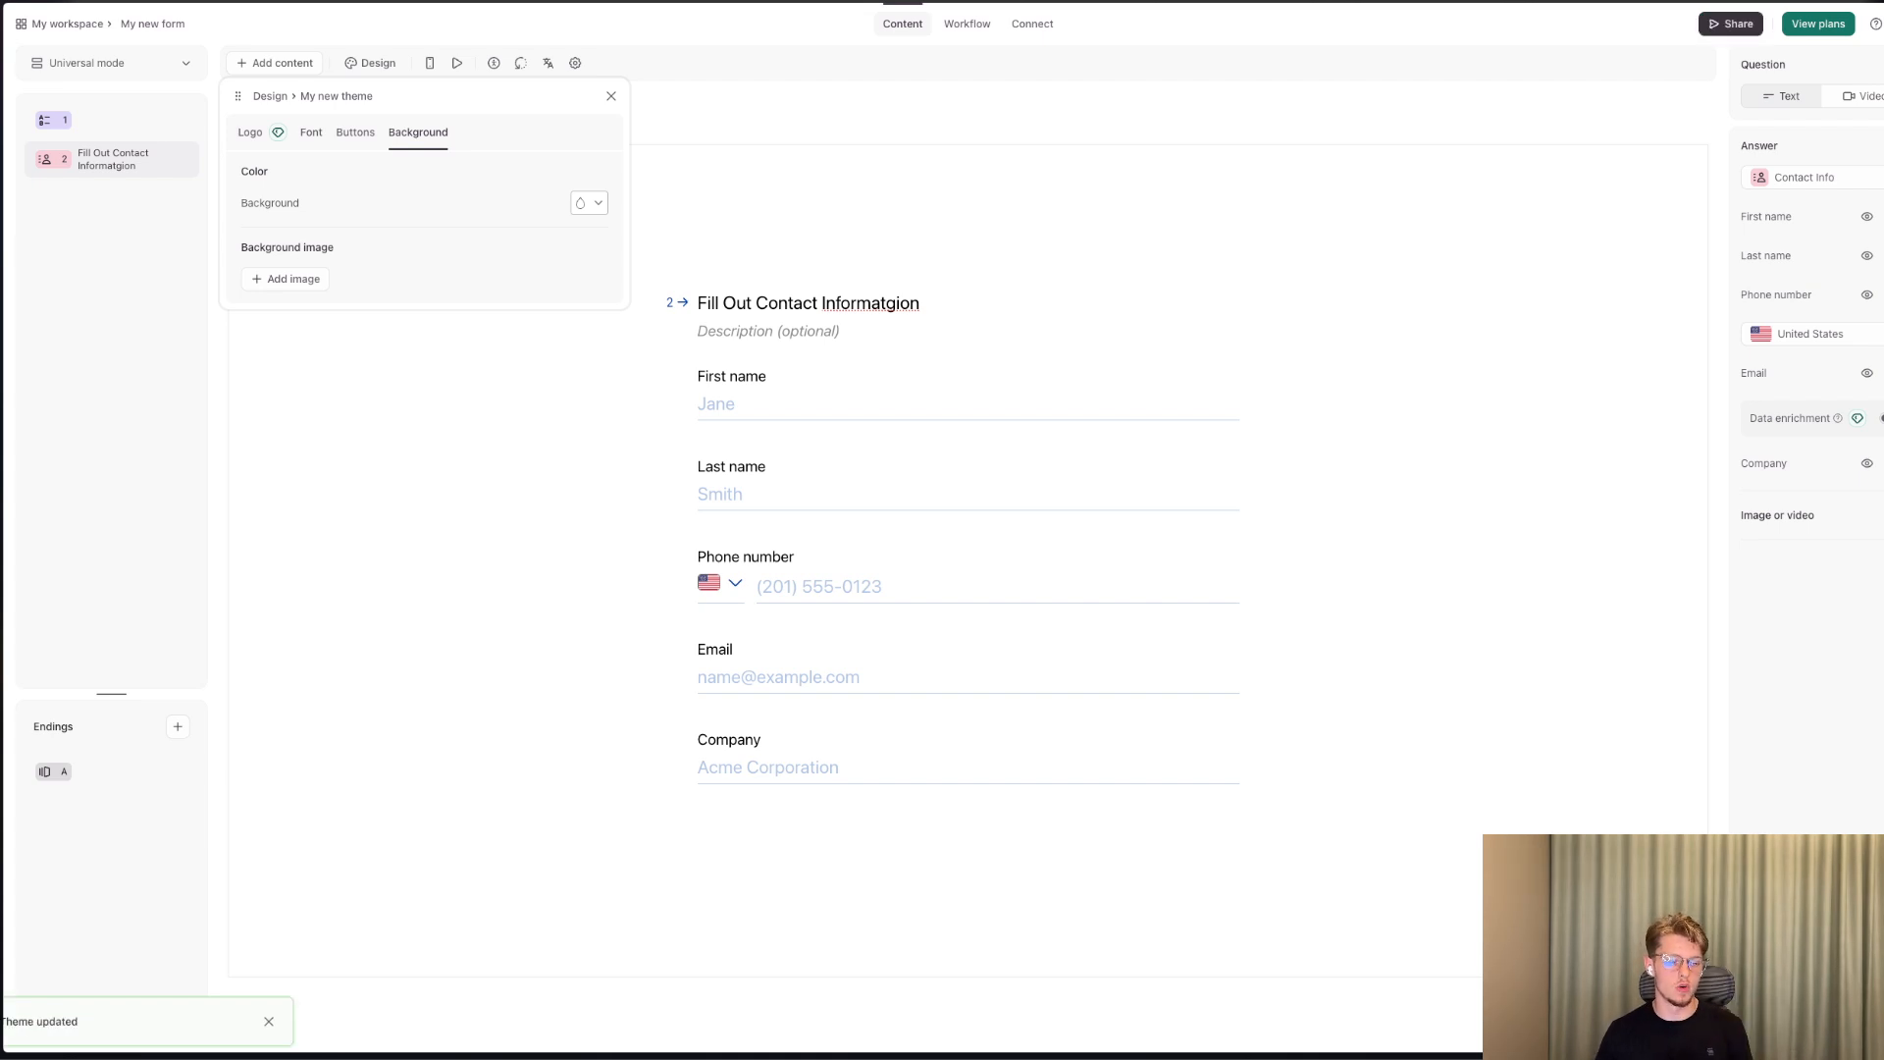
# Open make.com in a new browser tab and log in to Make.
pyautogui.press('super+t')
pyautogui.write('make.com')
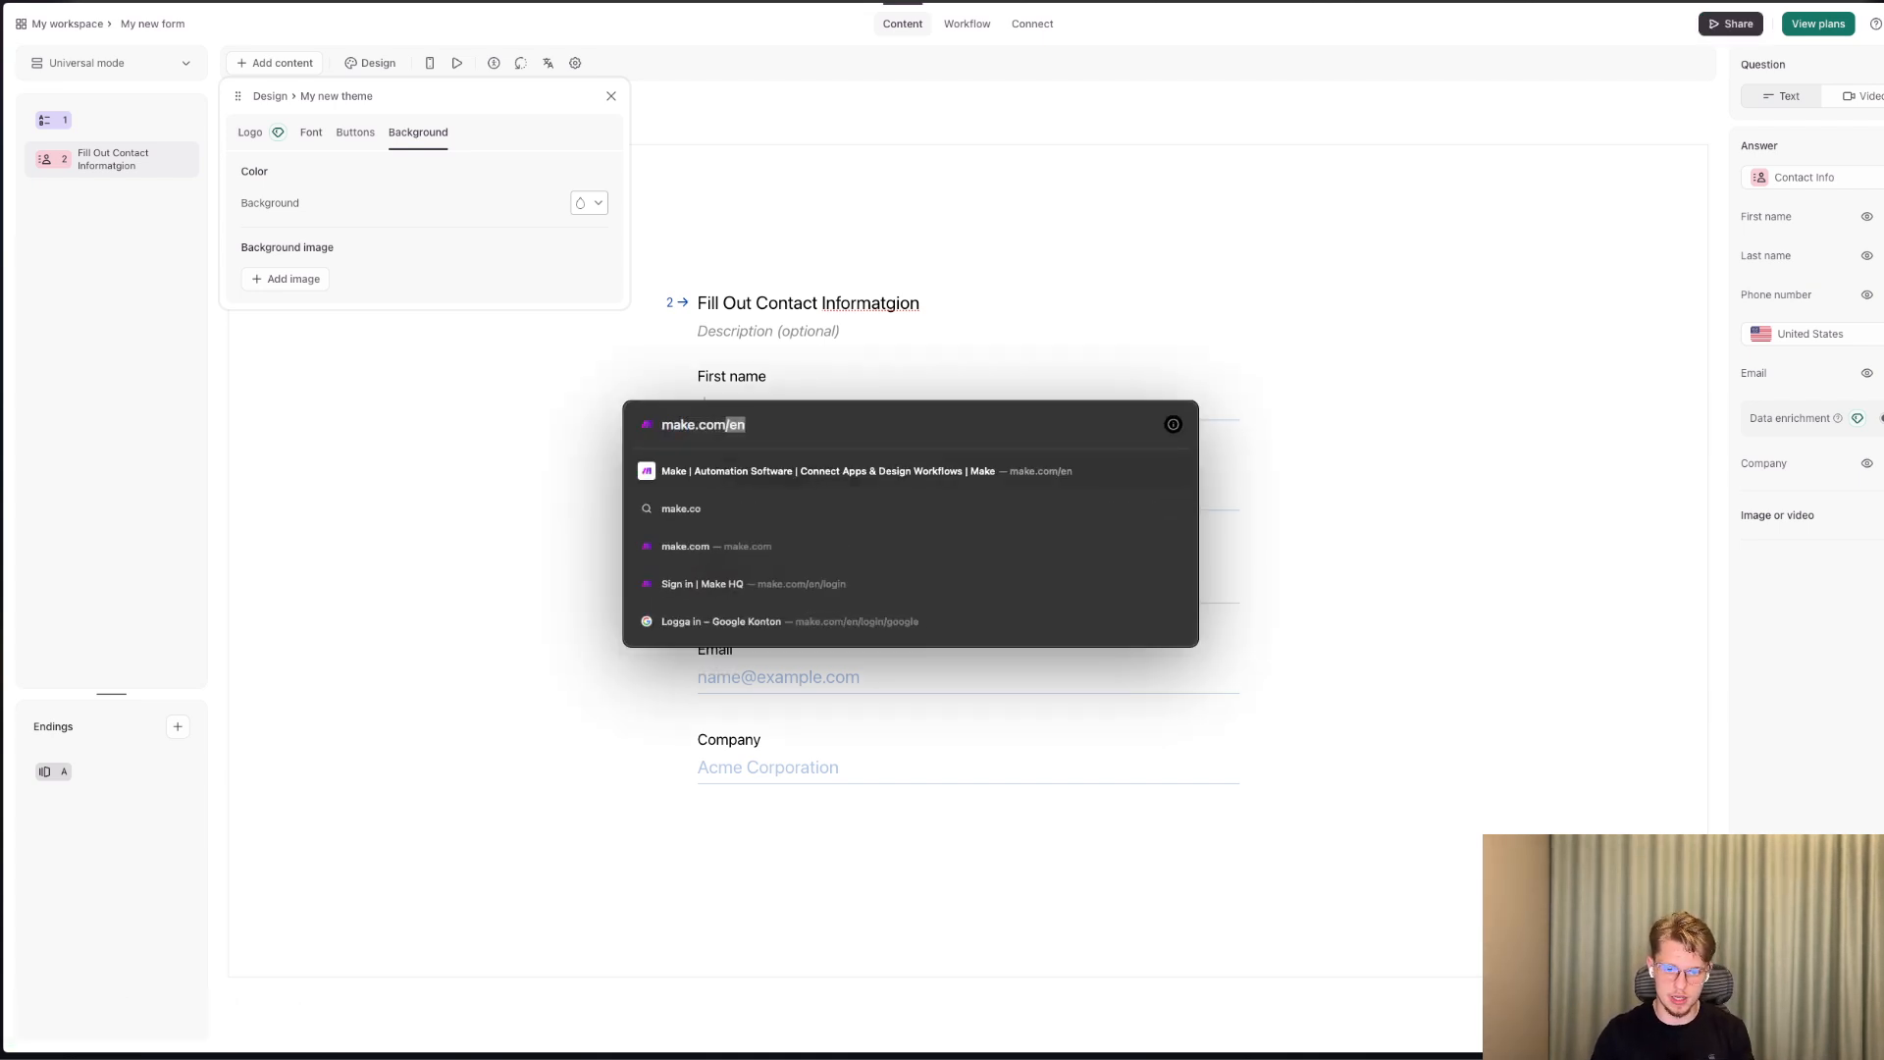
pyautogui.press('Return')
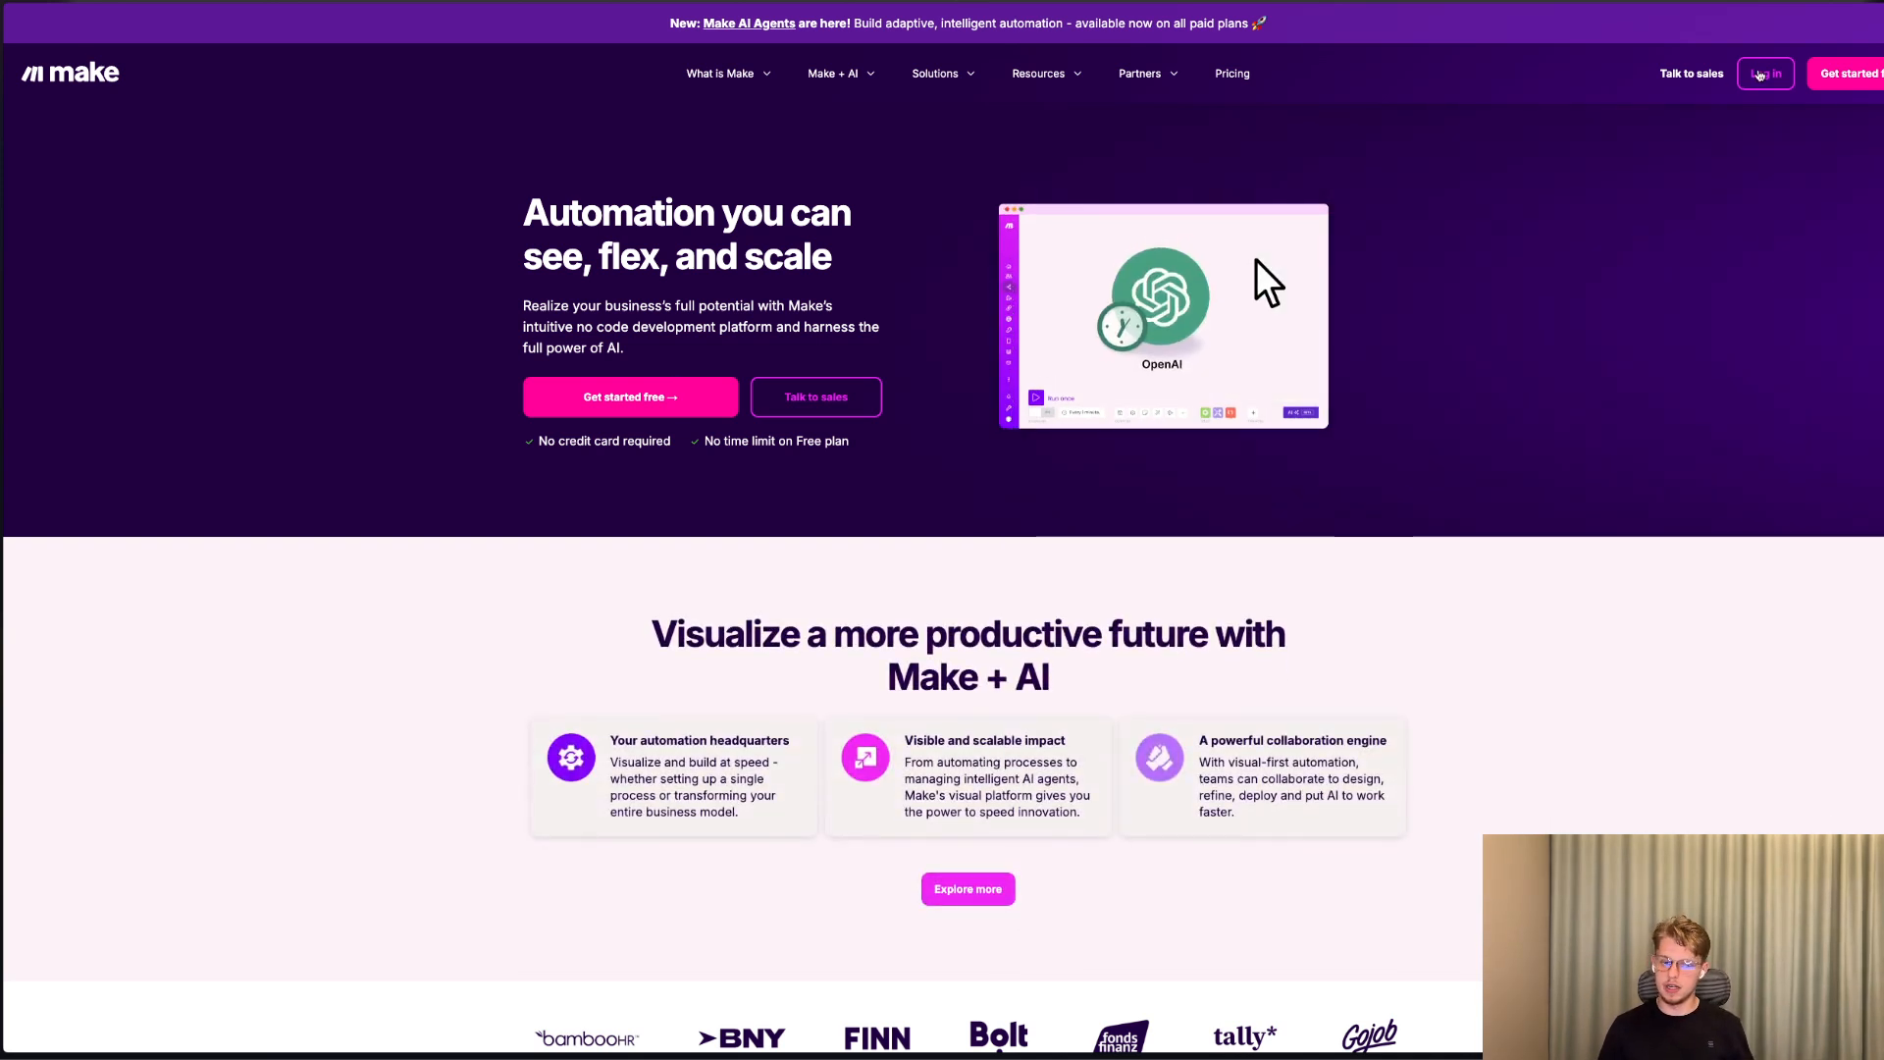
pyautogui.click(1760, 75)
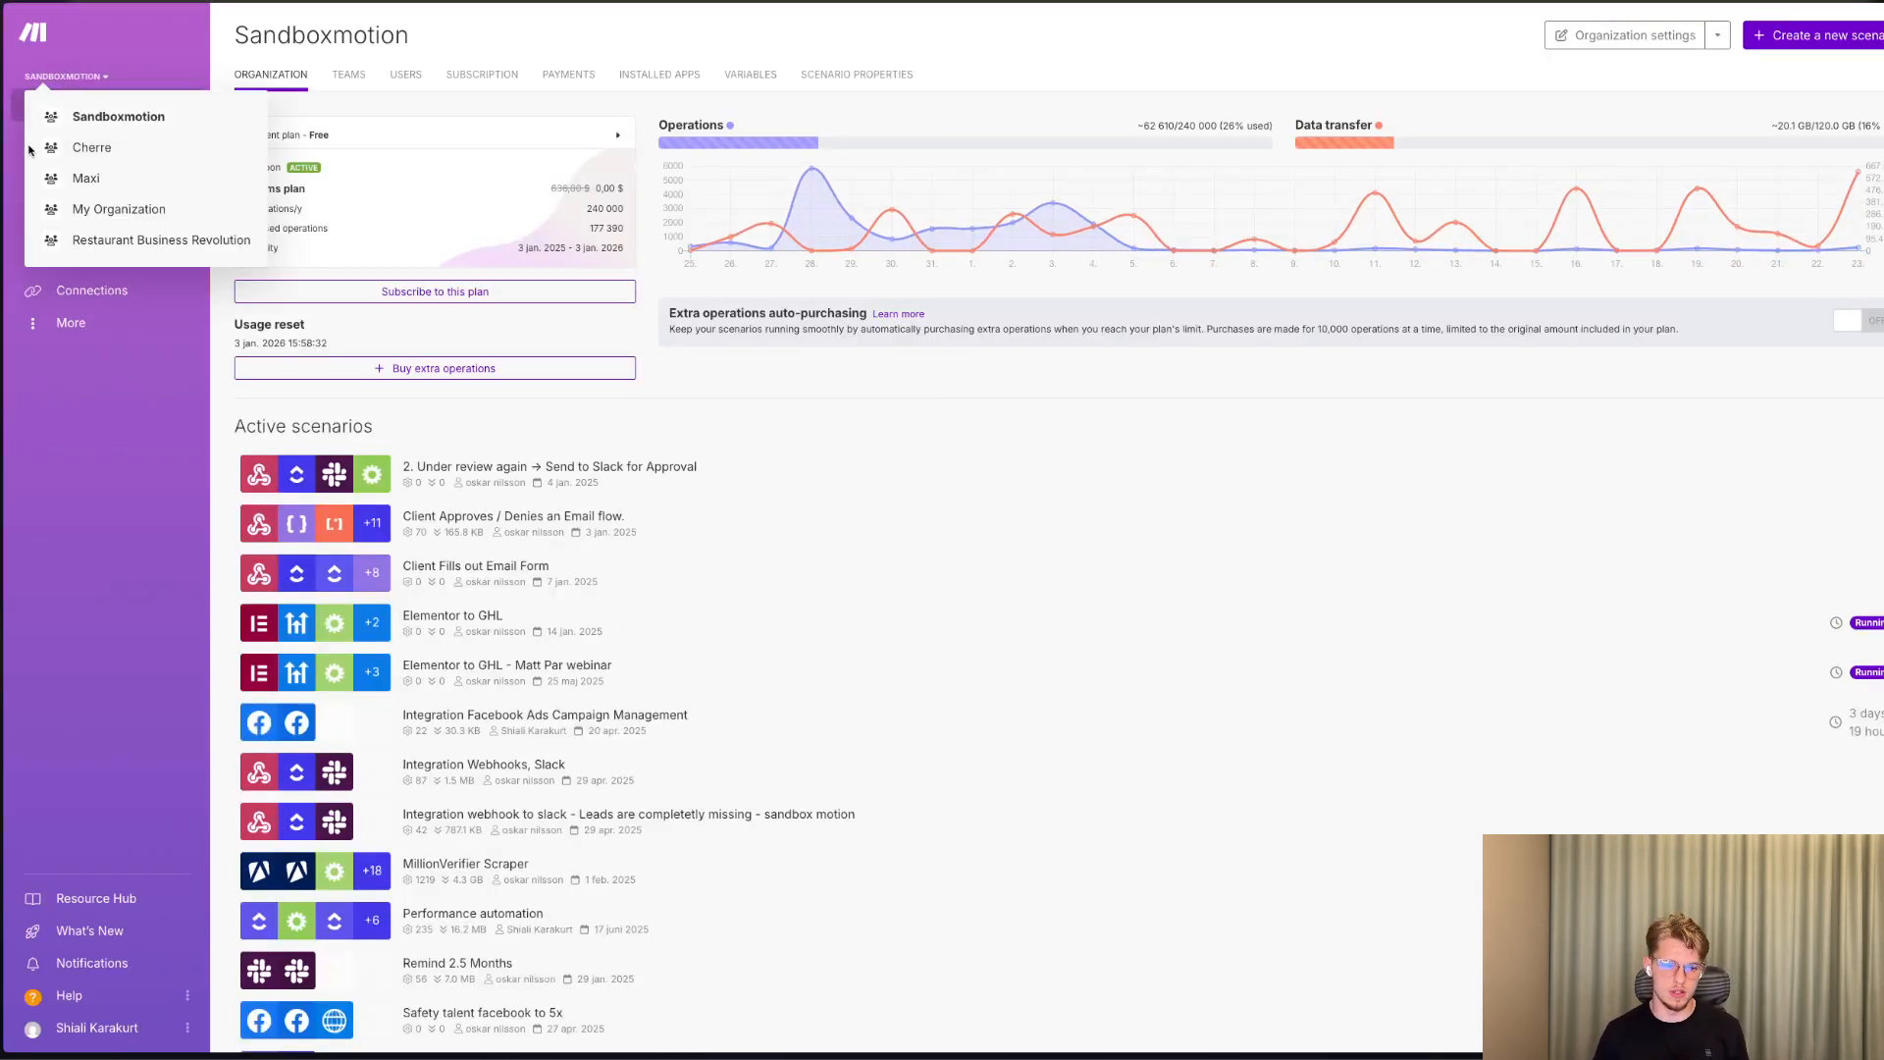
# Switch to the Maxi organization and create a new scenario from its scenarios list.
pyautogui.click(138, 179)
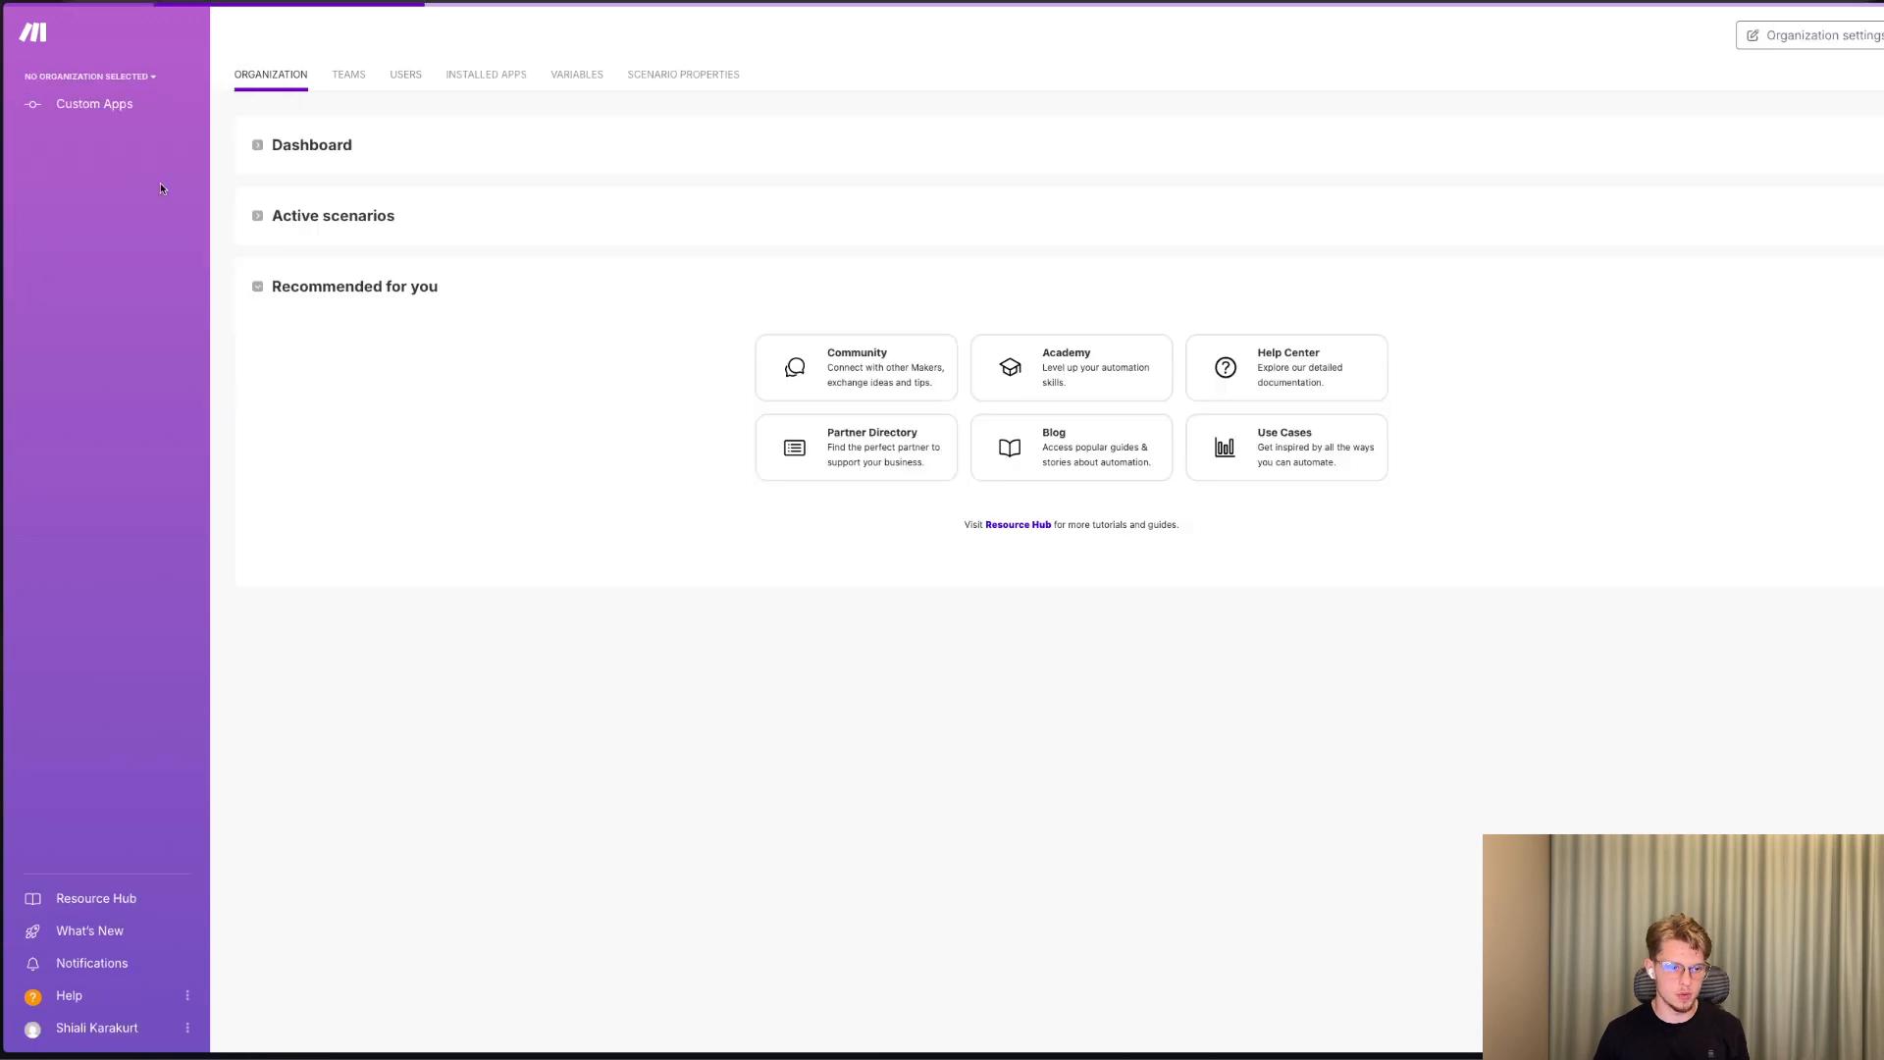
pyautogui.click(78, 190)
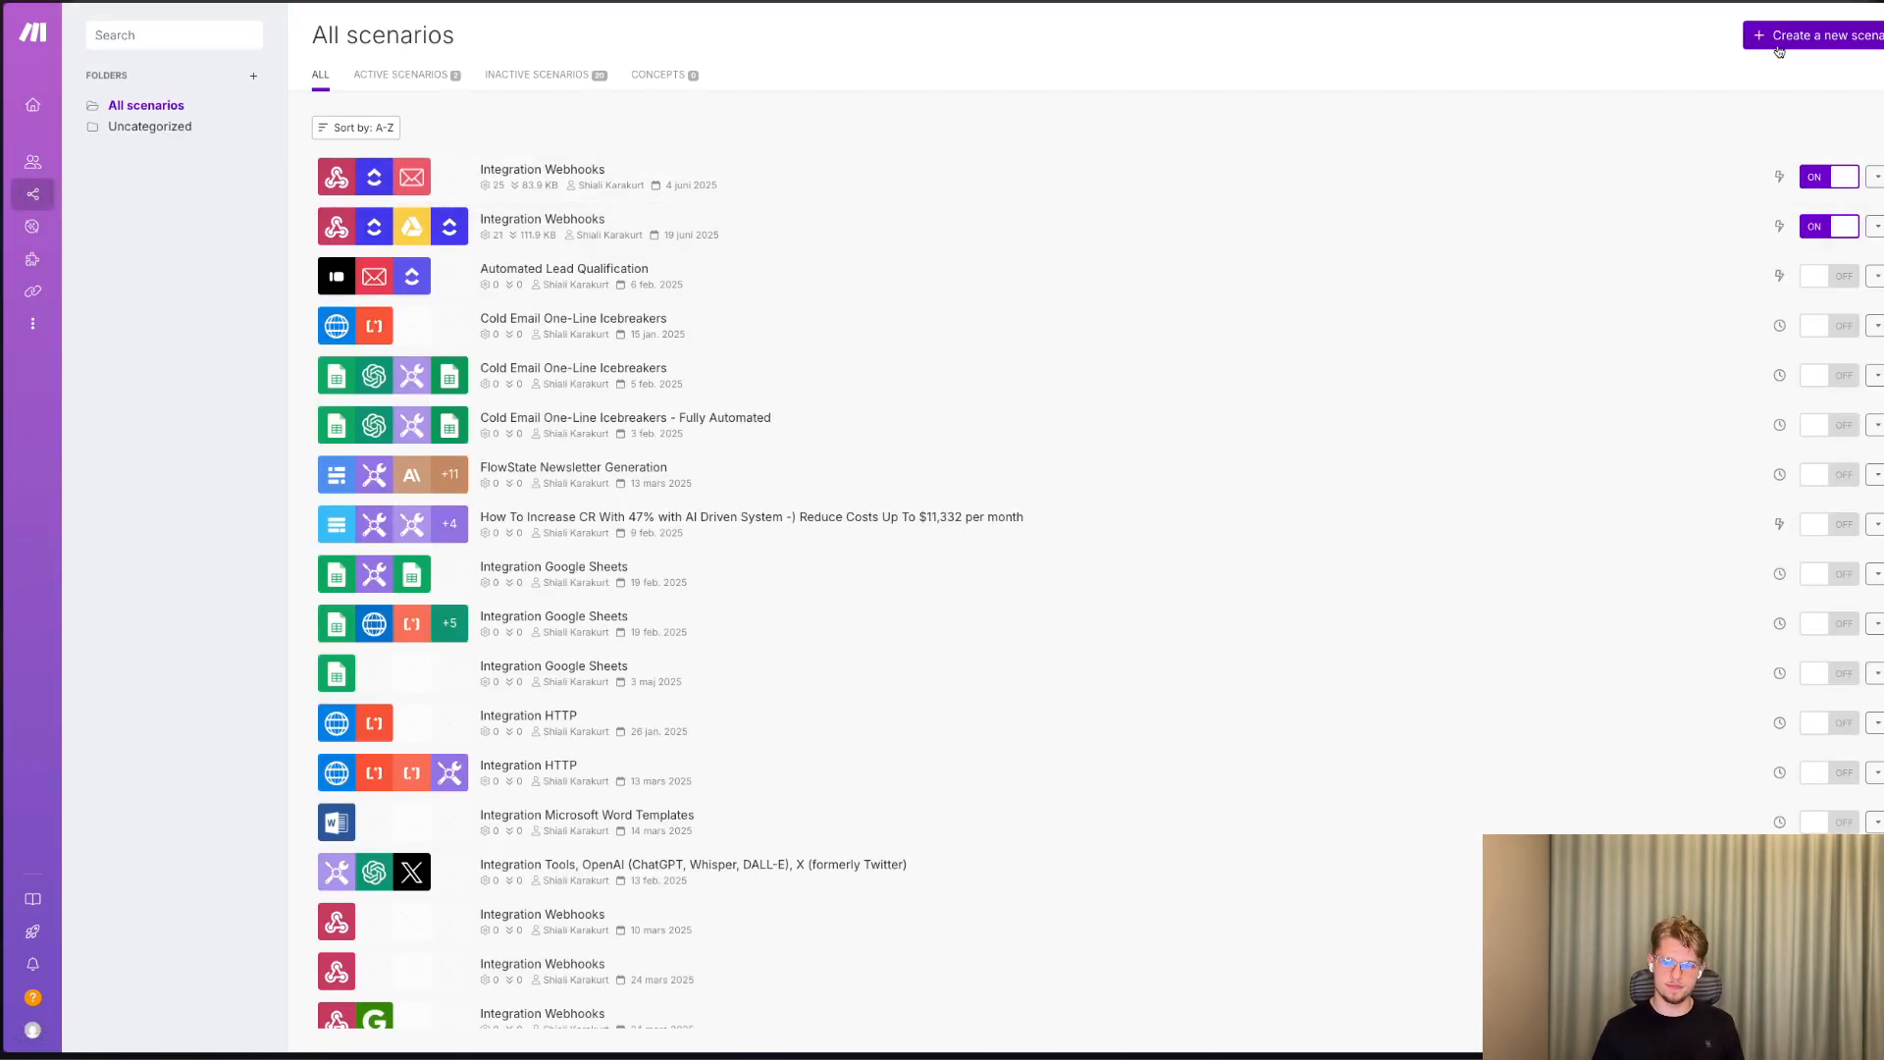
pyautogui.click(1779, 39)
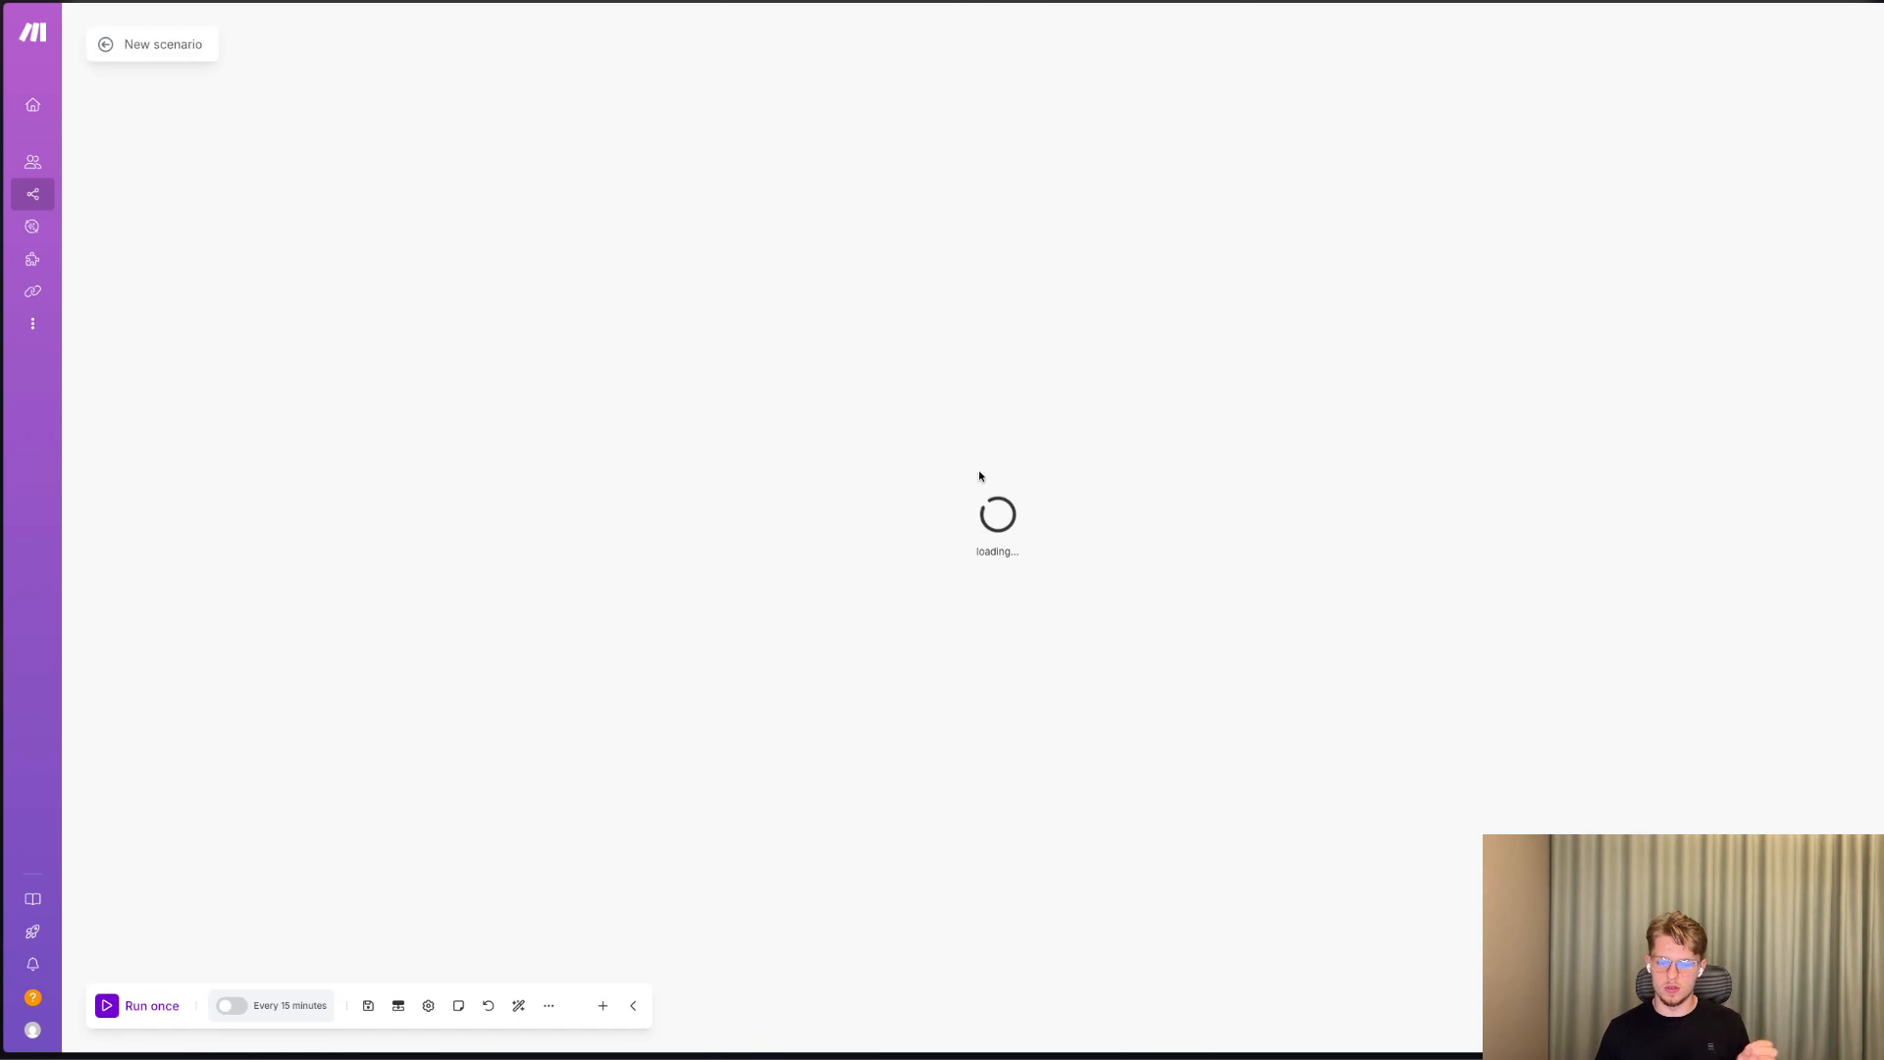
# Find Typeform among the apps and add its instant Watch Responses module as the scenario's trigger.
pyautogui.write('t')
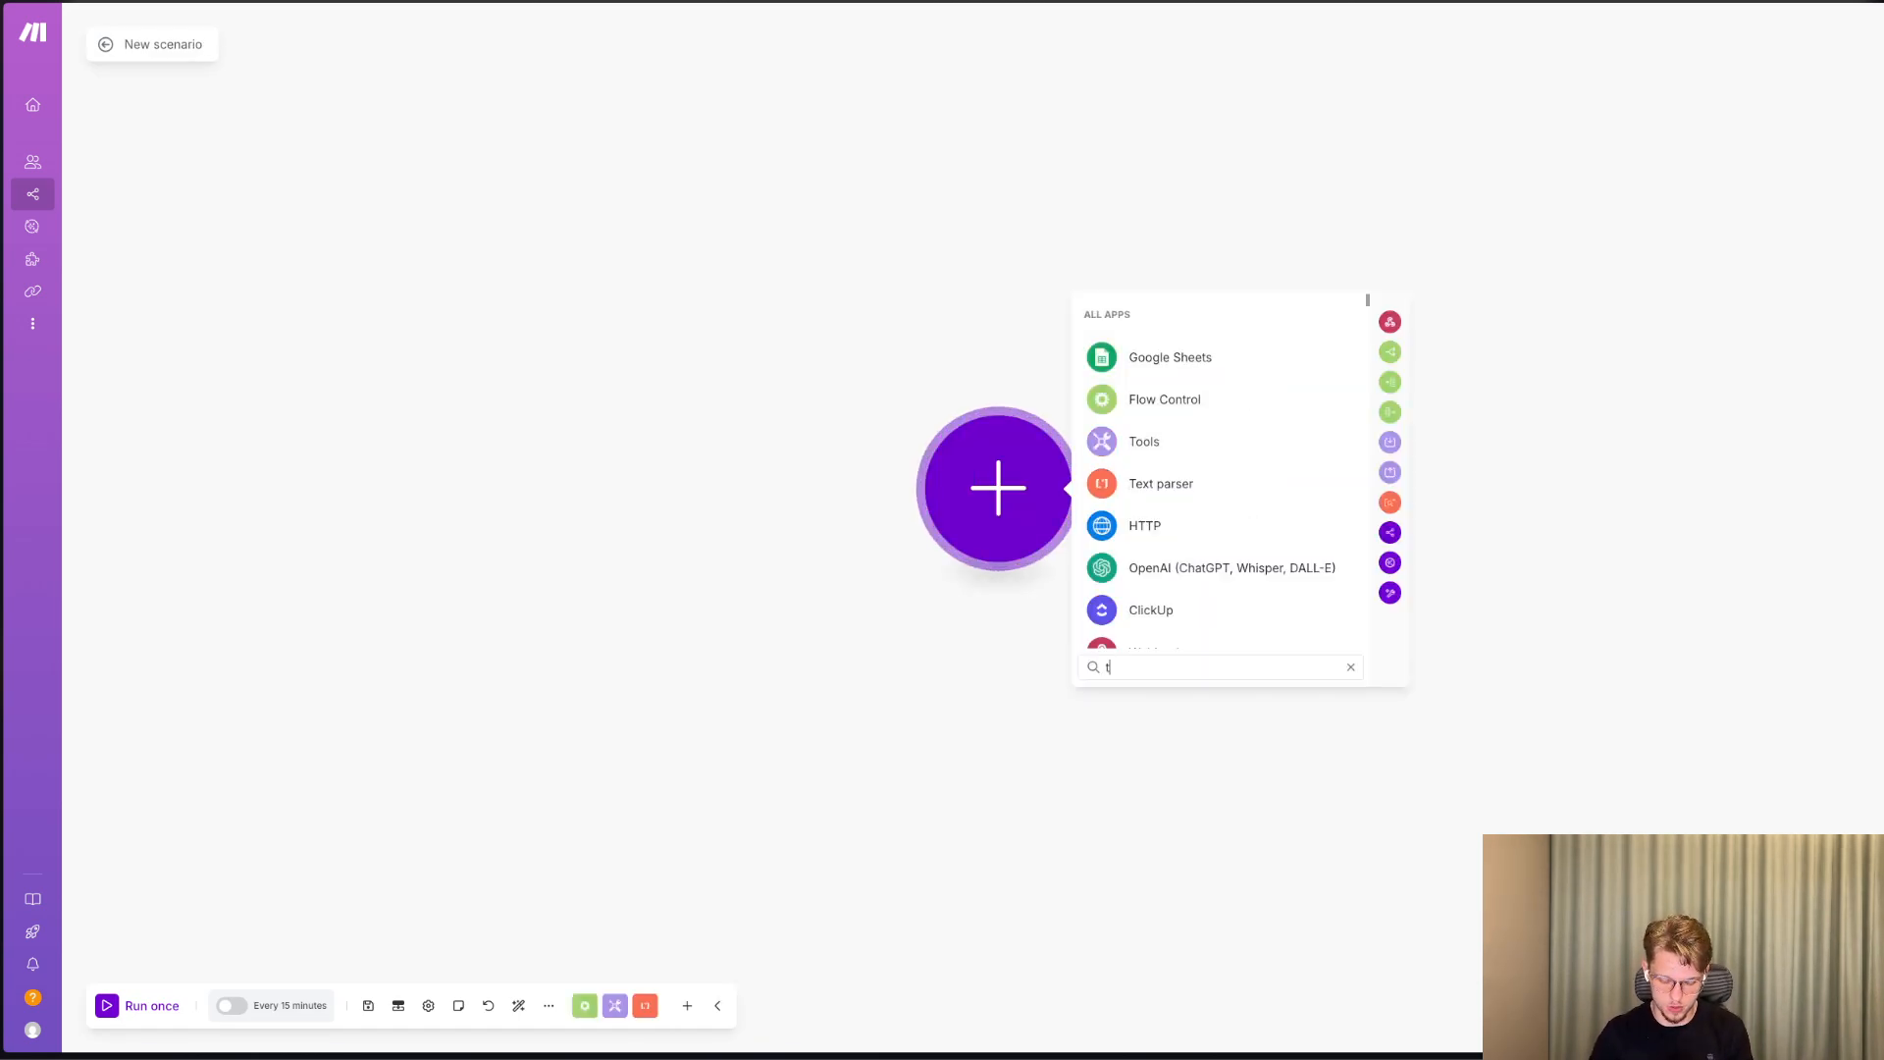
pyautogui.write('ypeform')
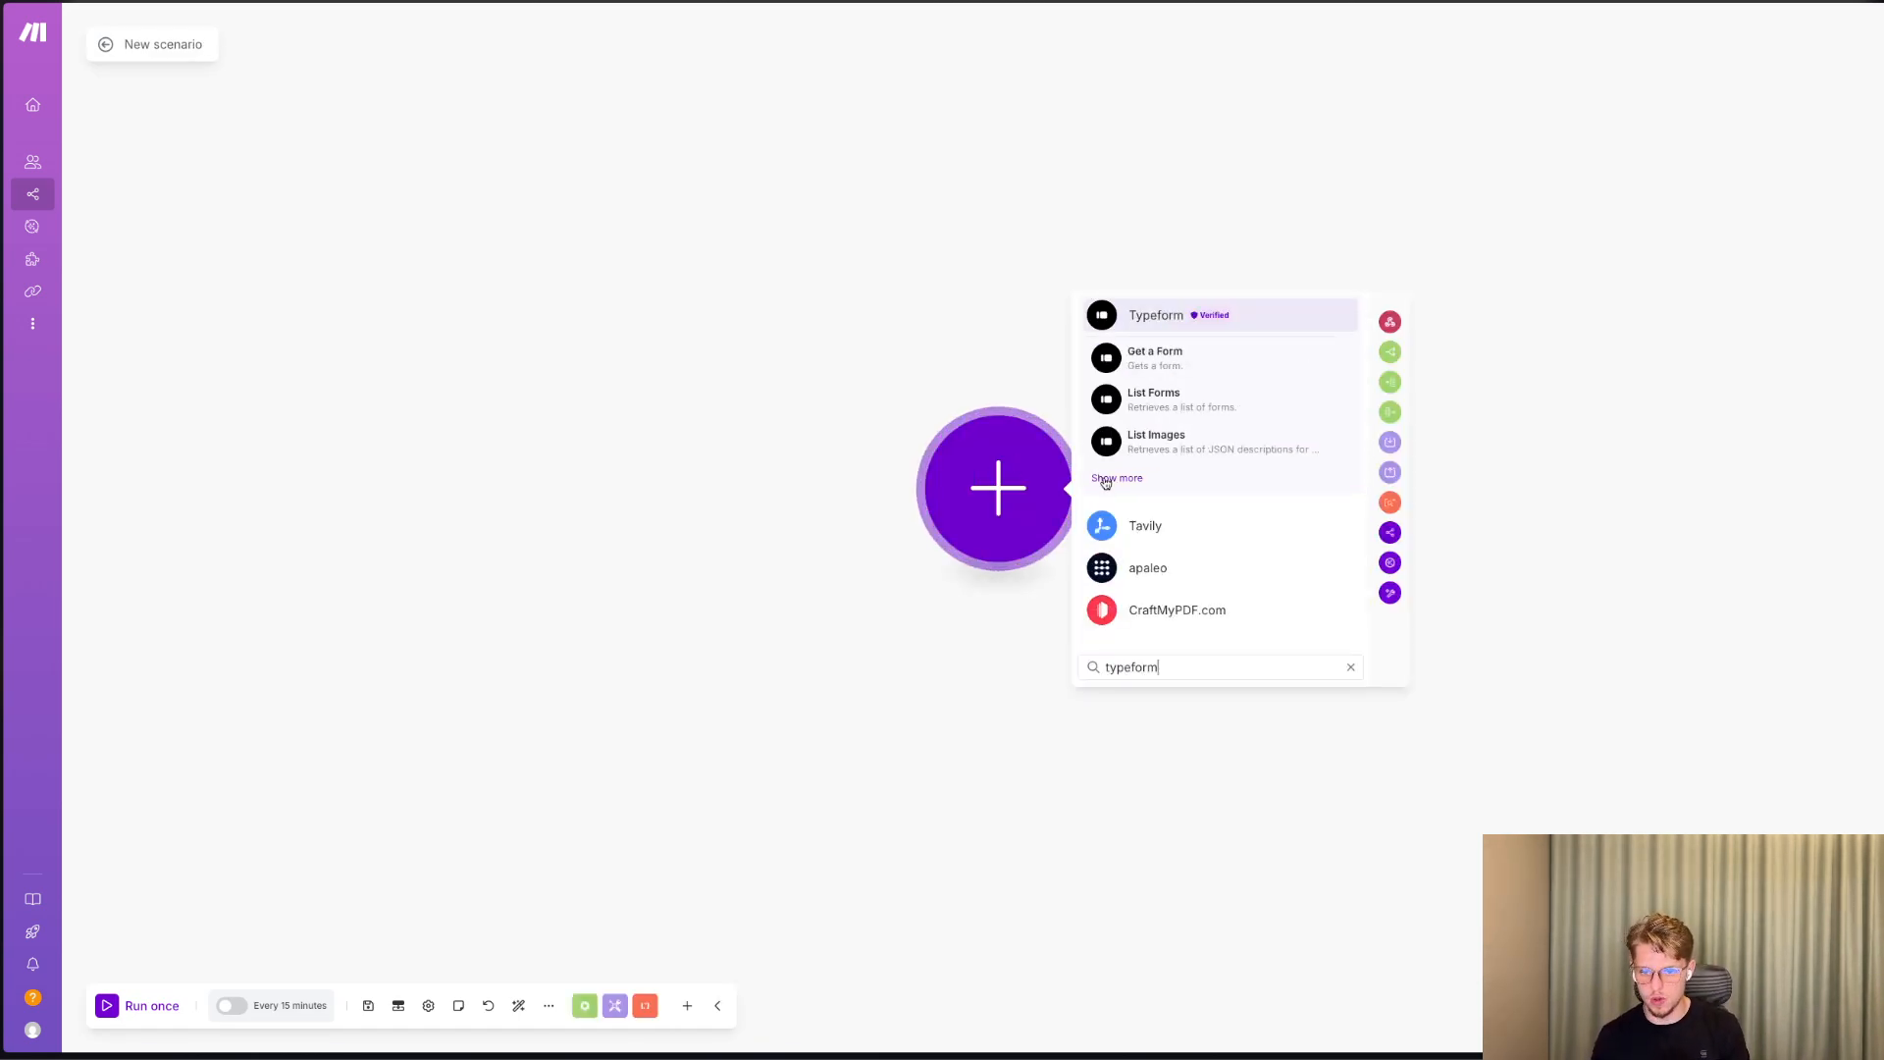
pyautogui.click(1105, 482)
pyautogui.scroll(-1, 1189, 536)
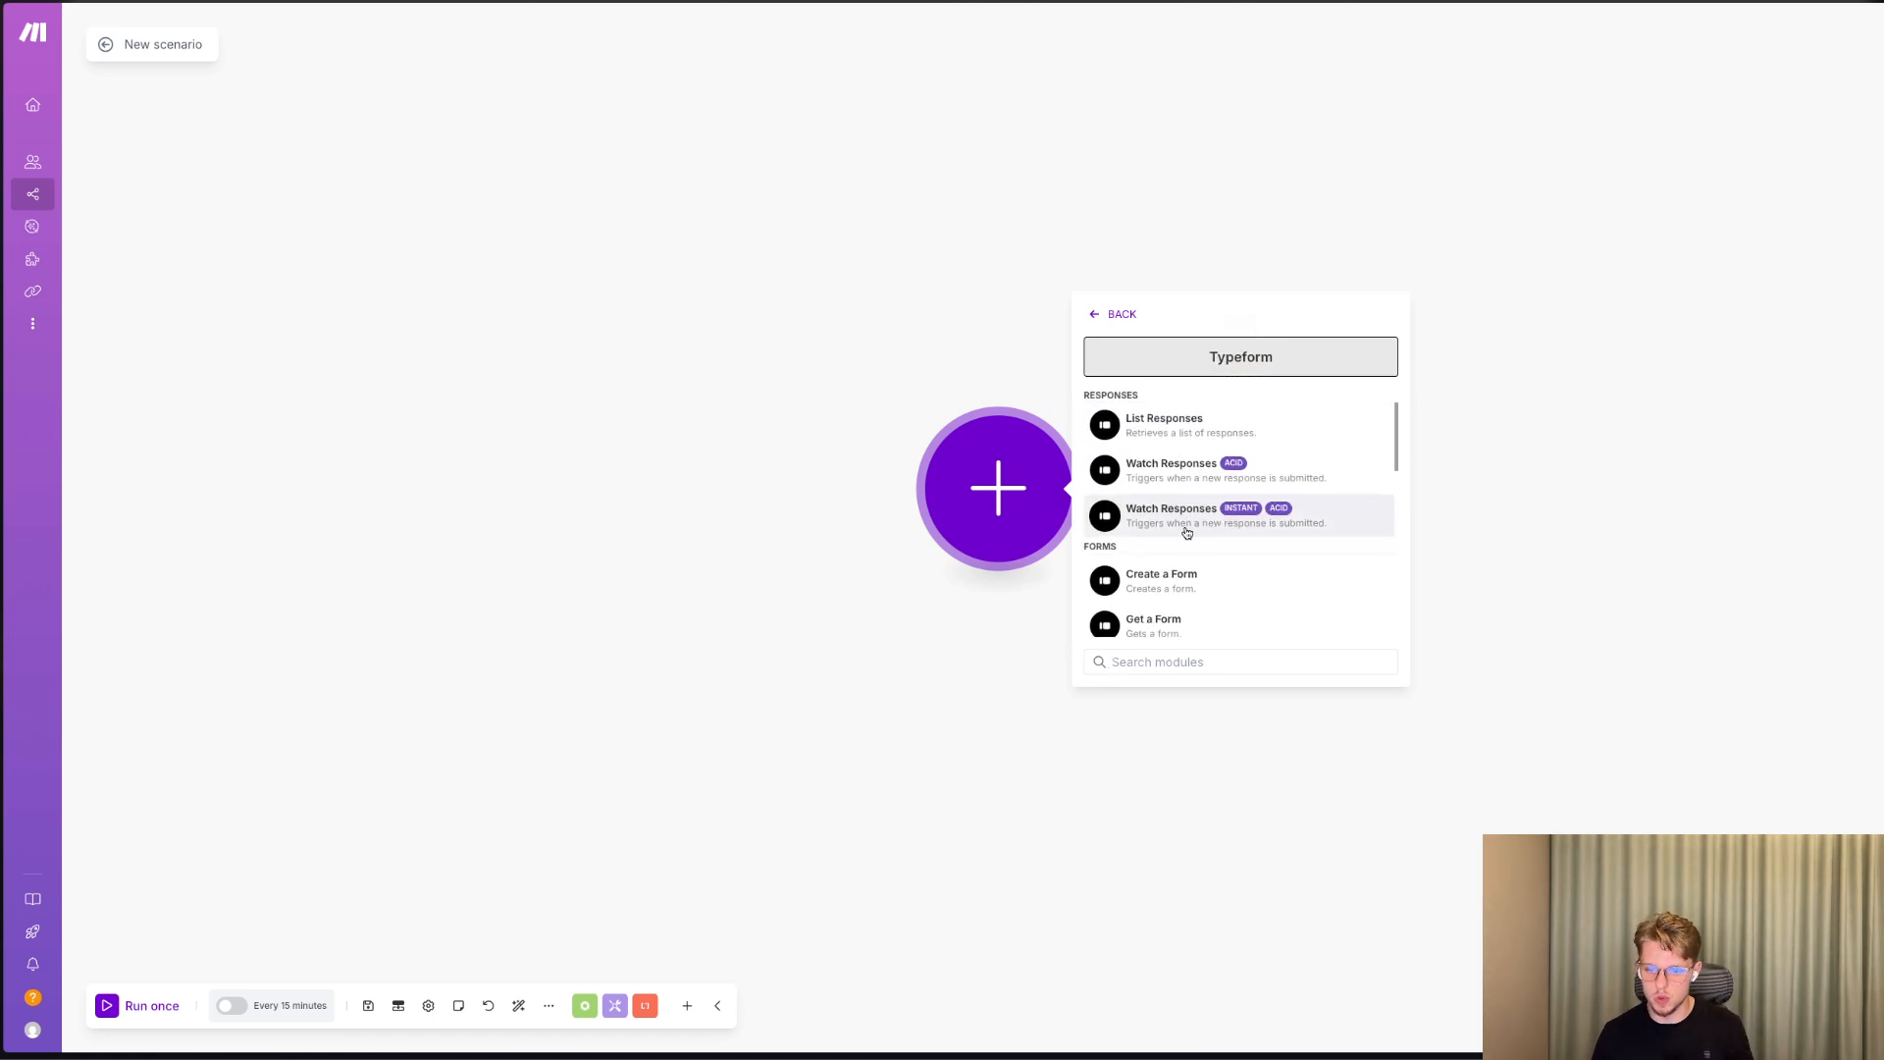
pyautogui.click(1187, 531)
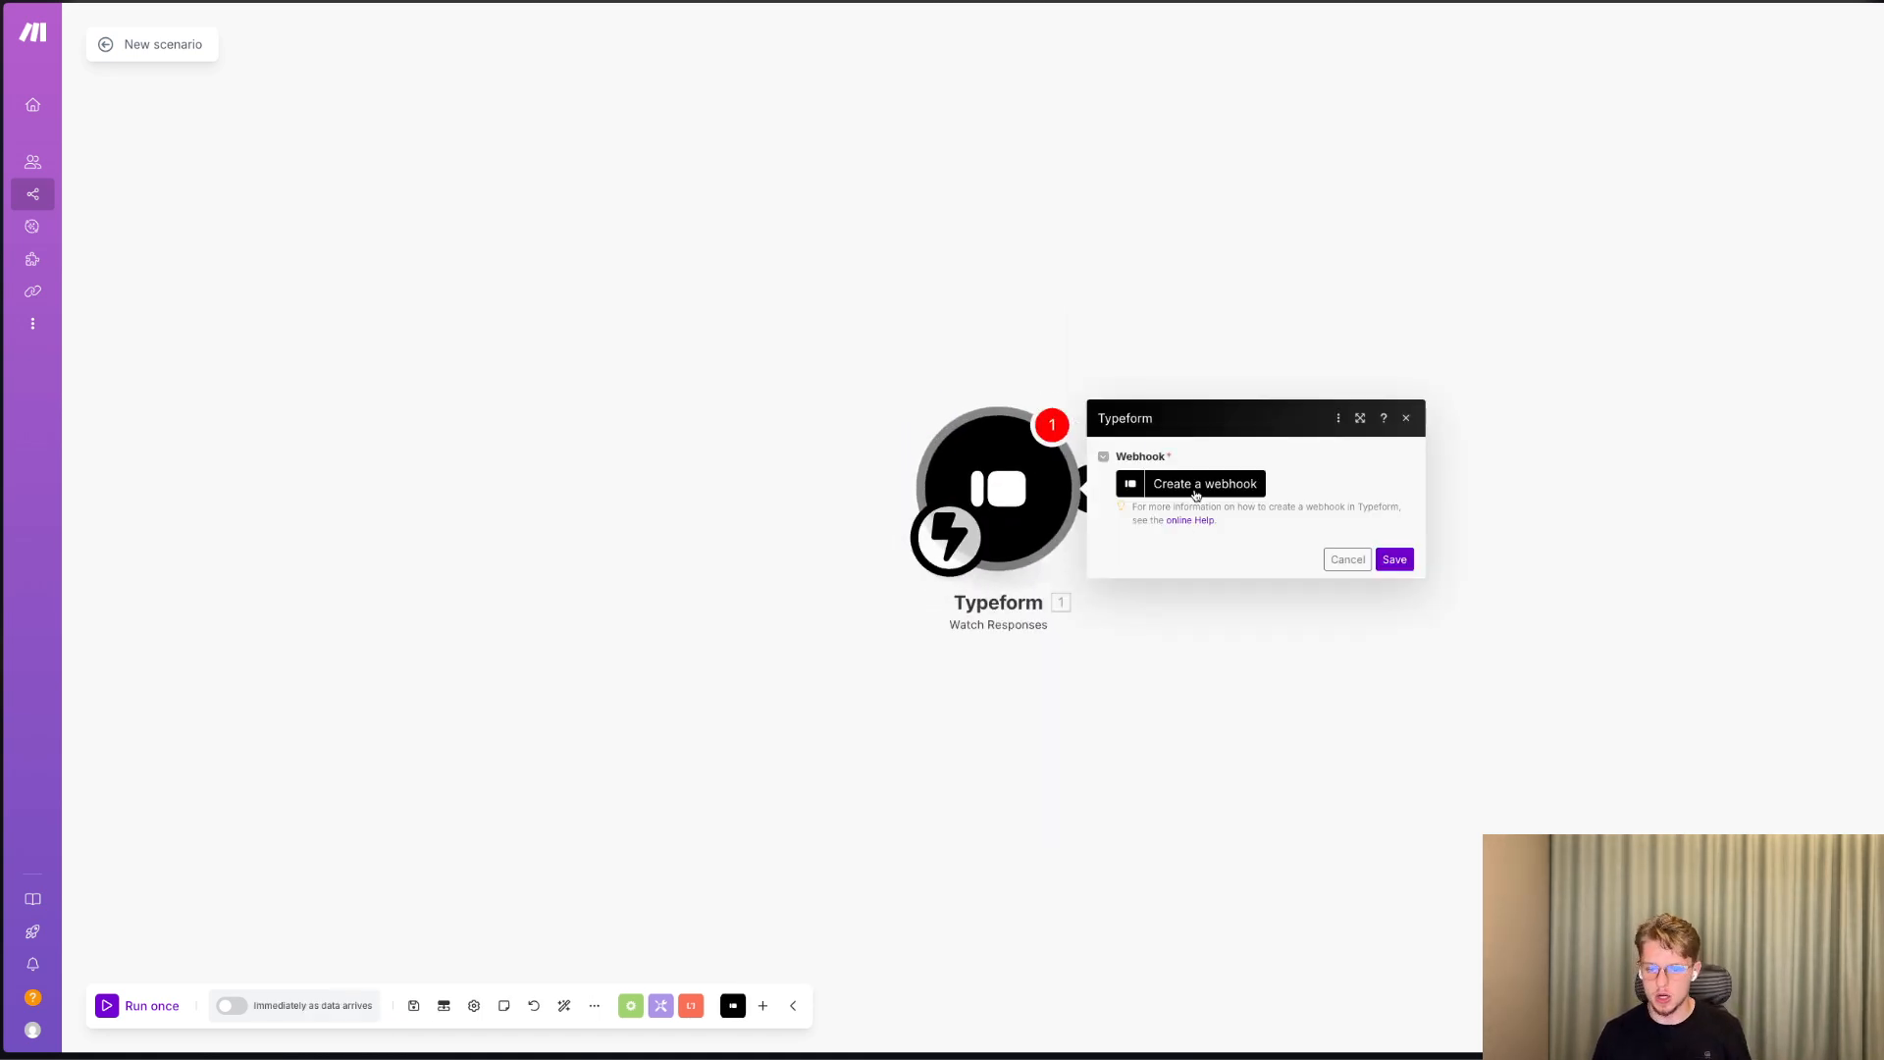
pyautogui.click(1195, 494)
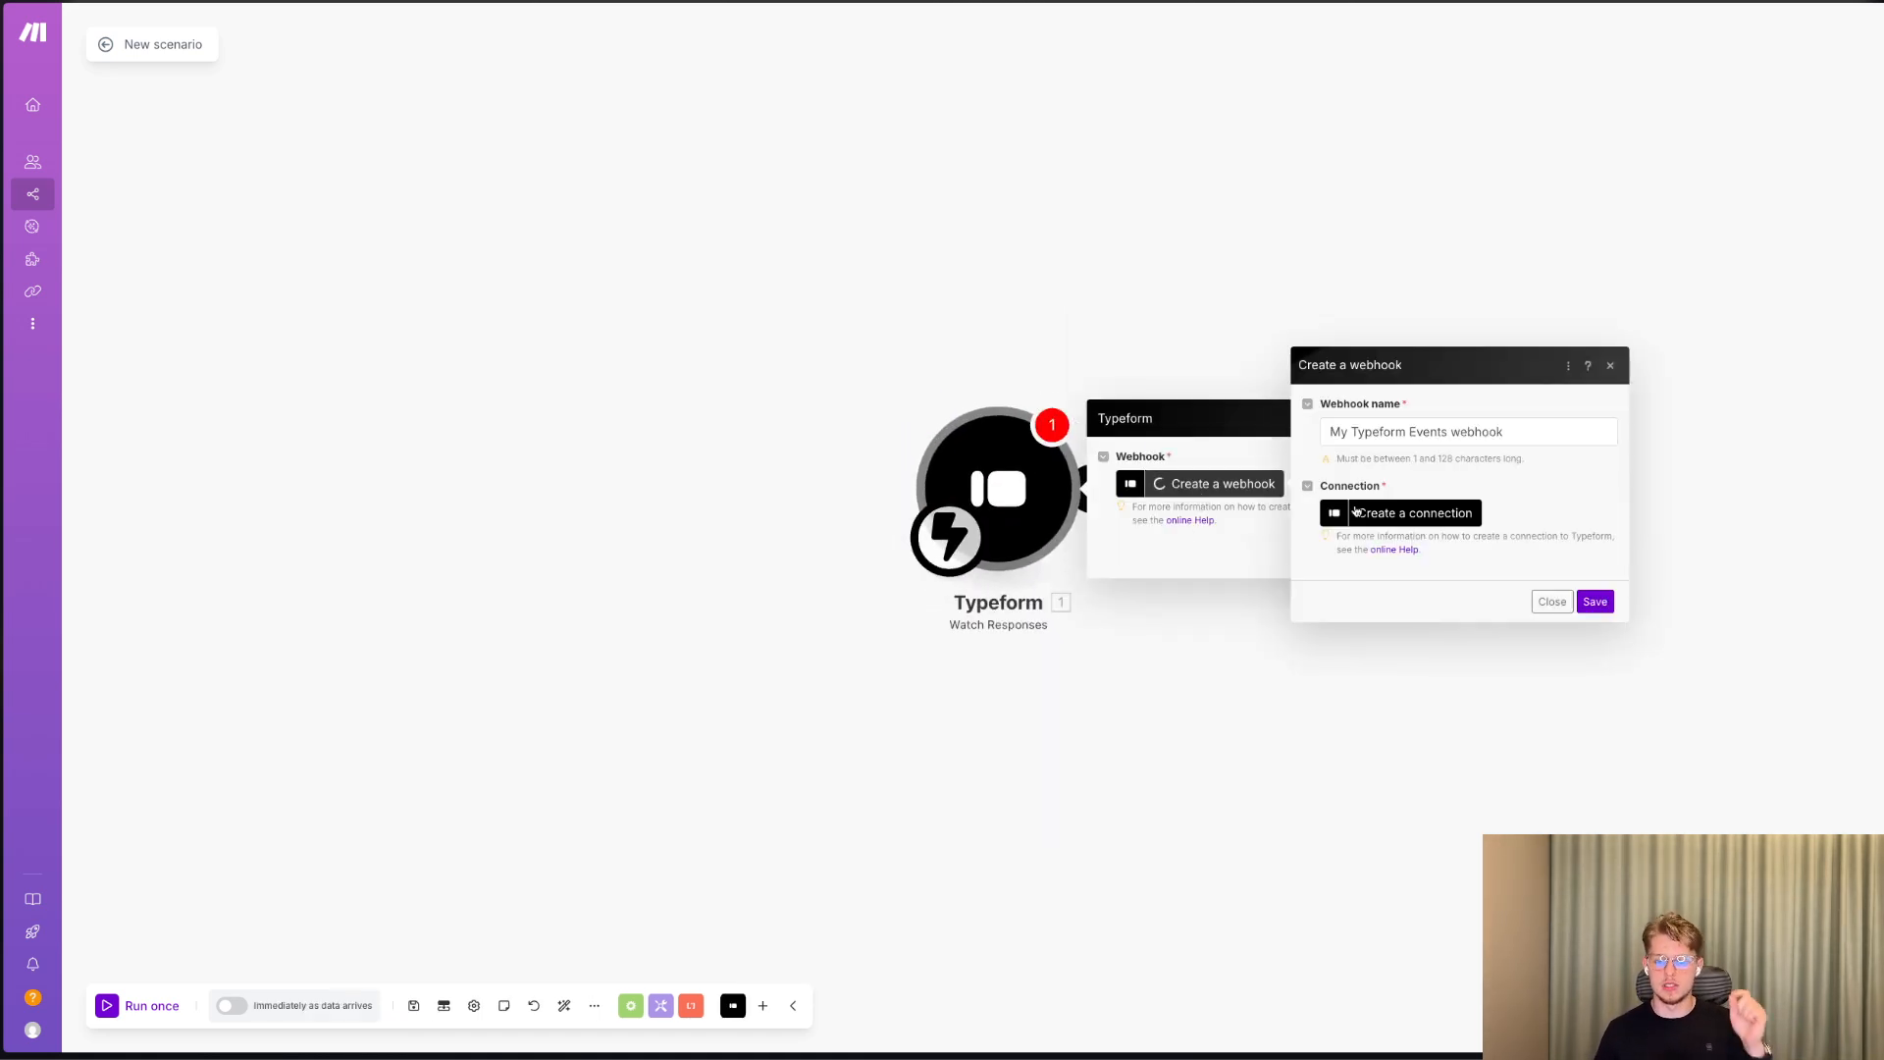
pyautogui.click(1389, 522)
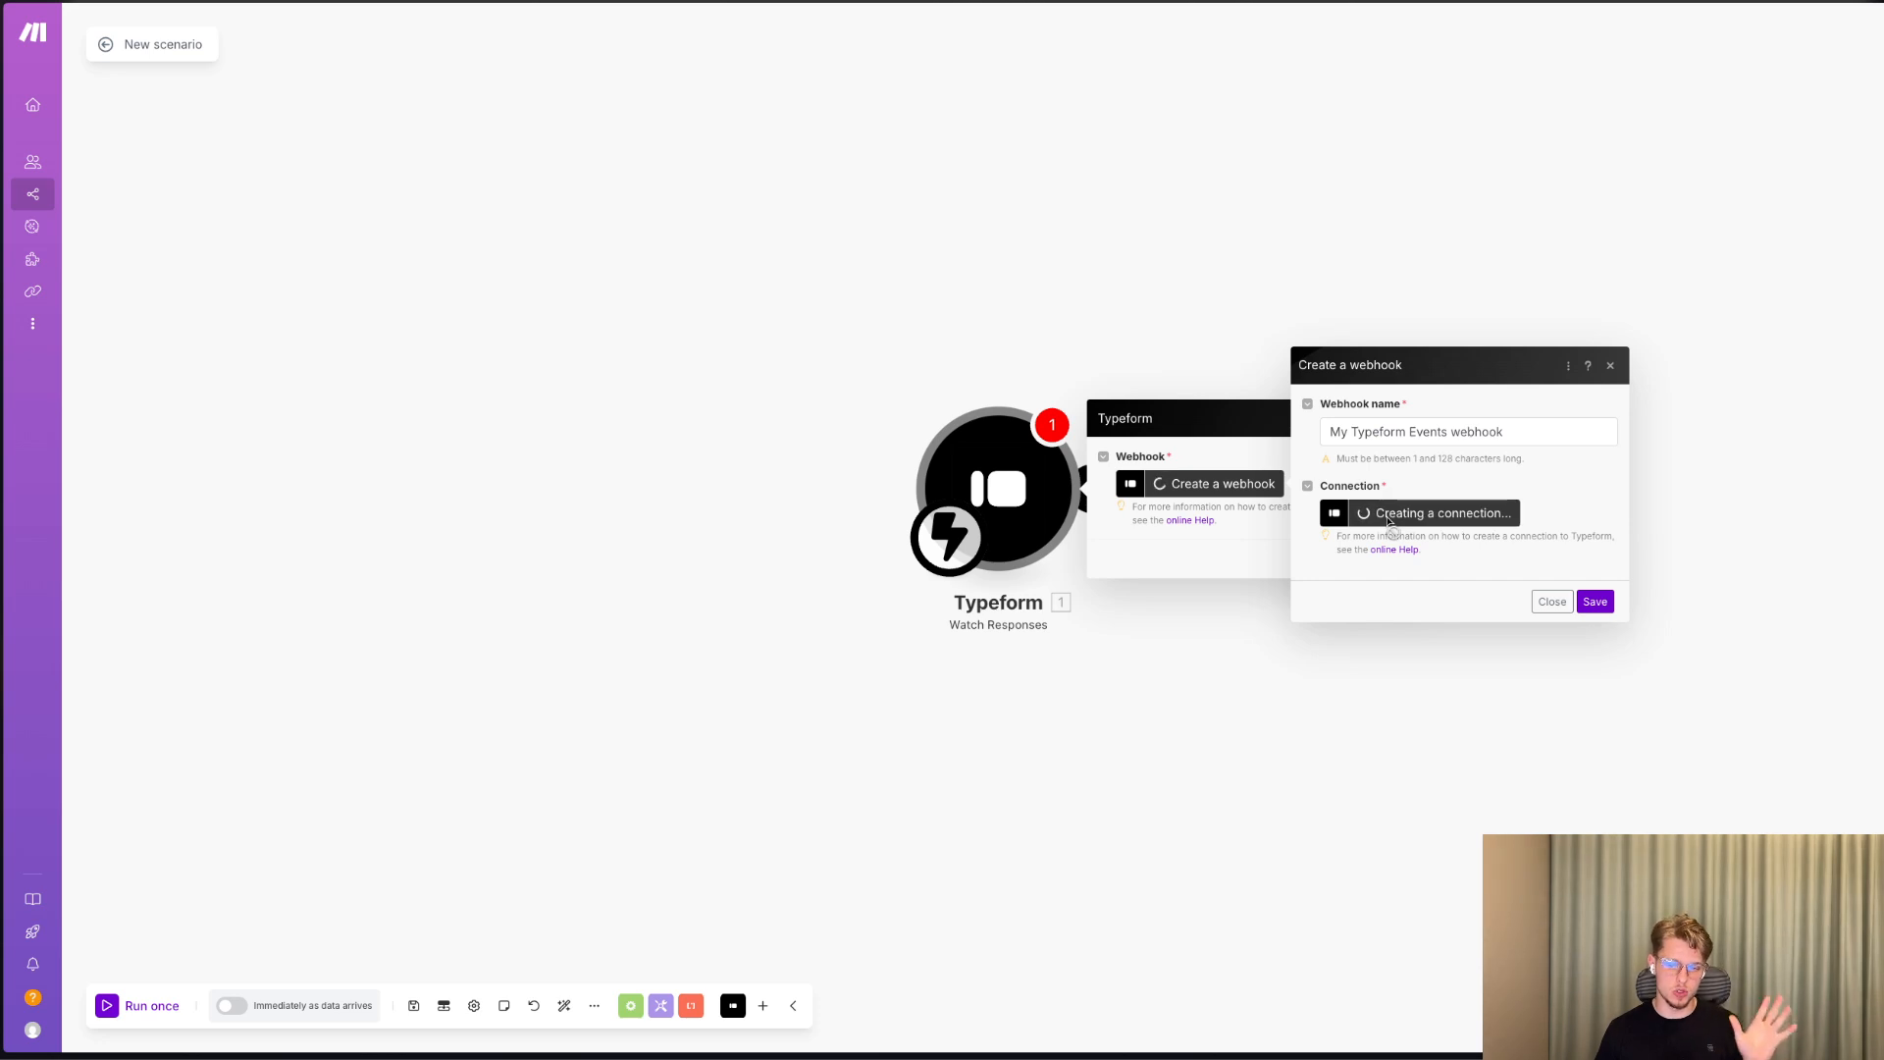
pyautogui.tripleClick(1661, 457)
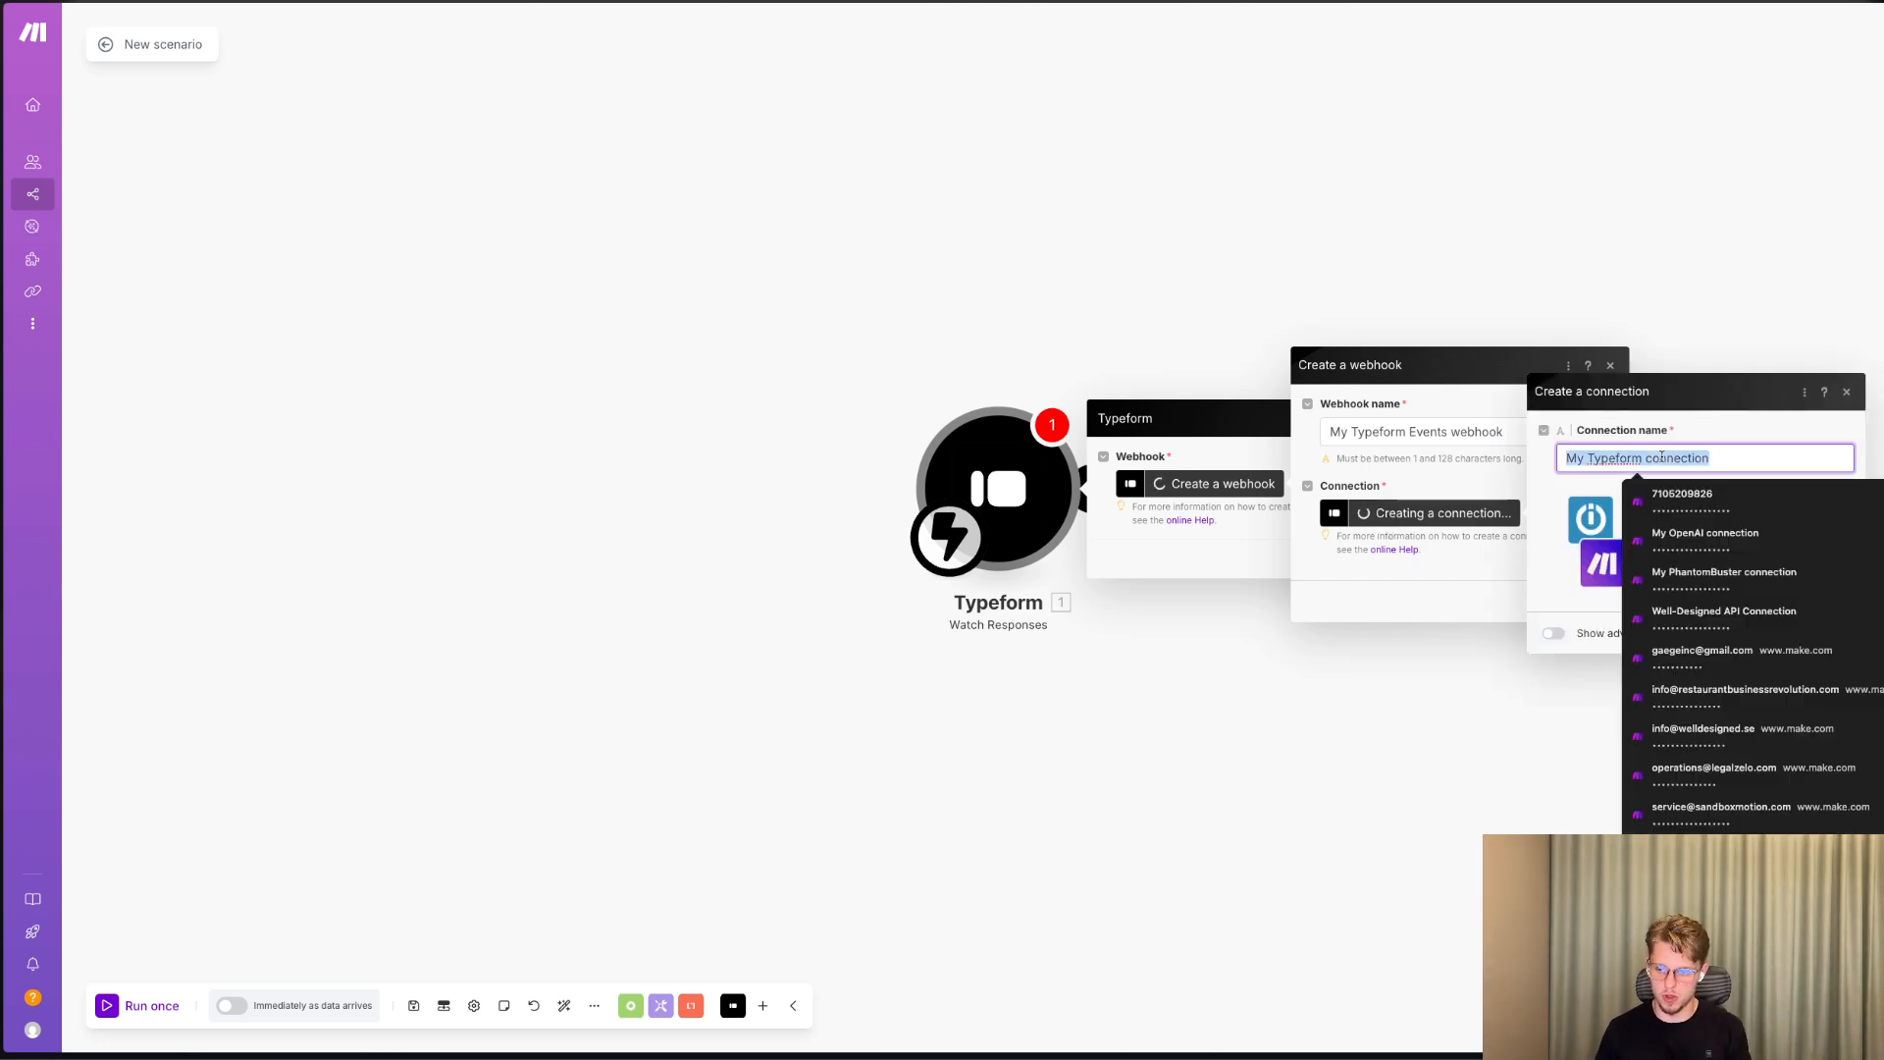
pyautogui.write('Hello WellDe')
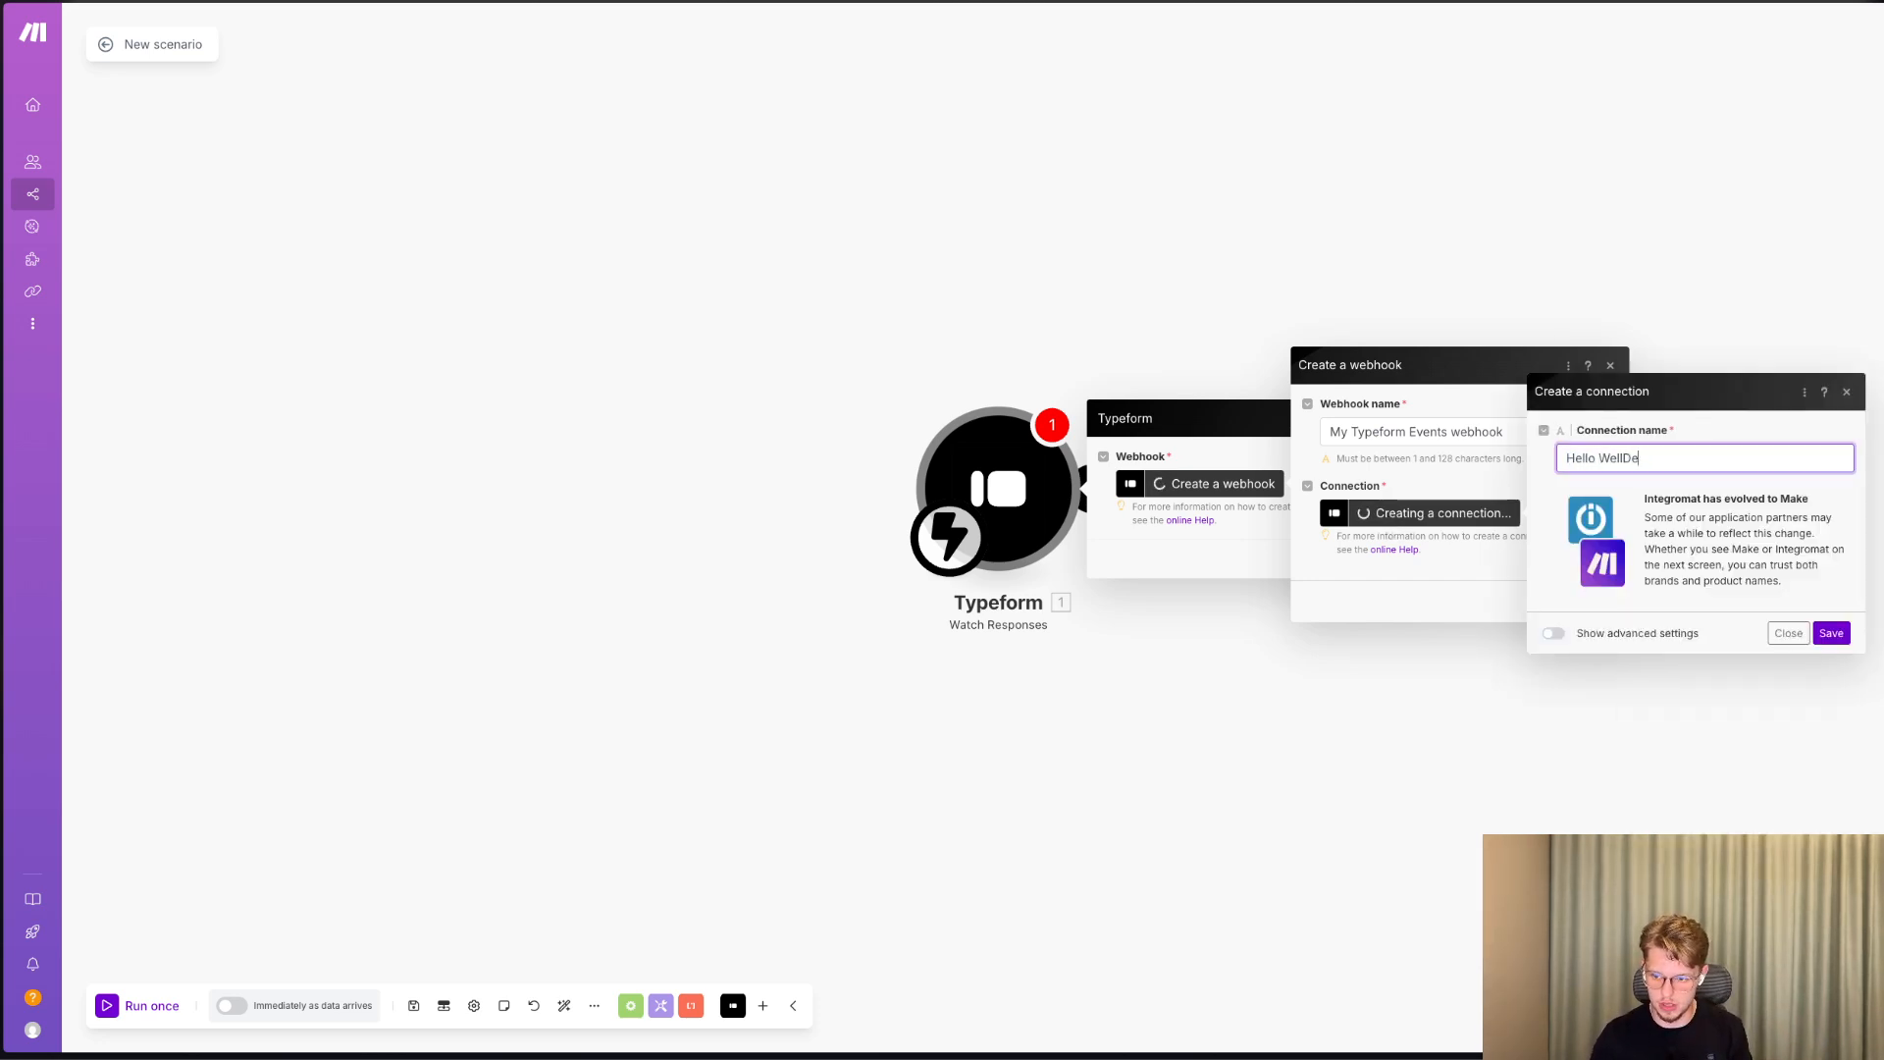
pyautogui.write('signed')
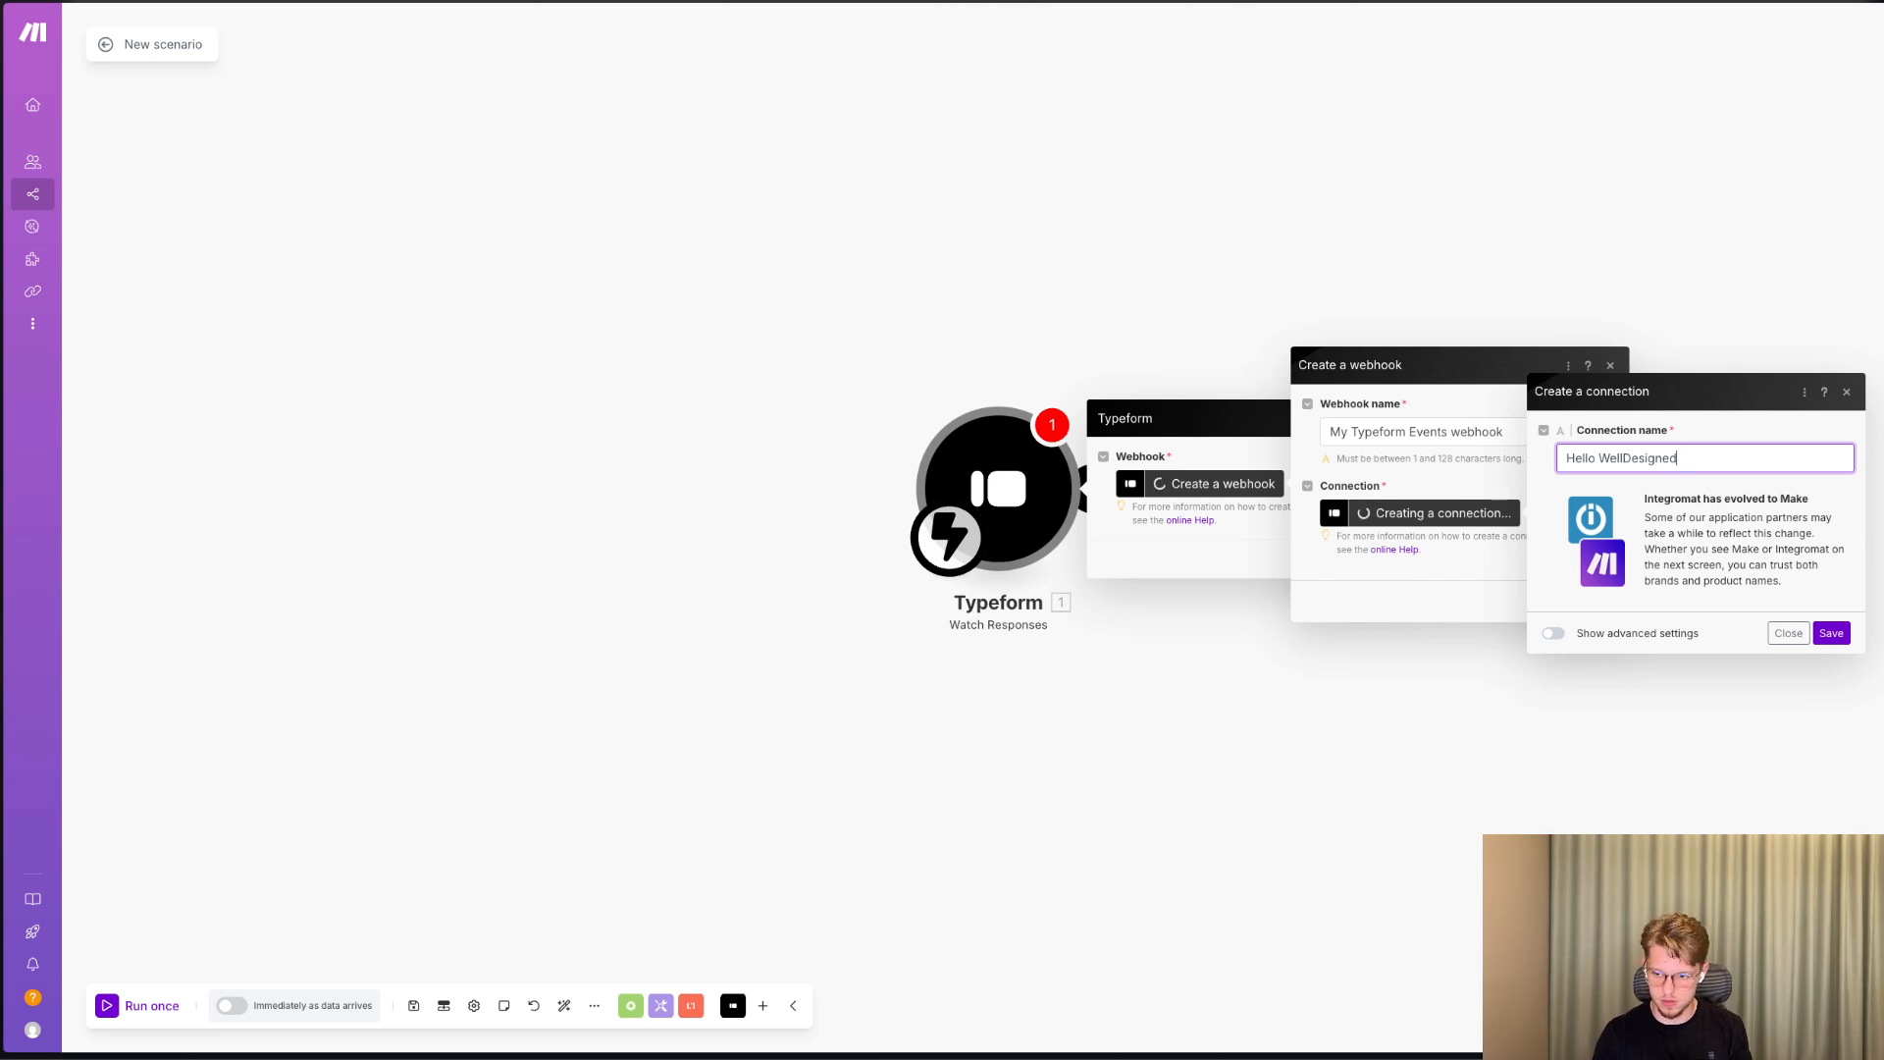
pyautogui.click(1567, 457)
pyautogui.write('@')
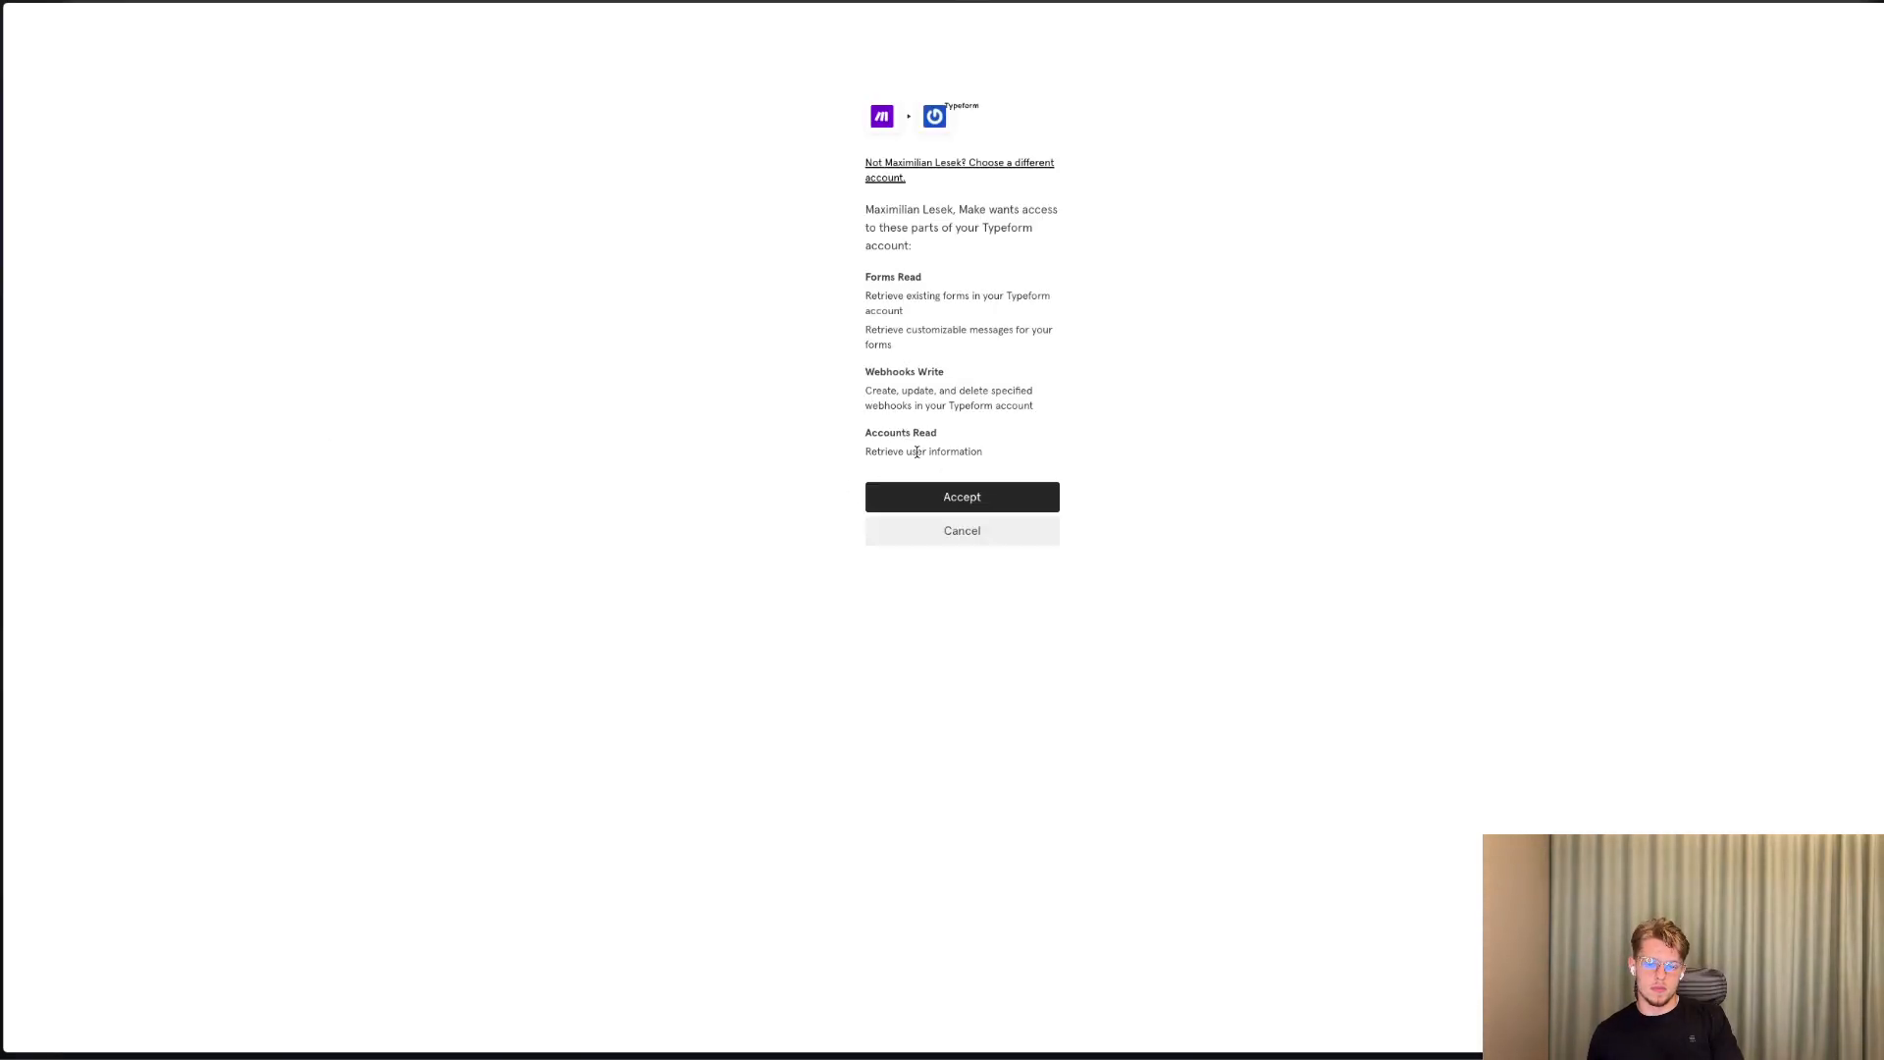
pyautogui.click(931, 500)
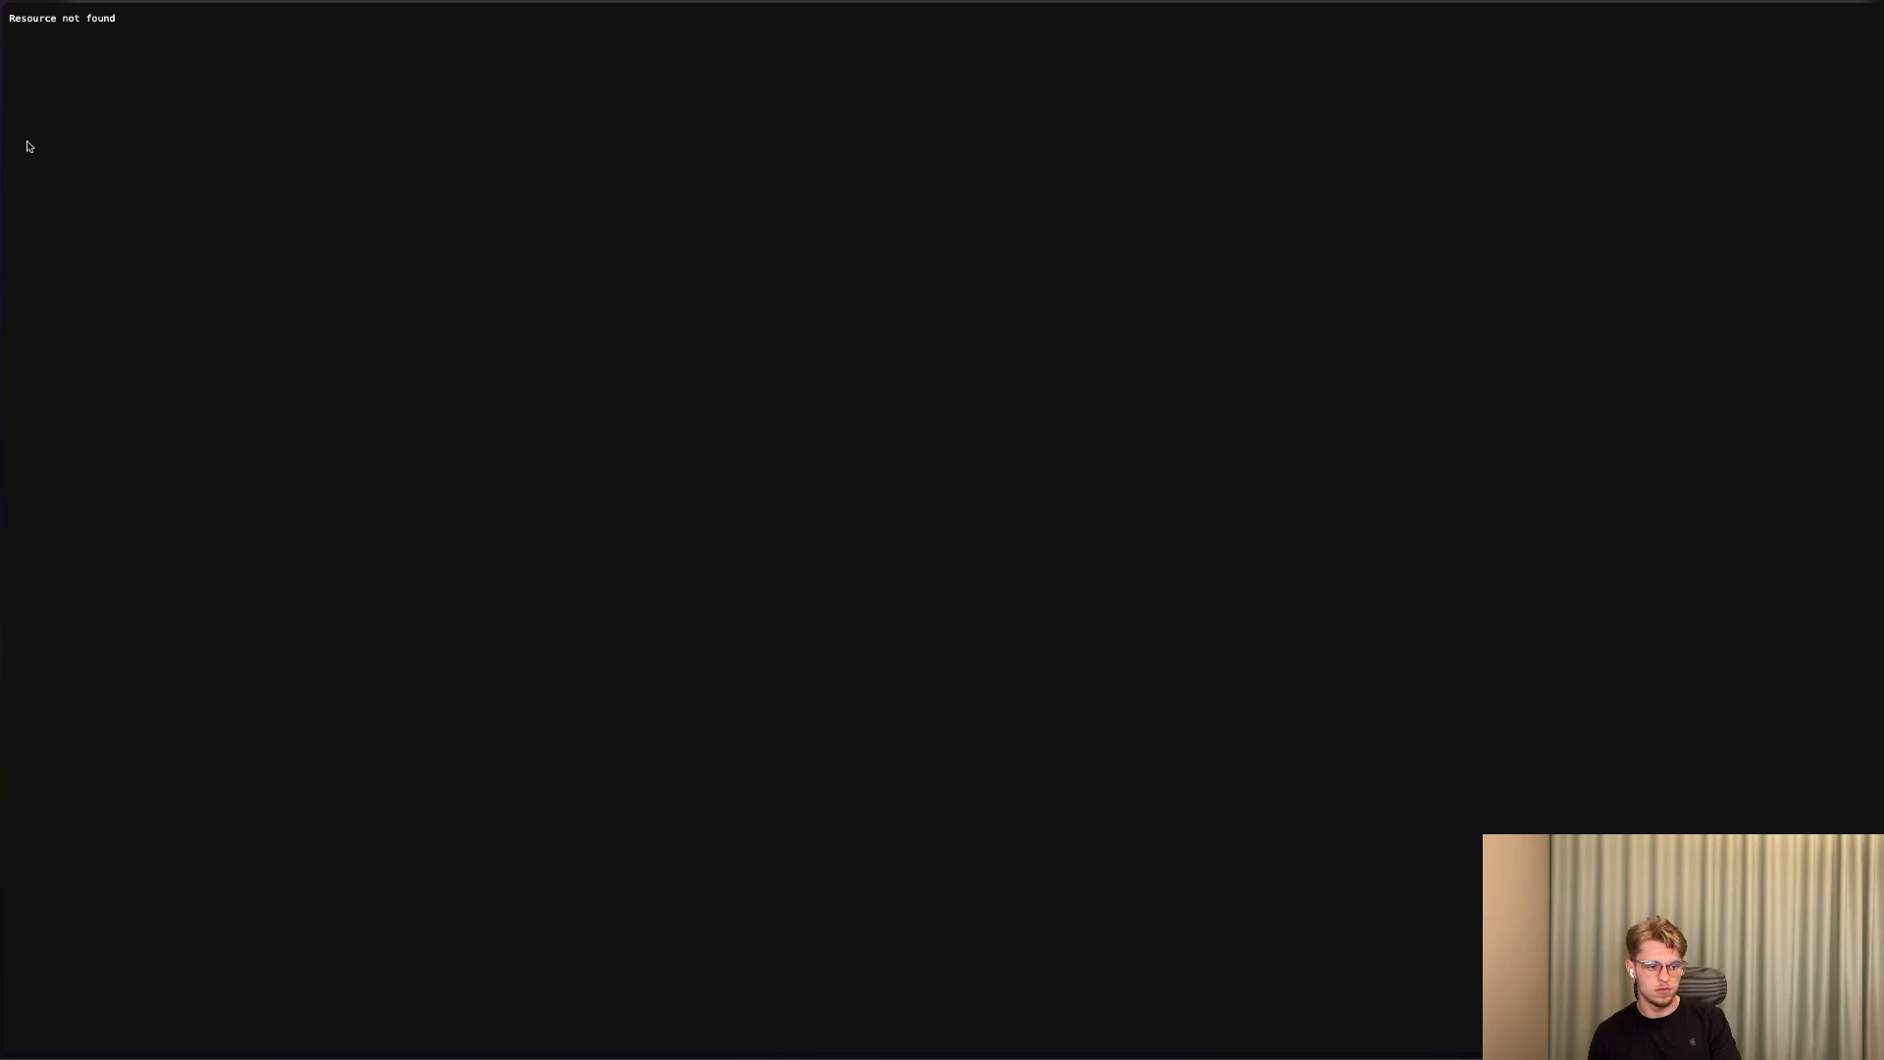
# Check the authorization callback page and its address, and return to the webhook setup in Make.
pyautogui.hotkey('ctrl', 'l')
pyautogui.press('super+w')
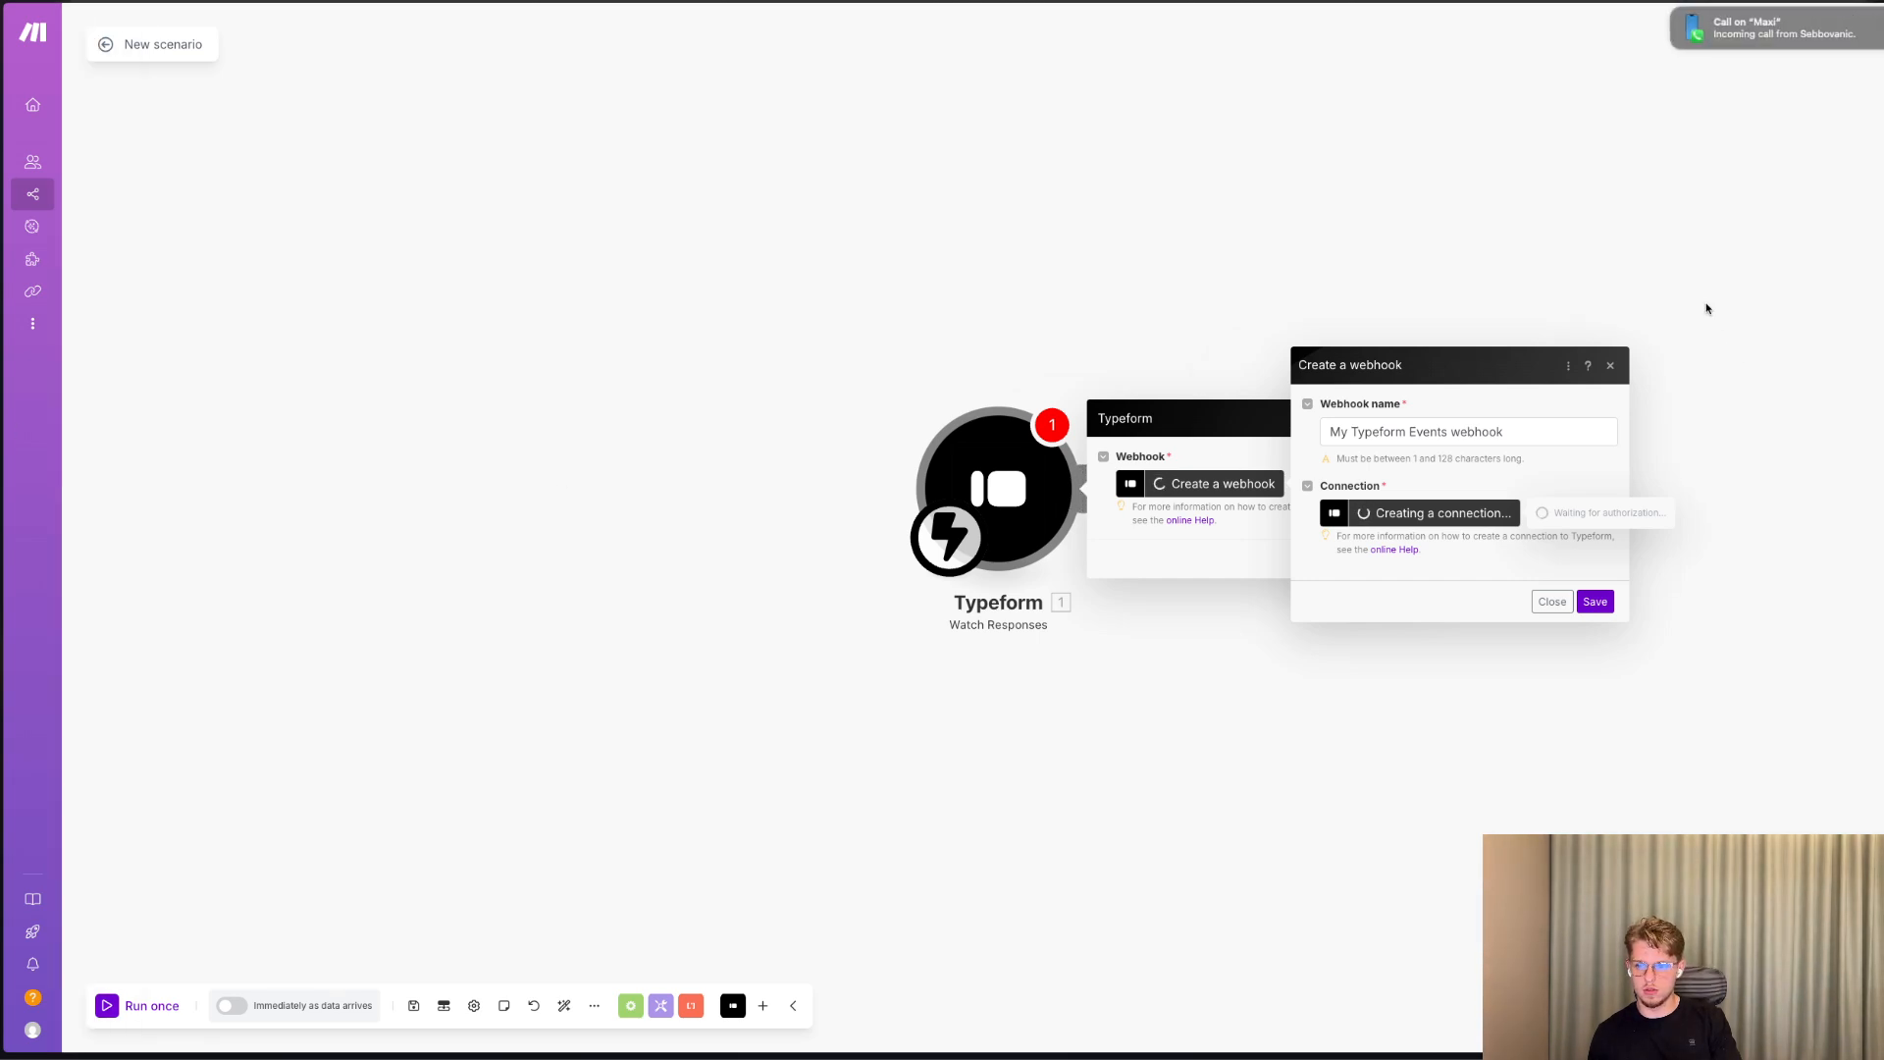
pyautogui.click(1673, 15)
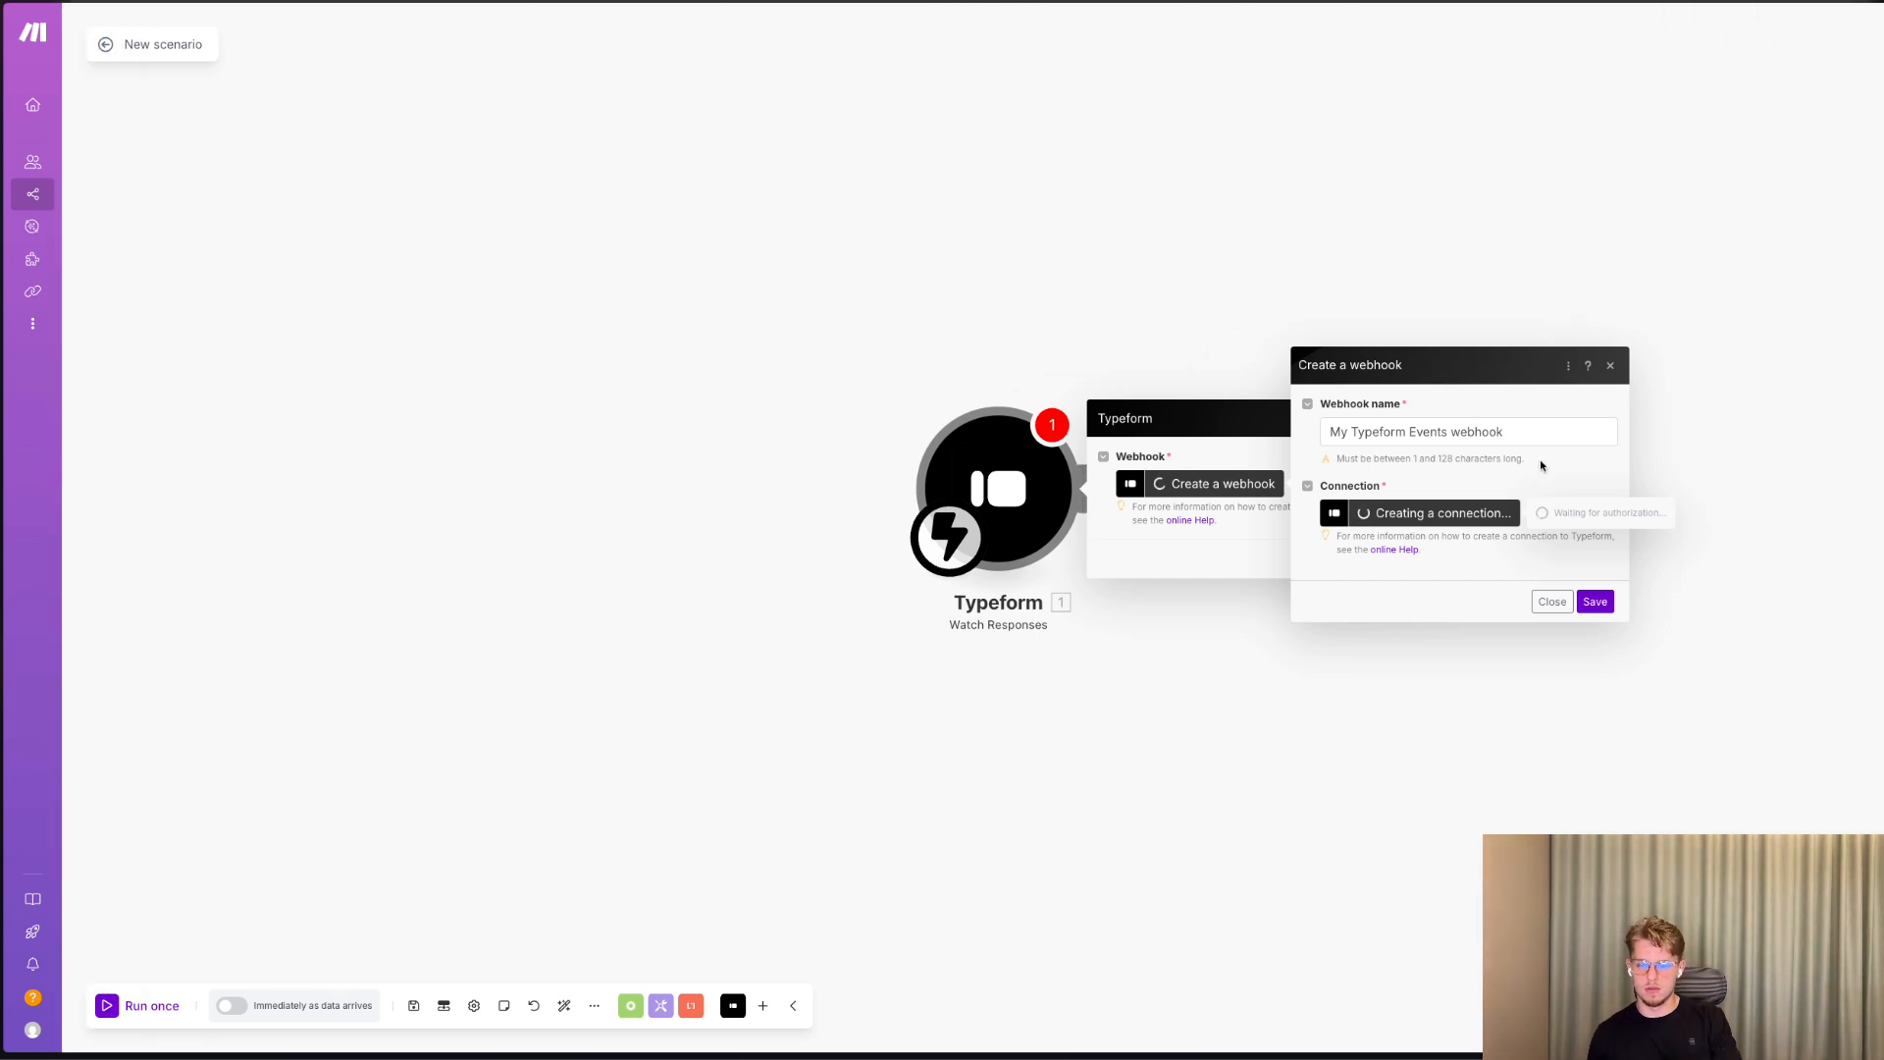
pyautogui.hotkey('ctrl', 'Tab')
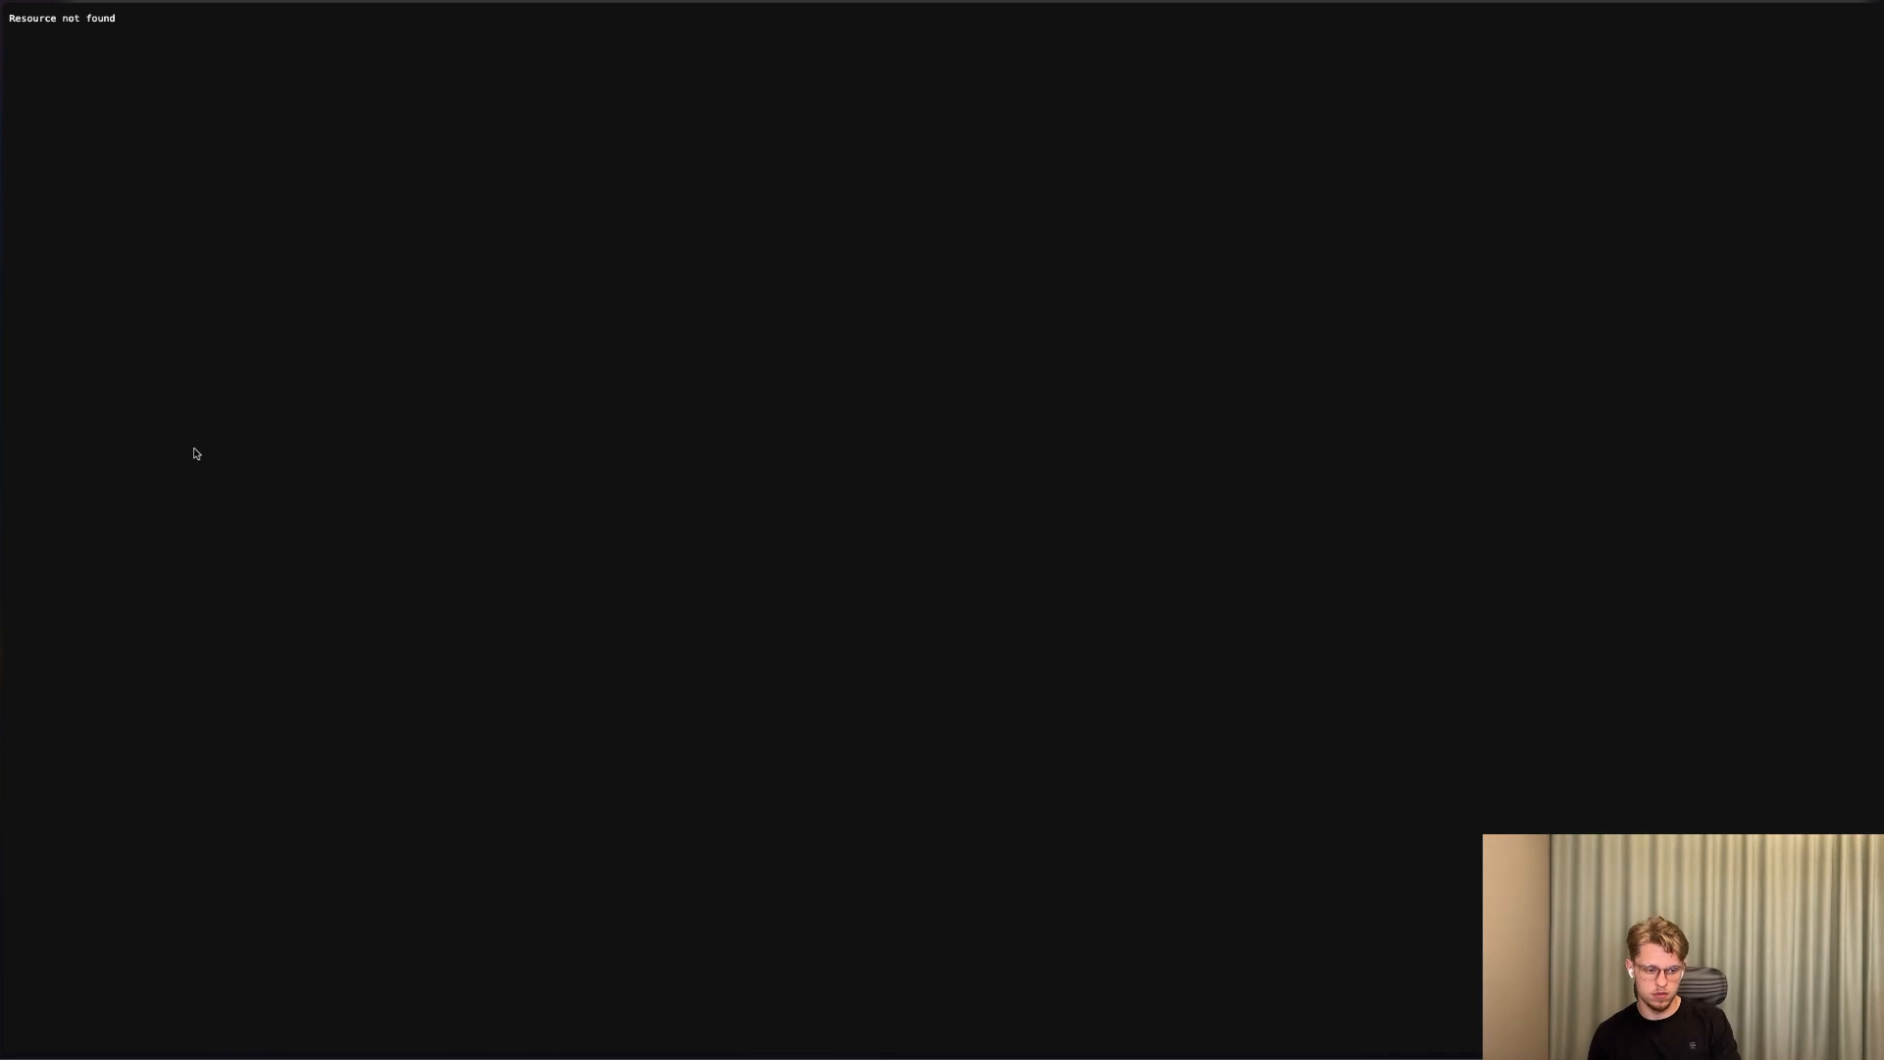
pyautogui.hotkey('ctrl', 'l')
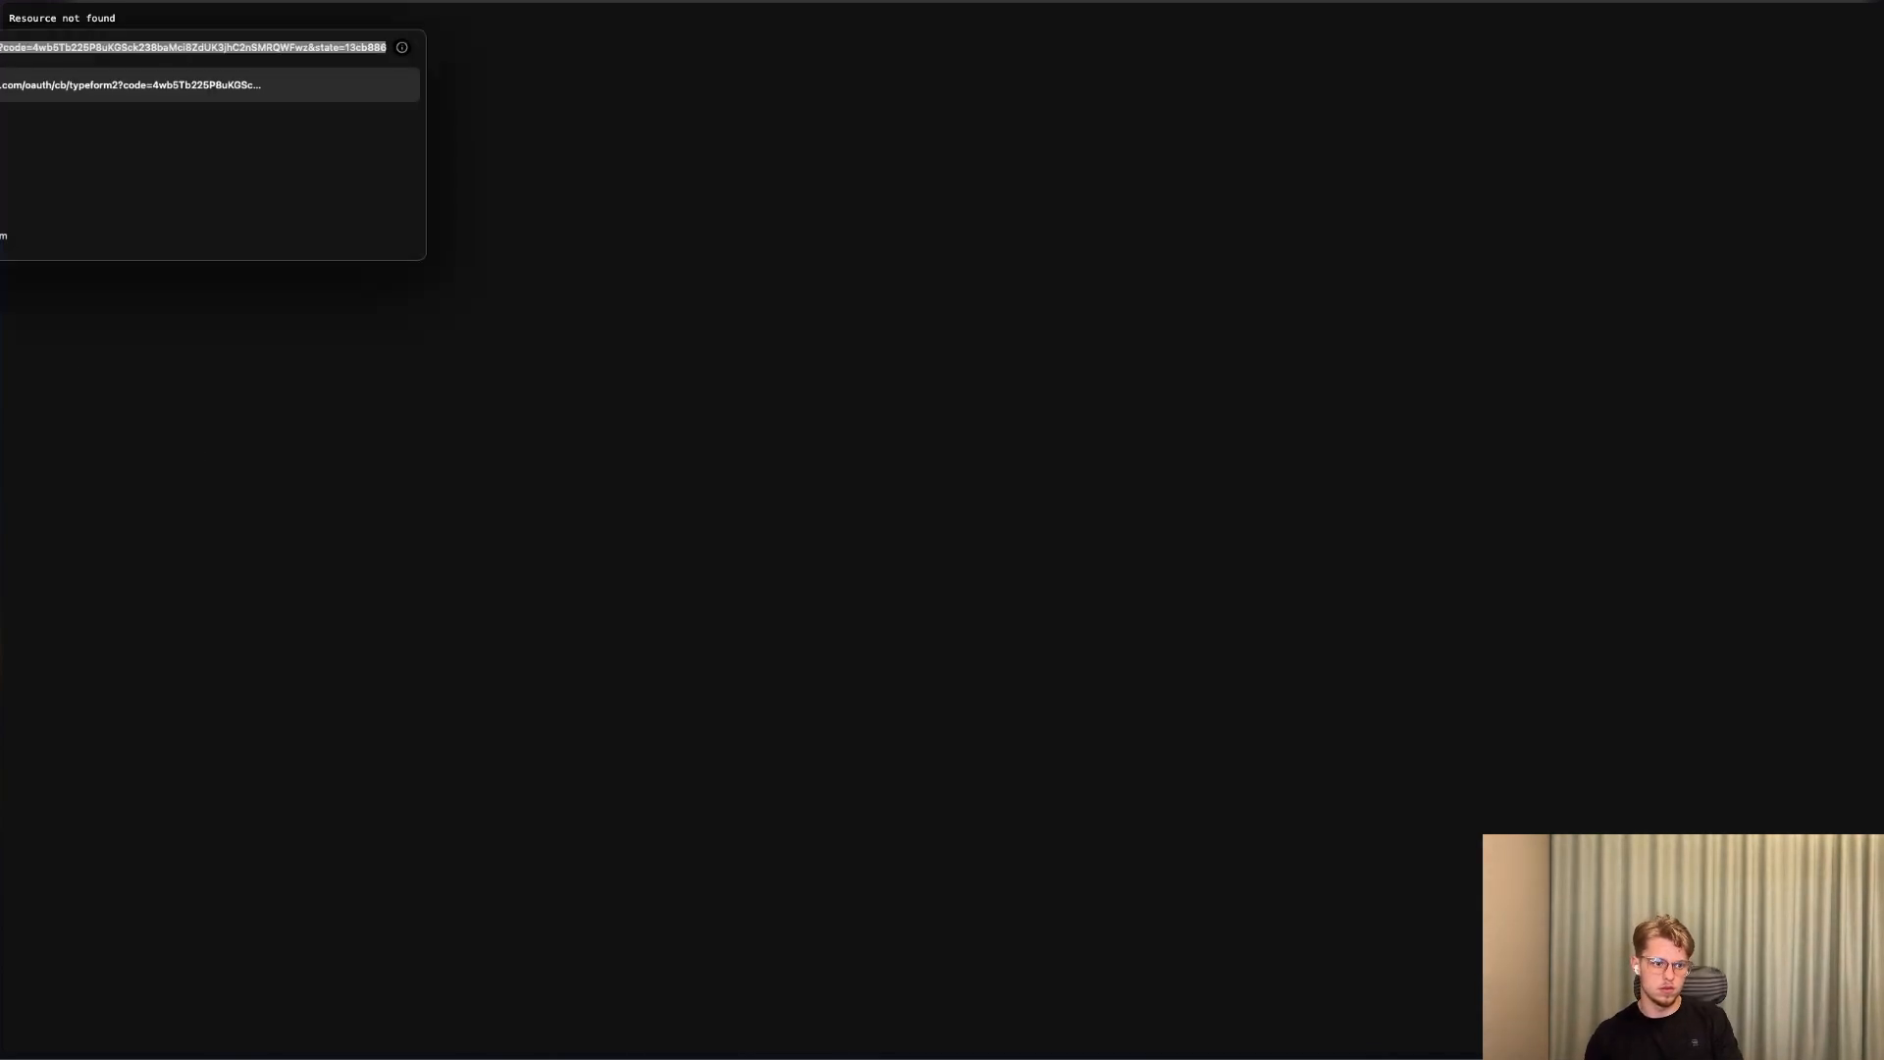
pyautogui.press('Escape')
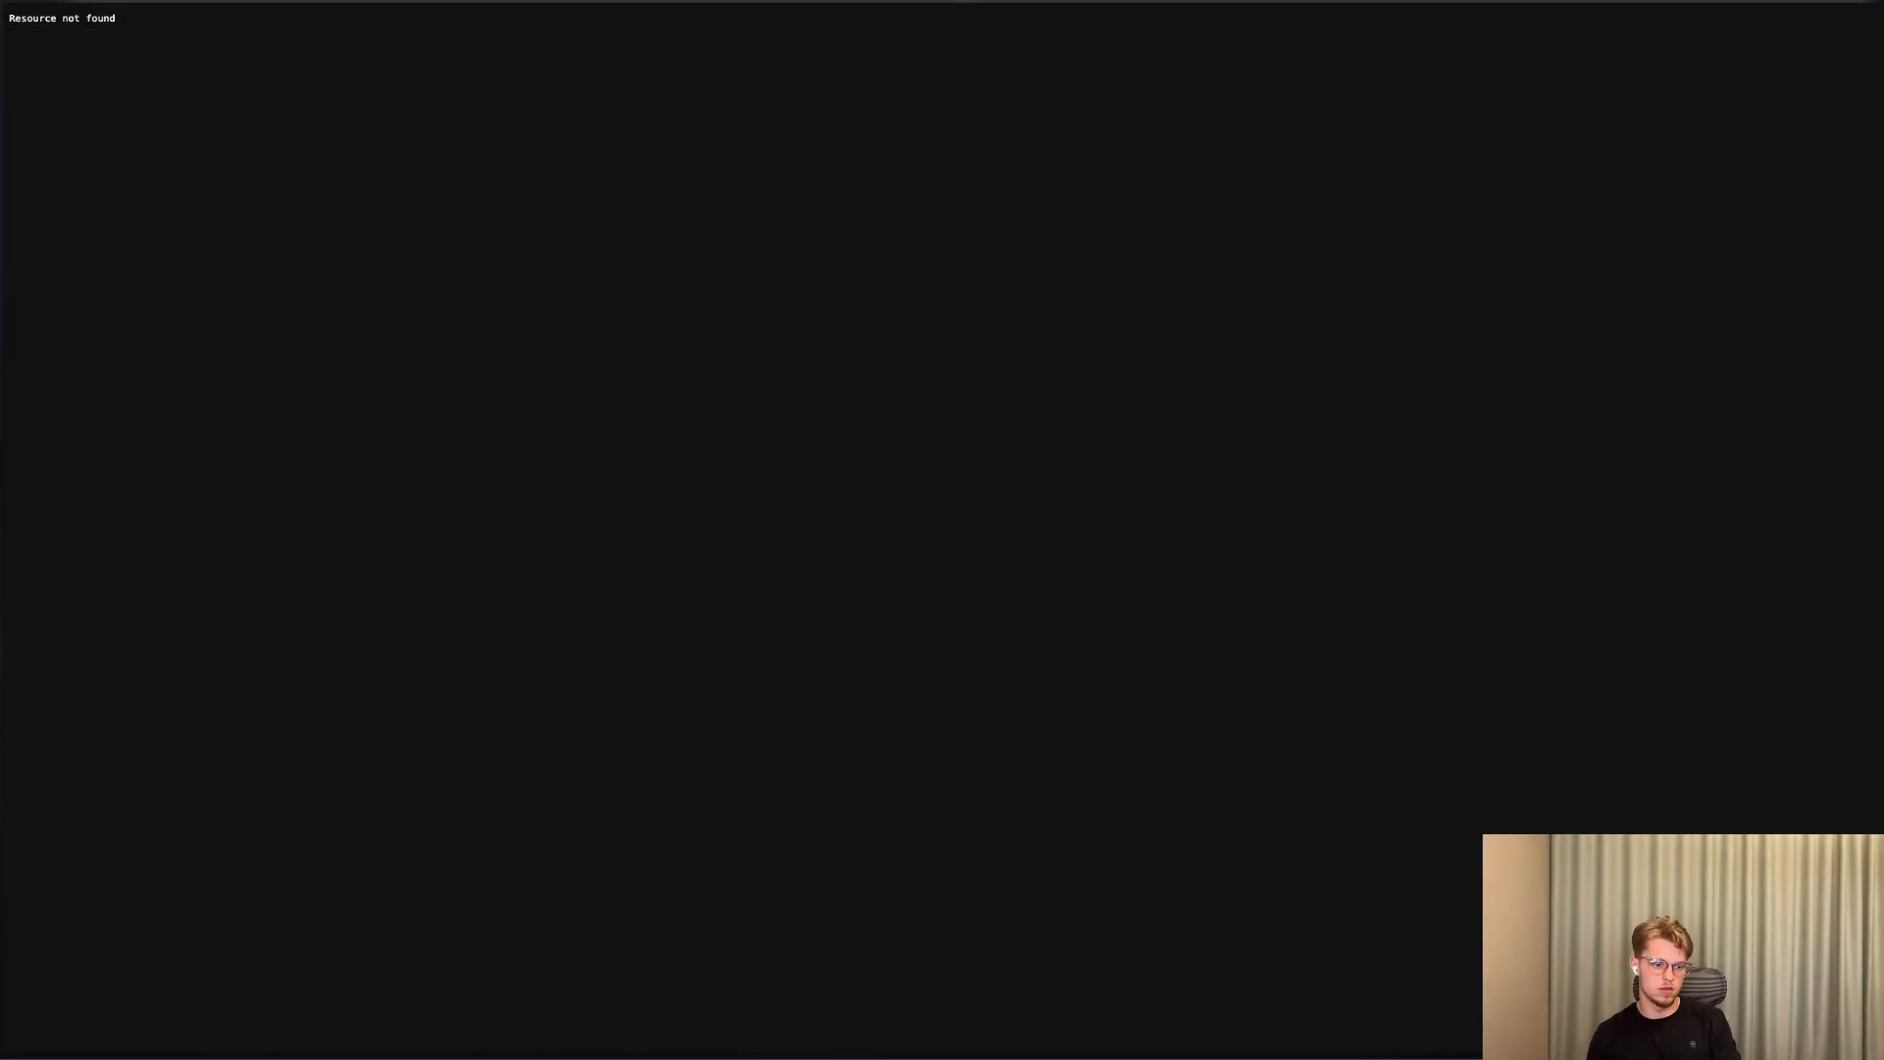
pyautogui.hotkey('ctrl', 'shift', 'Tab')
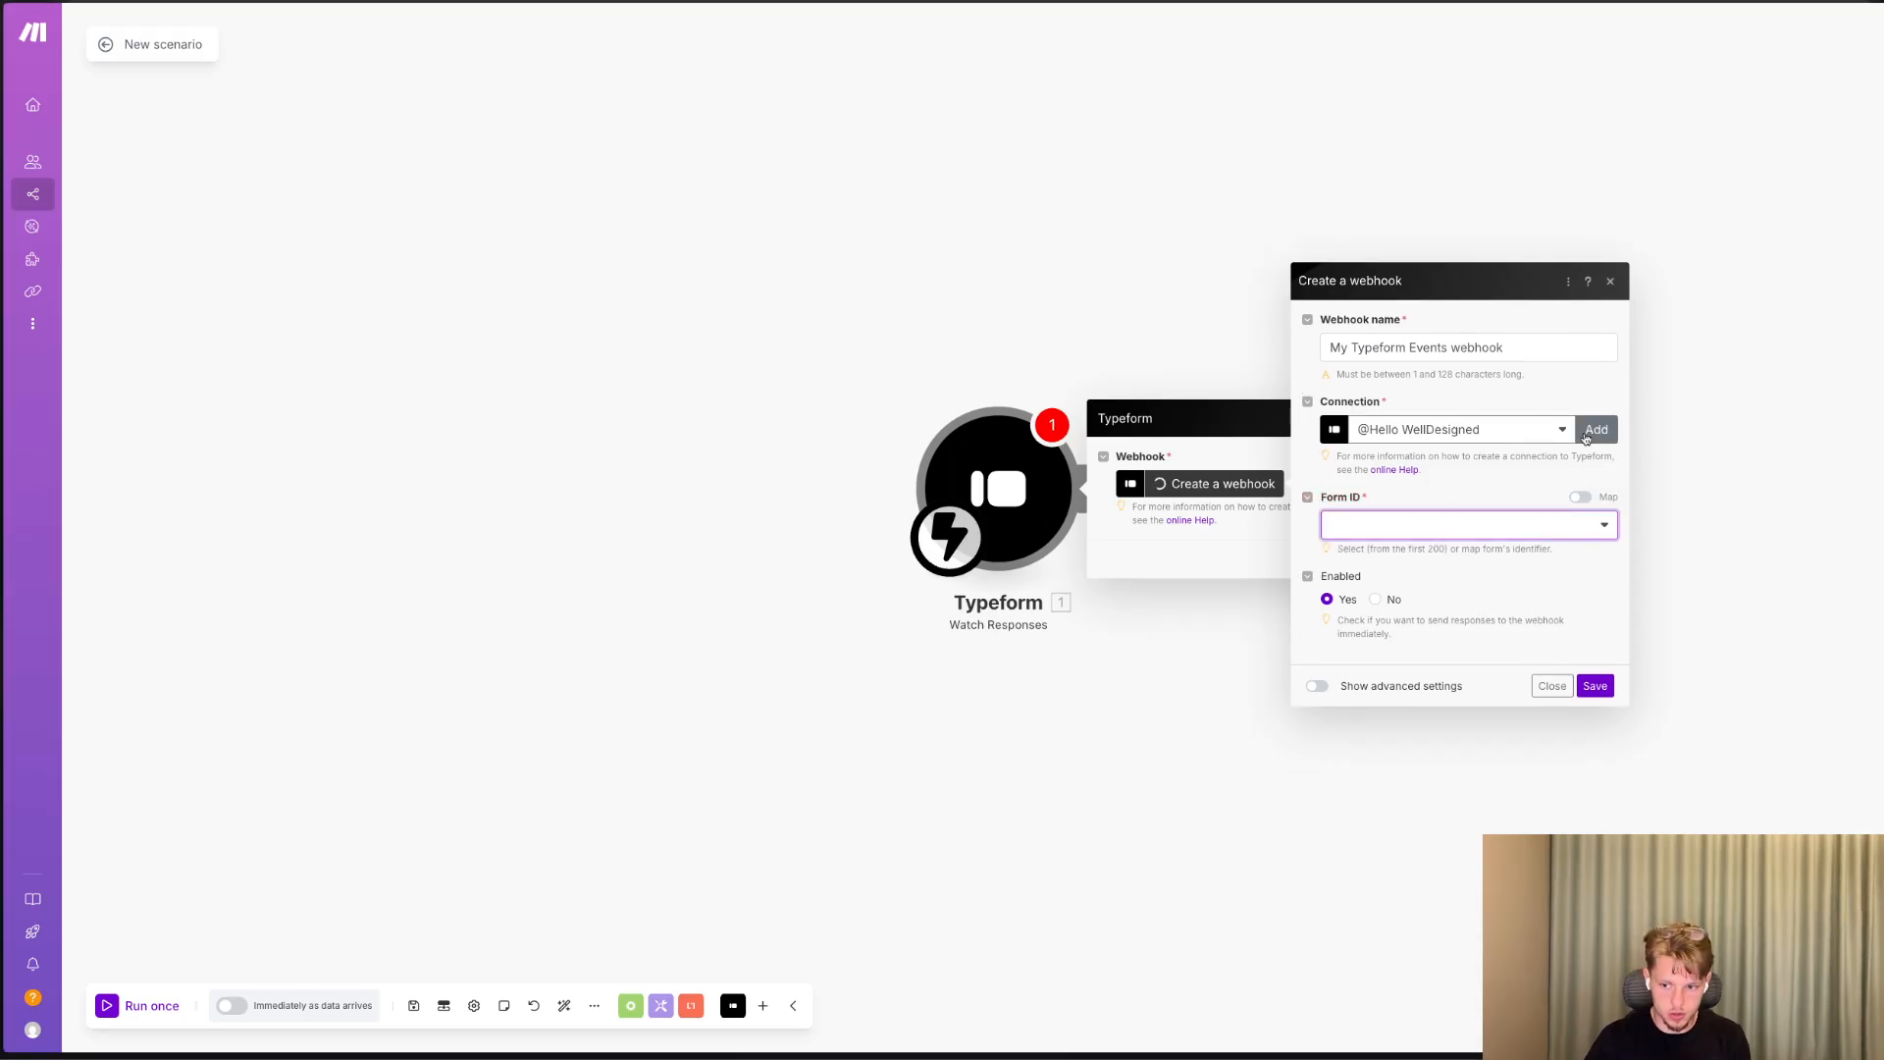
# Link the webhook to "My new form", save the Typeform trigger and run the scenario once.
pyautogui.click(1401, 523)
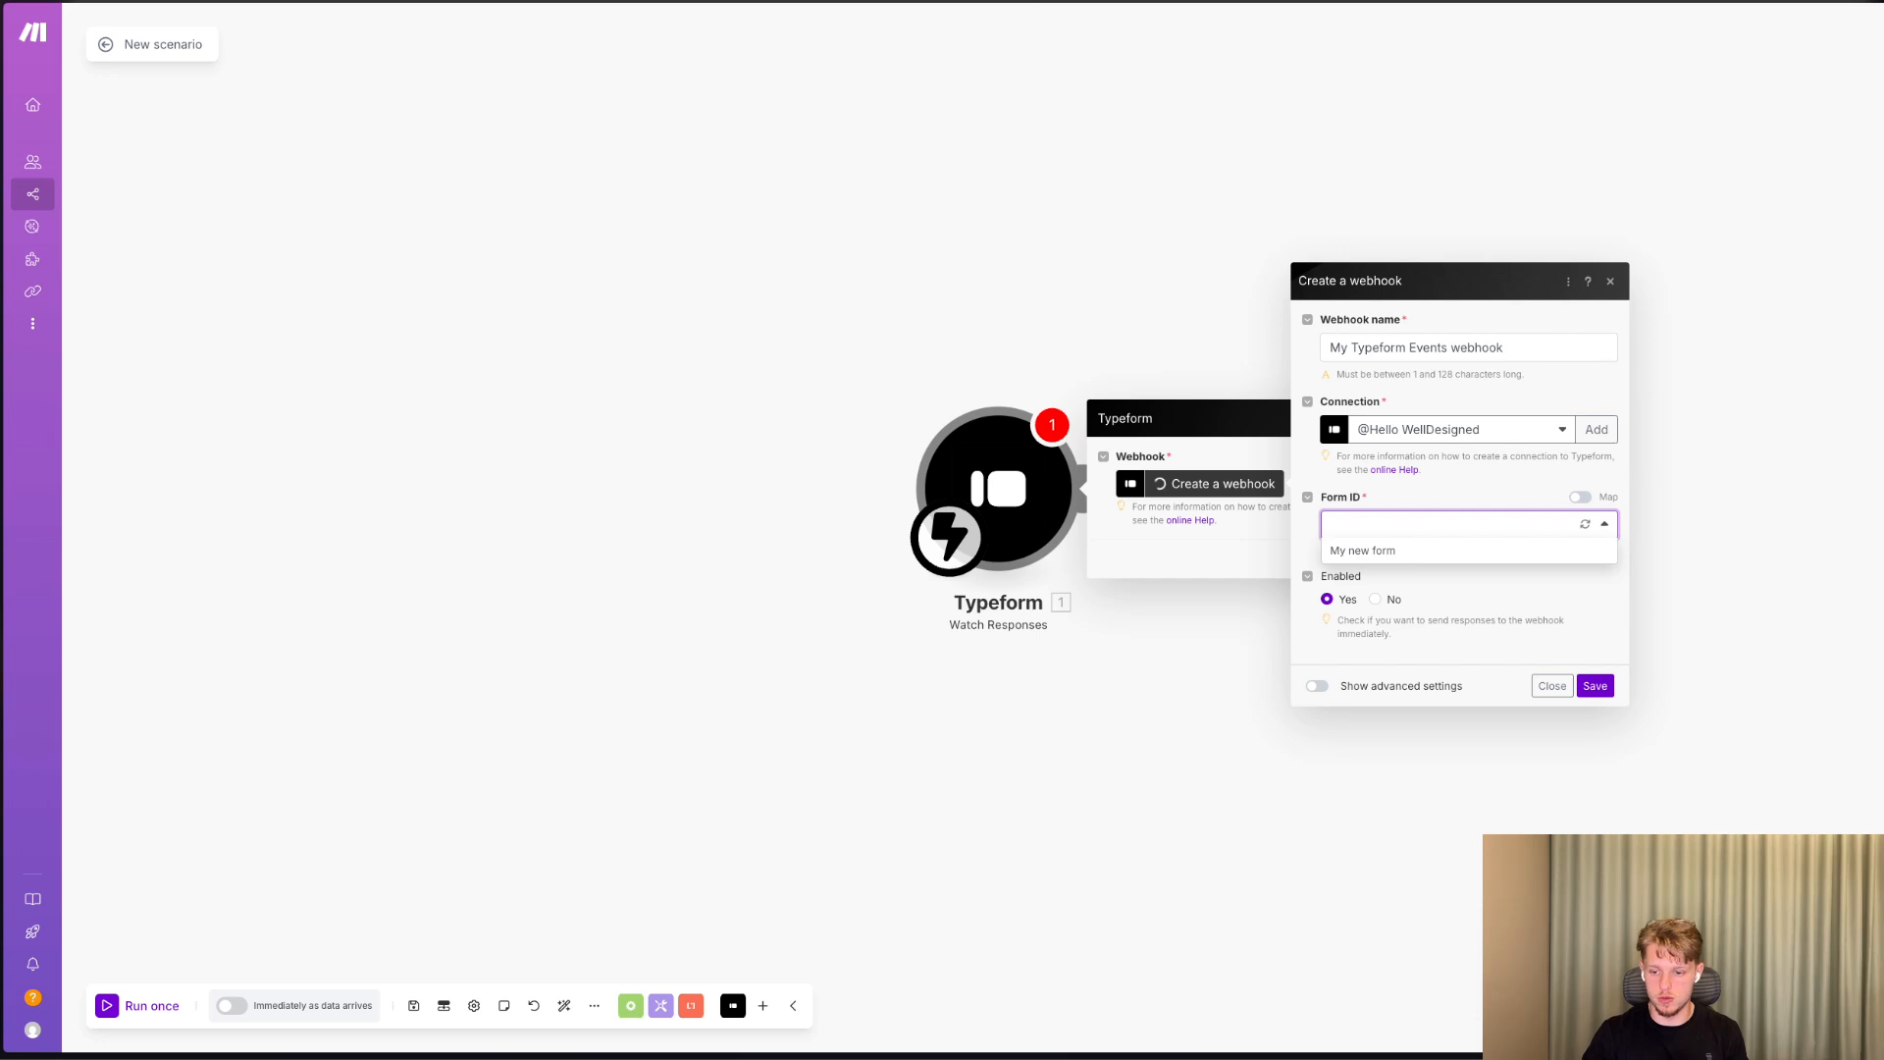
pyautogui.click(1490, 549)
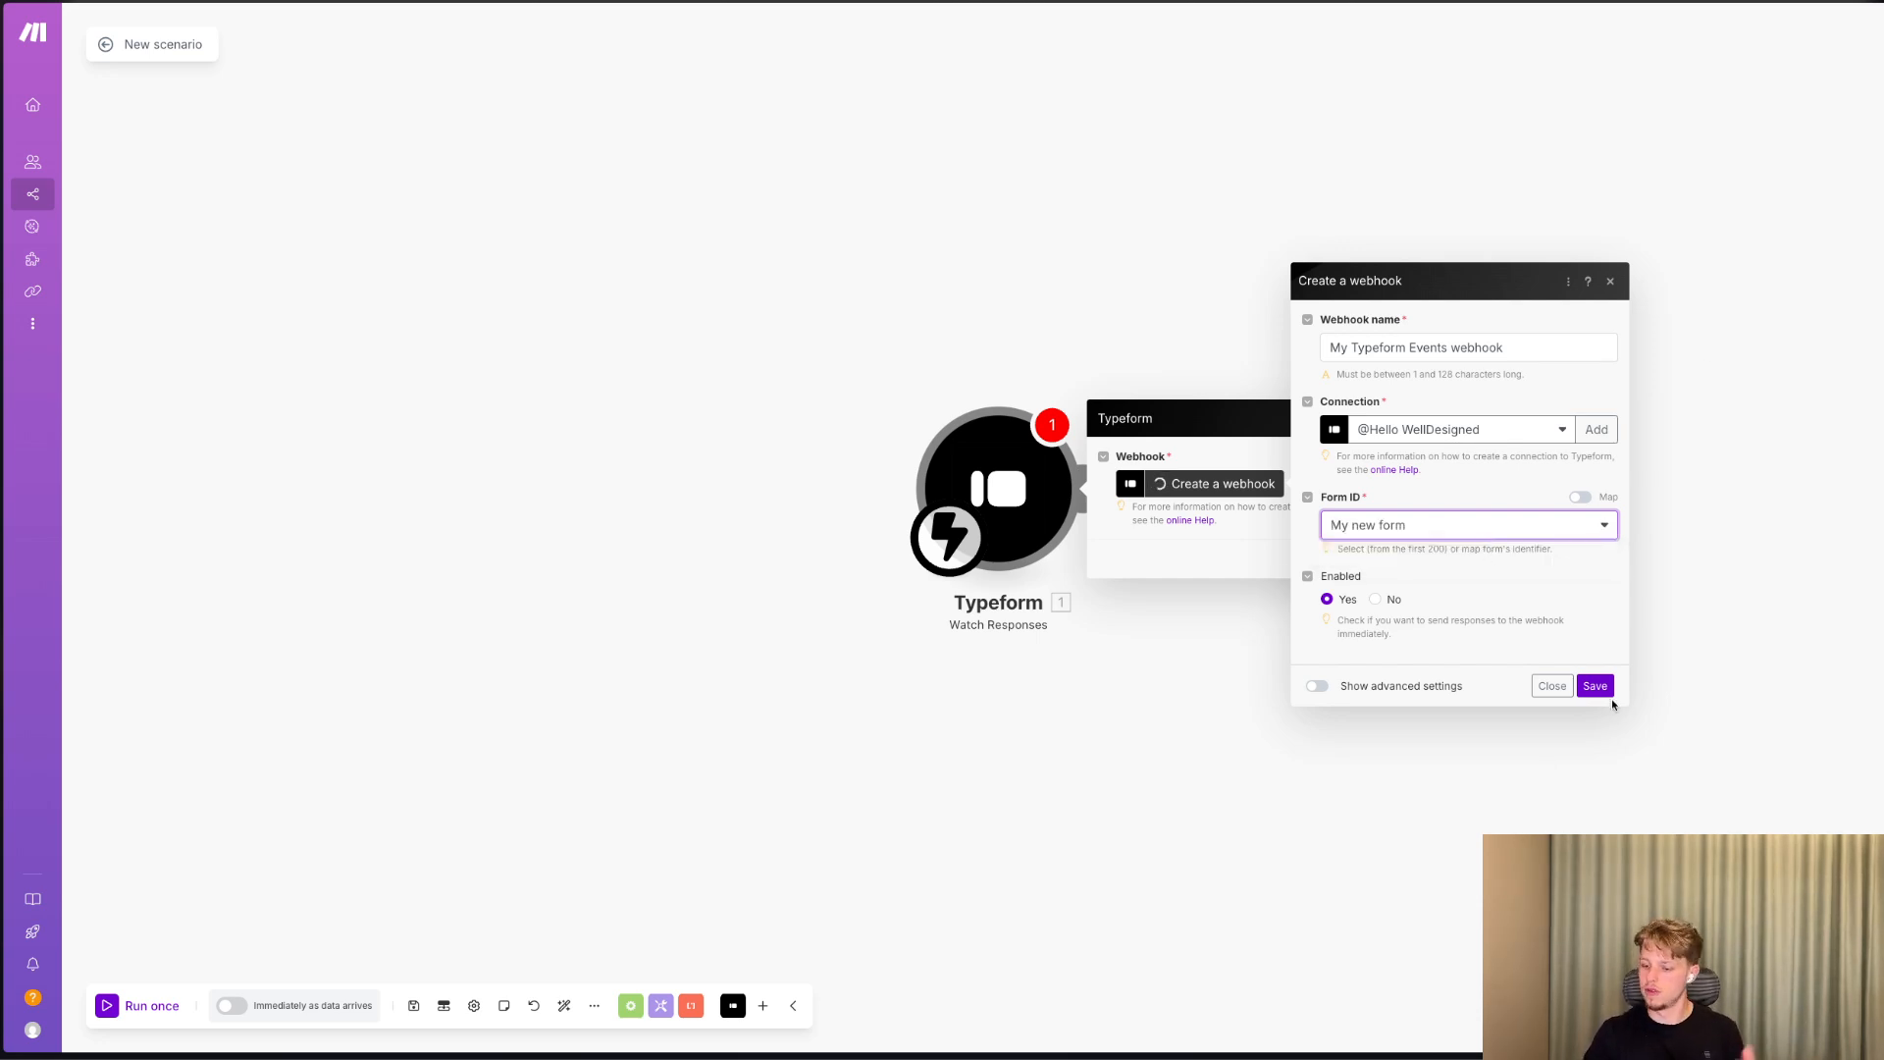
pyautogui.click(1596, 686)
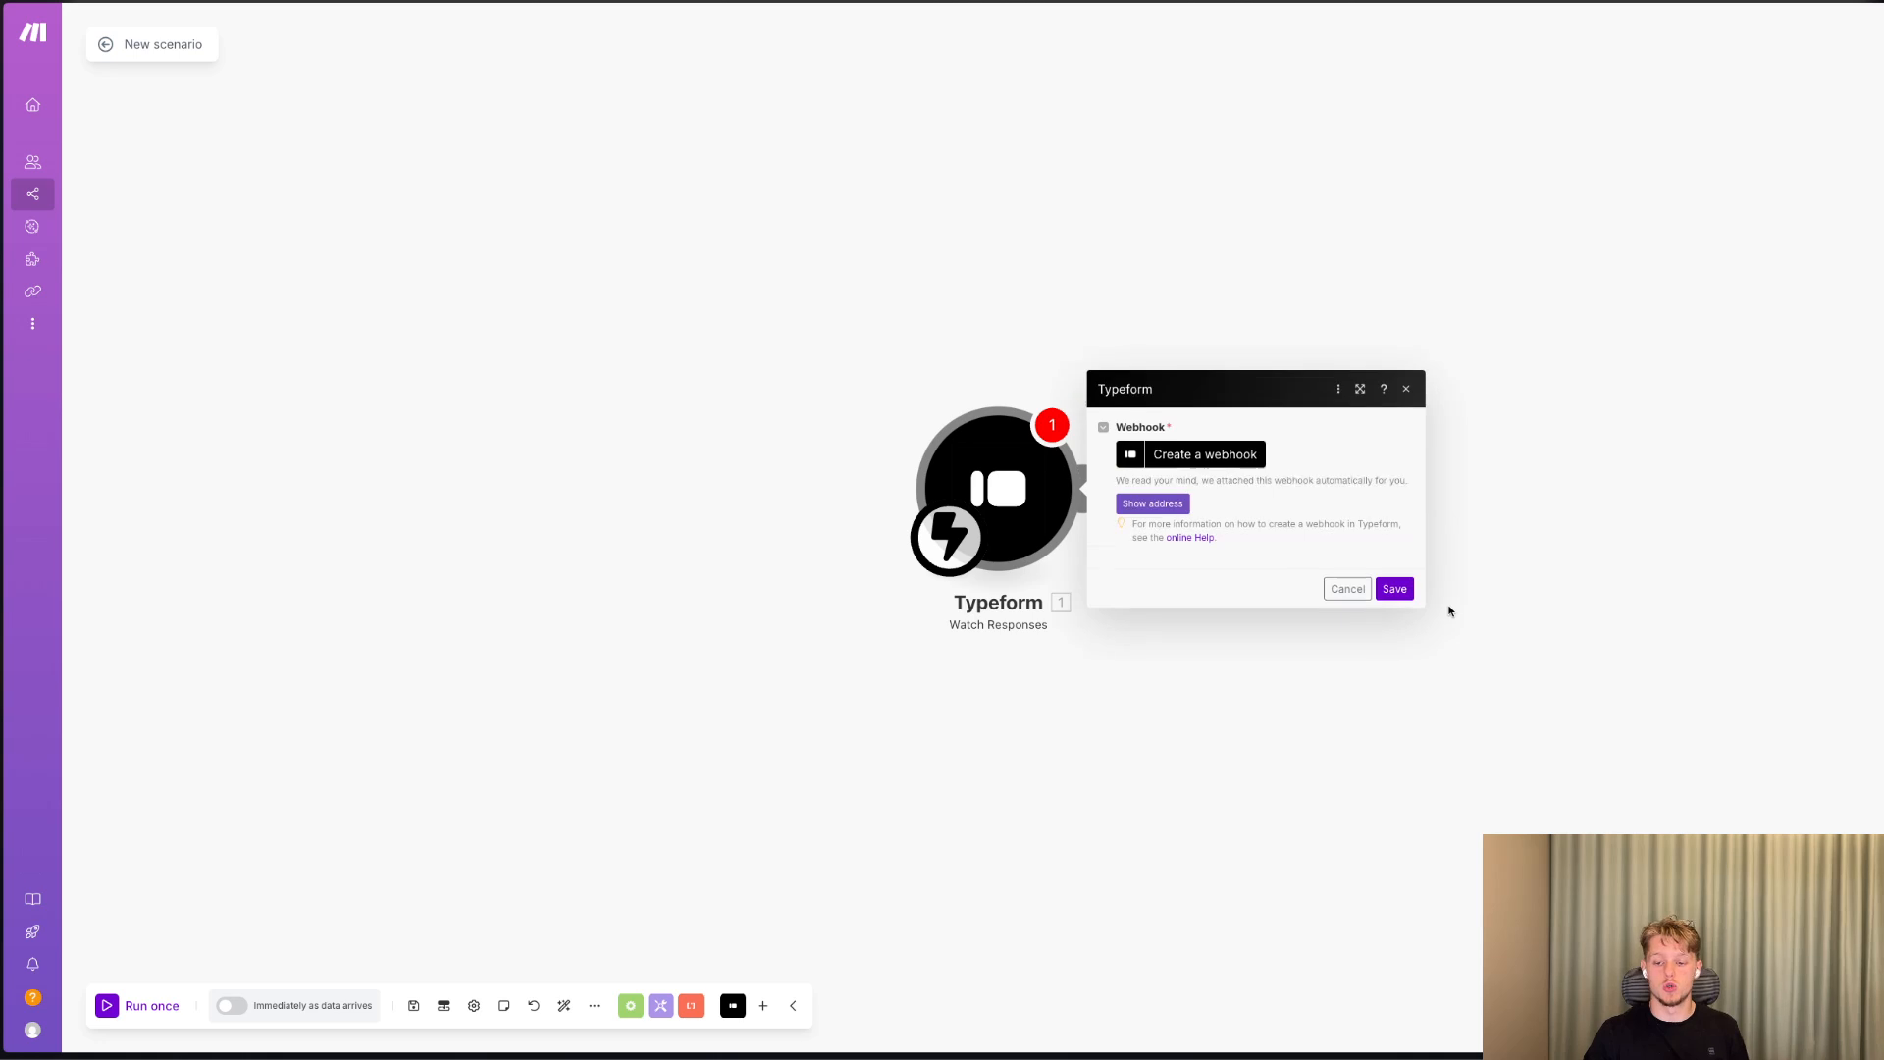
pyautogui.click(1409, 593)
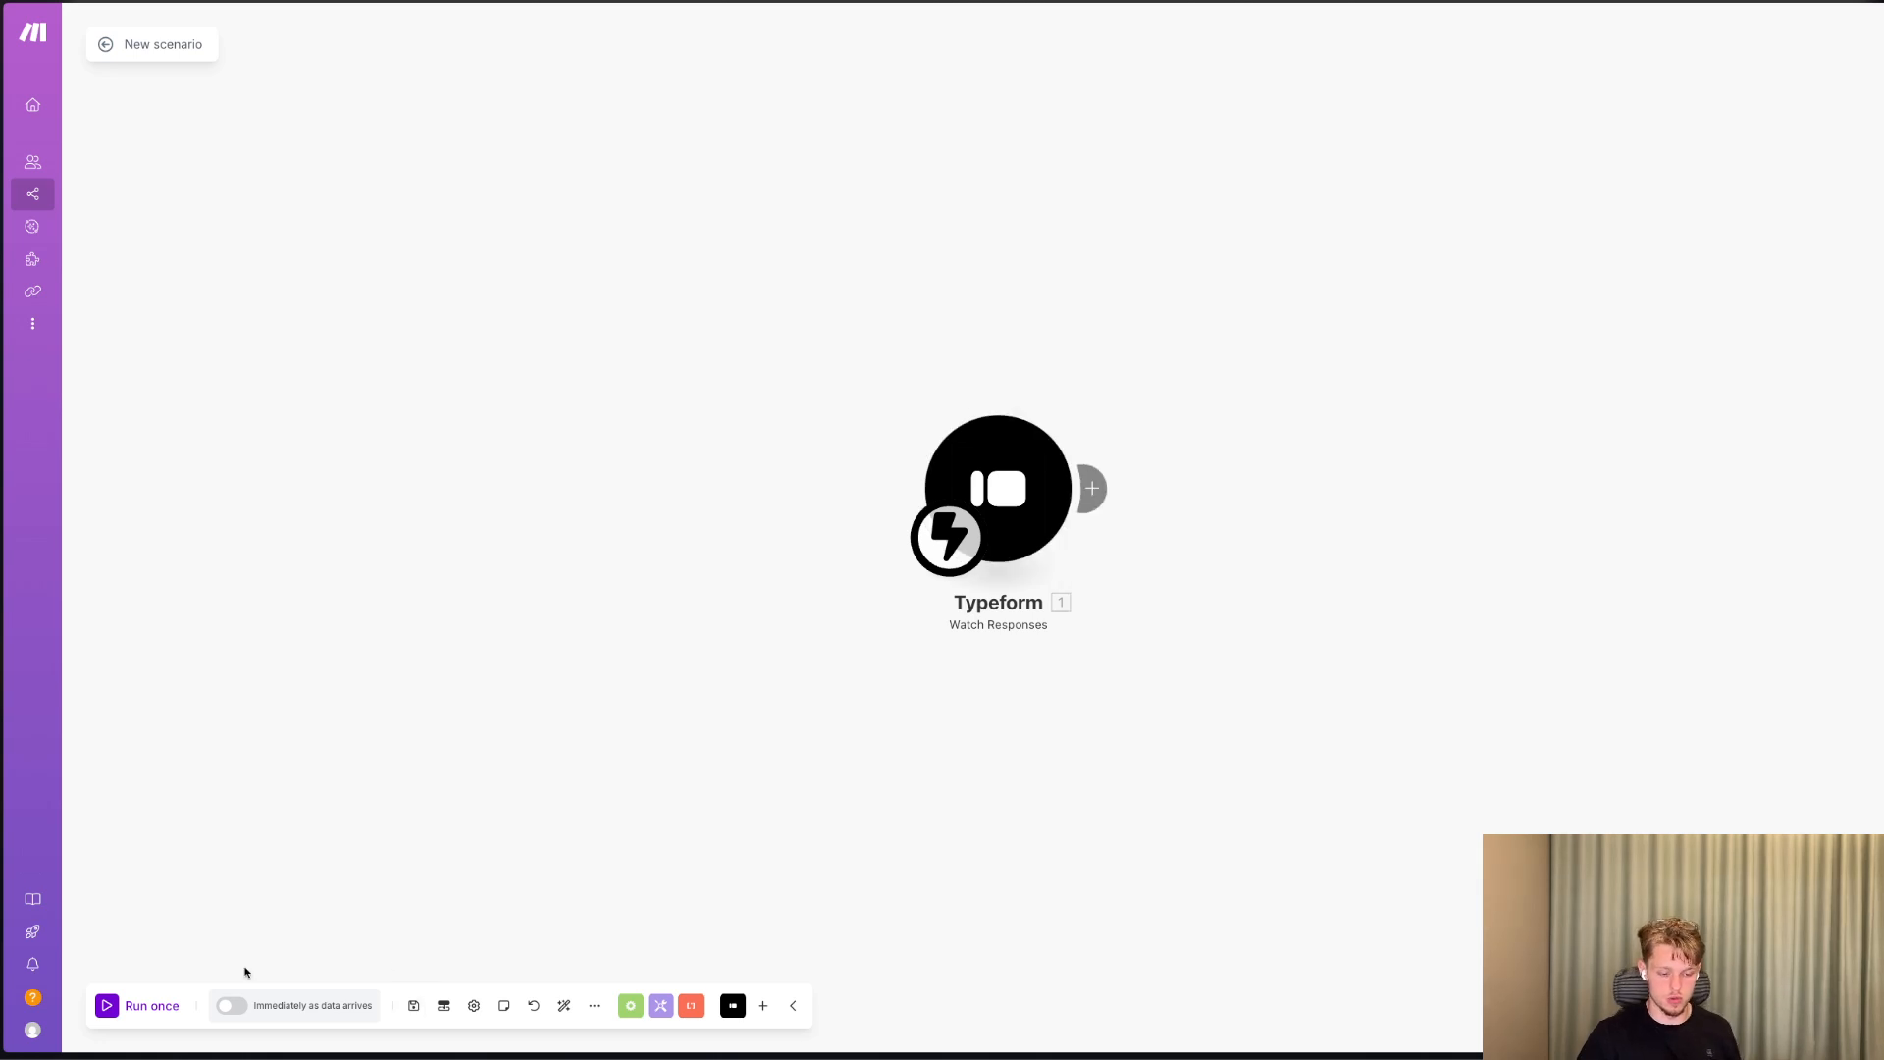
pyautogui.click(164, 1006)
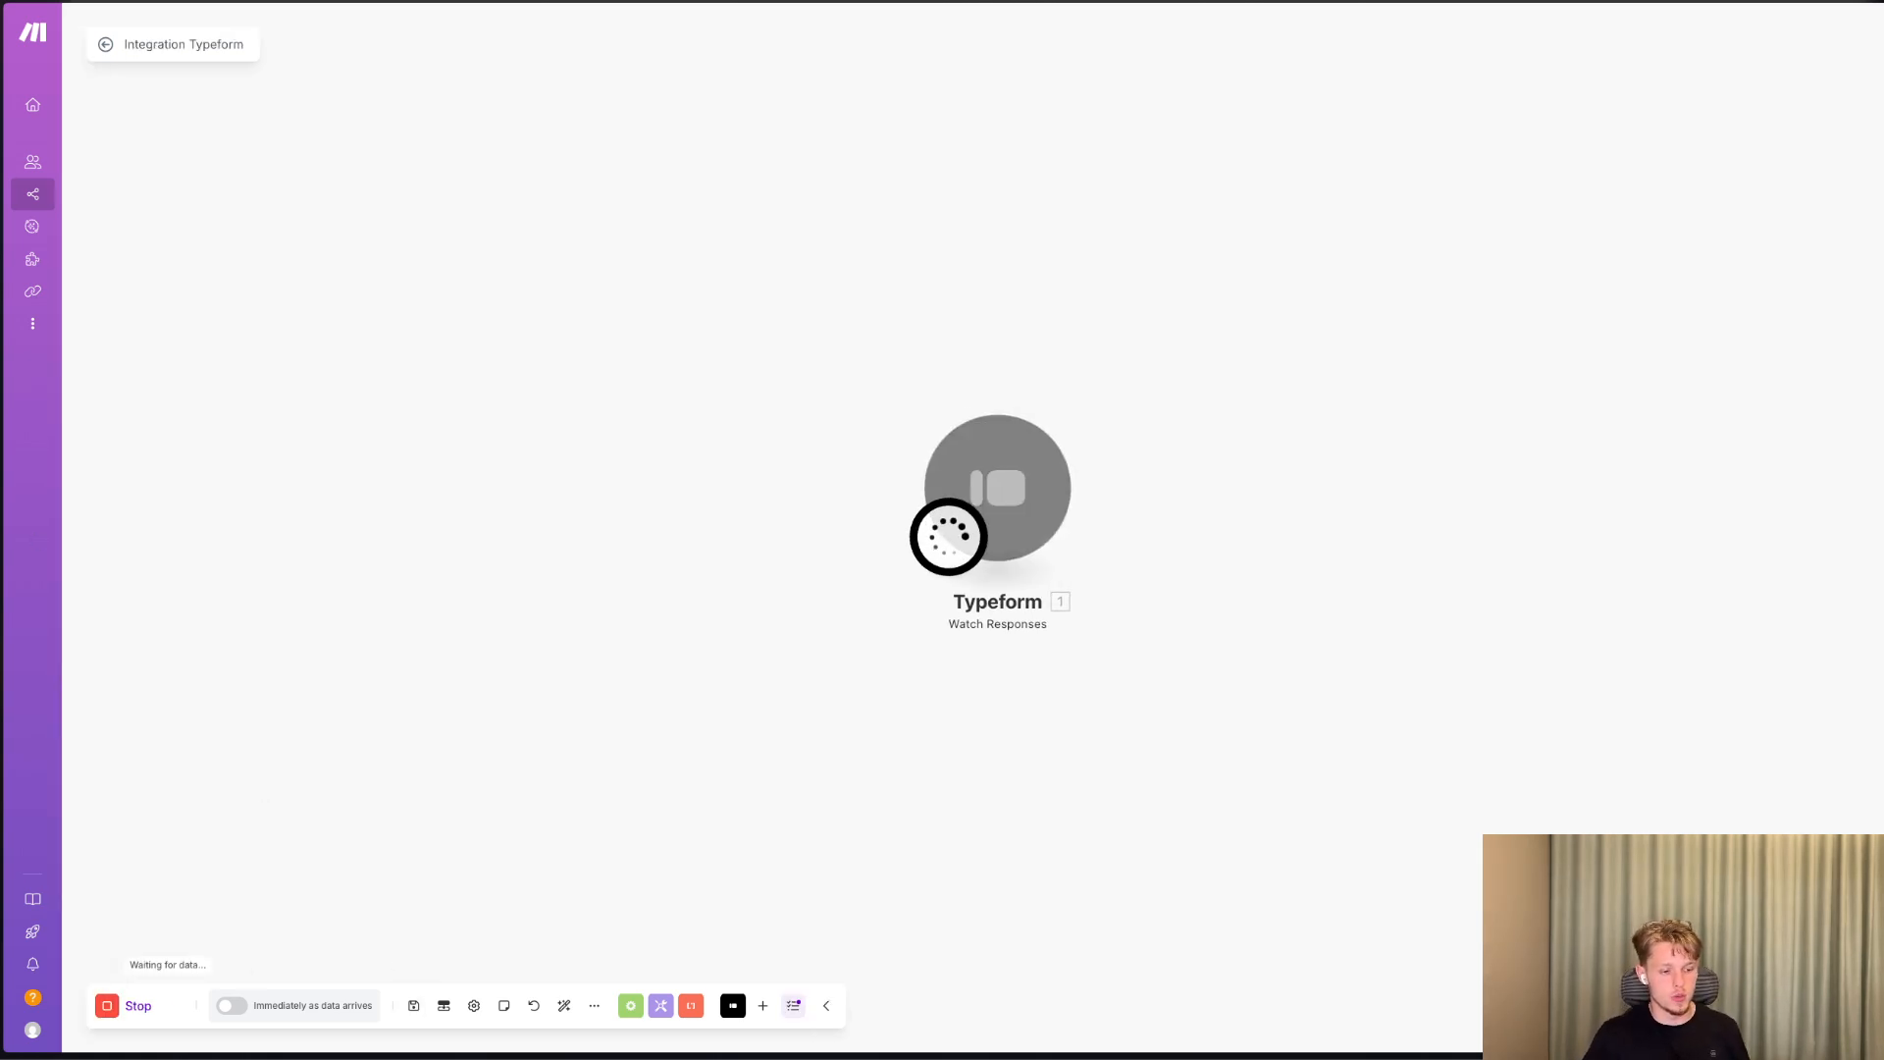
# Switch to Typeform, publish the contact form and copy its share link.
pyautogui.hotkey('ctrl', 'Tab')
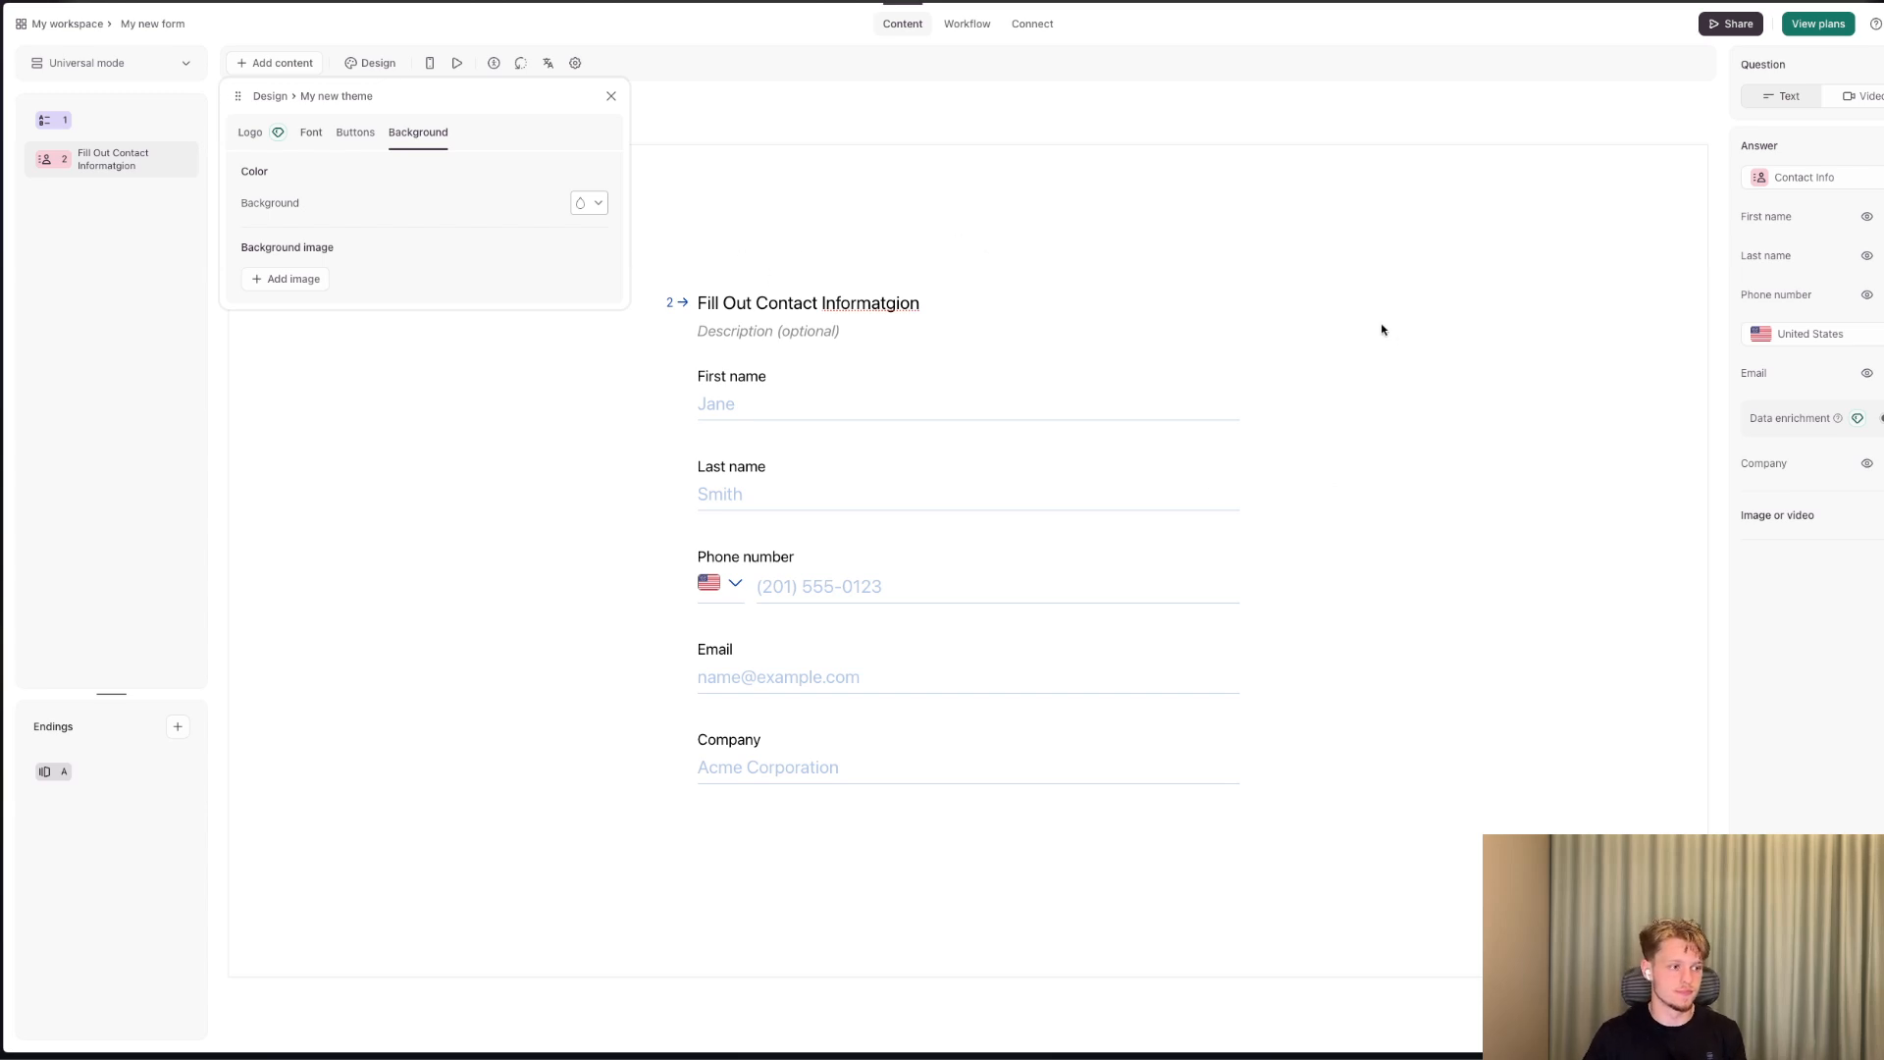
pyautogui.click(1732, 26)
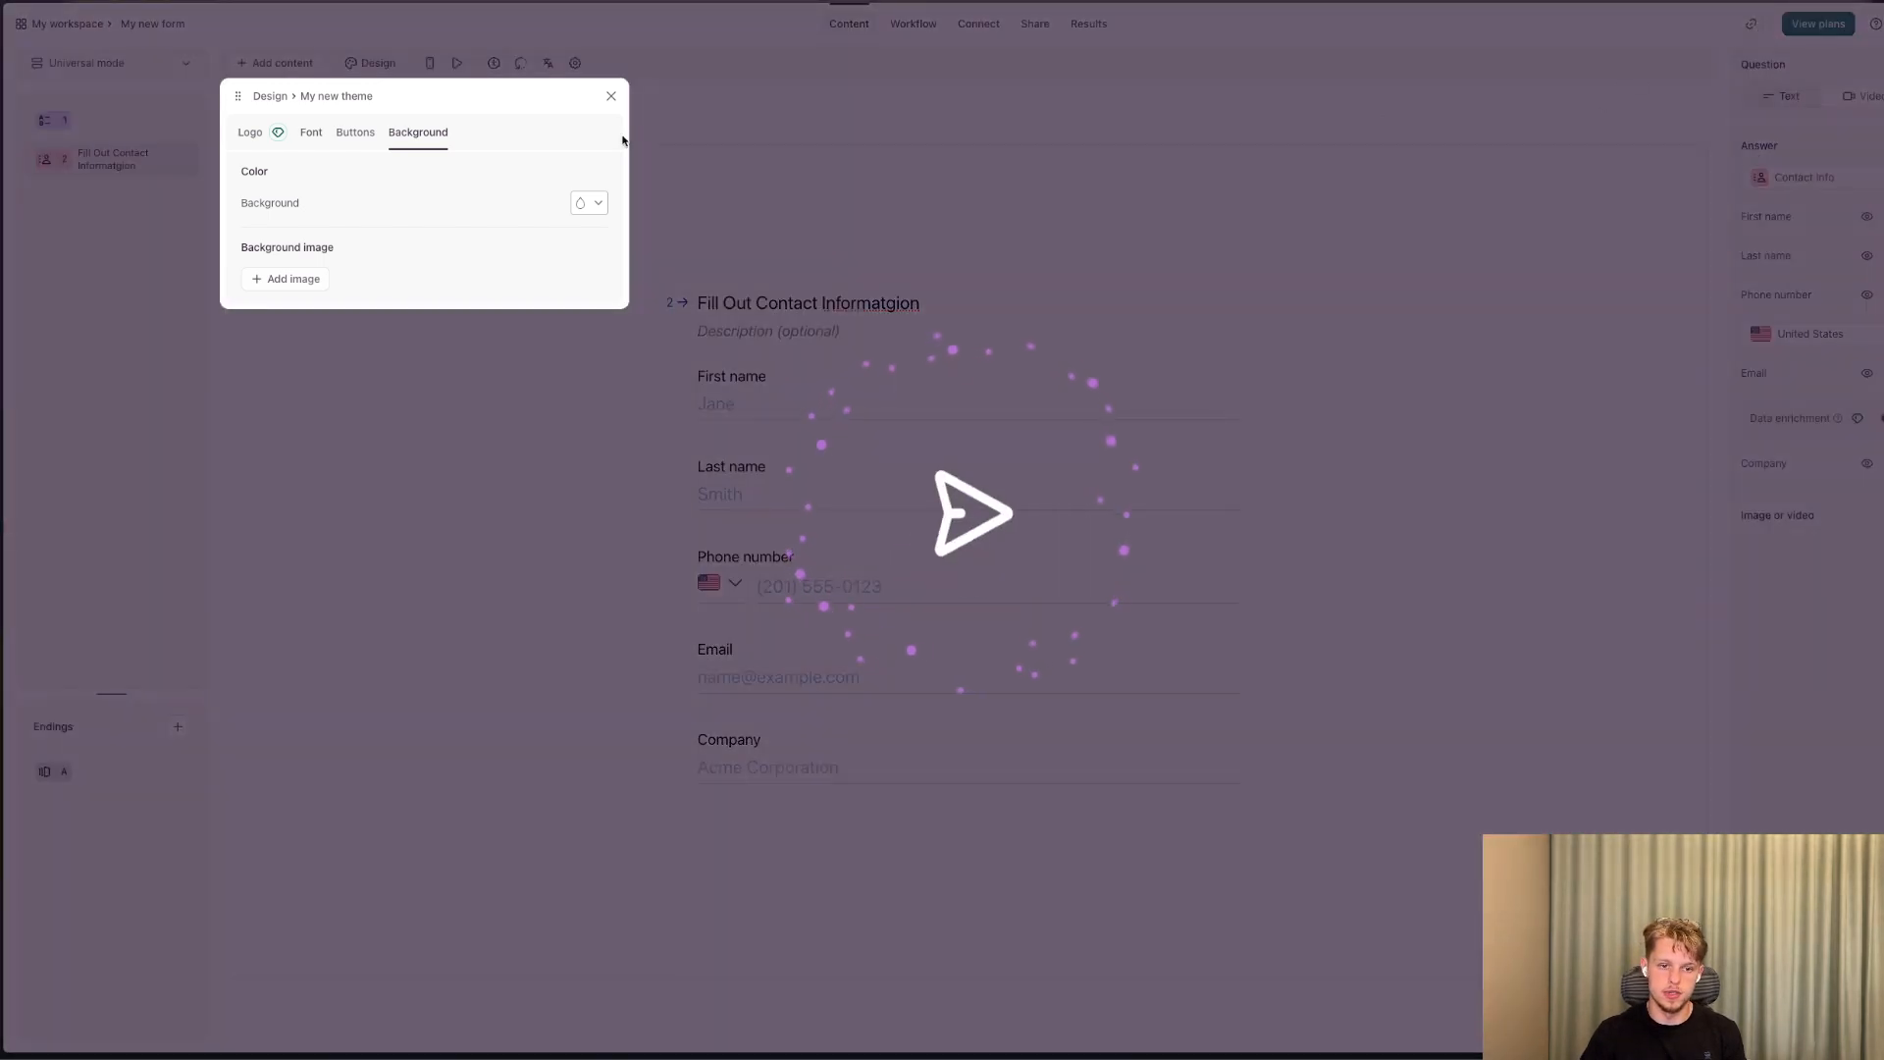
pyautogui.click(610, 95)
pyautogui.click(1751, 24)
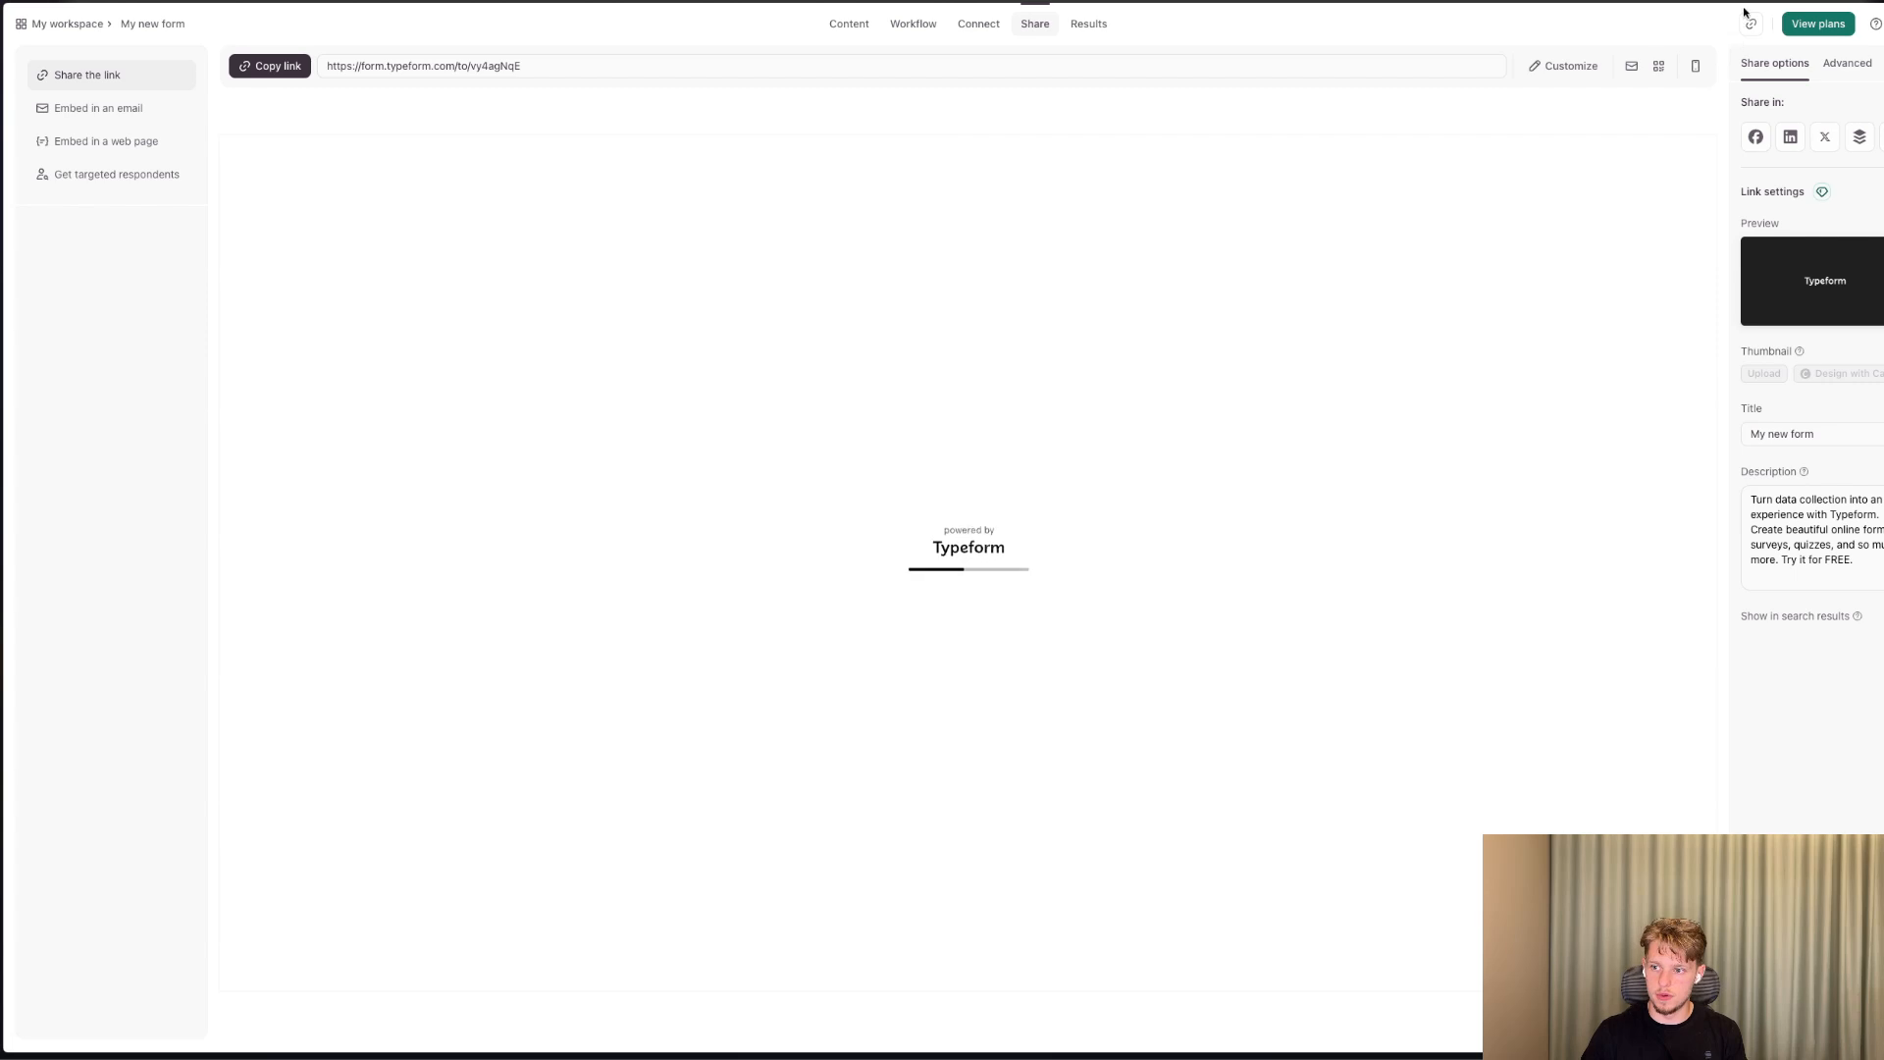
pyautogui.click(1755, 24)
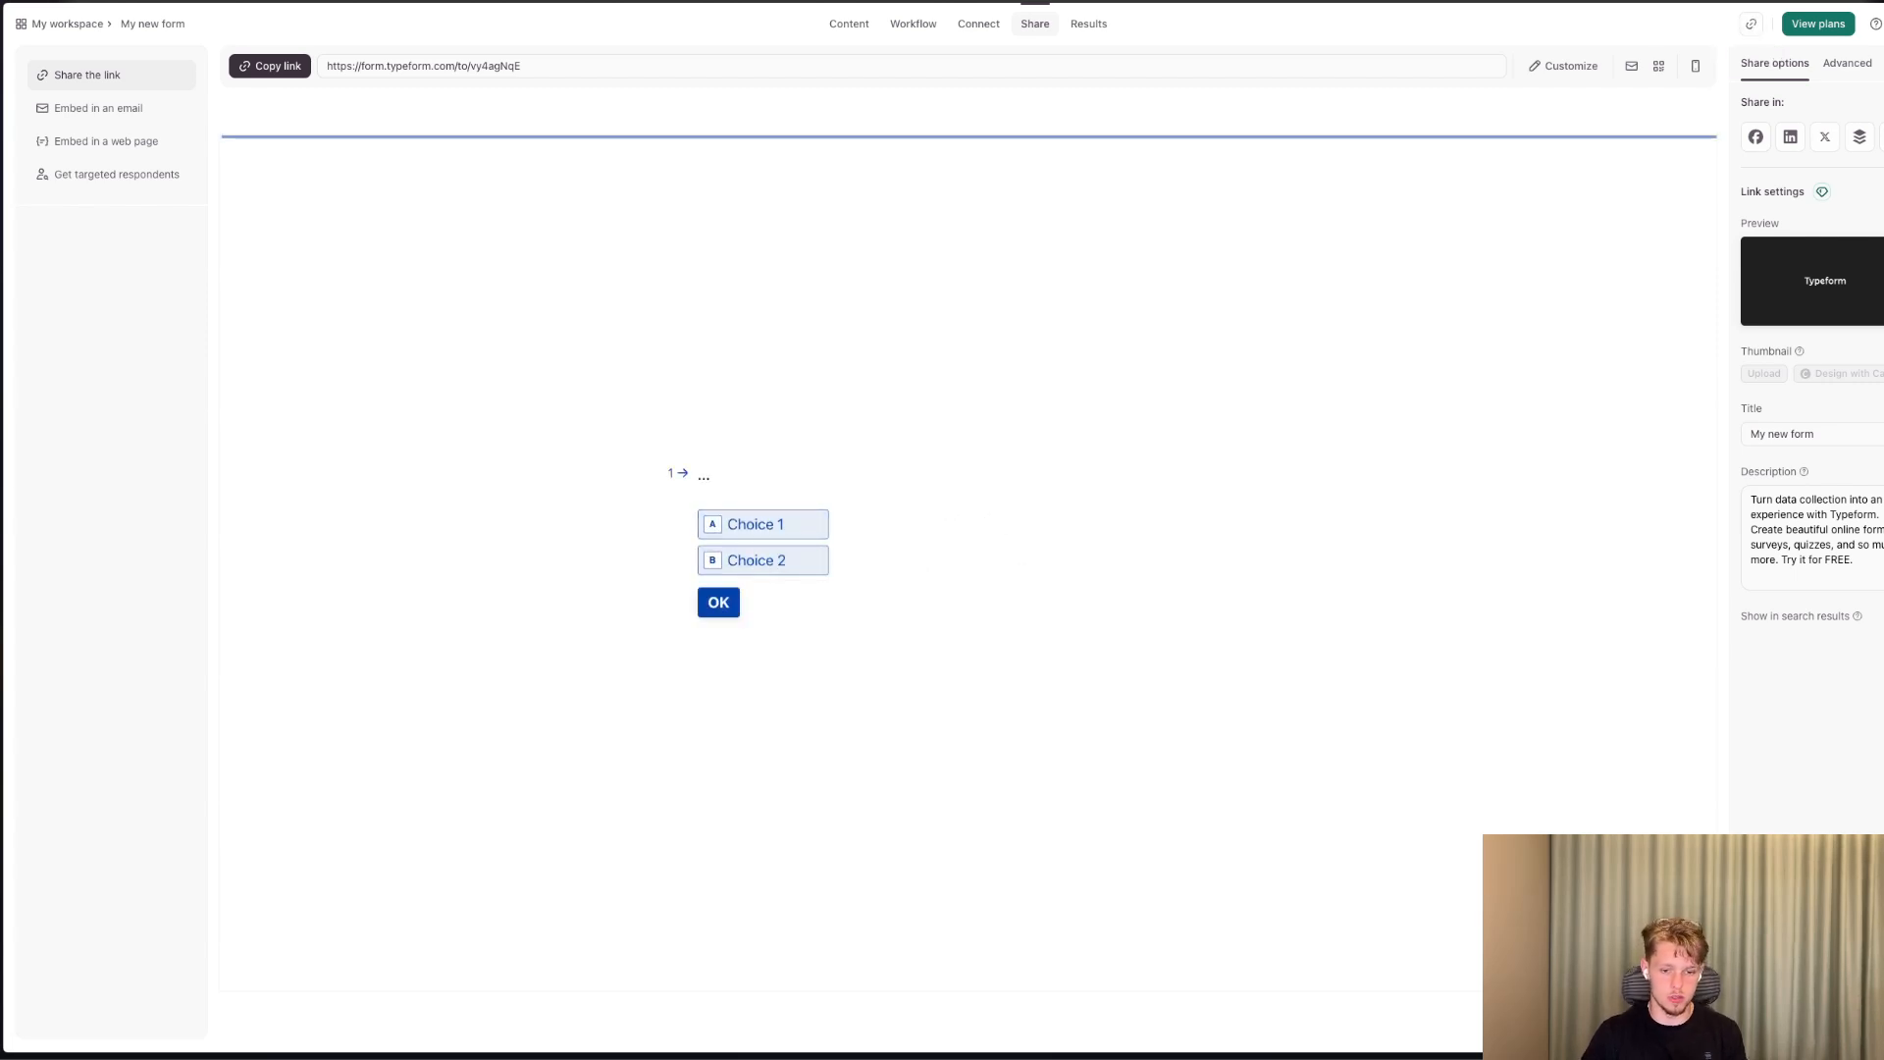
# Open the published form in a new browser tab and answer its multiple-choice question to reach the contact information page.
pyautogui.press('super+t')
pyautogui.press('super+v')
pyautogui.press('Return')
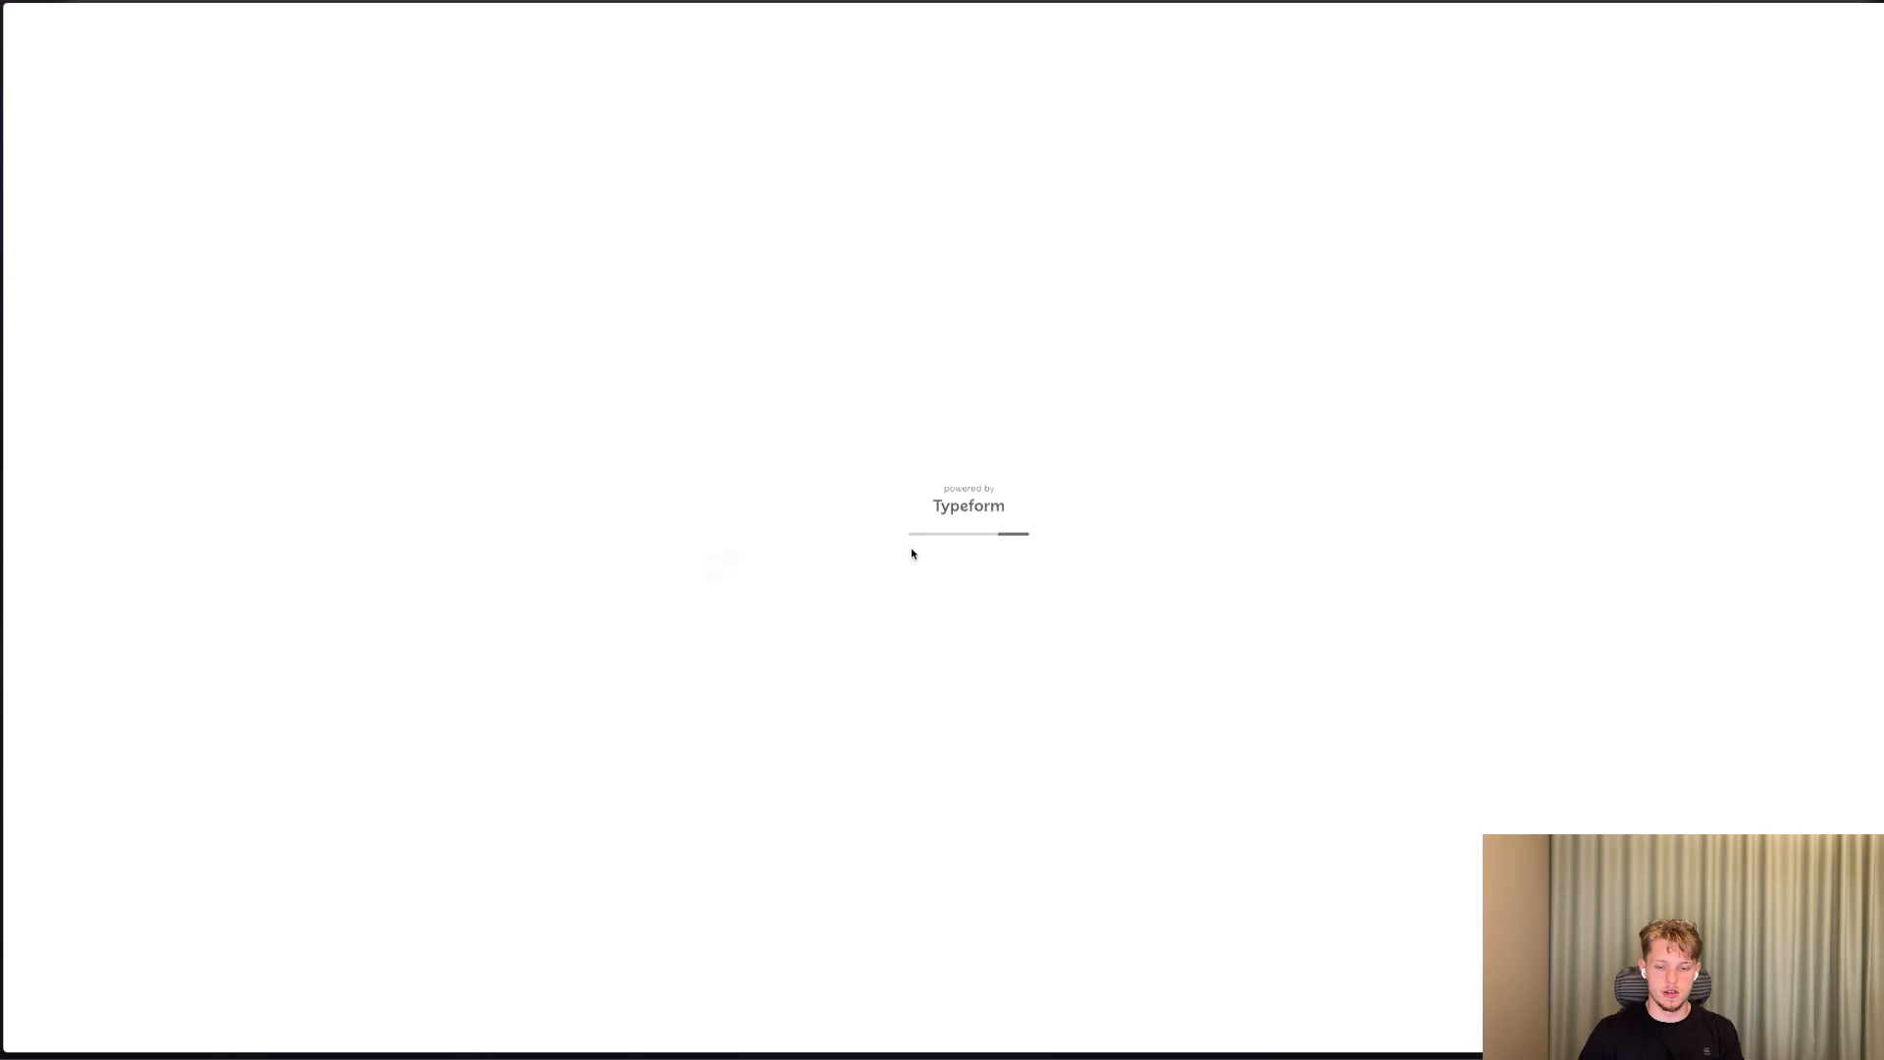
pyautogui.click(788, 519)
pyautogui.click(727, 563)
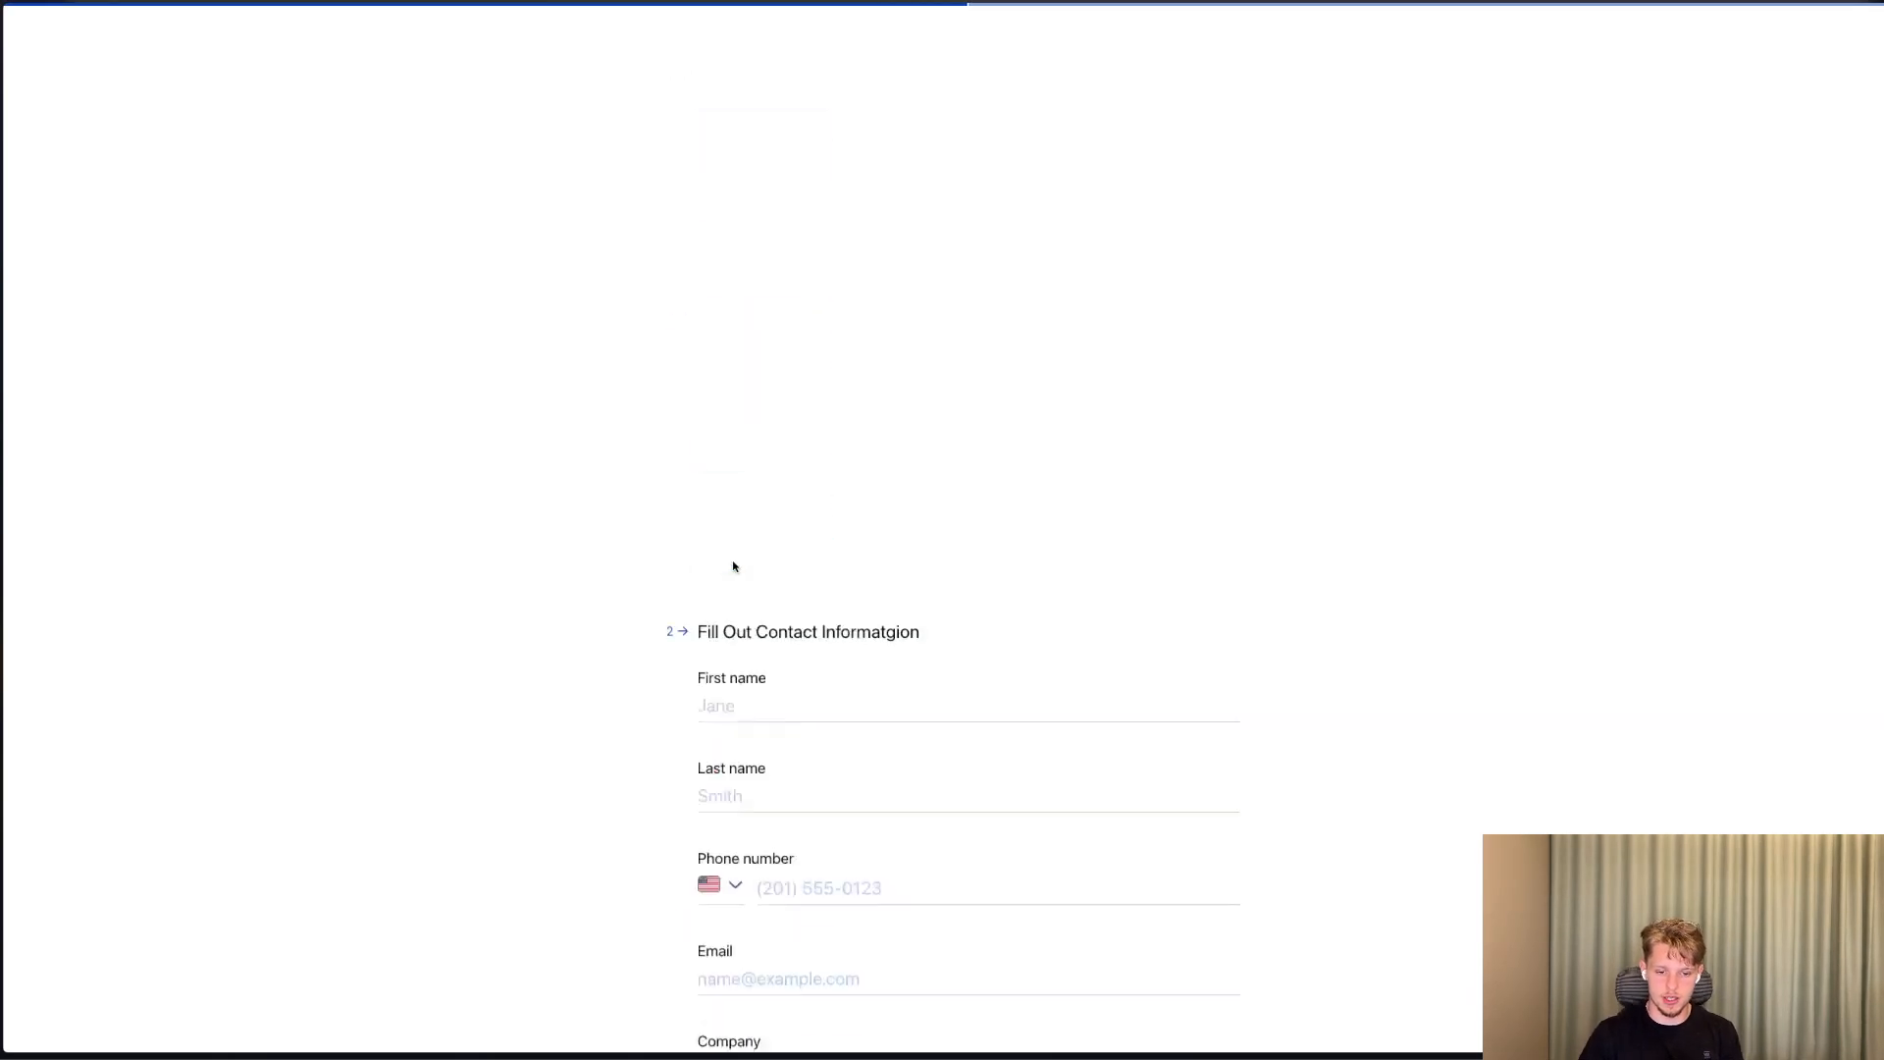
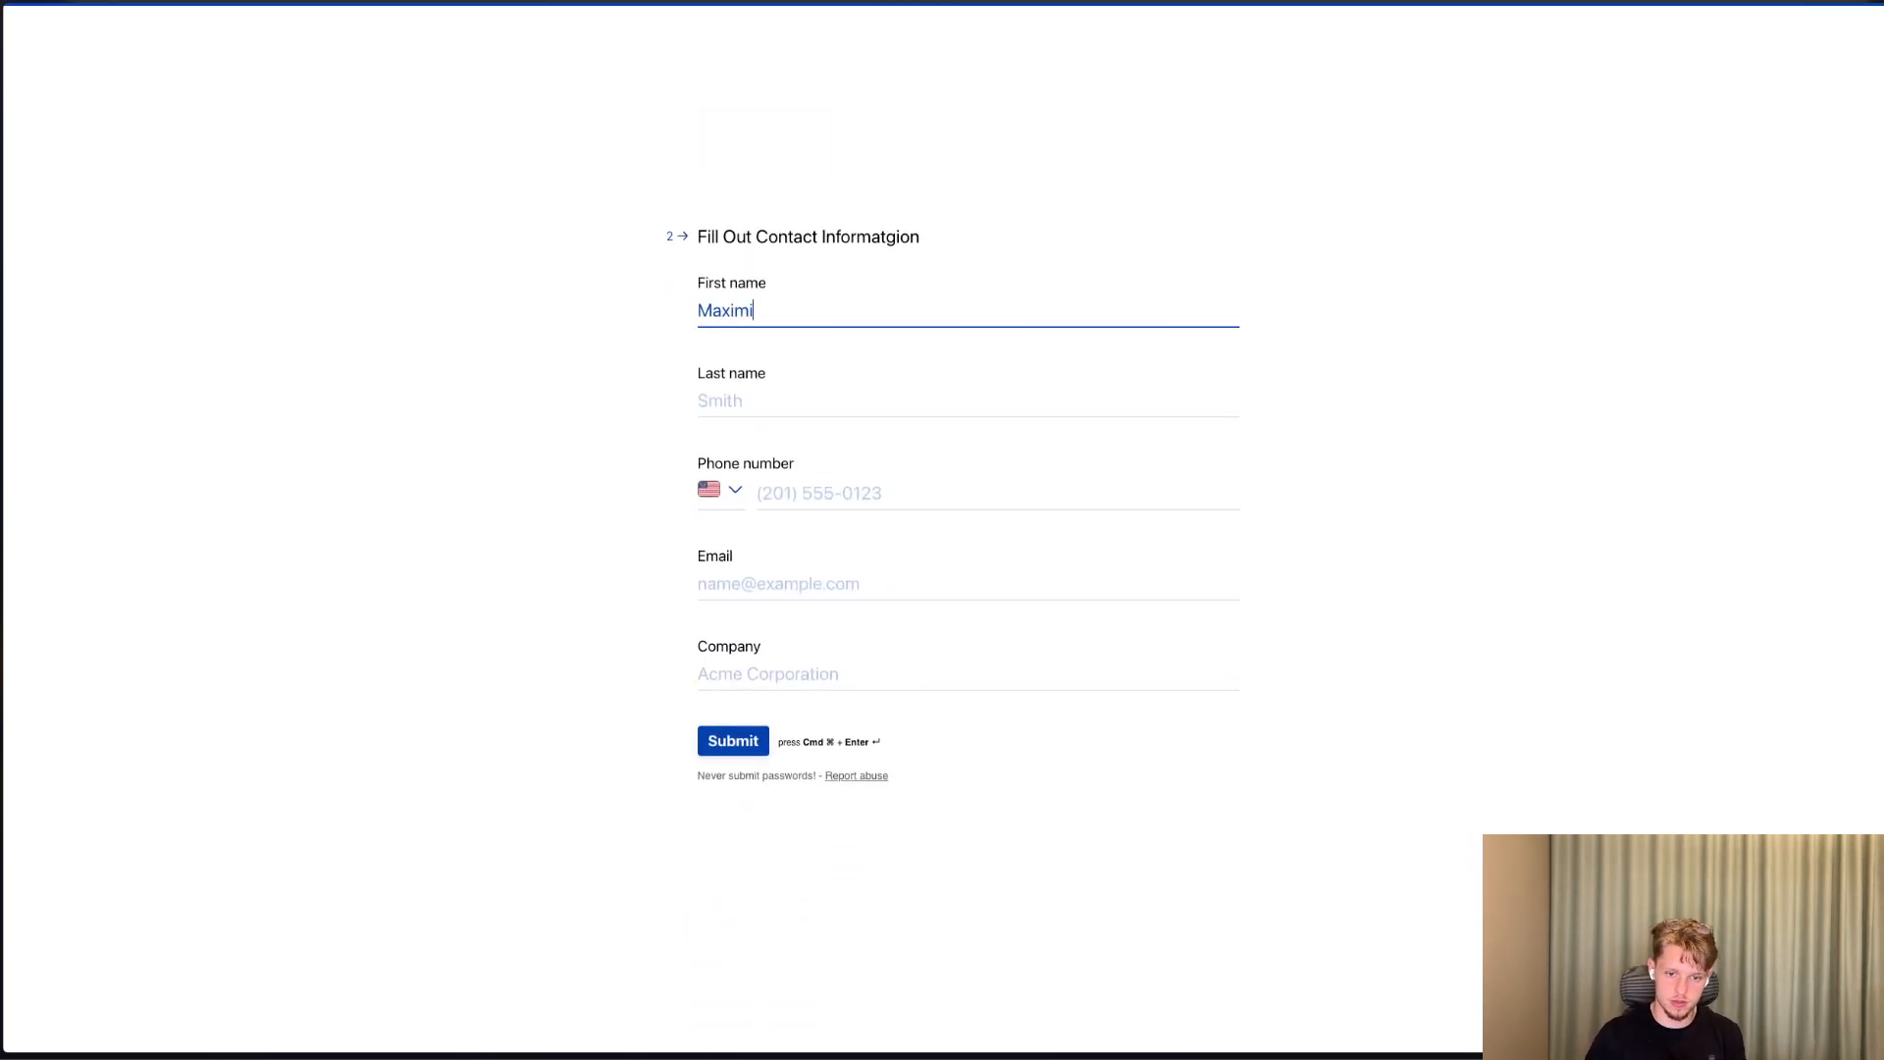
# Fill in the first name and last name fields of the contact information form.
pyautogui.press('Tab')
pyautogui.press('Tab')
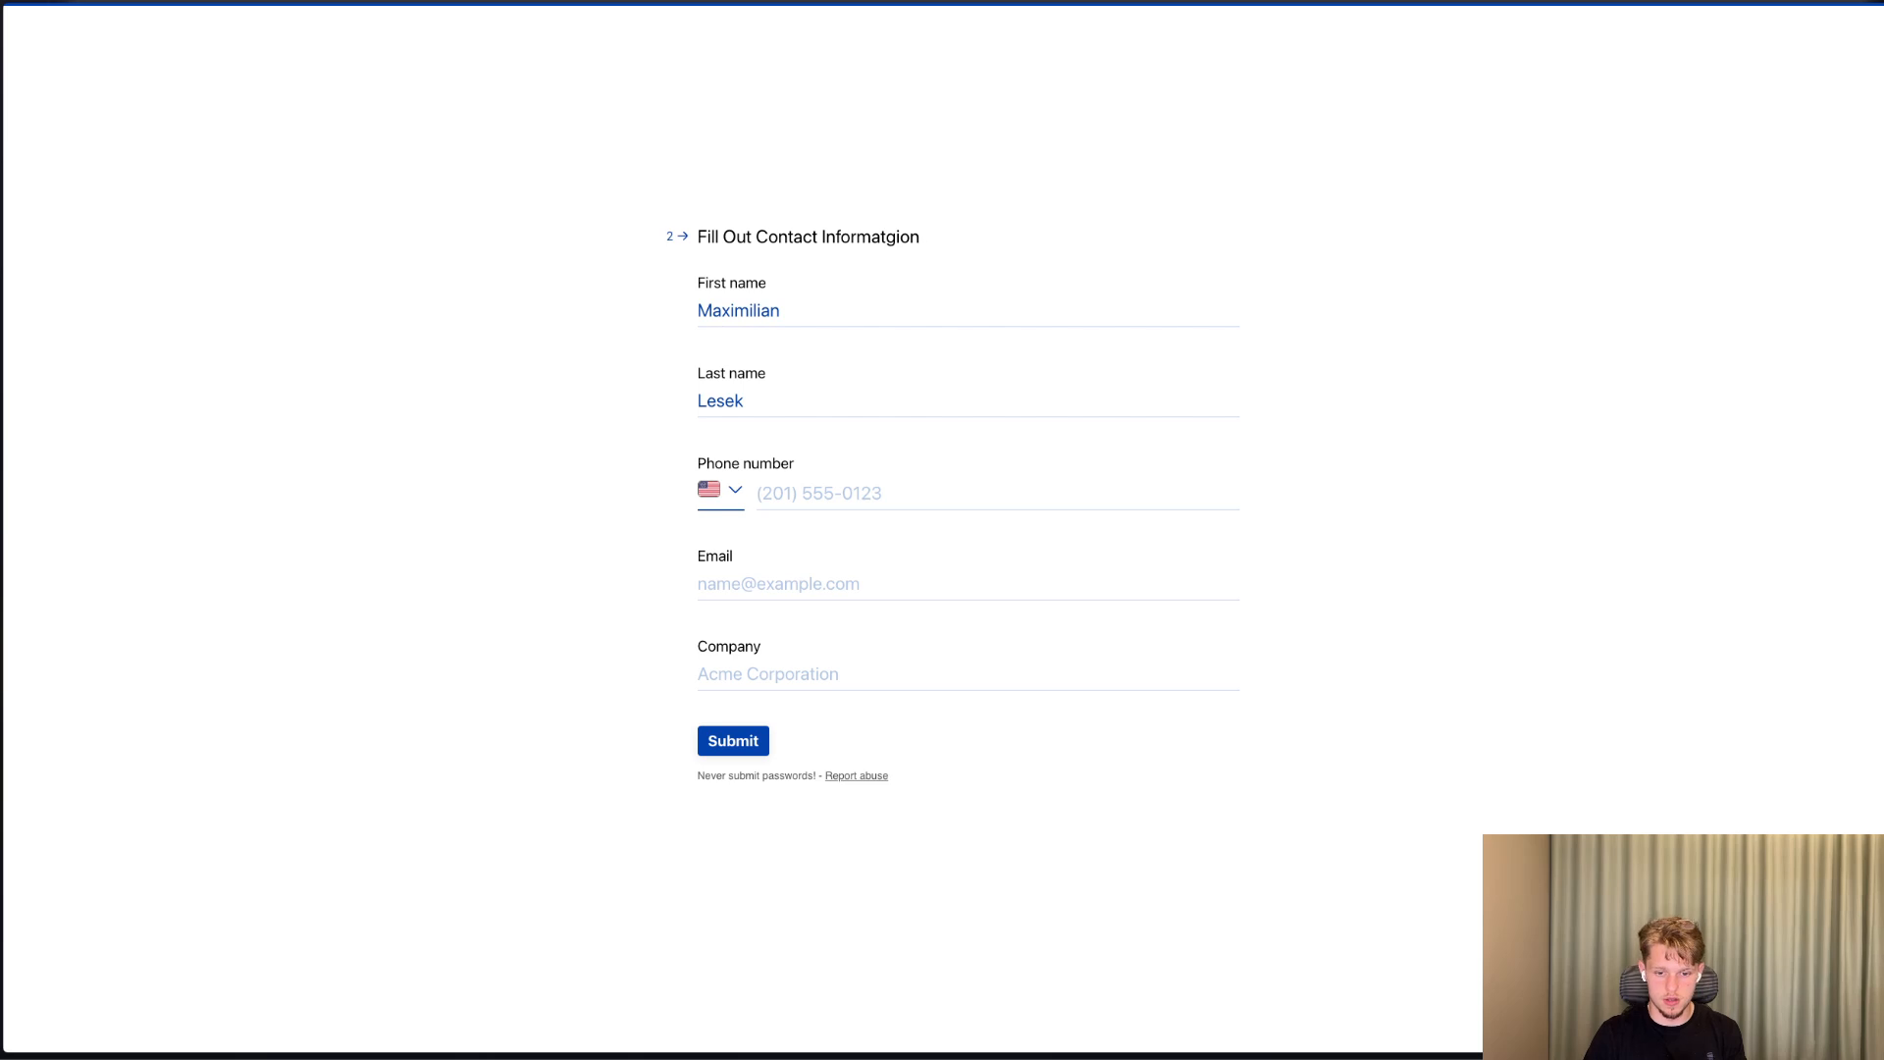
# Set the phone number's country to Sweden and enter the contact's phone number.
pyautogui.click(710, 489)
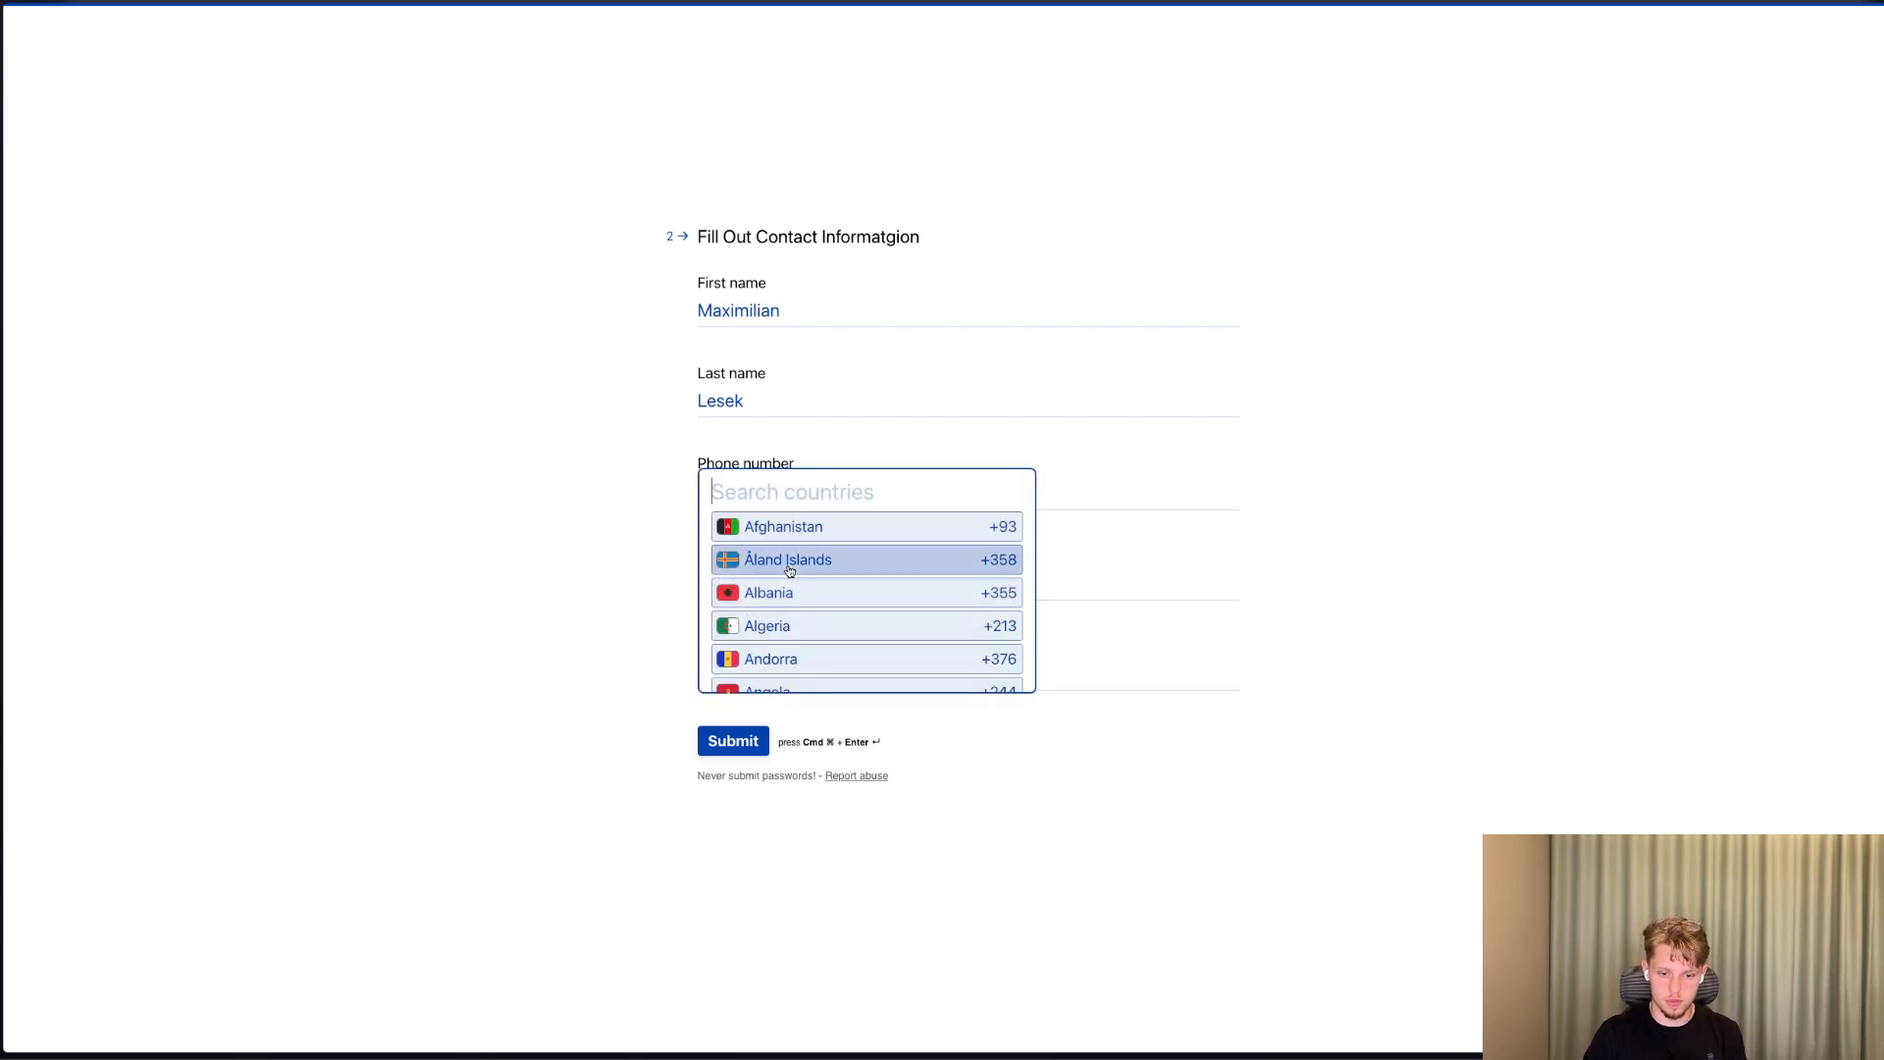
pyautogui.write('swe')
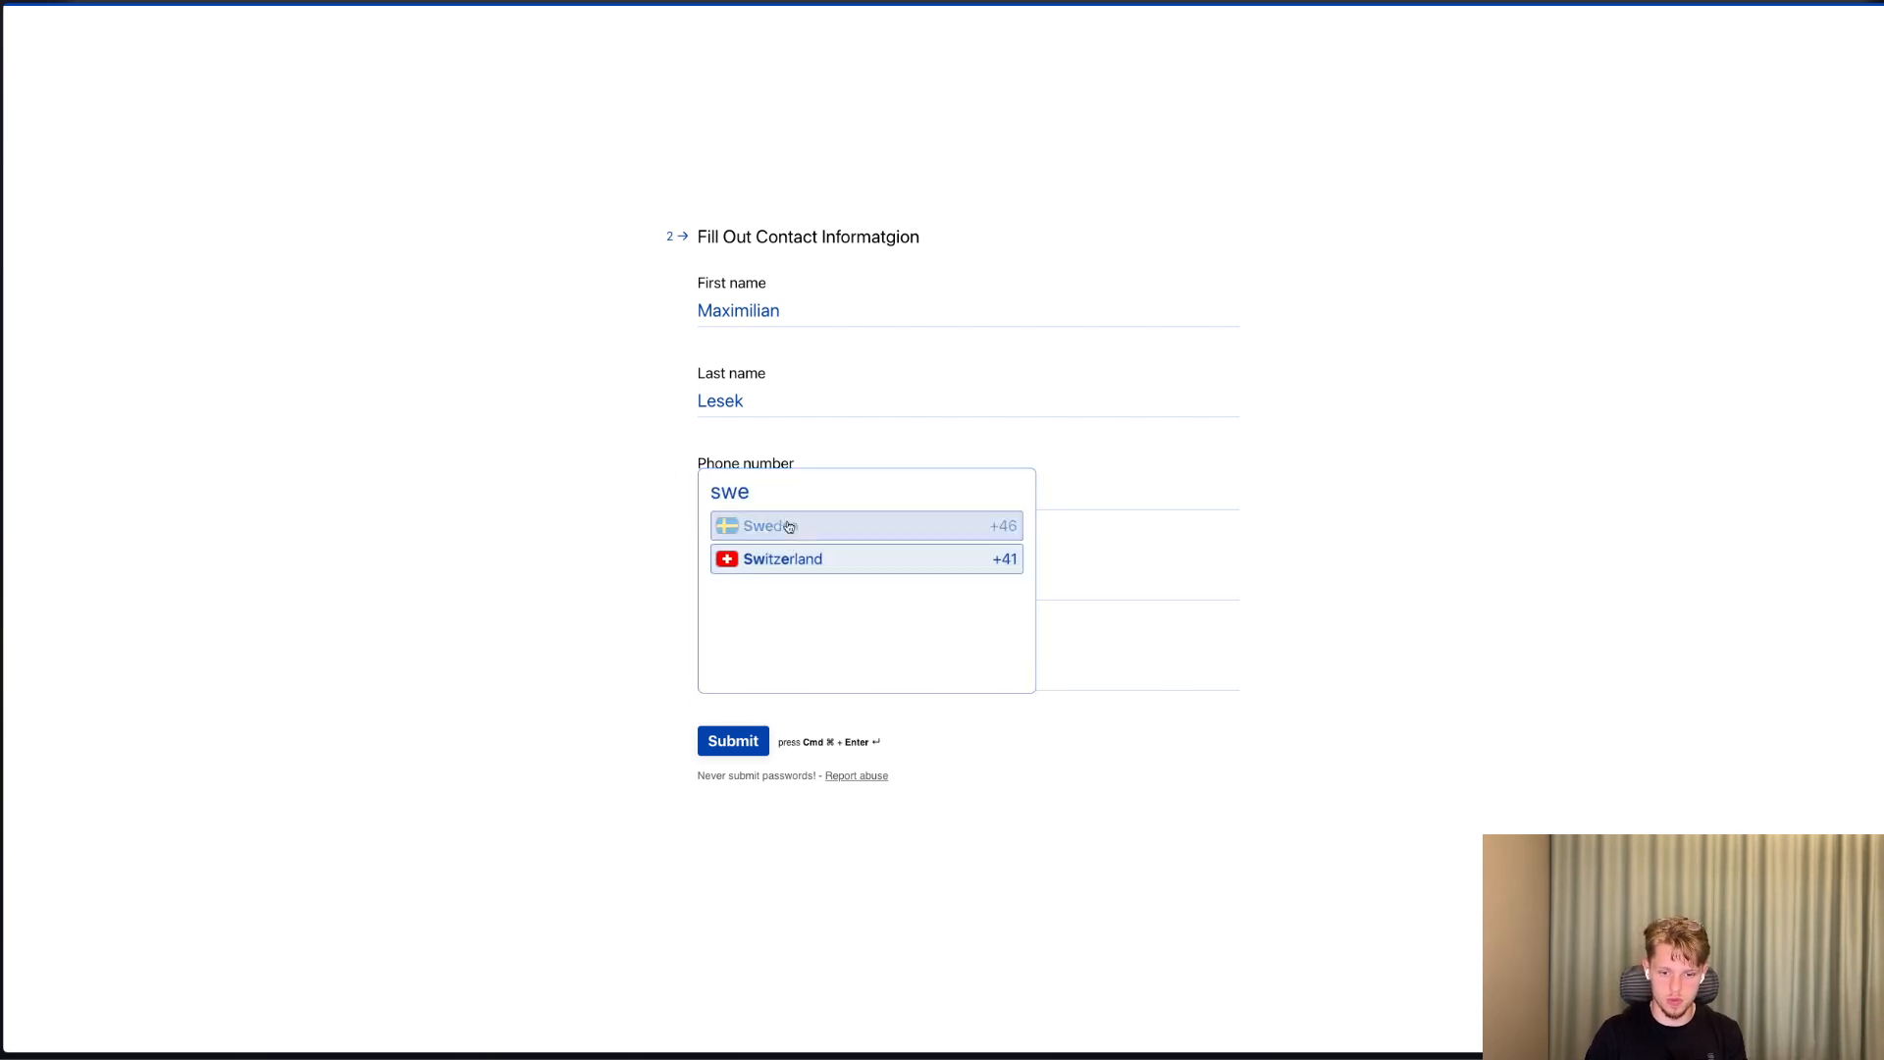
pyautogui.click(788, 523)
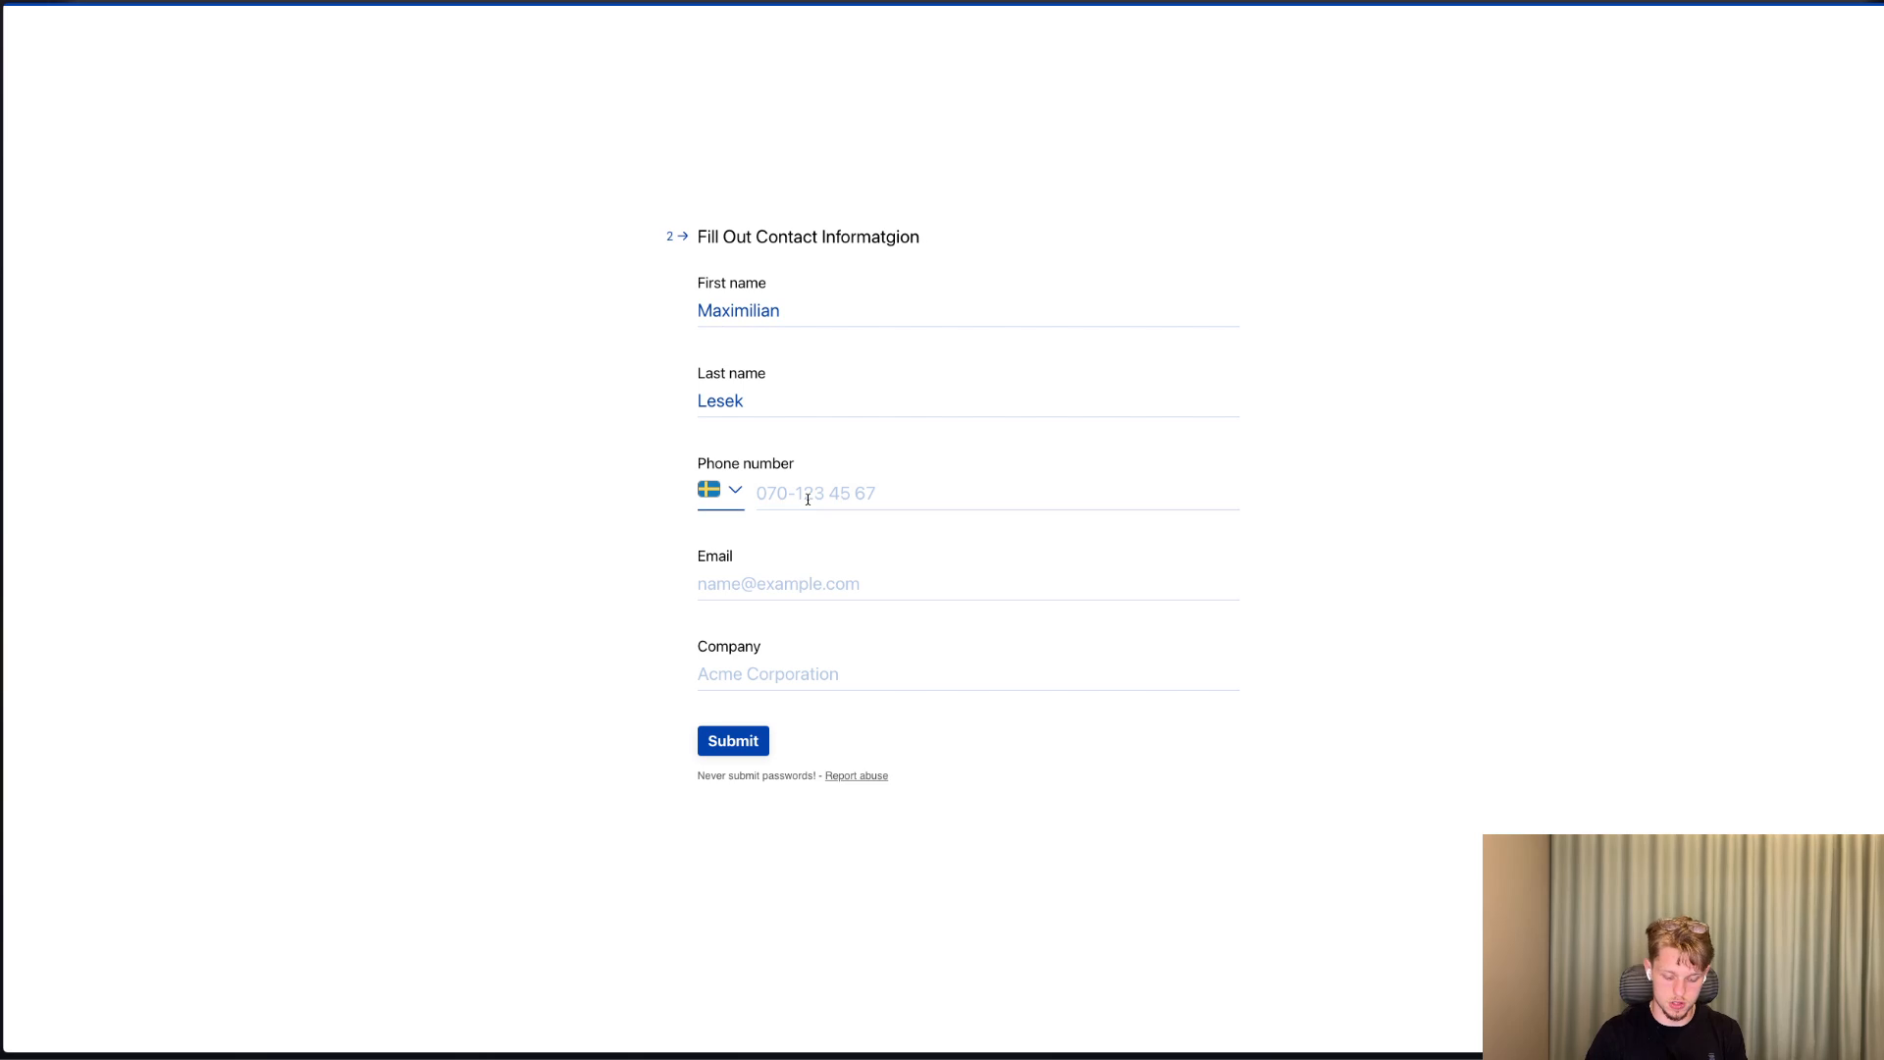
pyautogui.click(808, 500)
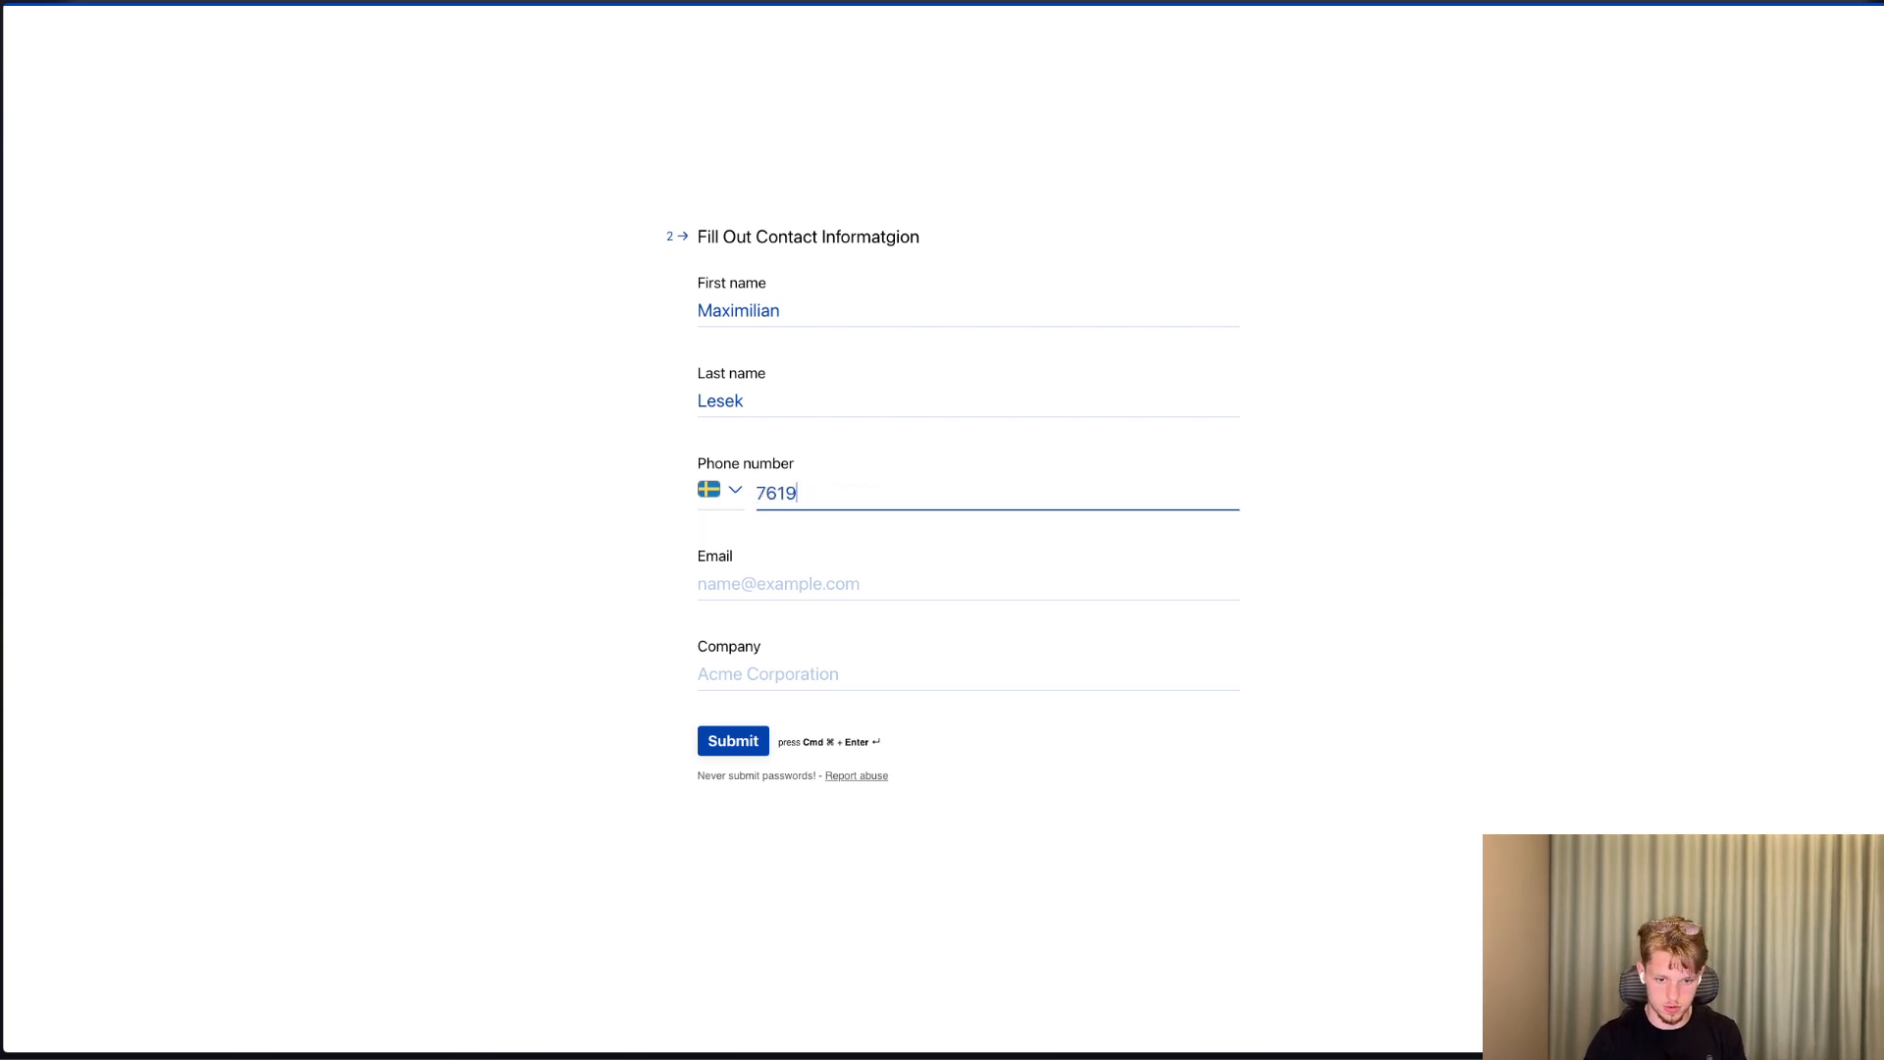
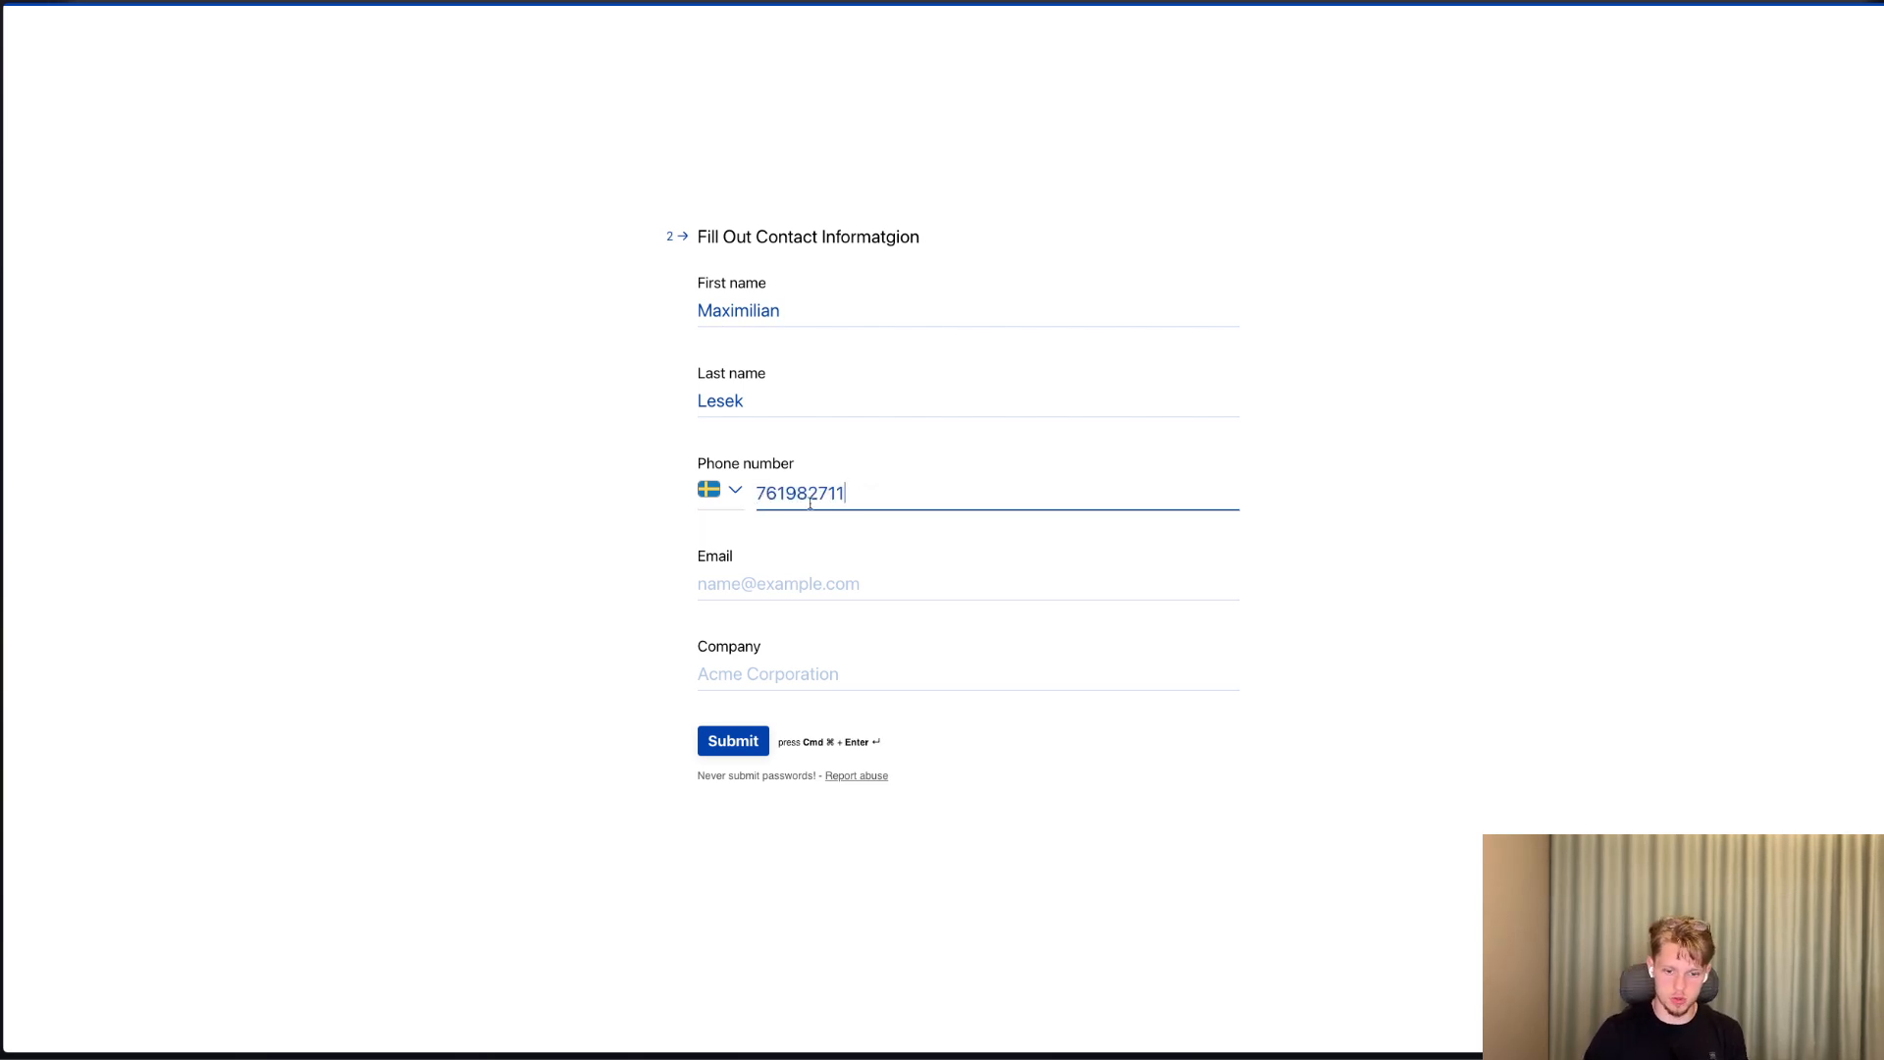
# Fill in the contact's email, enter "Well Designed" as the company and submit the form.
pyautogui.click(777, 572)
pyautogui.write('maxi')
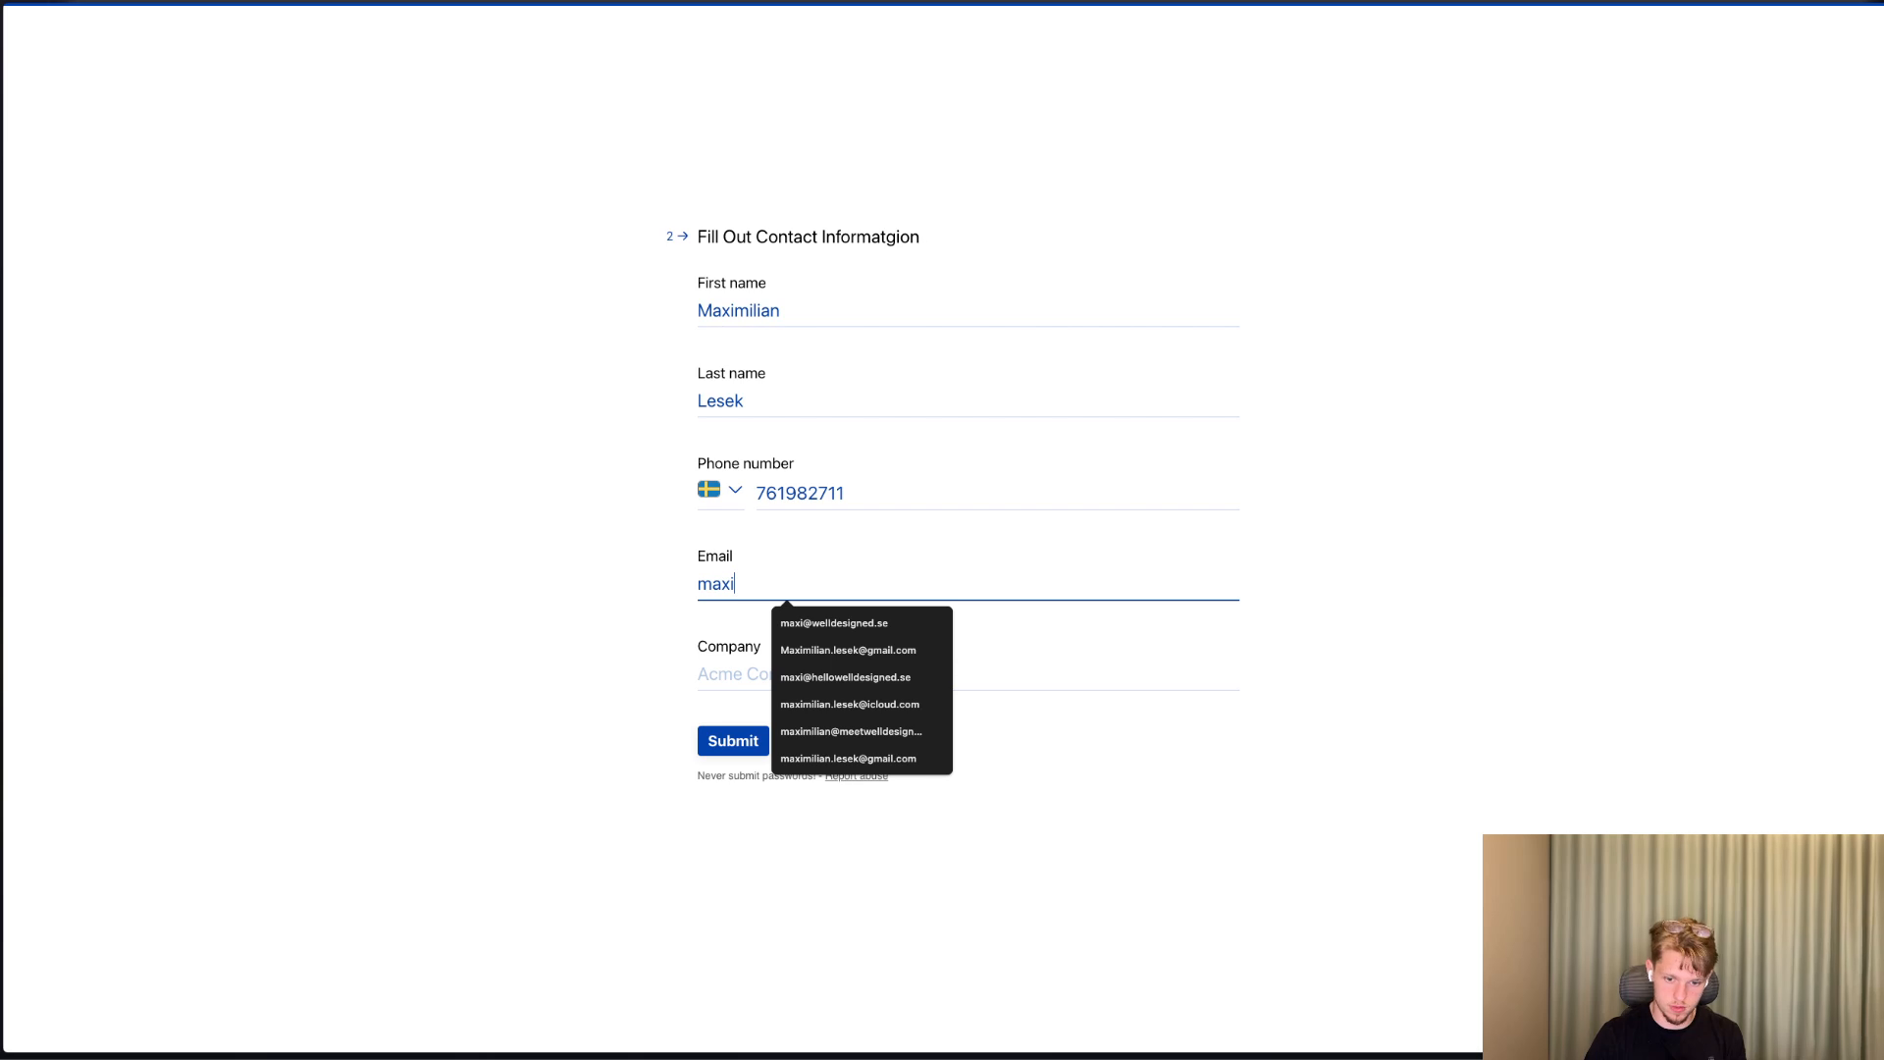
pyautogui.press('Down')
pyautogui.press('Return')
pyautogui.press('Tab')
pyautogui.write('Welol')
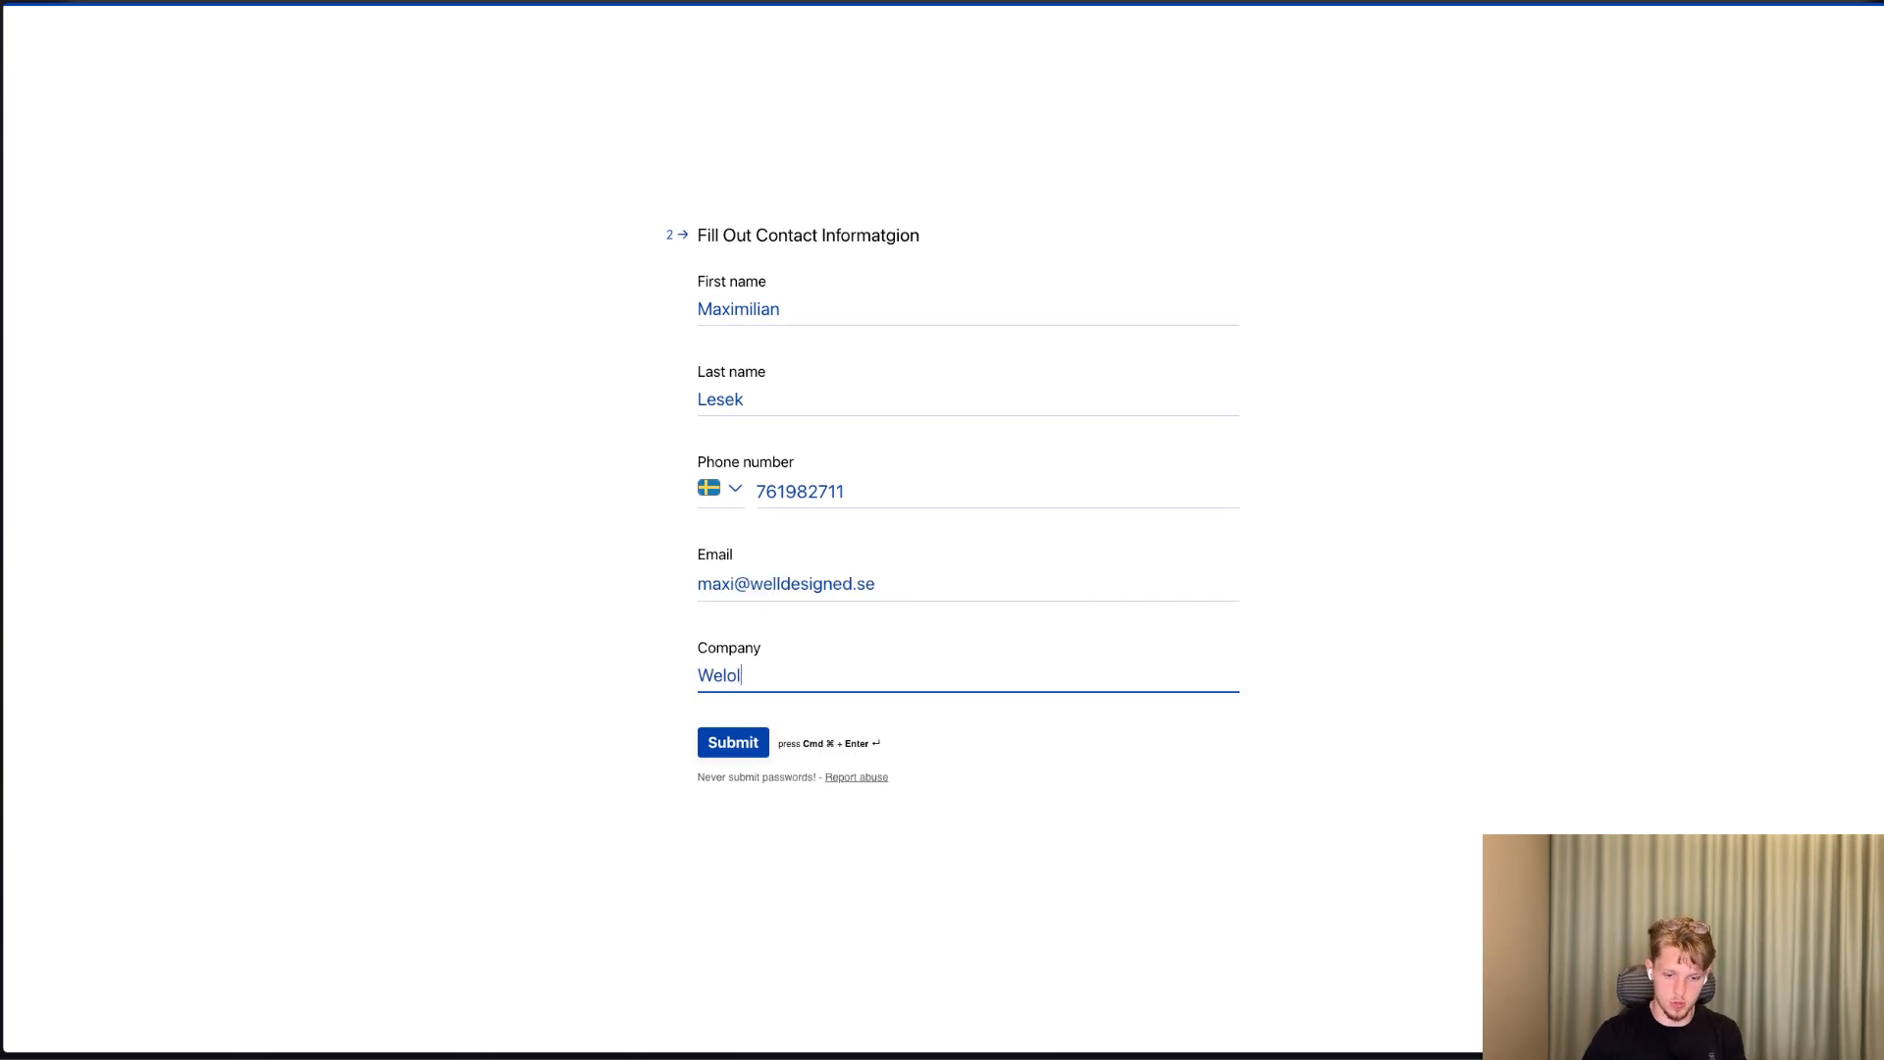
pyautogui.press('BackSpace')
pyautogui.press('BackSpace')
pyautogui.write('l Designed')
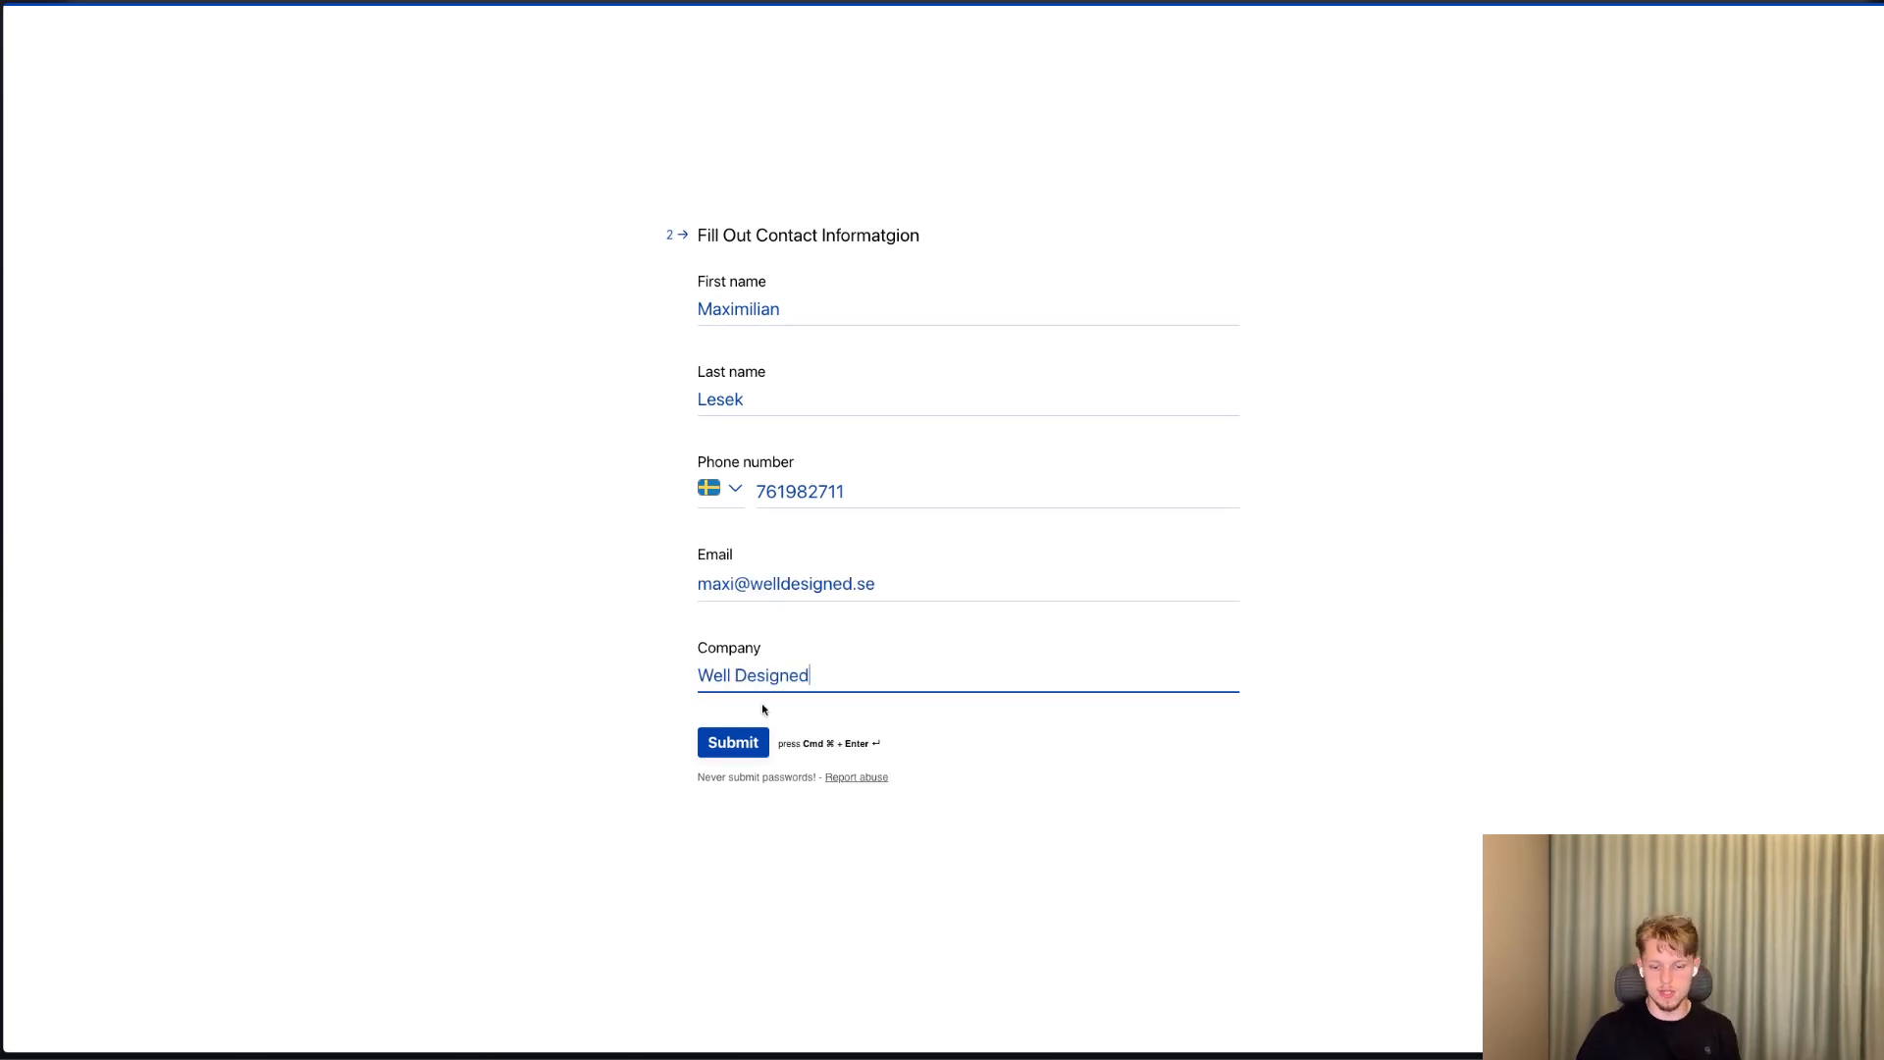
pyautogui.press('super+Return')
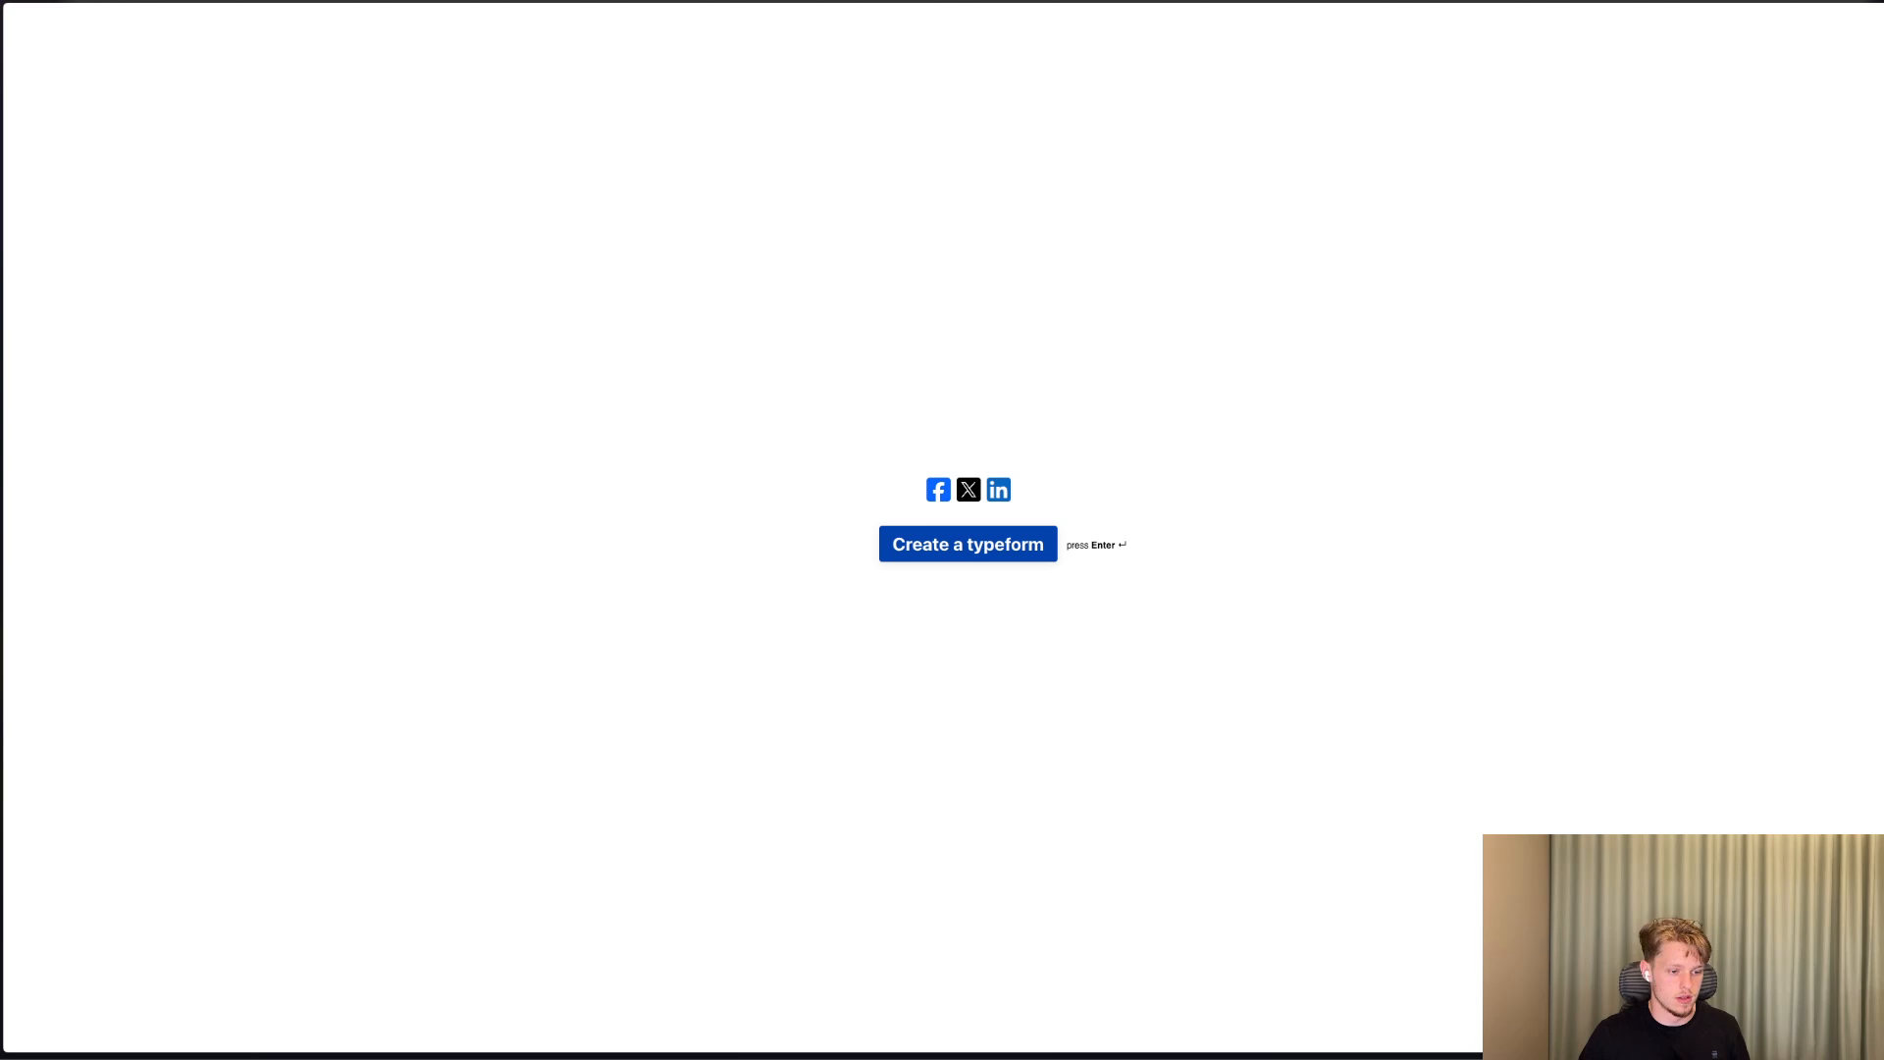
# Switch to the Make scenario and examine the submitted answers in the Typeform trigger's output bundle.
pyautogui.hotkey('ctrl', 'Tab')
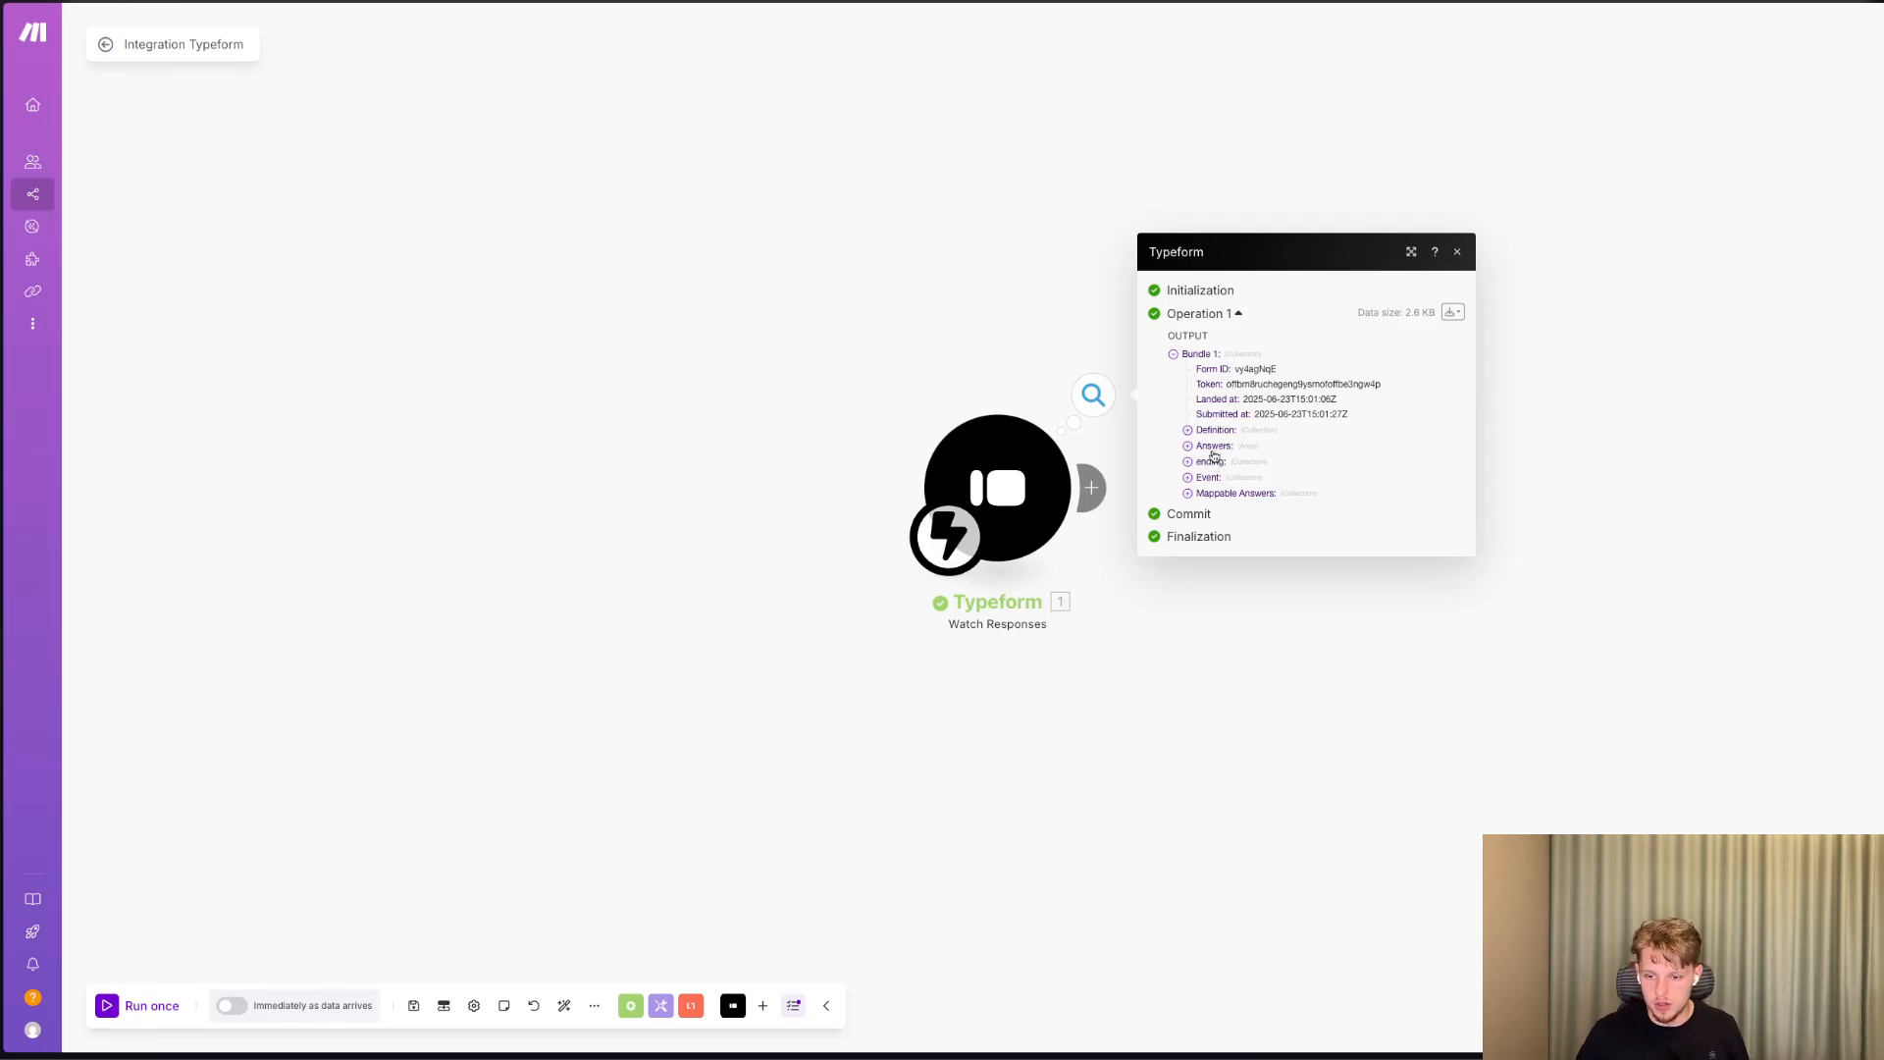
pyautogui.click(1214, 447)
pyautogui.click(1215, 447)
pyautogui.click(1215, 470)
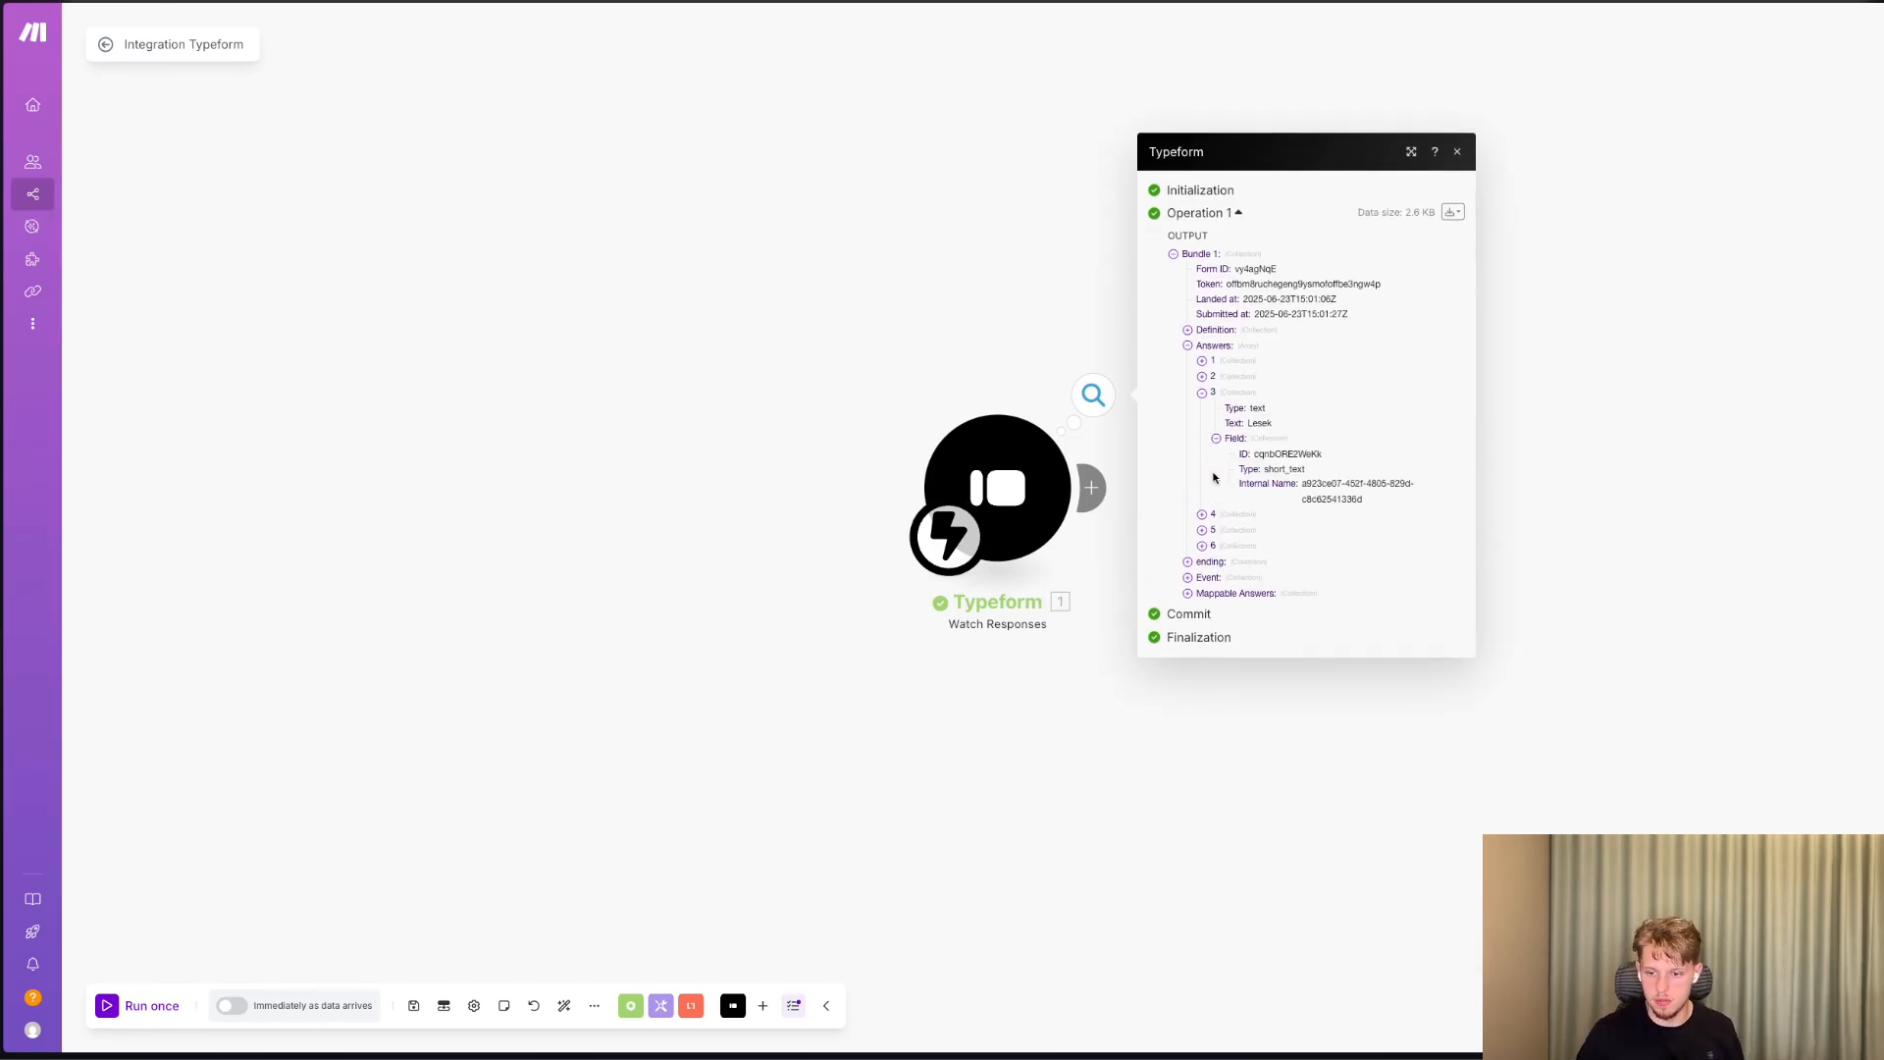
pyautogui.click(1213, 513)
pyautogui.click(1050, 383)
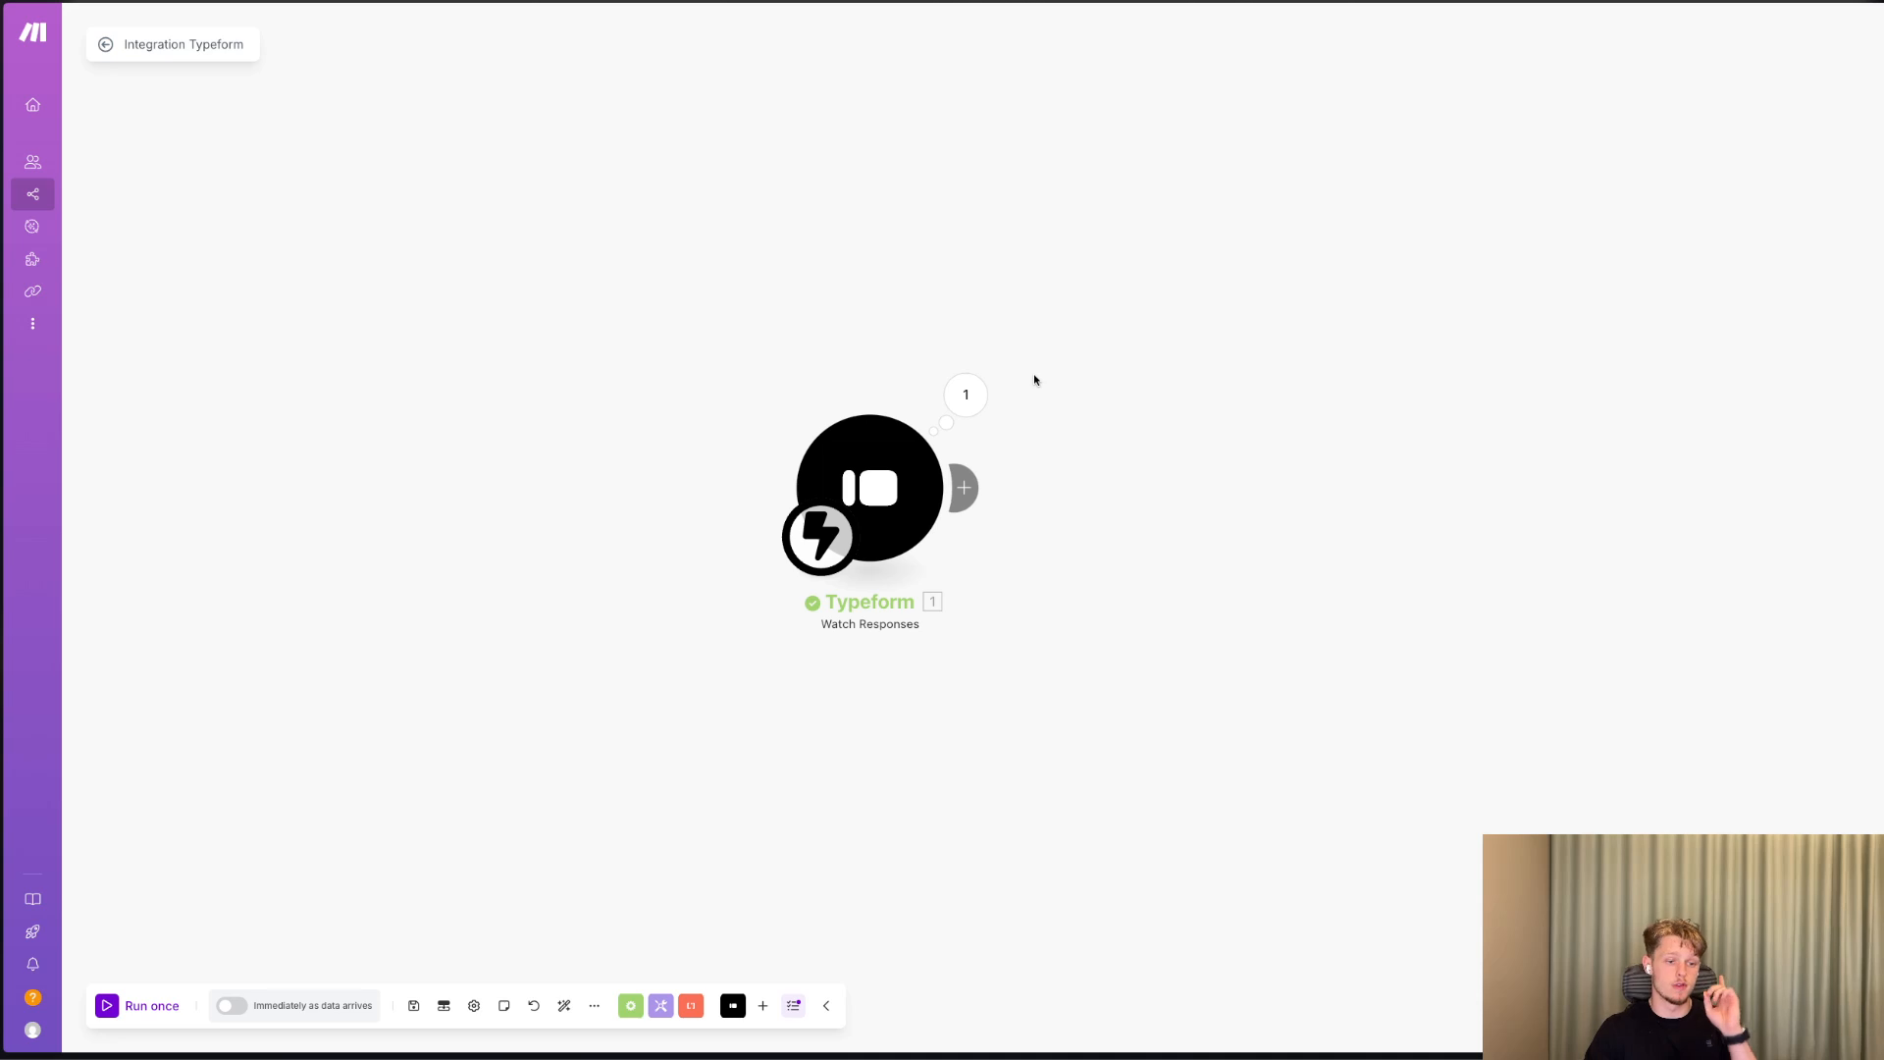
pyautogui.click(966, 395)
pyautogui.click(858, 355)
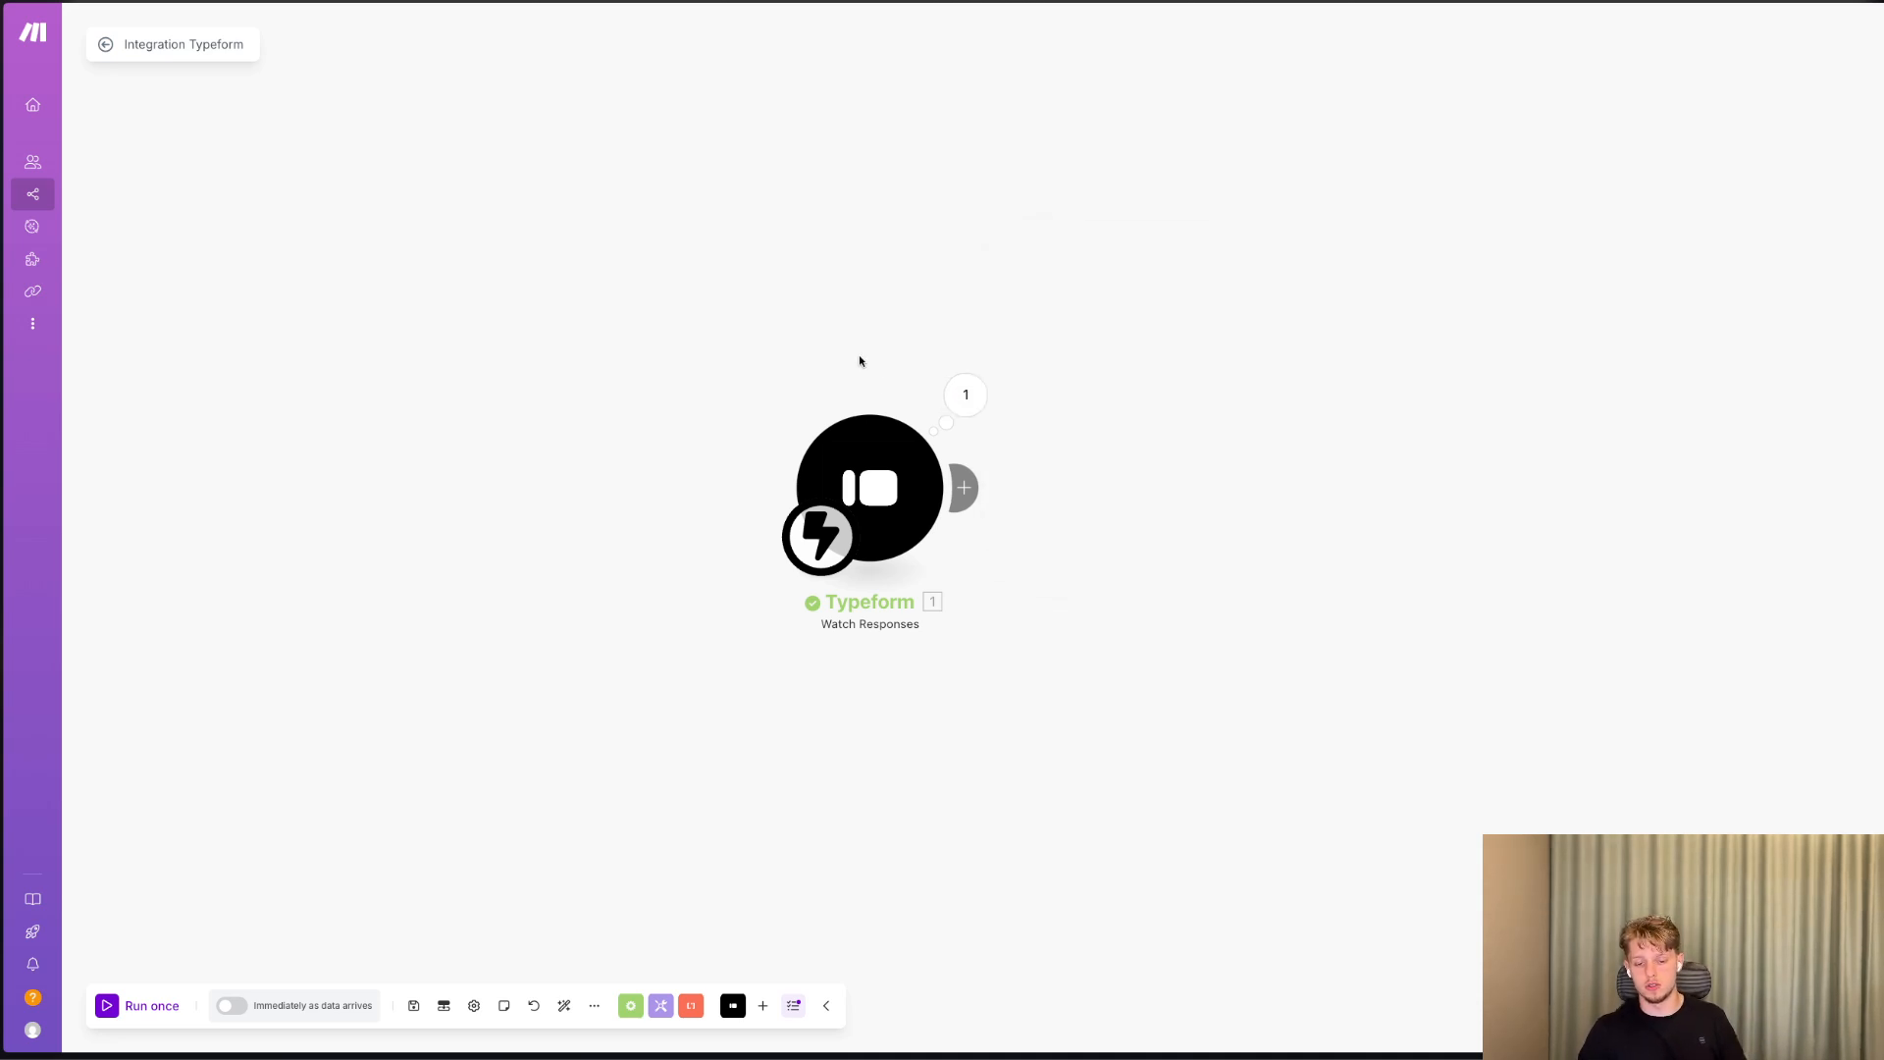
# Start adding another module after the Typeform trigger and try searching the apps for "hubs".
pyautogui.click(961, 470)
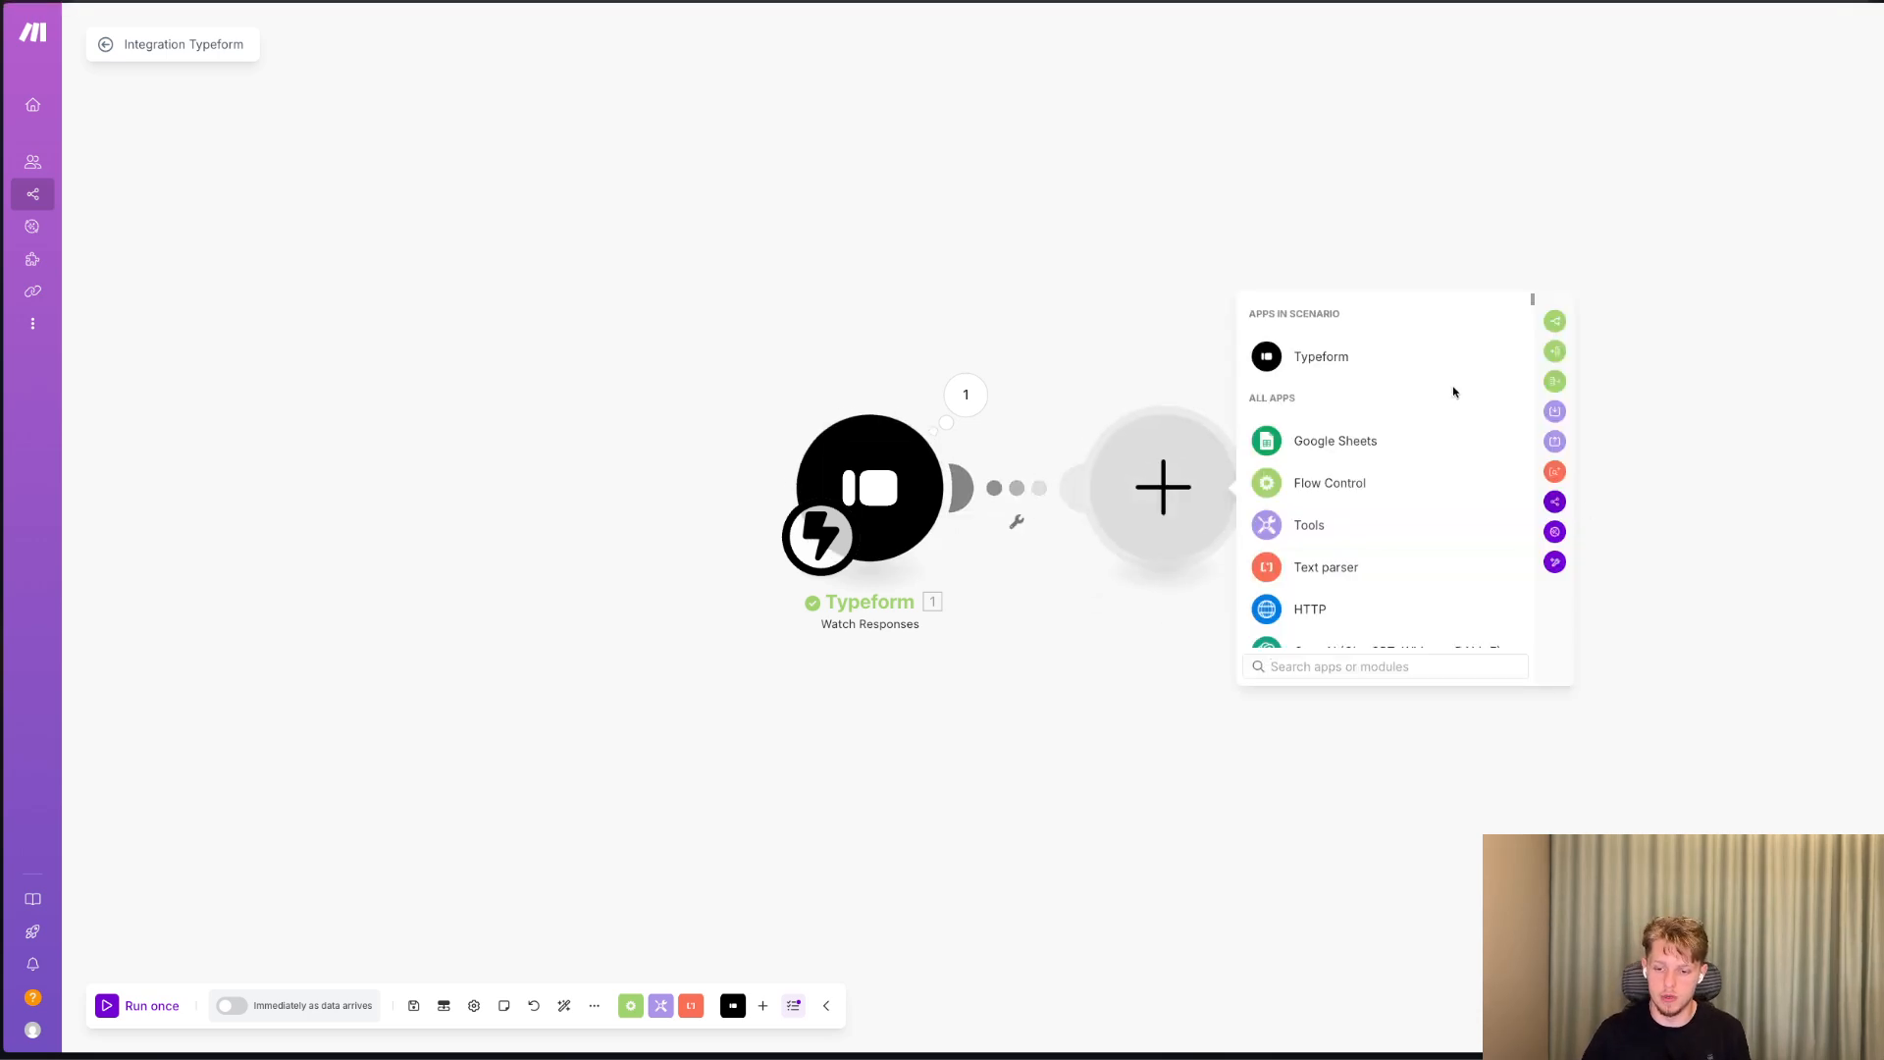
pyautogui.write('click')
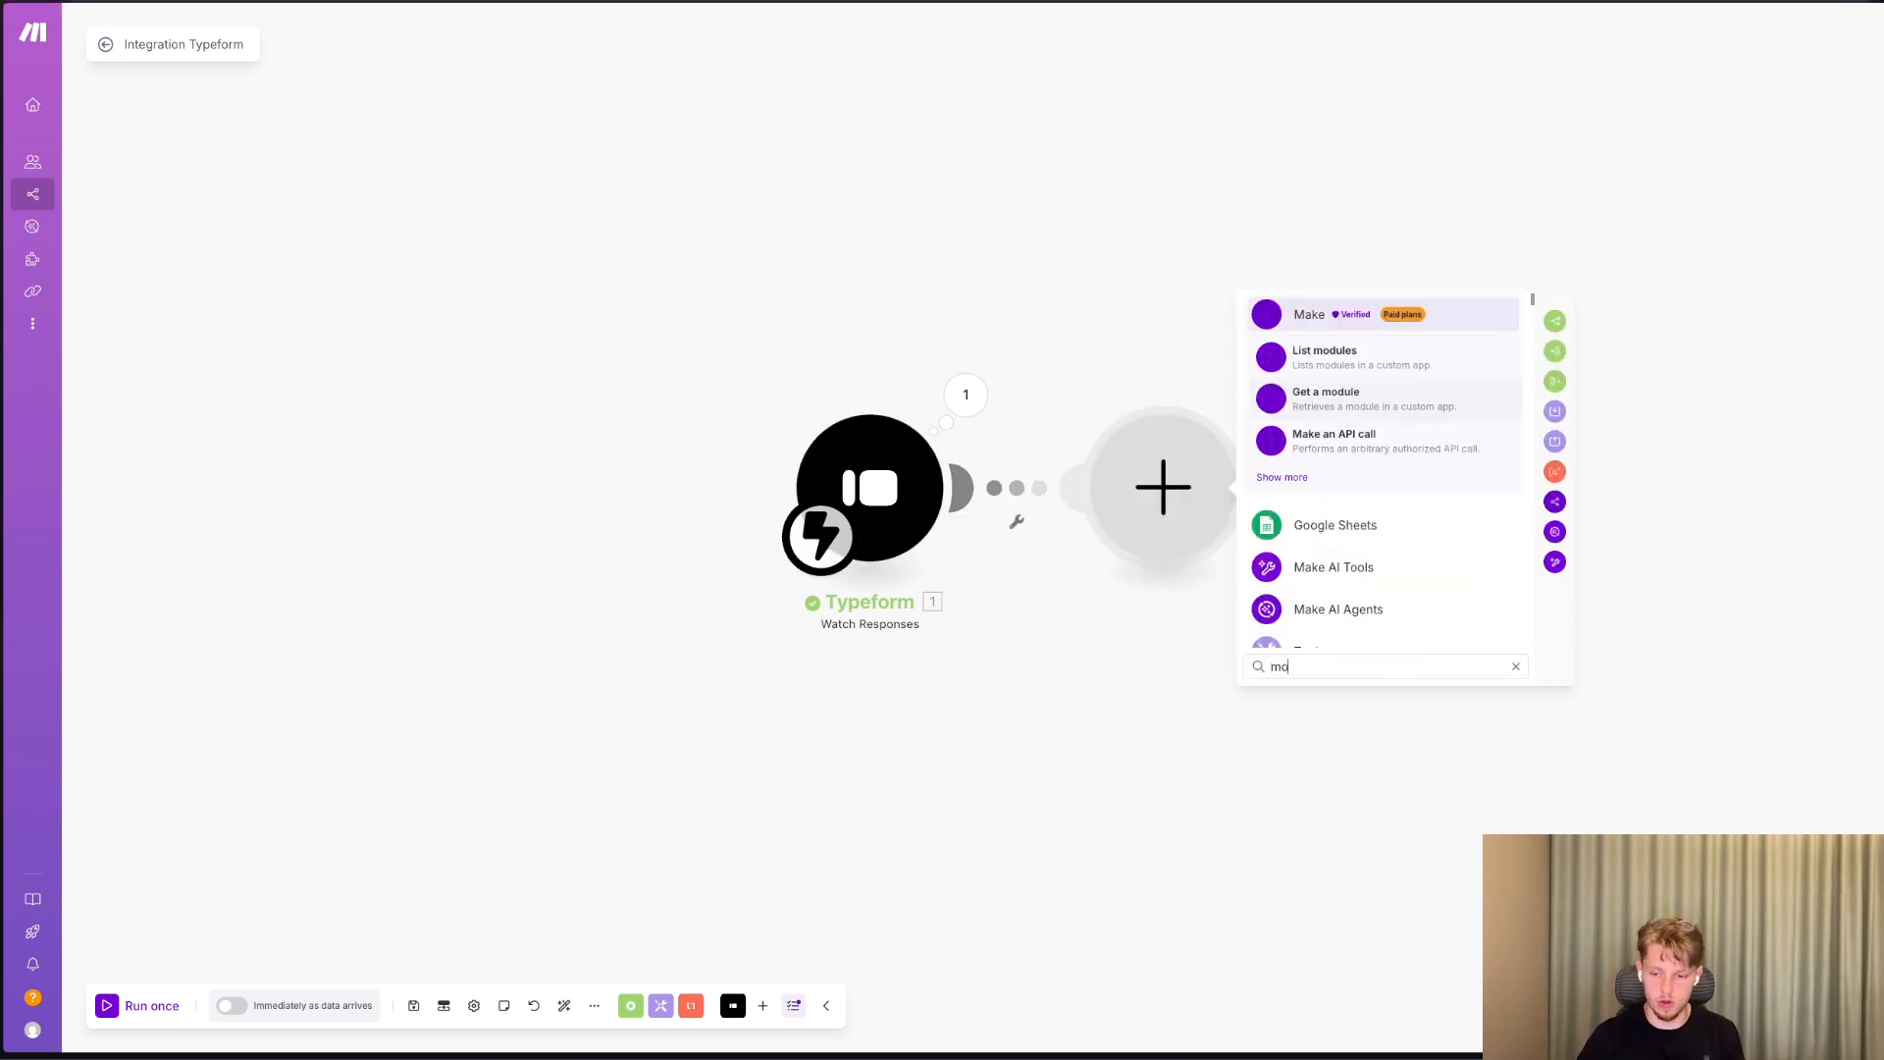
pyautogui.press('super+BackSpace')
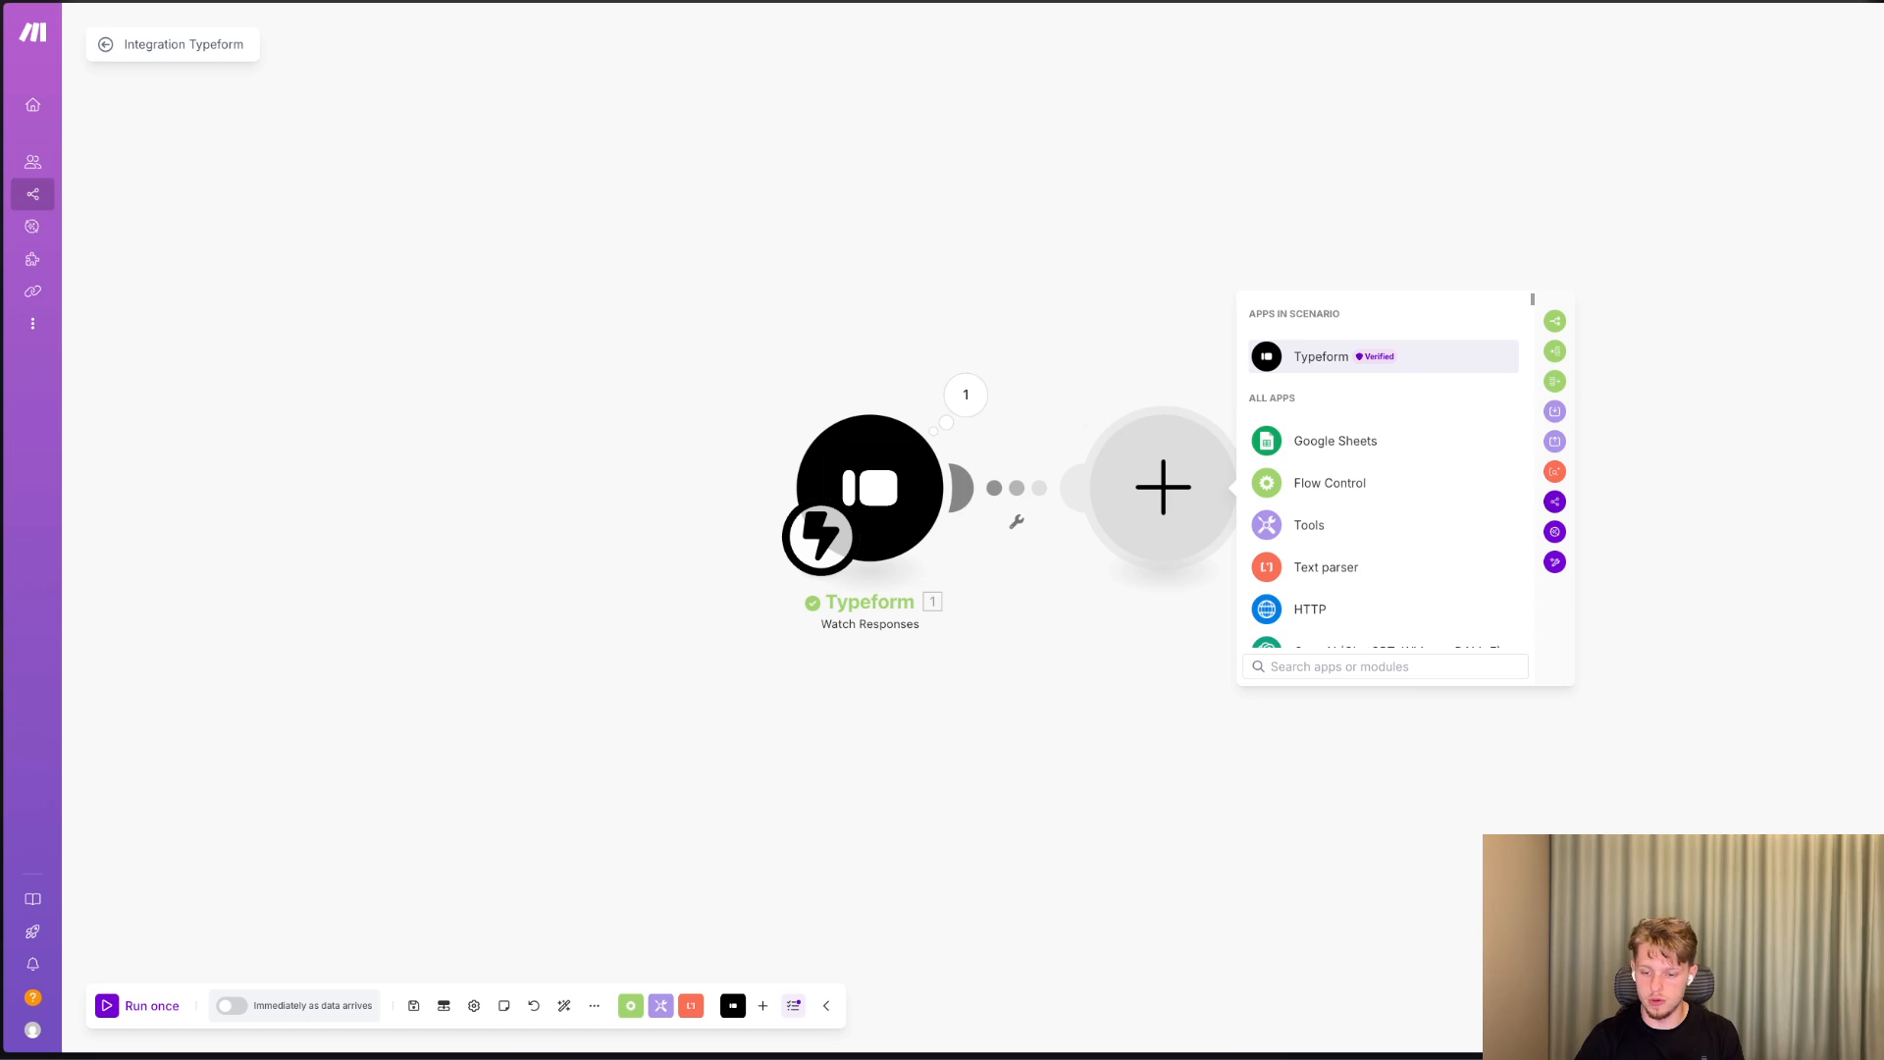
pyautogui.write('hubs')
pyautogui.press('super+BackSpace')
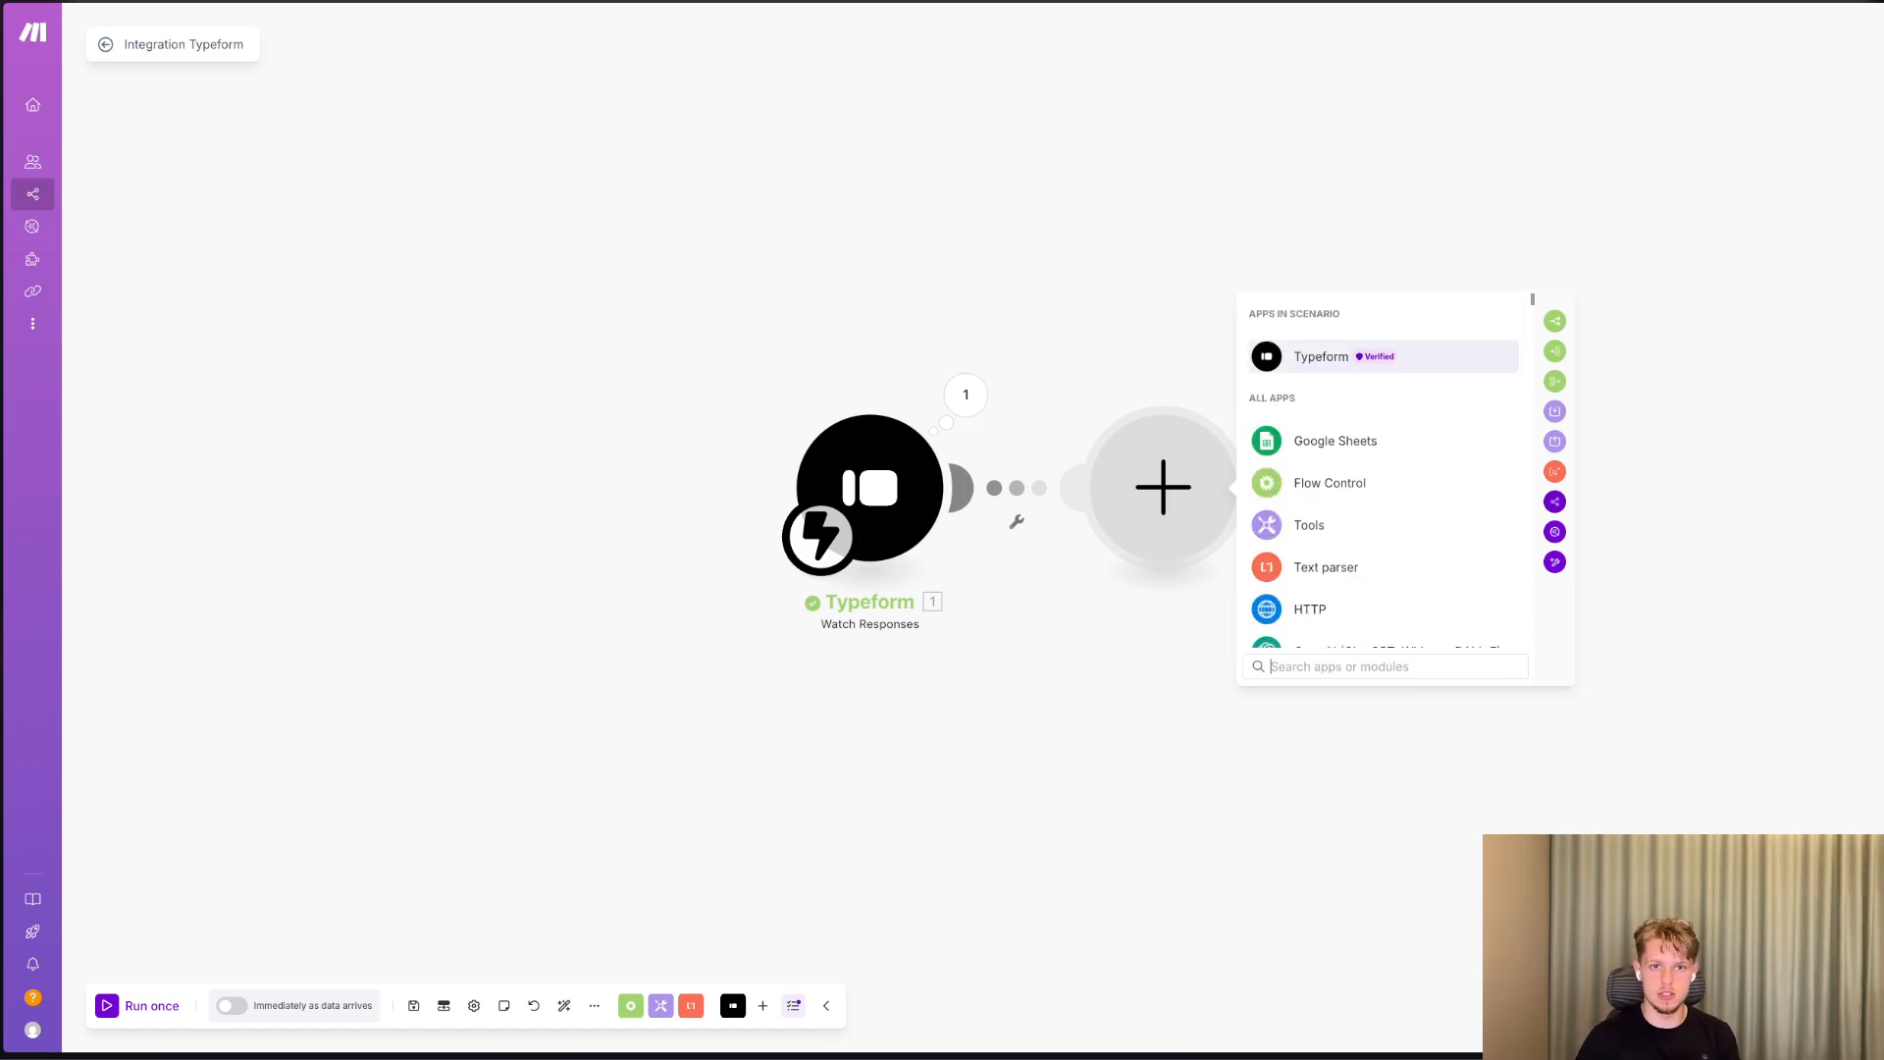
# Search the apps for "clickup" and add the ClickUp "Create a Task" module to the scenario.
pyautogui.write('cl')
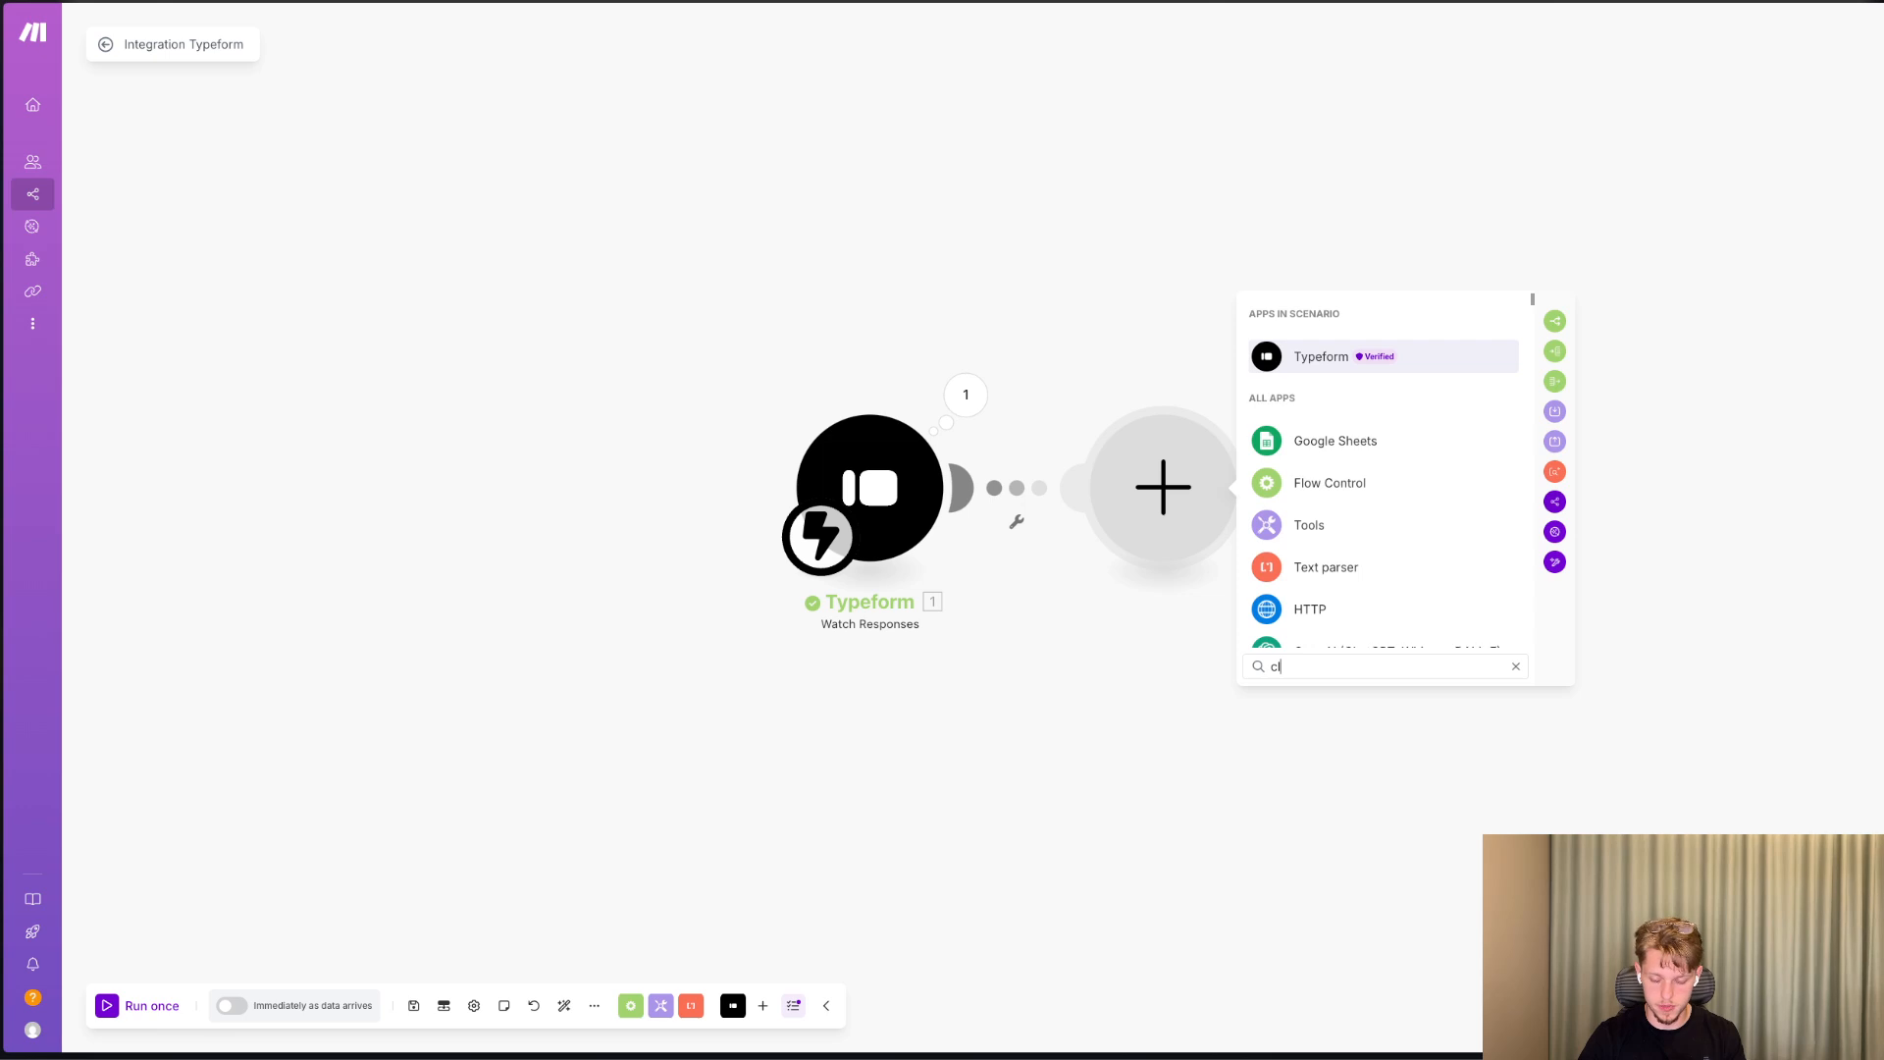
pyautogui.write('ickup')
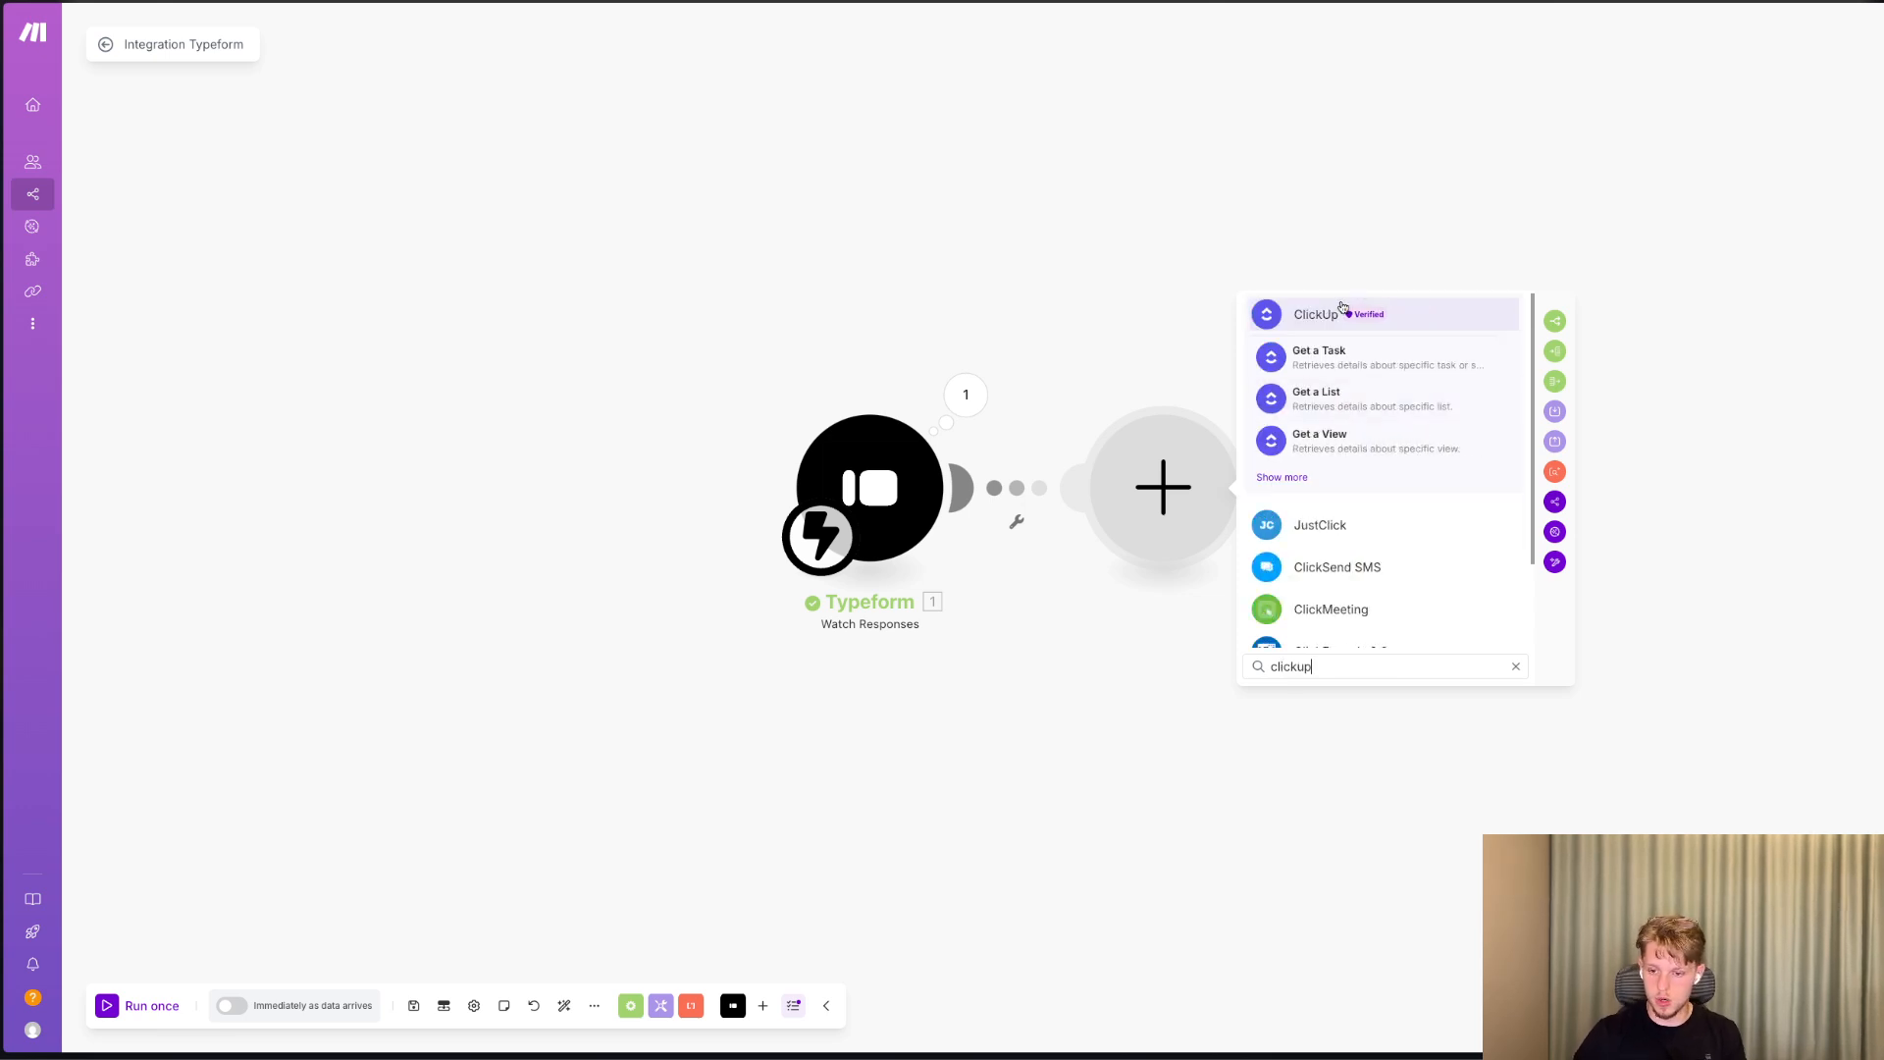
pyautogui.click(1301, 478)
pyautogui.write('create')
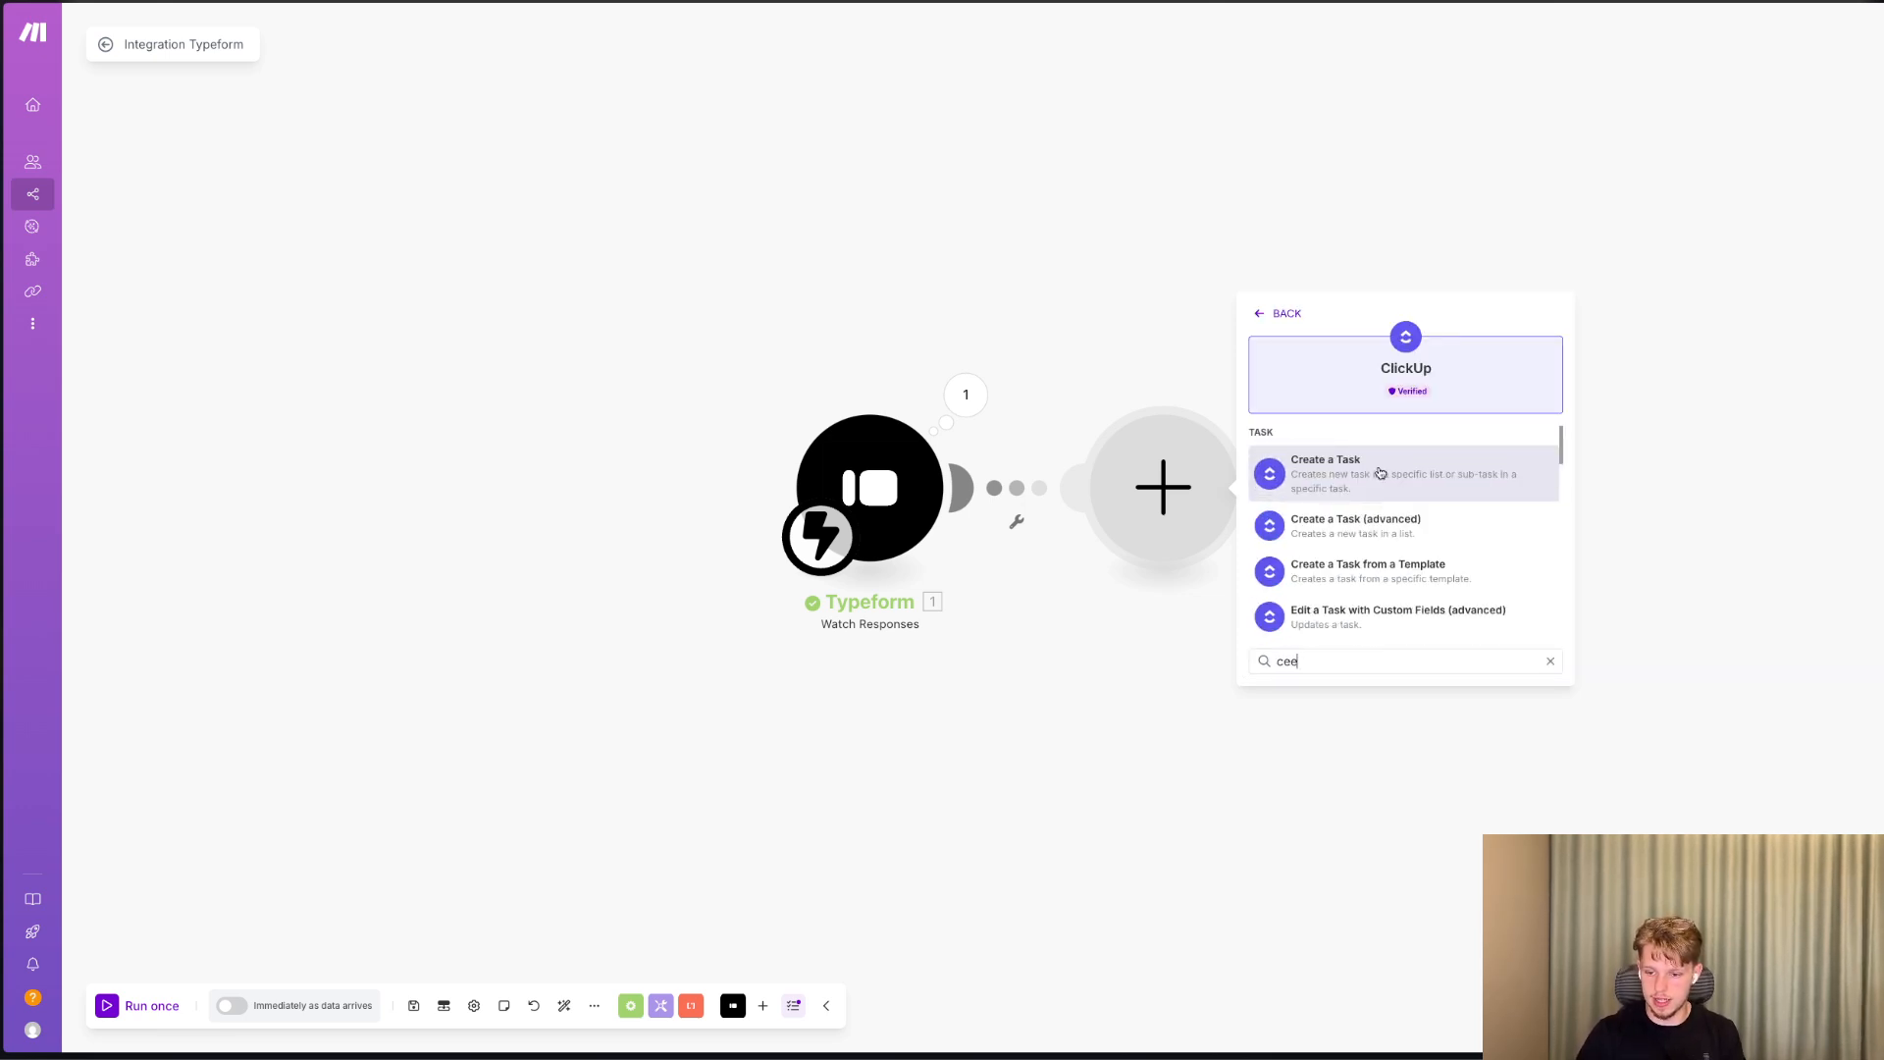
pyautogui.click(1375, 464)
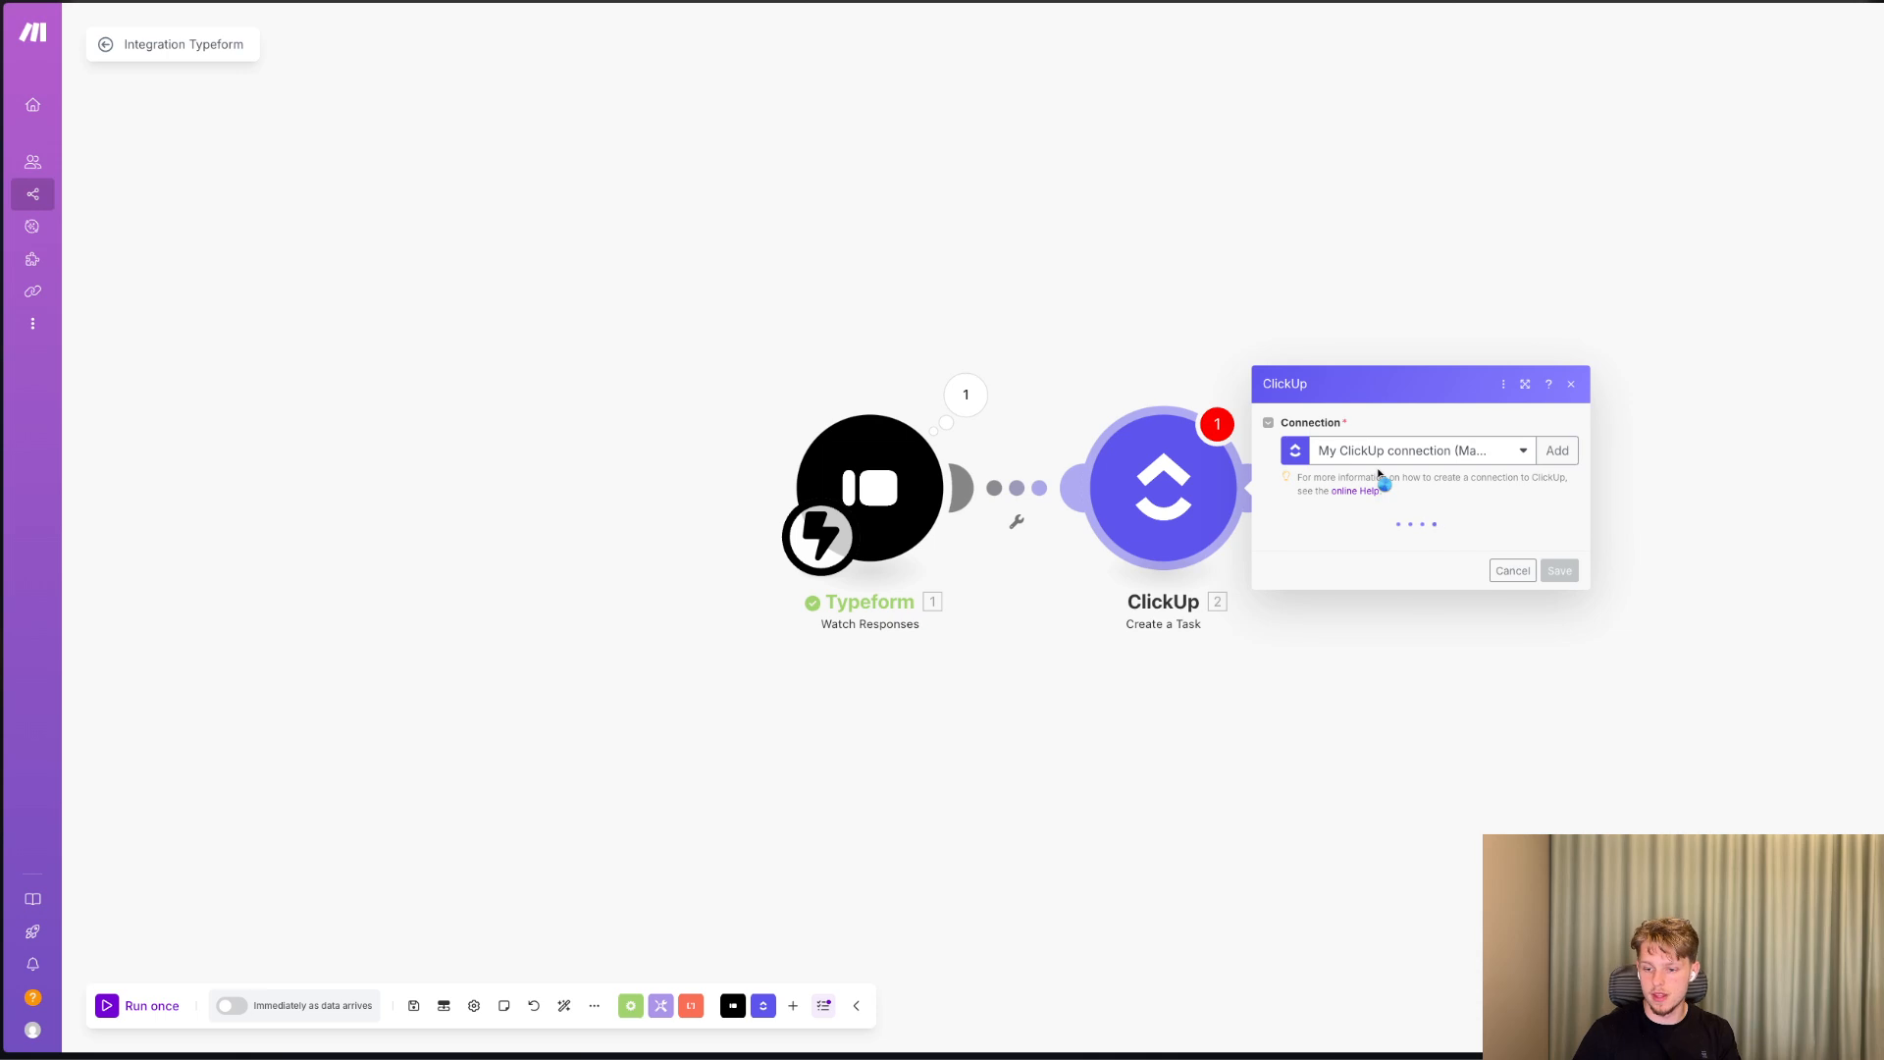
# Set the task's destination to the Well-Designed workspace, Campaign Launcher space, Client Onboarding folder and Client Onboarding list.
pyautogui.click(1387, 542)
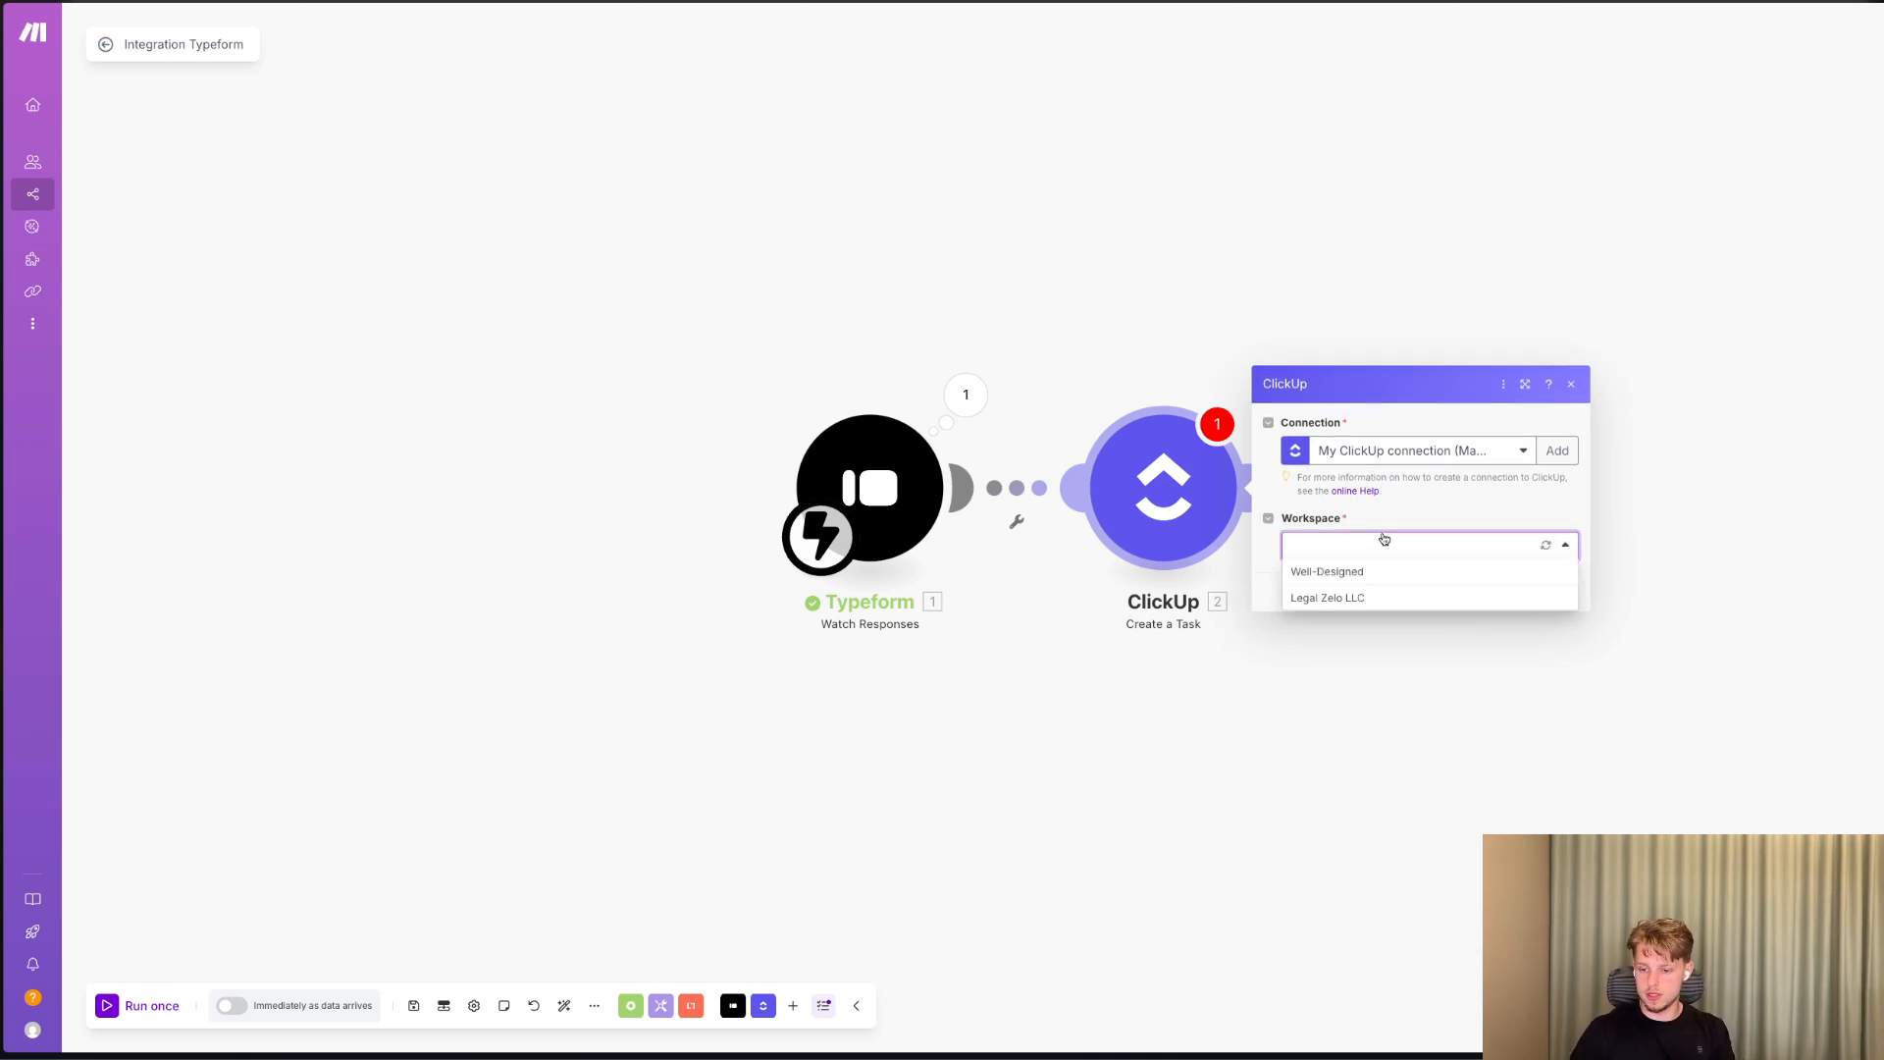
pyautogui.click(1288, 576)
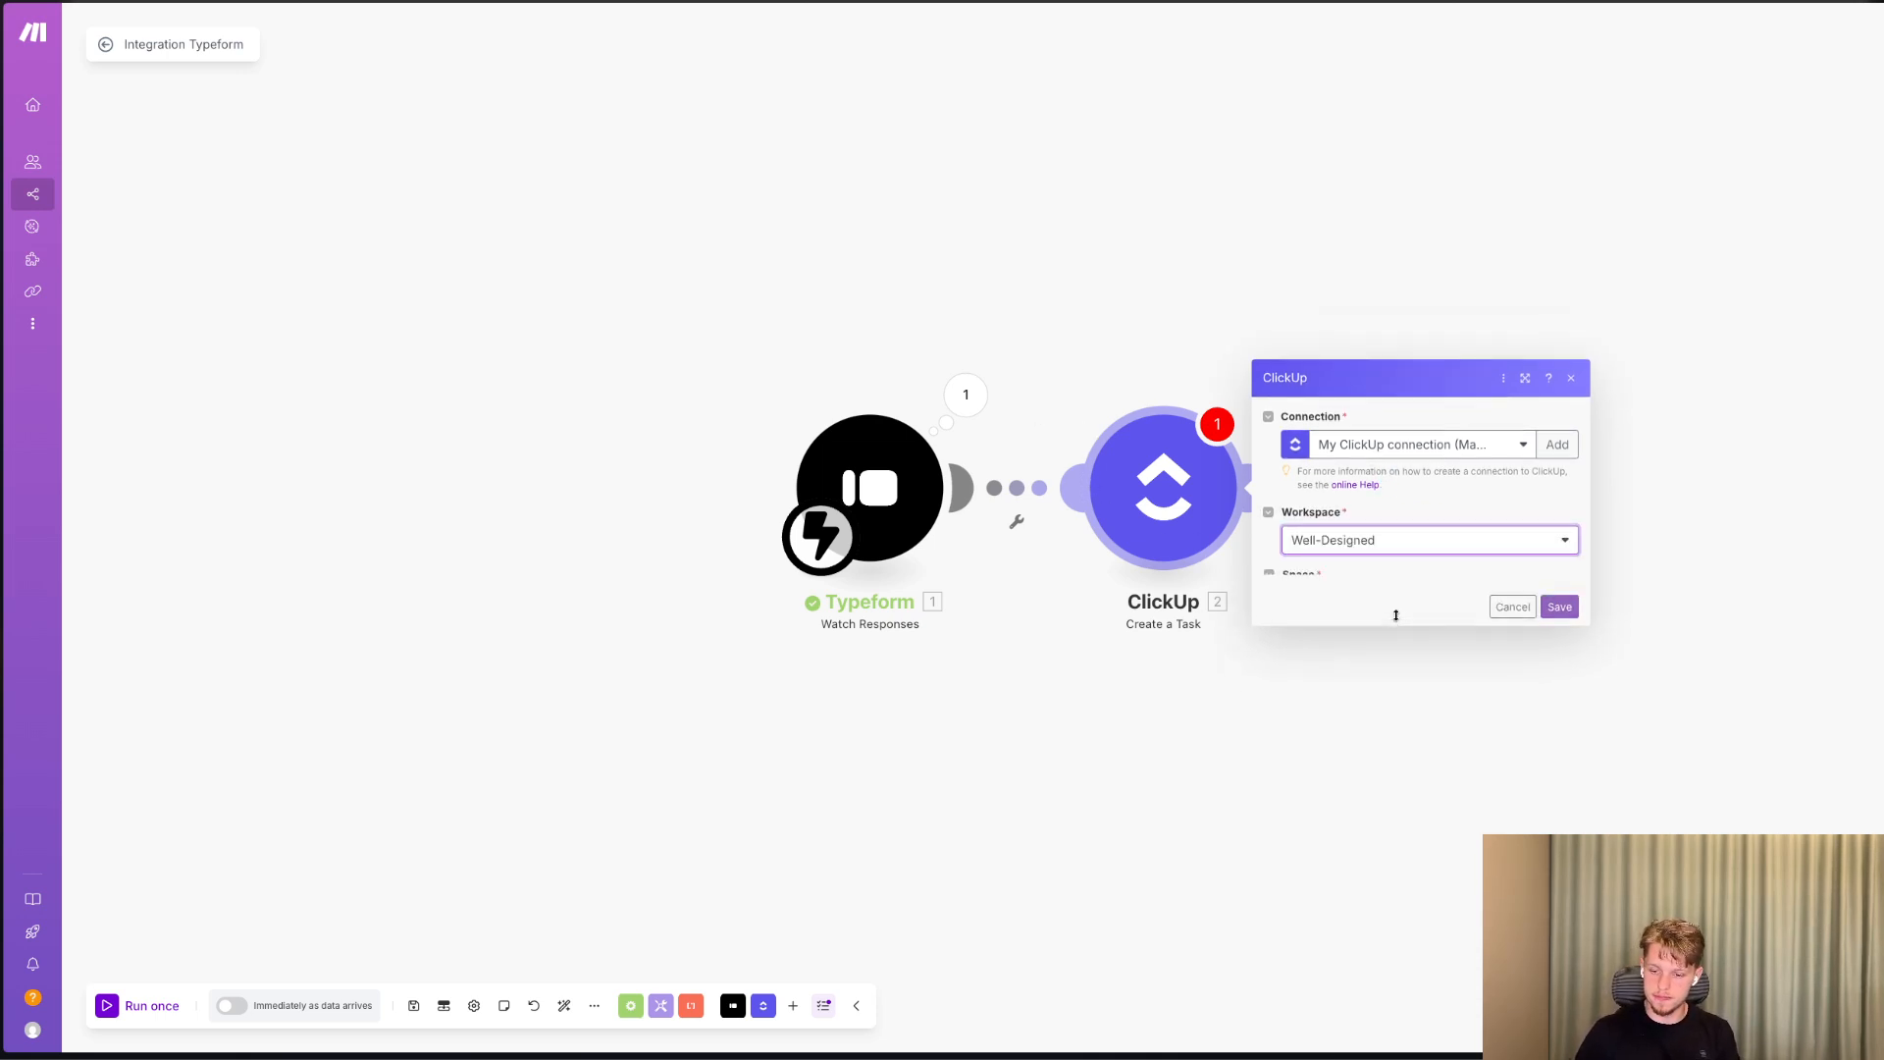
pyautogui.click(1357, 585)
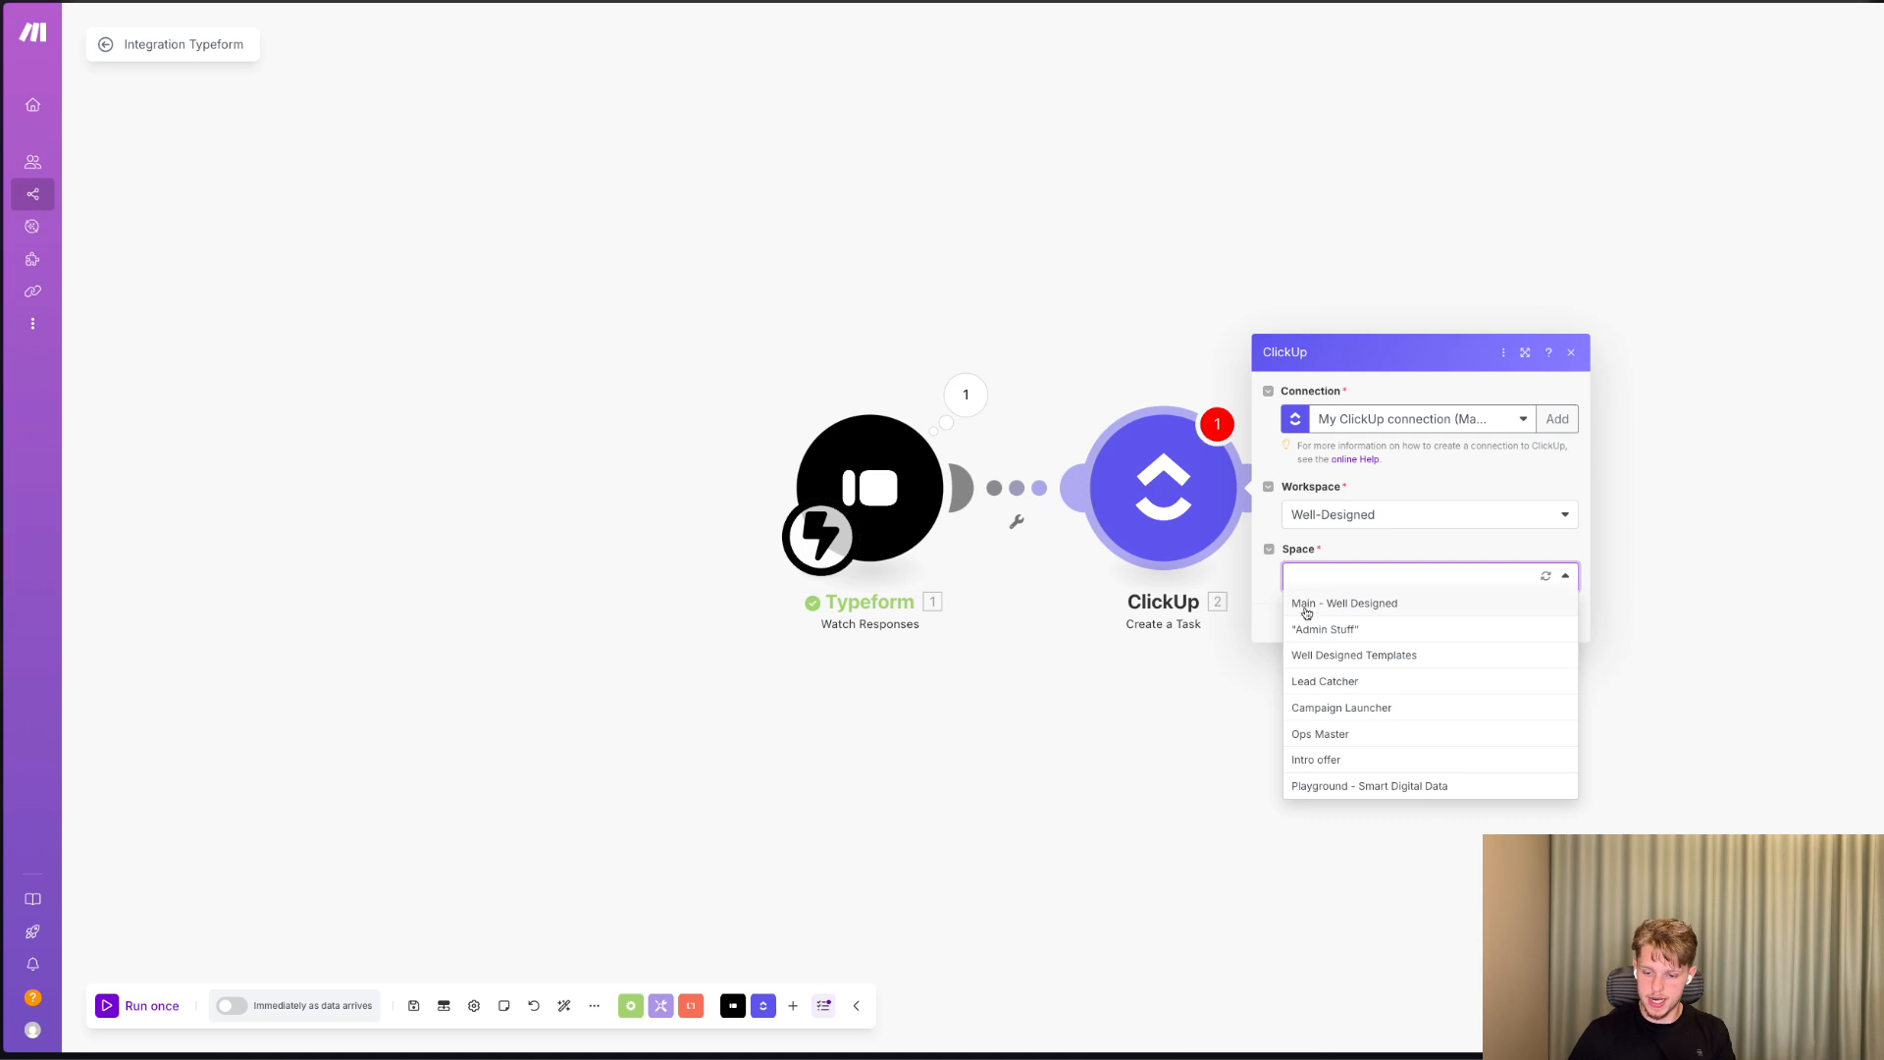
pyautogui.click(1363, 707)
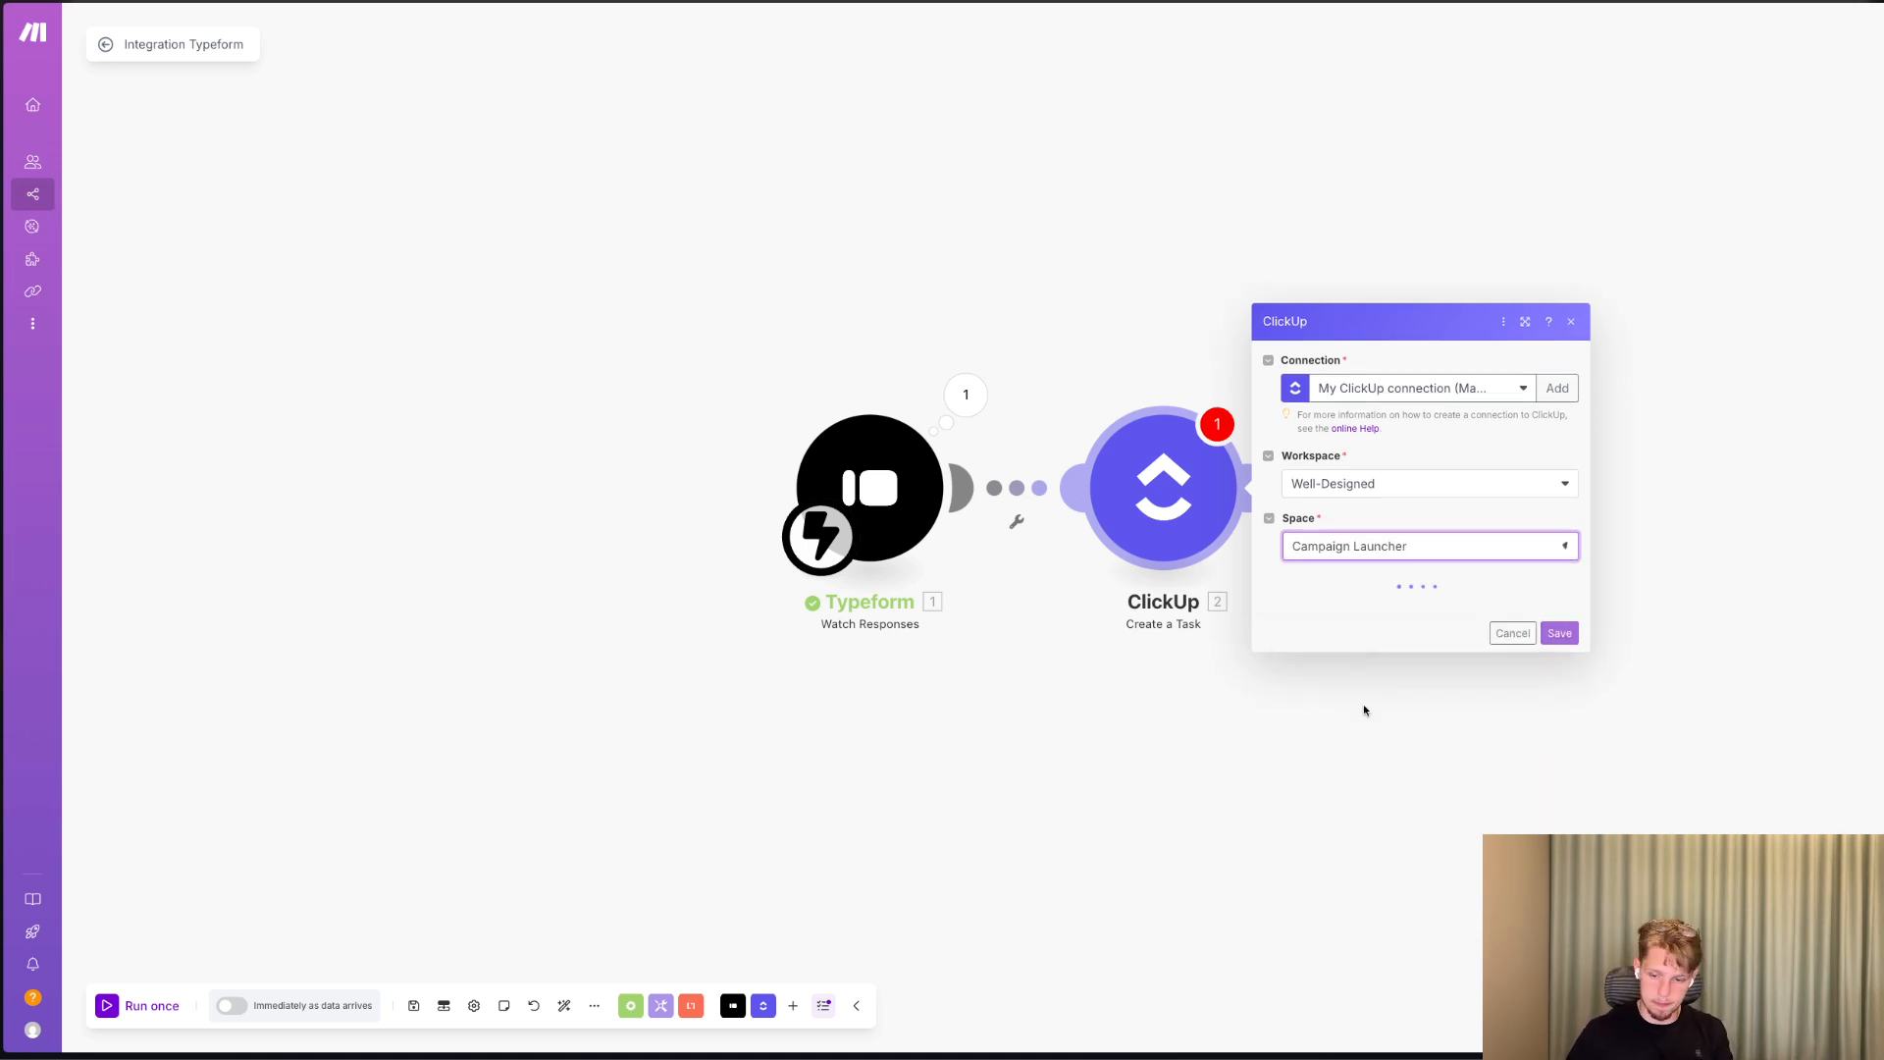
pyautogui.click(1338, 623)
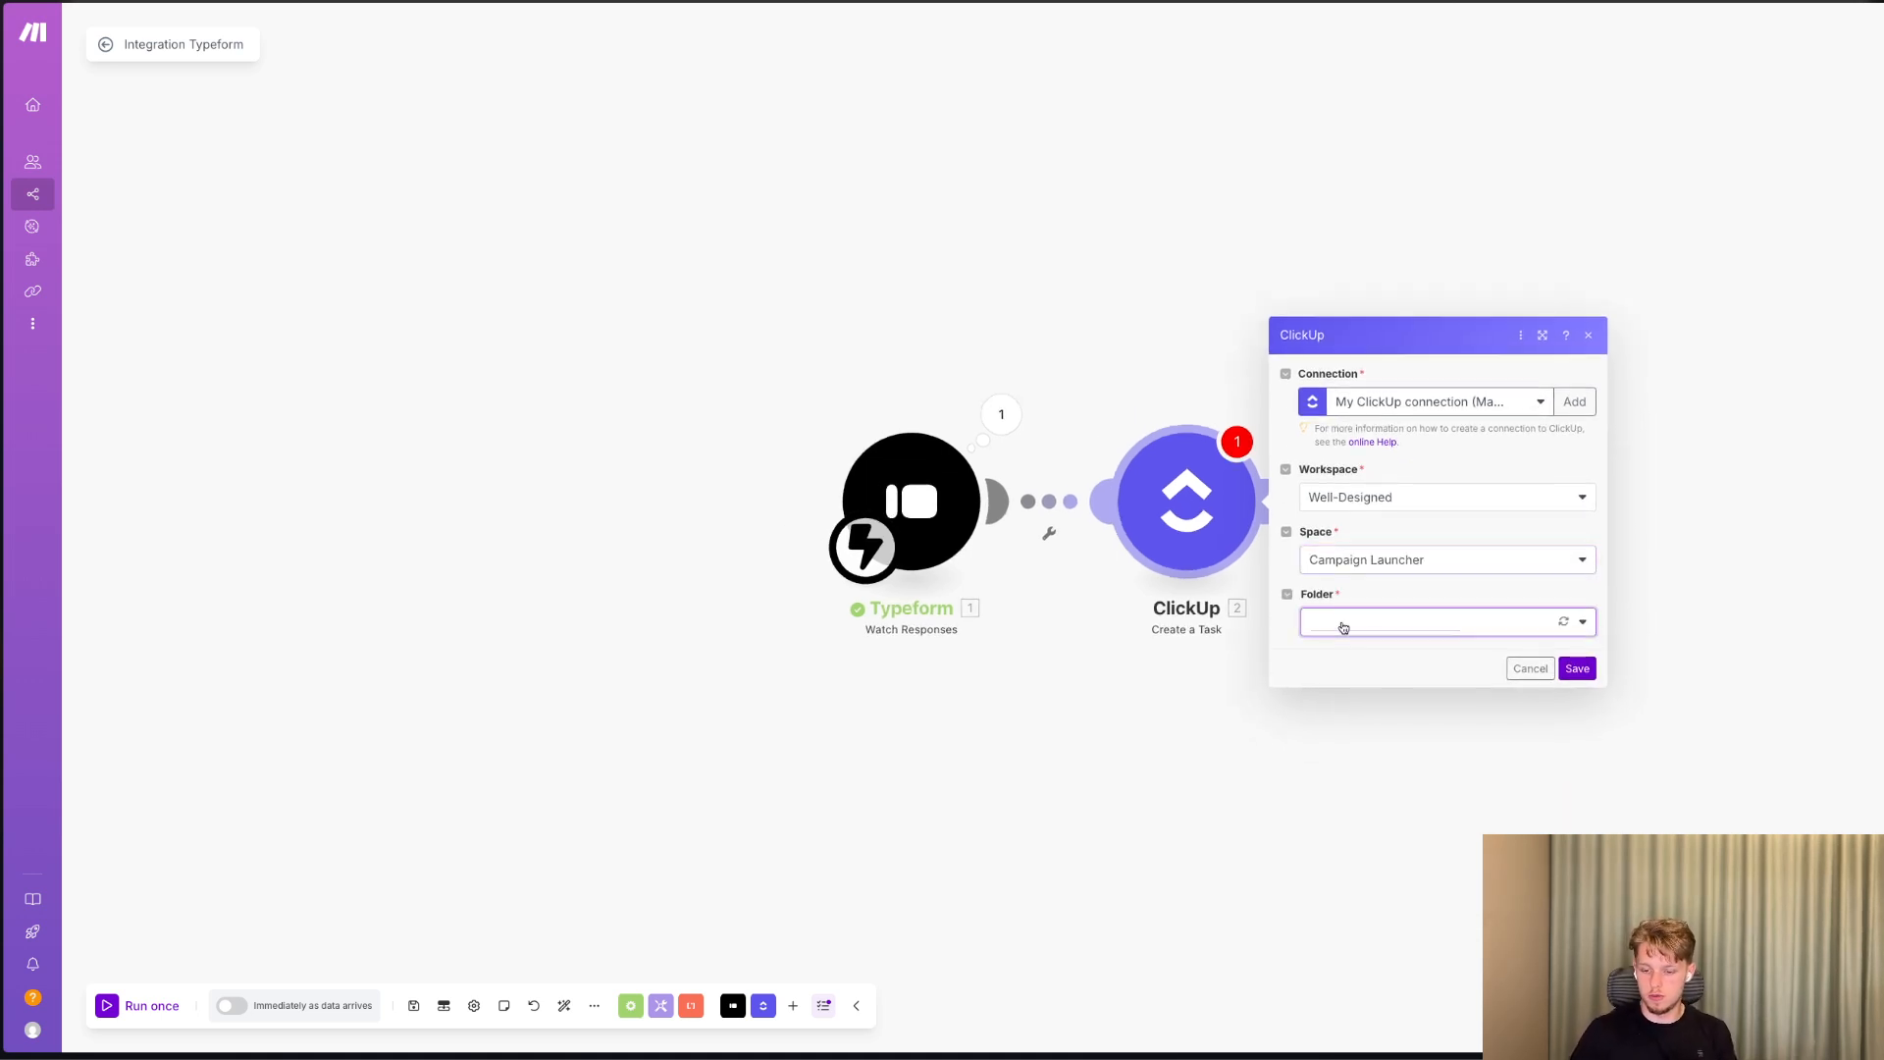
pyautogui.click(1369, 675)
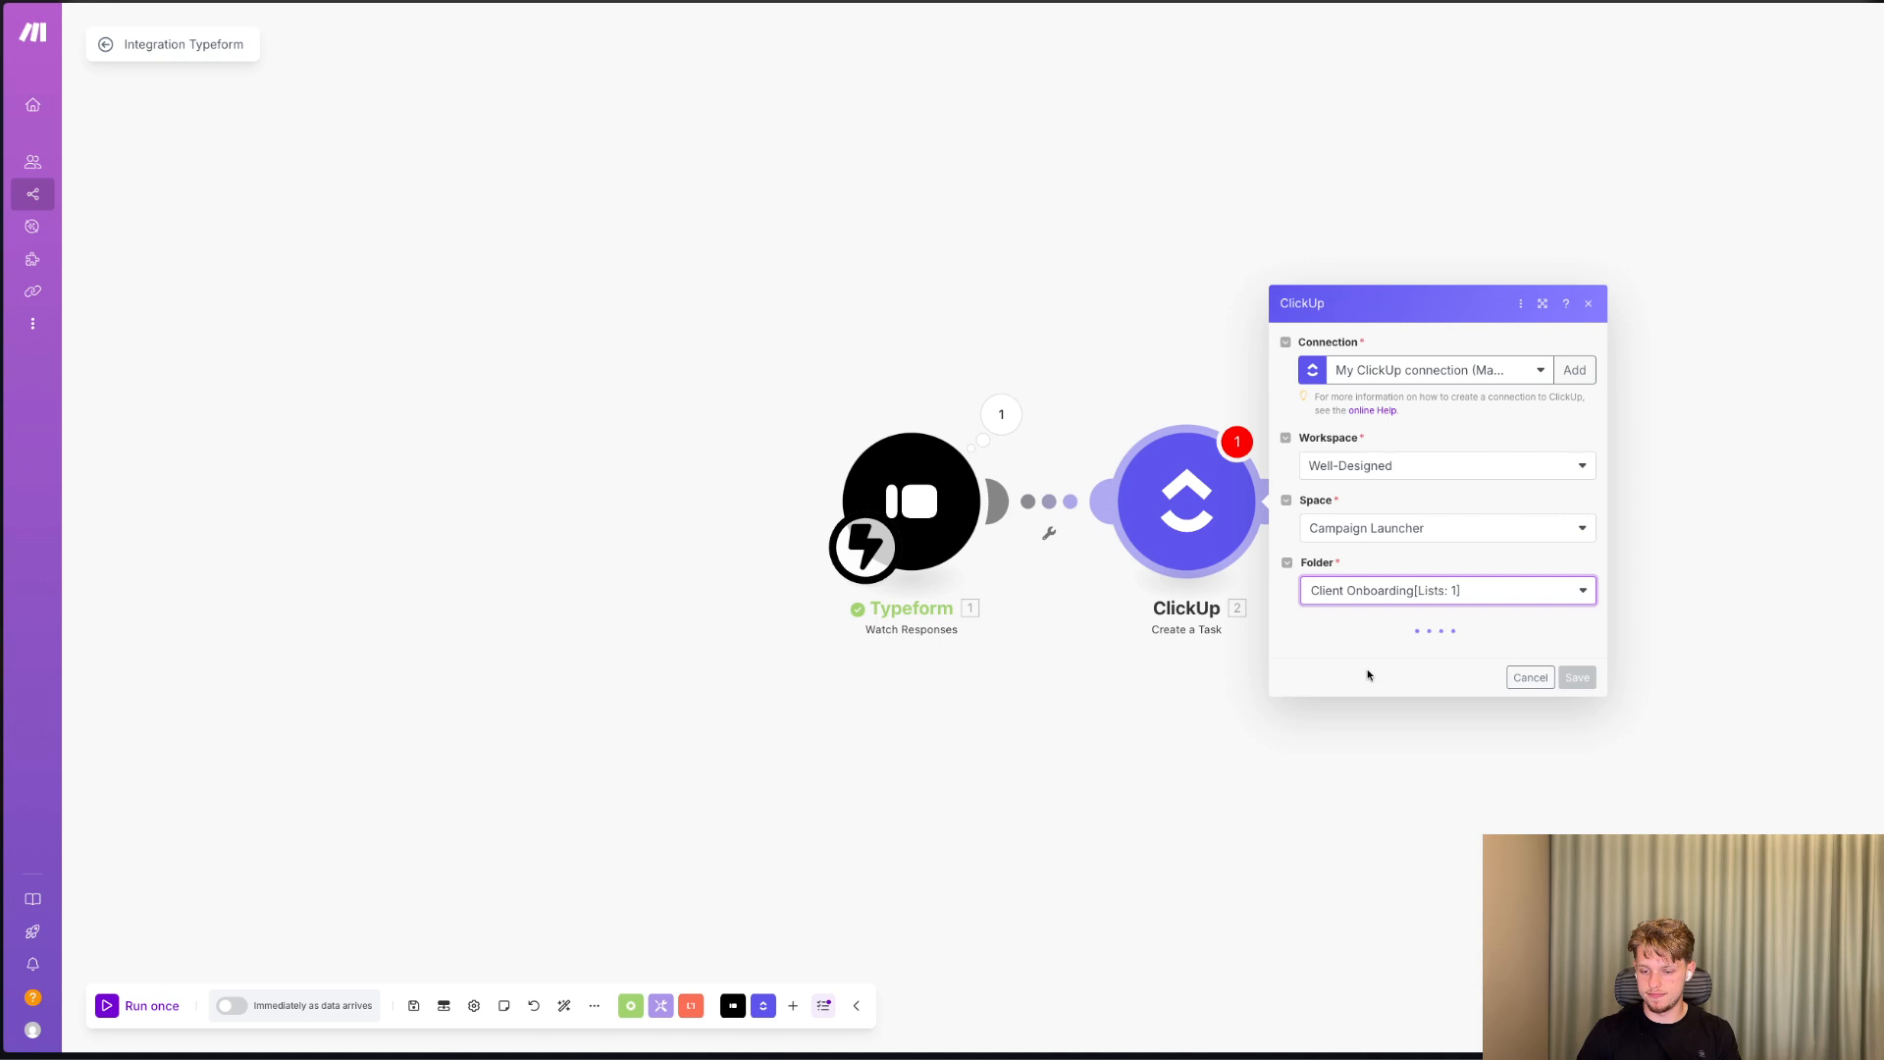
pyautogui.click(1344, 661)
pyautogui.click(1354, 677)
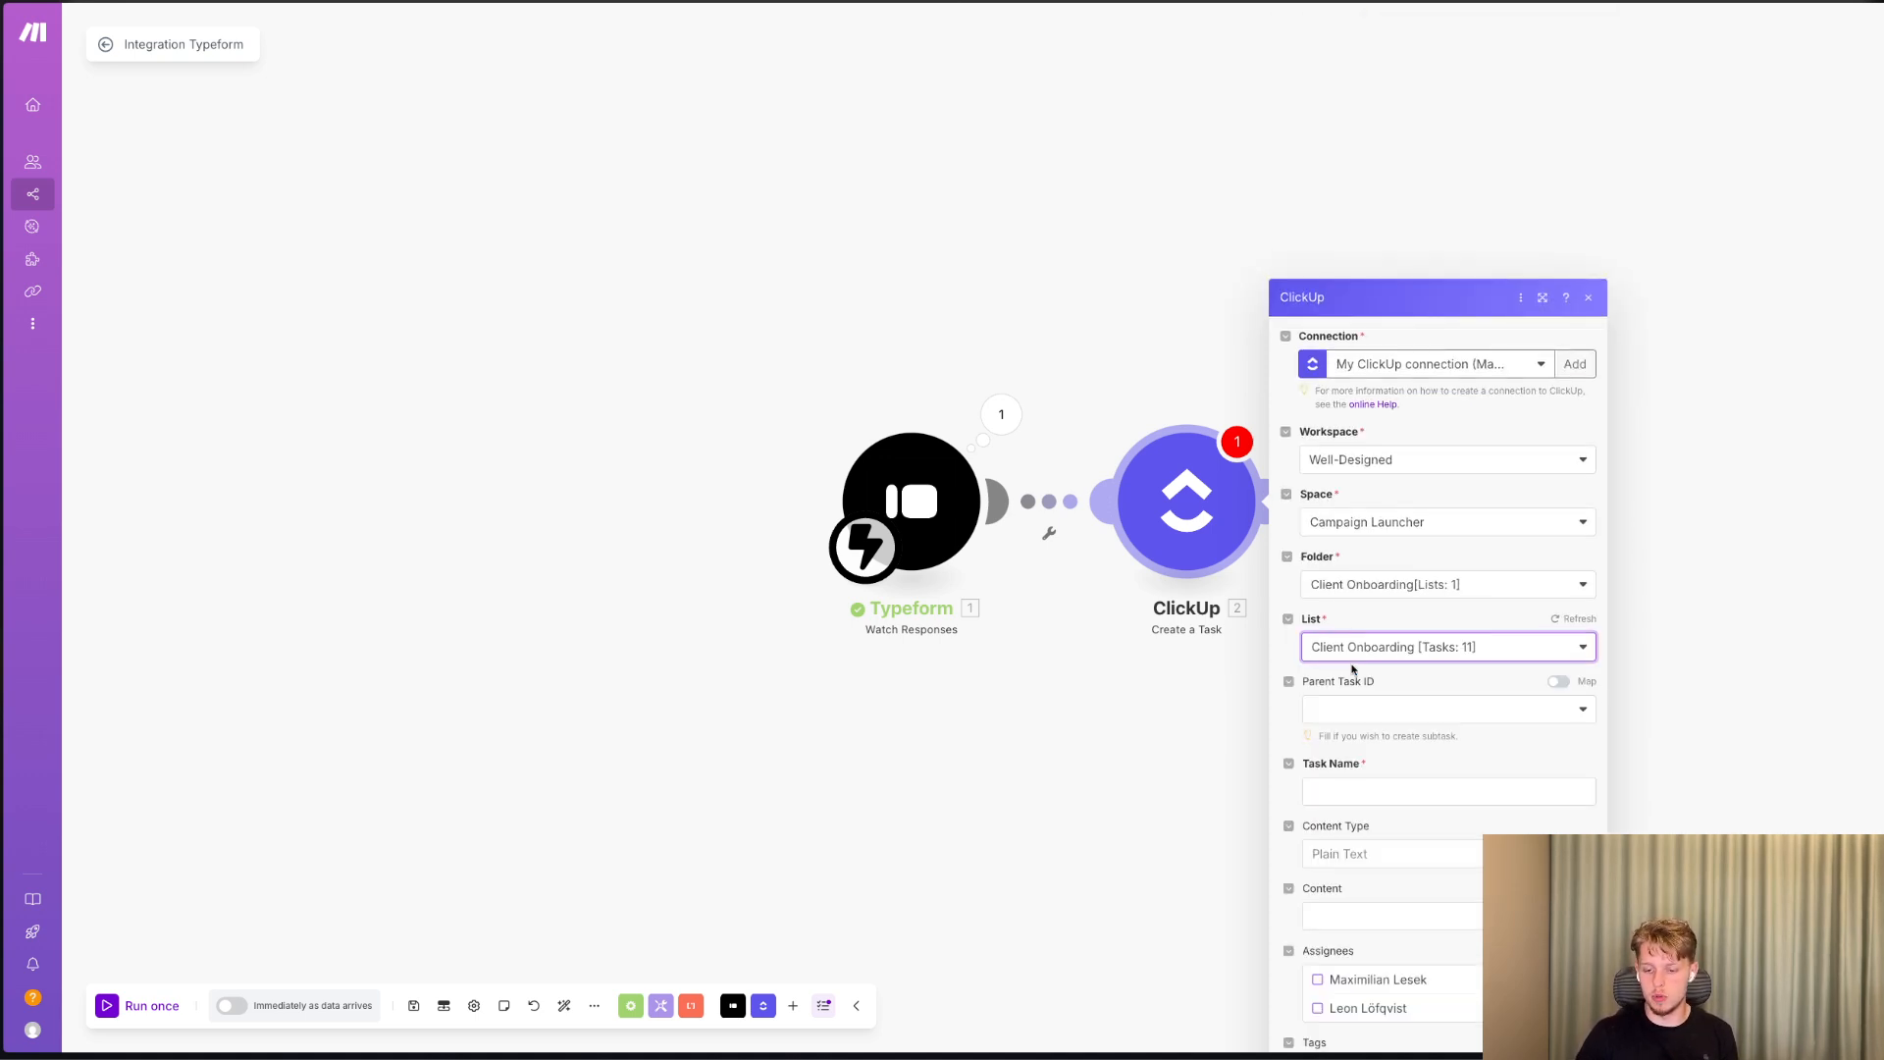
# Map the company answer from the Typeform response to the ClickUp task name.
pyautogui.click(1364, 526)
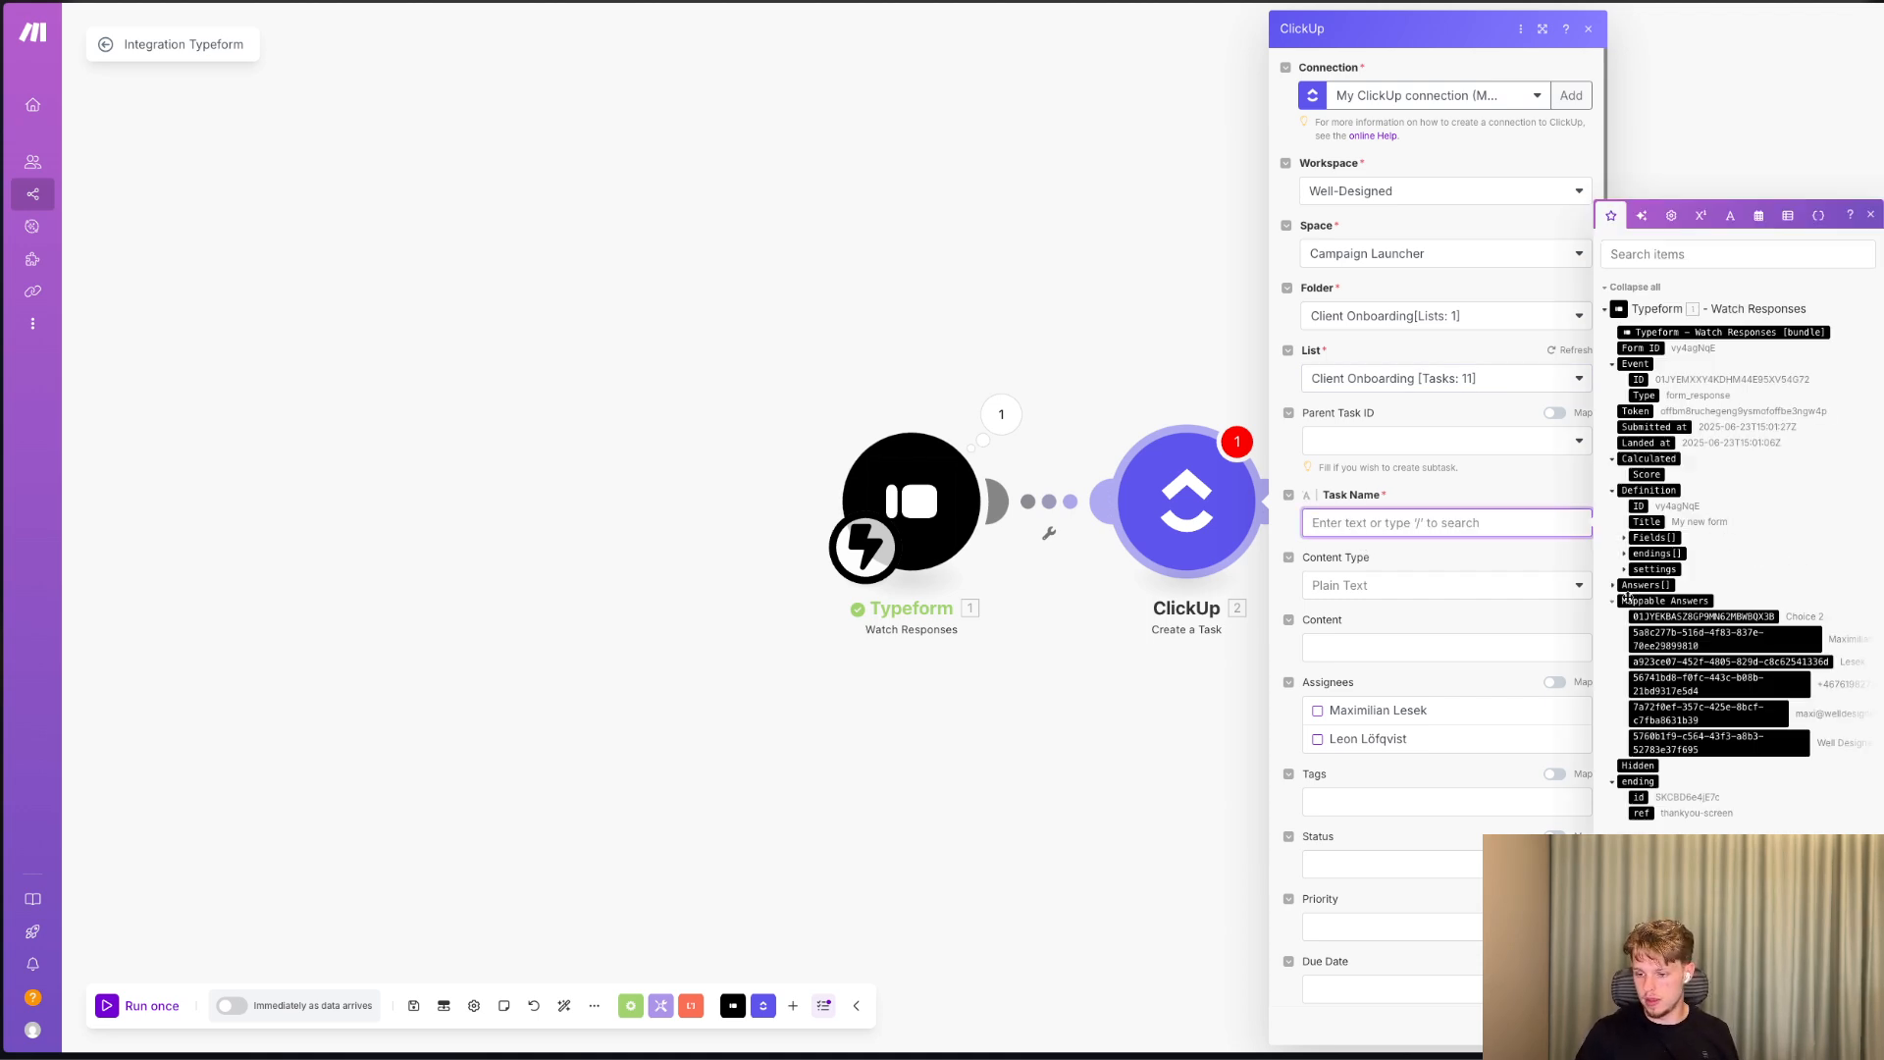
pyautogui.click(1756, 743)
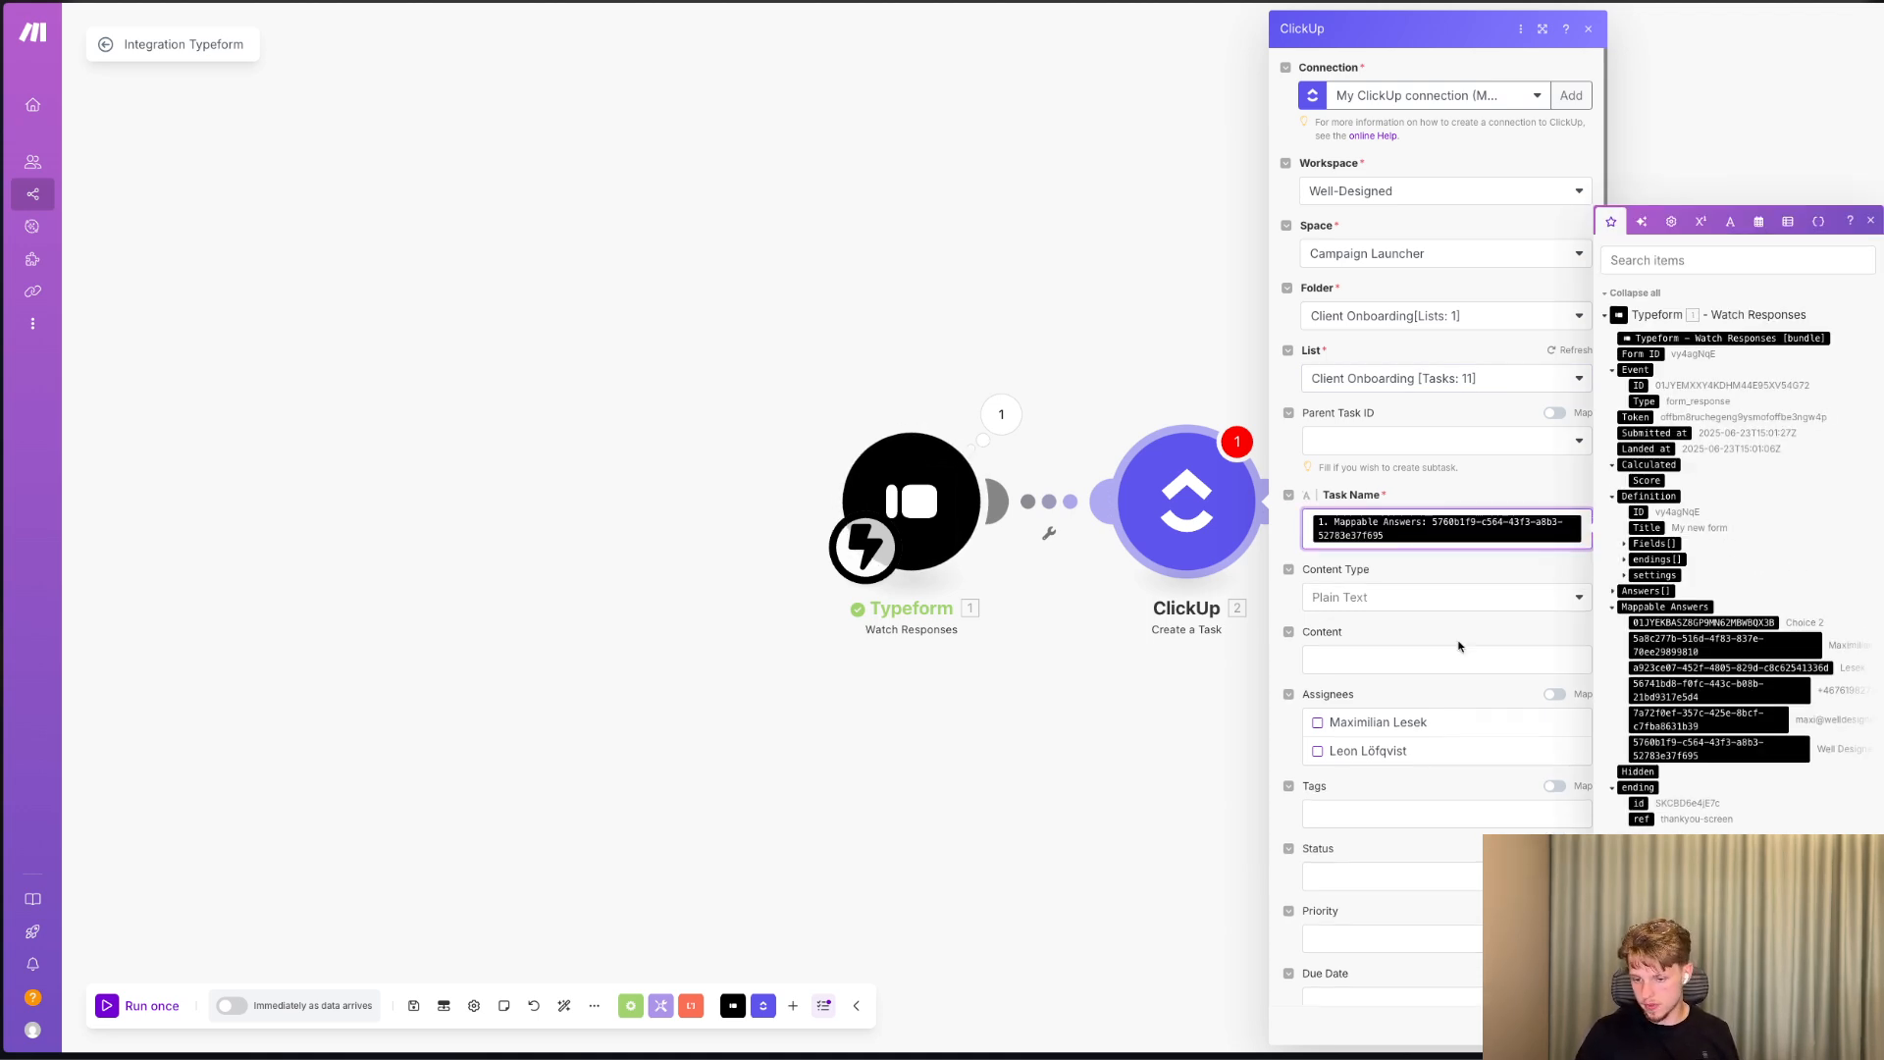
pyautogui.click(1407, 596)
pyautogui.click(1389, 657)
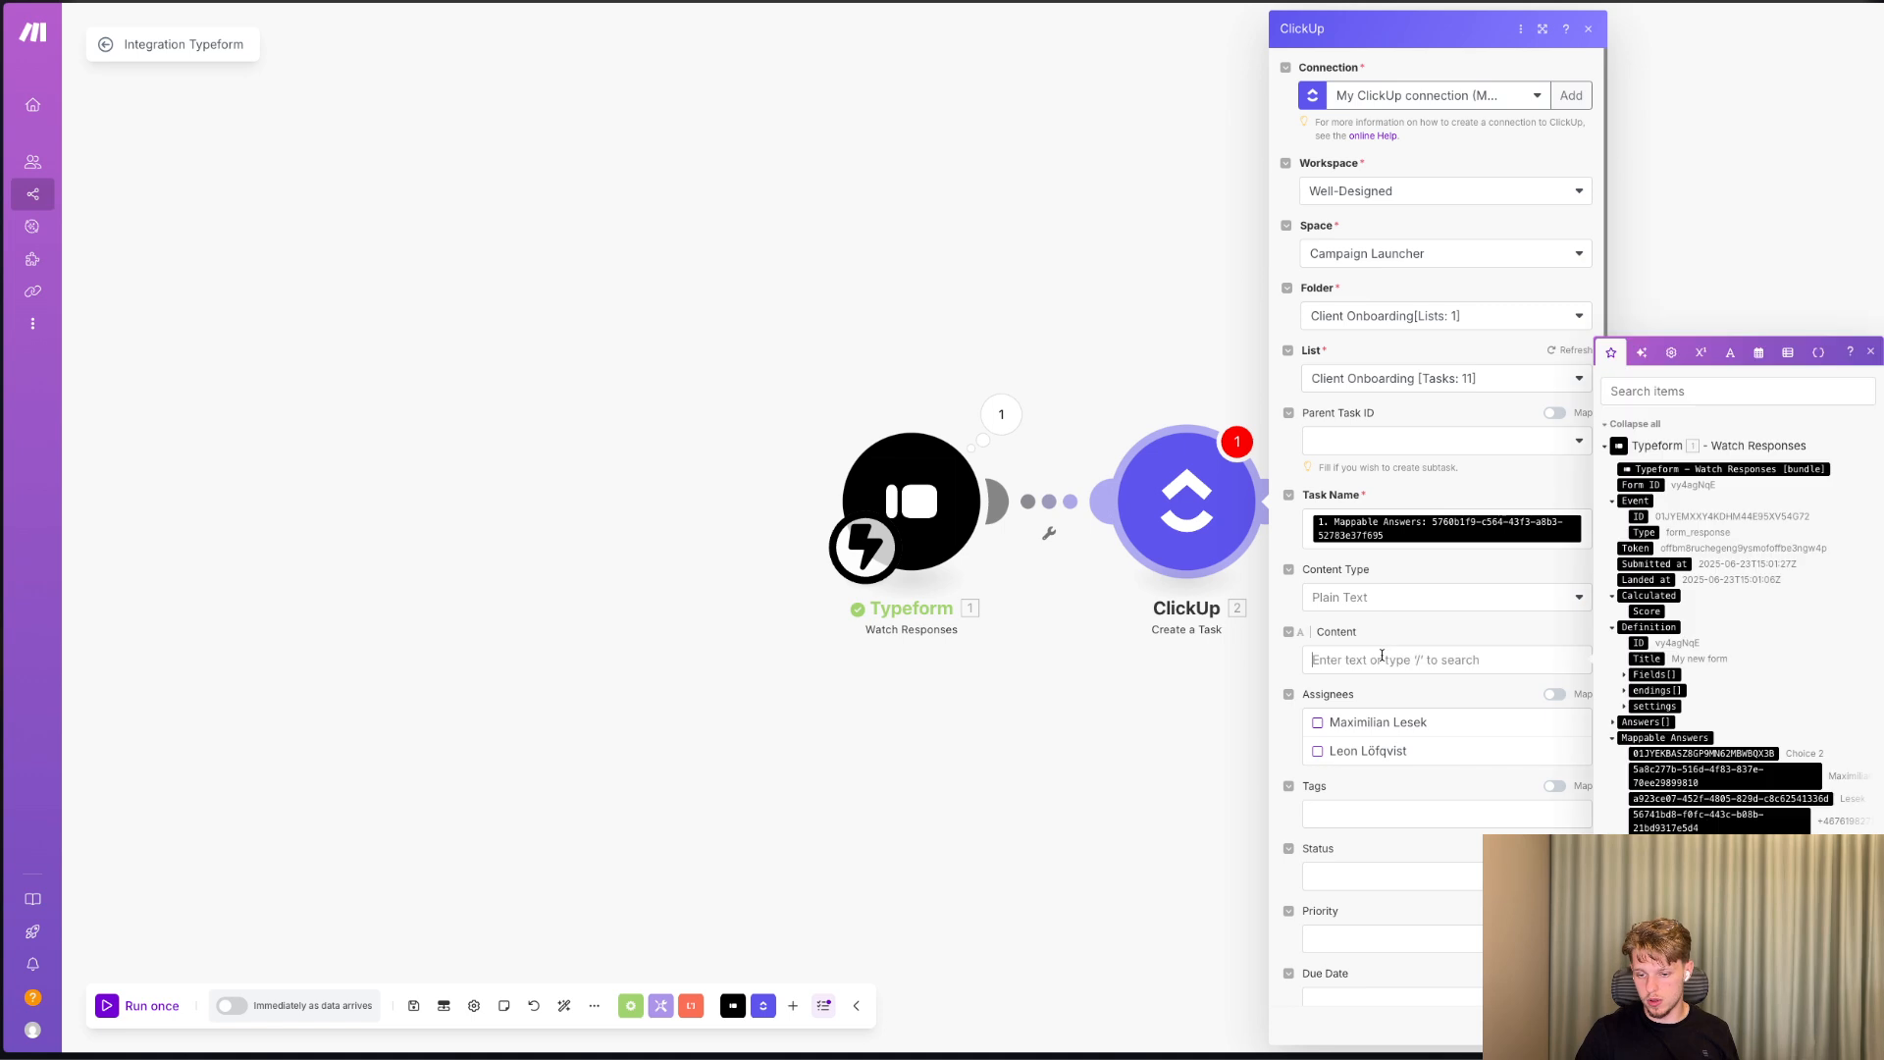
# Assign the ClickUp task to the first listed team member.
pyautogui.scroll(-1, 1389, 658)
pyautogui.click(1317, 593)
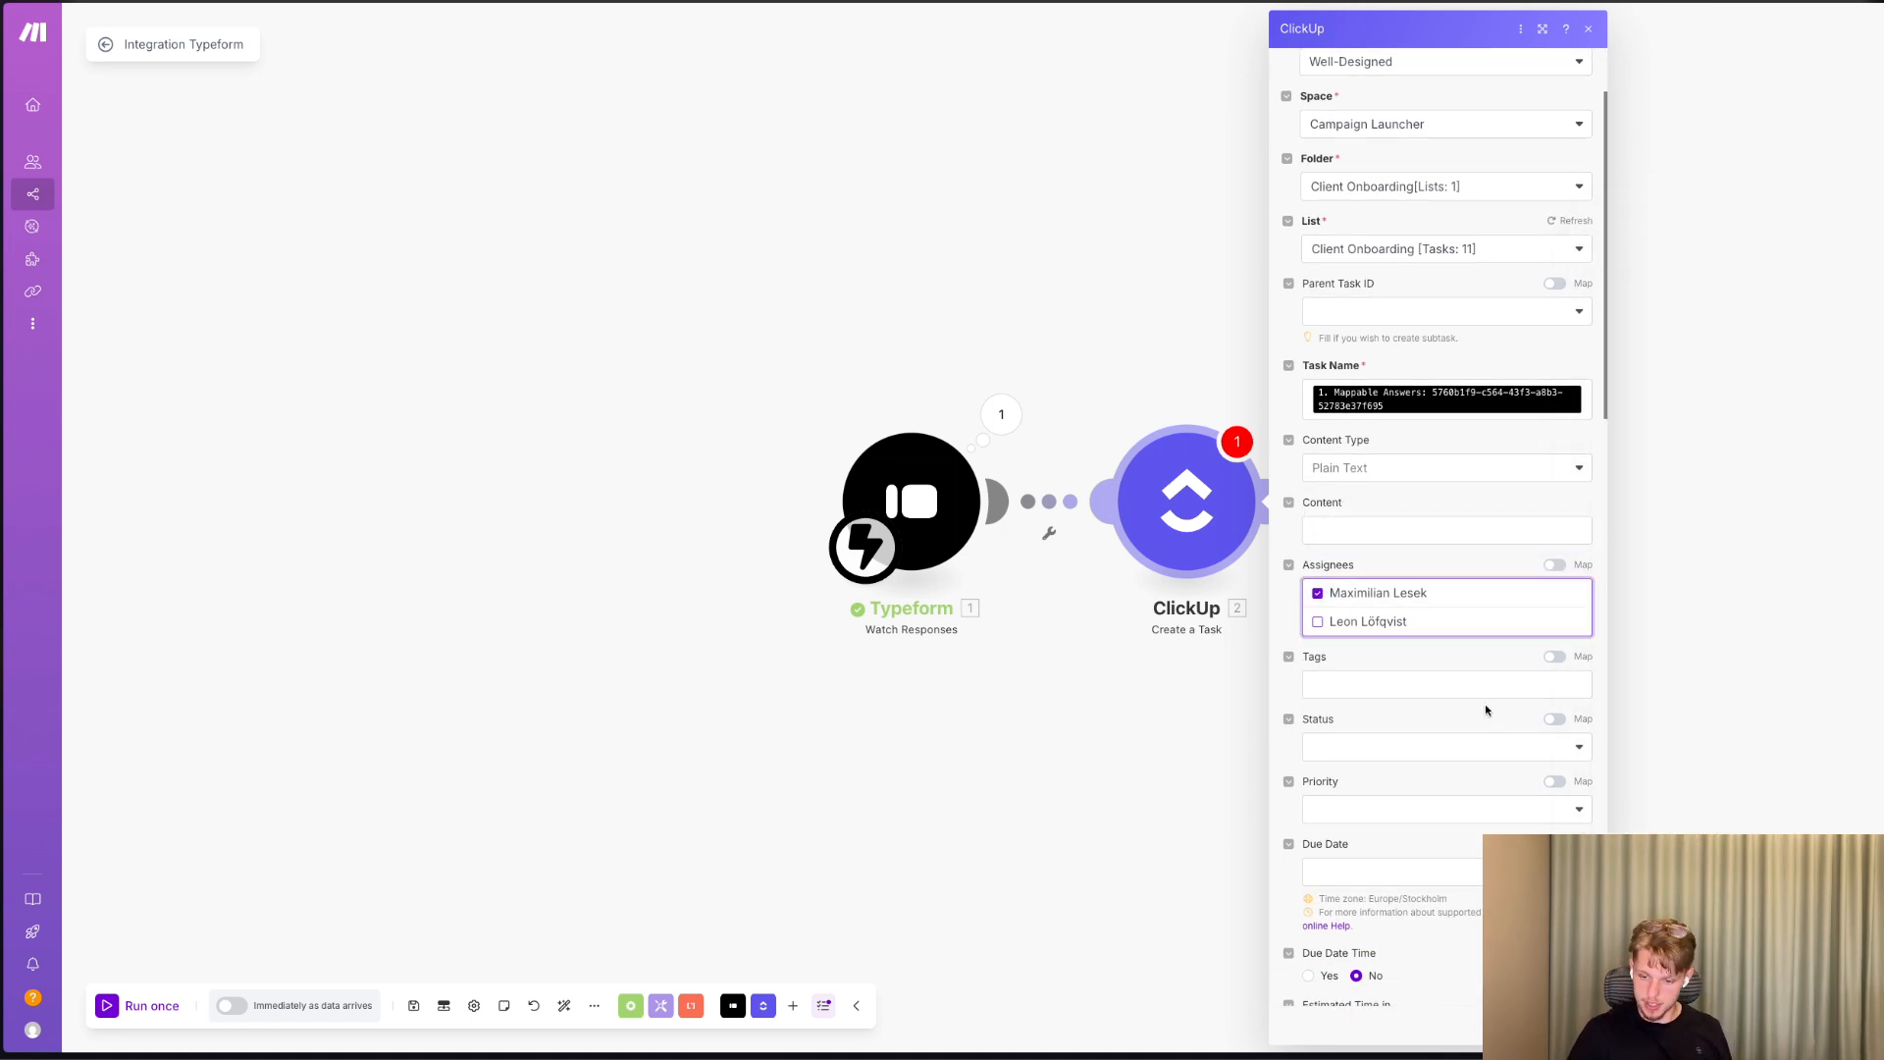
pyautogui.click(1460, 686)
# Set the task's status to "waiting on info" and its priority to Normal.
pyautogui.scroll(-1, 1413, 707)
pyautogui.click(1385, 687)
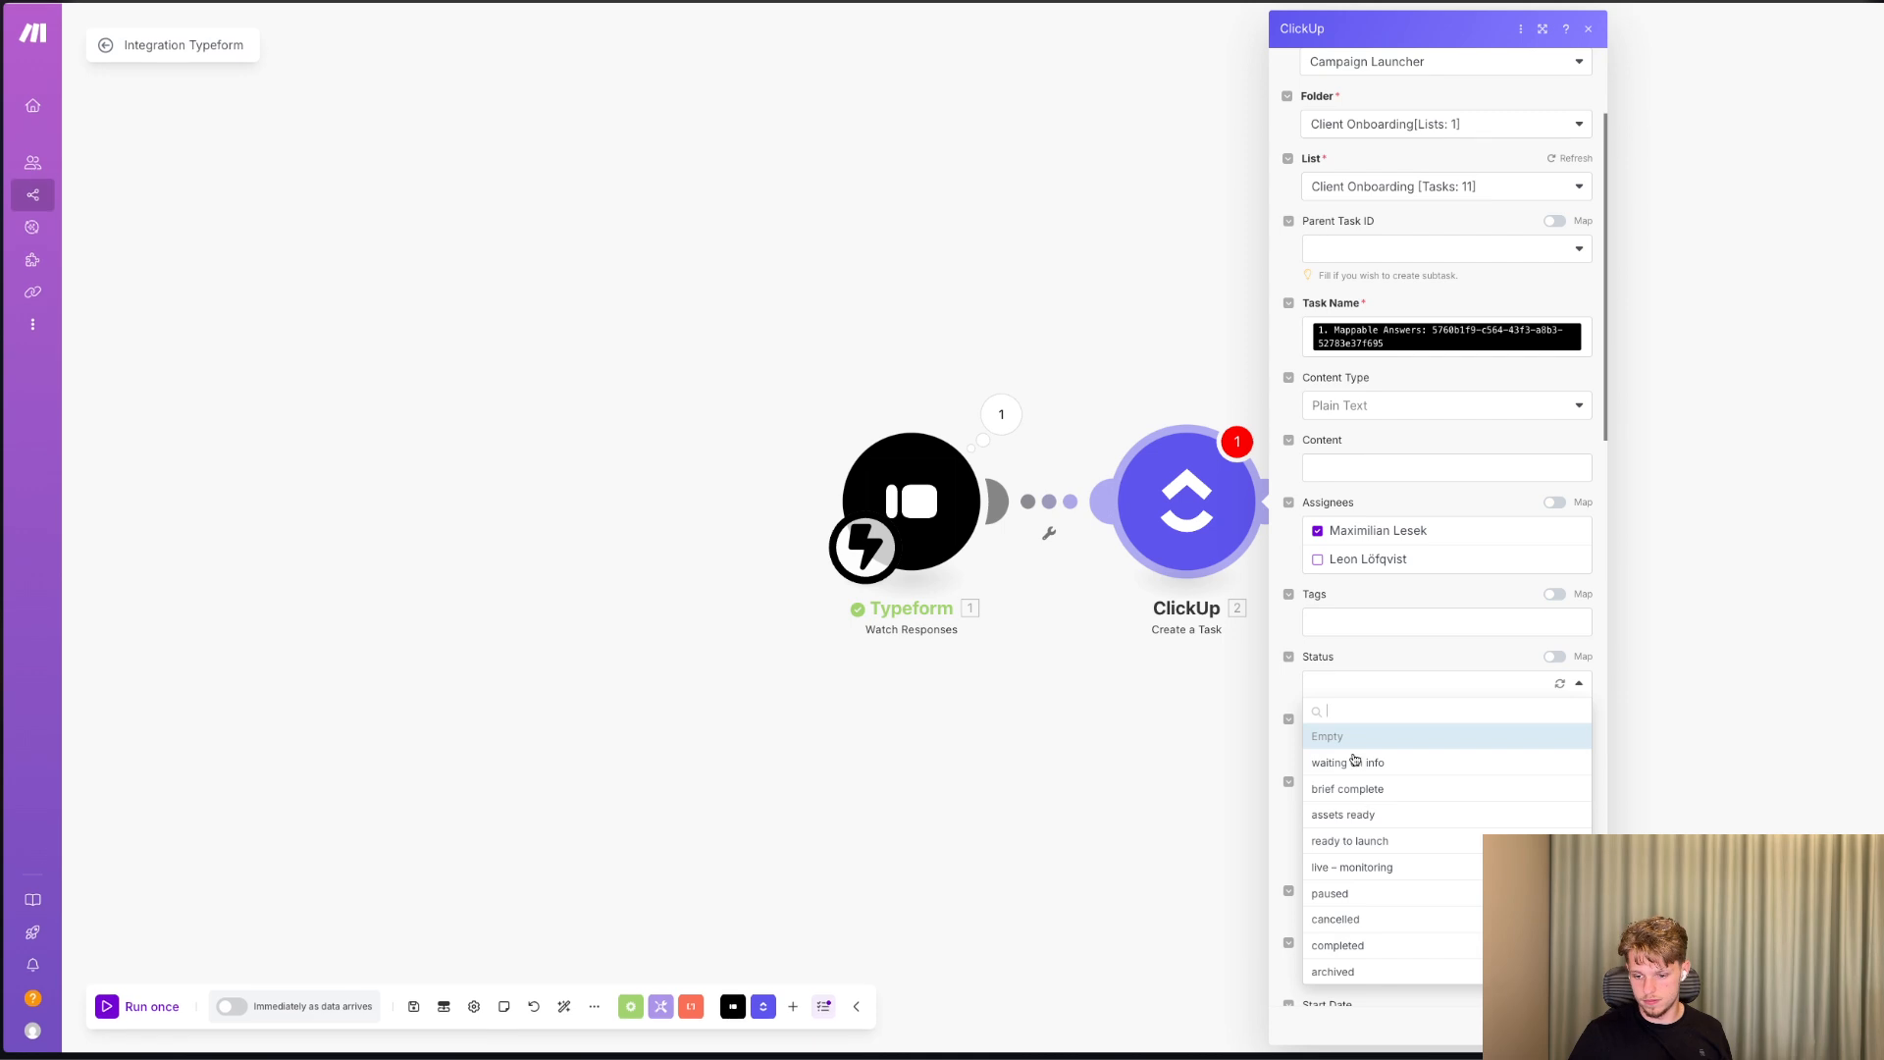
pyautogui.click(1356, 762)
pyautogui.scroll(-1, 1356, 756)
pyautogui.click(1369, 715)
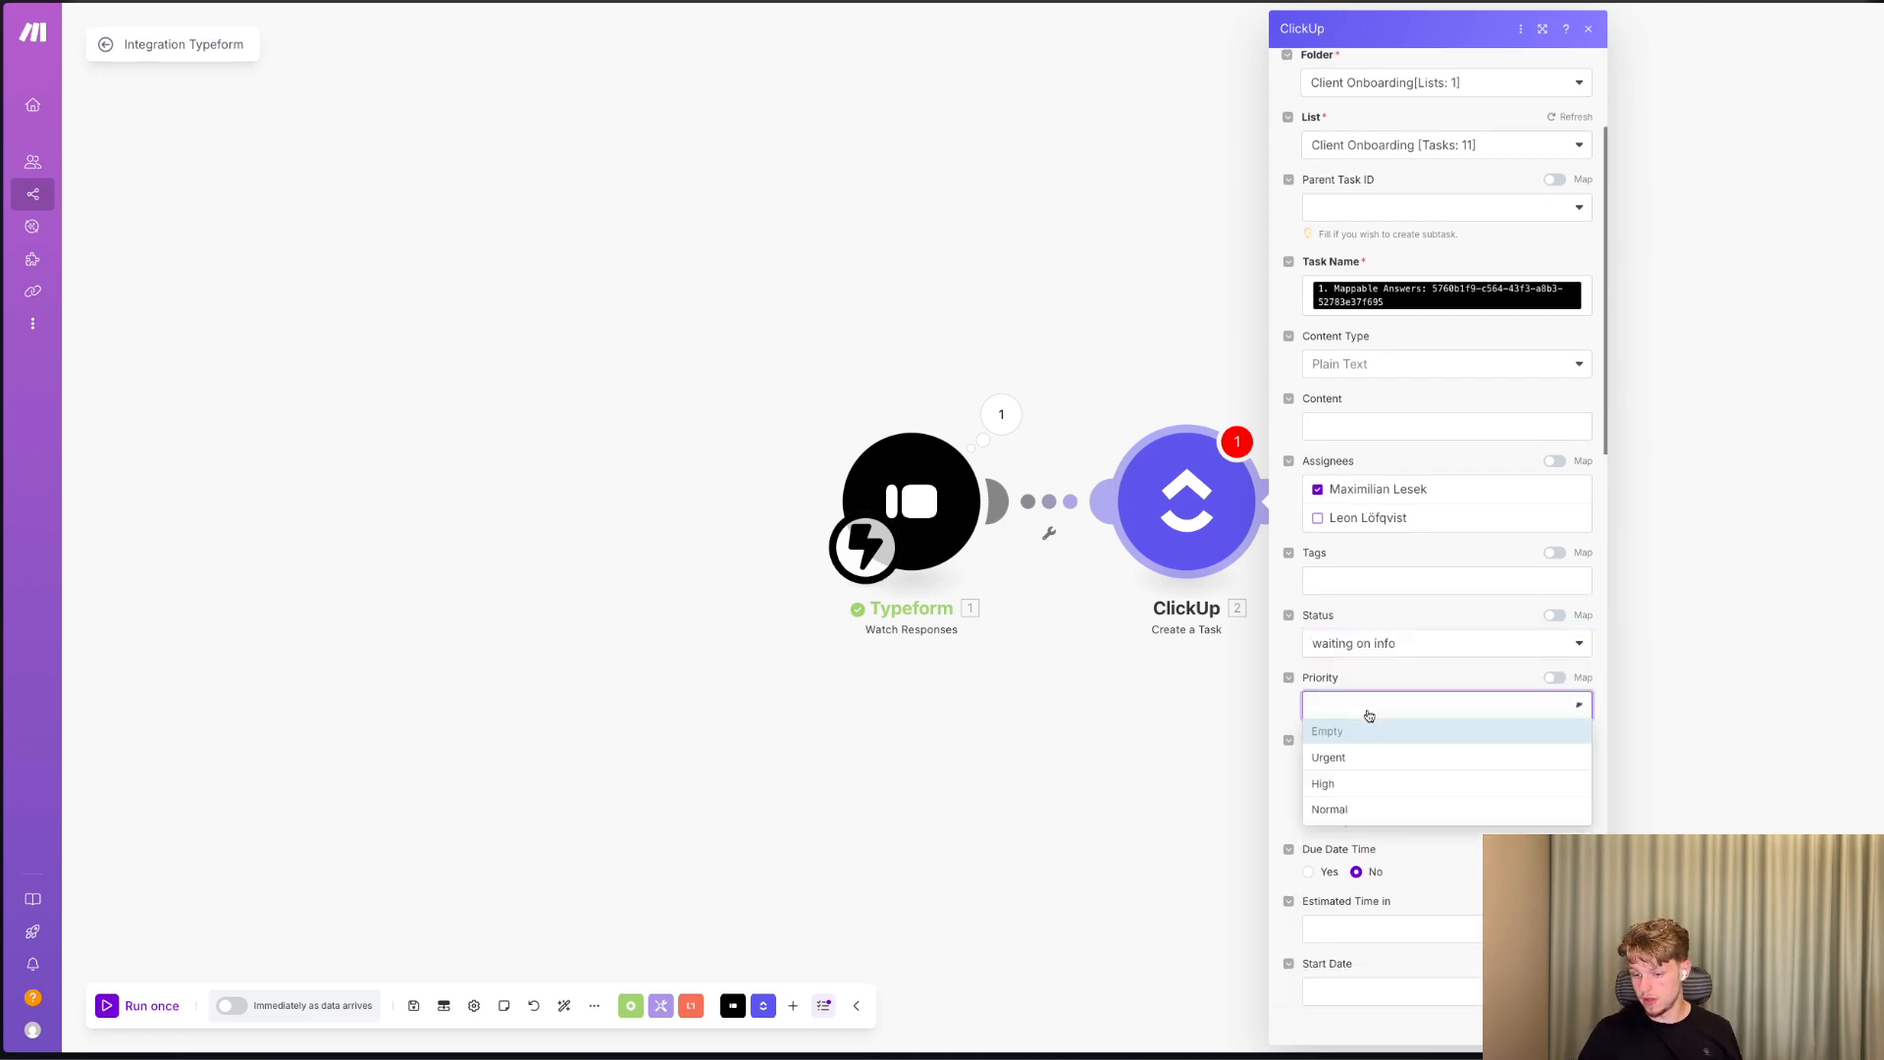
pyautogui.click(1331, 810)
pyautogui.scroll(-4, 1352, 763)
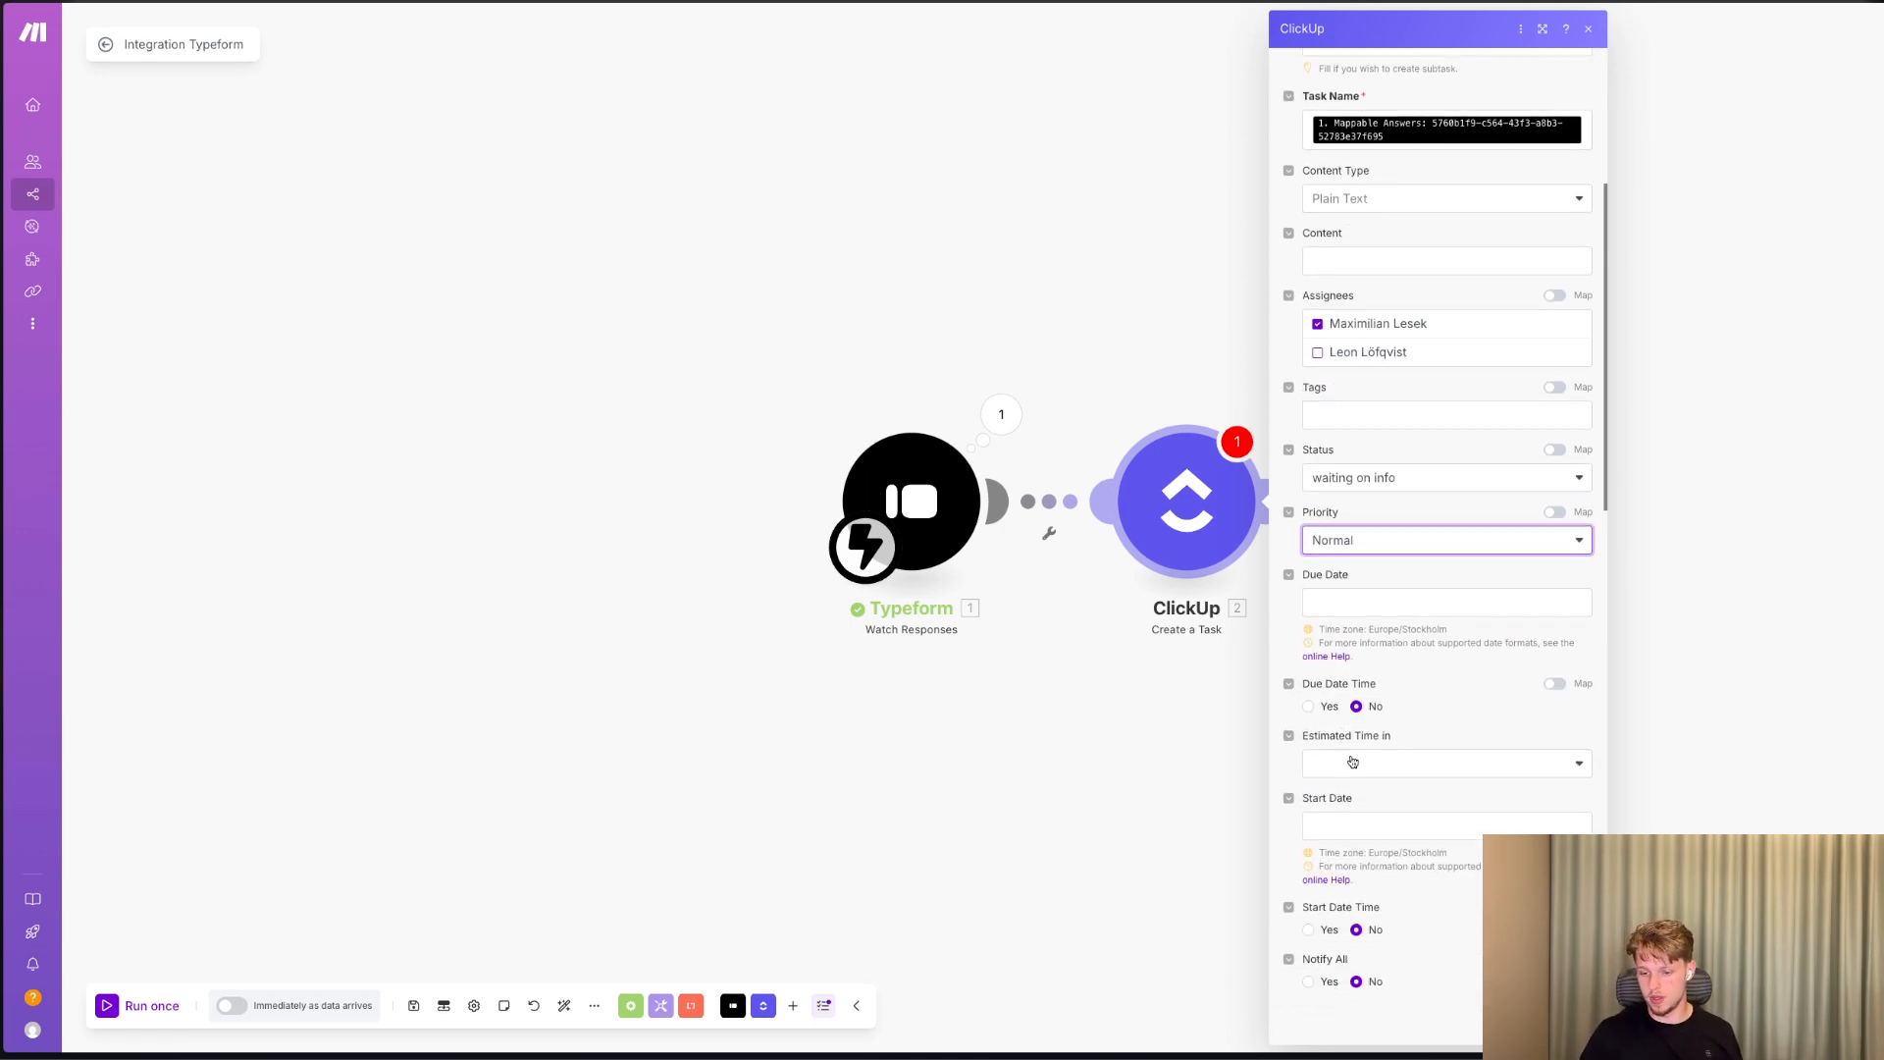
# Set the ClickUp task's due date to three days from the current time with the formula addDays(now; 3).
pyautogui.click(1423, 603)
pyautogui.click(1642, 295)
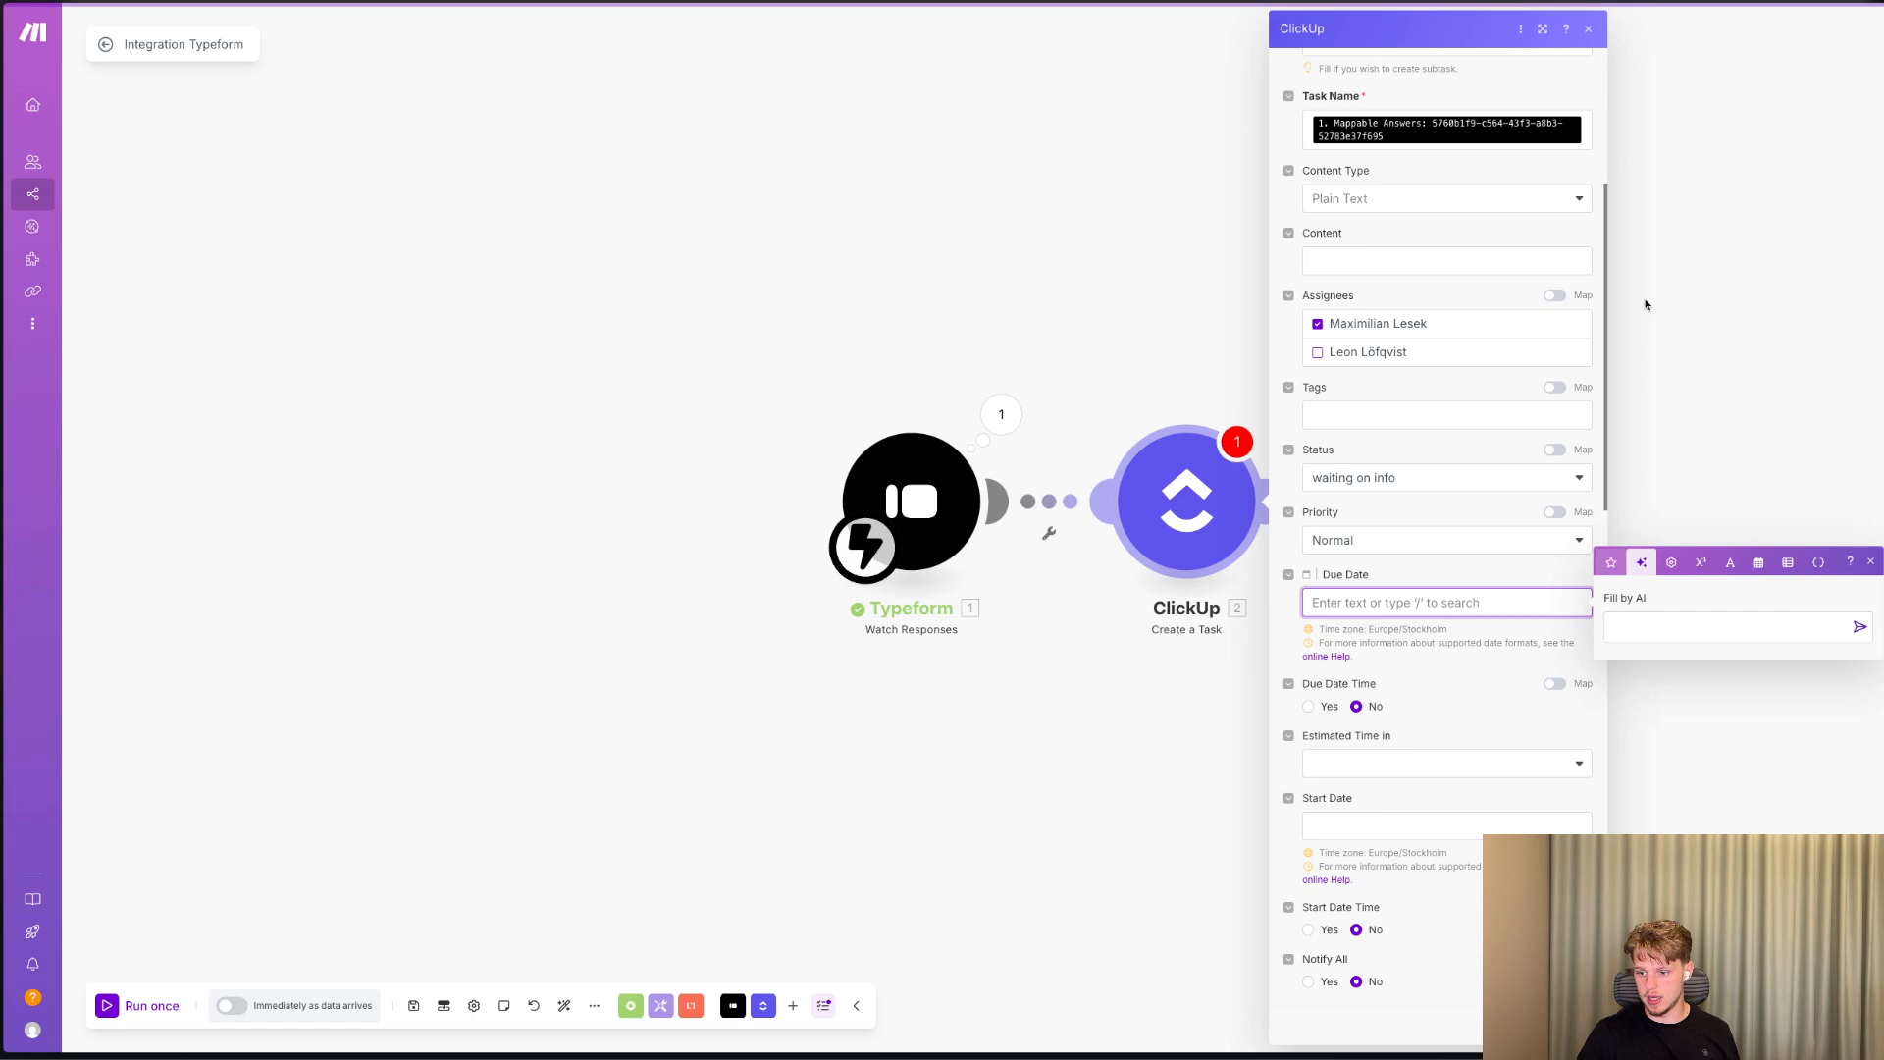
pyautogui.click(1759, 543)
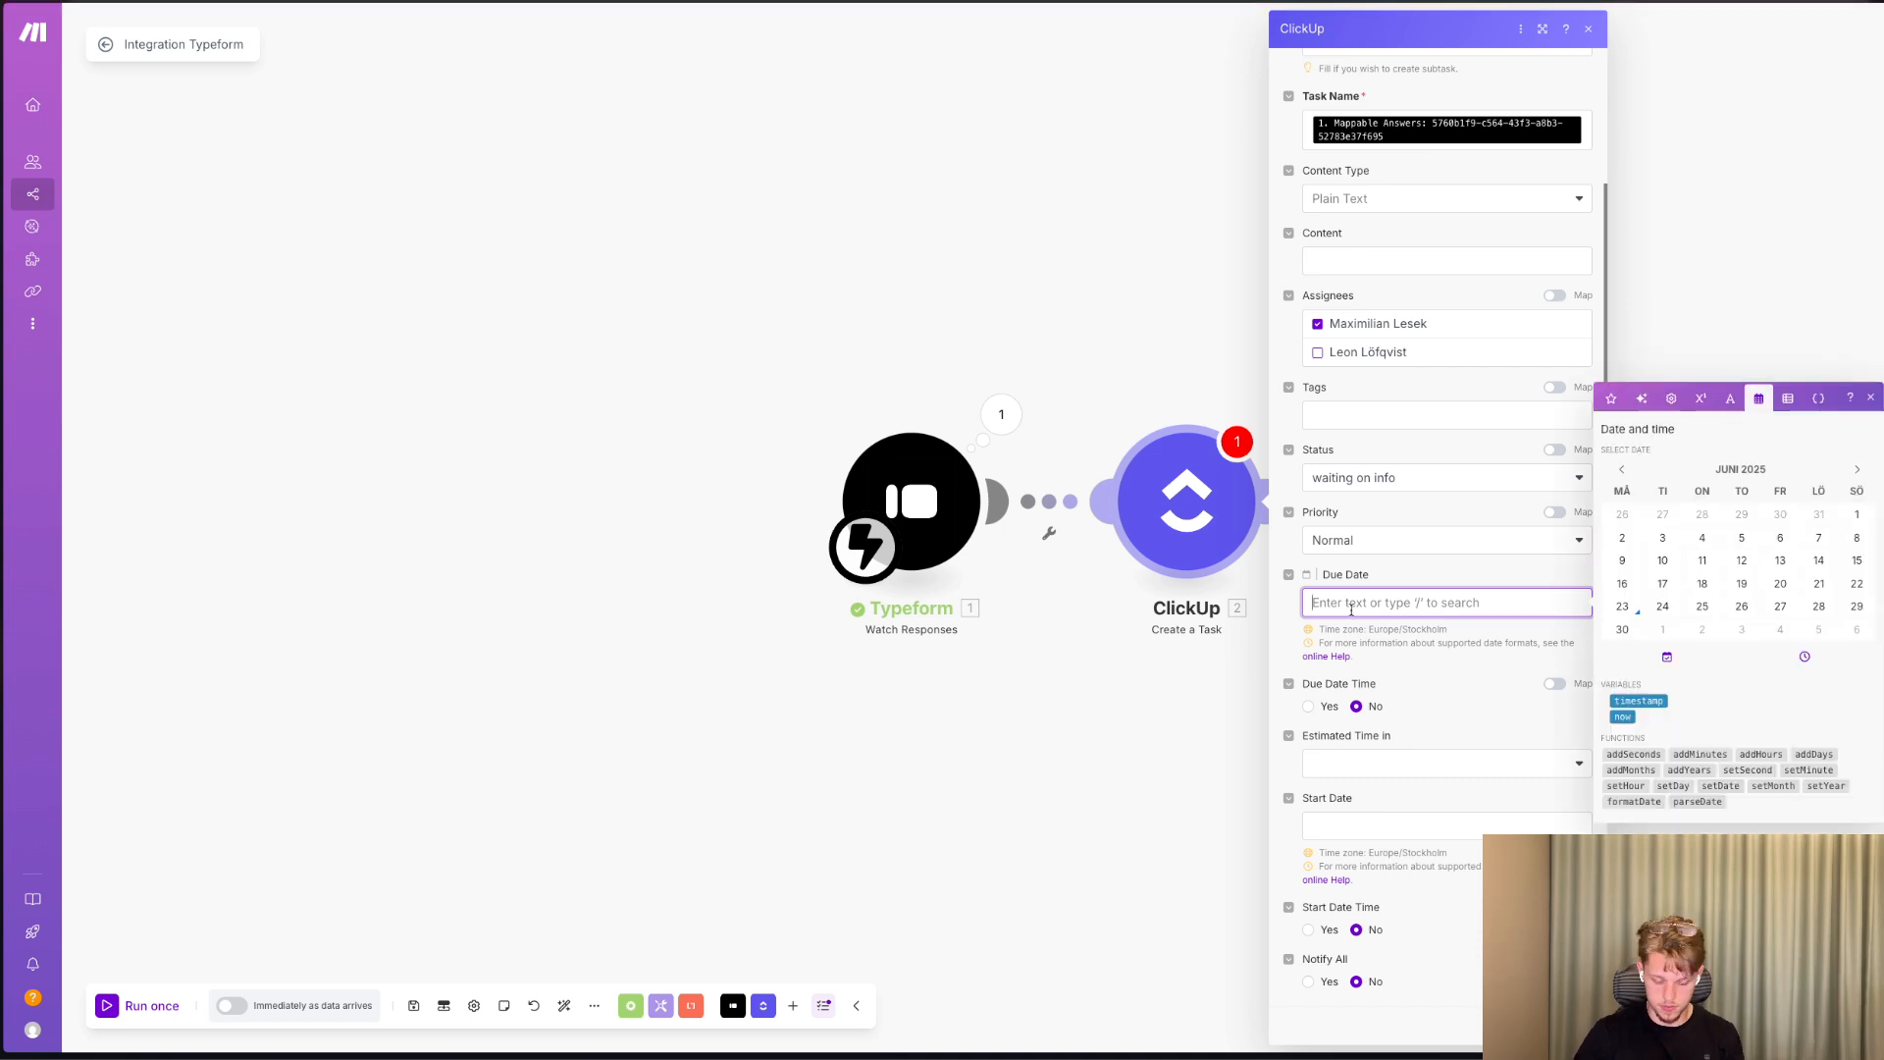
pyautogui.write('addDays(')
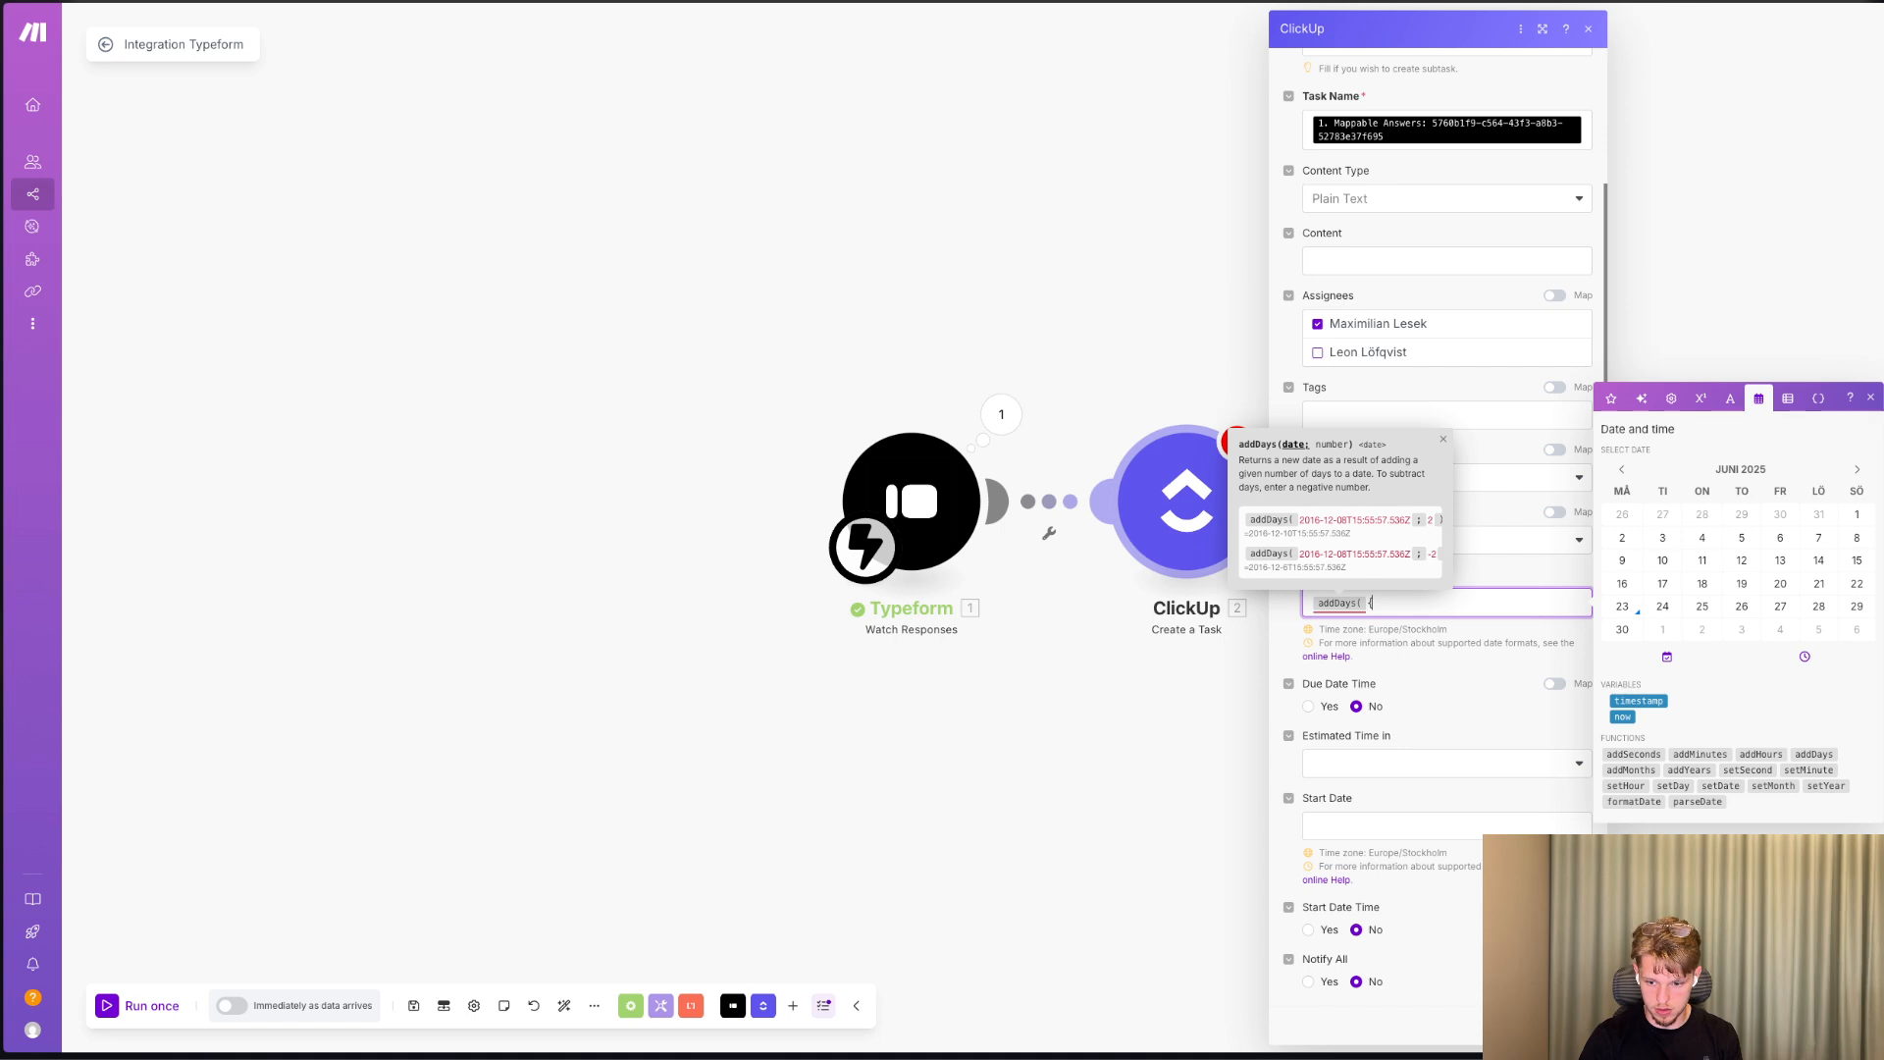
pyautogui.write('{{now}}')
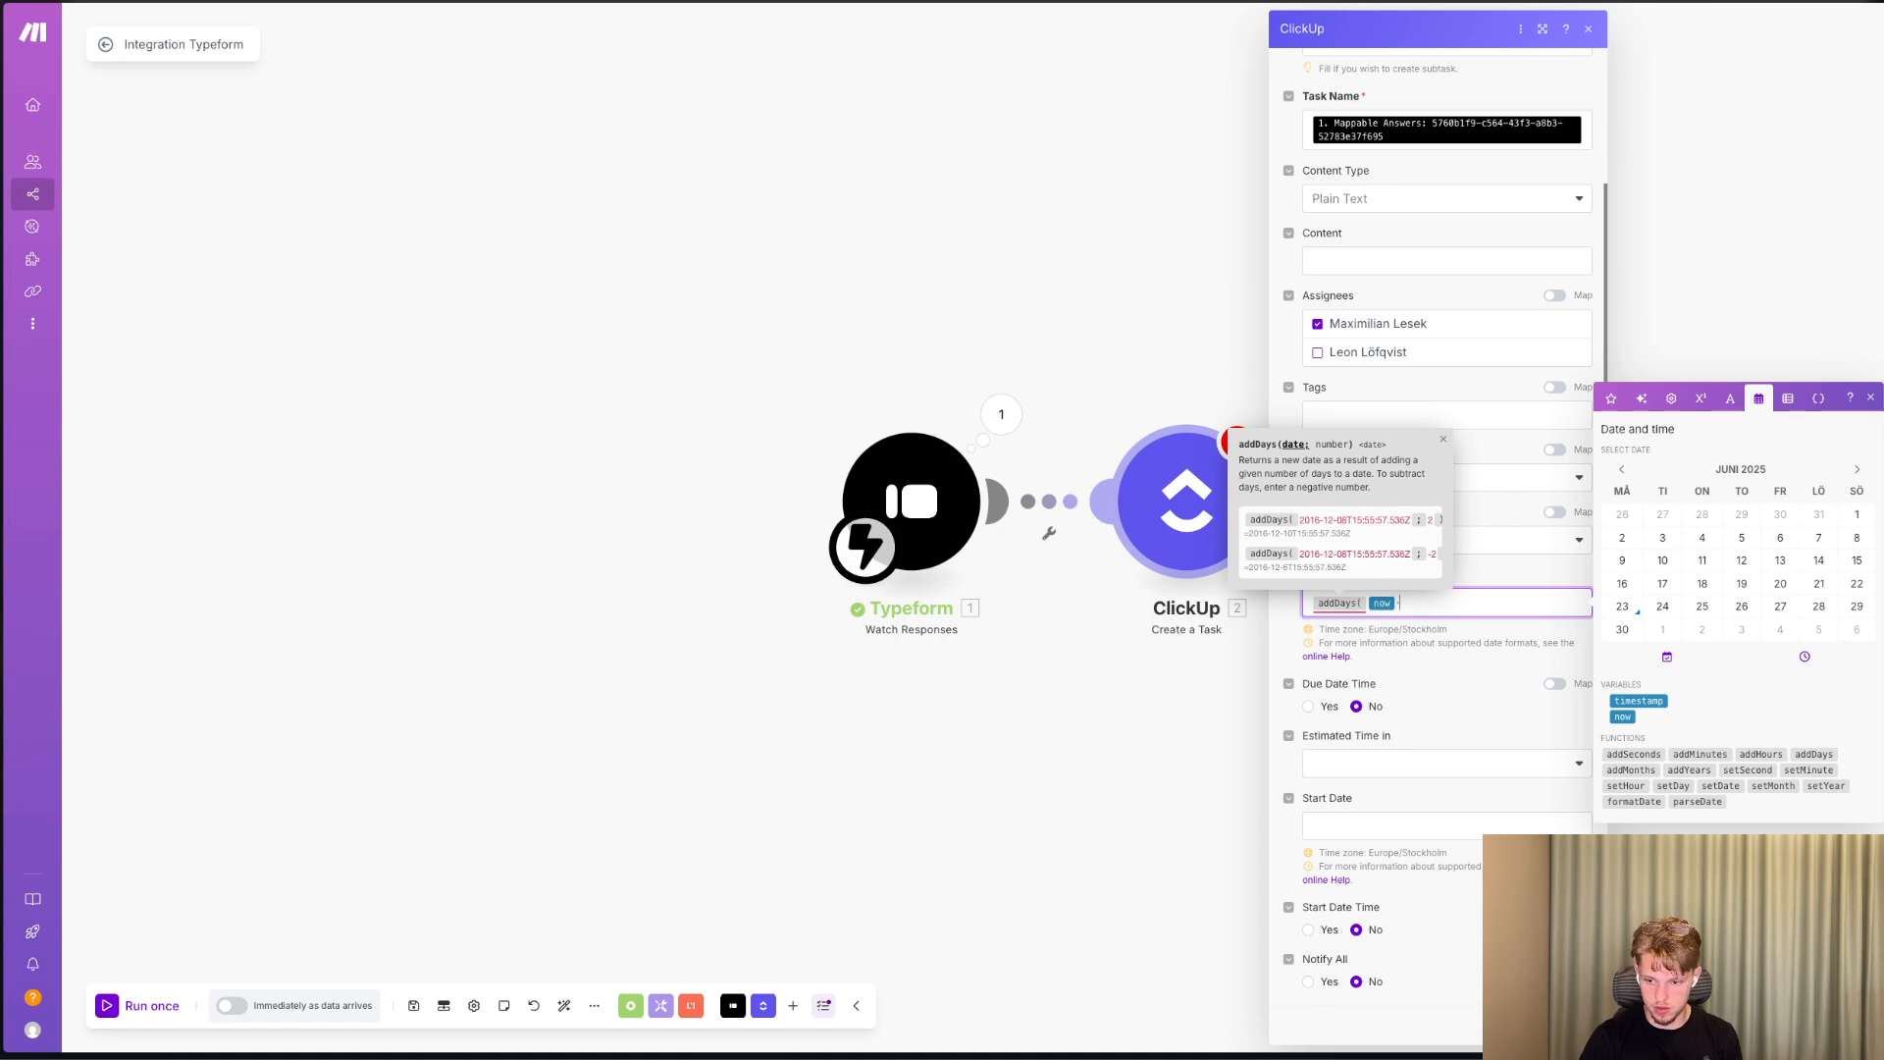
pyautogui.write(';')
pyautogui.write('/')
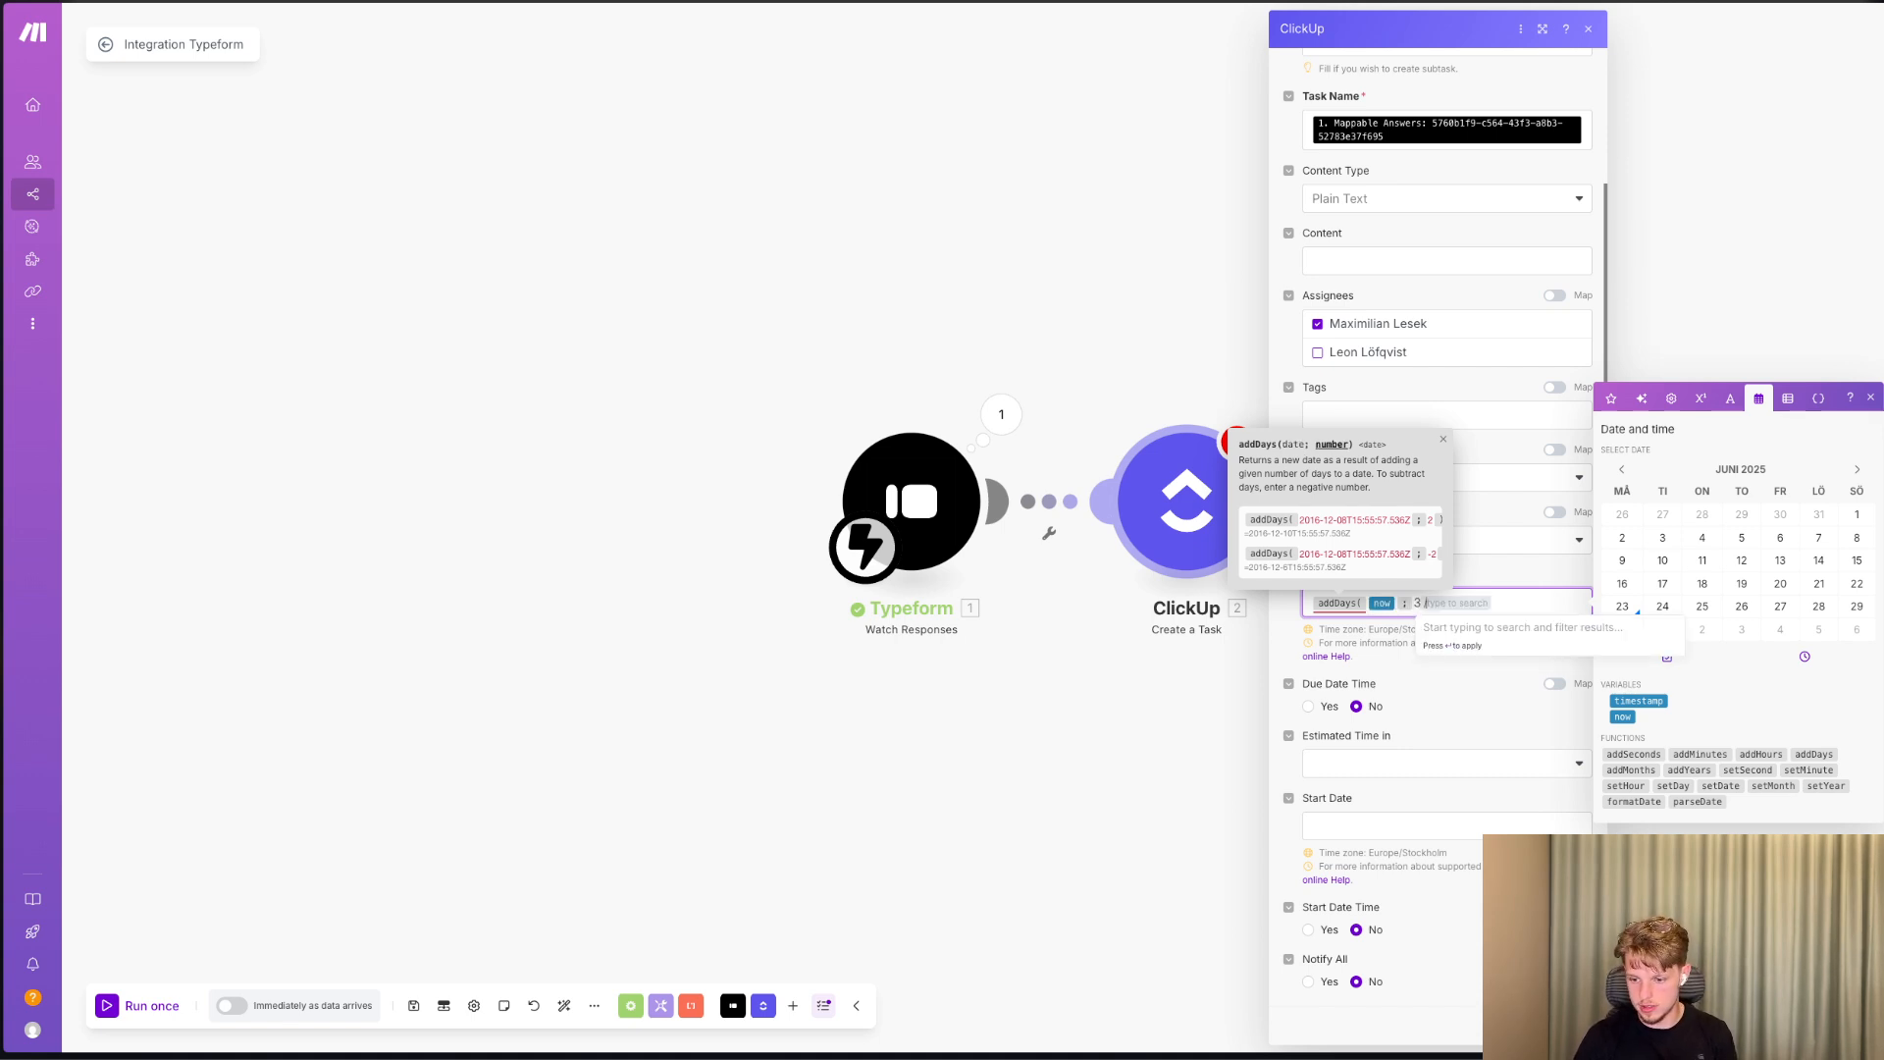
pyautogui.press('BackSpace')
pyautogui.write(')')
pyautogui.press('BackSpace')
pyautogui.write('/')
pyautogui.press('BackSpace')
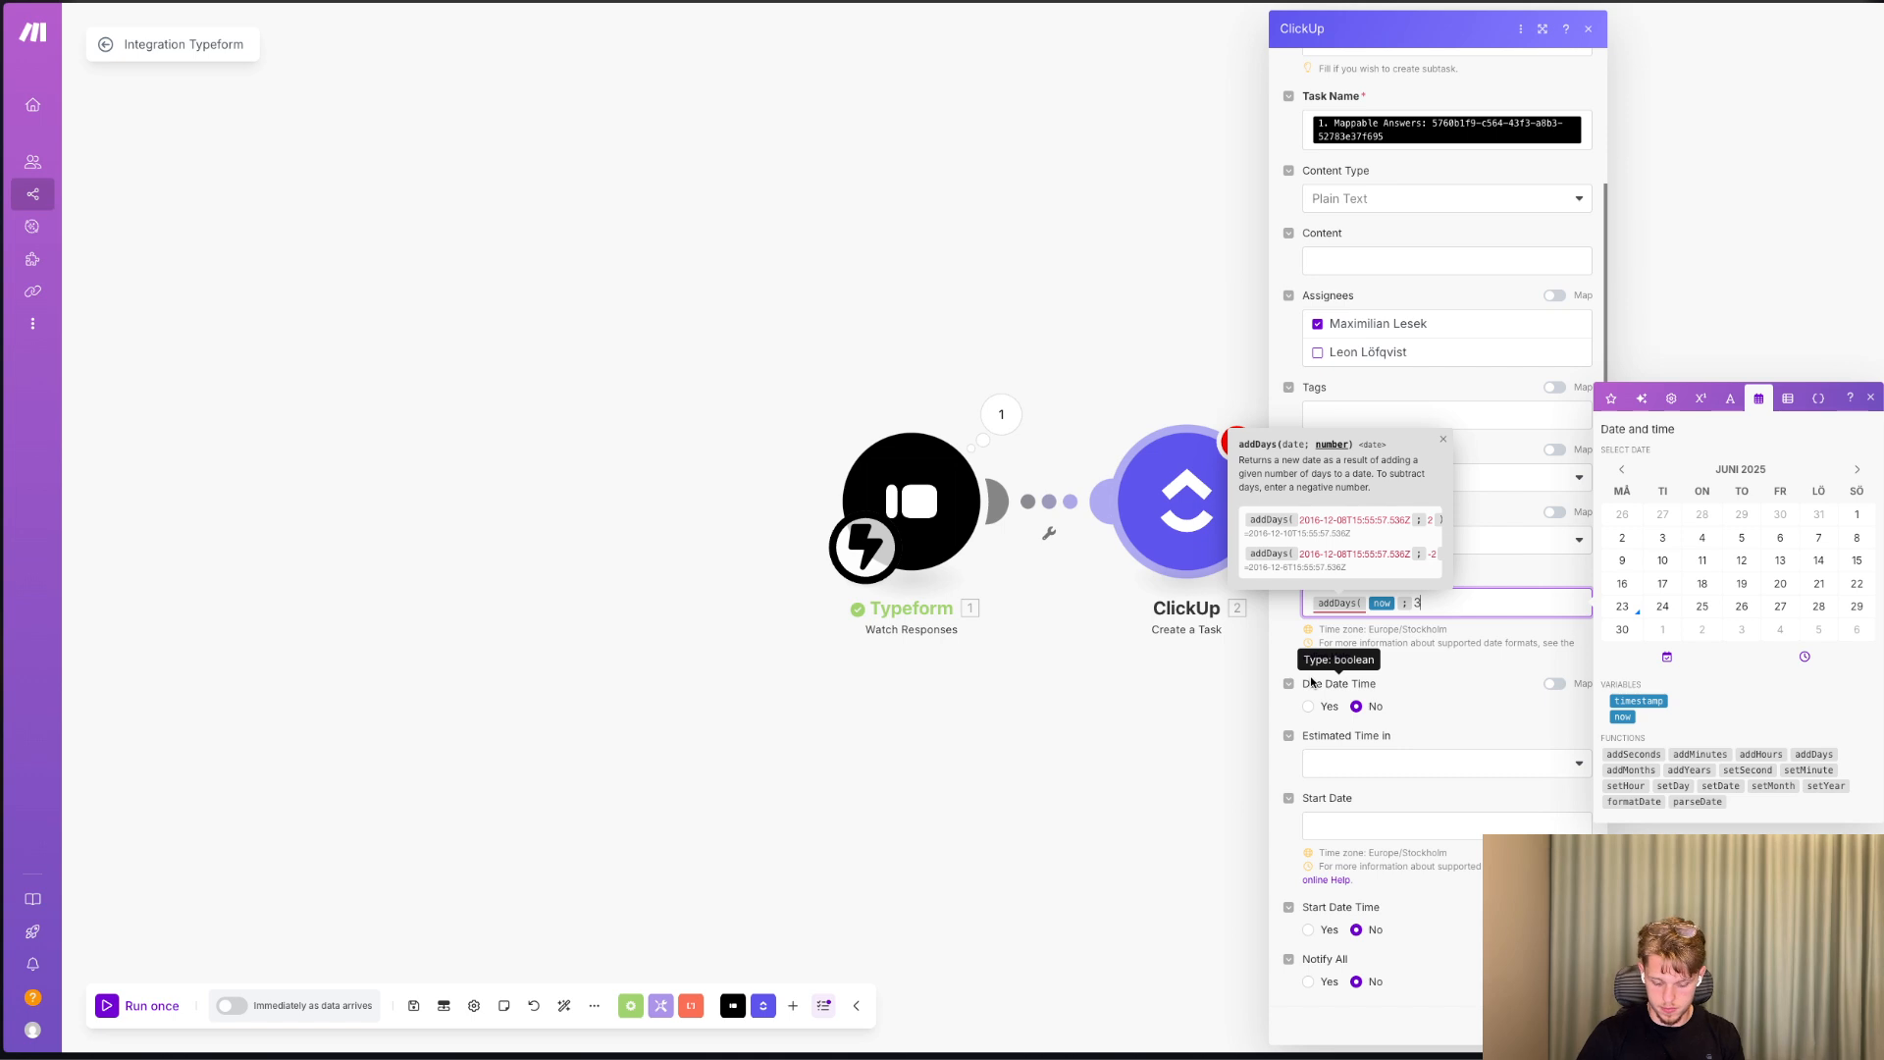
pyautogui.write(')')
# Set the "Onboarded?" custom field to No.
pyautogui.scroll(-3, 1374, 812)
pyautogui.scroll(-3, 1374, 785)
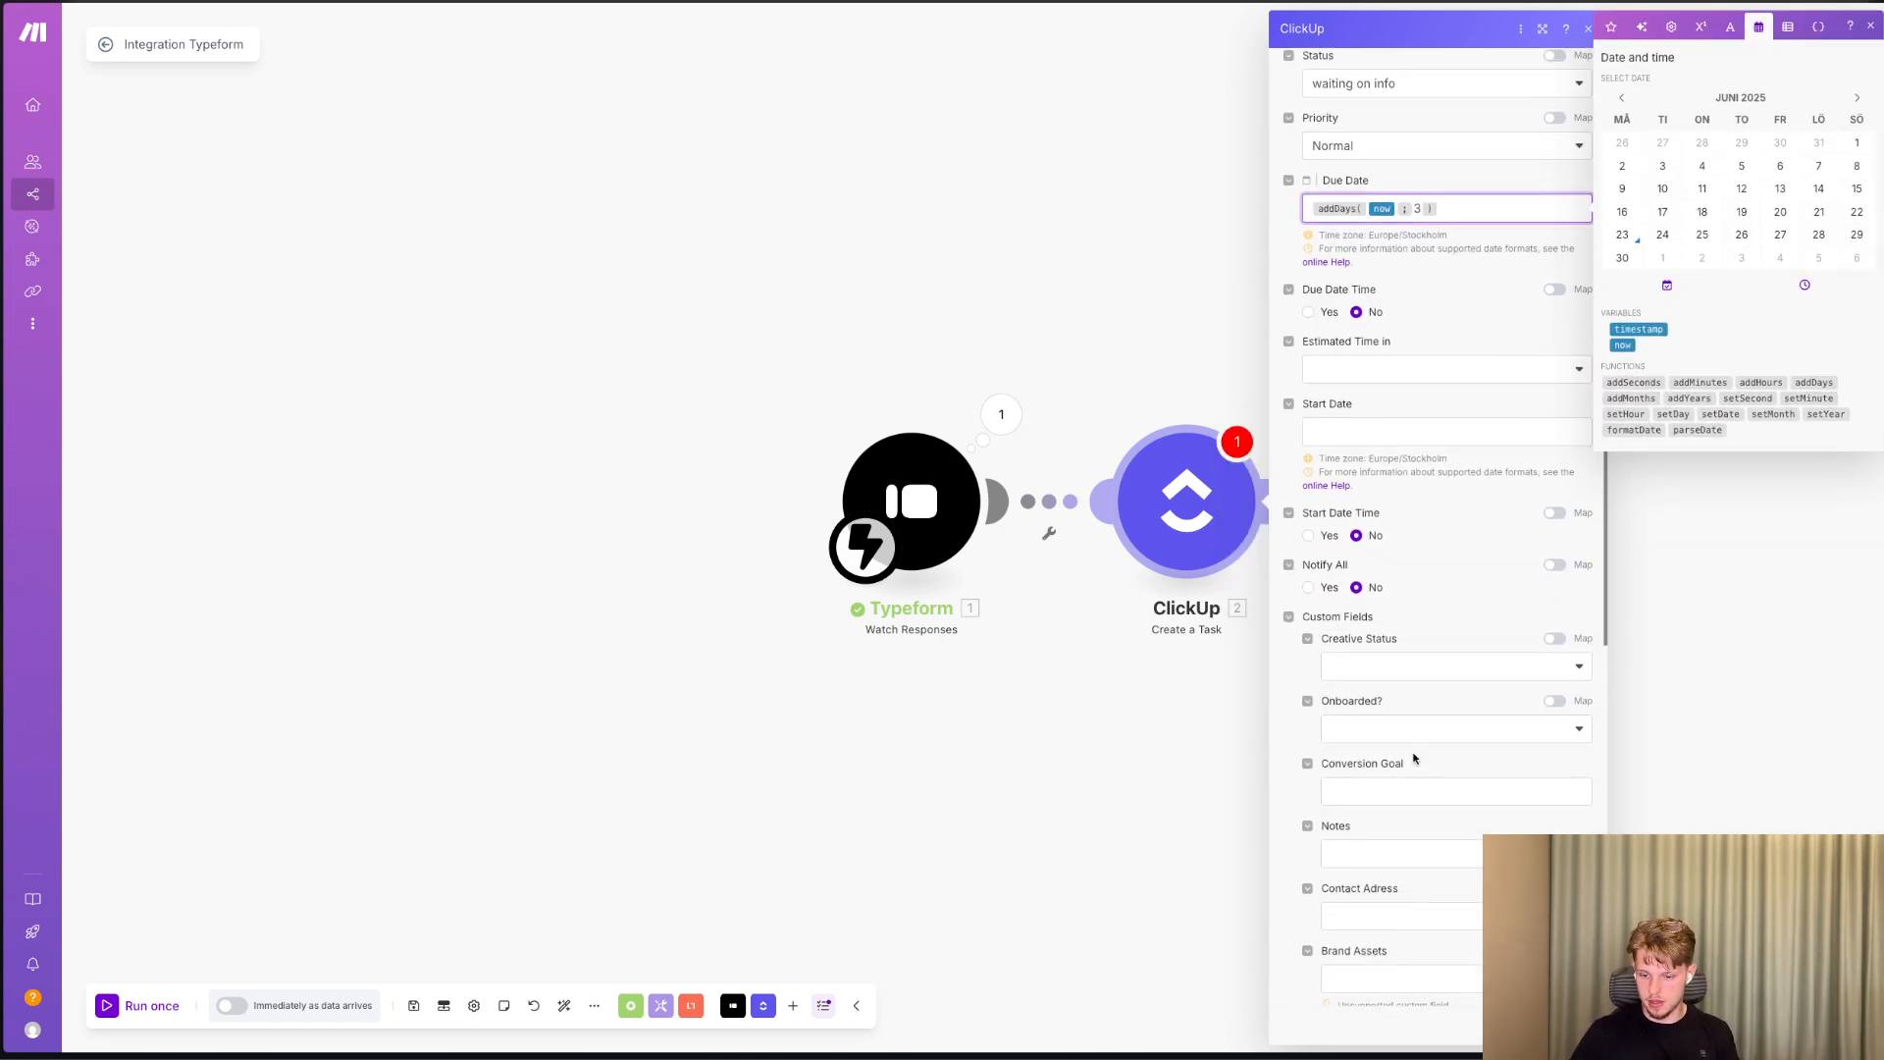
pyautogui.click(1364, 589)
pyautogui.click(1354, 668)
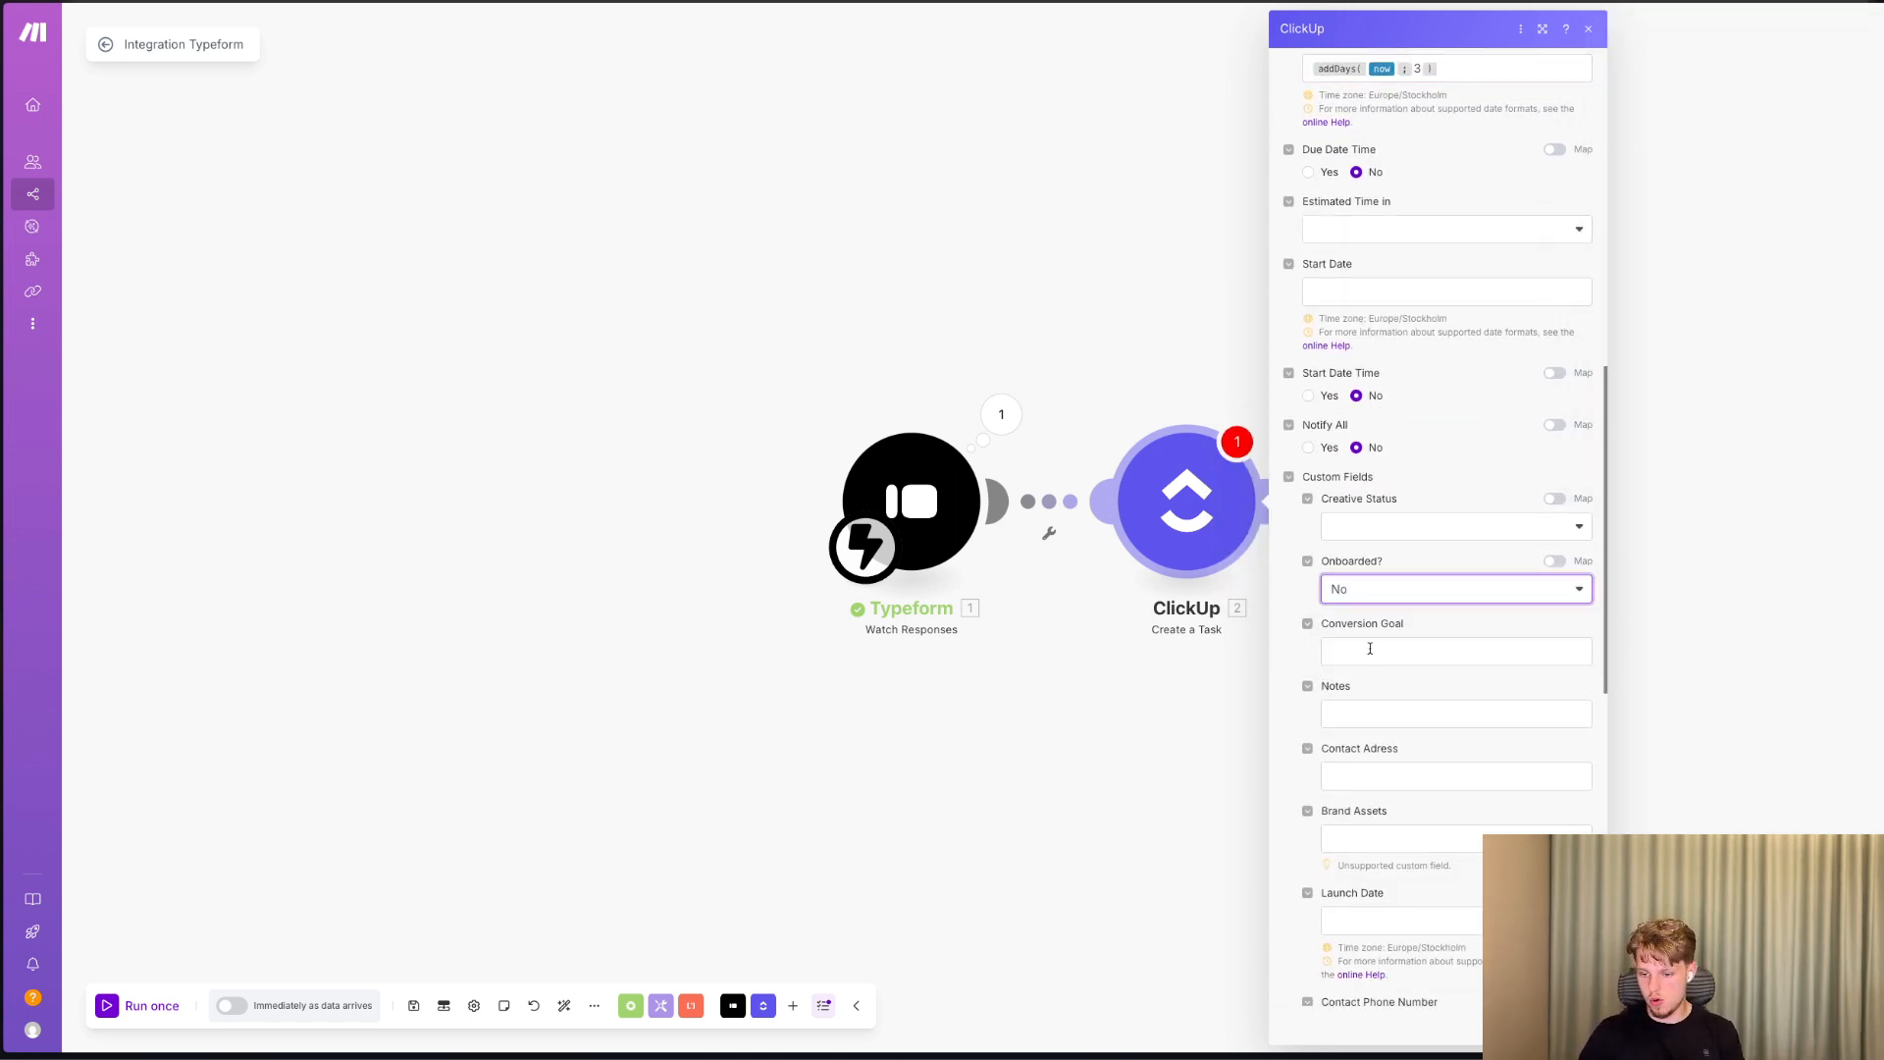
# Map the first name and last name answers from the Typeform response to the Client Name custom field.
pyautogui.click(1369, 651)
pyautogui.click(1409, 714)
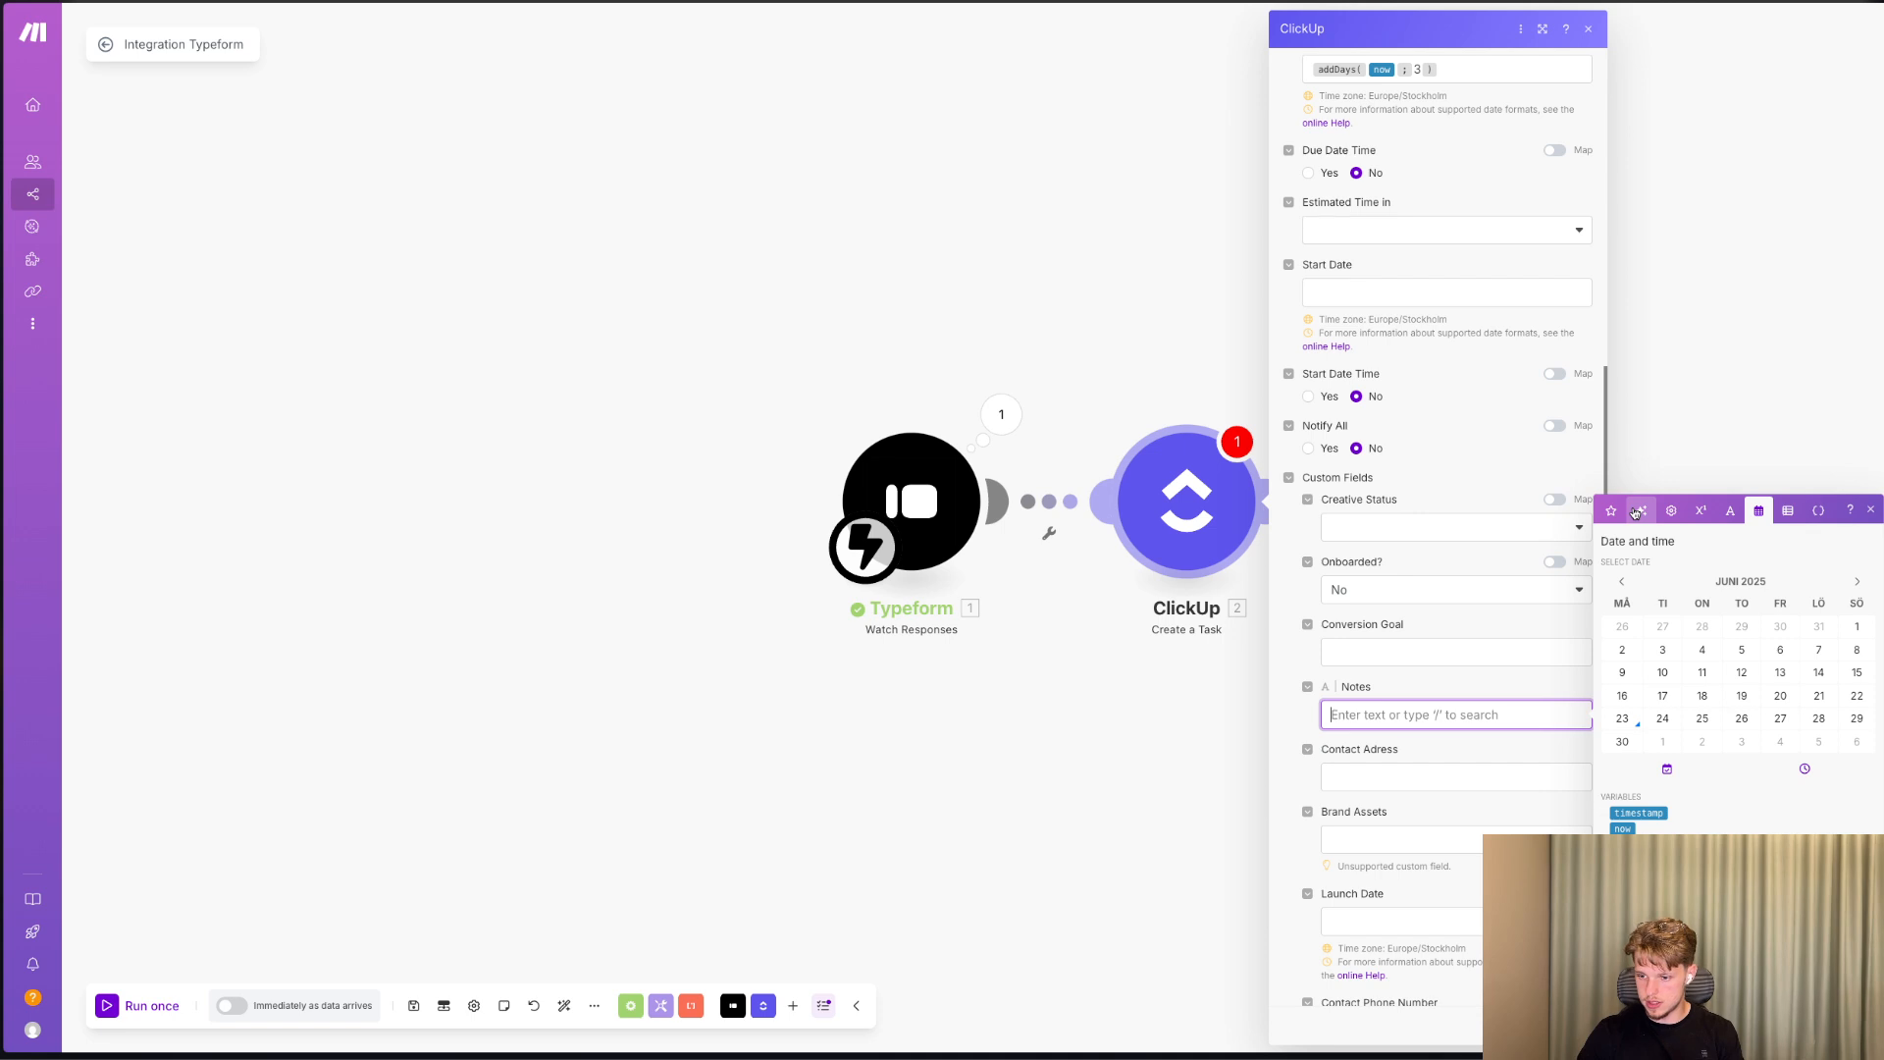
pyautogui.click(1611, 510)
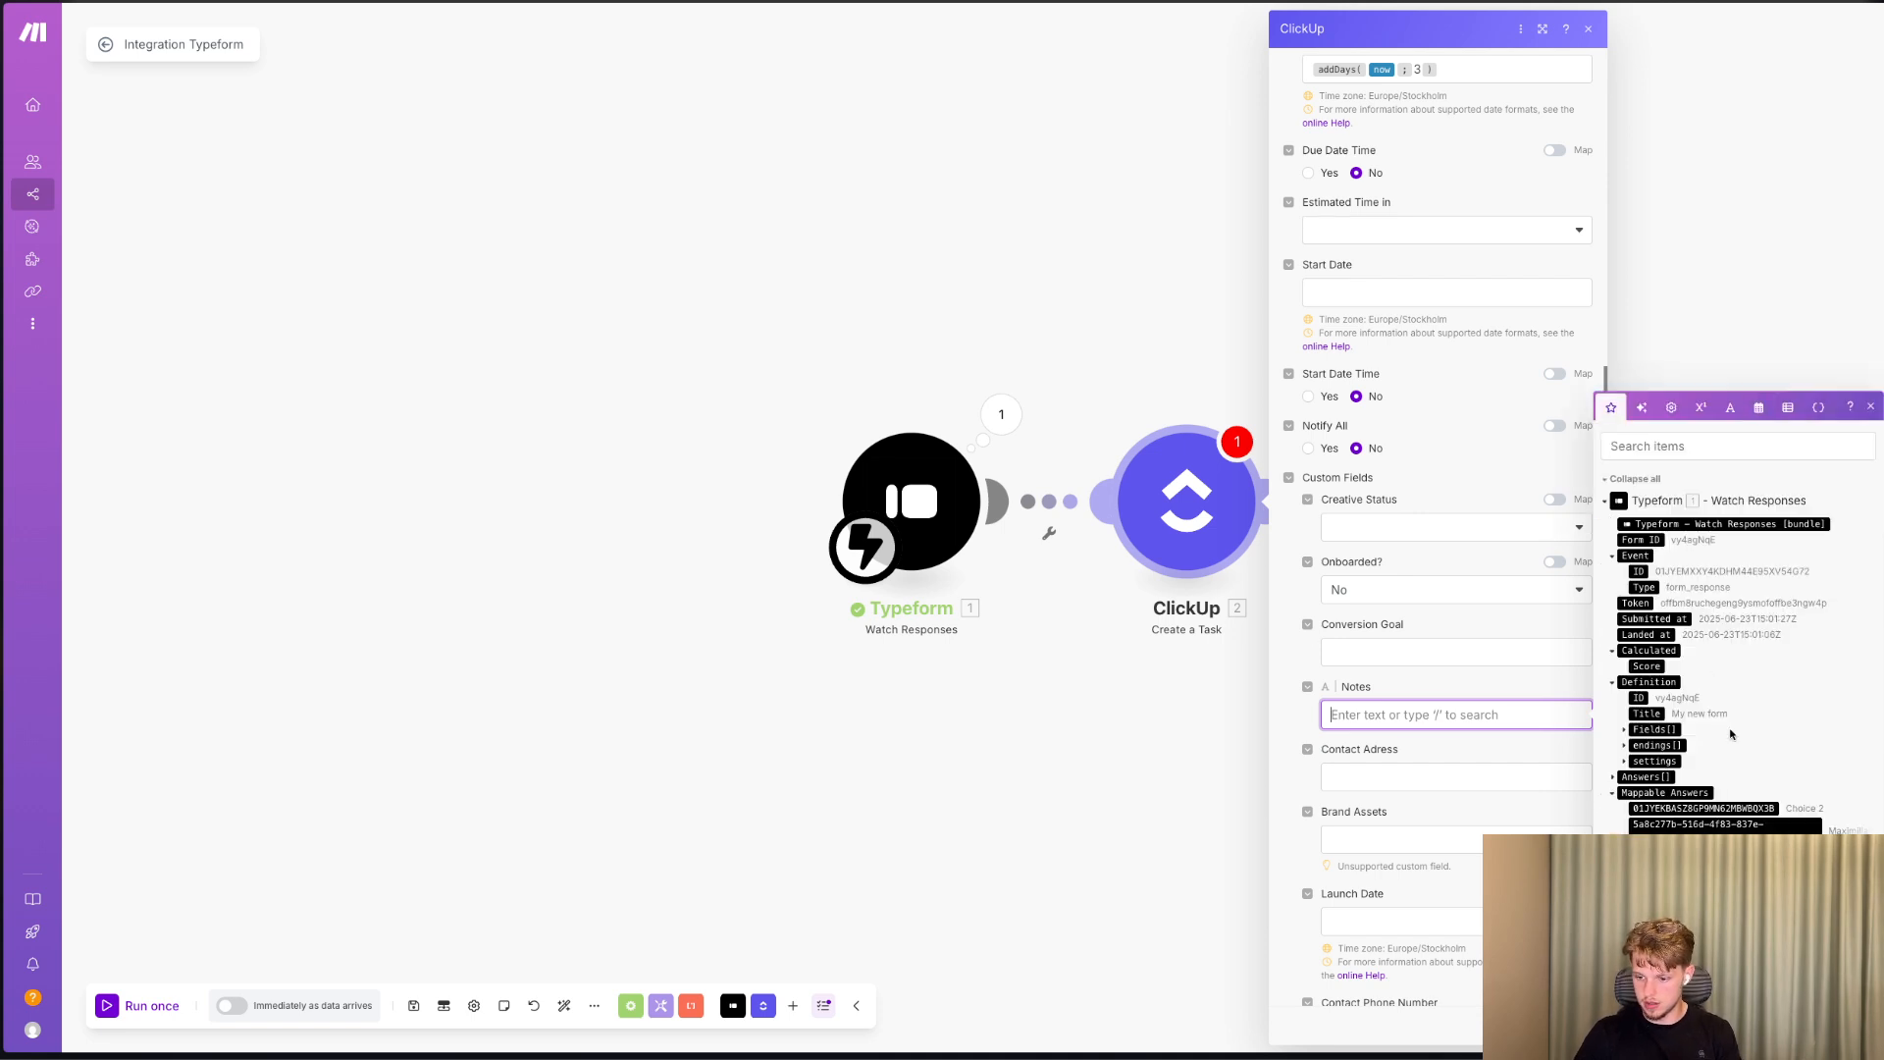
pyautogui.scroll(-2, 1431, 873)
pyautogui.scroll(-8, 1431, 873)
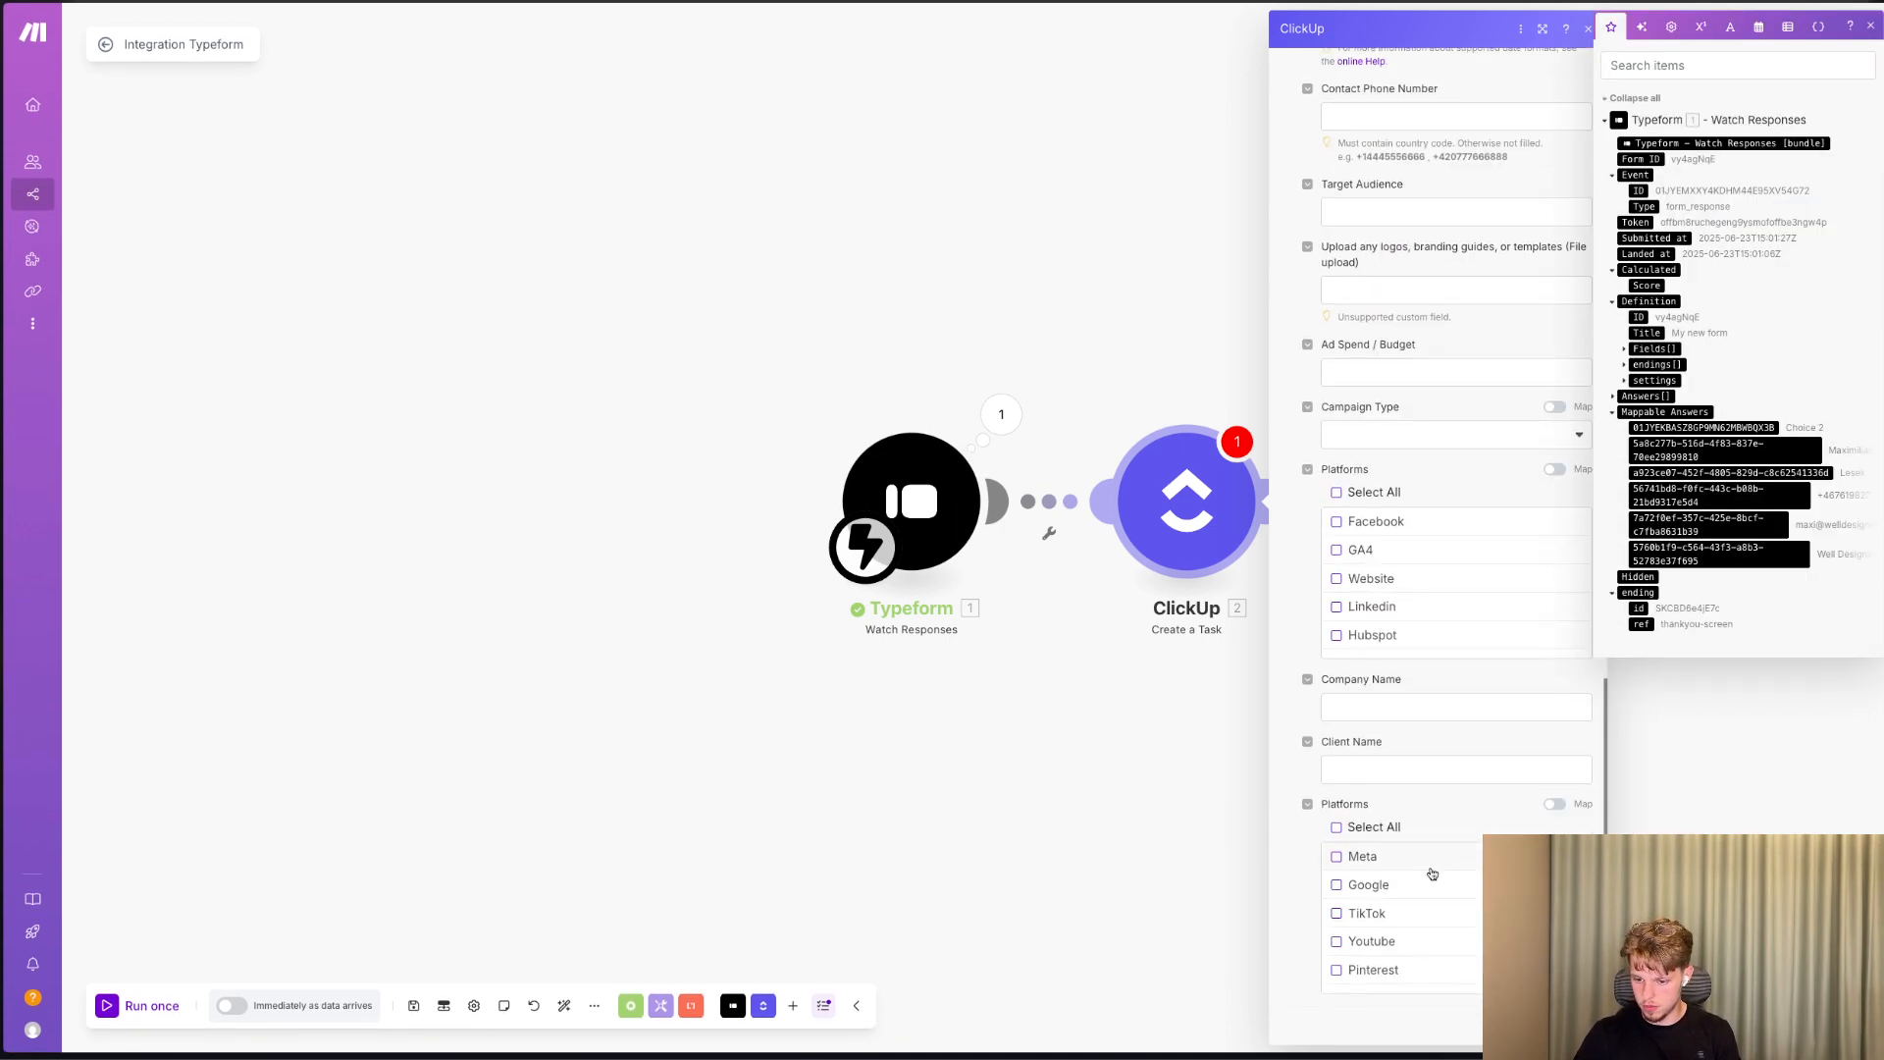
pyautogui.click(1433, 770)
pyautogui.click(1757, 829)
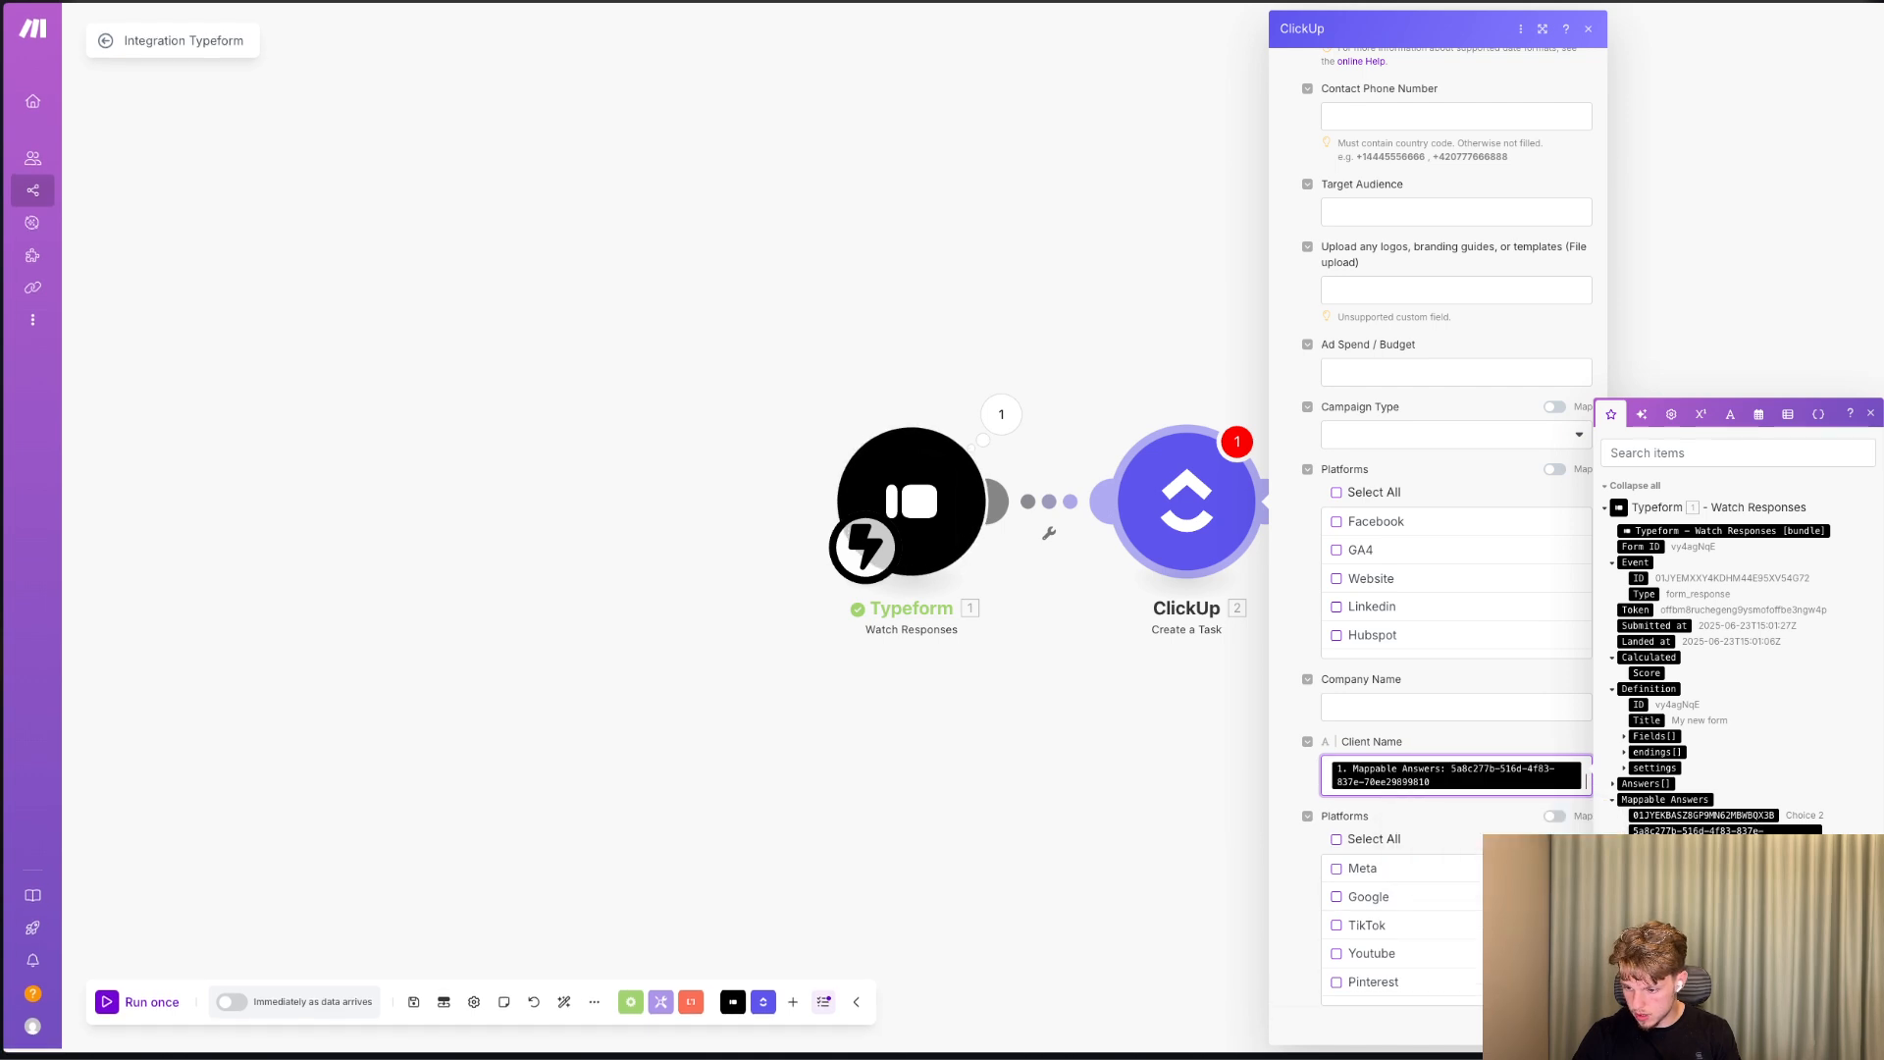
pyautogui.click(1735, 861)
# Map the company answer to the Company Name custom field and select Google in the last Platforms field.
pyautogui.click(1434, 717)
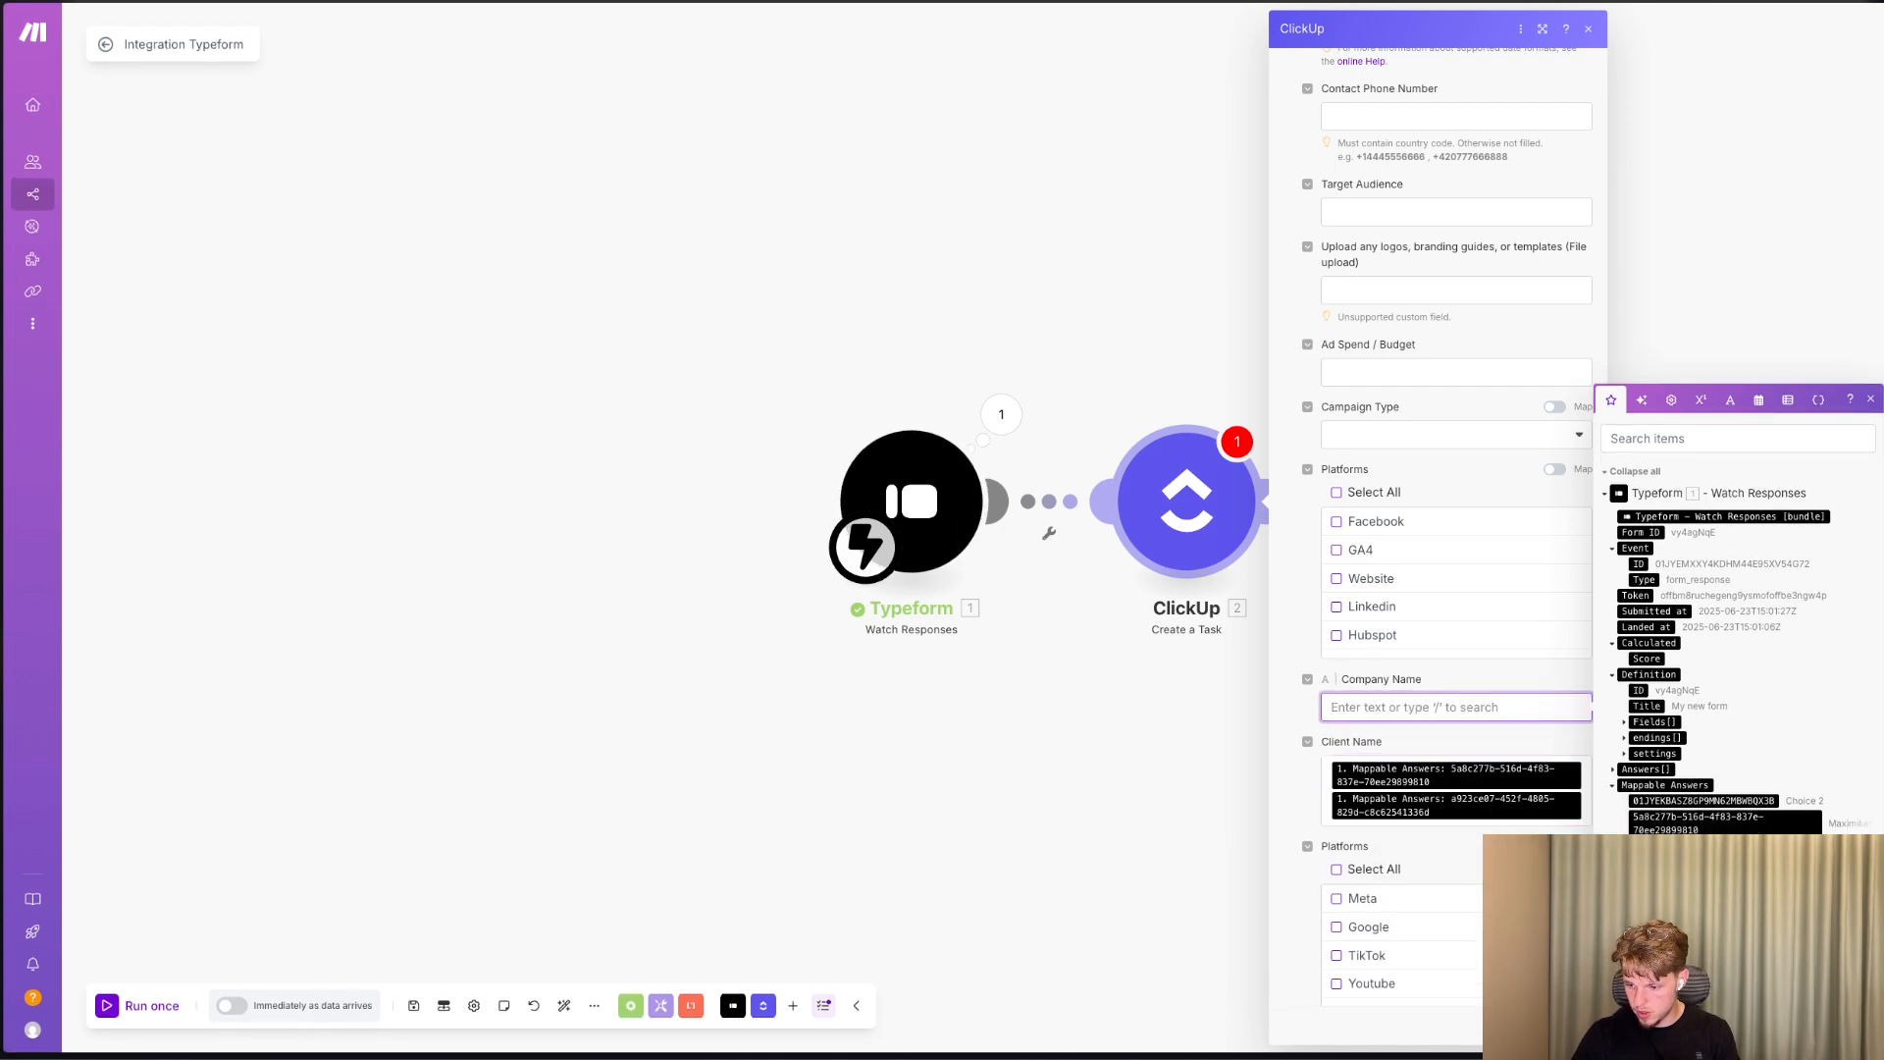
pyautogui.click(1732, 883)
pyautogui.scroll(-1, 1453, 754)
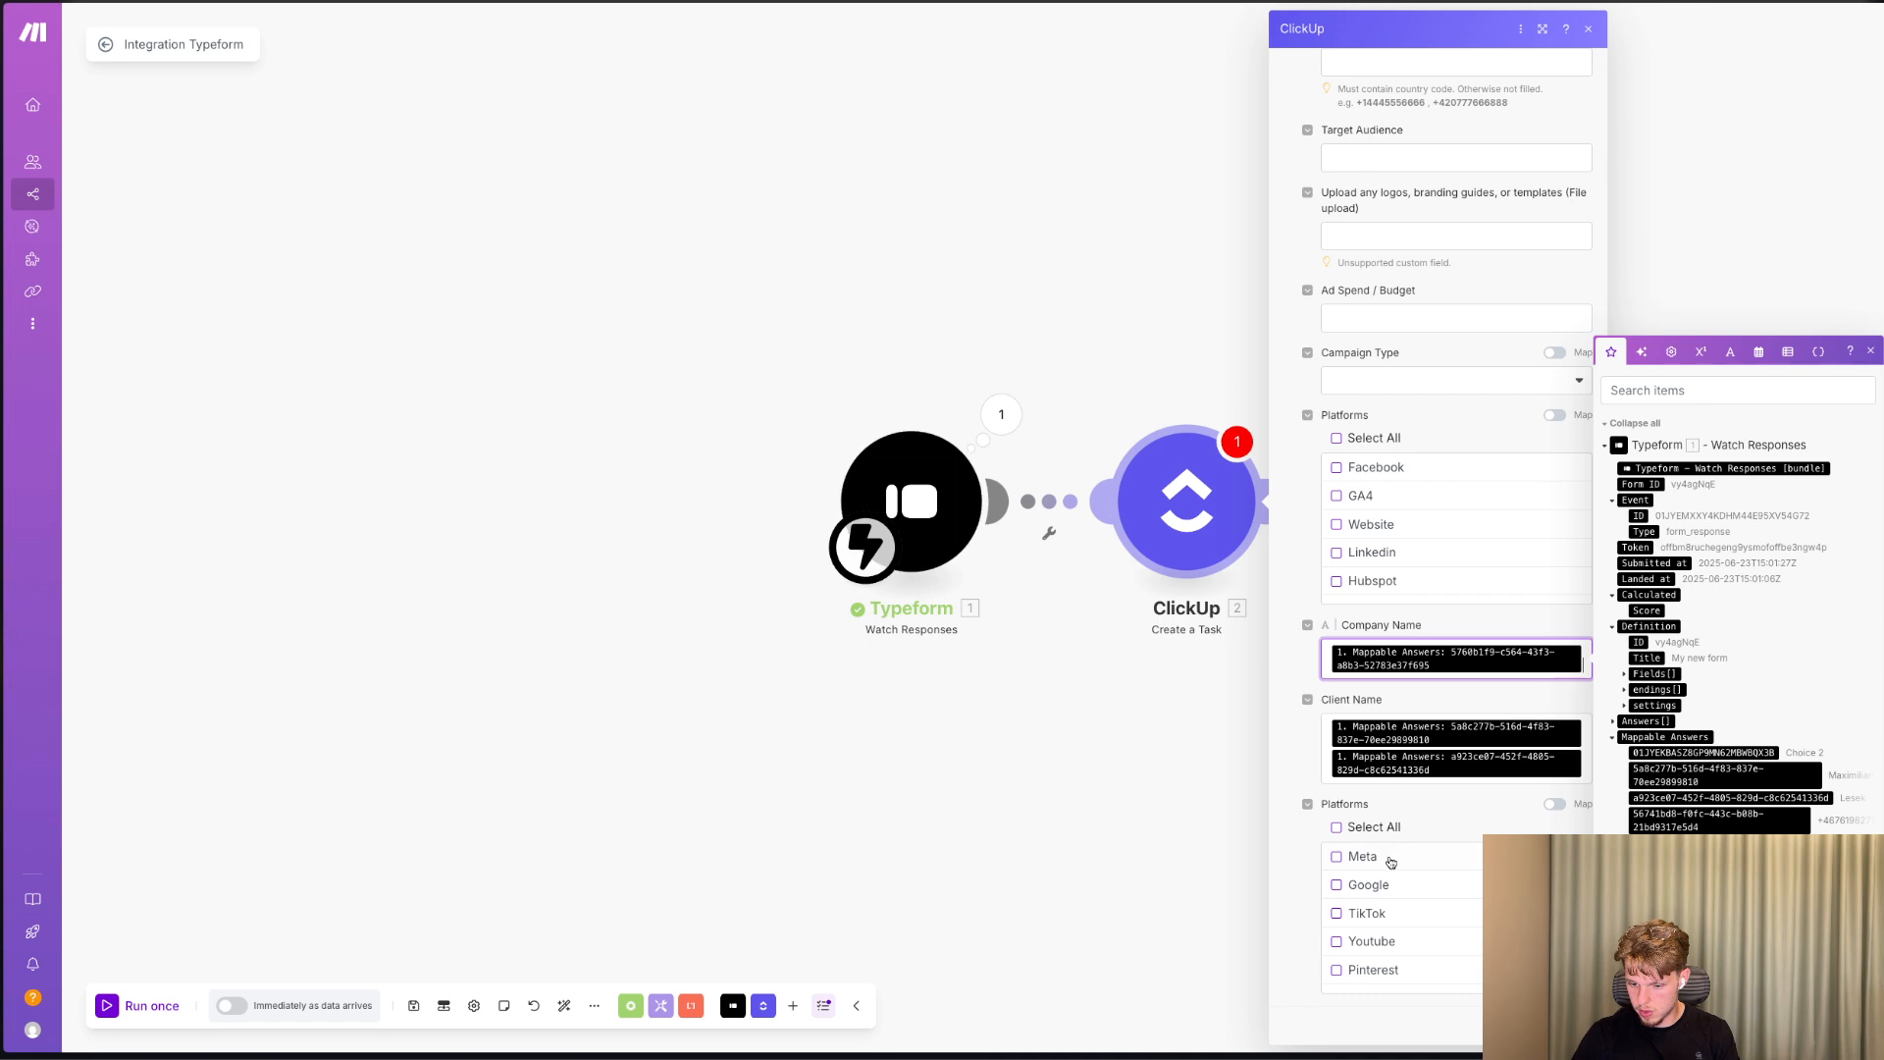
pyautogui.click(1384, 888)
pyautogui.scroll(1, 1433, 710)
pyautogui.click(1442, 496)
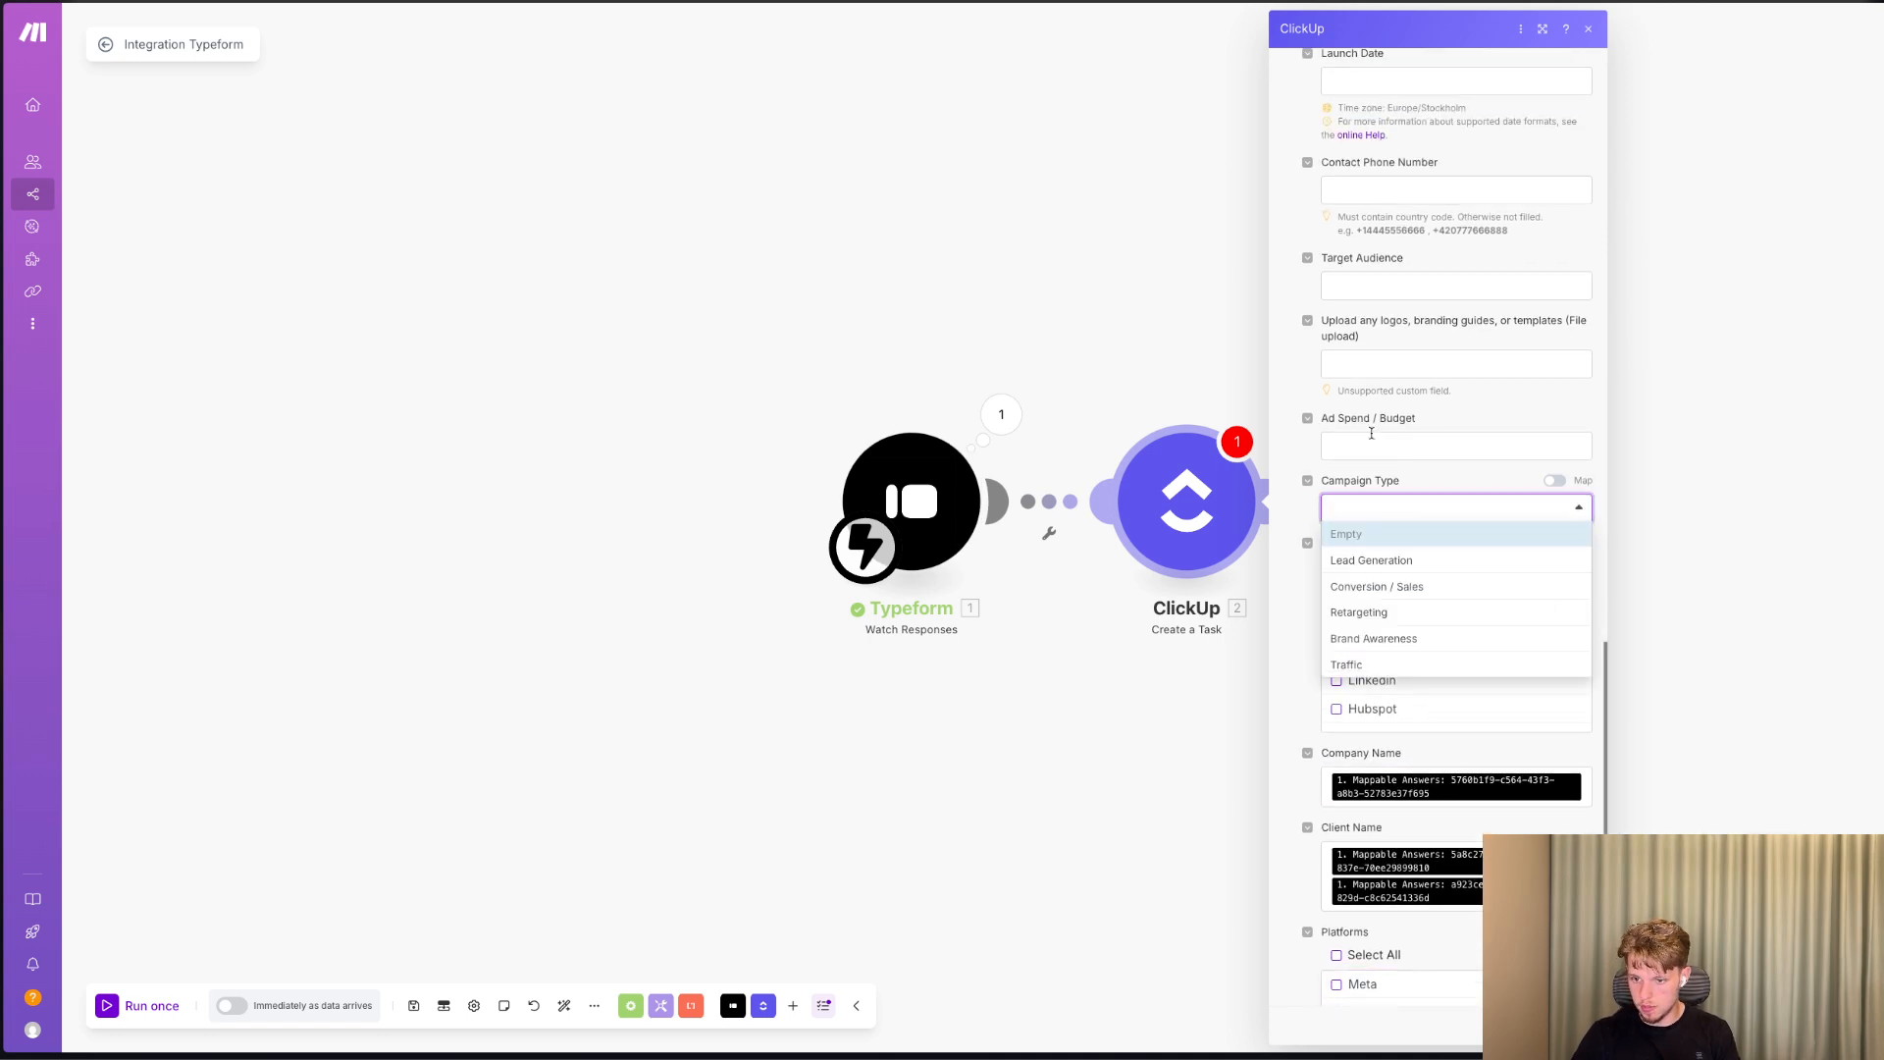
pyautogui.click(1423, 437)
# Map the phone number answer from the Typeform response to the Contact Phone Number custom field.
pyautogui.scroll(2, 1362, 372)
pyautogui.scroll(1, 1363, 372)
pyautogui.click(1364, 416)
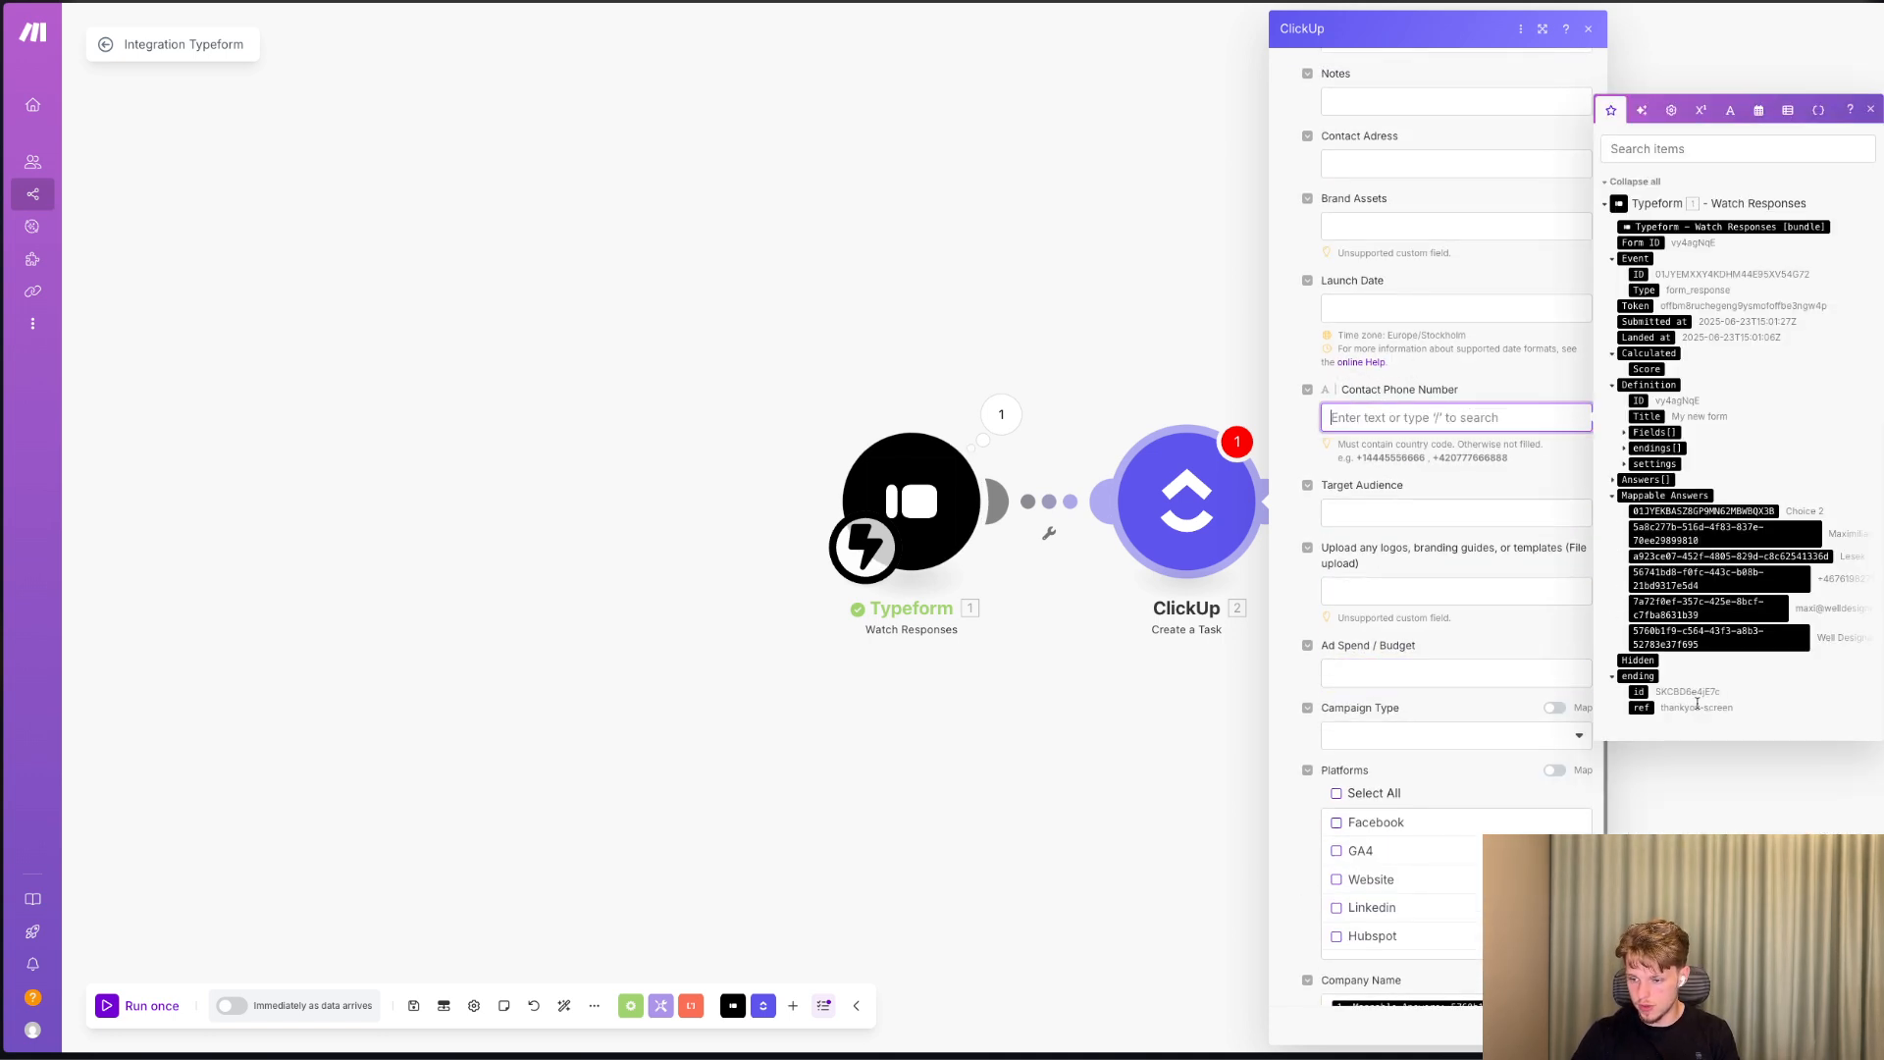
pyautogui.click(1778, 578)
pyautogui.scroll(3, 1501, 493)
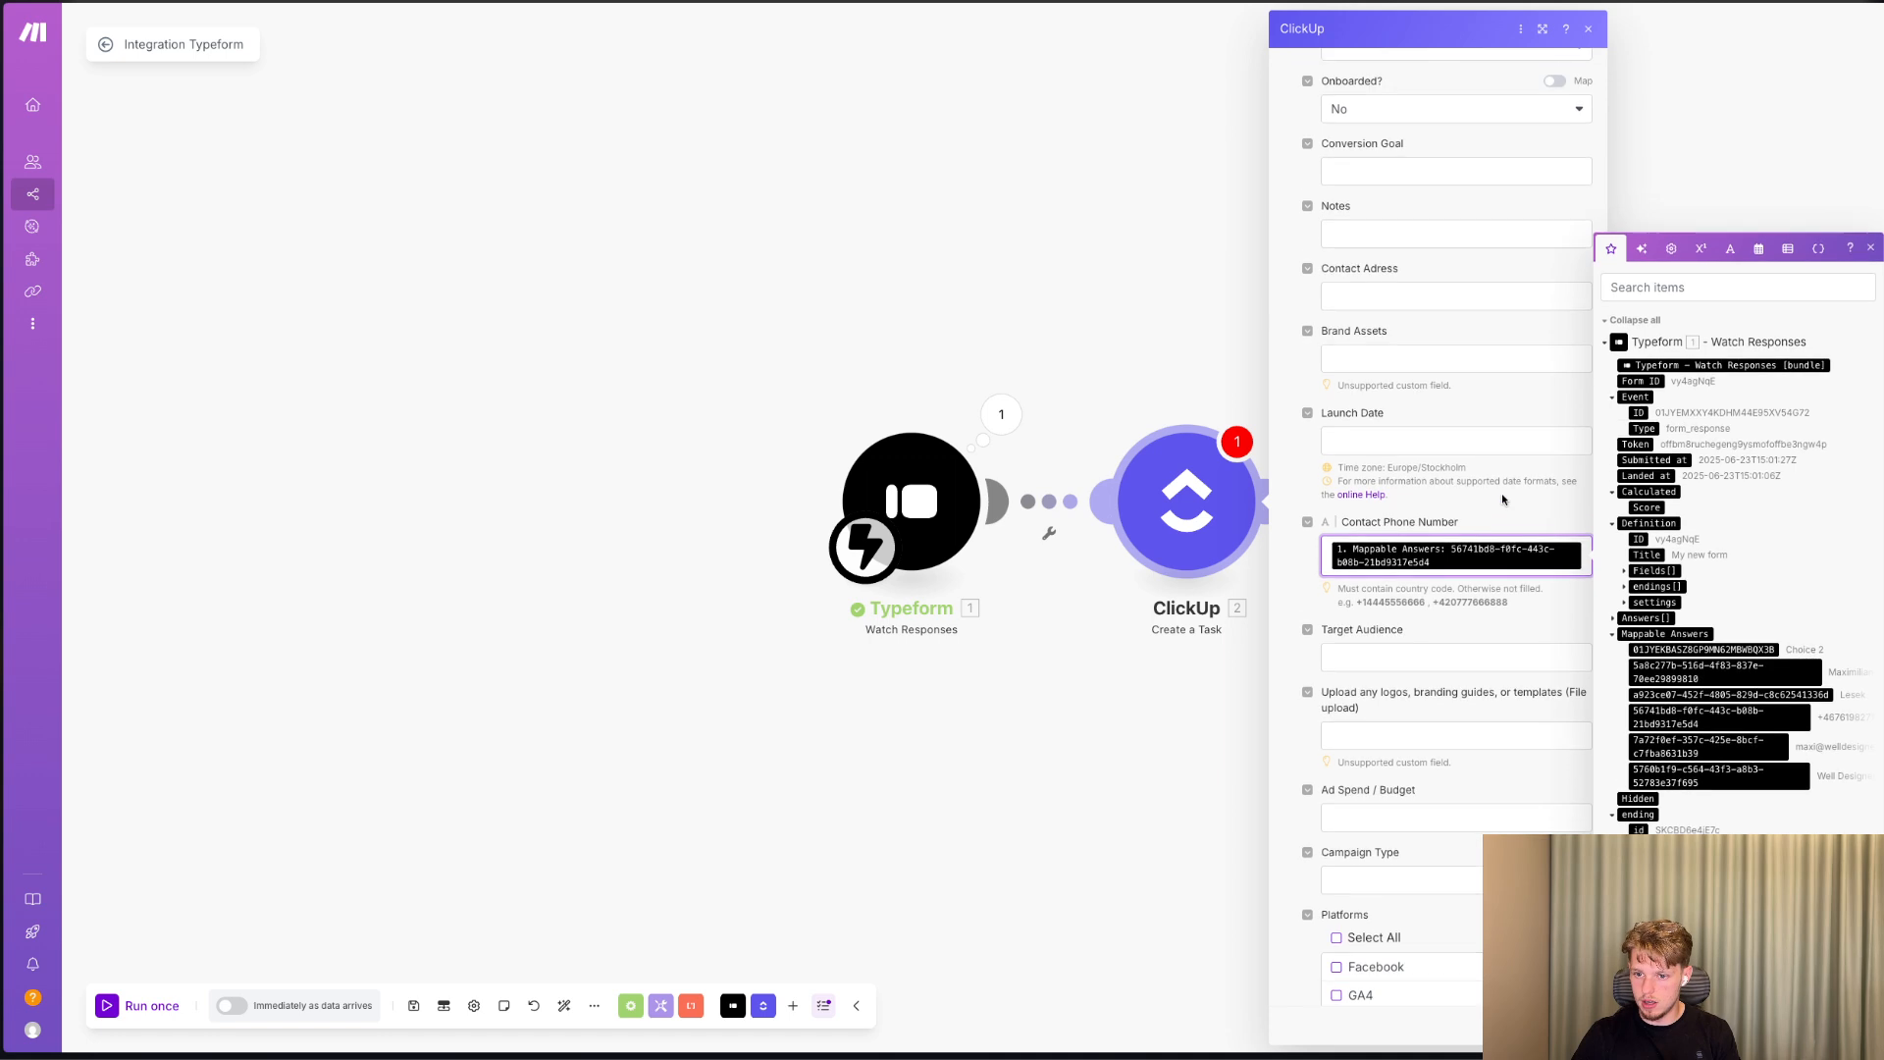
# Map the email answer from the Typeform response to the Notes custom field and save the ClickUp module's settings.
pyautogui.click(1379, 406)
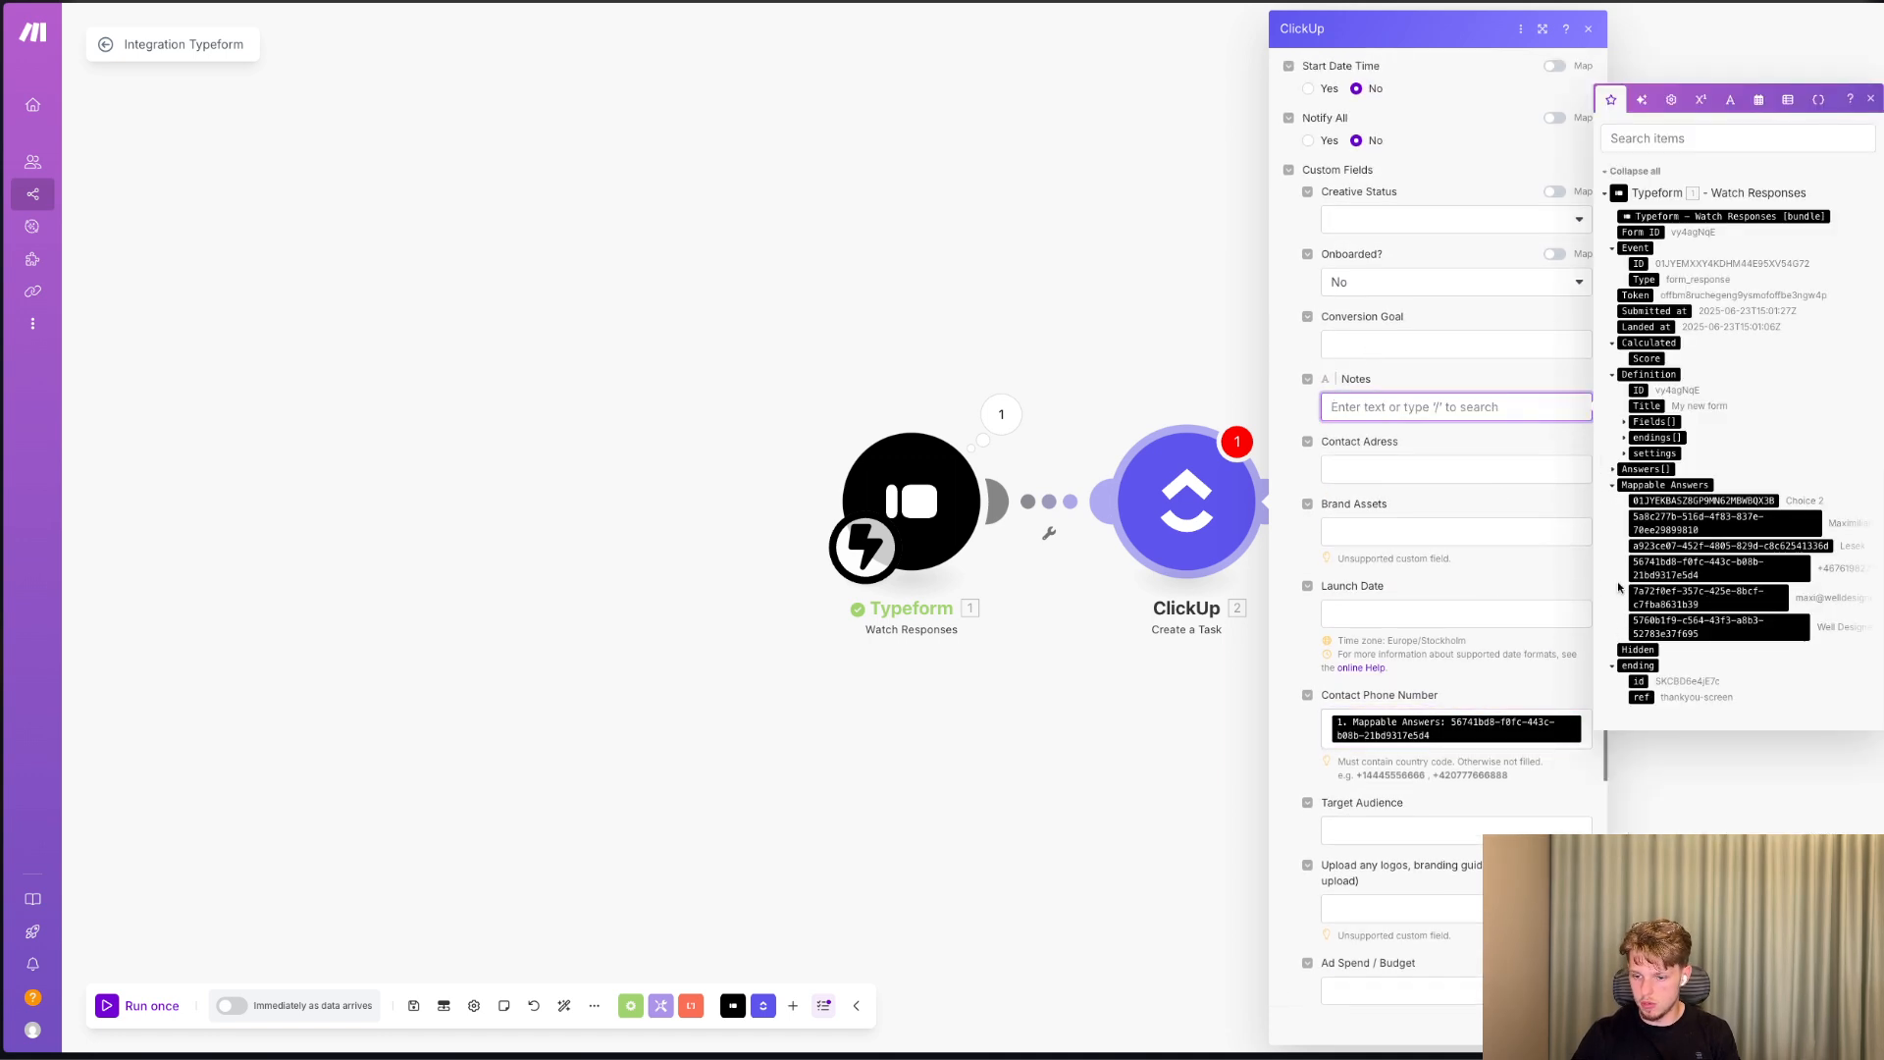
pyautogui.click(1781, 597)
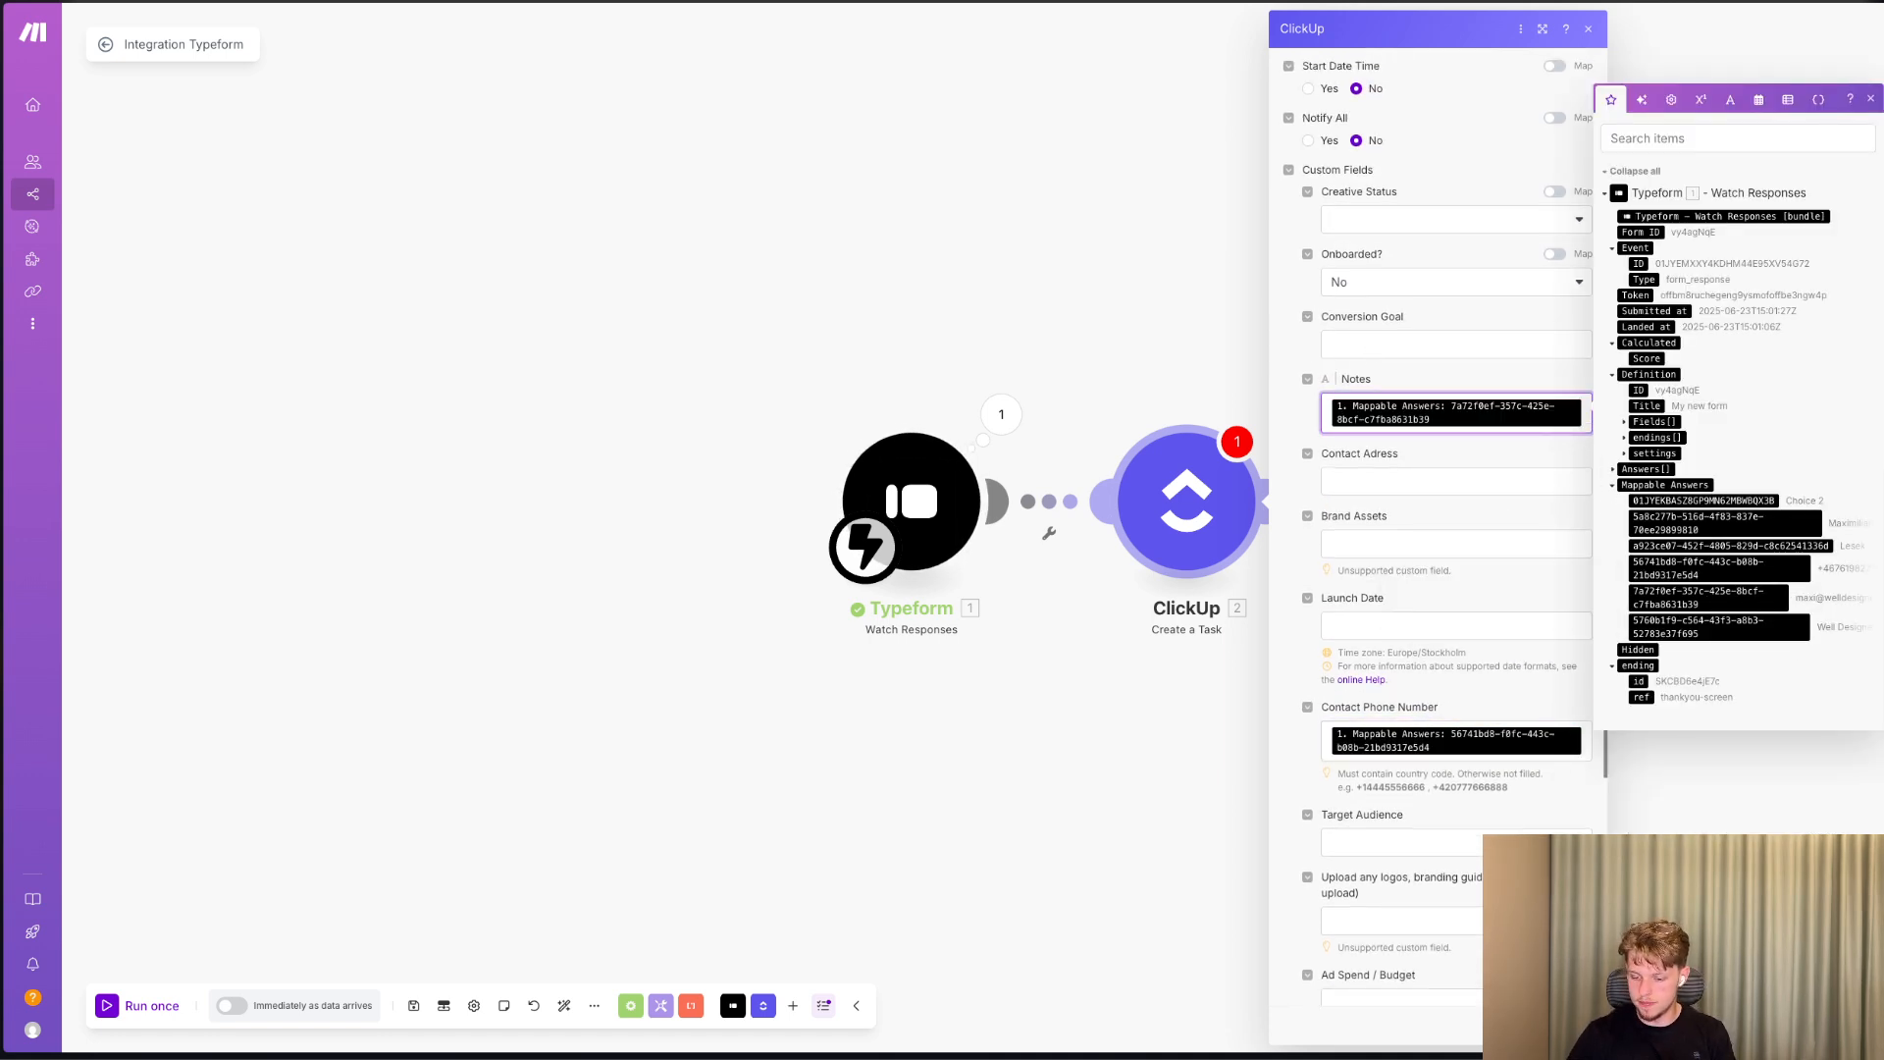
pyautogui.click(1575, 1024)
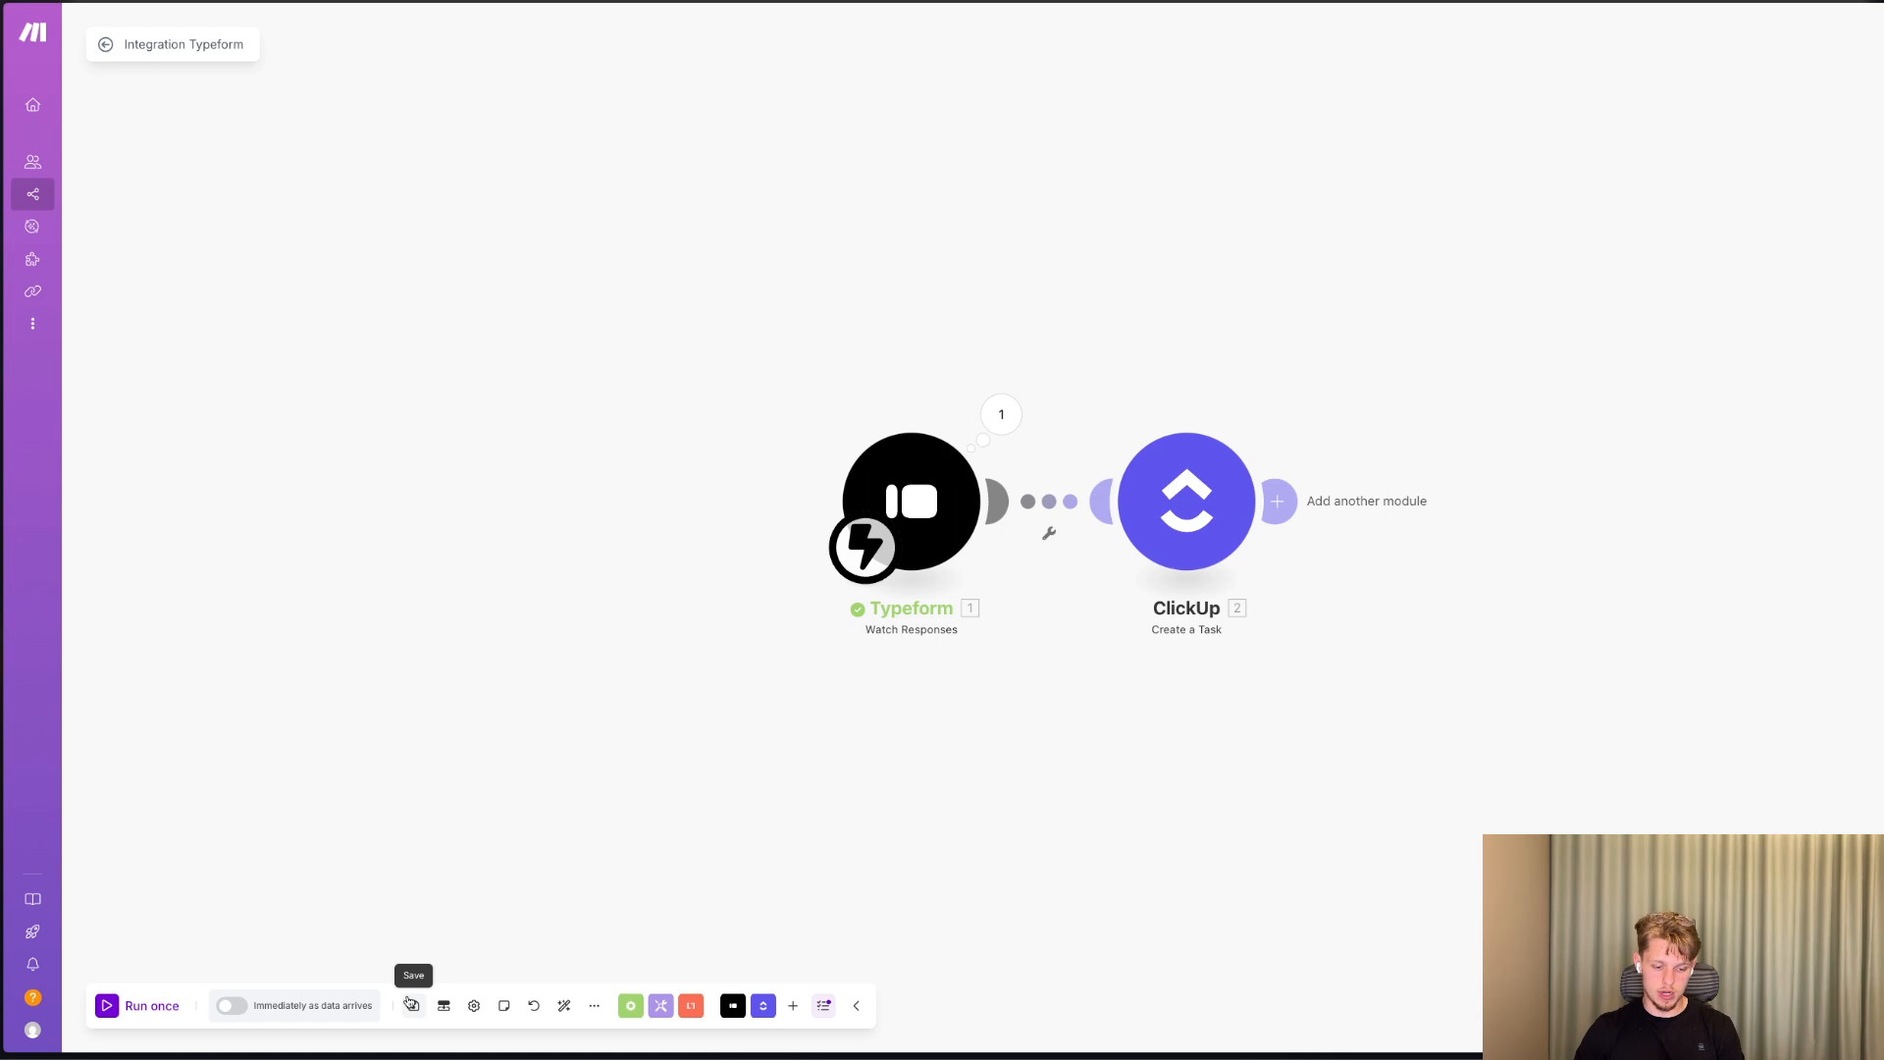
# Run the scenario once, then switch to ClickUp and open the Client Onboarding list in the Campaign Launcher space.
pyautogui.click(152, 1007)
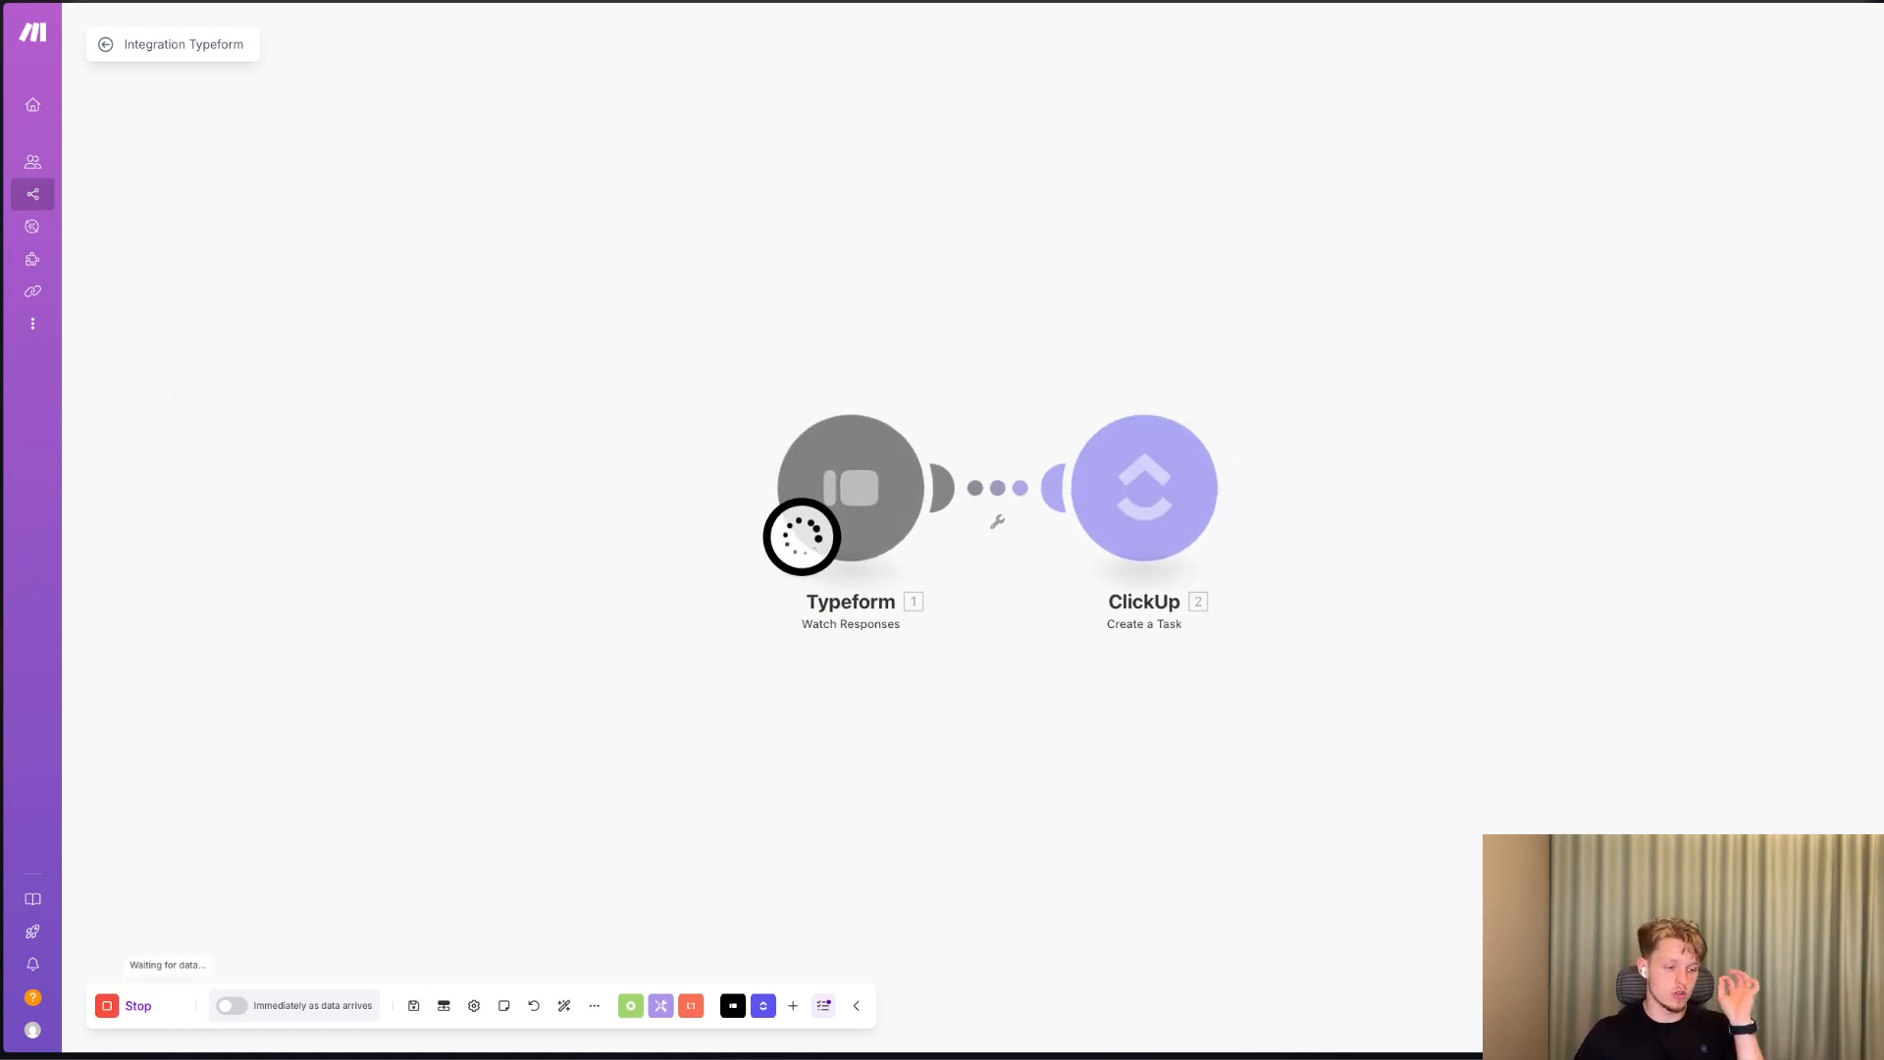
pyautogui.hotkey('ctrl', 'Tab')
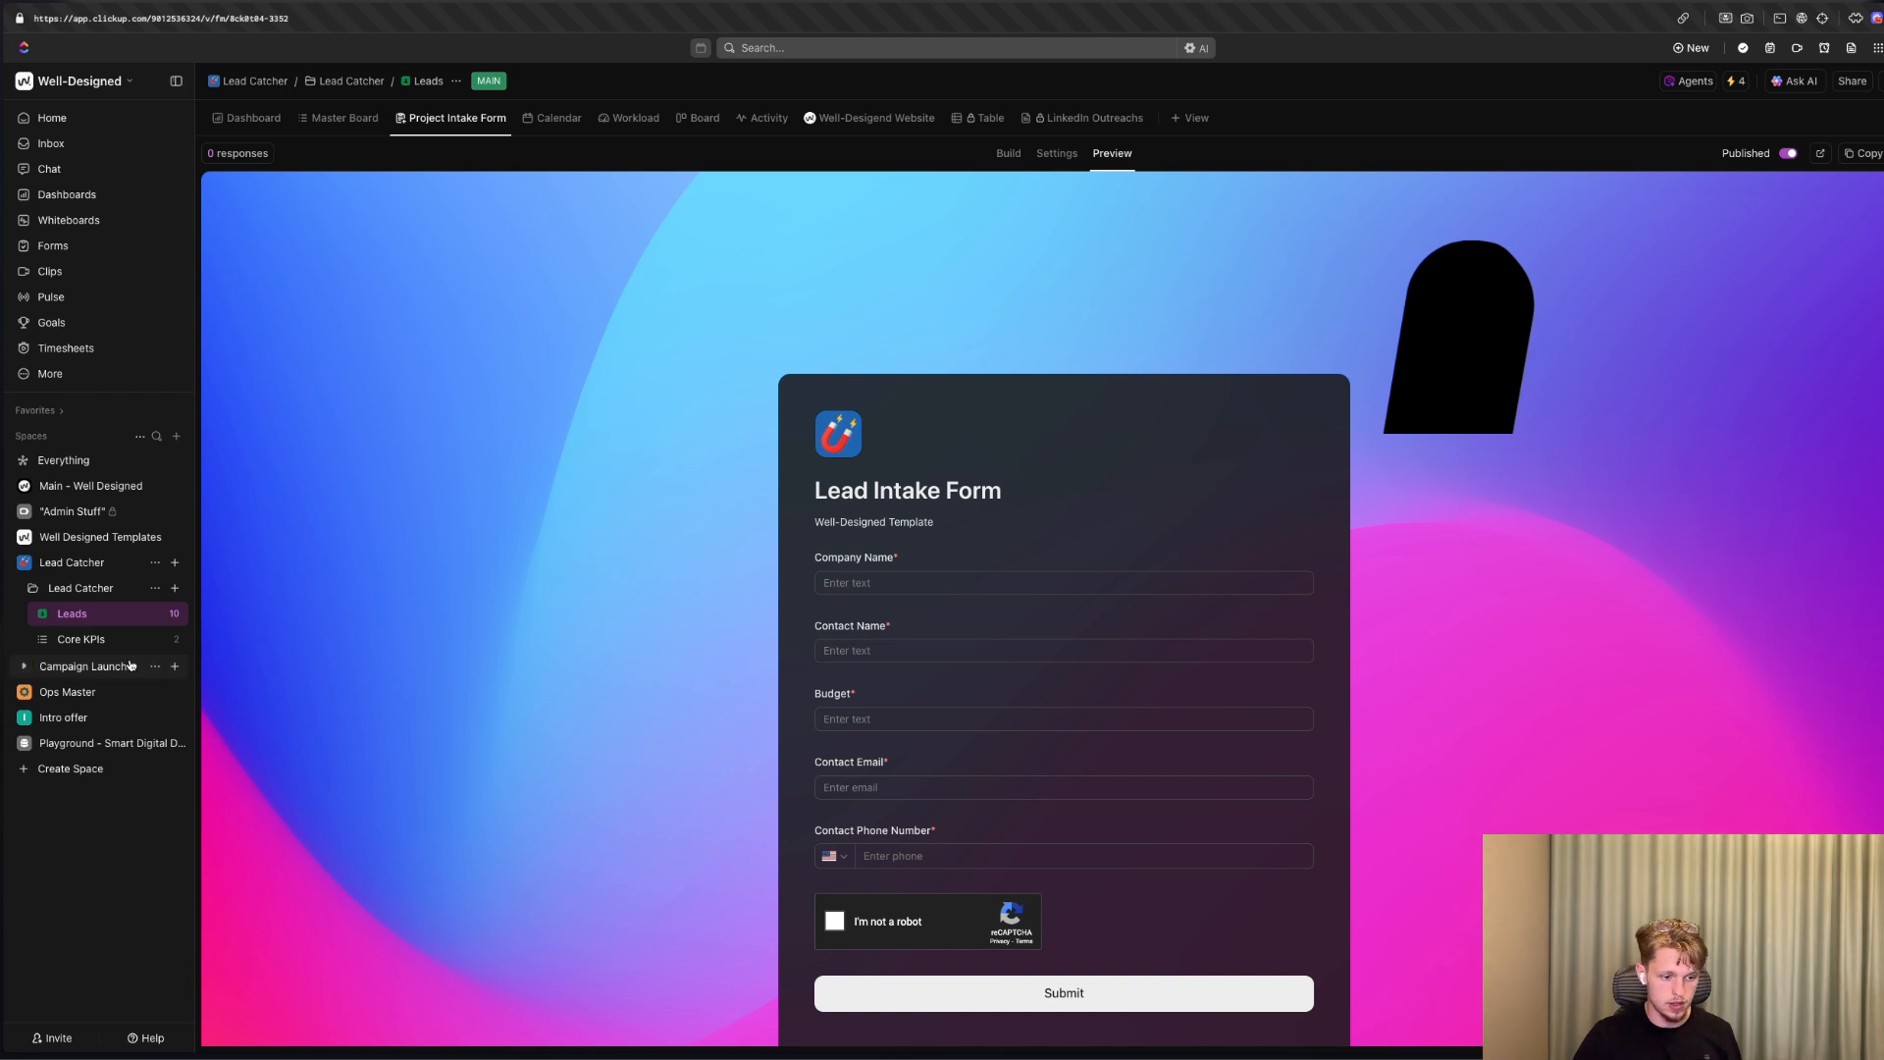
pyautogui.click(18, 667)
pyautogui.click(76, 692)
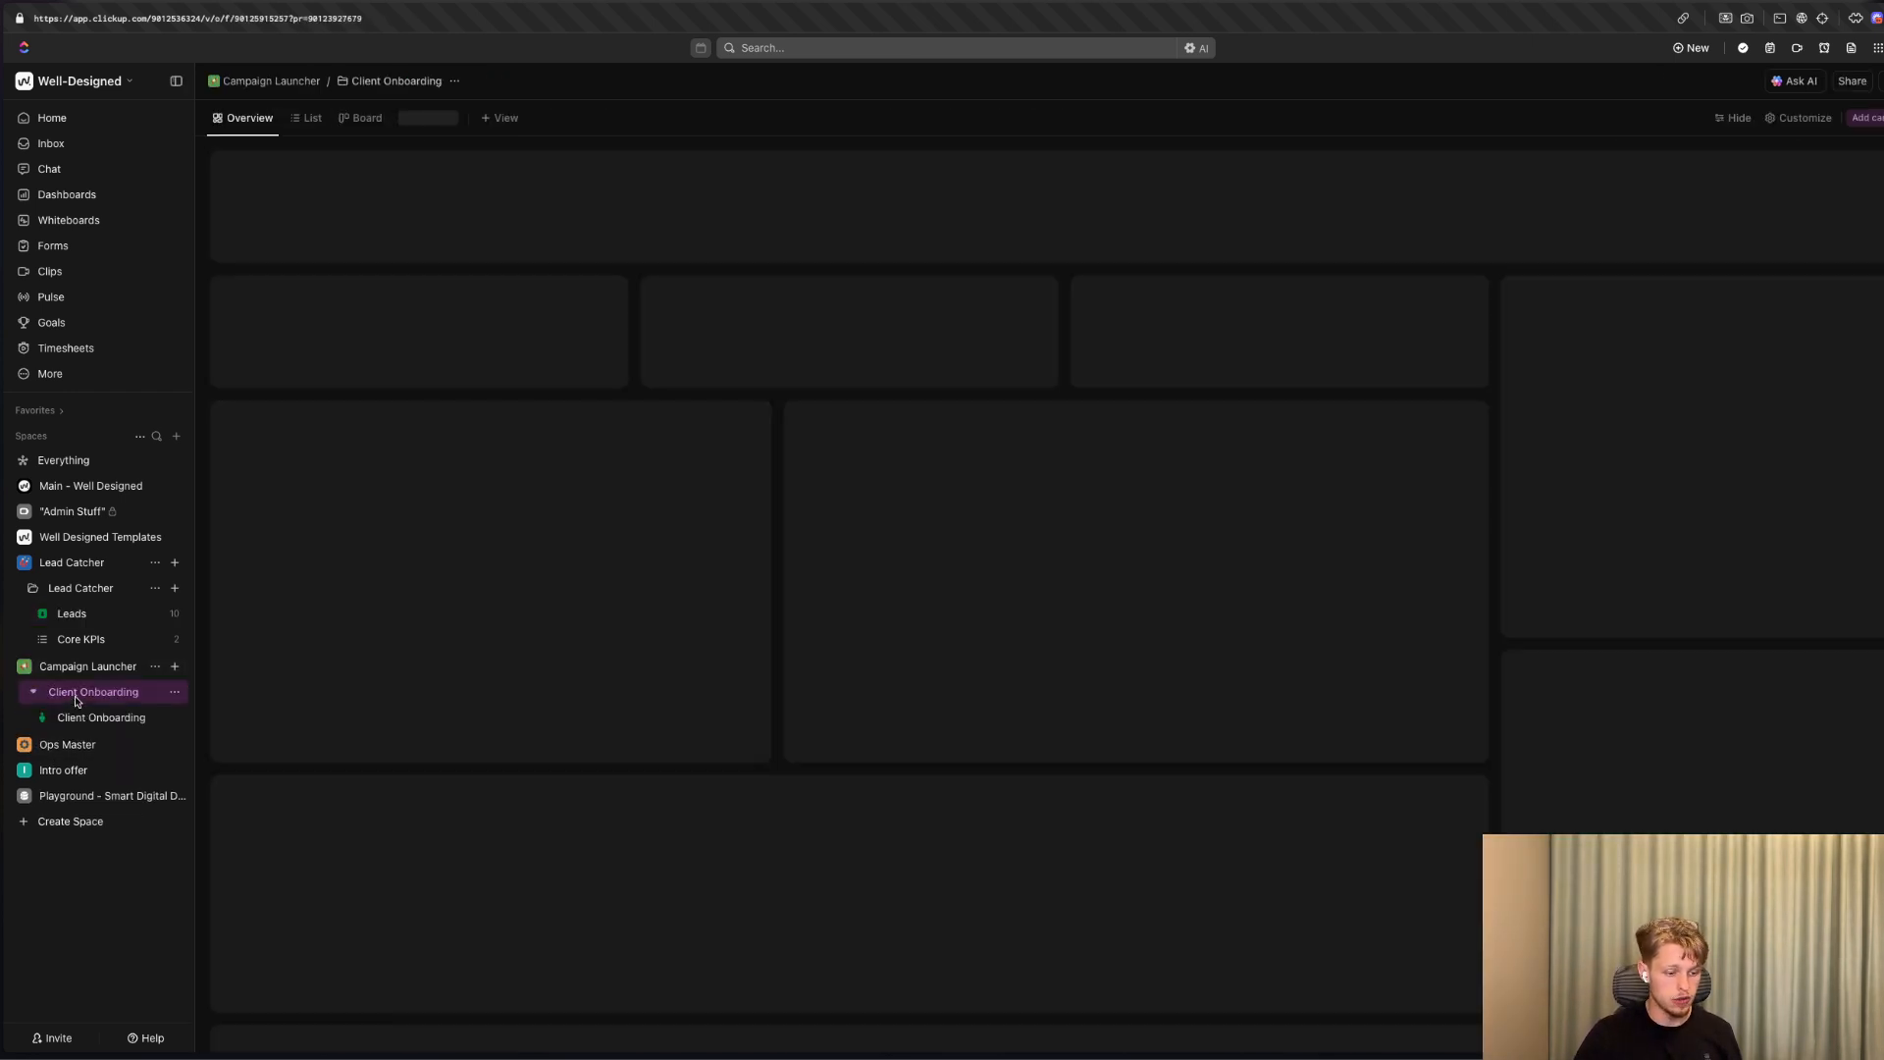
pyautogui.click(102, 718)
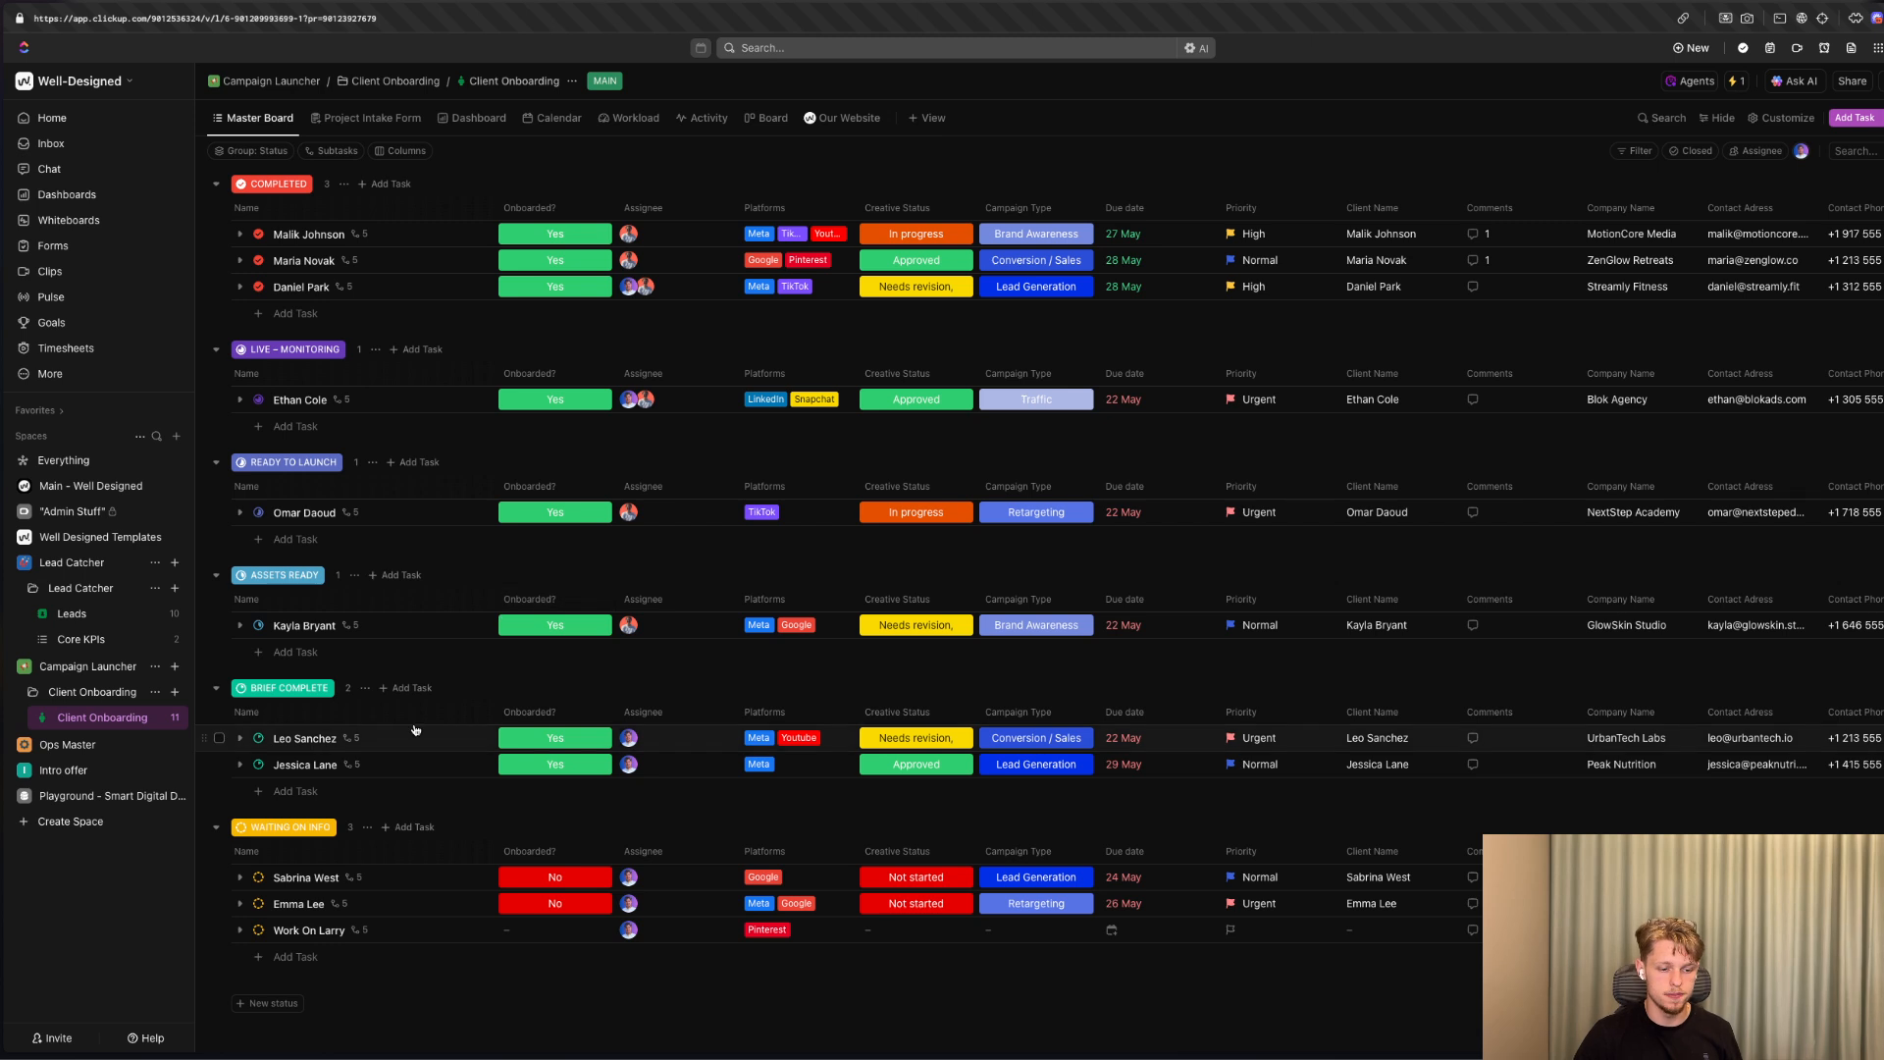
# Examine the subtasks of the task under the Ready to Launch status.
pyautogui.click(220, 512)
pyautogui.click(239, 511)
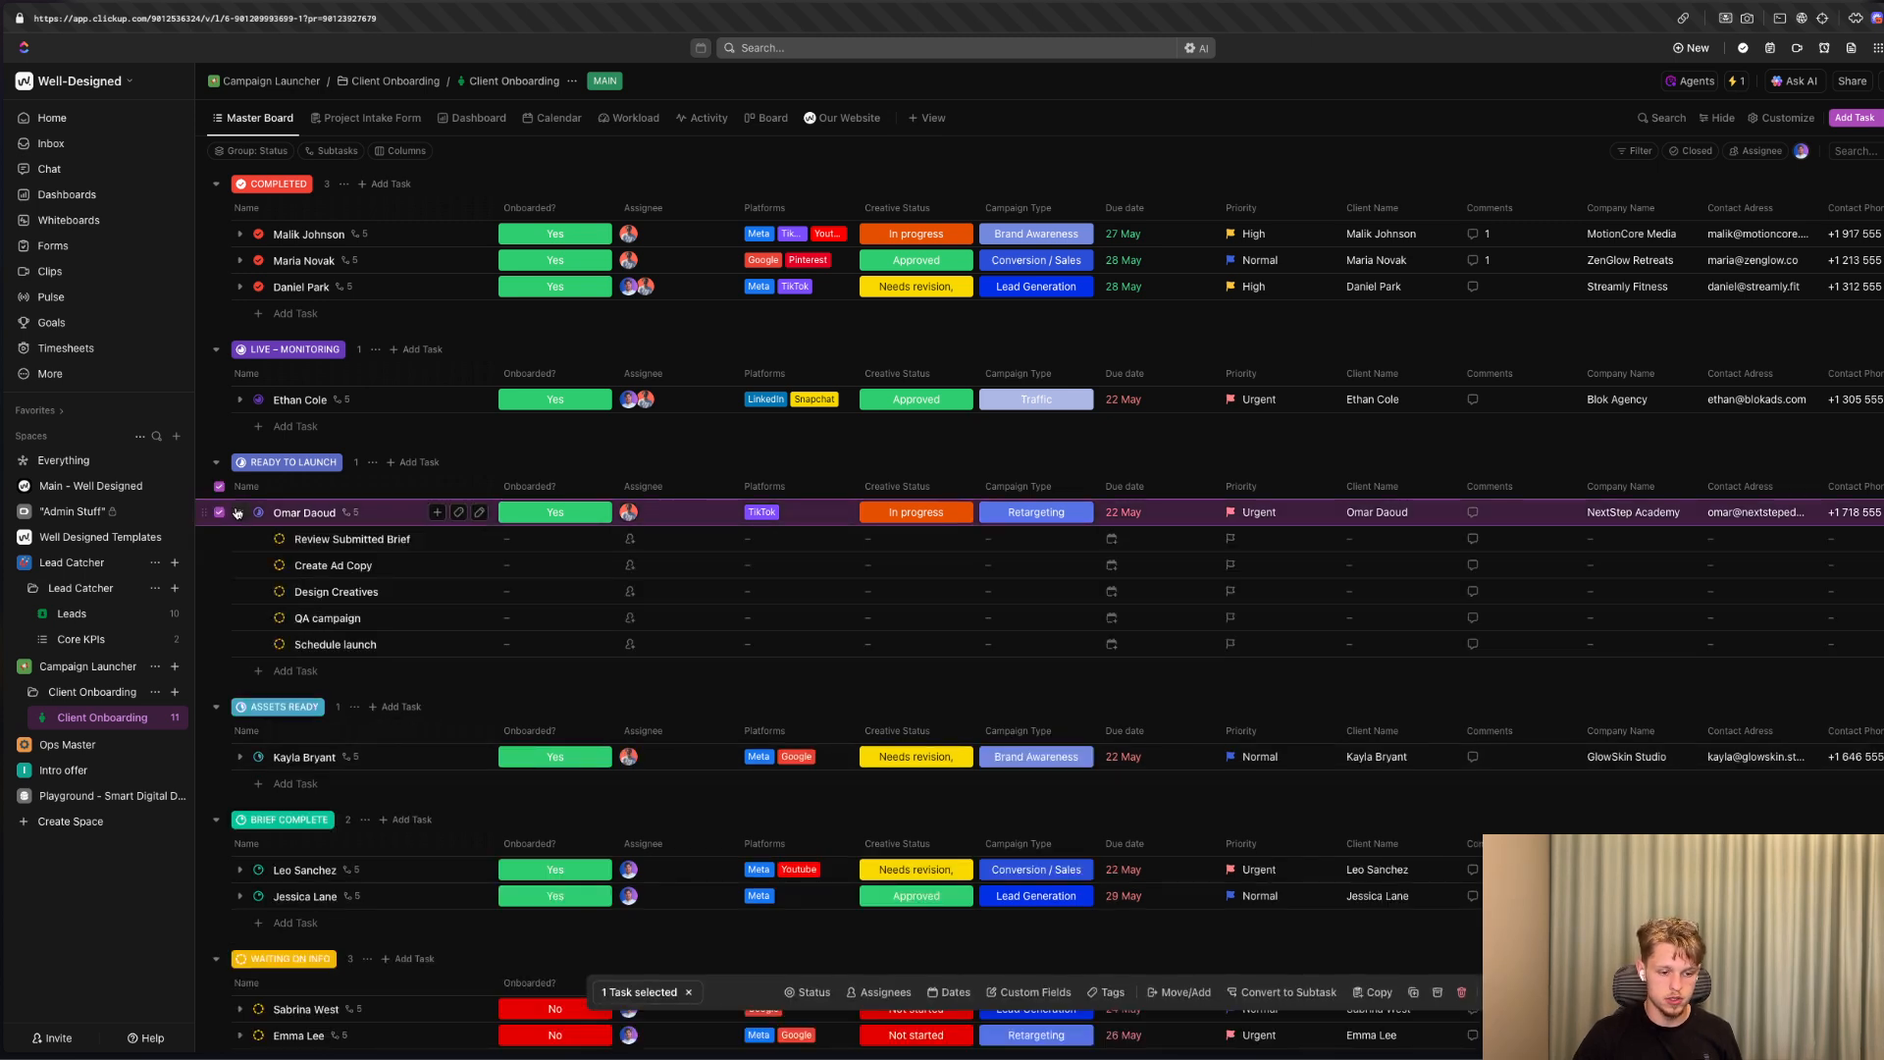
pyautogui.click(236, 512)
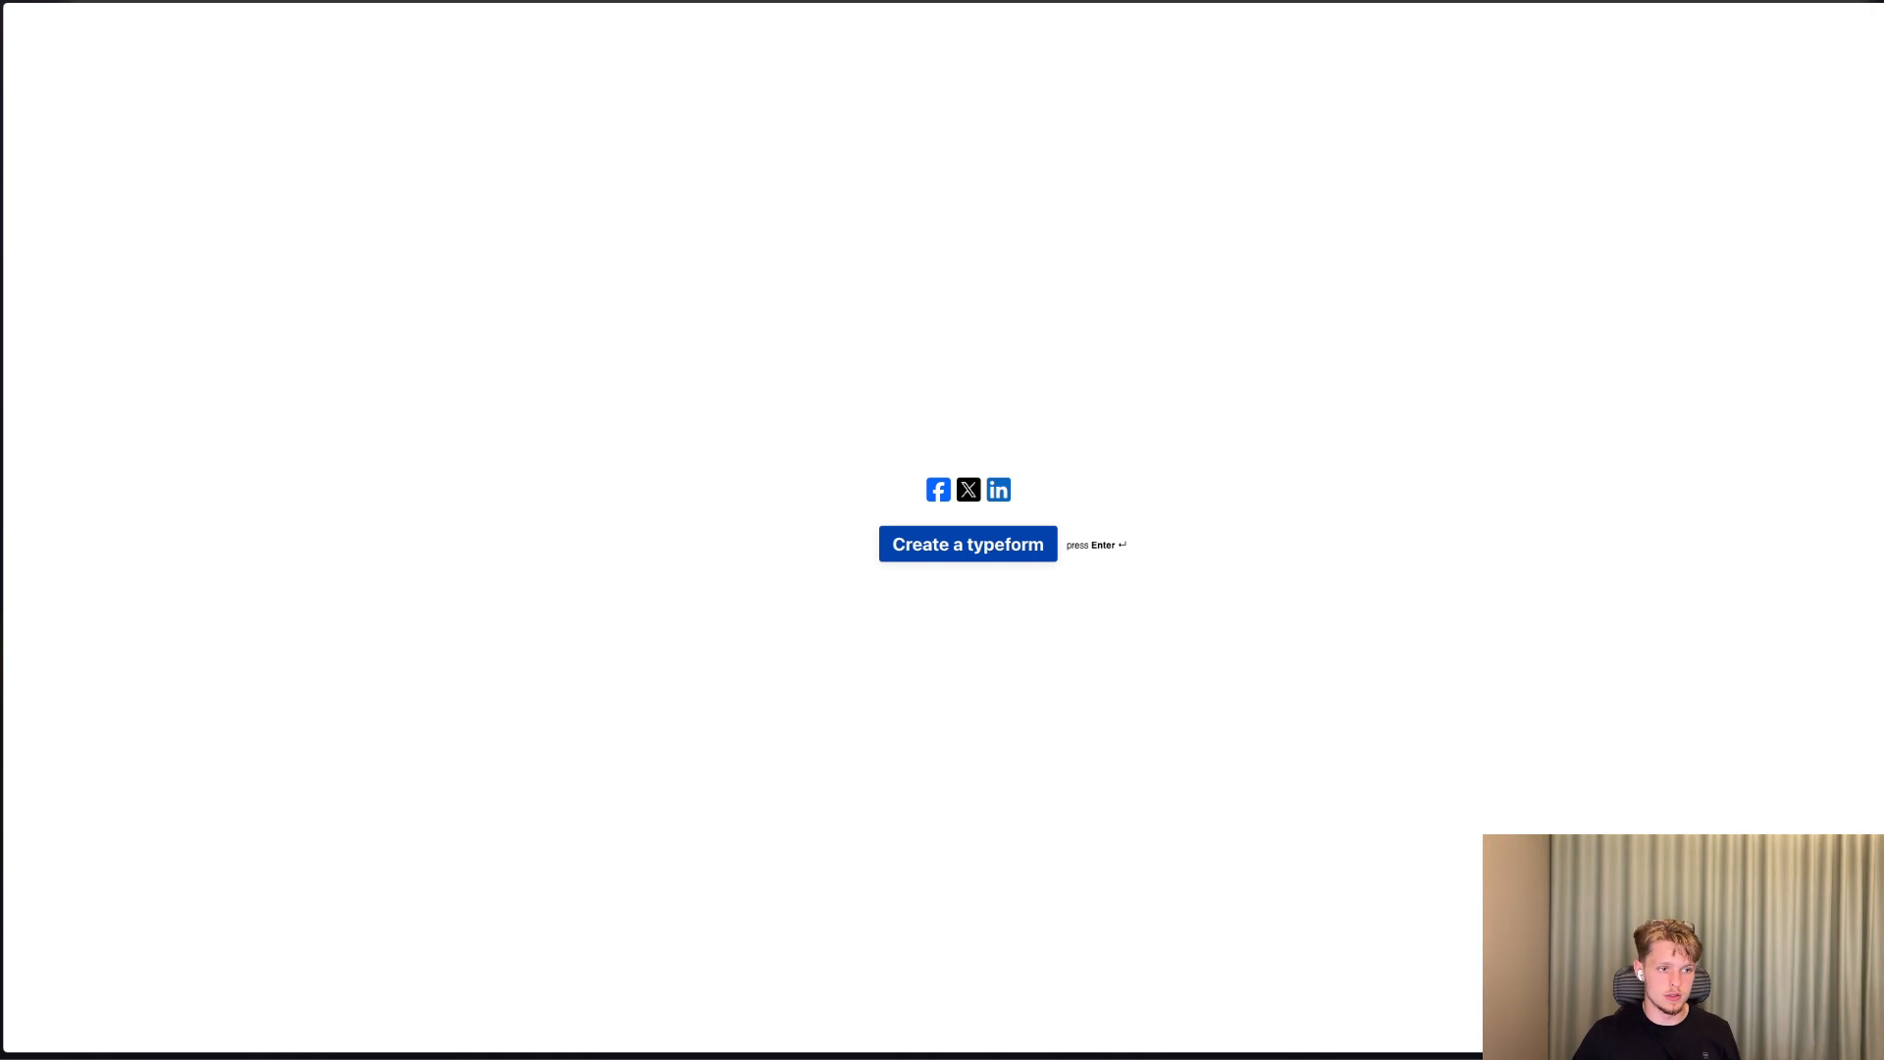
# Reload the published Typeform for a fresh submission and answer the first question with Choice 2.
pyautogui.press('super+l')
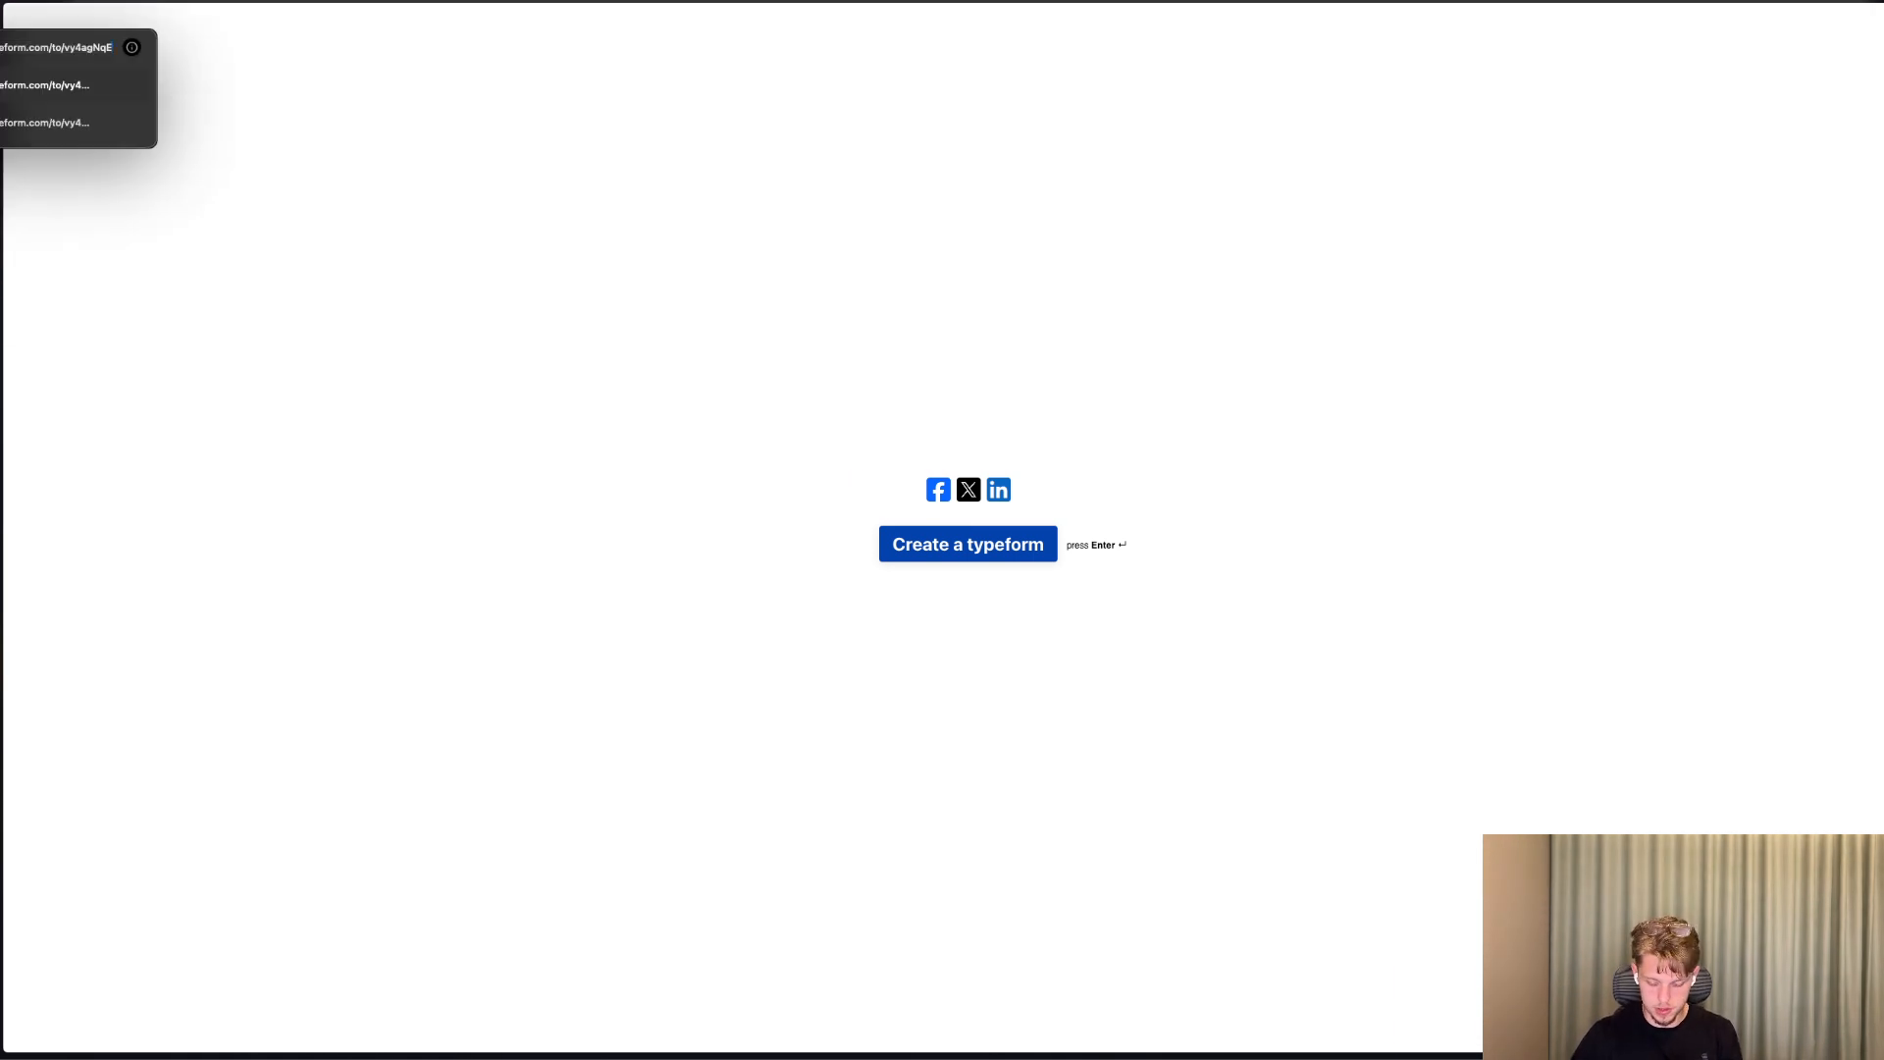
pyautogui.press('Return')
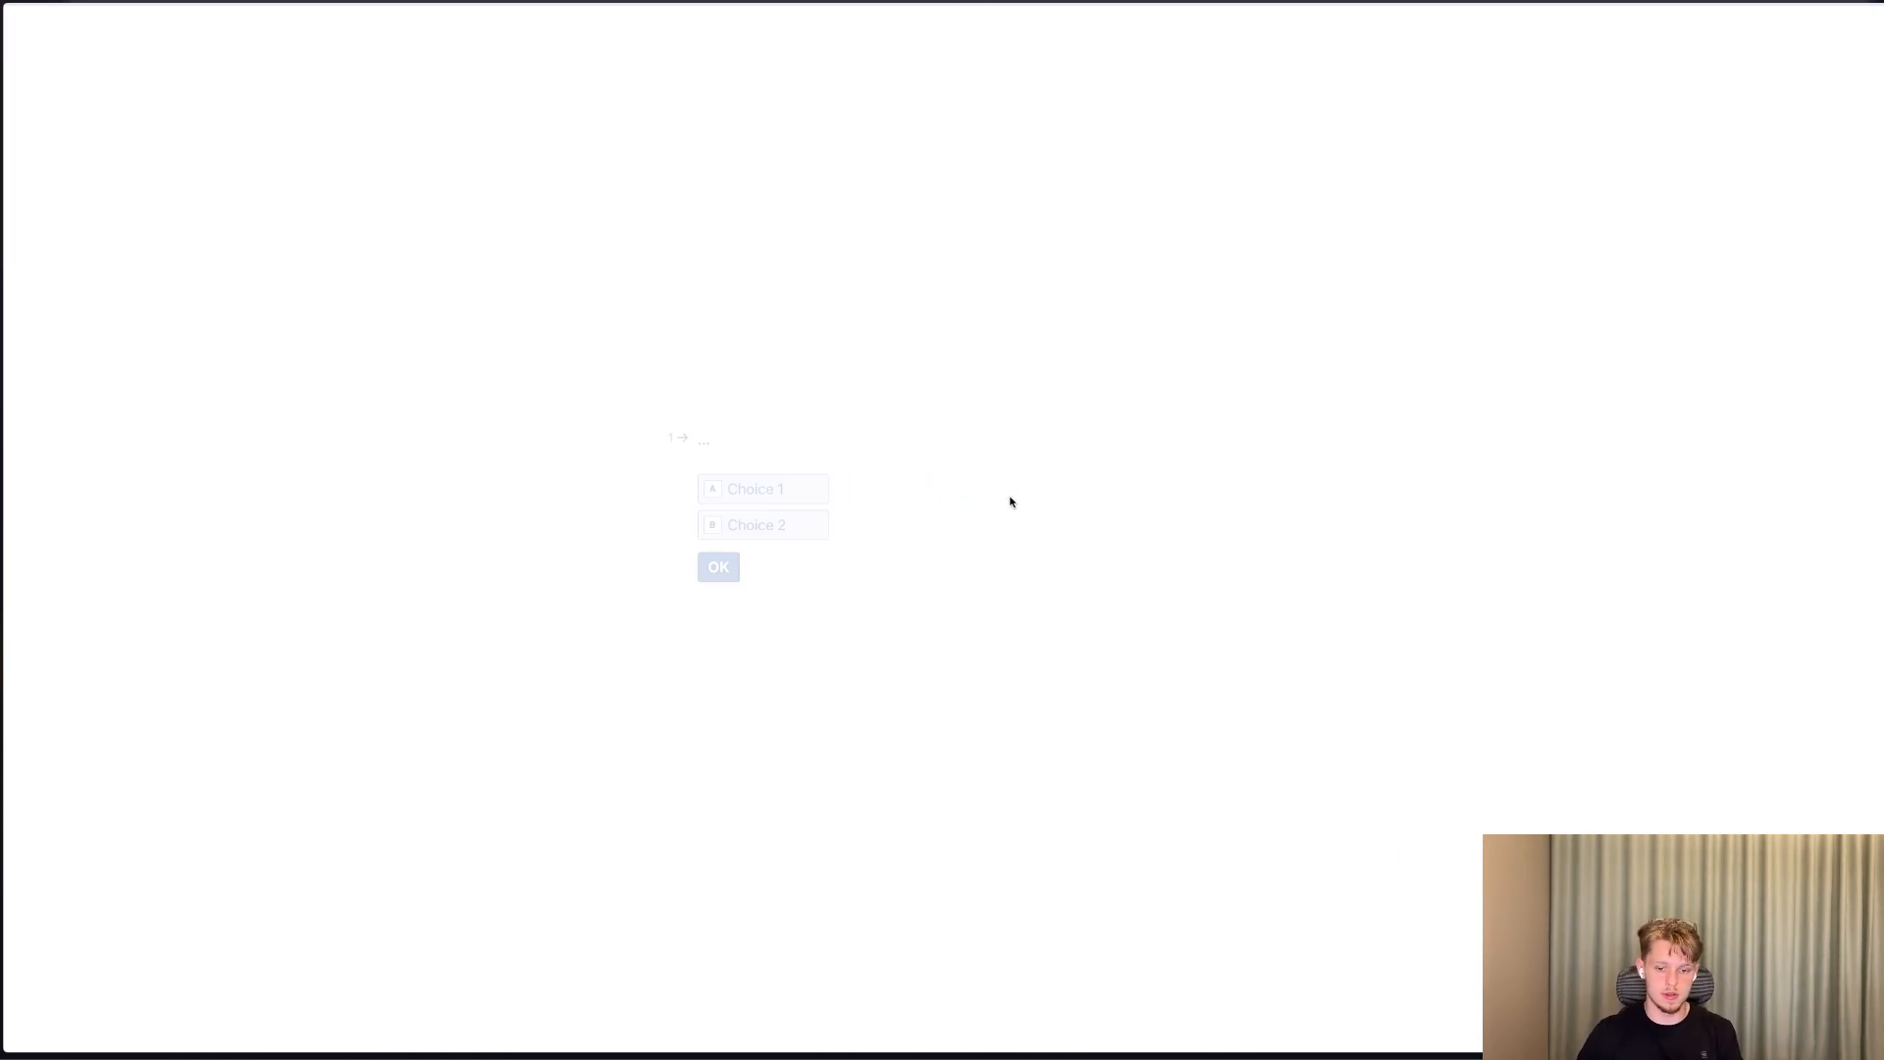
pyautogui.click(764, 523)
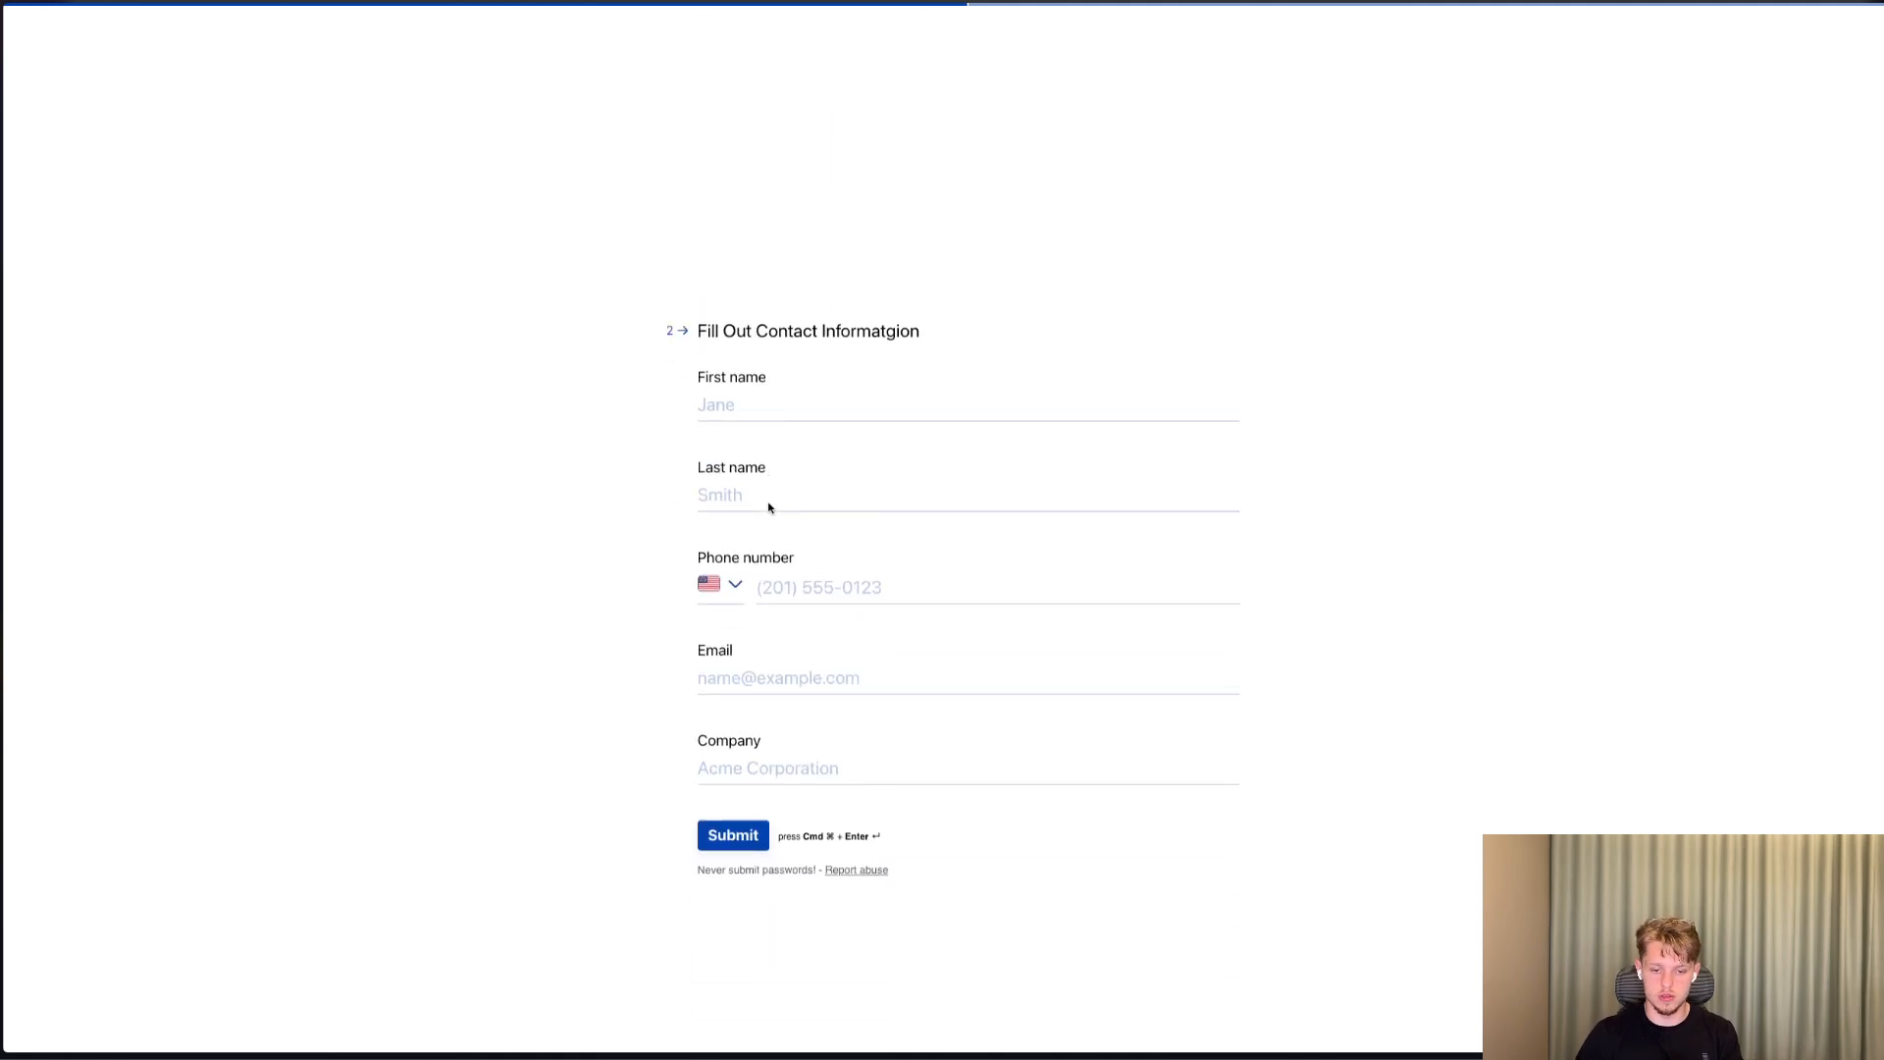
# Fill in the respondent's first name and last name from the saved suggestions.
pyautogui.click(769, 310)
pyautogui.click(791, 347)
pyautogui.click(762, 397)
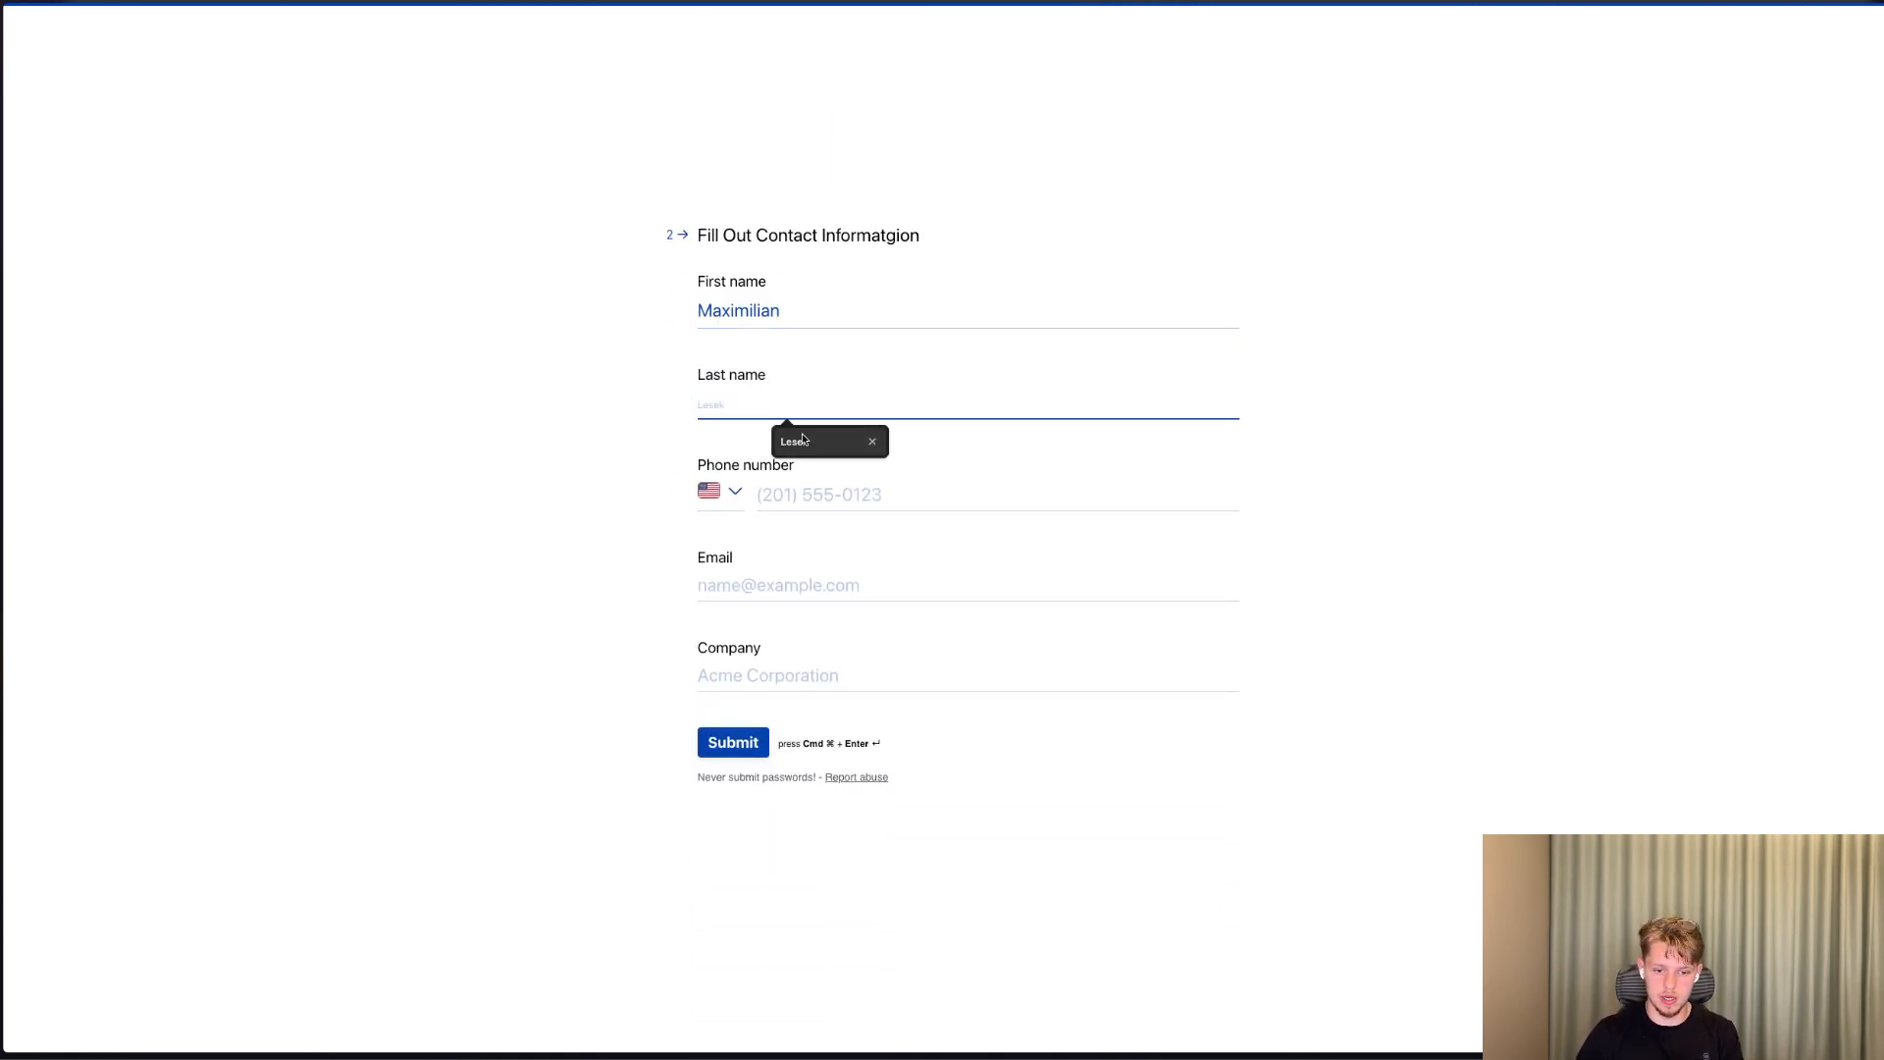
pyautogui.click(803, 440)
# Set the phone number's country to Sweden and enter the respondent's phone number.
pyautogui.click(738, 496)
pyautogui.write('te')
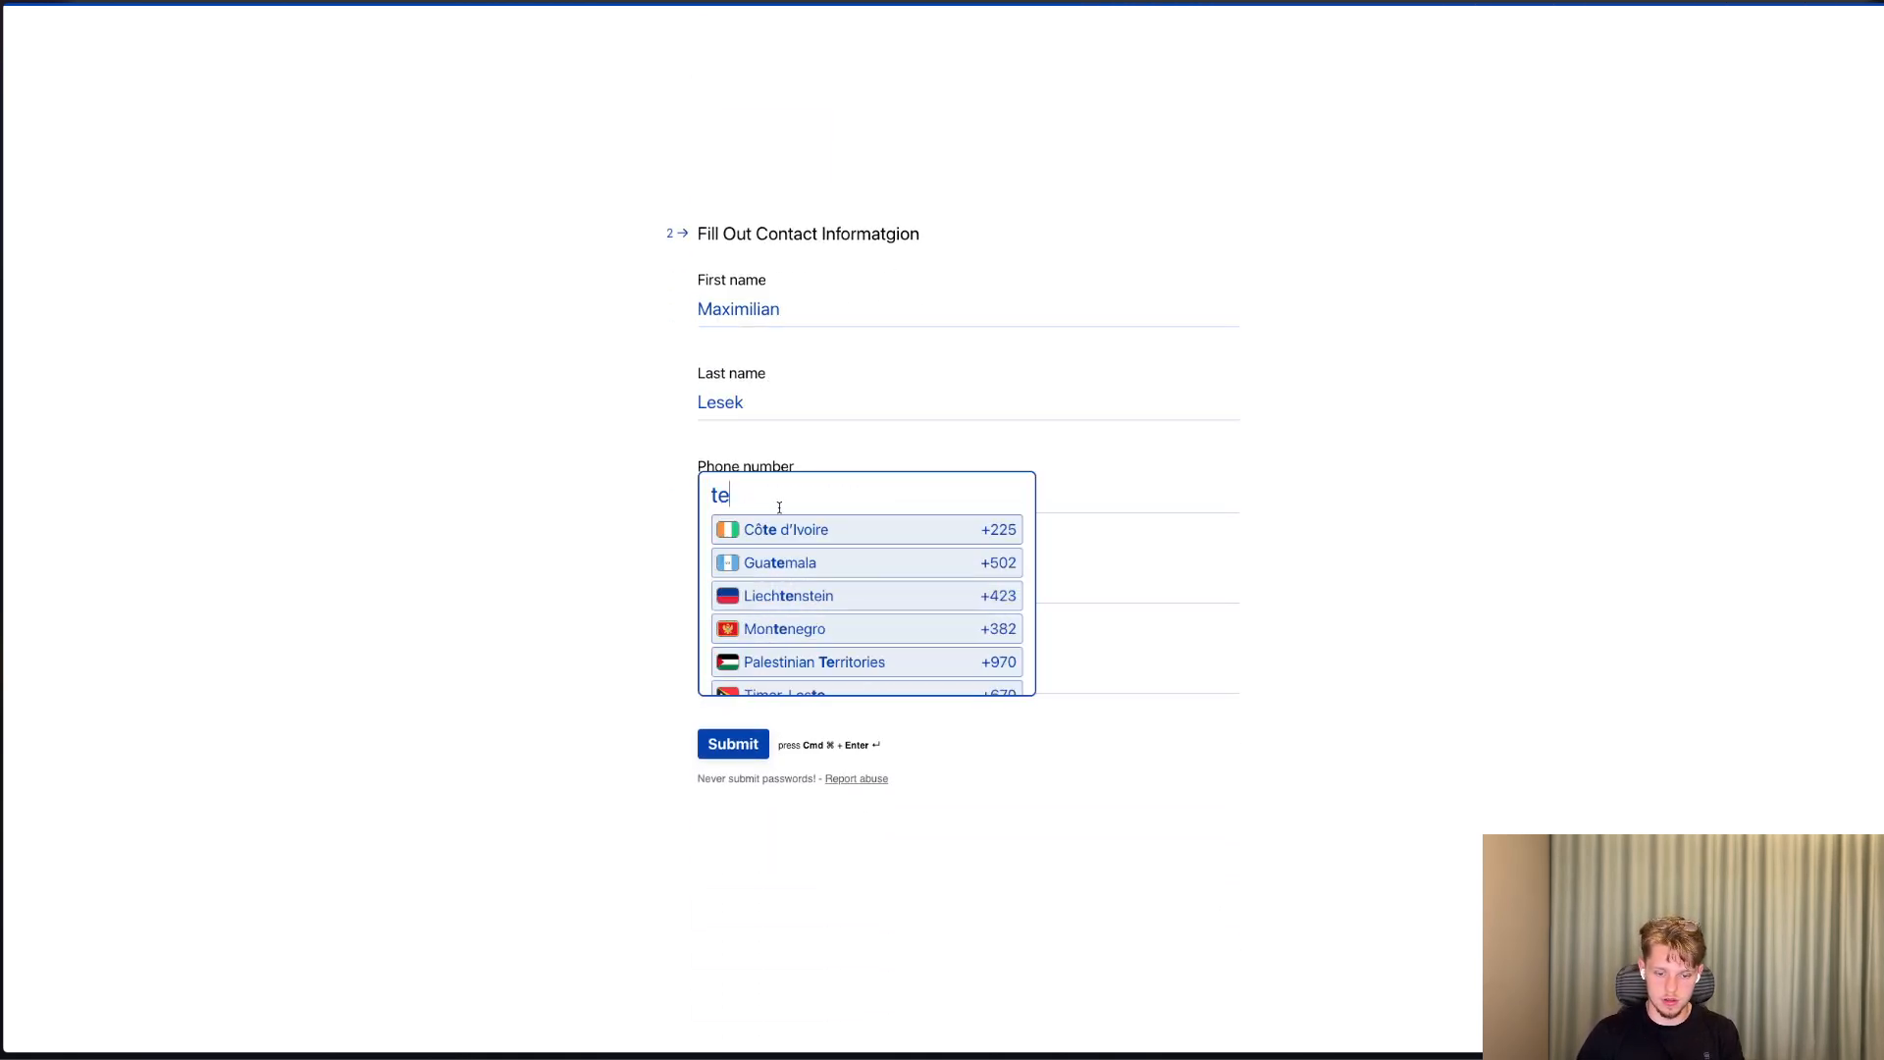
pyautogui.press('BackSpace')
pyautogui.press('BackSpace')
pyautogui.write('sw')
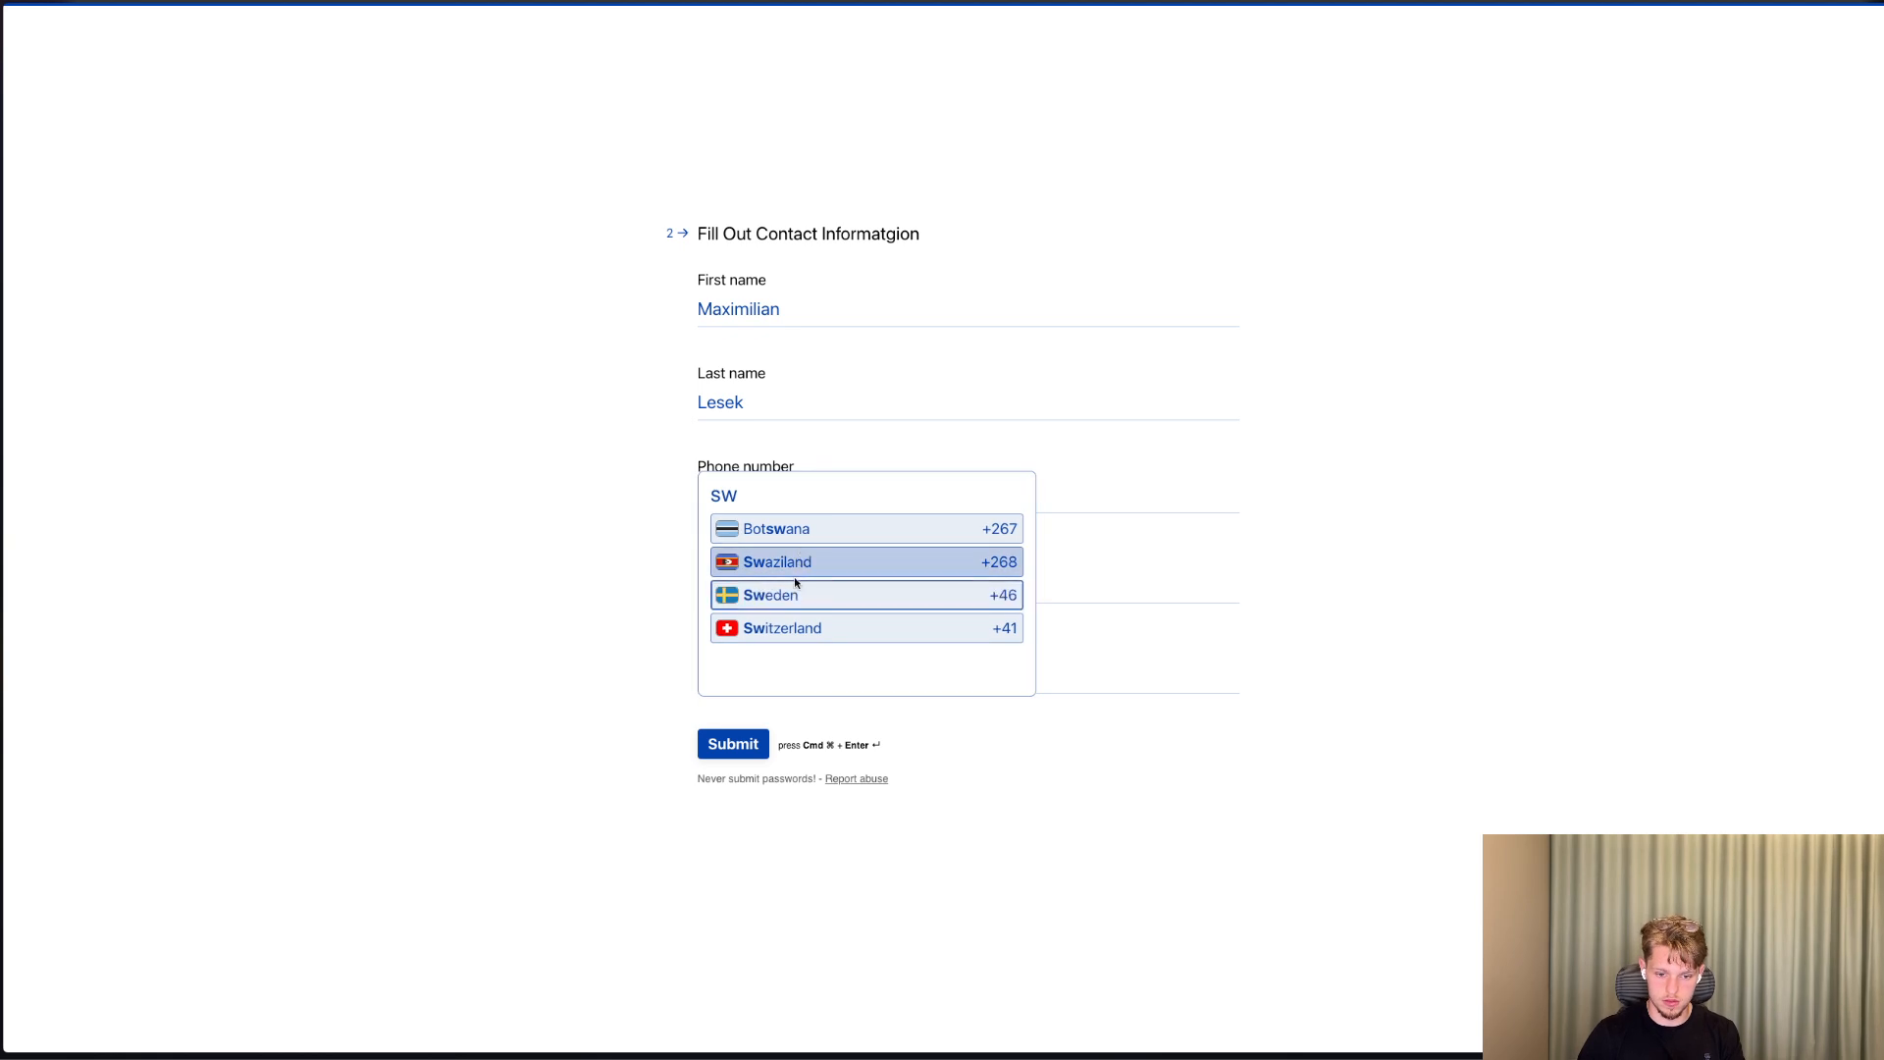
pyautogui.click(797, 589)
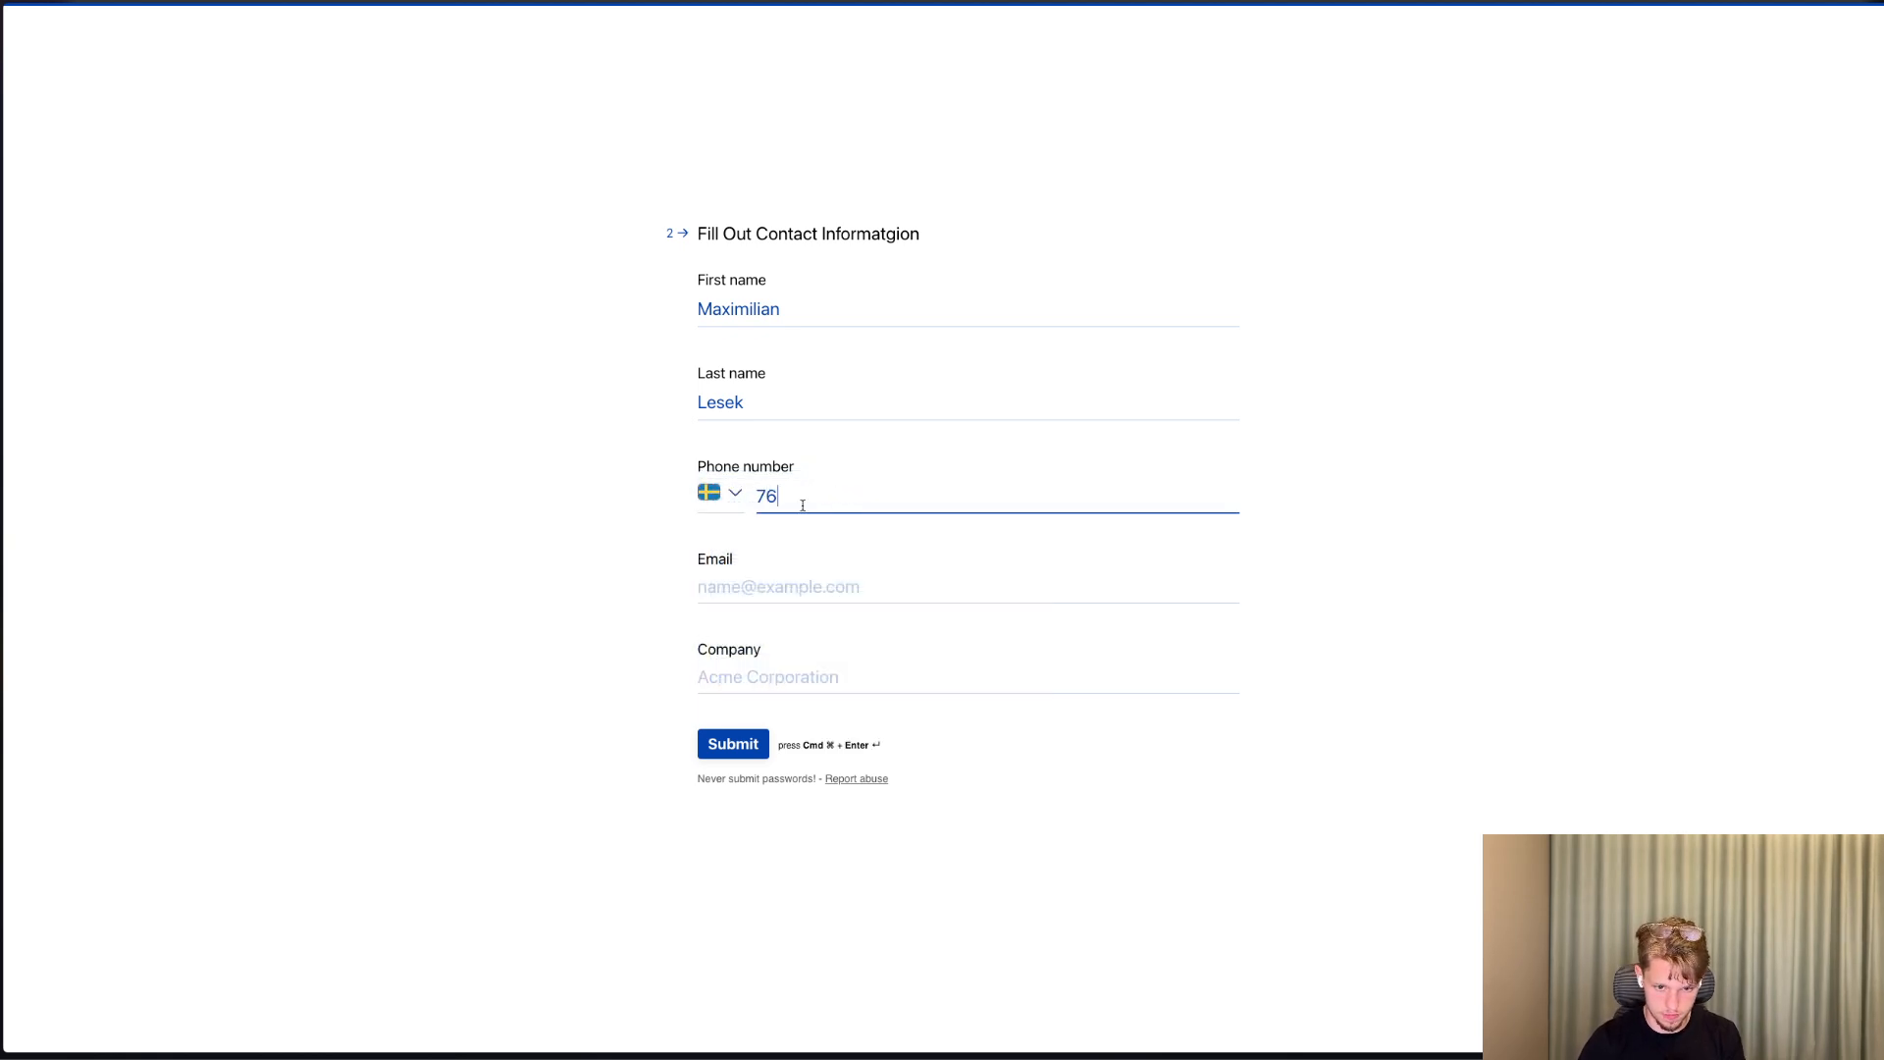
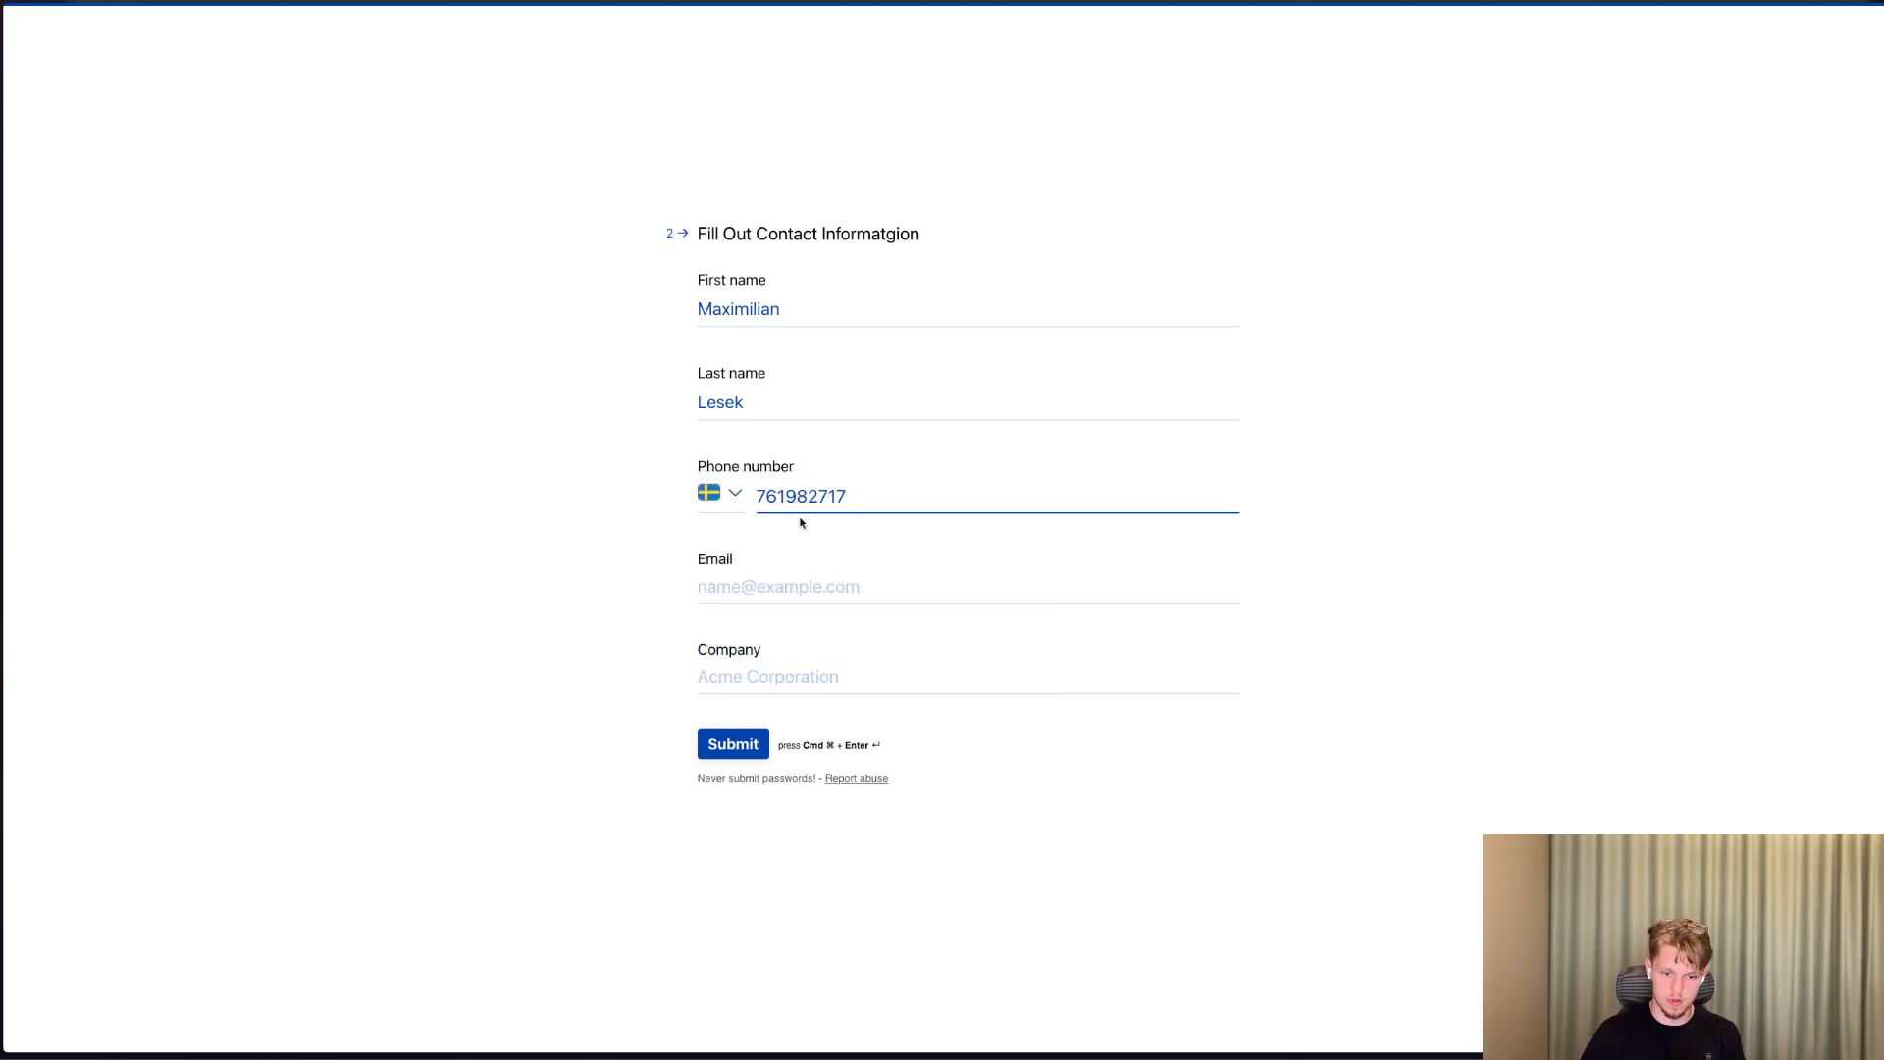
# Enter the respondent's email and the company Well Designed from the saved suggestions, and submit the form.
pyautogui.press('Tab')
pyautogui.write('maxi')
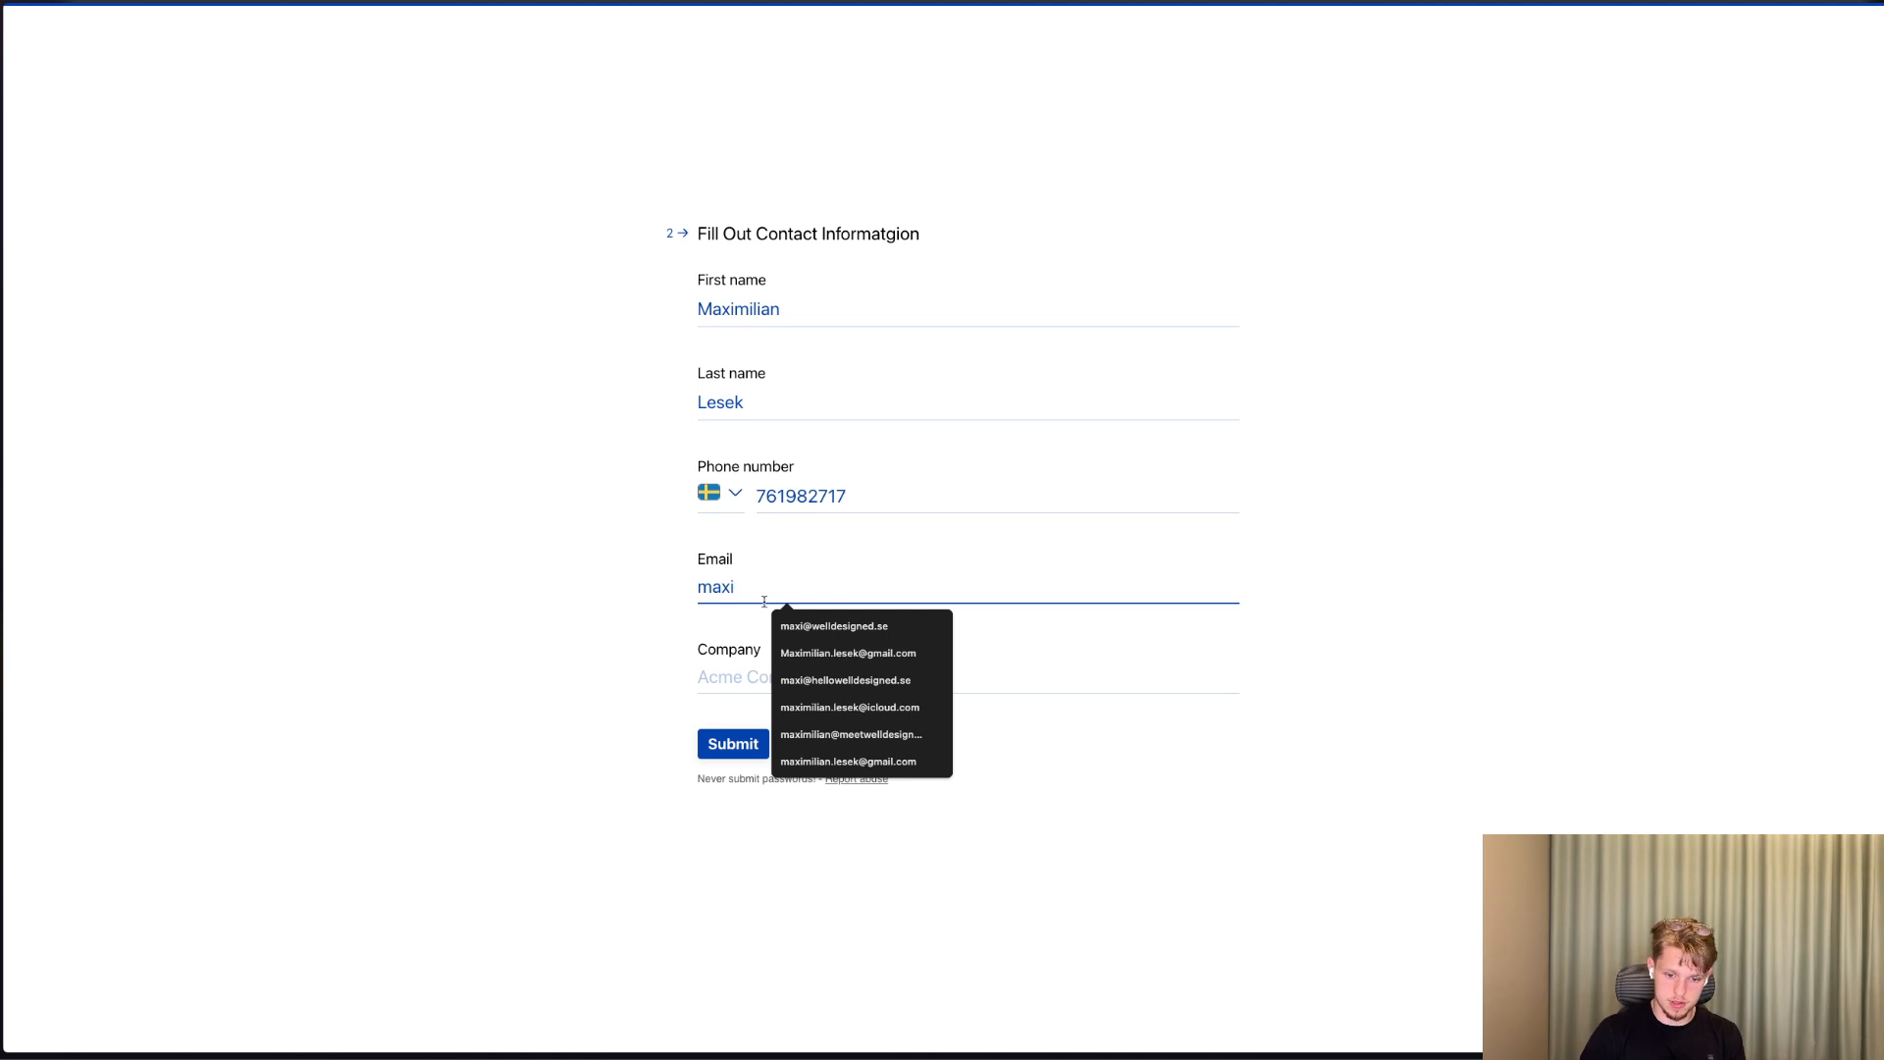
pyautogui.press('Down')
pyautogui.press('Return')
pyautogui.click(765, 668)
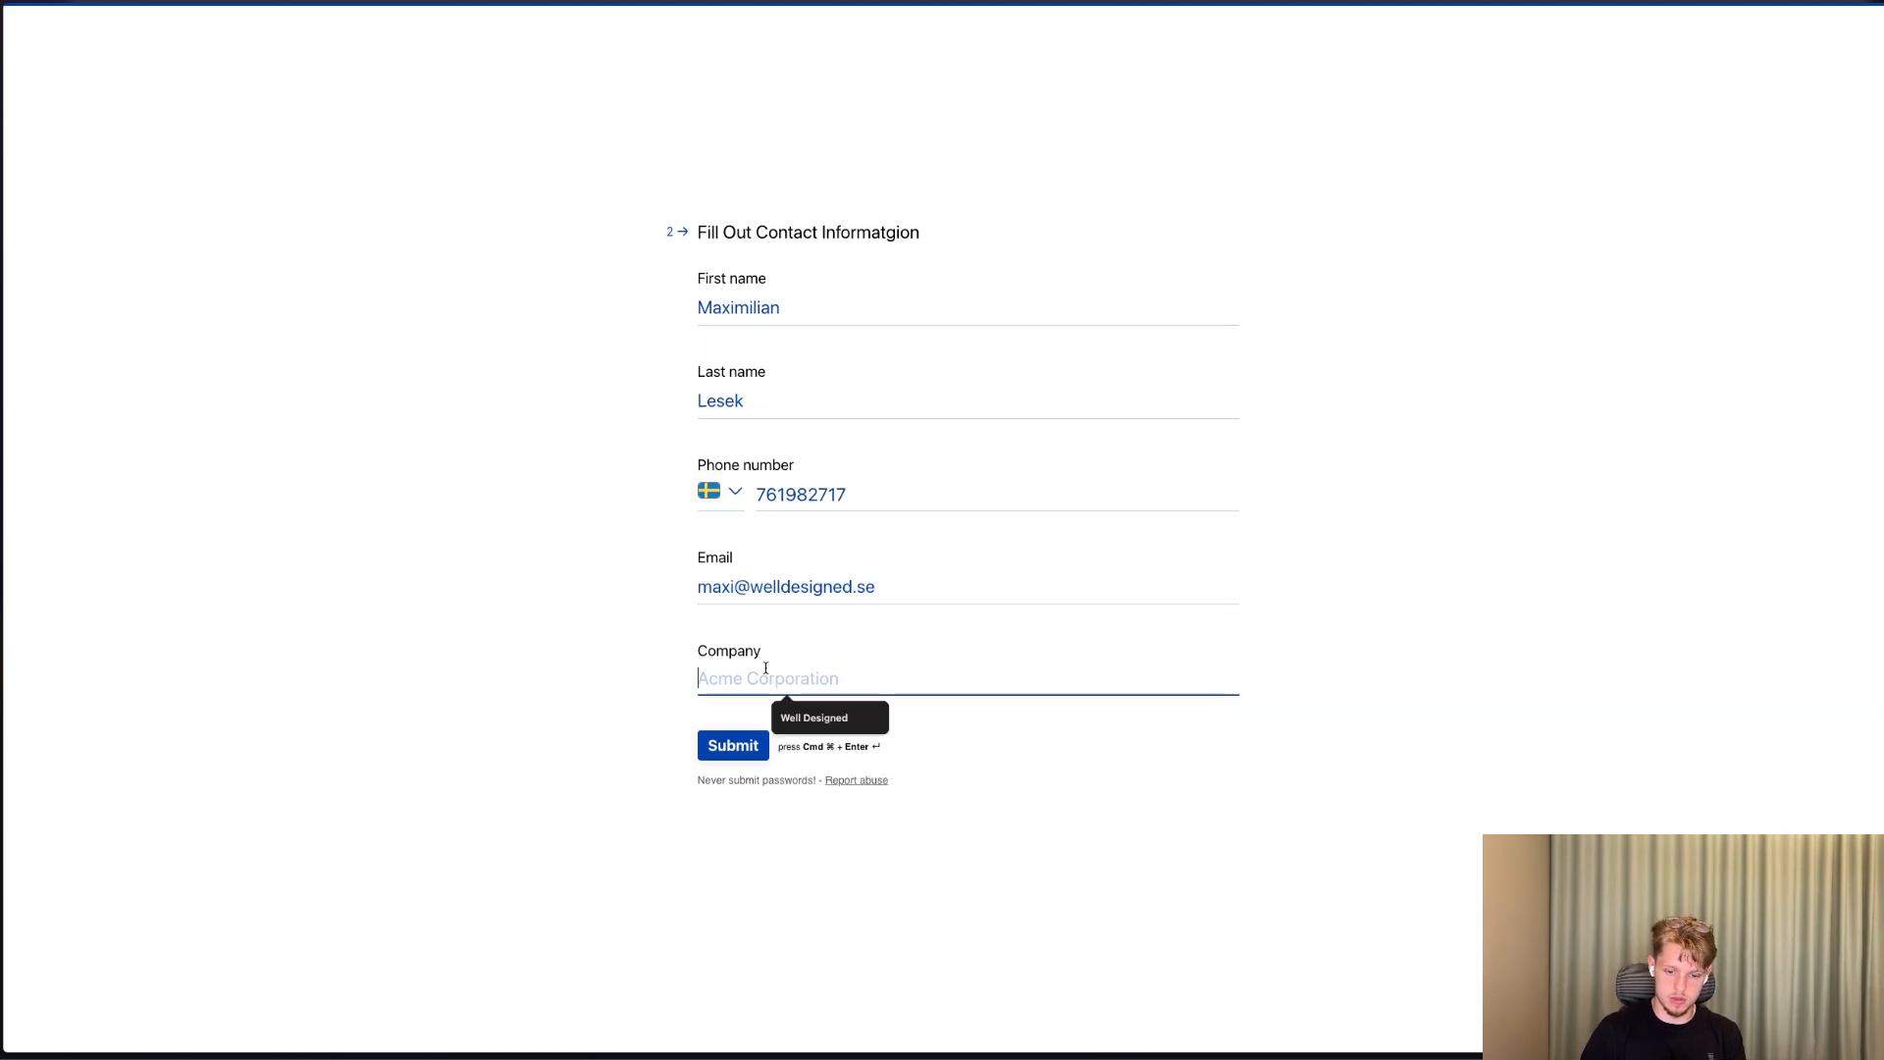
pyautogui.click(797, 709)
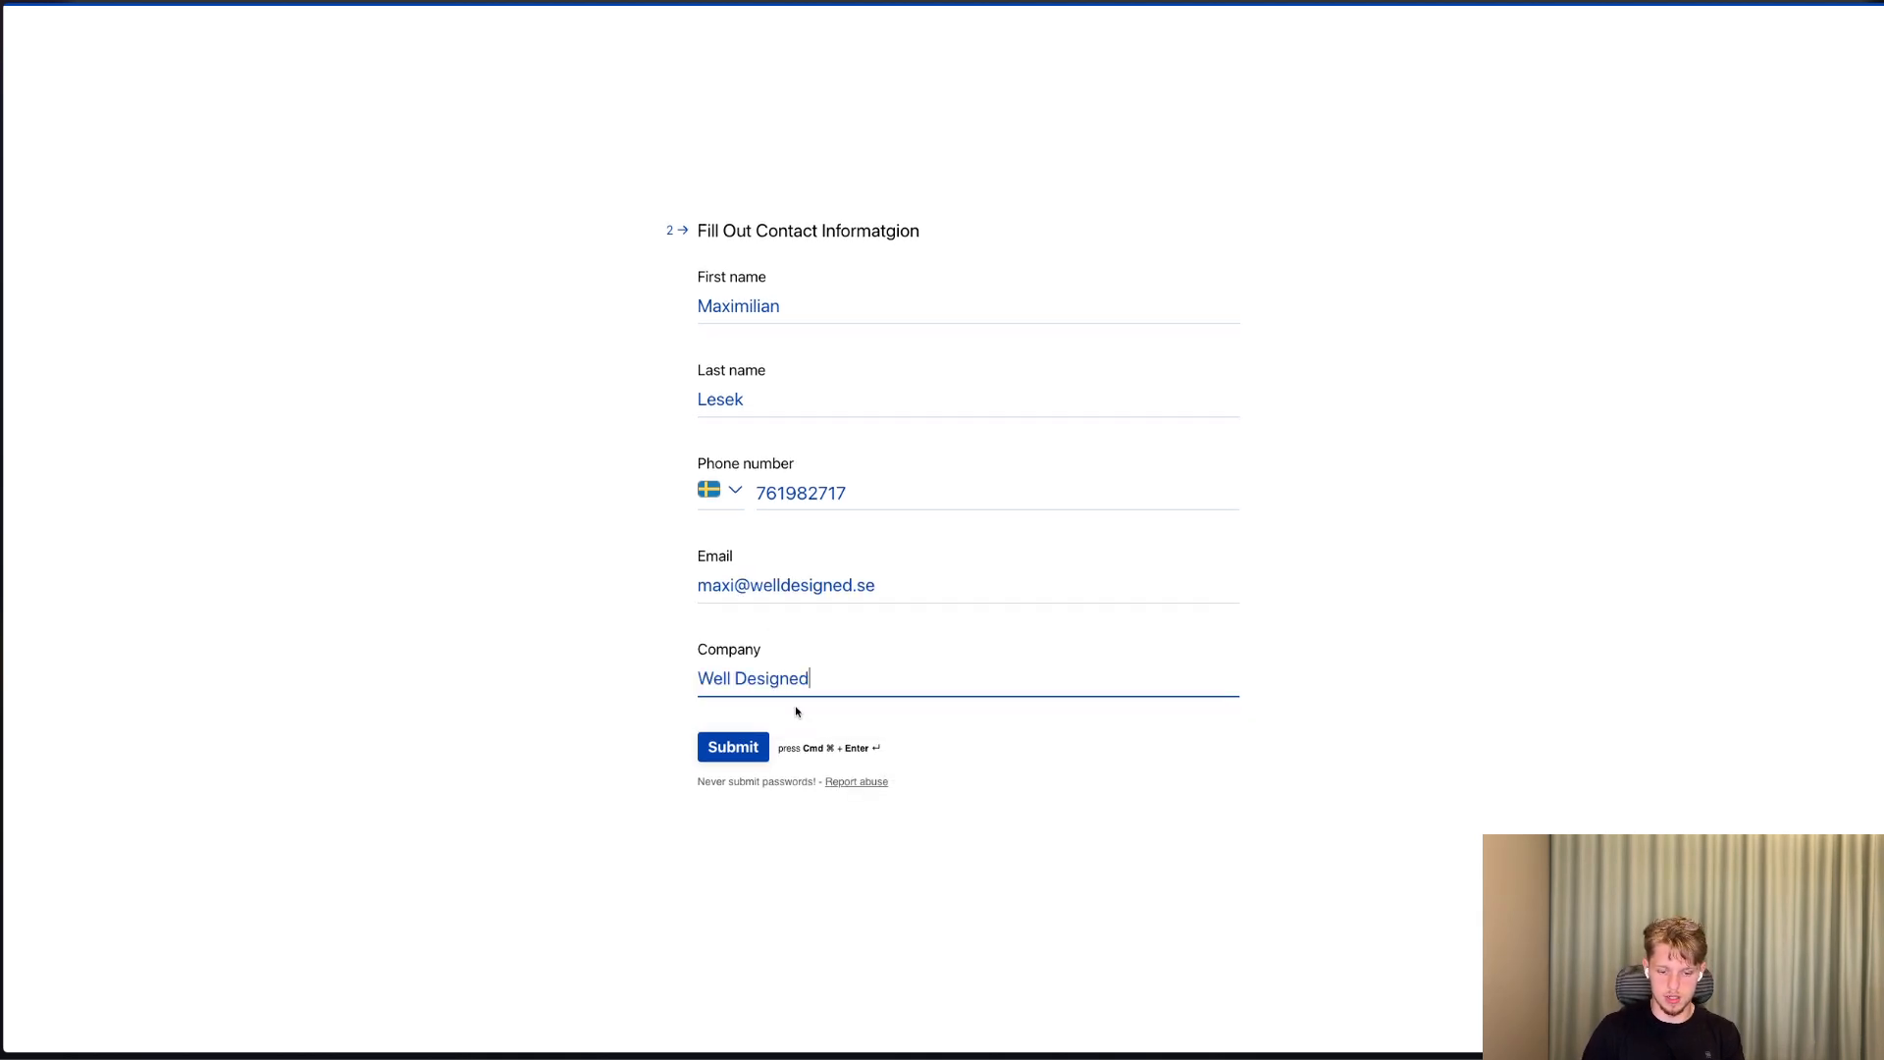
pyautogui.click(726, 747)
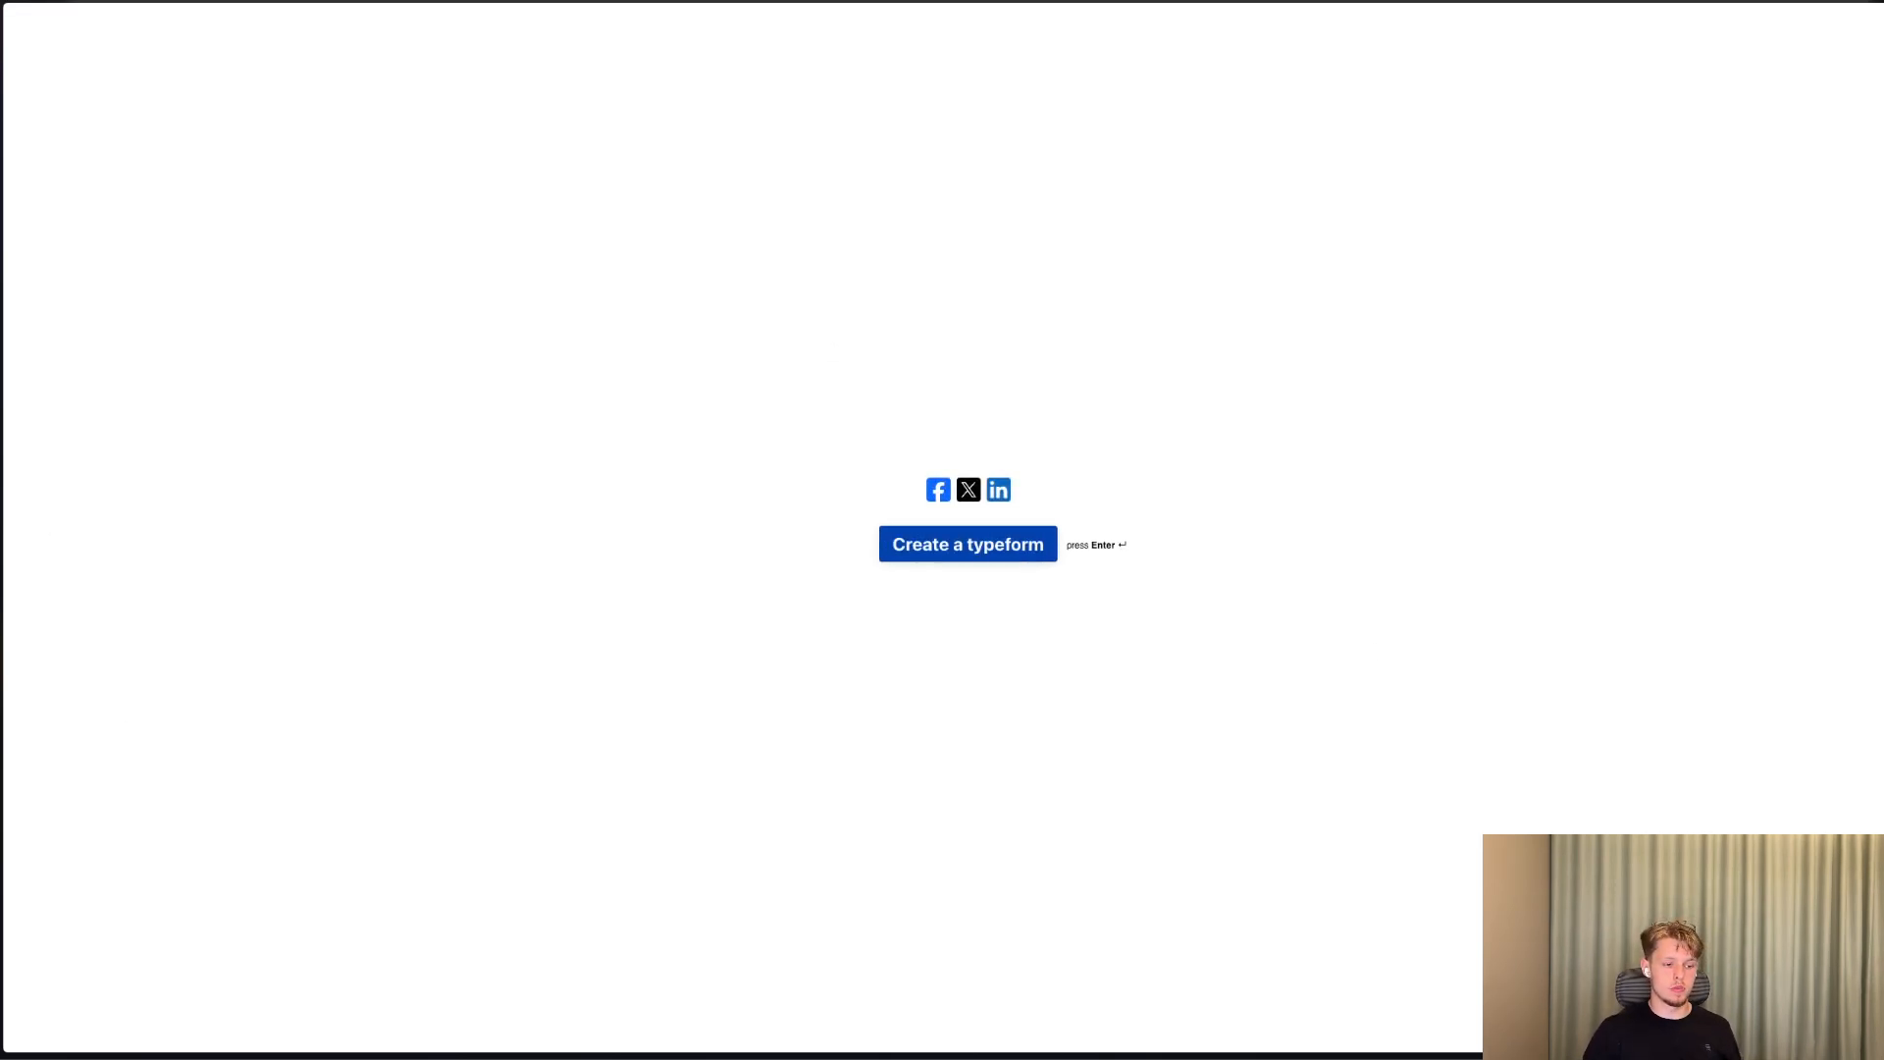
# Switch to the ClickUp Client Onboarding list and examine the field values of the Well Designed task under Waiting on Info.
pyautogui.hotkey('ctrl', 'Tab')
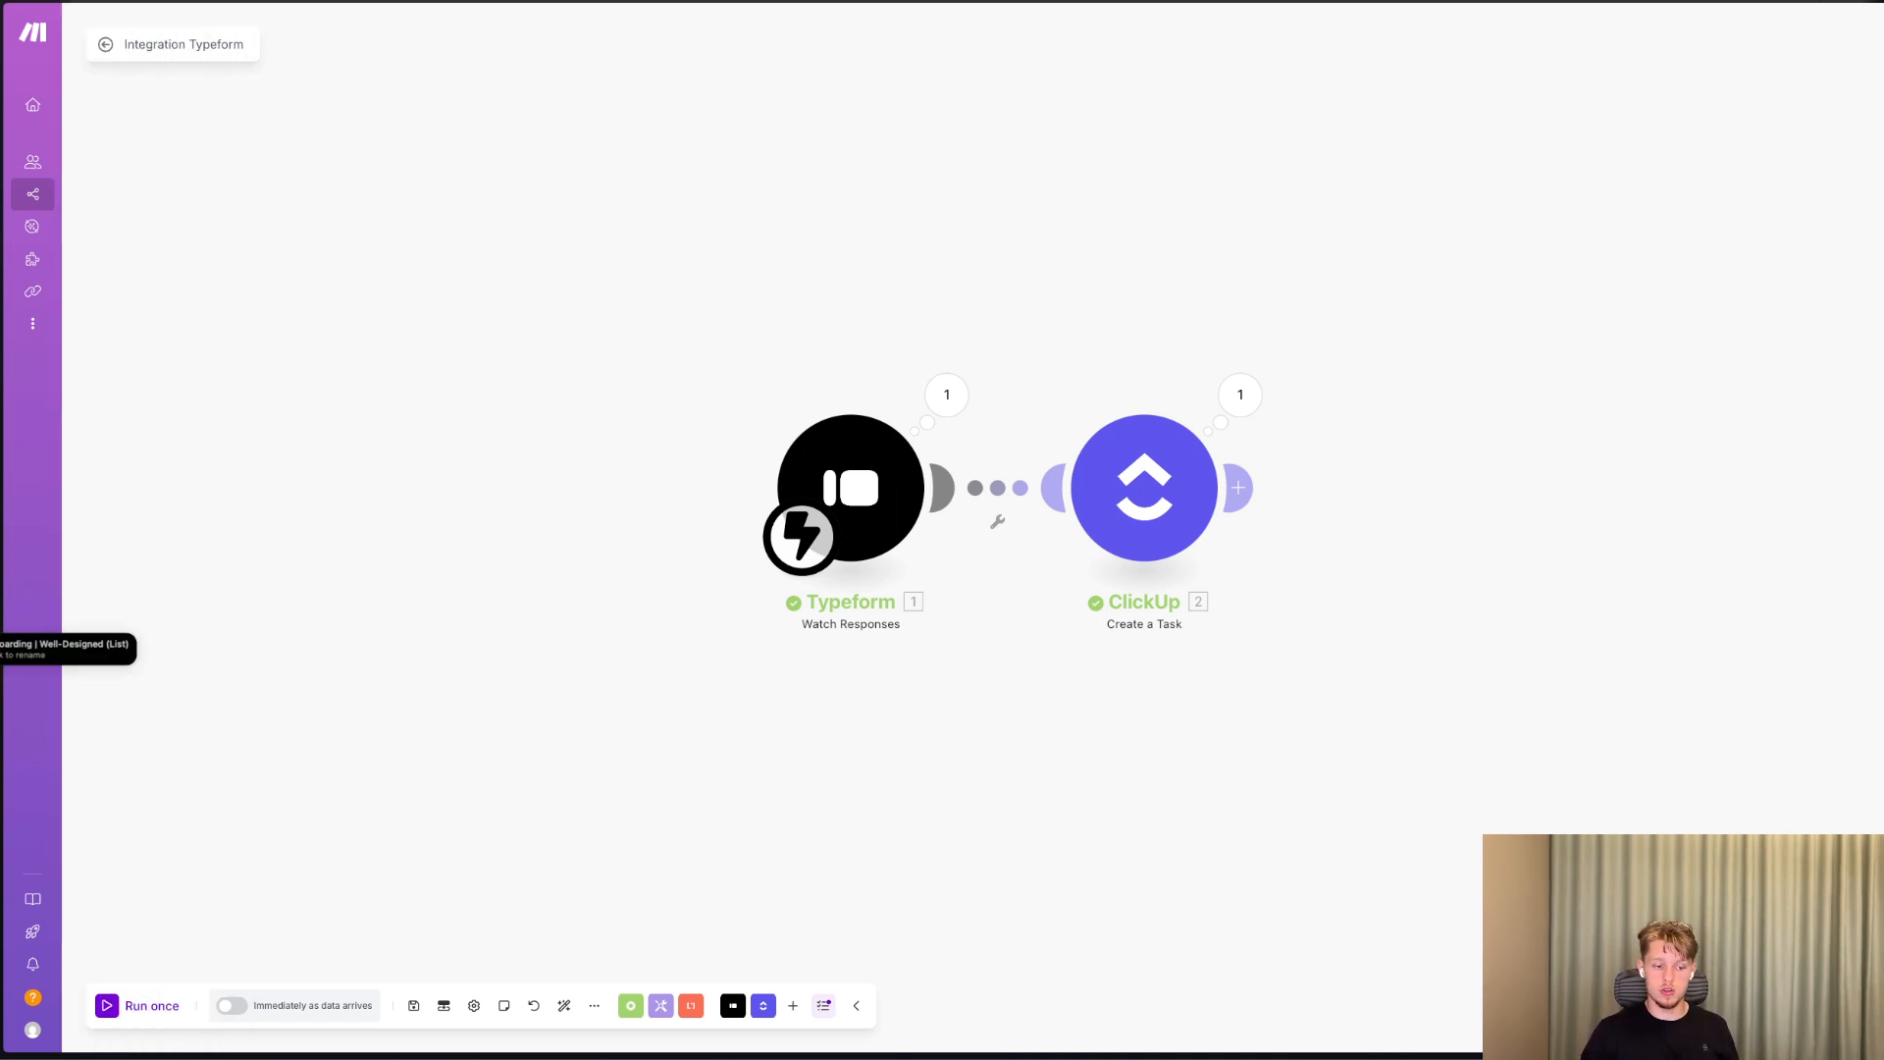
pyautogui.click(2, 648)
pyautogui.scroll(-1, 451, 471)
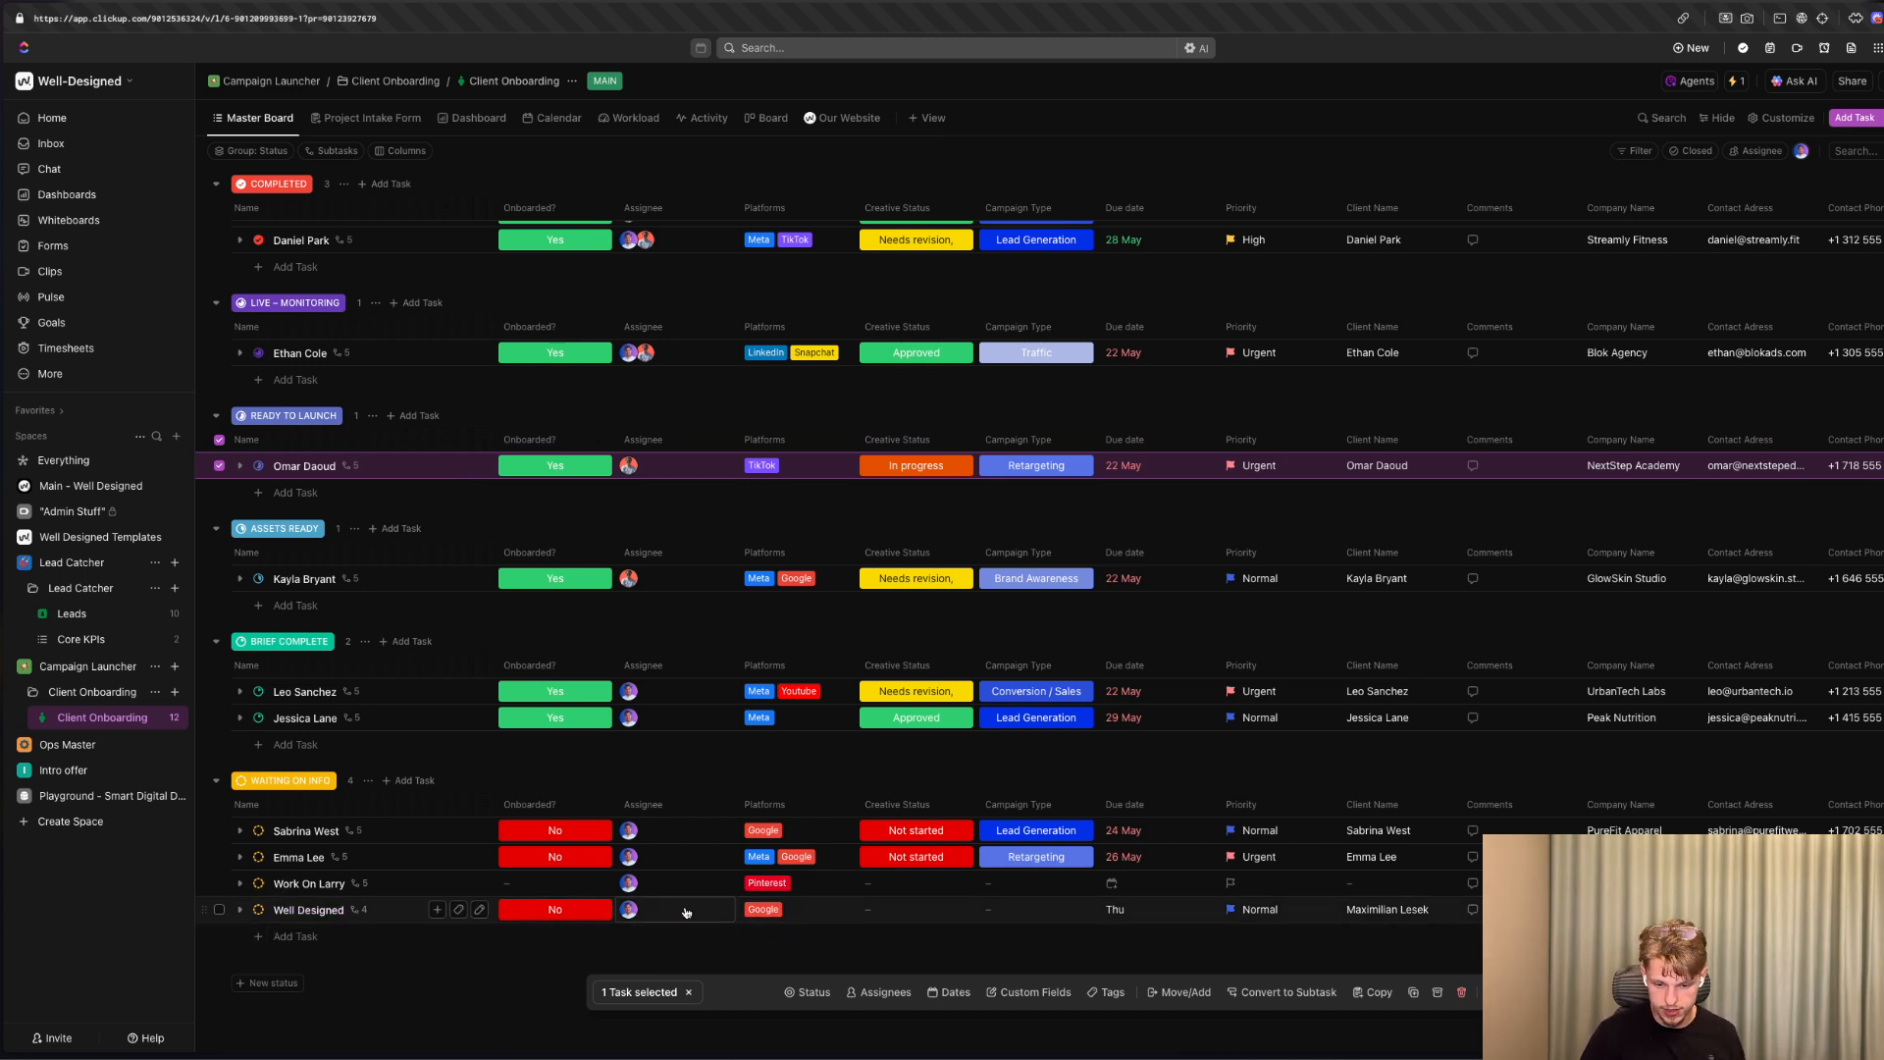
pyautogui.click(1153, 915)
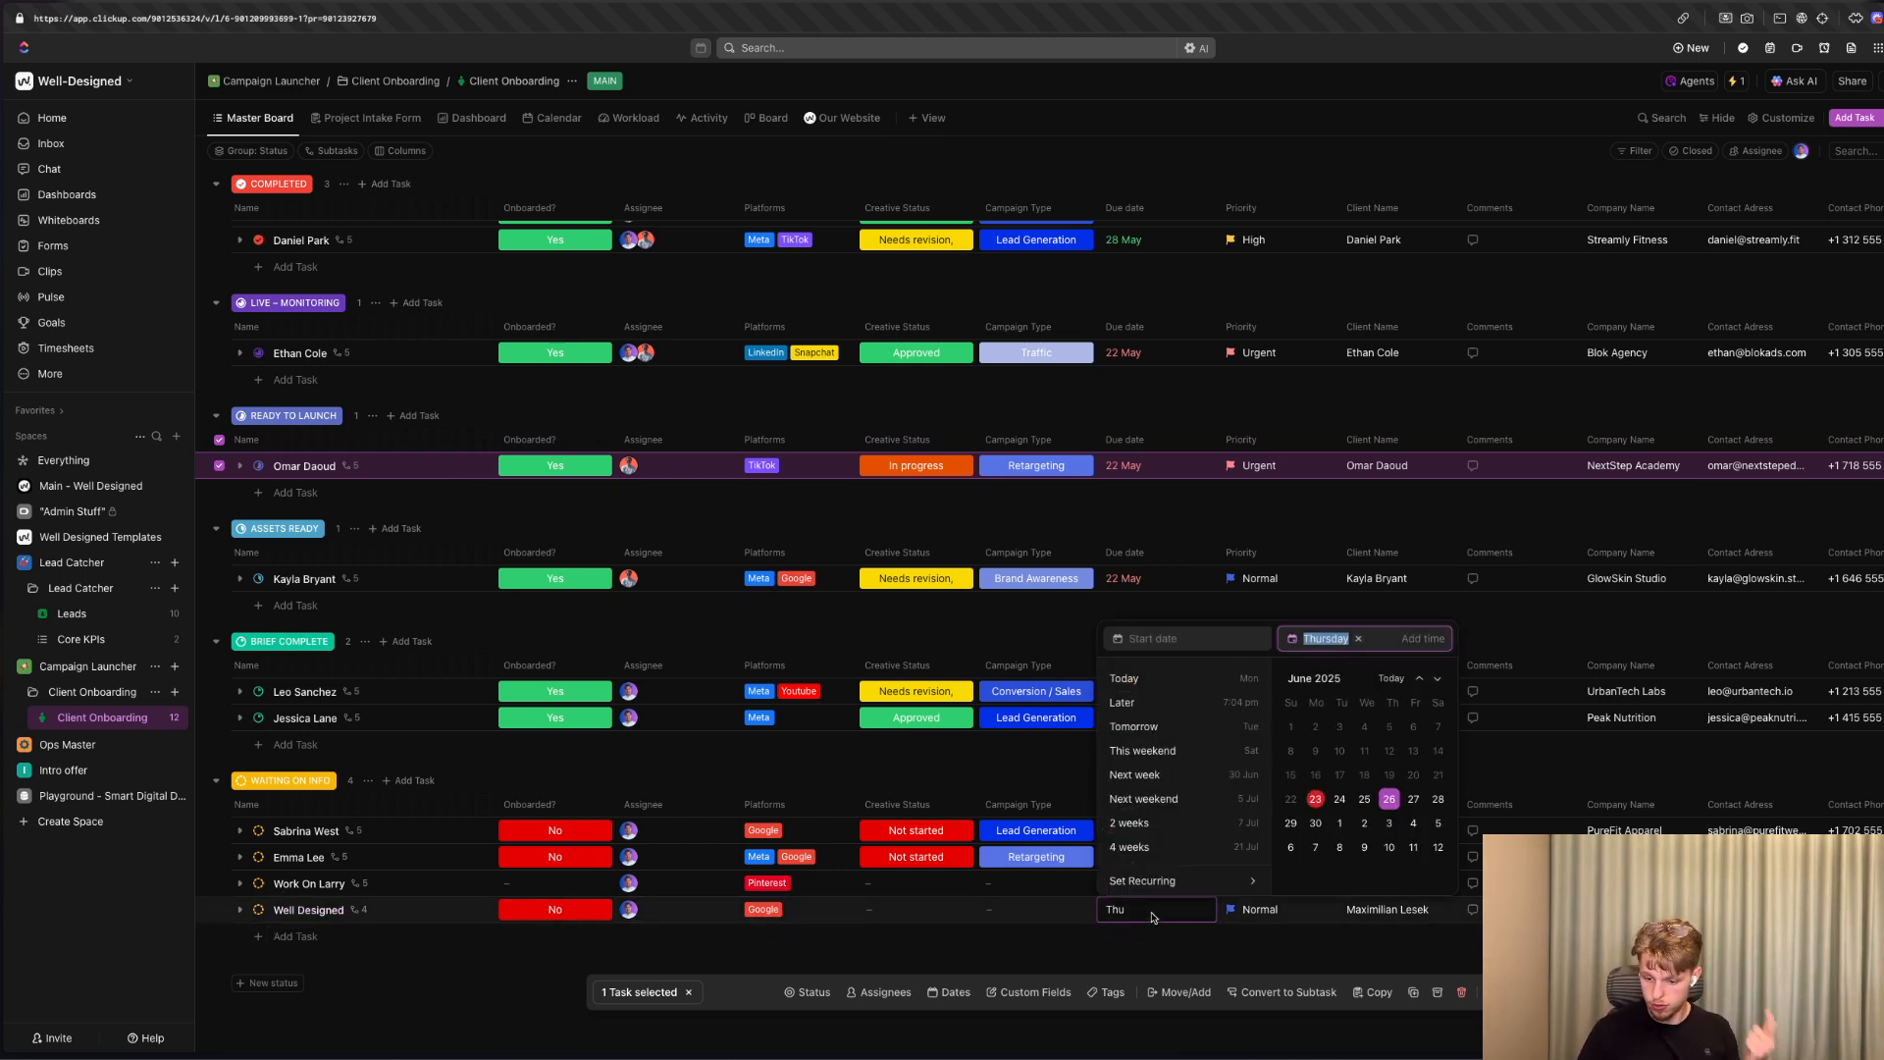
pyautogui.click(1246, 936)
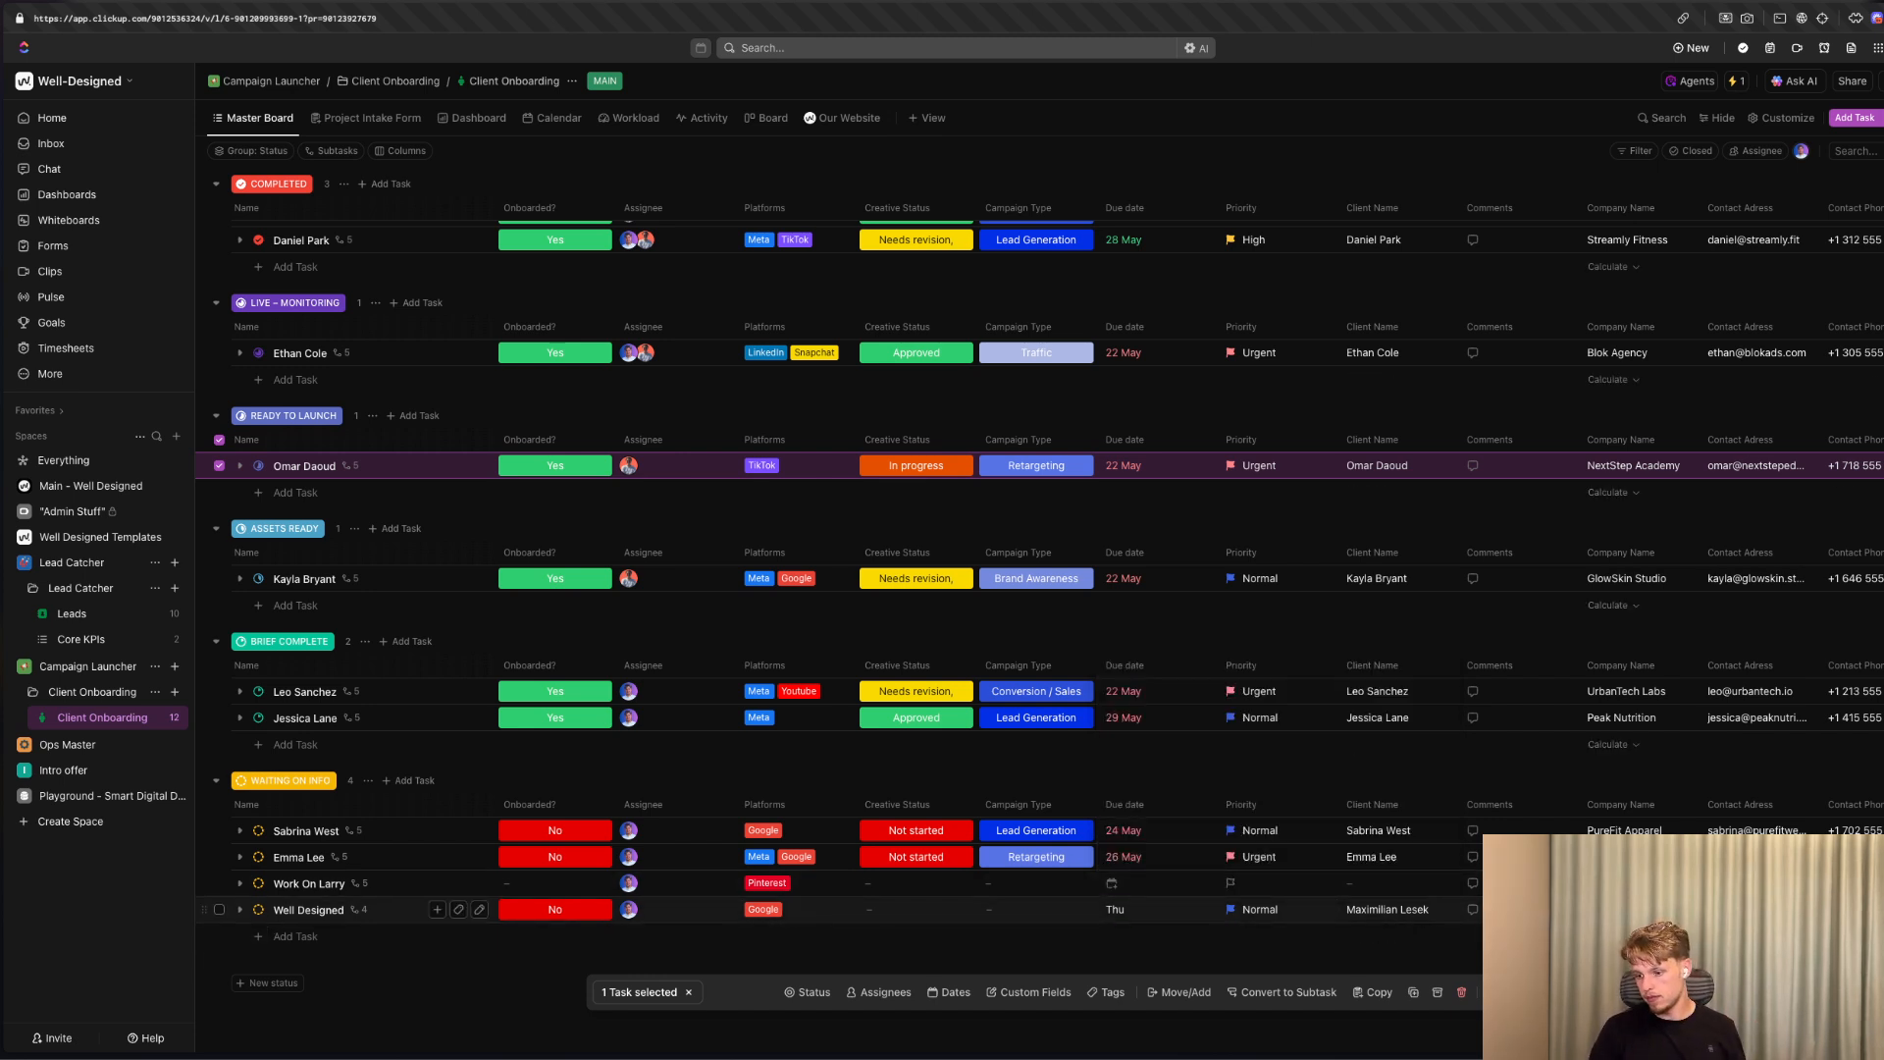
pyautogui.click(1764, 910)
pyautogui.hscroll(3, 1765, 910)
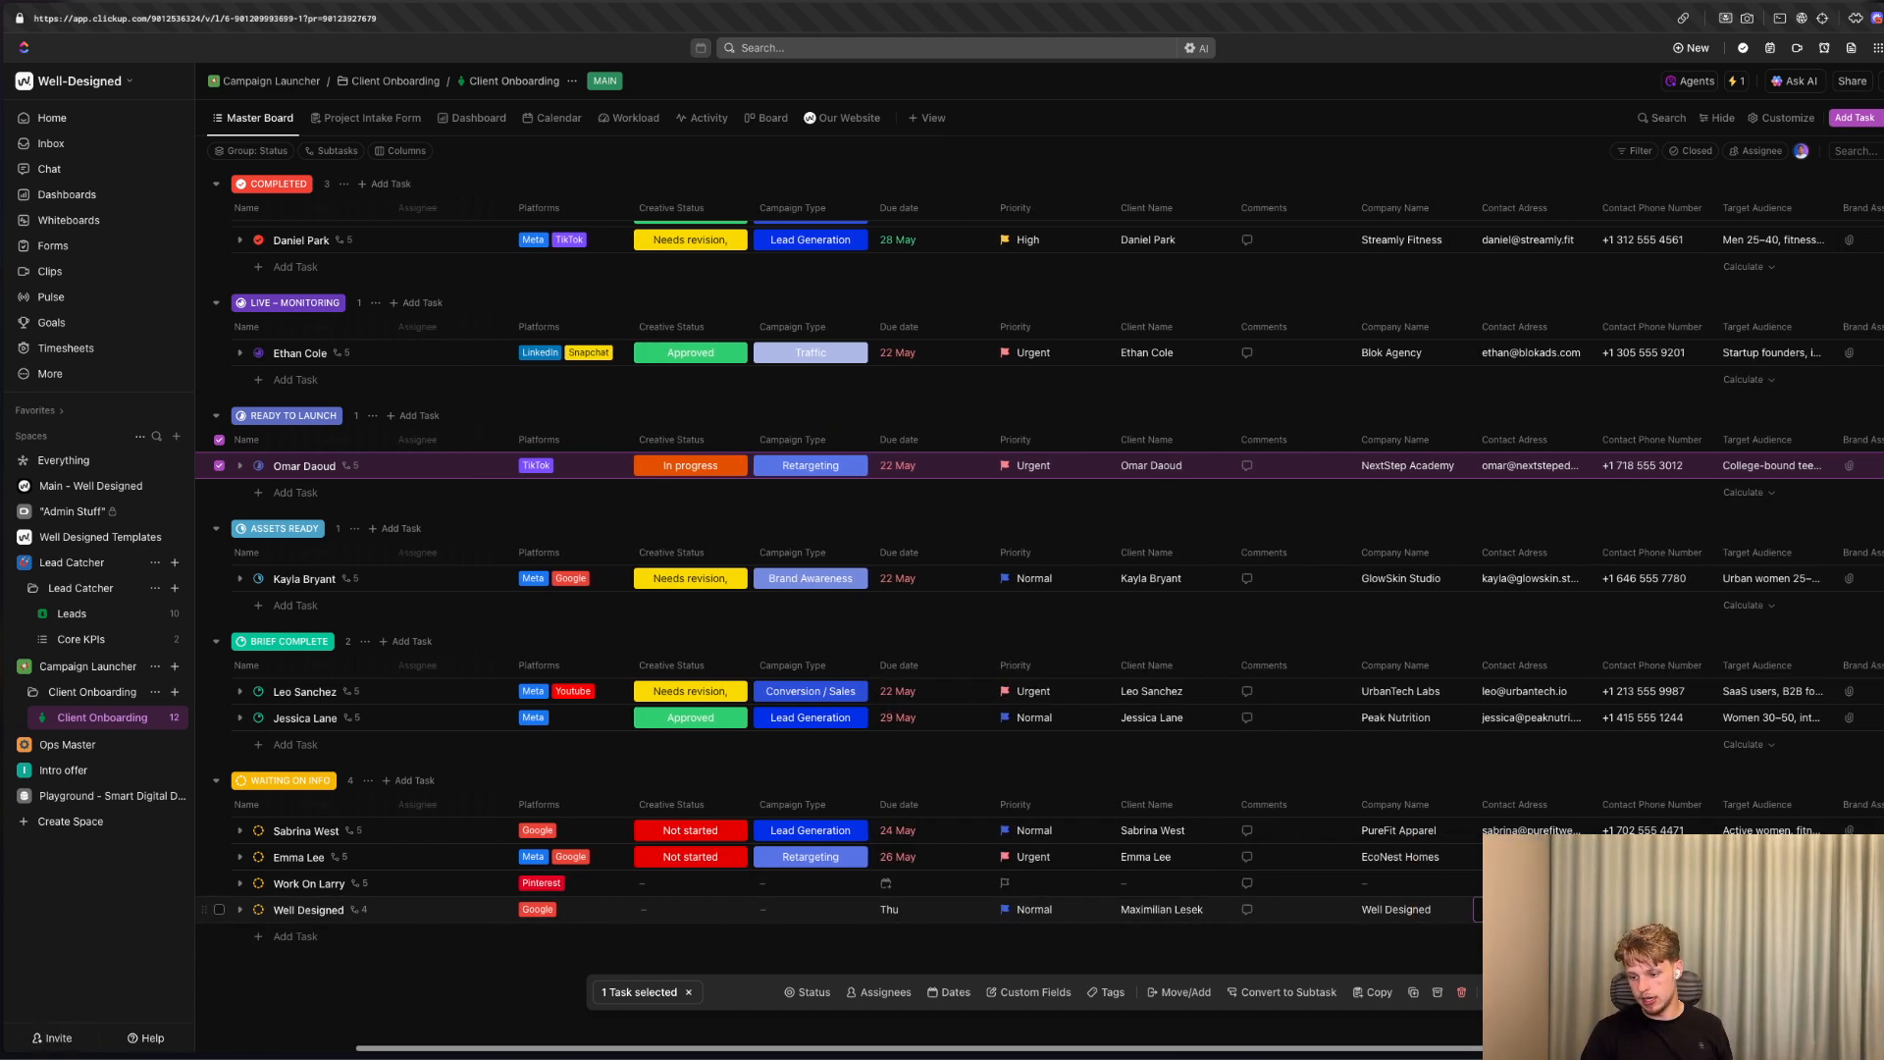
pyautogui.hscroll(3, 1765, 910)
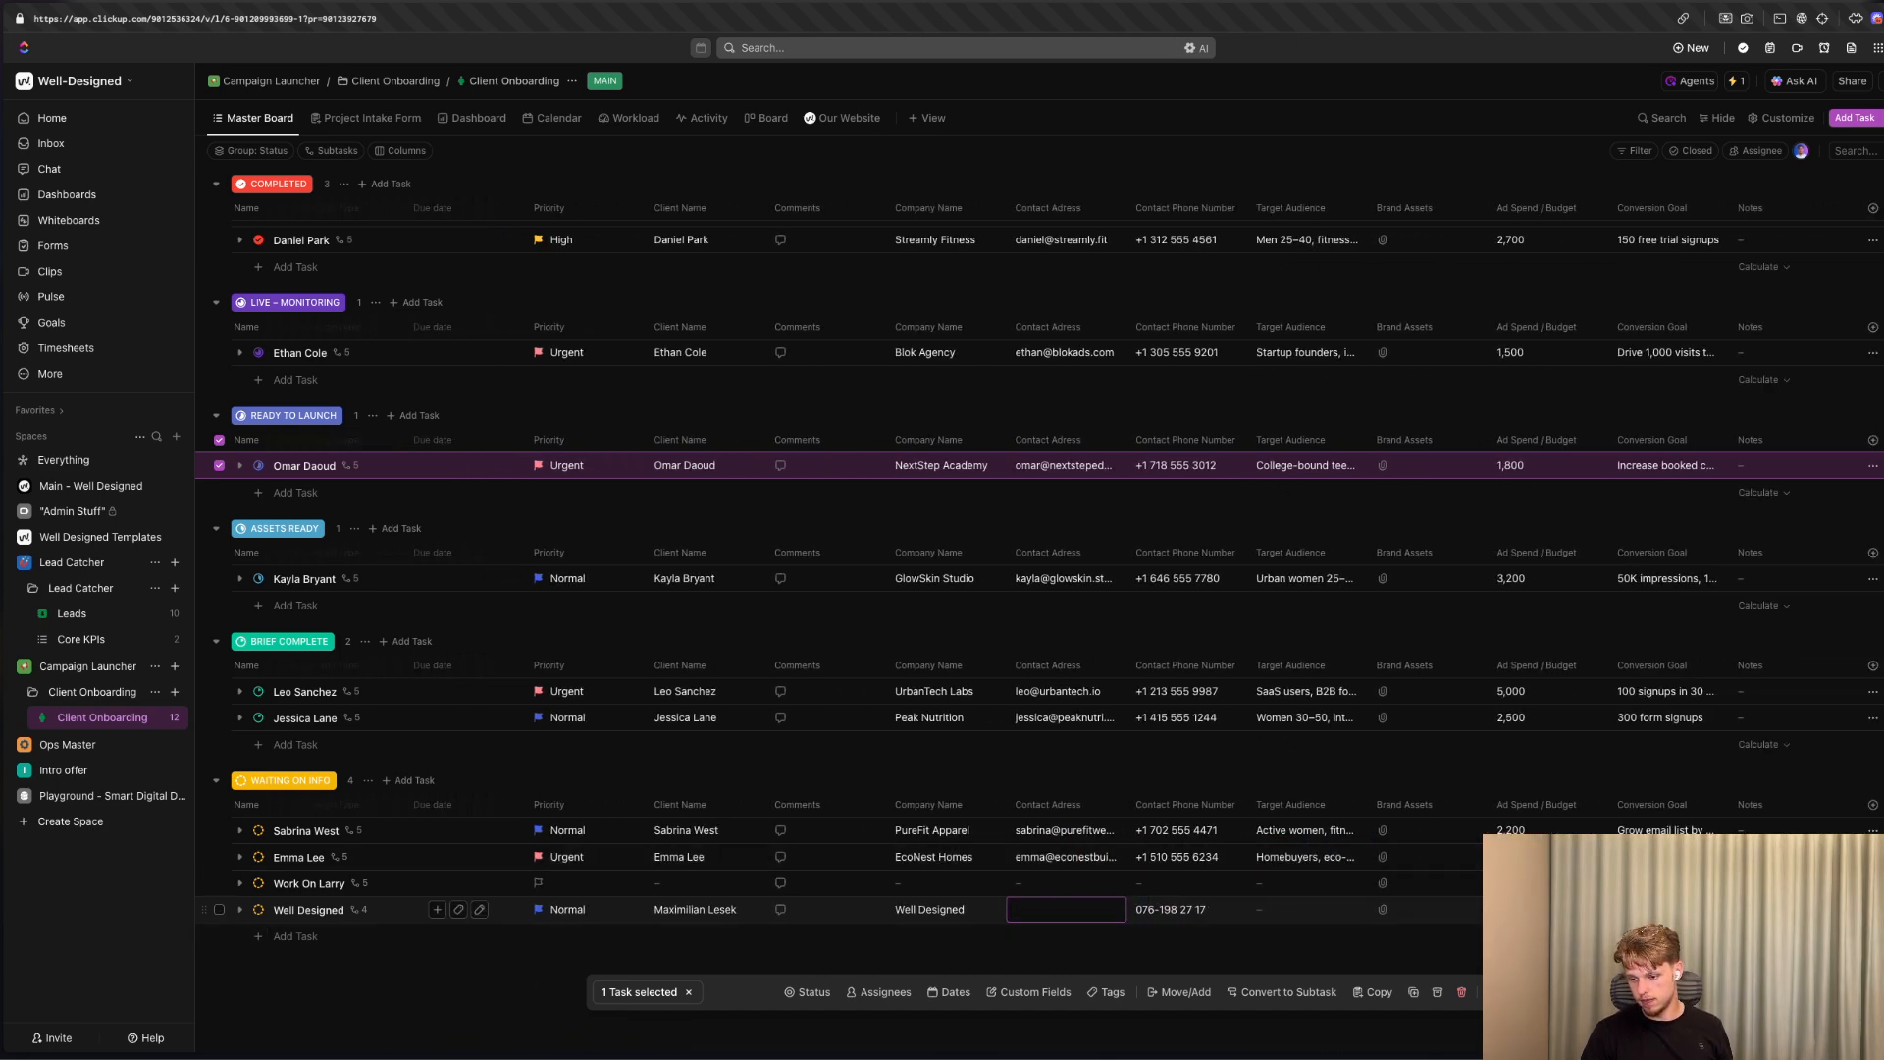
pyautogui.hscroll(-6, 844, 687)
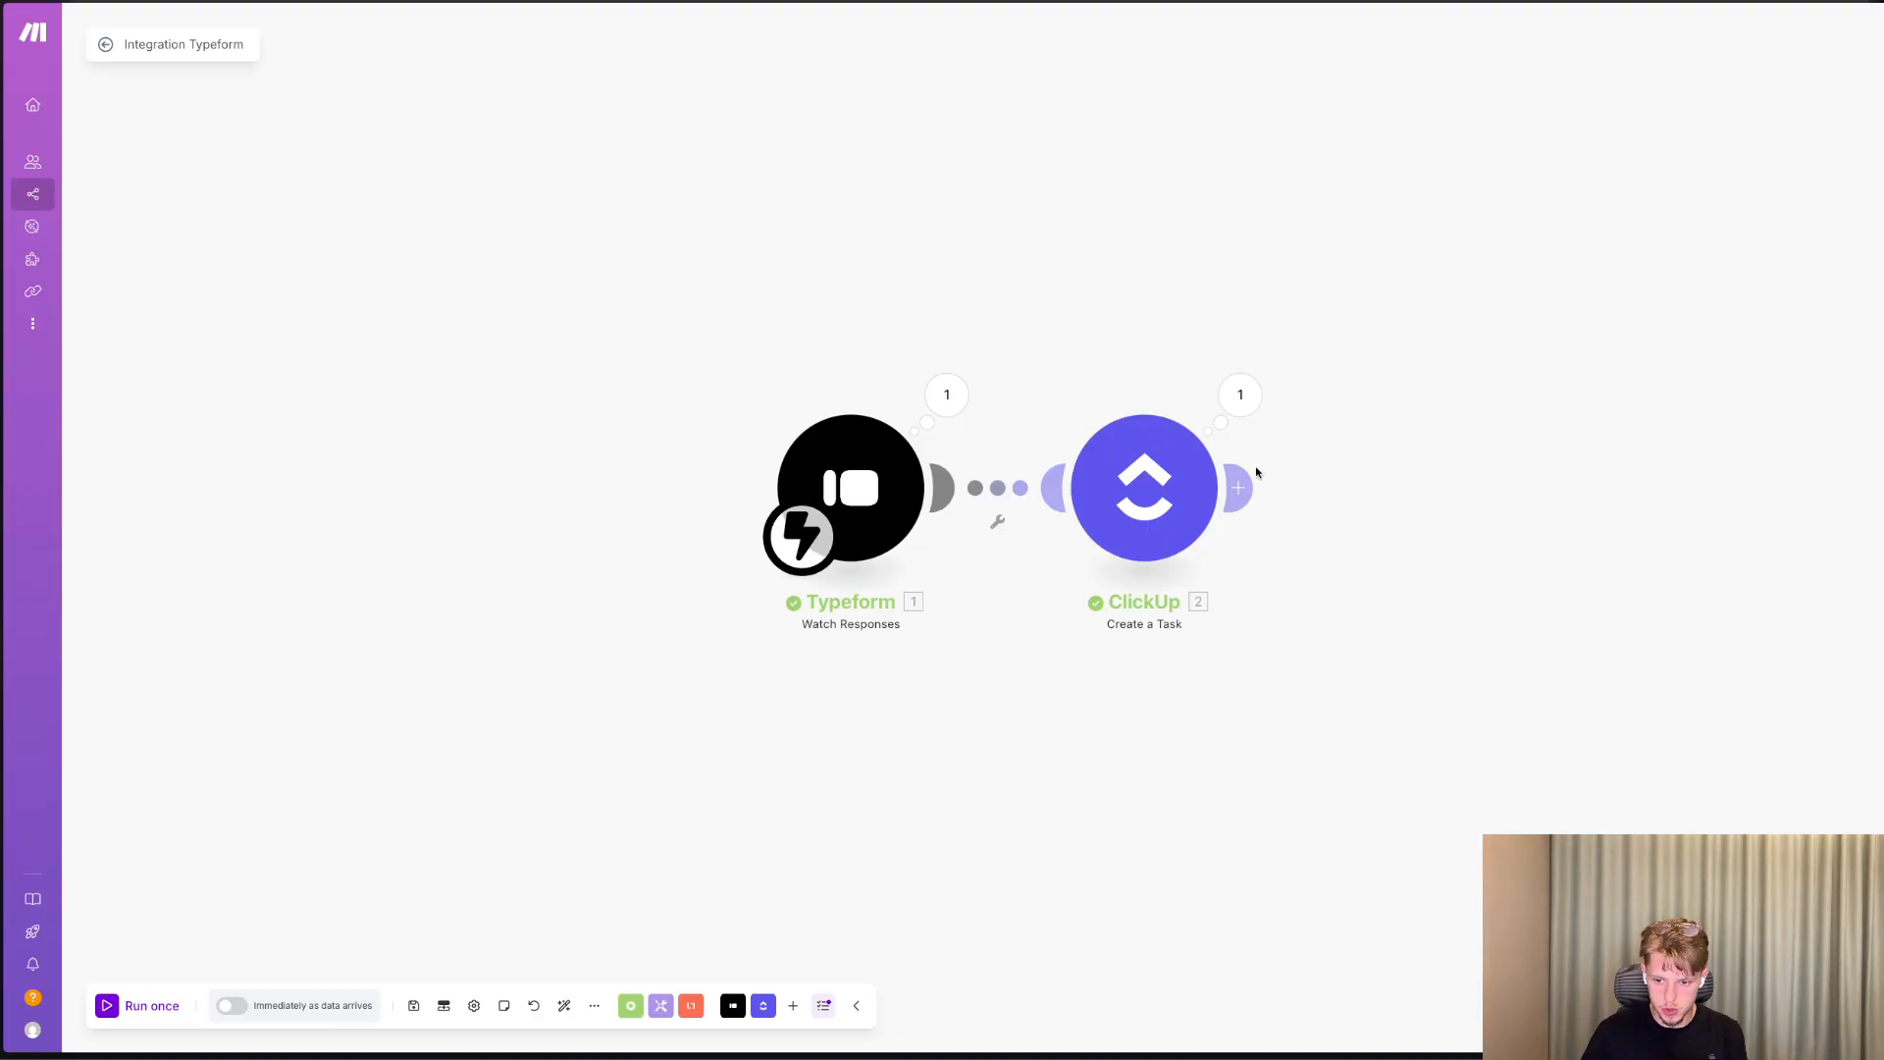
# Switch to the Make scenario and add an Email module with the Send an Email action after the ClickUp module.
pyautogui.click(1241, 485)
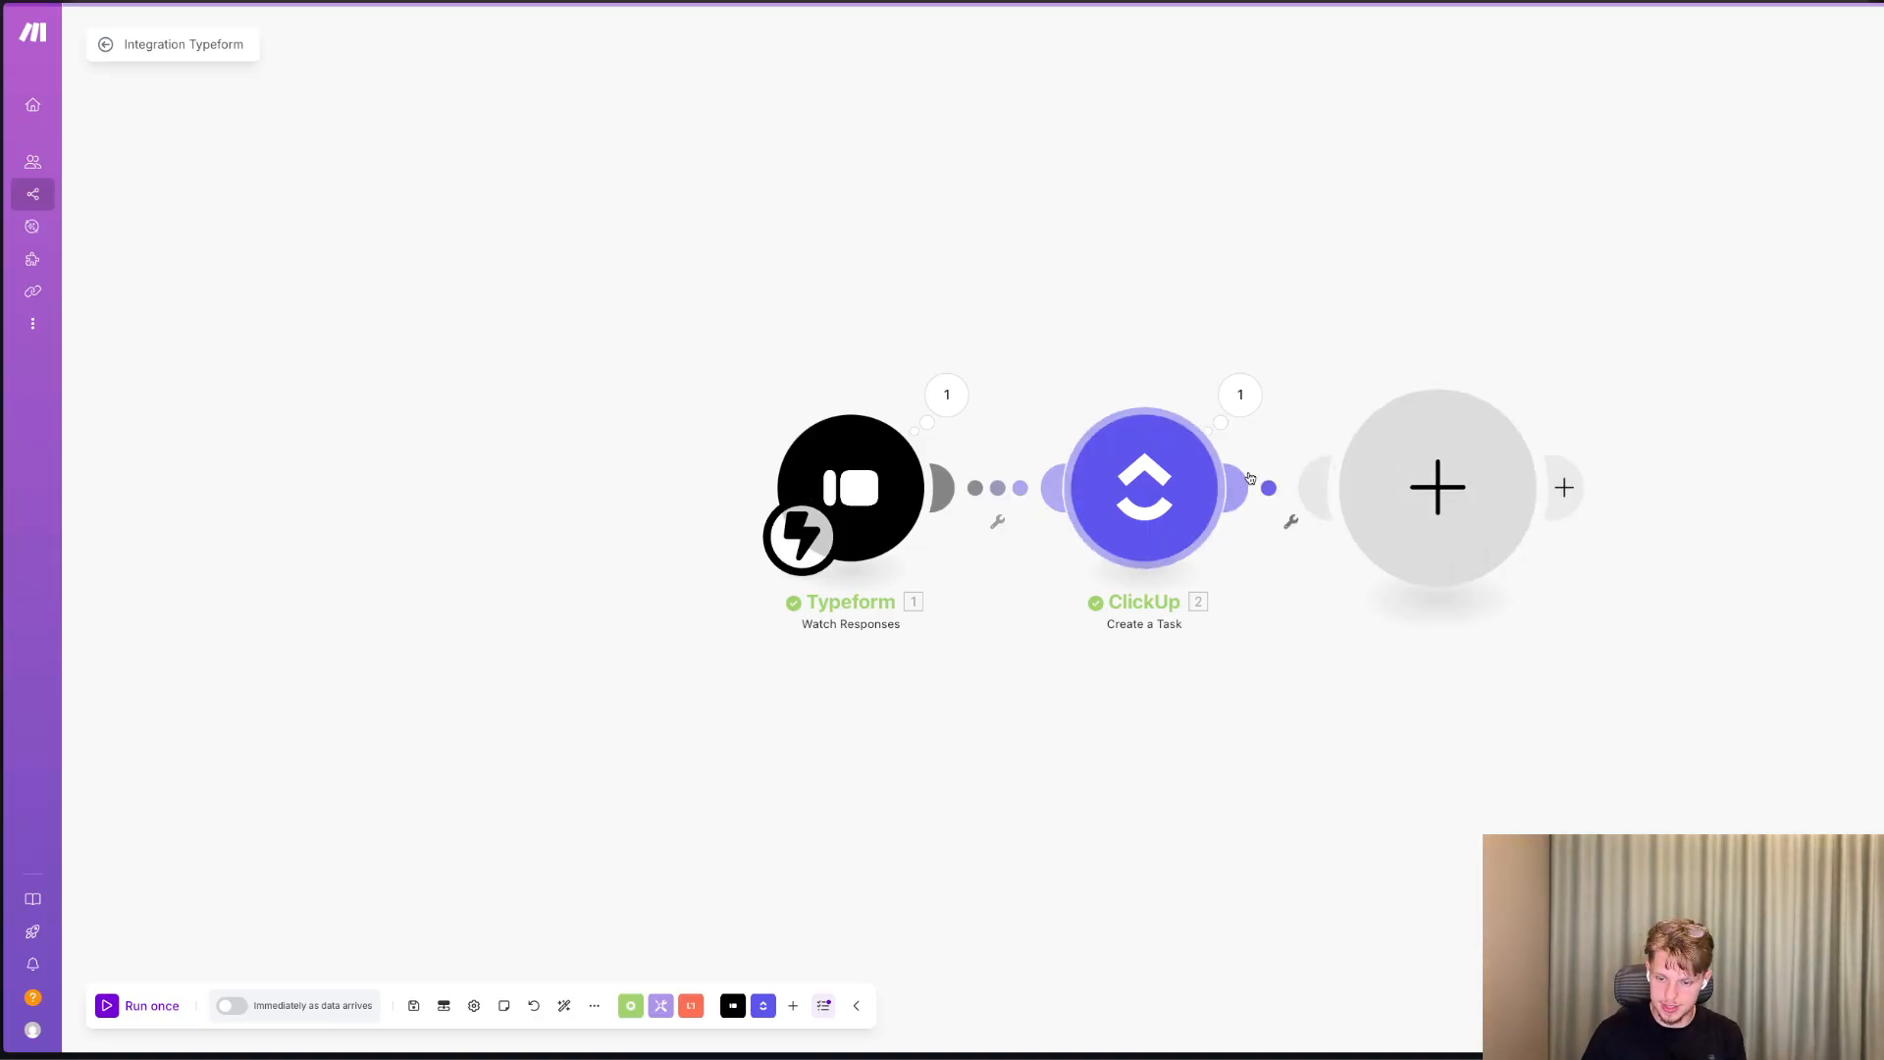
pyautogui.write('send')
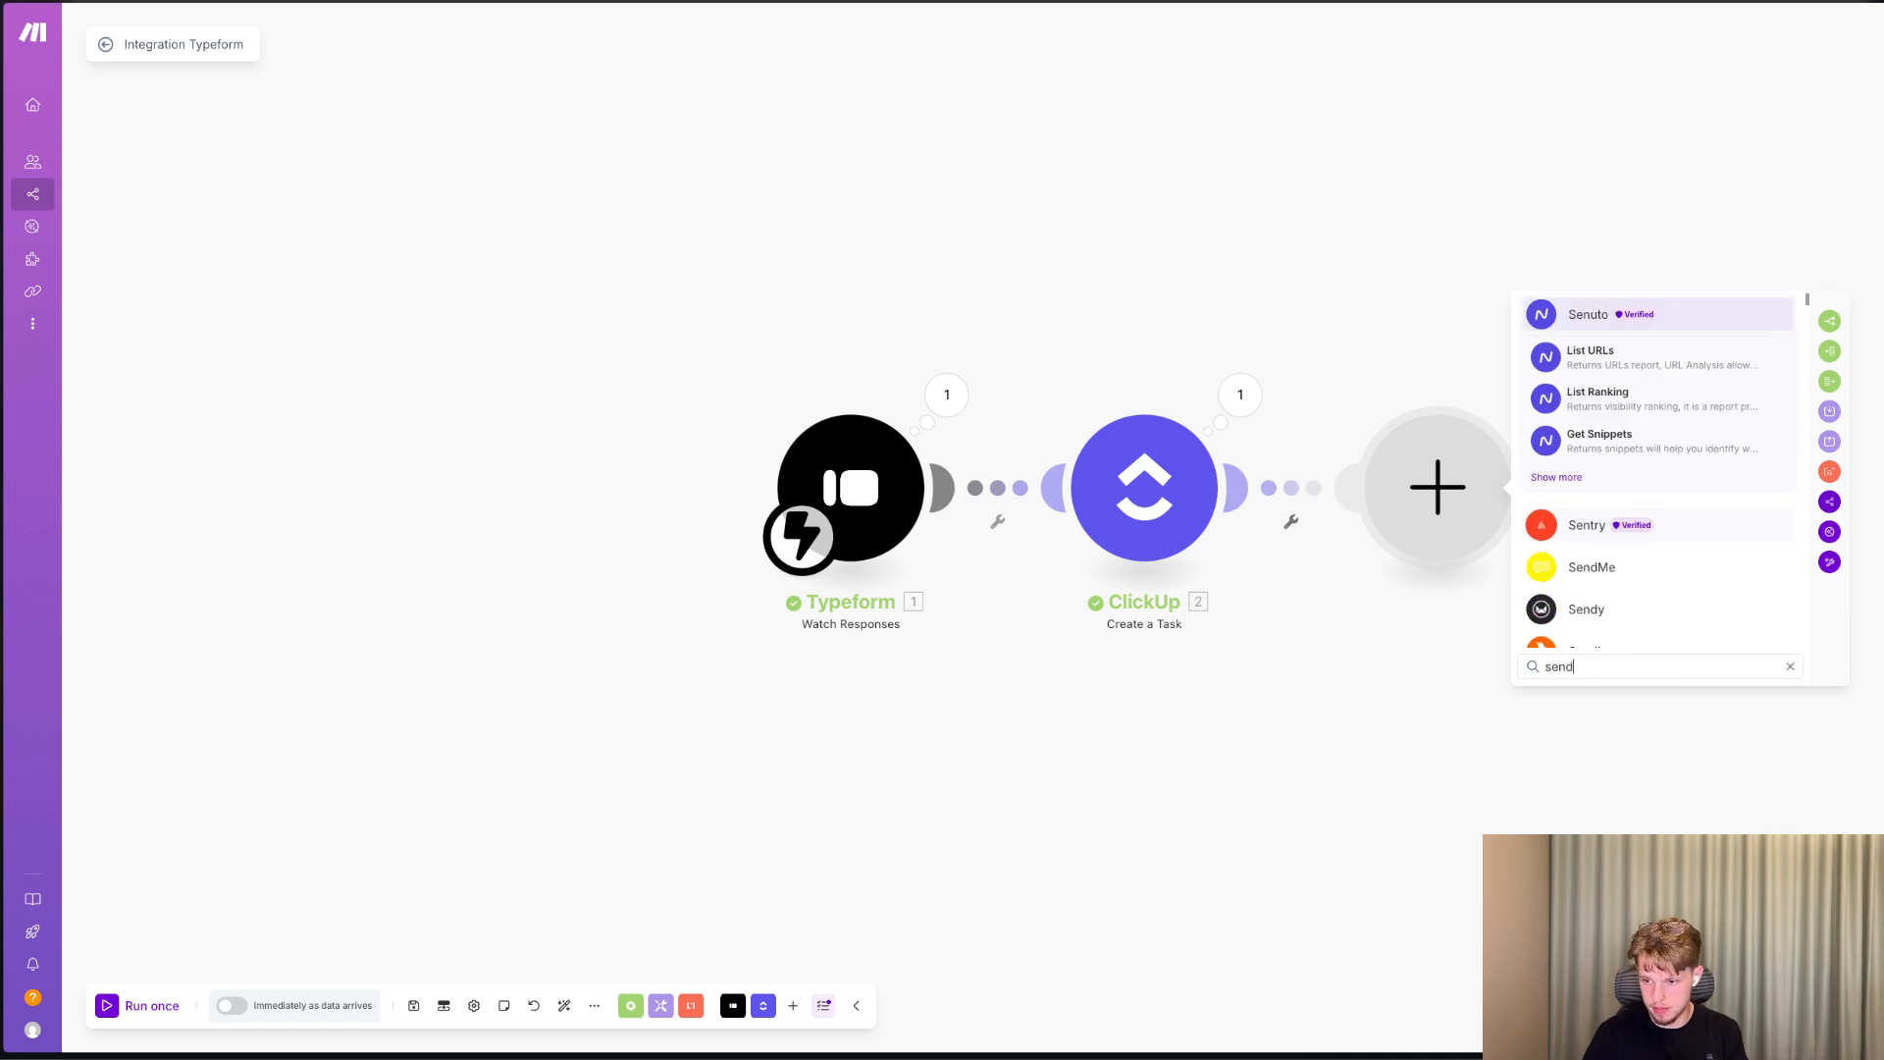
pyautogui.press('BackSpace')
pyautogui.press('BackSpace')
pyautogui.press('BackSpace')
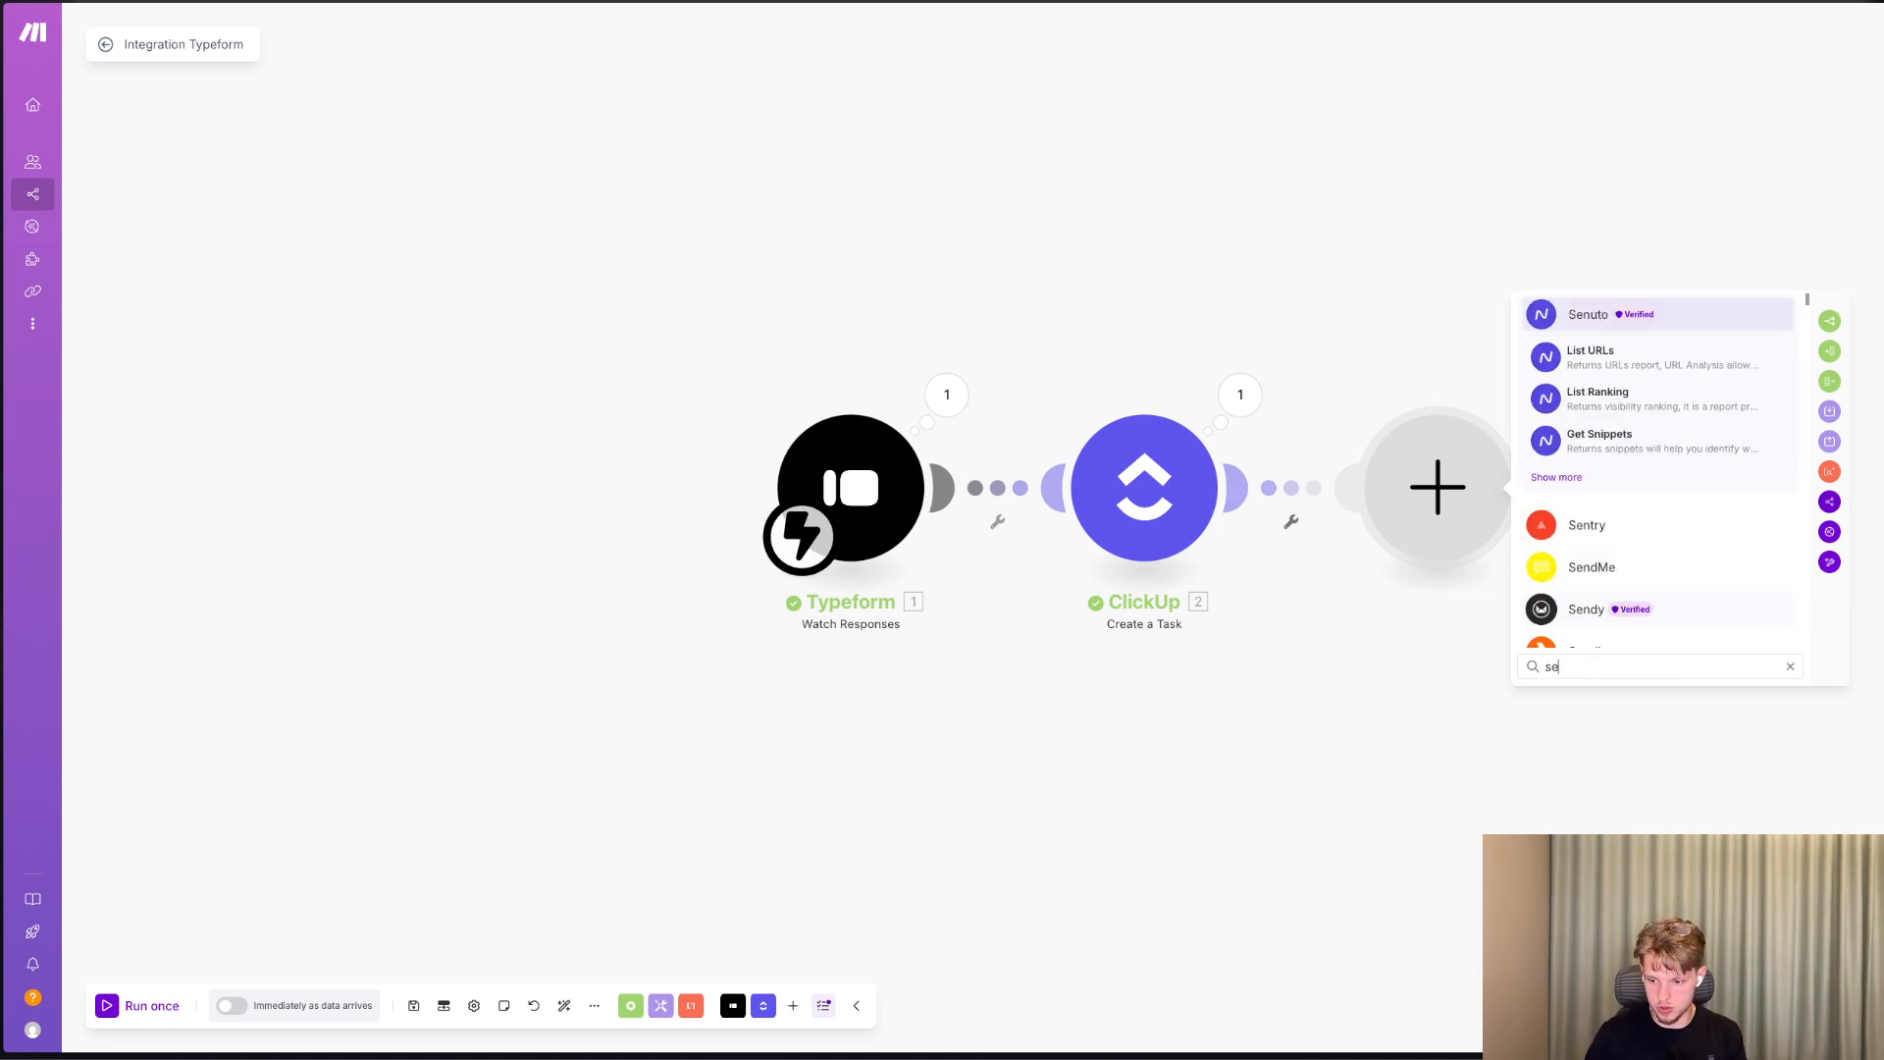
pyautogui.write('mail')
pyautogui.click(1653, 366)
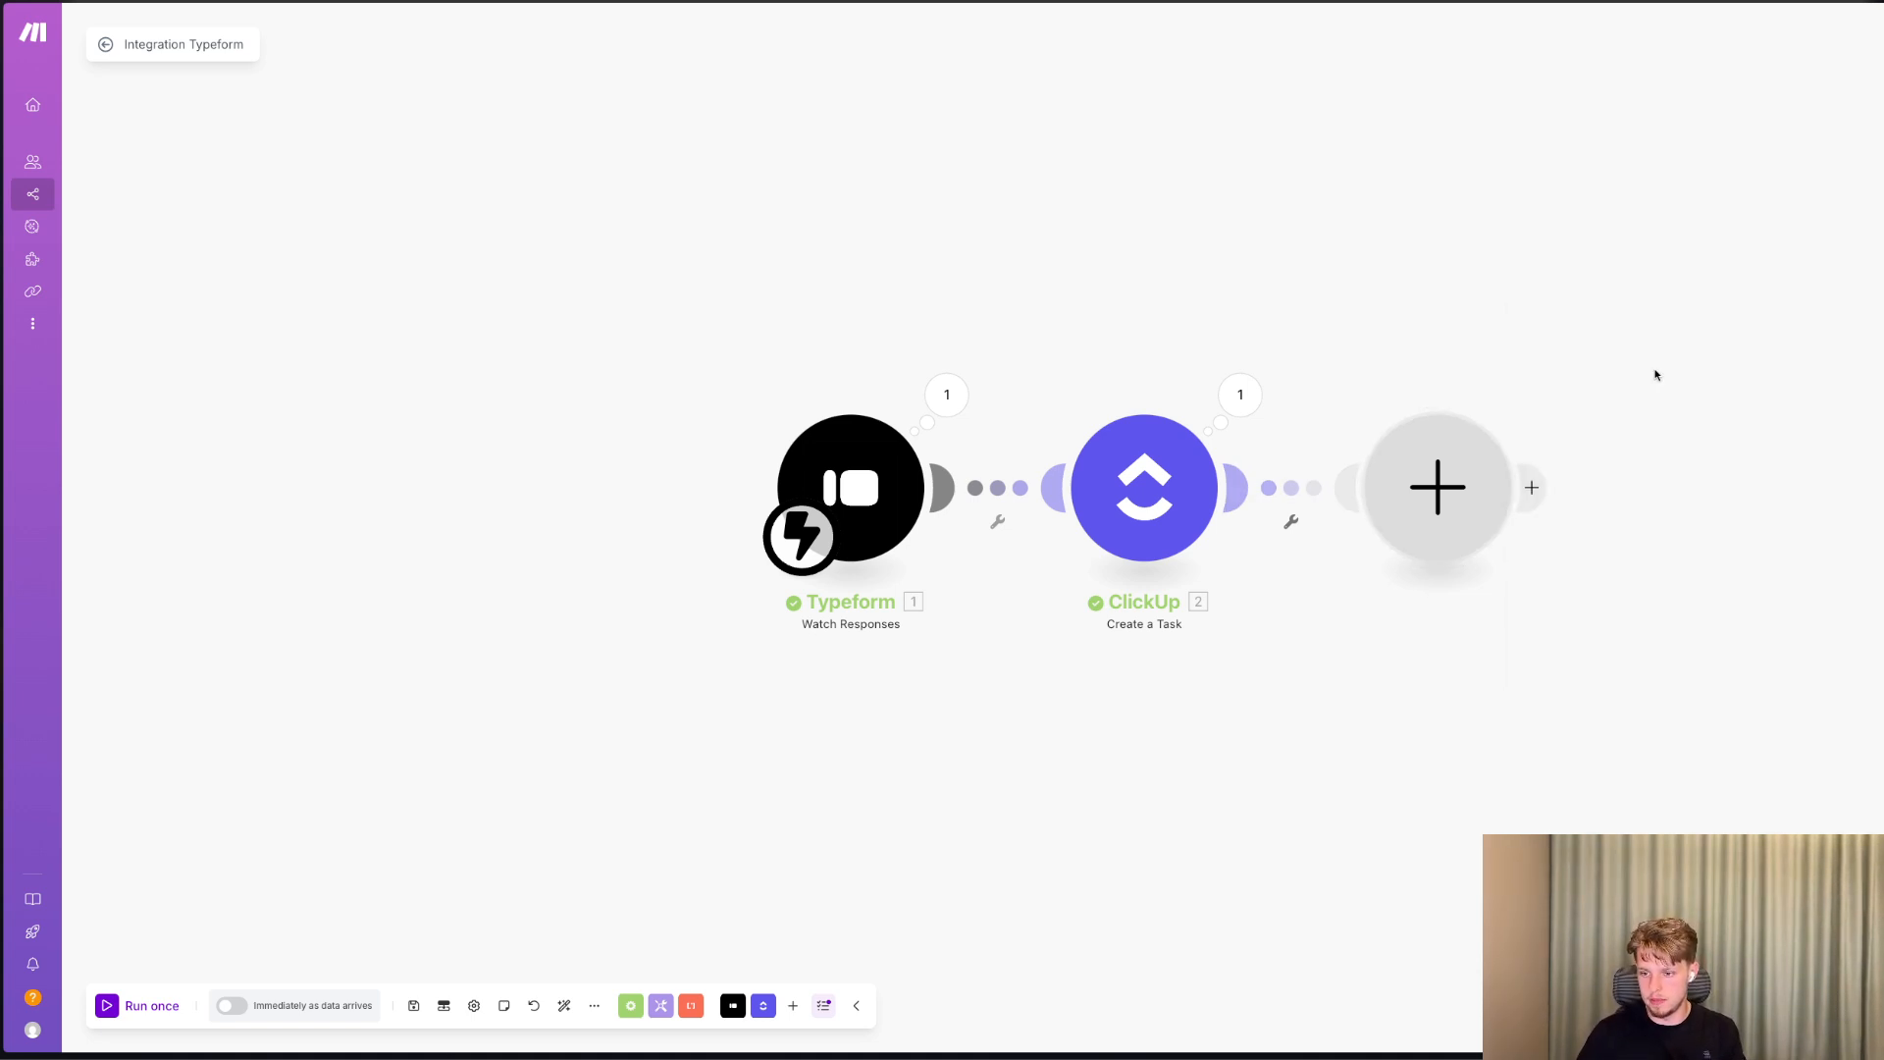
# Set the email subject to "Welcome To" followed by the Typeform first name answer (5a8c277b).
pyautogui.click(1636, 555)
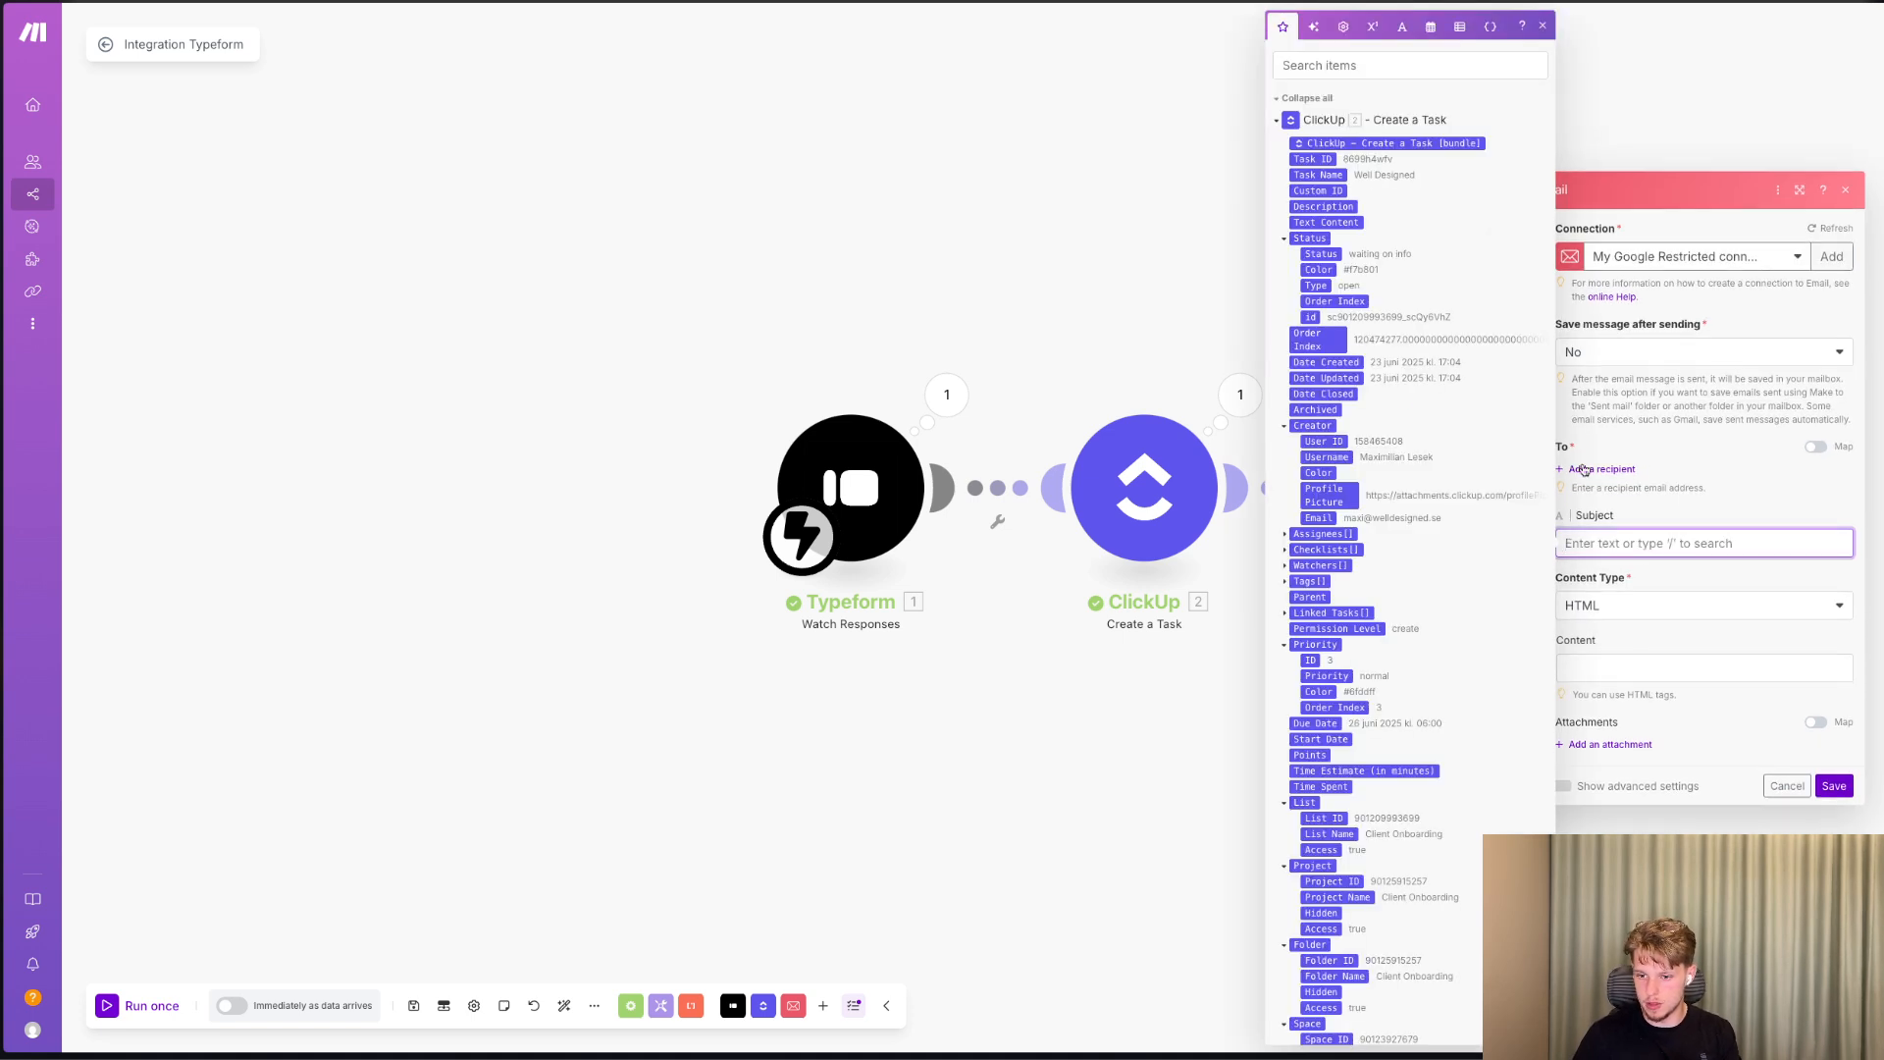
pyautogui.write('Welco')
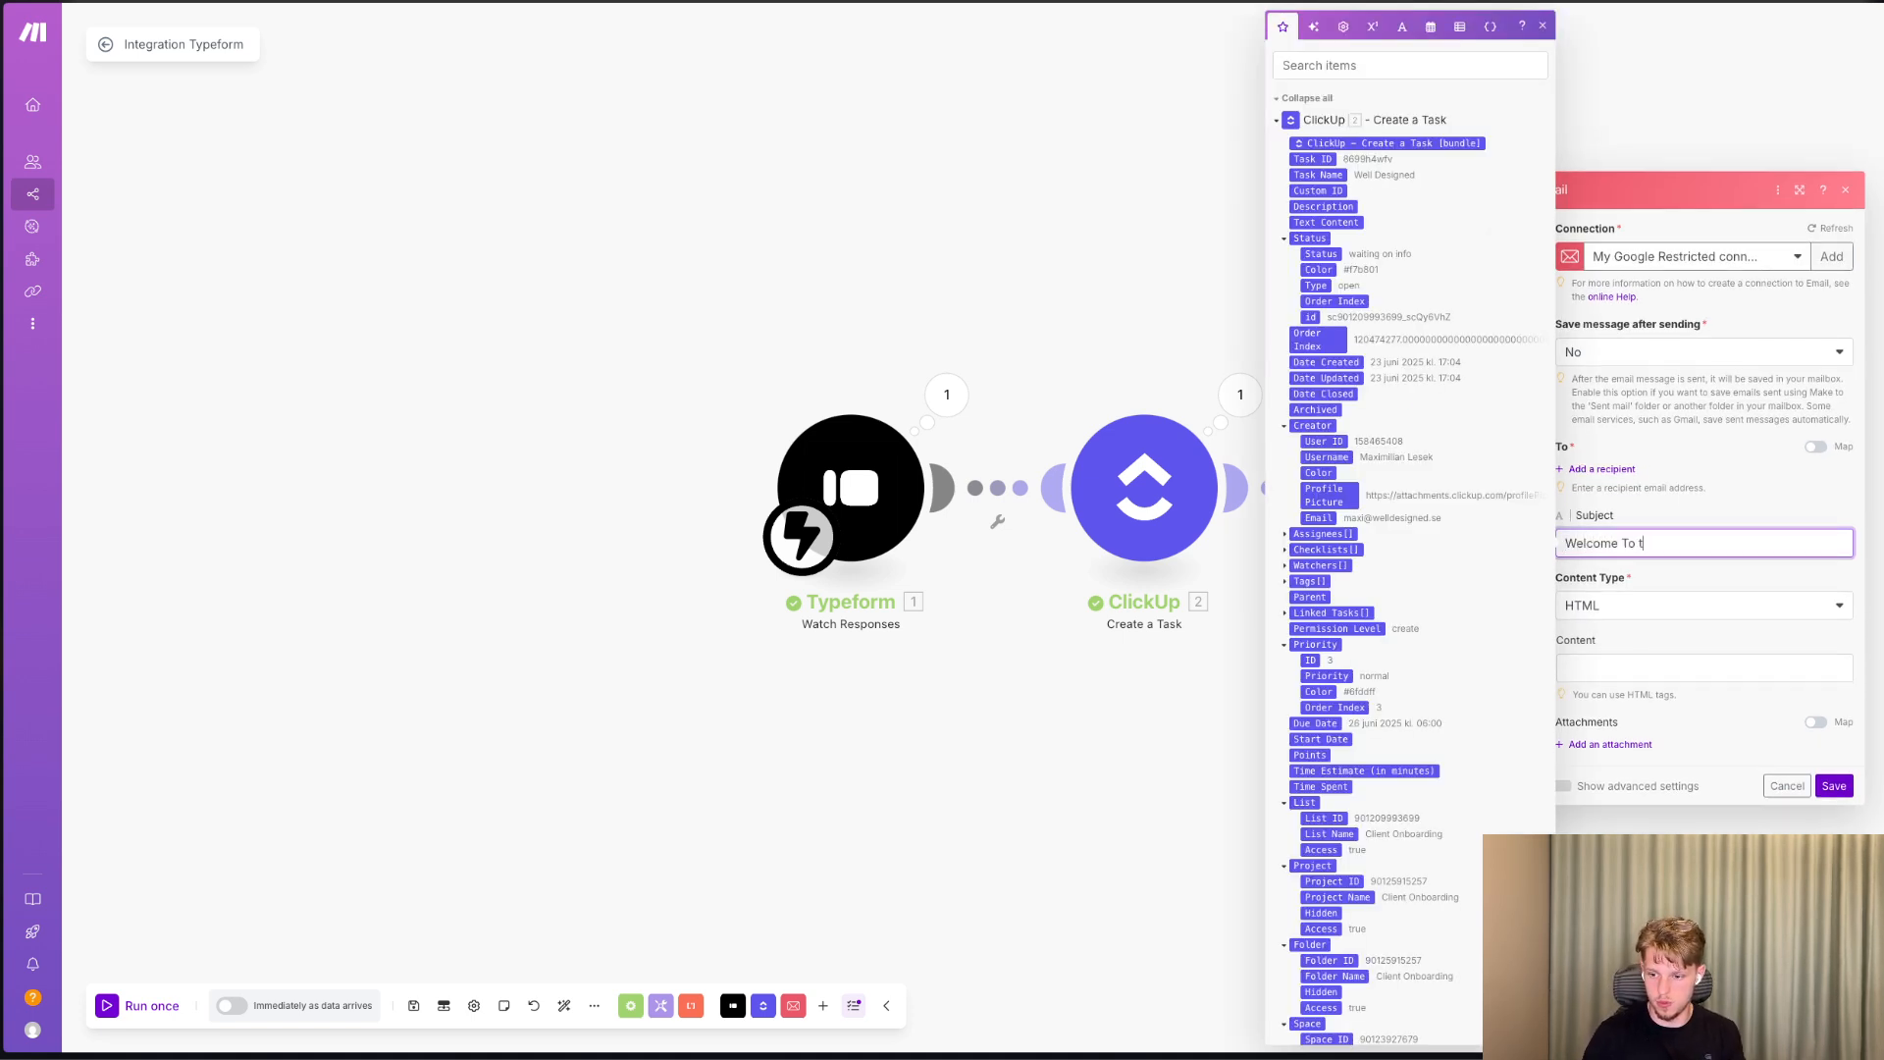
pyautogui.write('me To The Team')
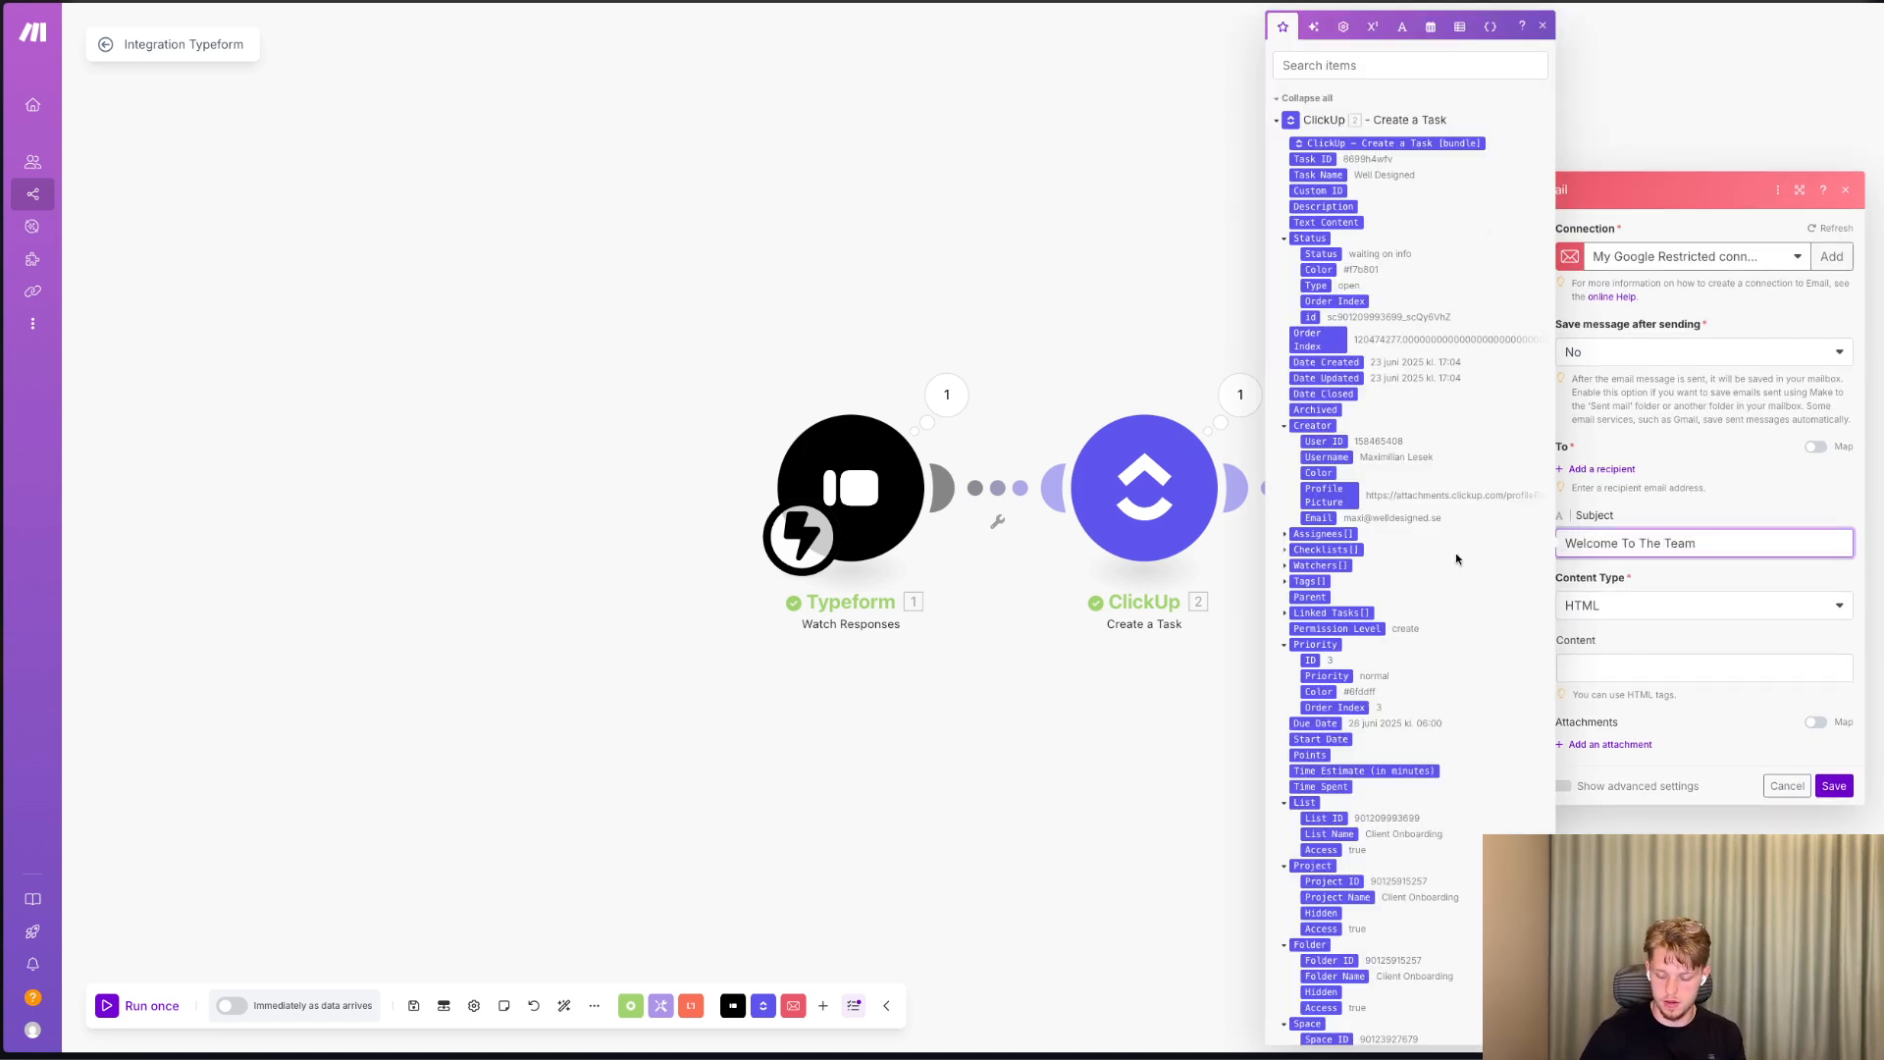
pyautogui.scroll(-10, 1457, 558)
pyautogui.moveTo(1702, 543); pyautogui.dragTo(1652, 543)
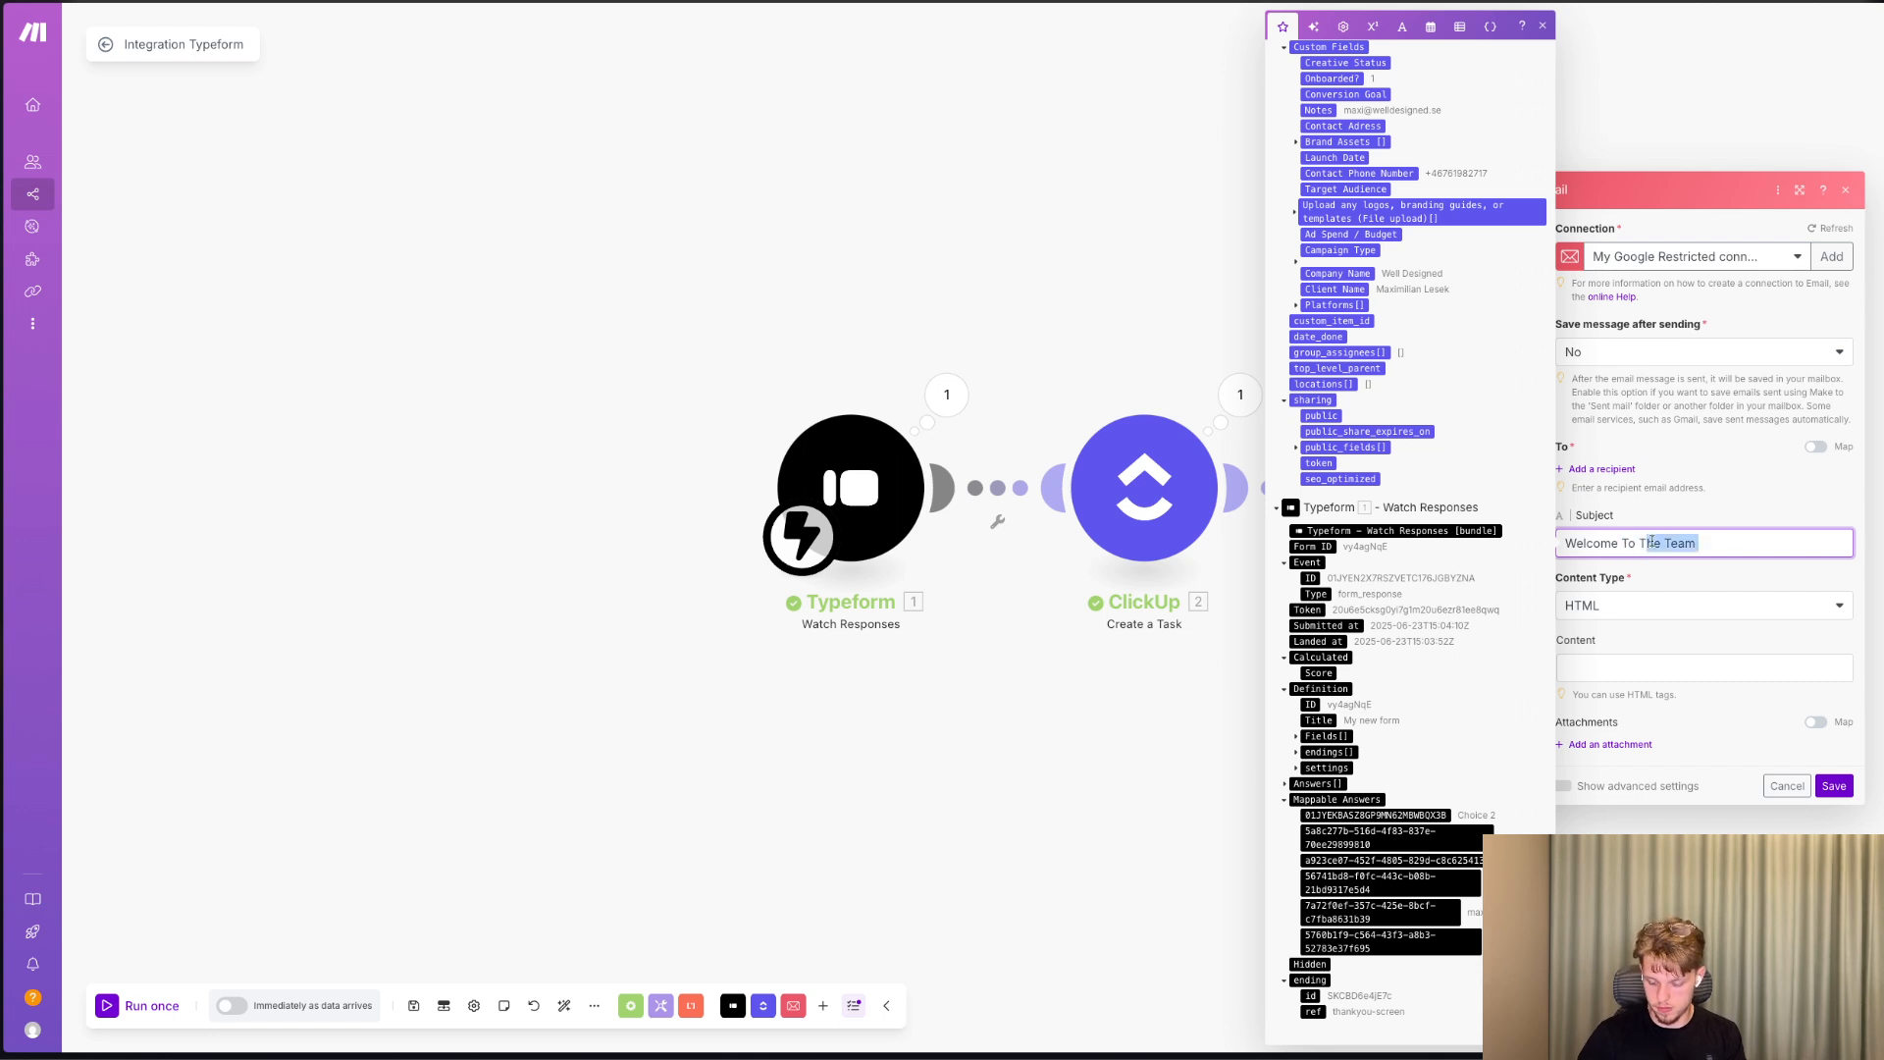
pyautogui.press('BackSpace')
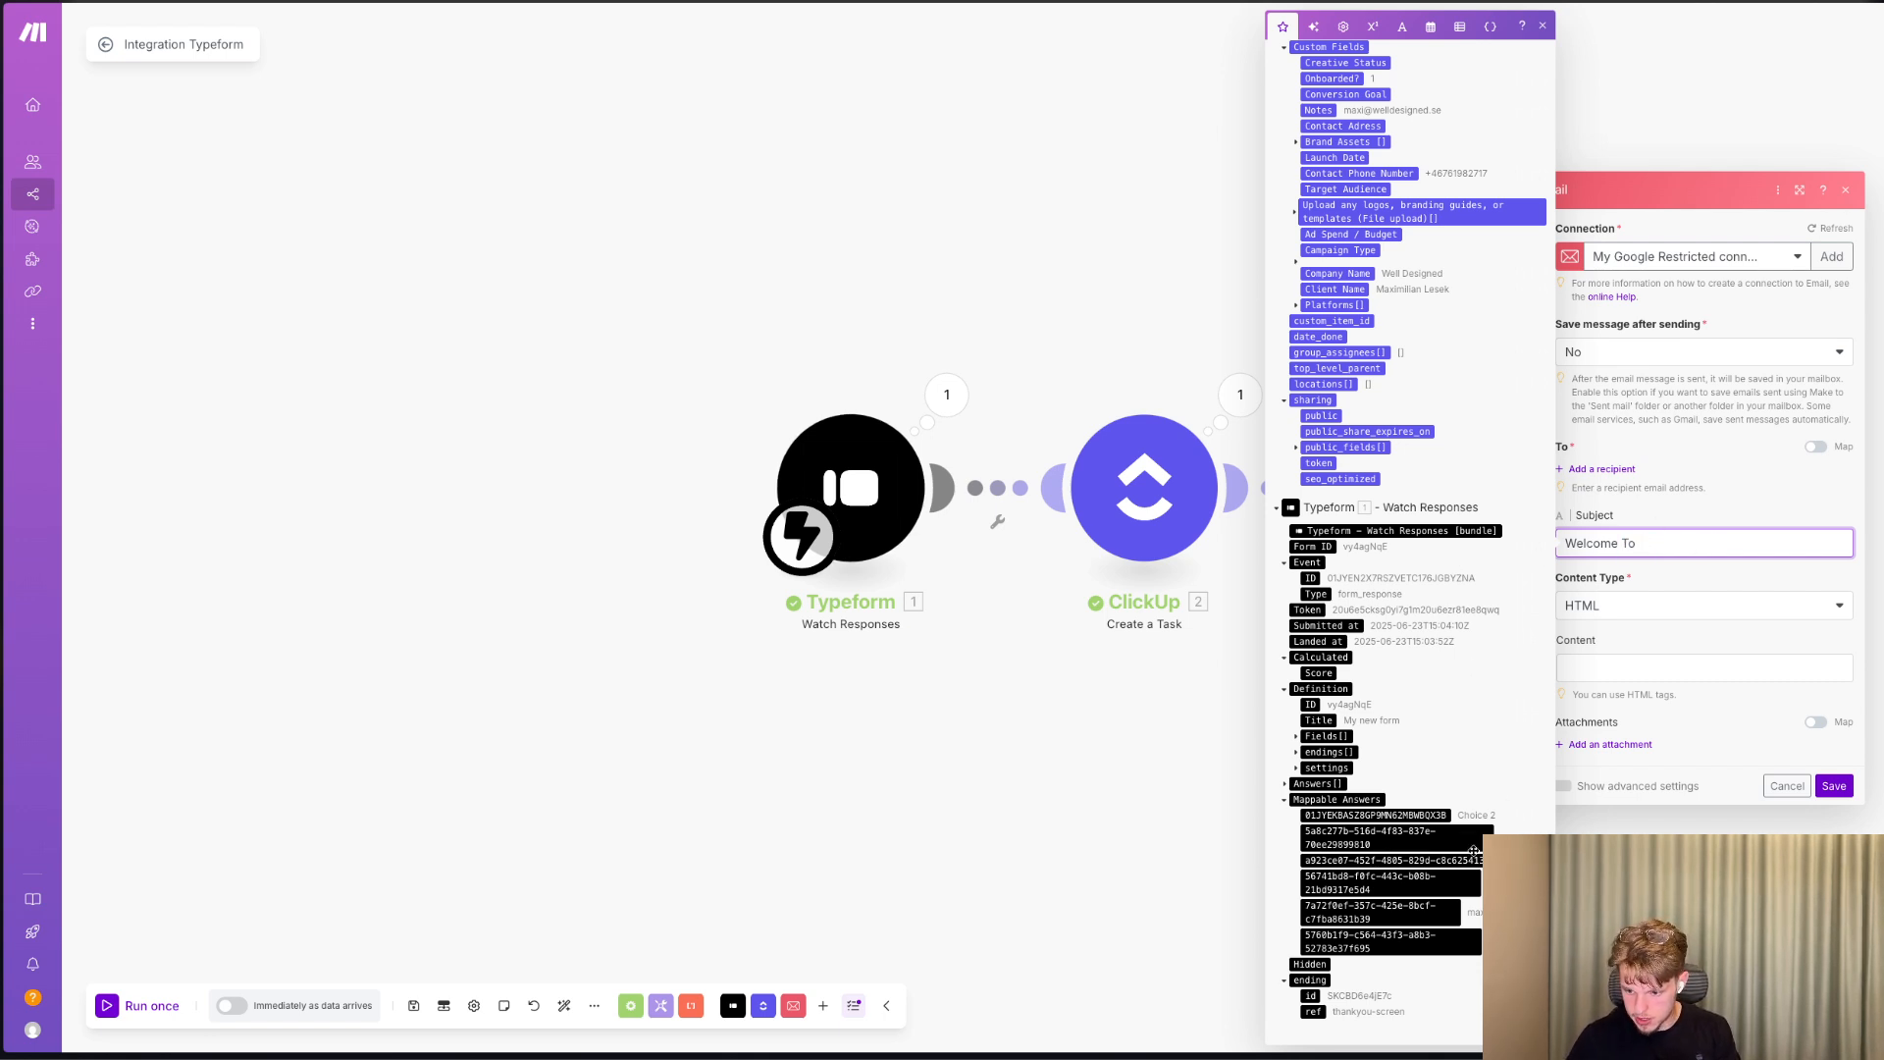
pyautogui.click(1394, 837)
# Write the email content "Hey" plus the first name answer, followed by "Glad to have you onboard, here is a guide you can read: Link".
pyautogui.click(1659, 687)
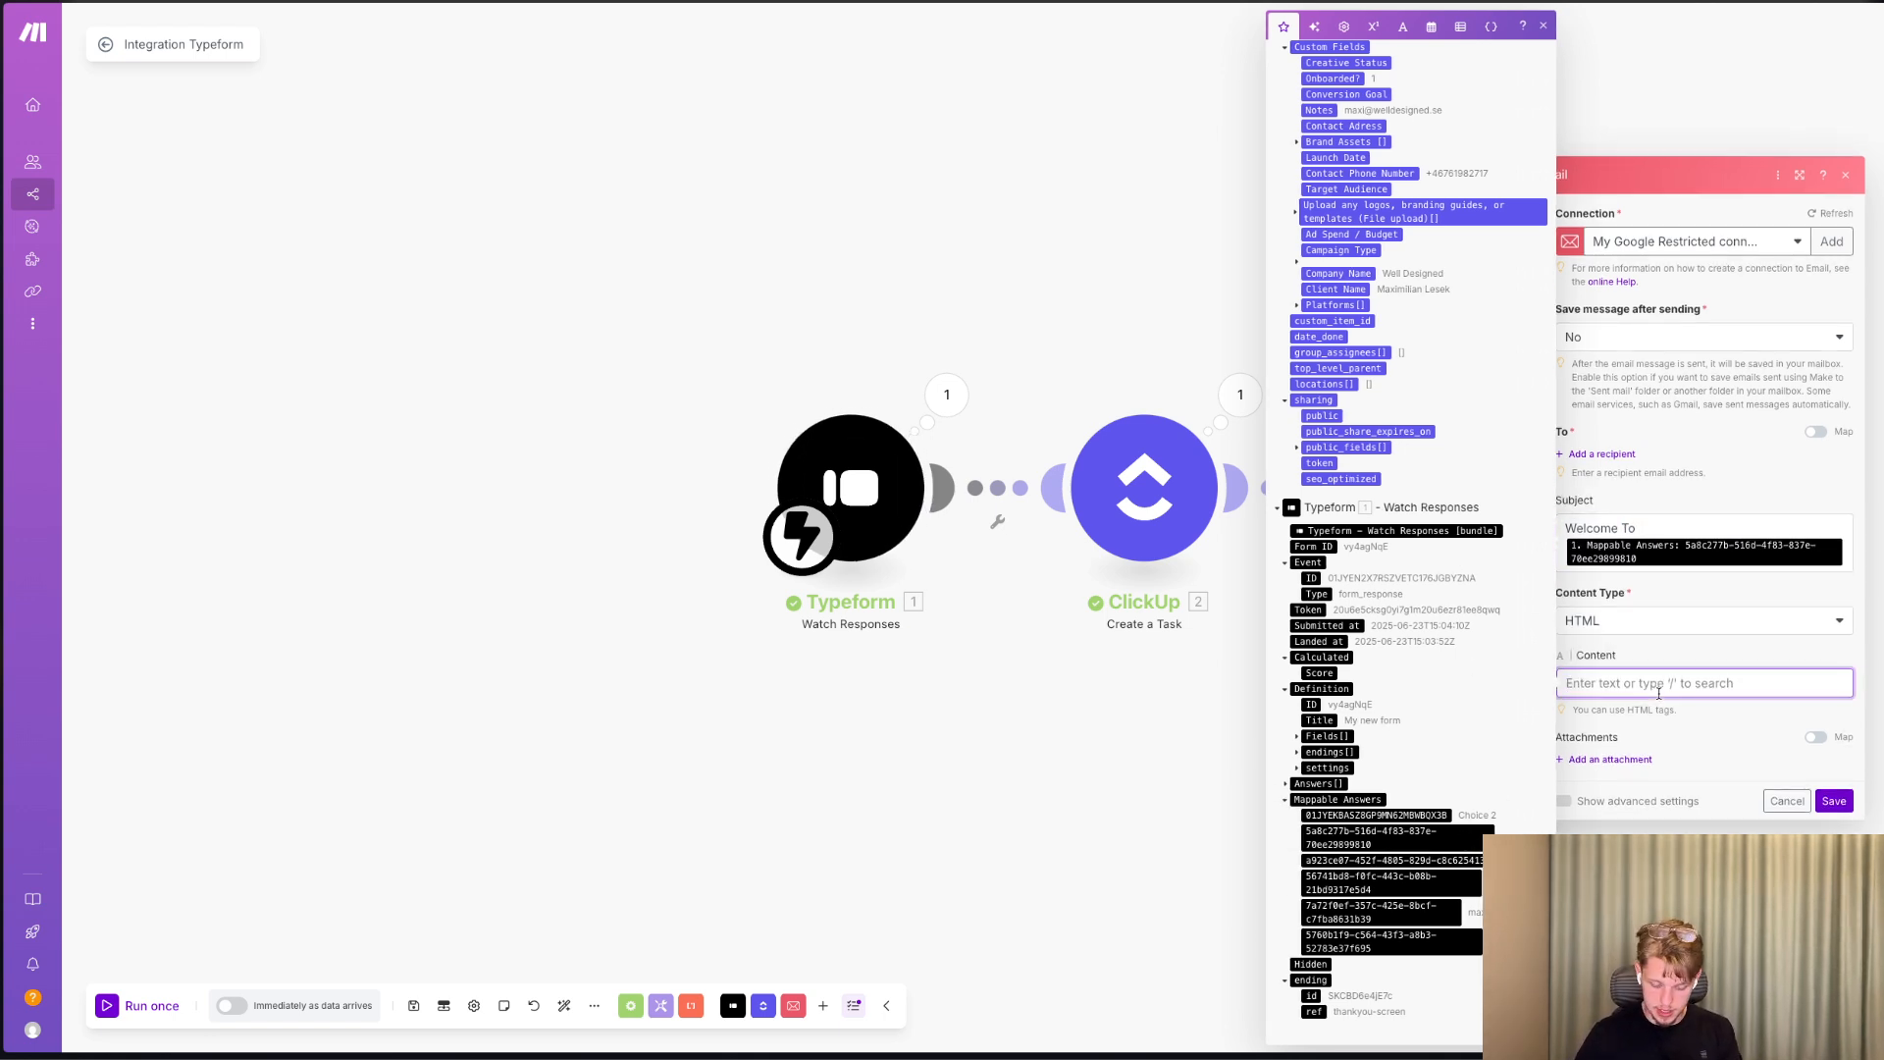
pyautogui.write('Hey')
pyautogui.click(1484, 833)
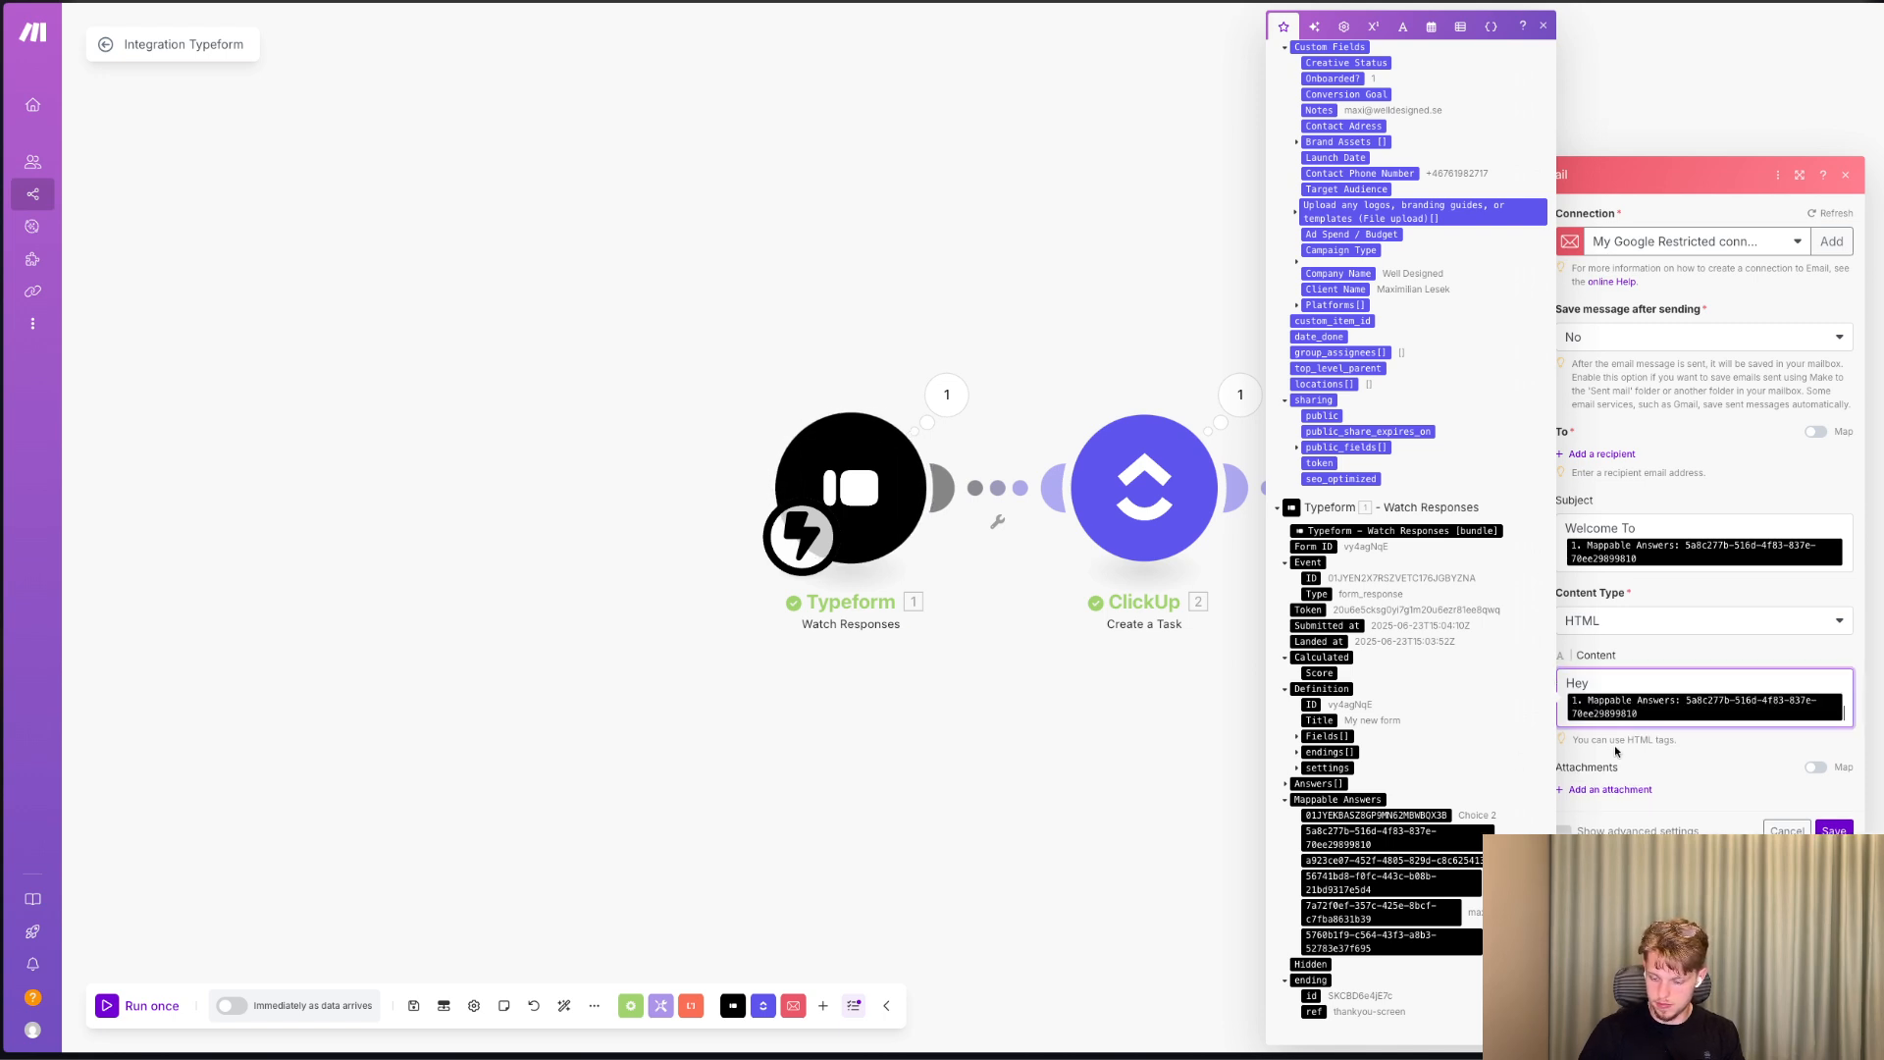
pyautogui.press('Return')
pyautogui.write('Glad yo')
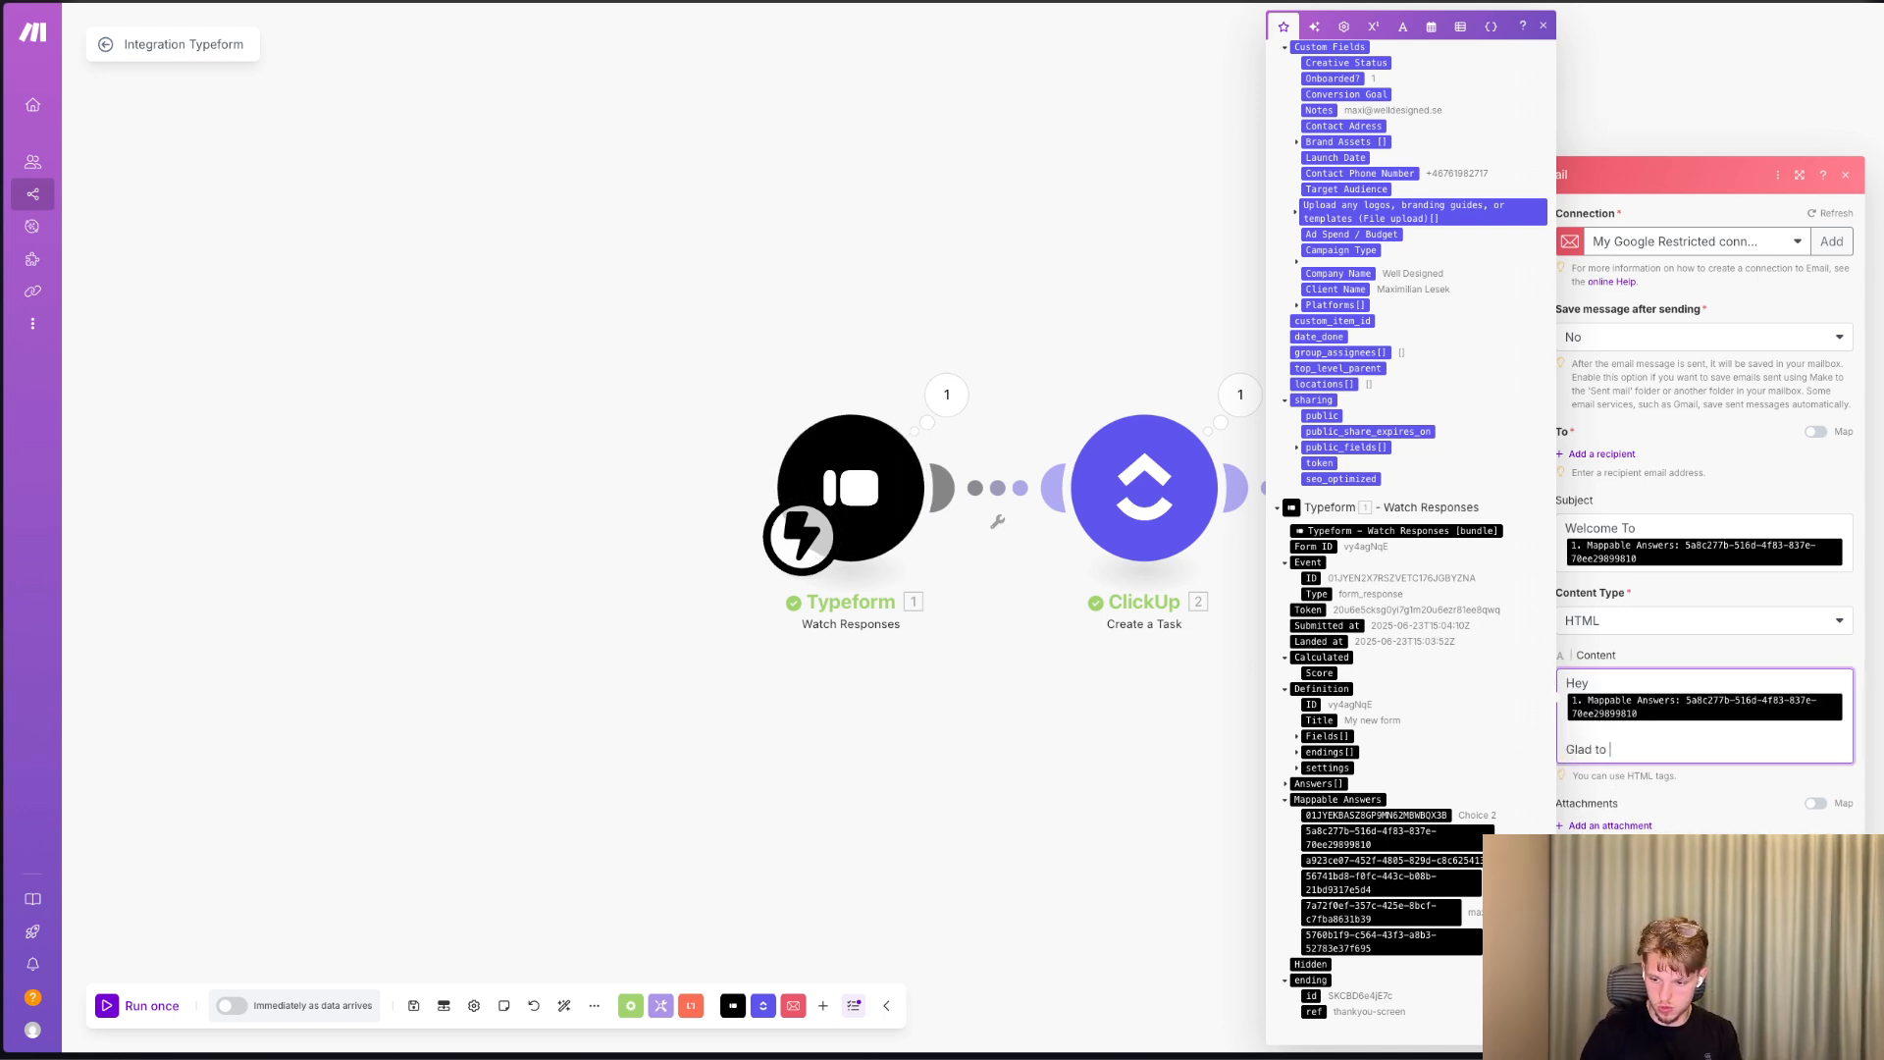
pyautogui.write(' have you onboard, here is a guide you')
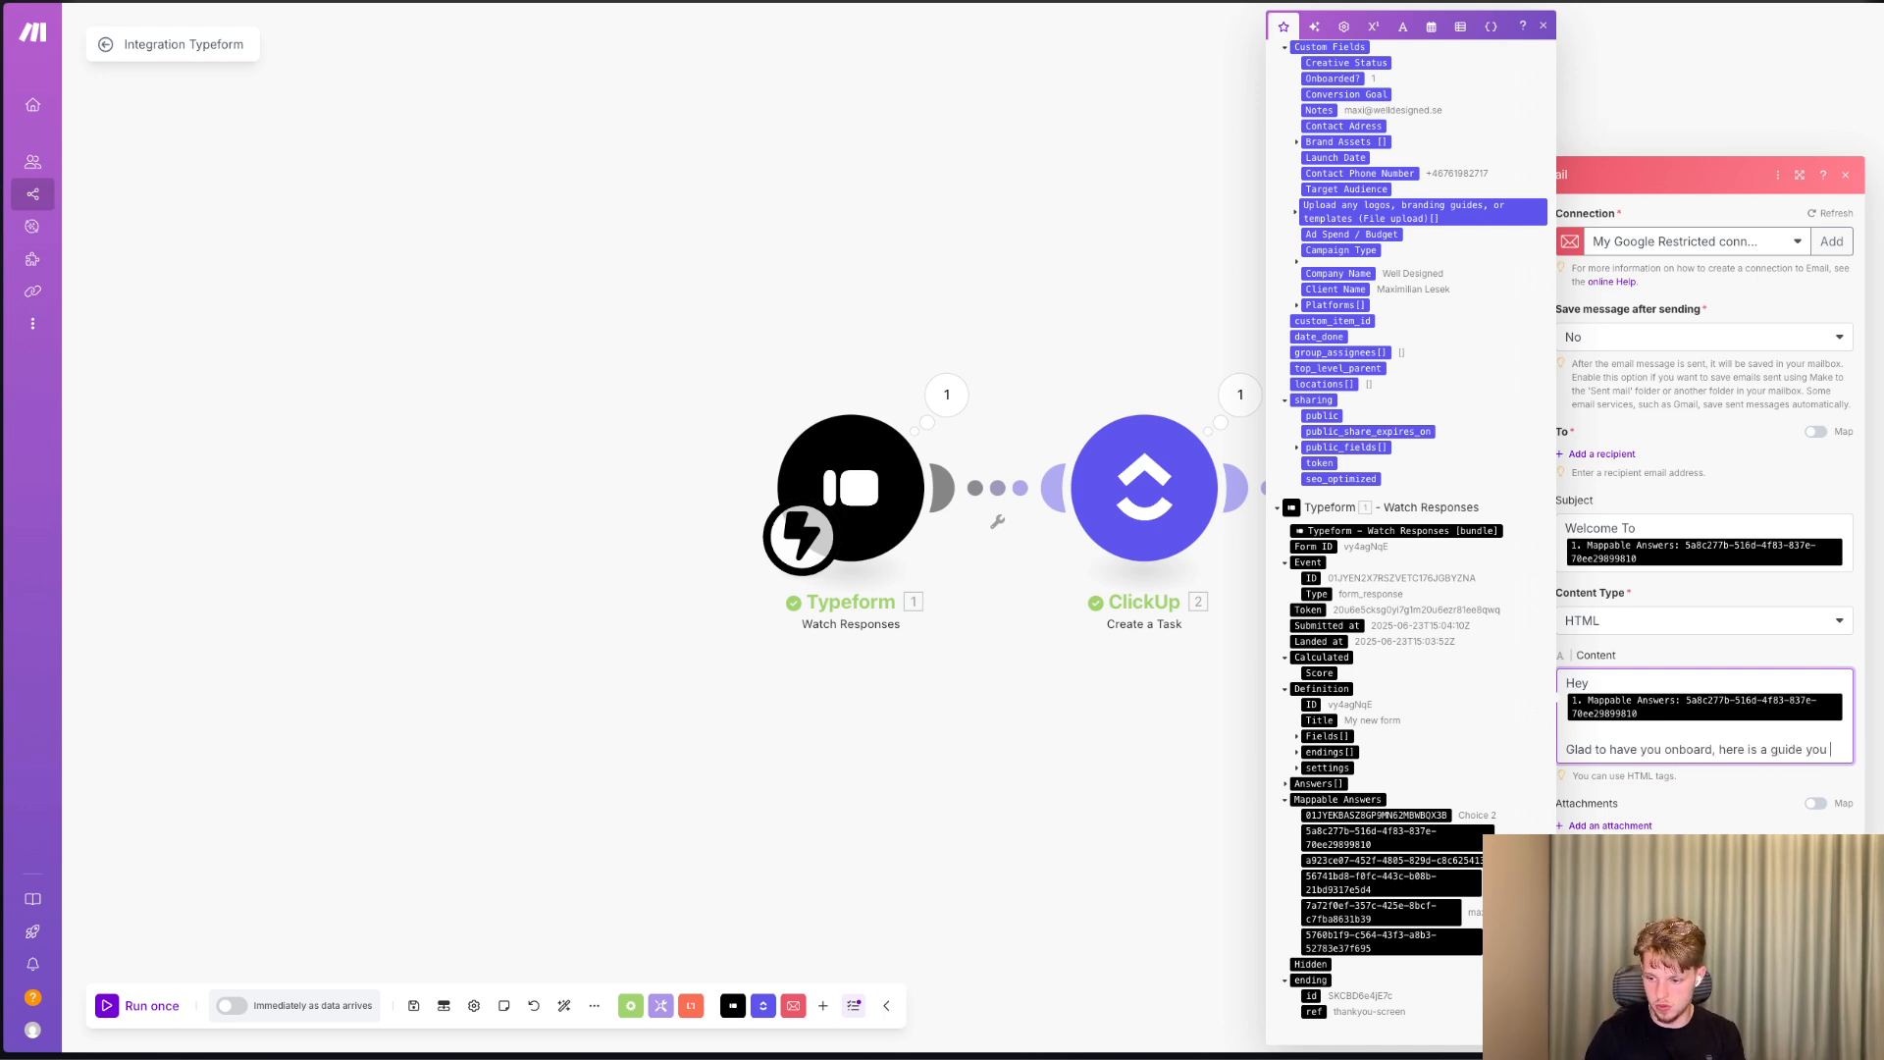
pyautogui.write('can h')
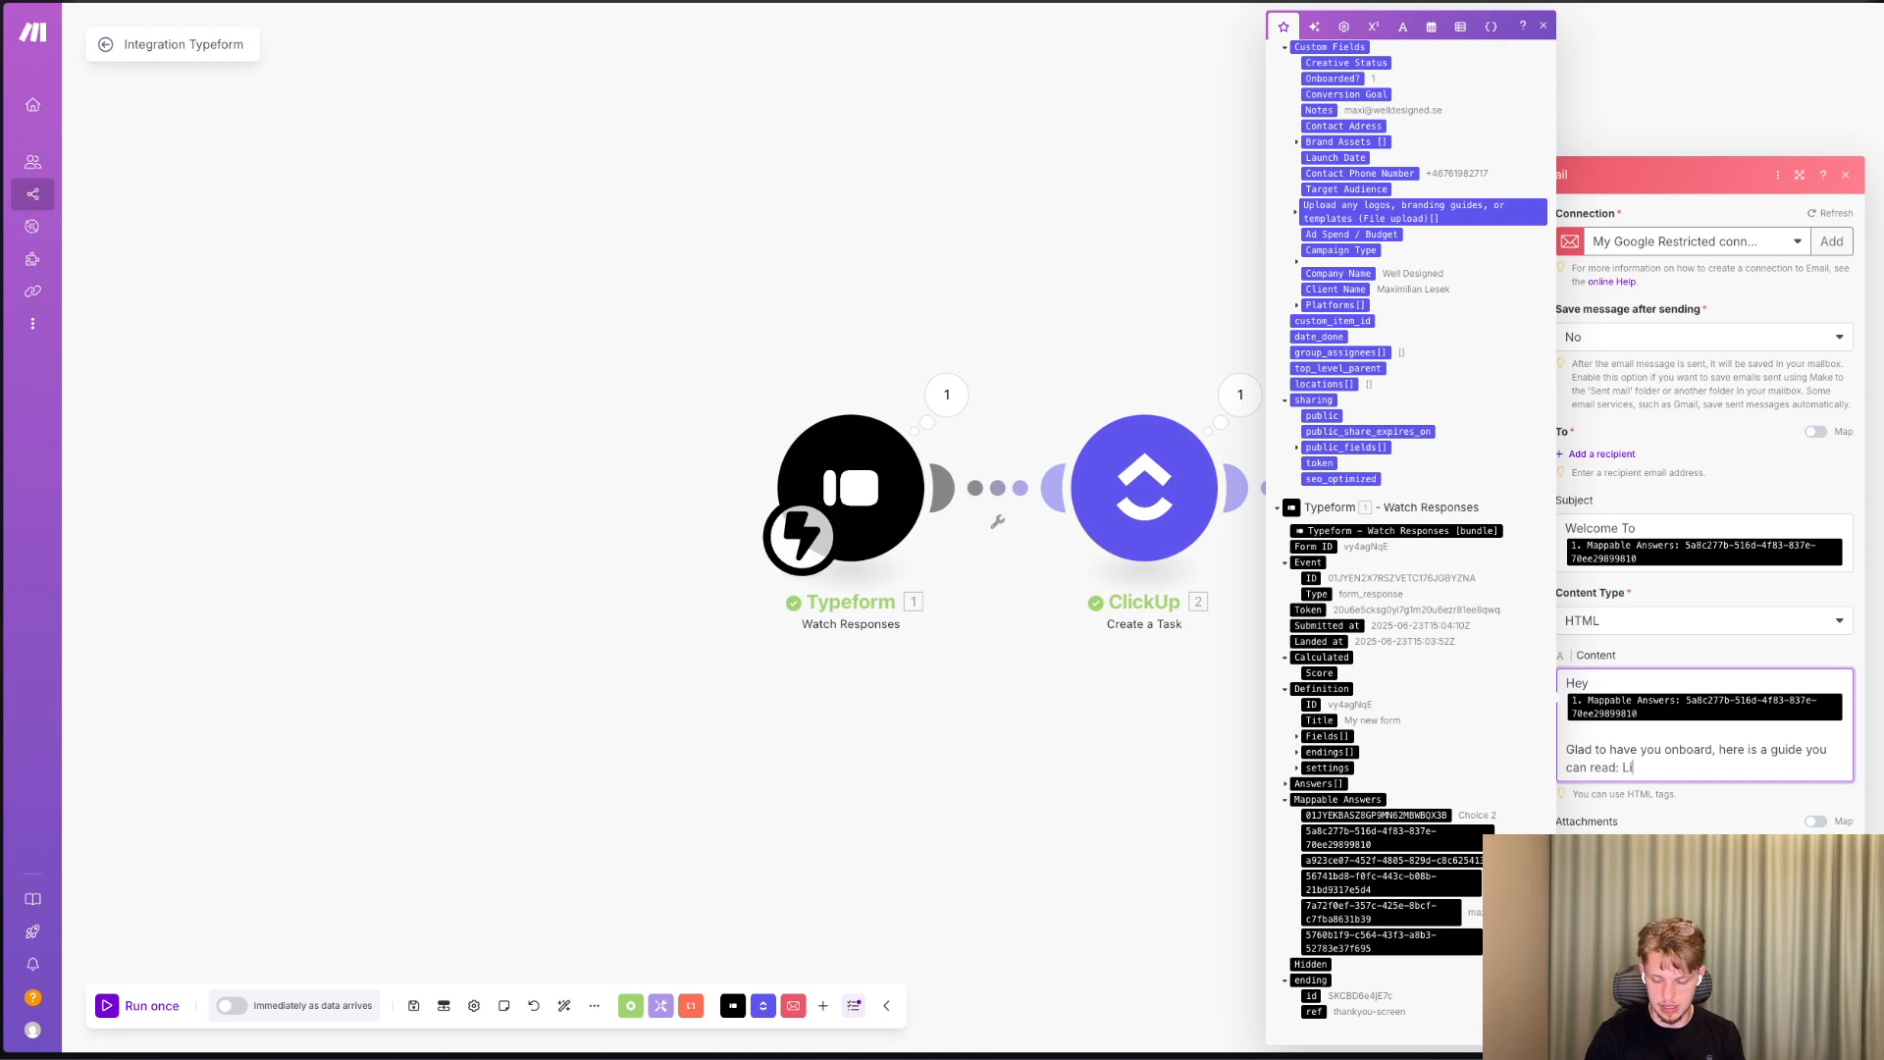
pyautogui.press('Return')
pyautogui.press('Return')
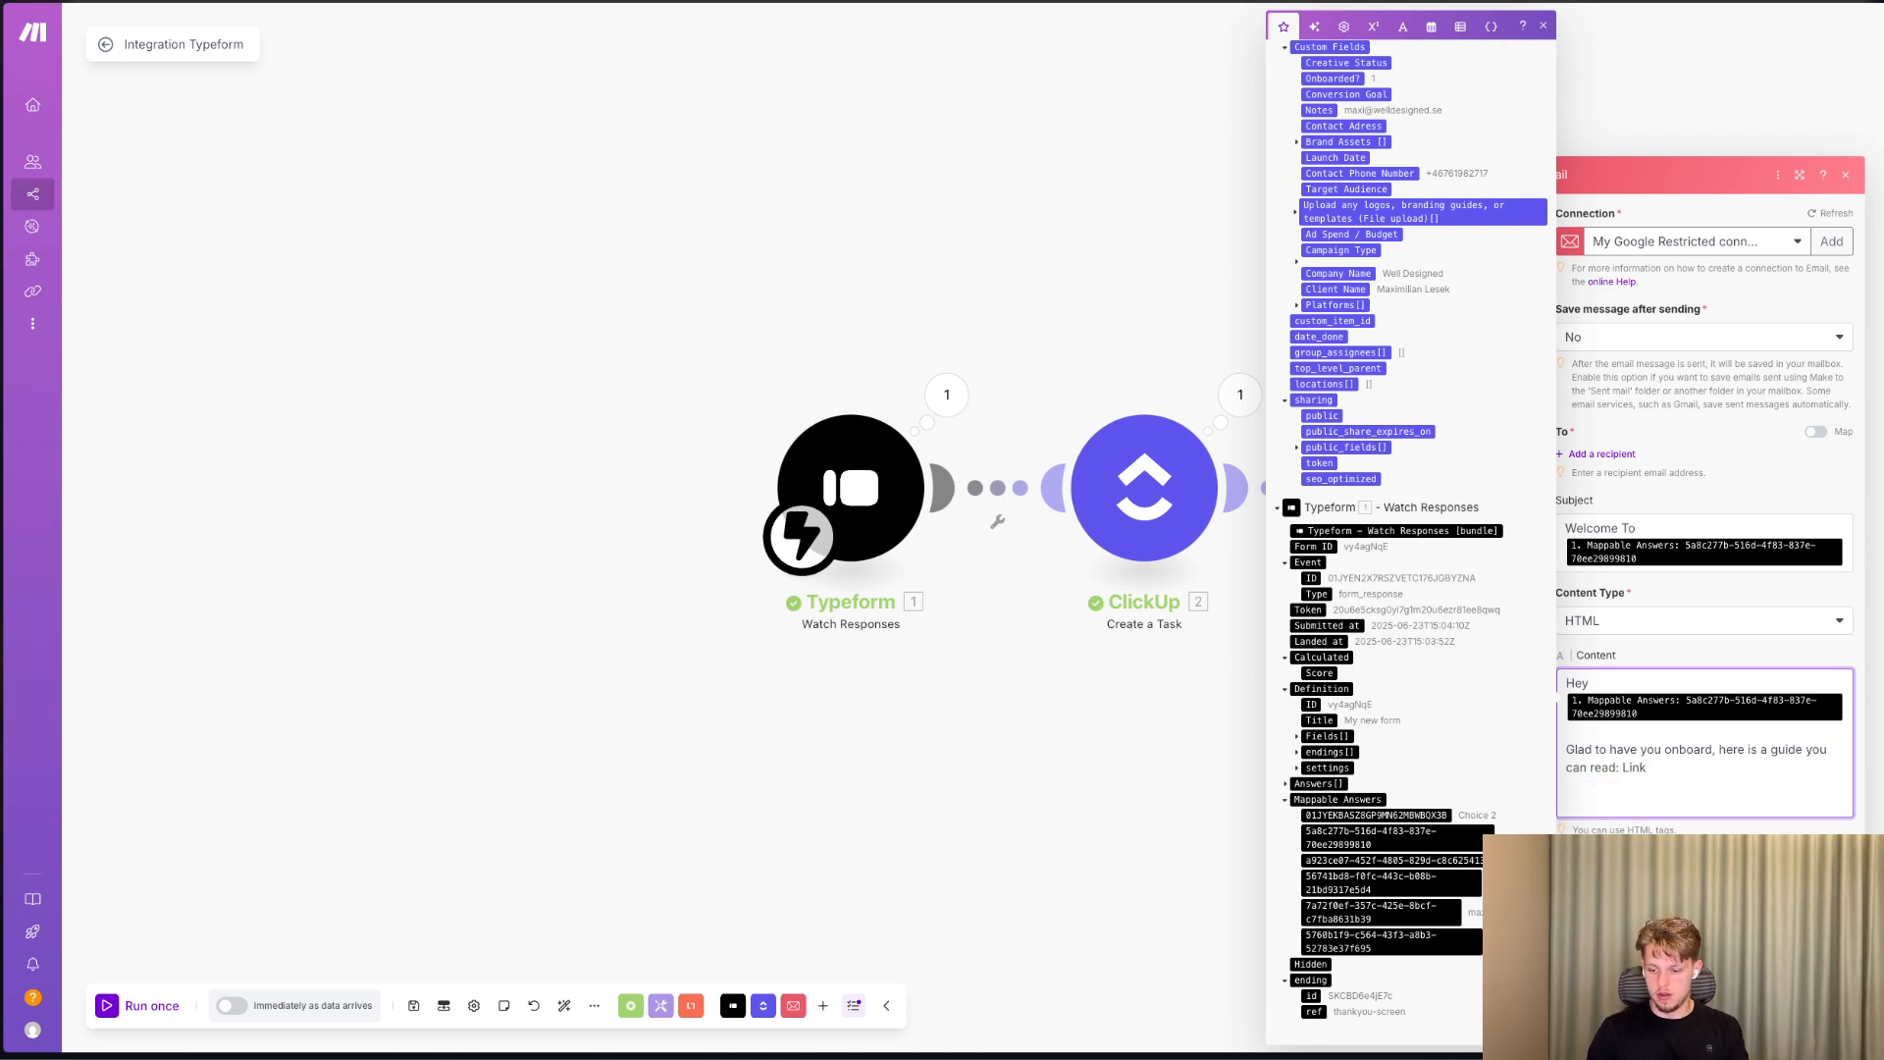
pyautogui.press('BackSpace')
pyautogui.press('BackSpace')
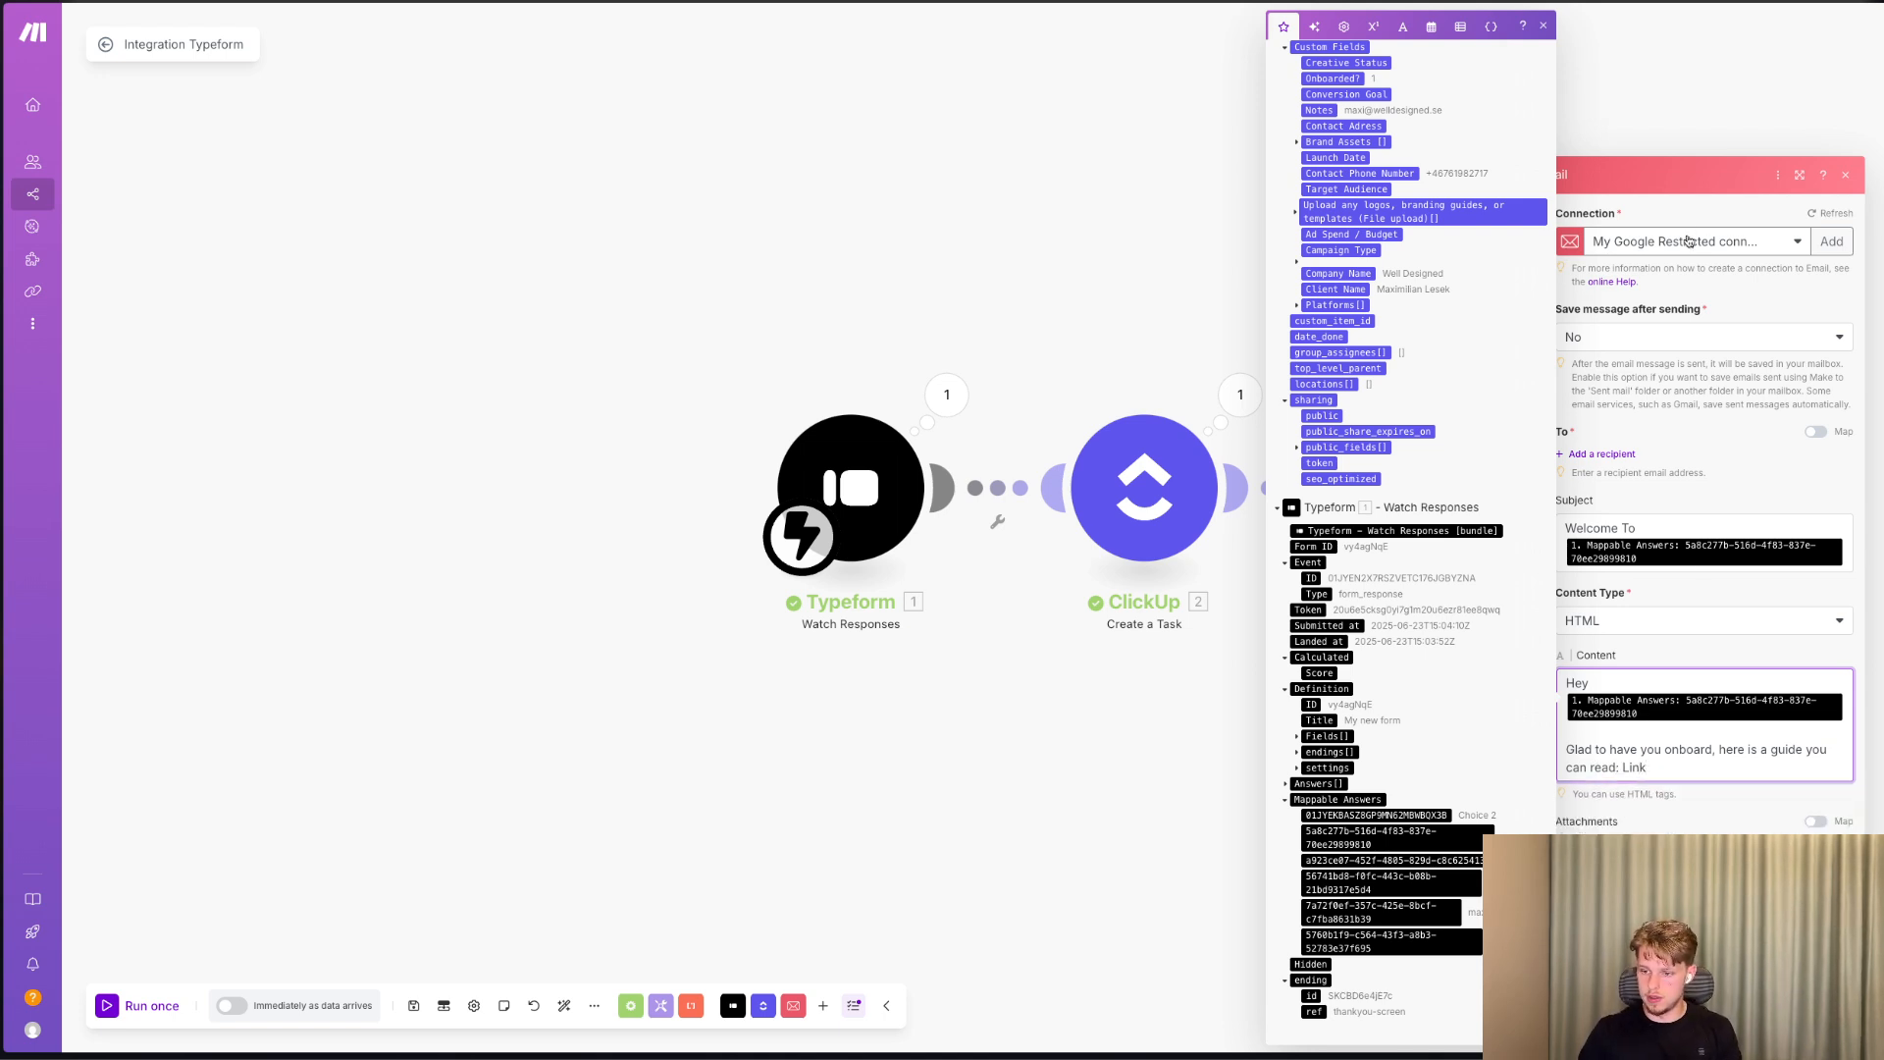
# Add a recipient mapped to the Typeform email answer (7a72f0ef) and save the Email module.
pyautogui.click(1616, 454)
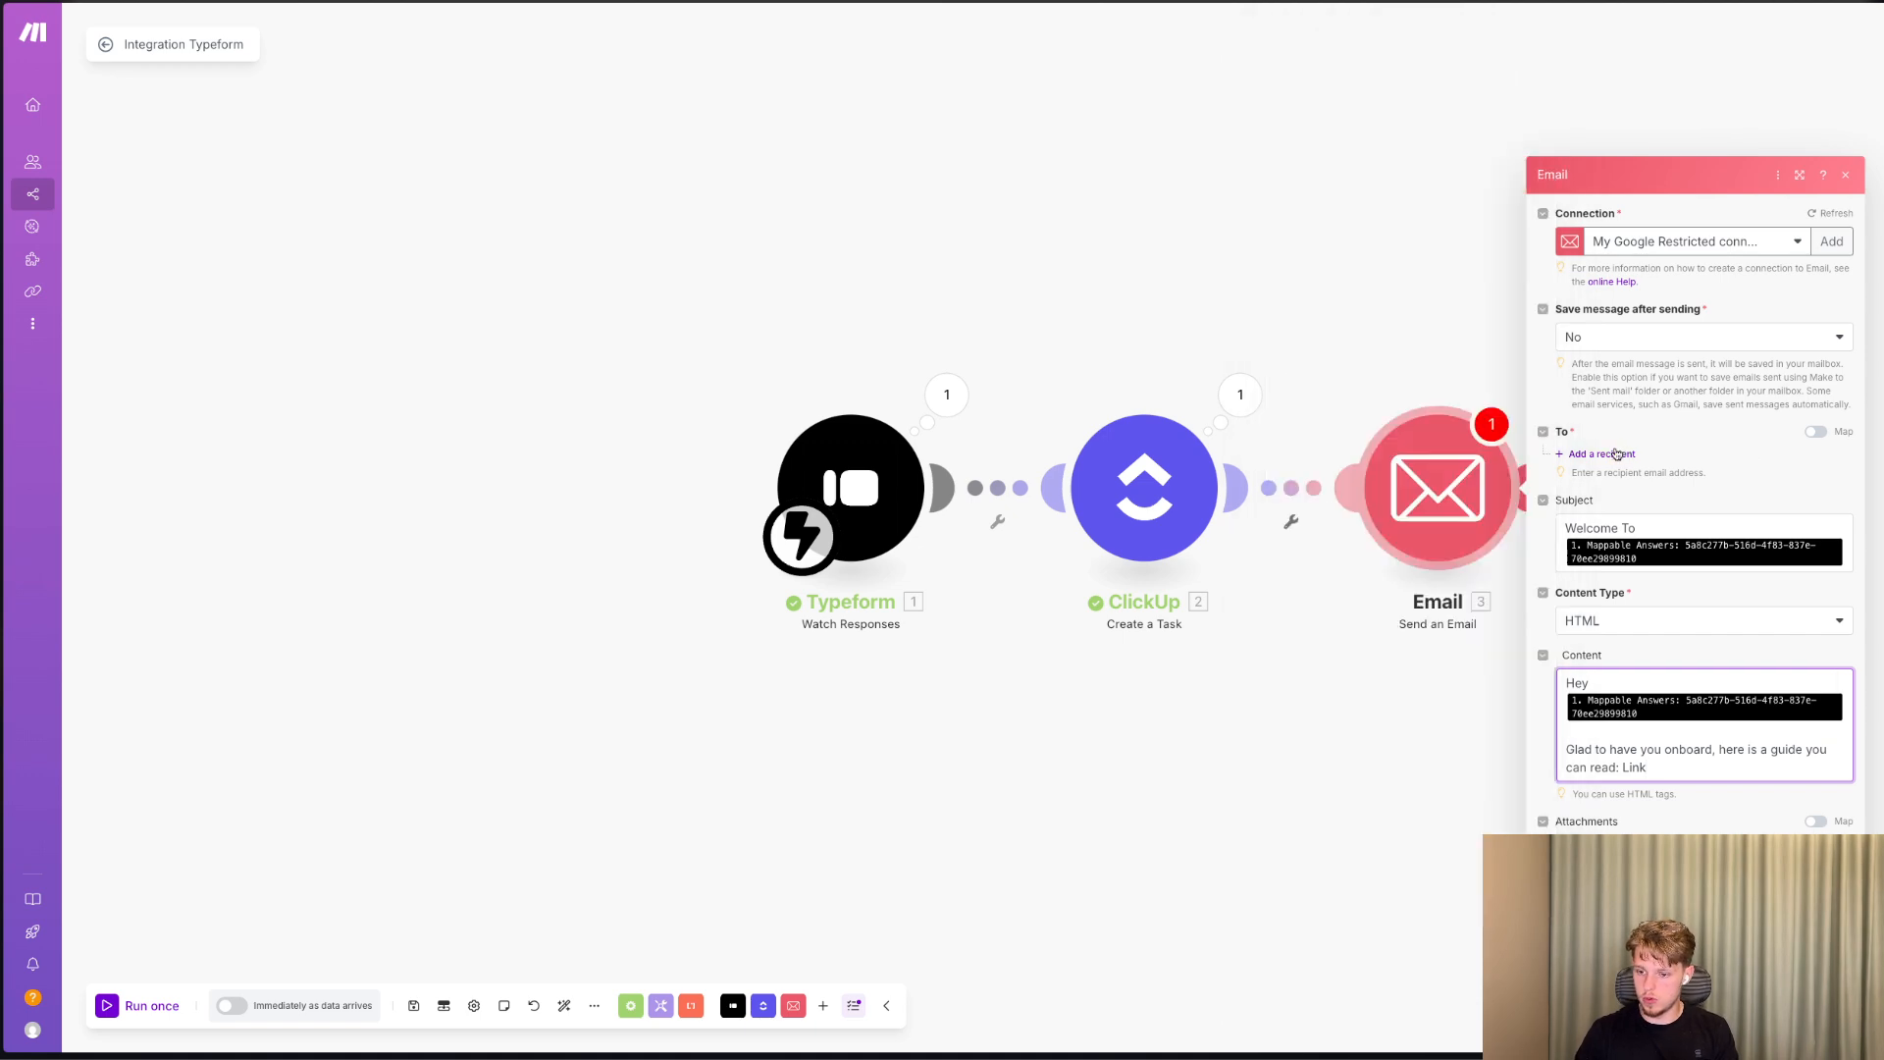
pyautogui.click(1631, 412)
pyautogui.scroll(-10, 1460, 584)
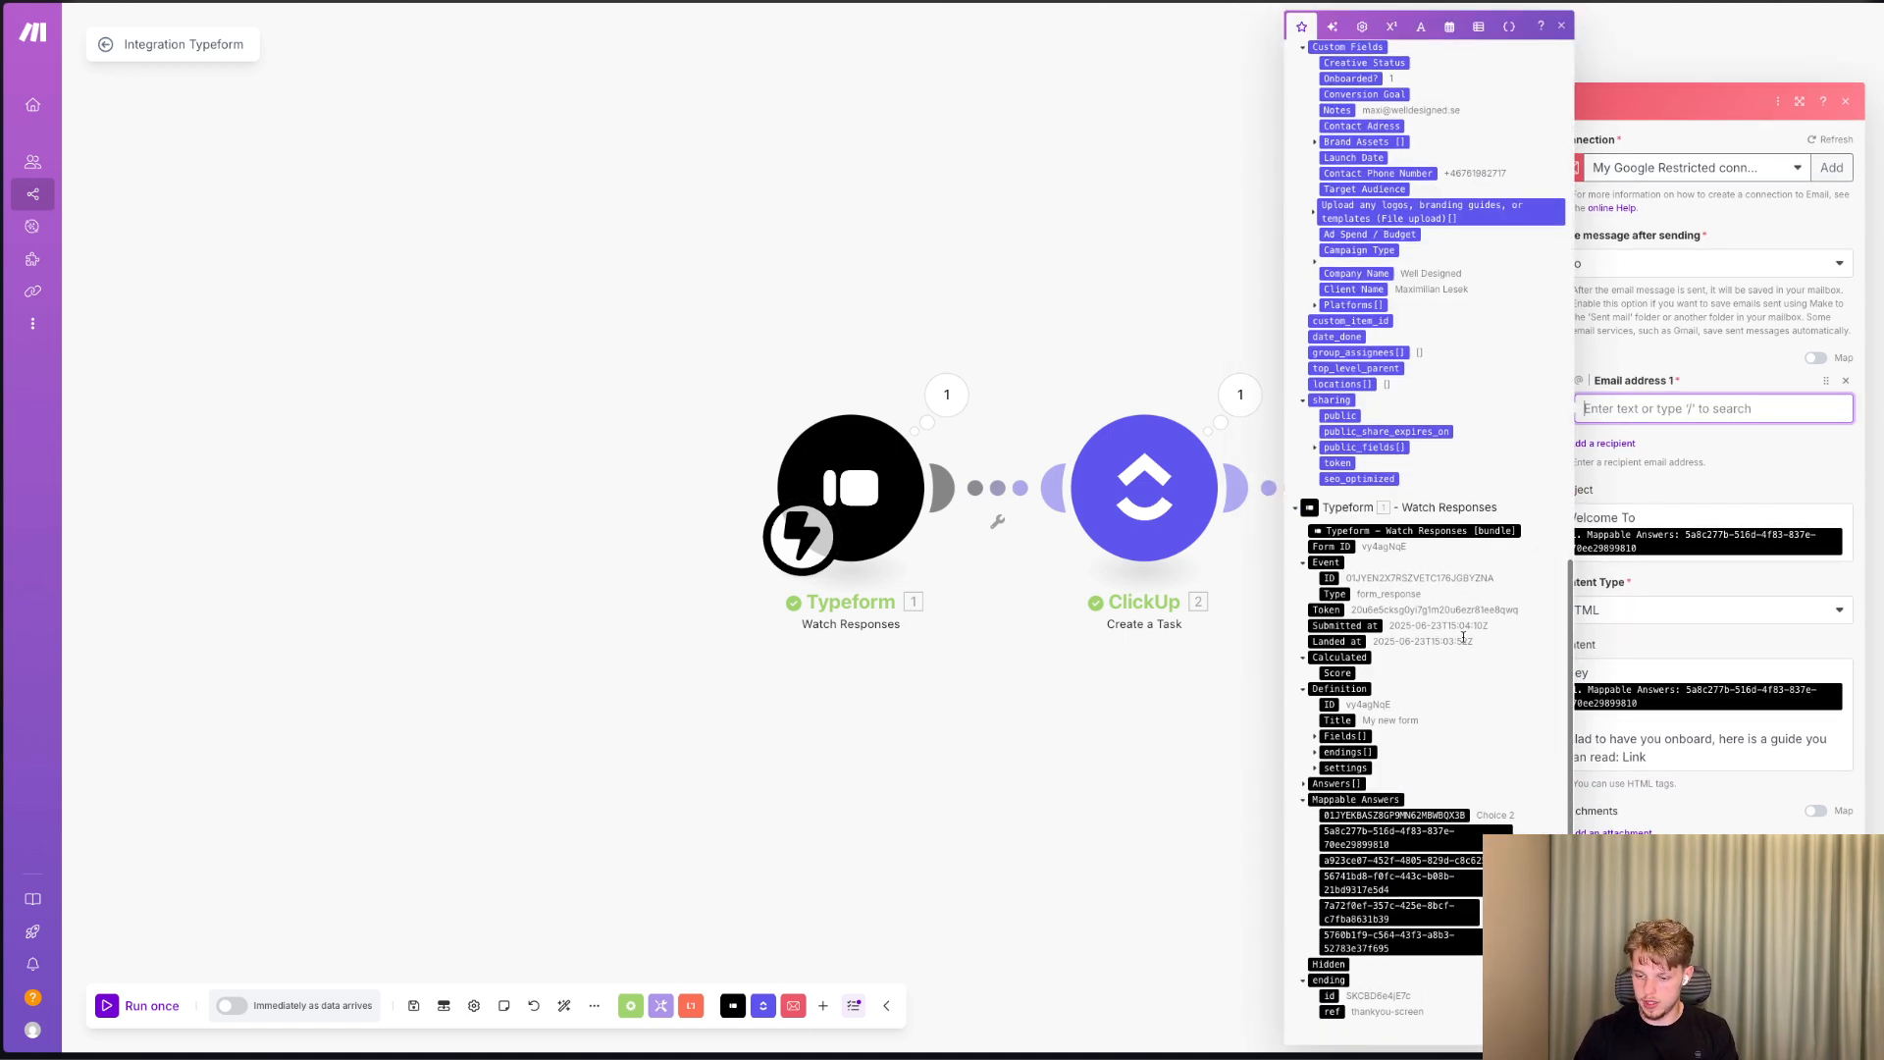
pyautogui.click(1387, 911)
pyautogui.click(1826, 1021)
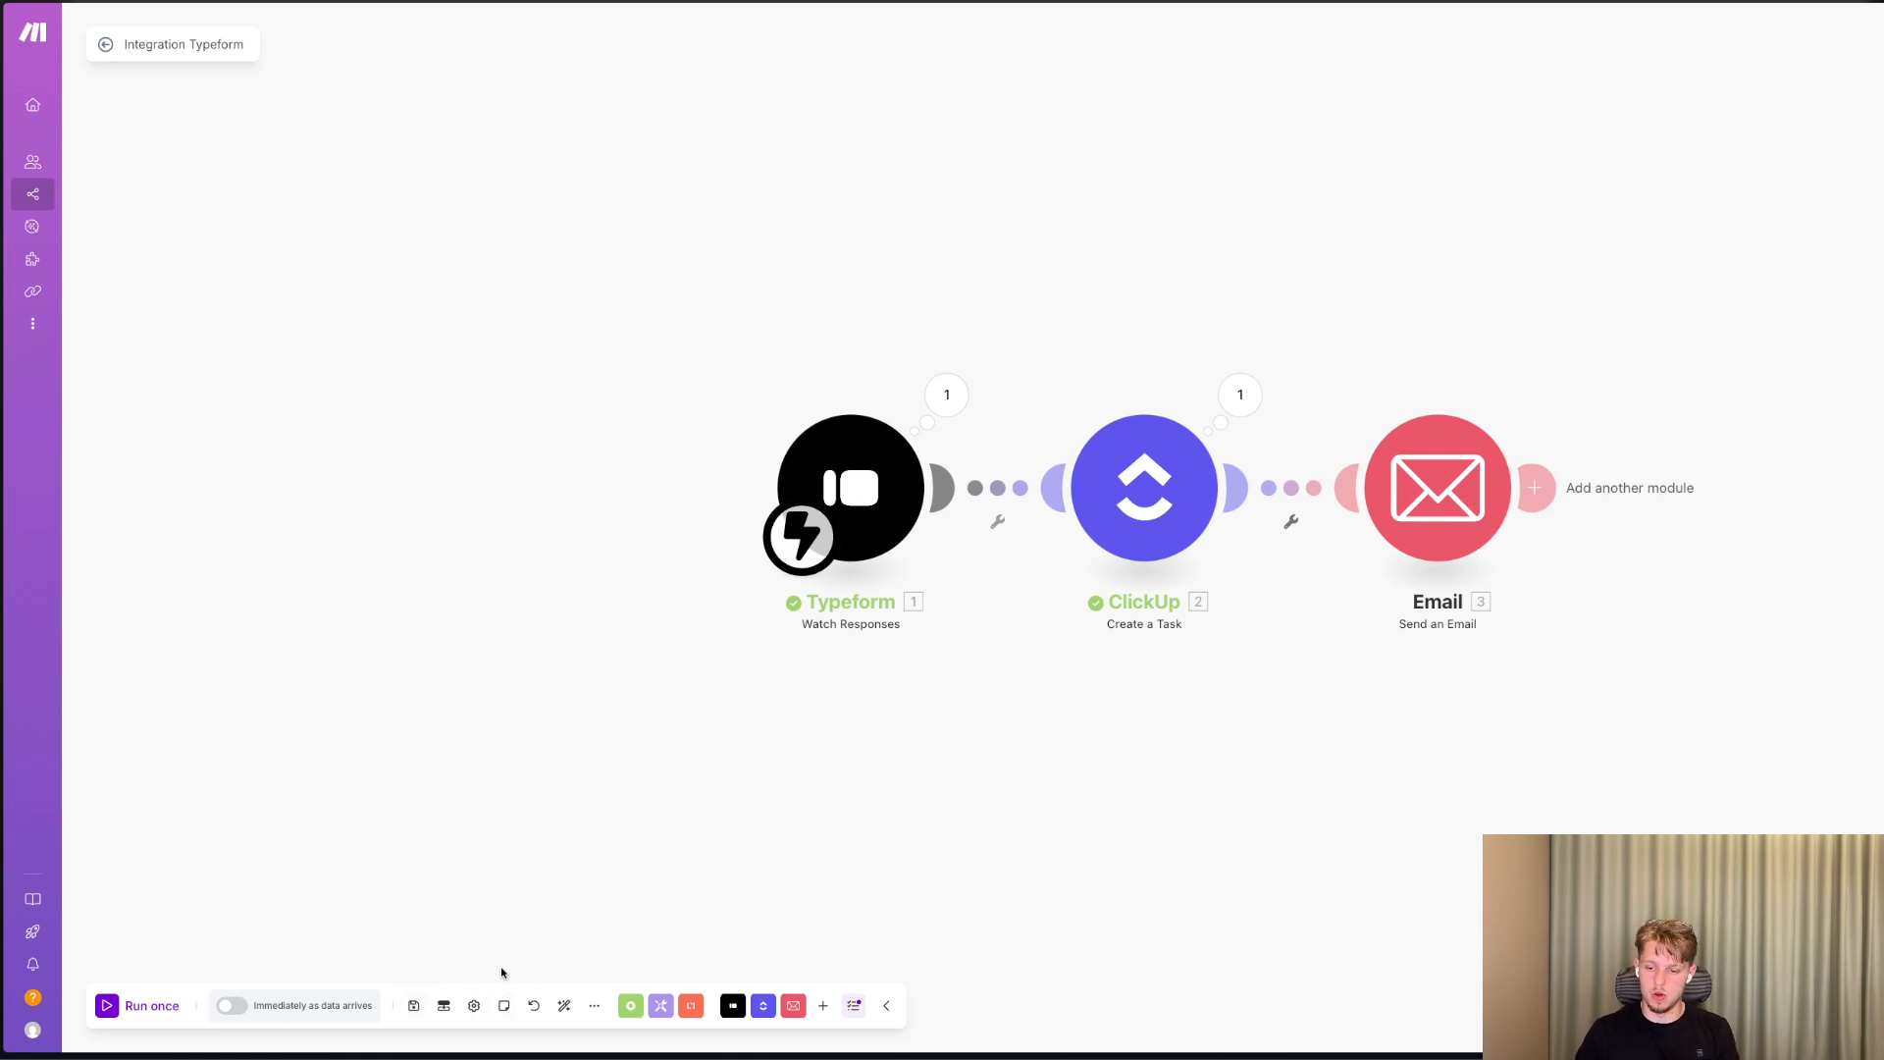
# Start another module after the Email module and search the available apps for "drive".
pyautogui.hscroll(7, 648, 871)
pyautogui.click(876, 488)
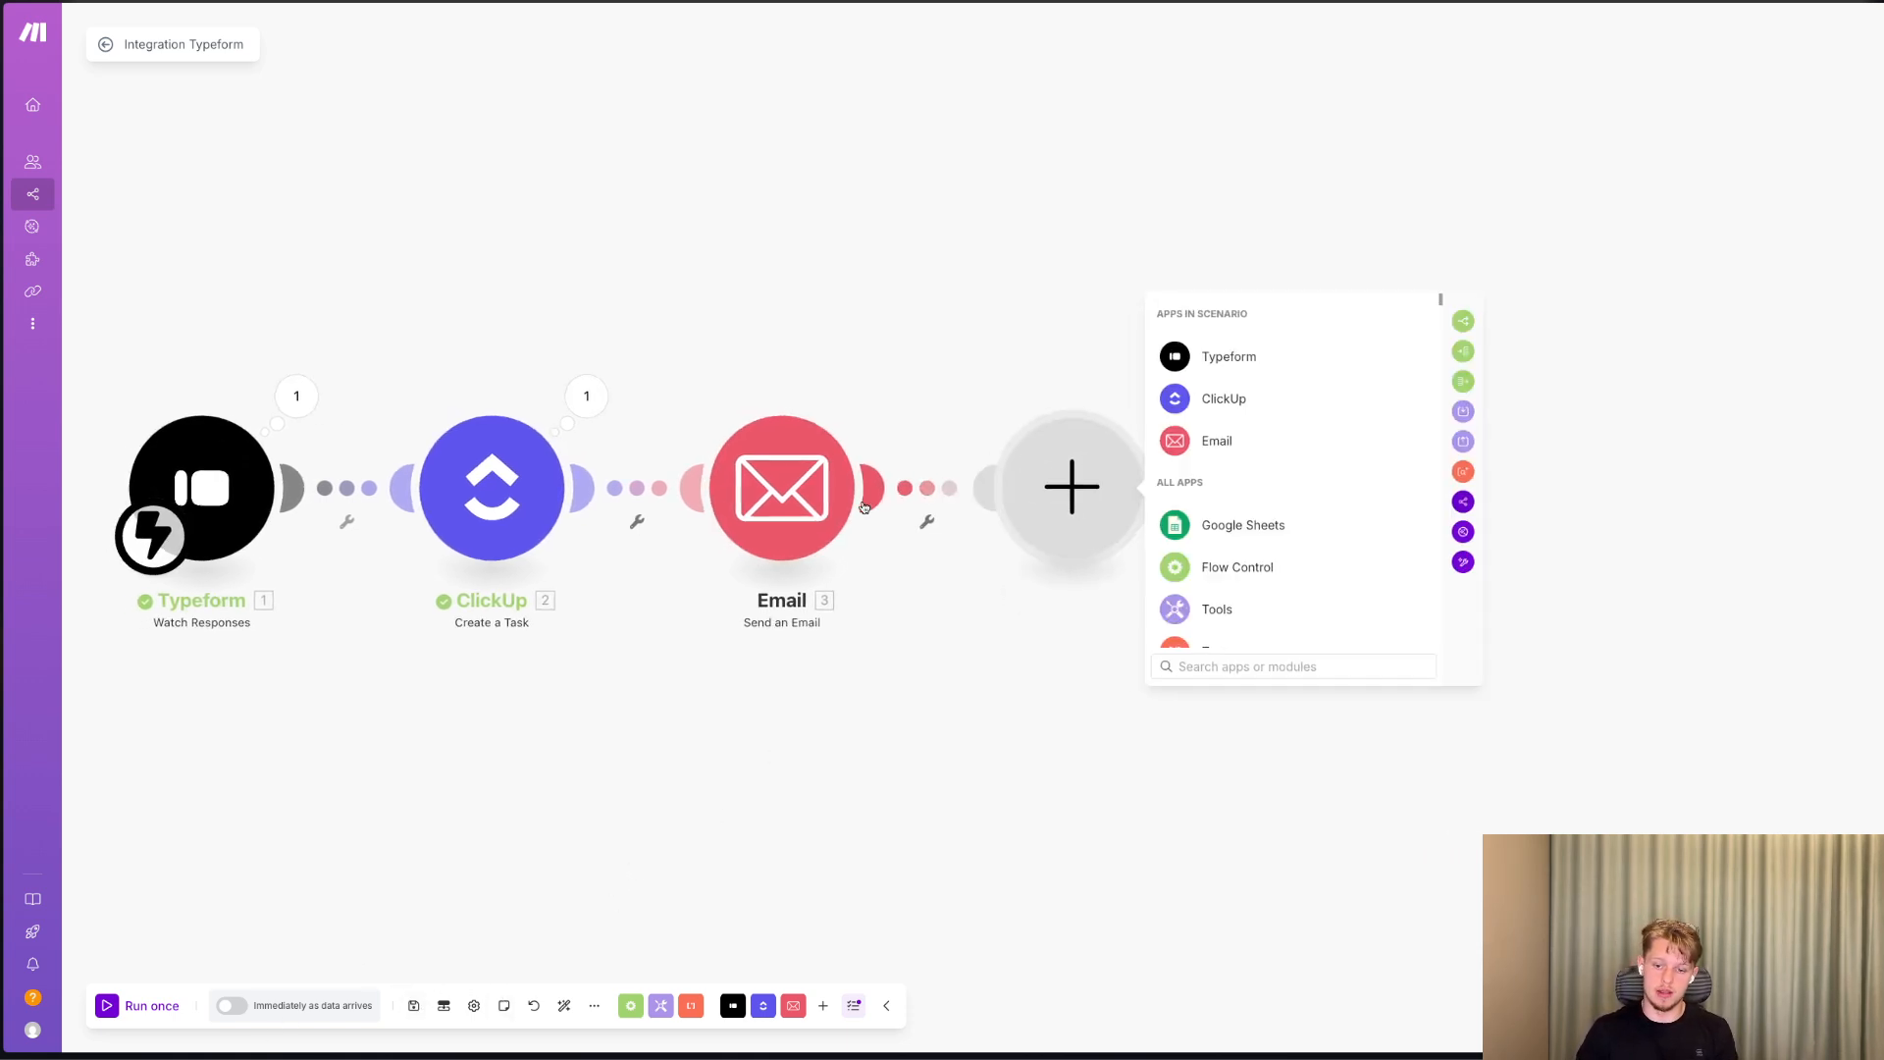
pyautogui.write('drive')
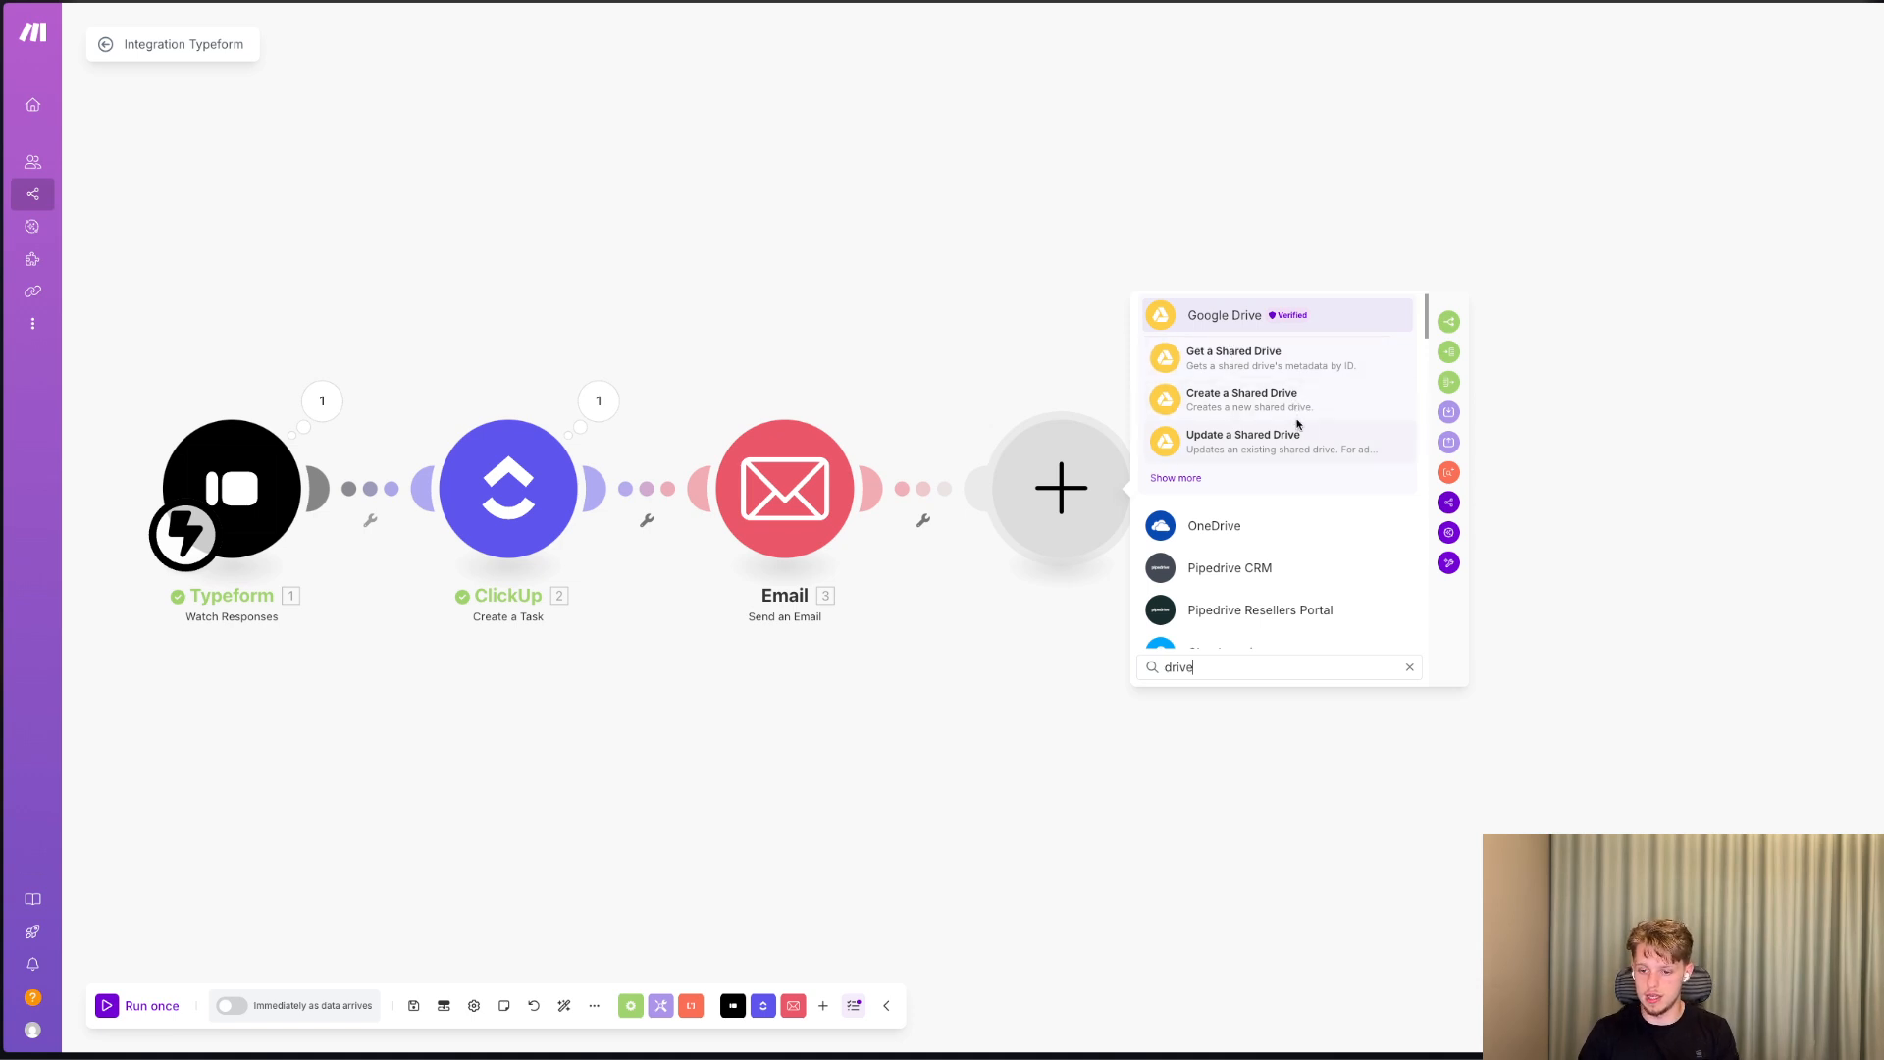
# In the ClickUp Create a Task module, move the email answer (7a72f0ef) from Notes to Contact Adress and save.
pyautogui.click(444, 522)
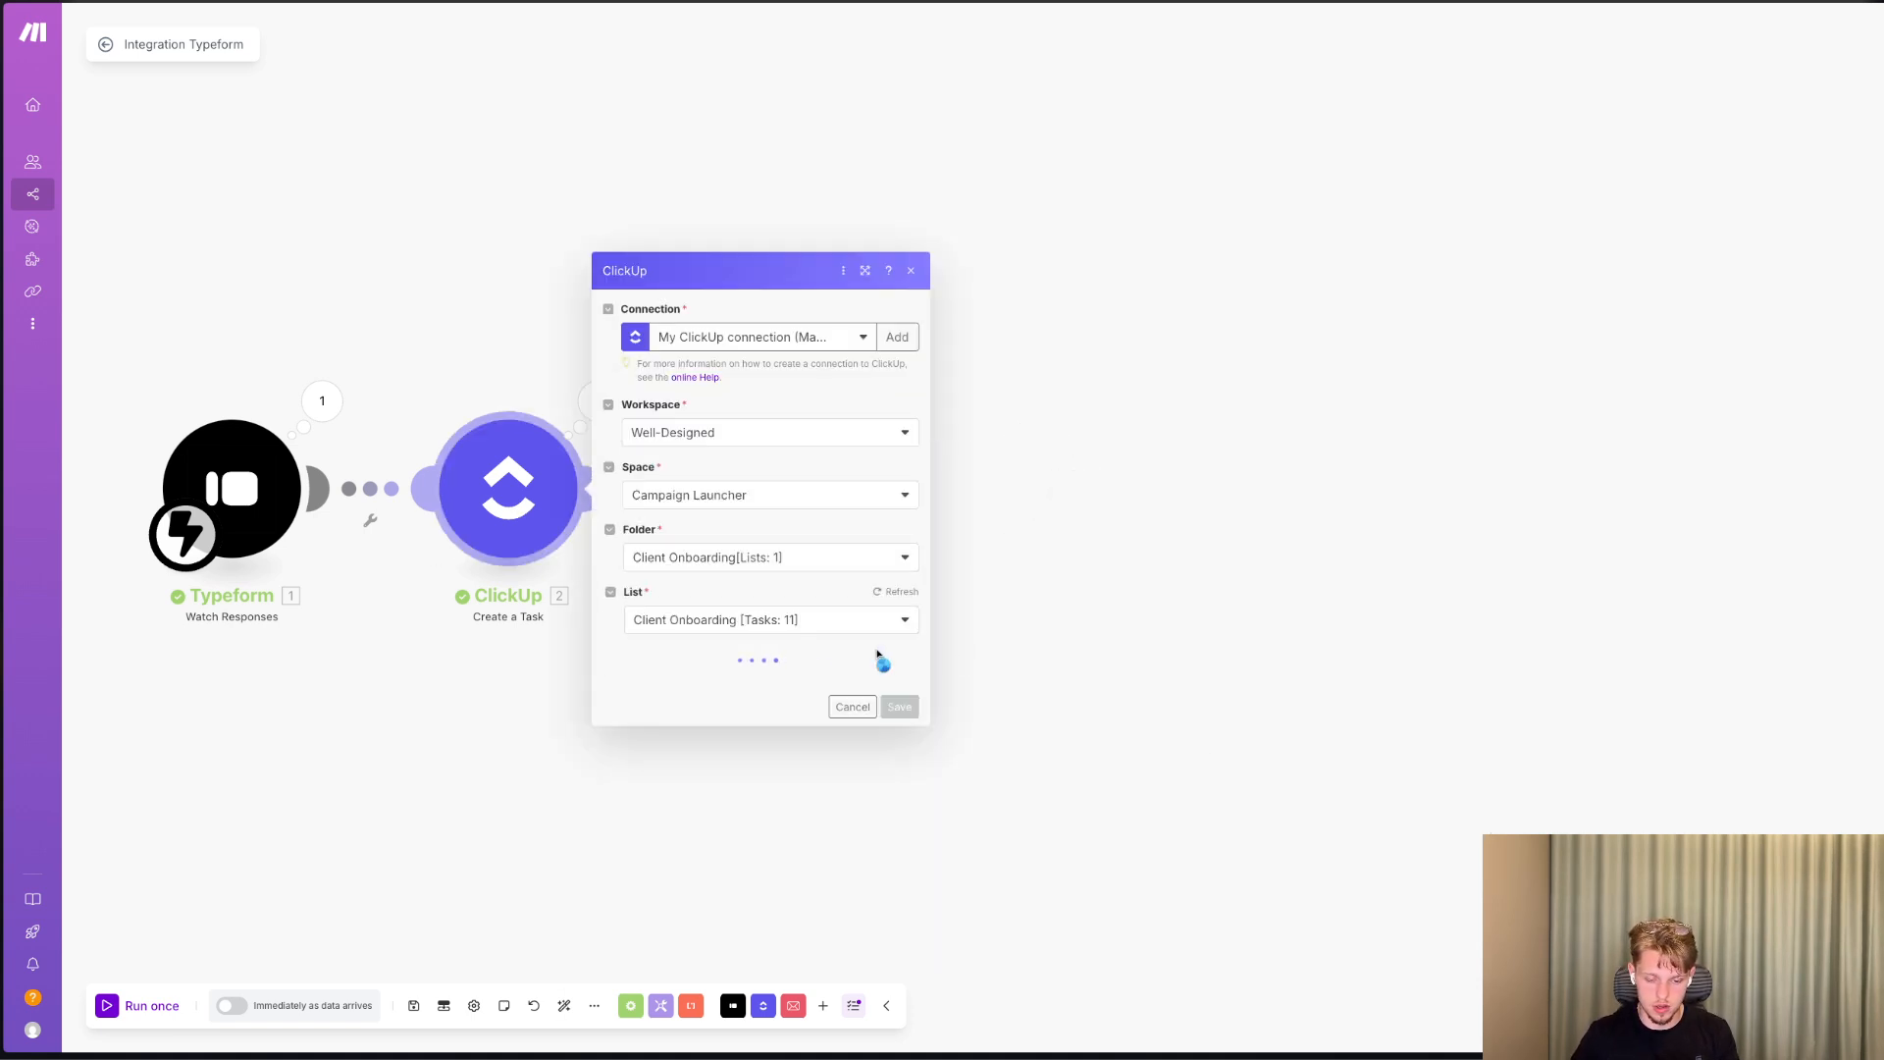
pyautogui.scroll(-15, 857, 719)
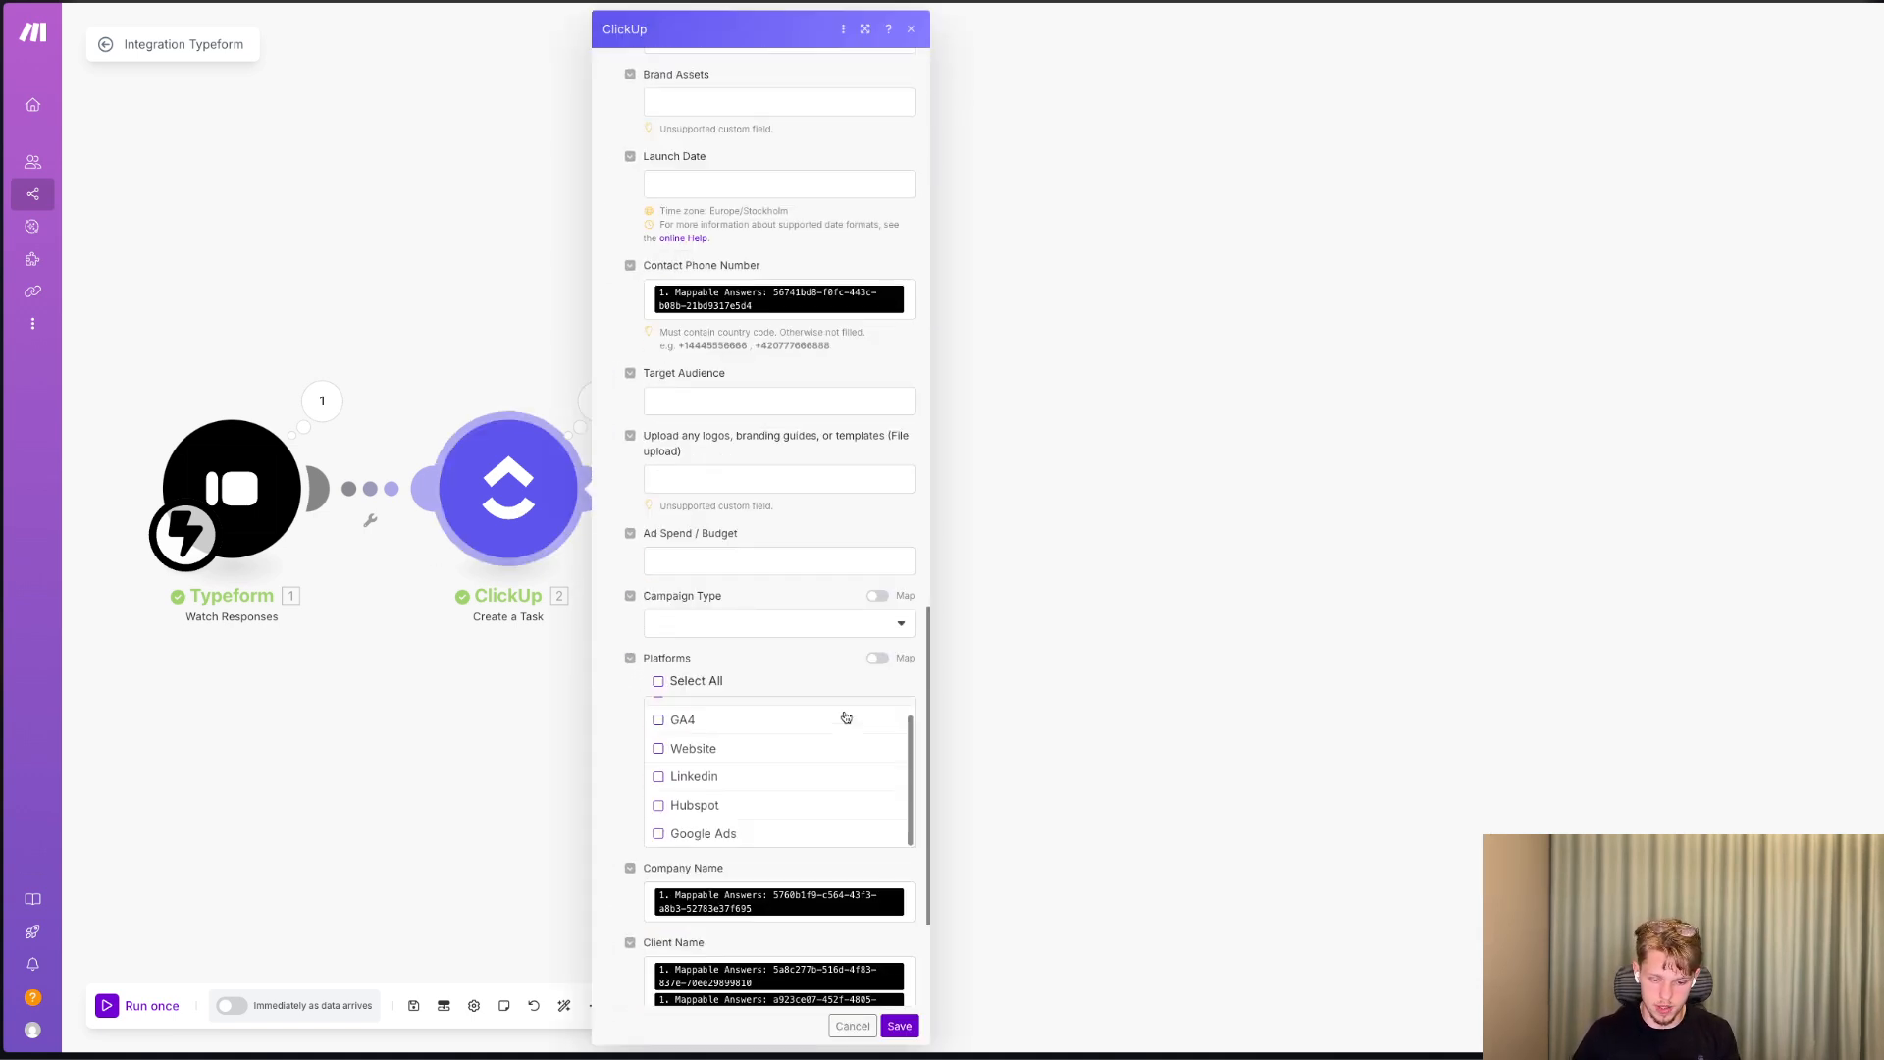
pyautogui.scroll(-2, 828, 817)
pyautogui.scroll(5, 811, 557)
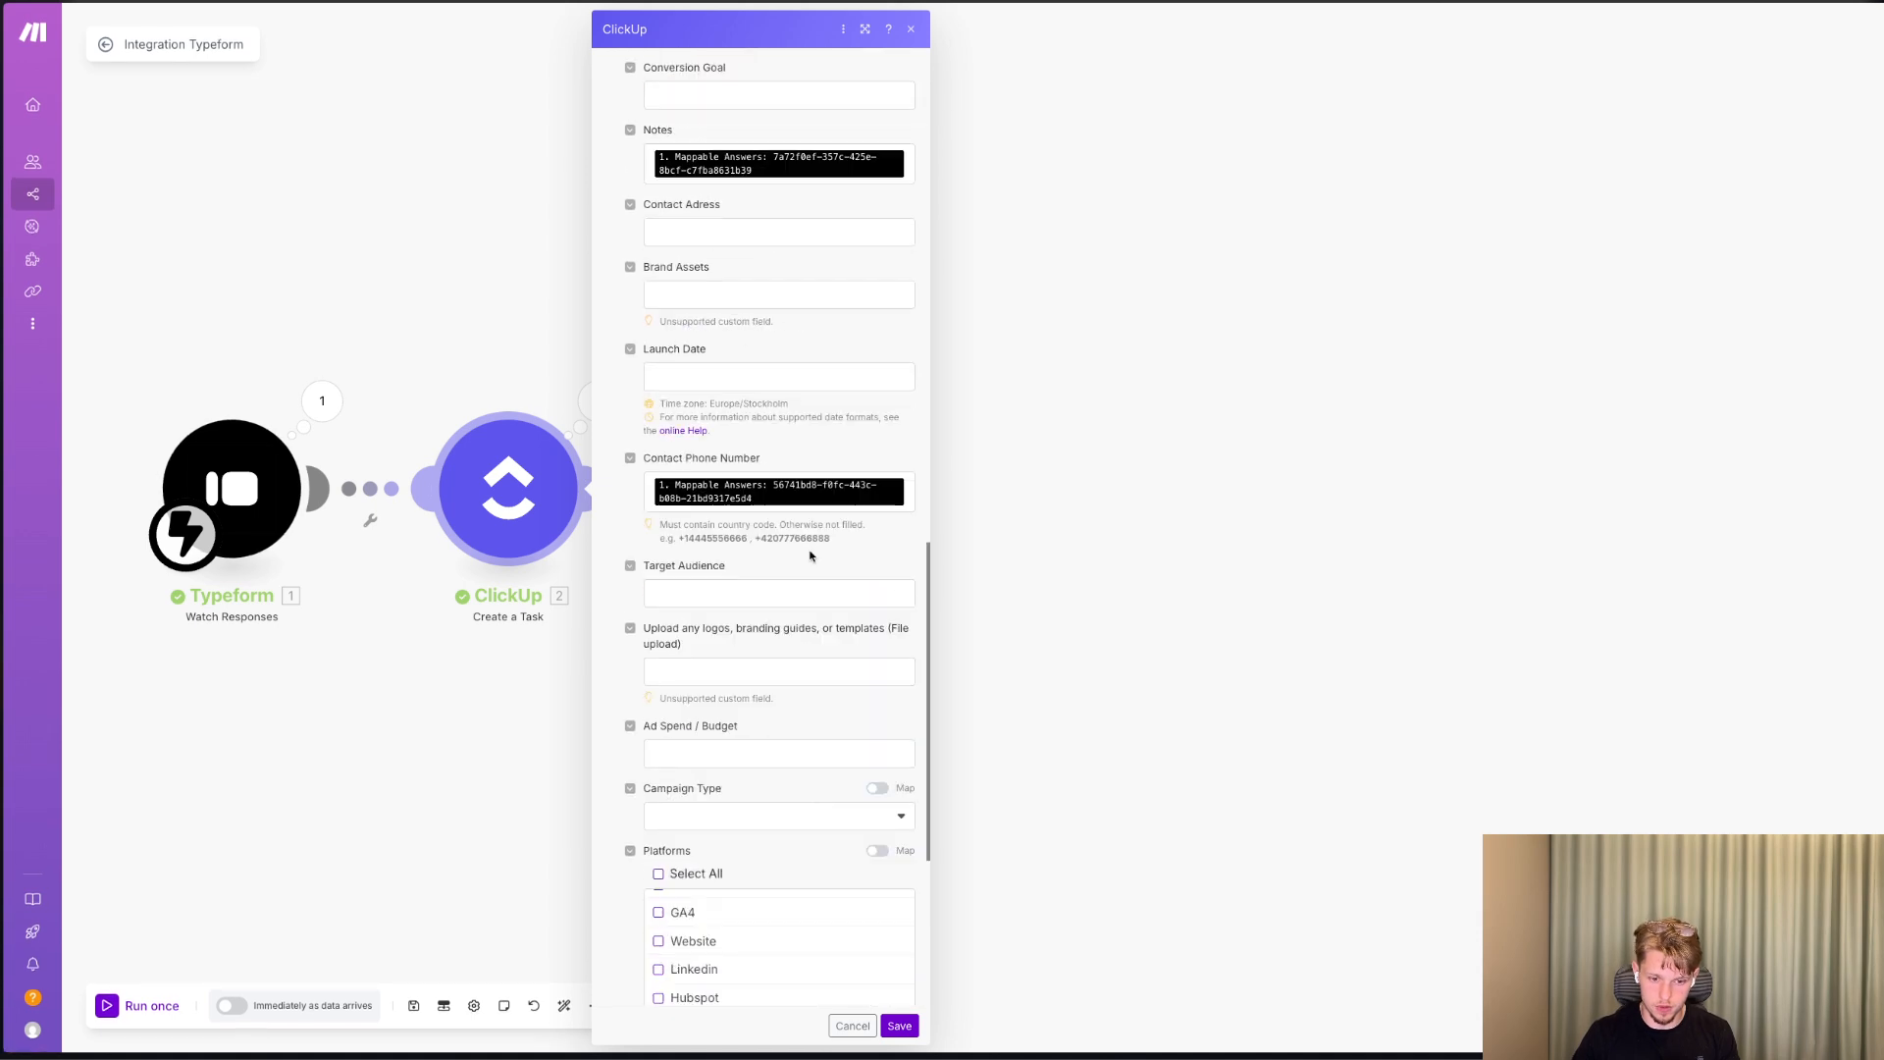
pyautogui.click(913, 158)
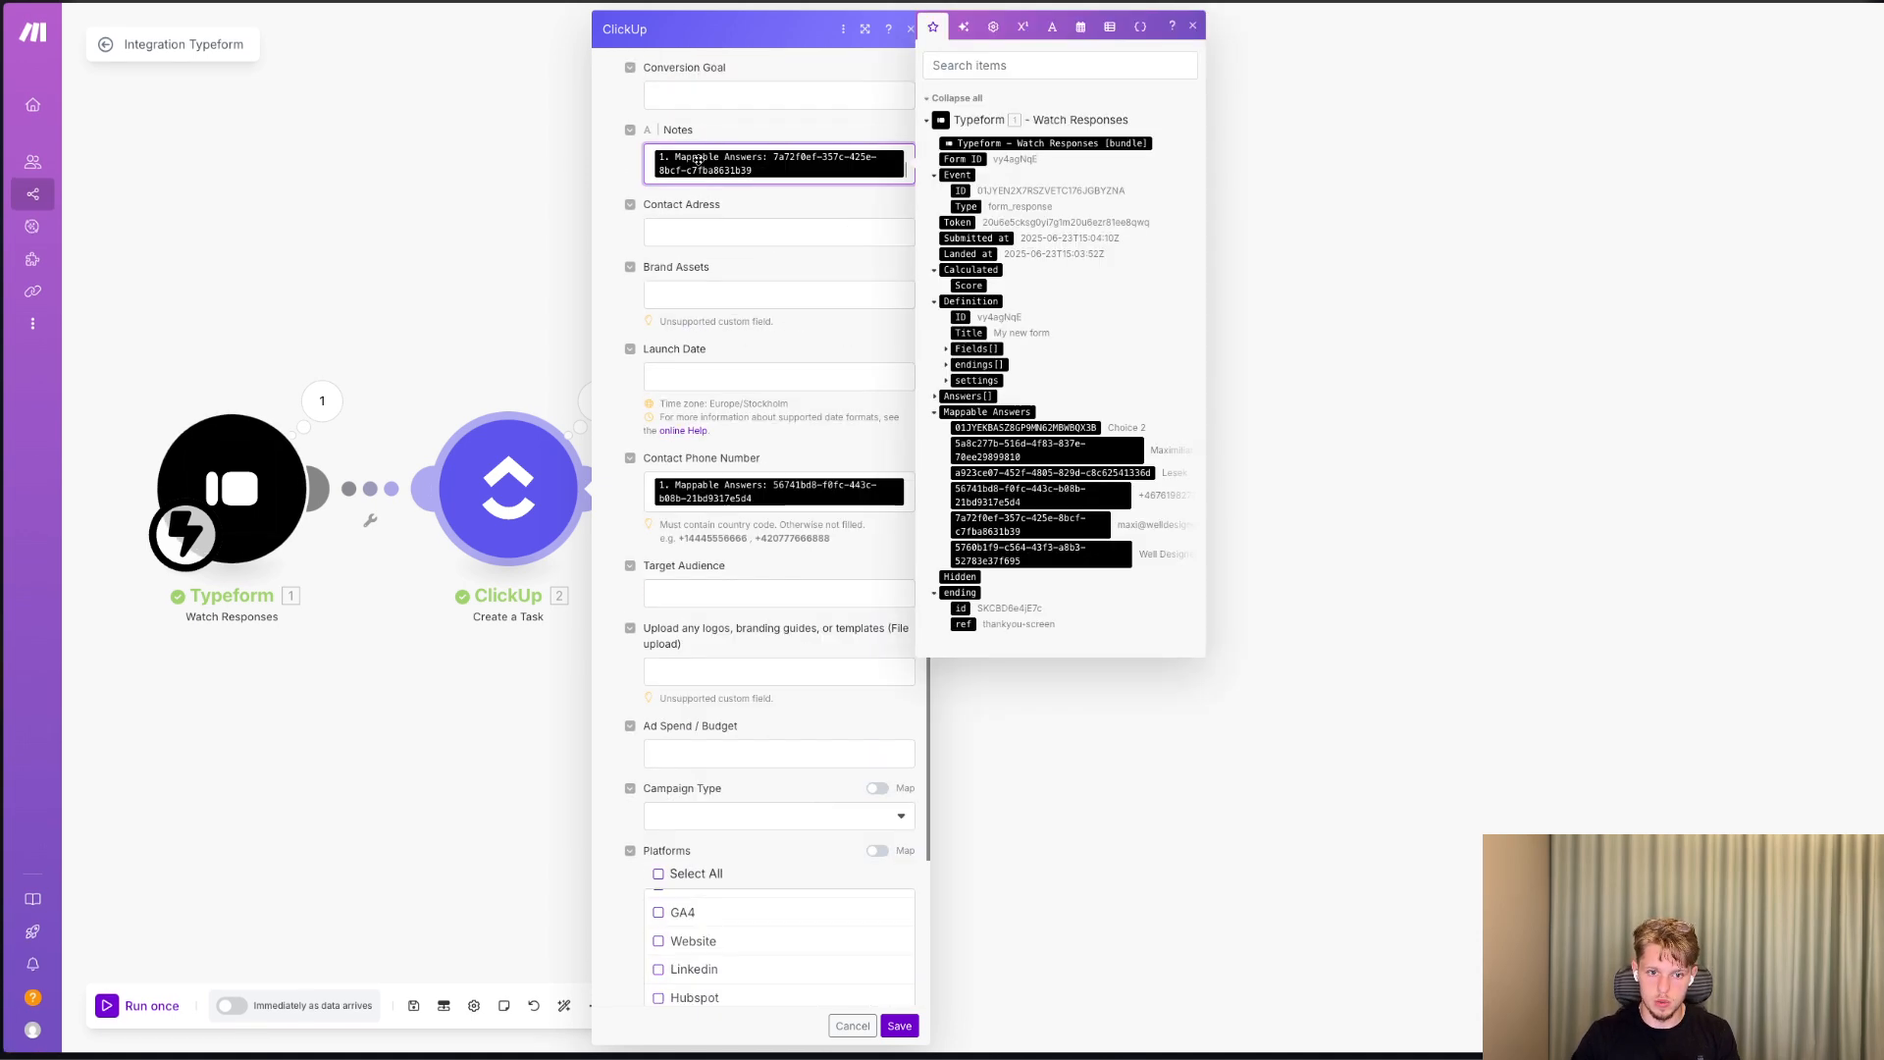
pyautogui.press('BackSpace')
pyautogui.click(708, 215)
pyautogui.press('super+v')
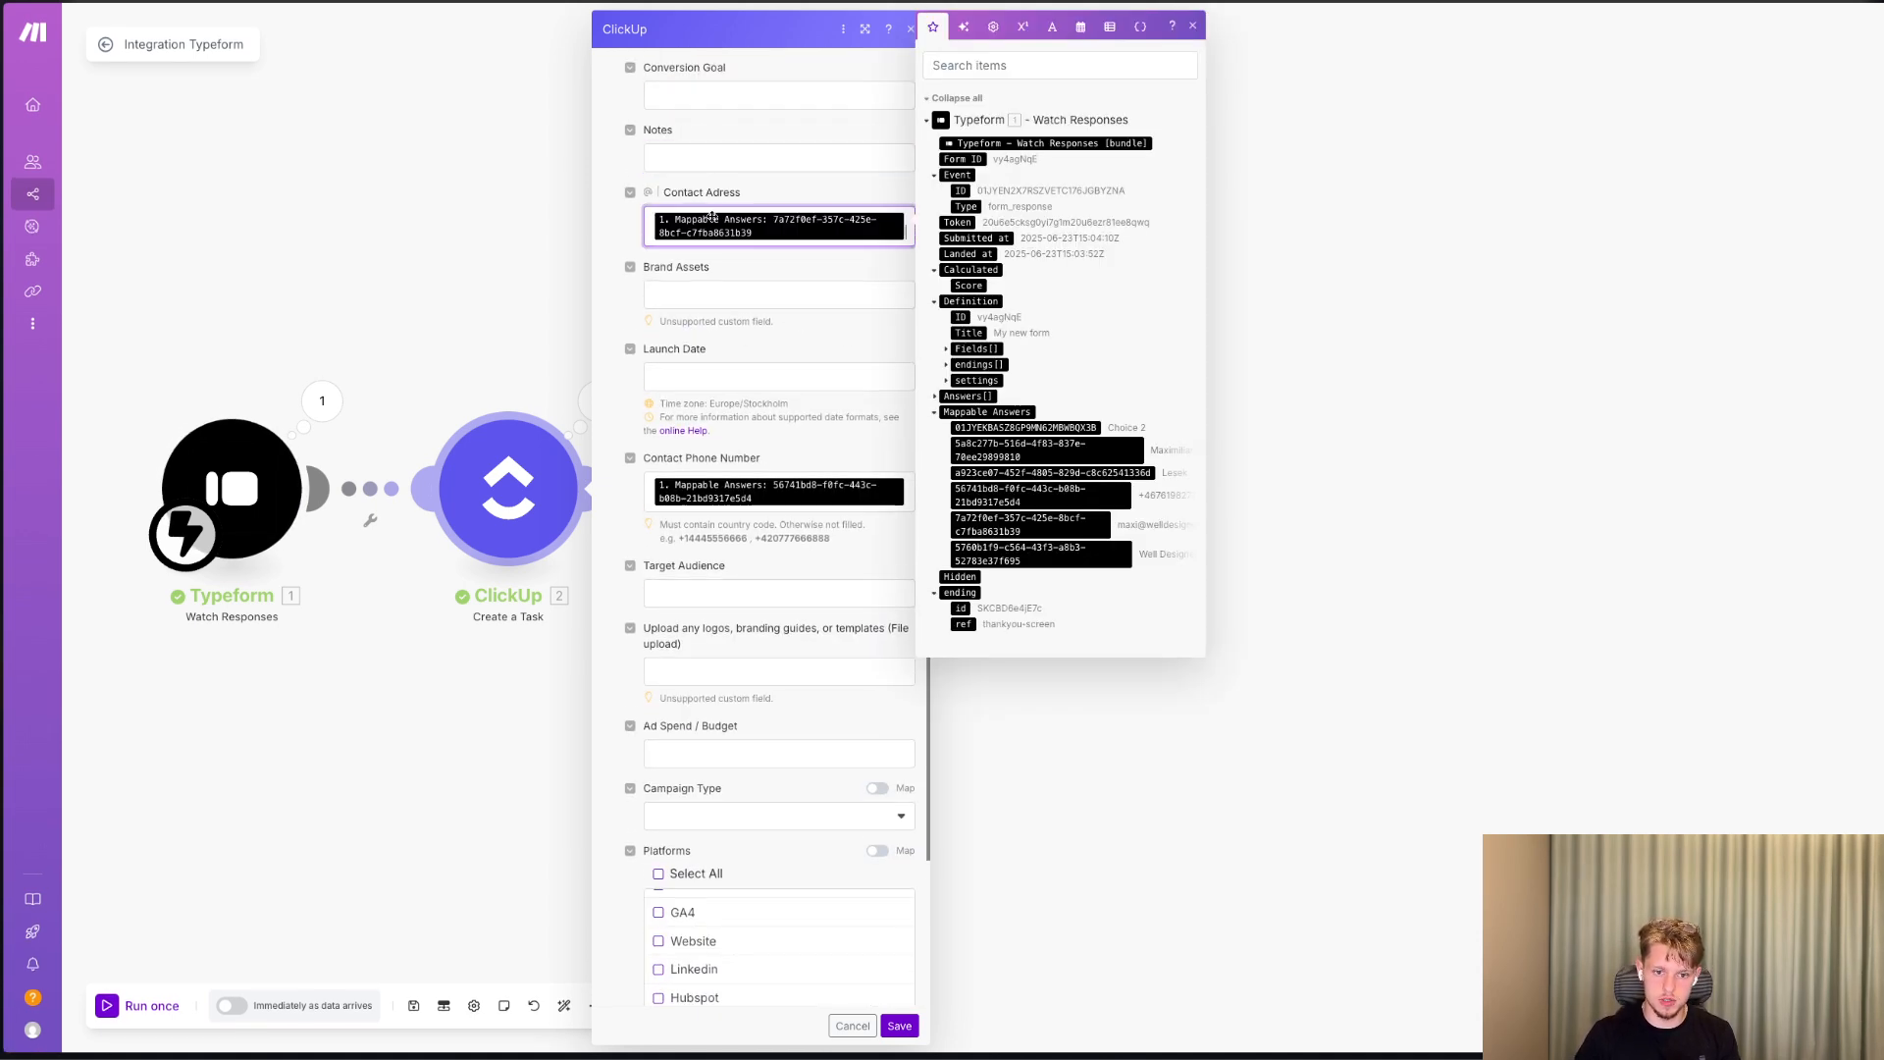
pyautogui.click(370, 183)
pyautogui.click(518, 500)
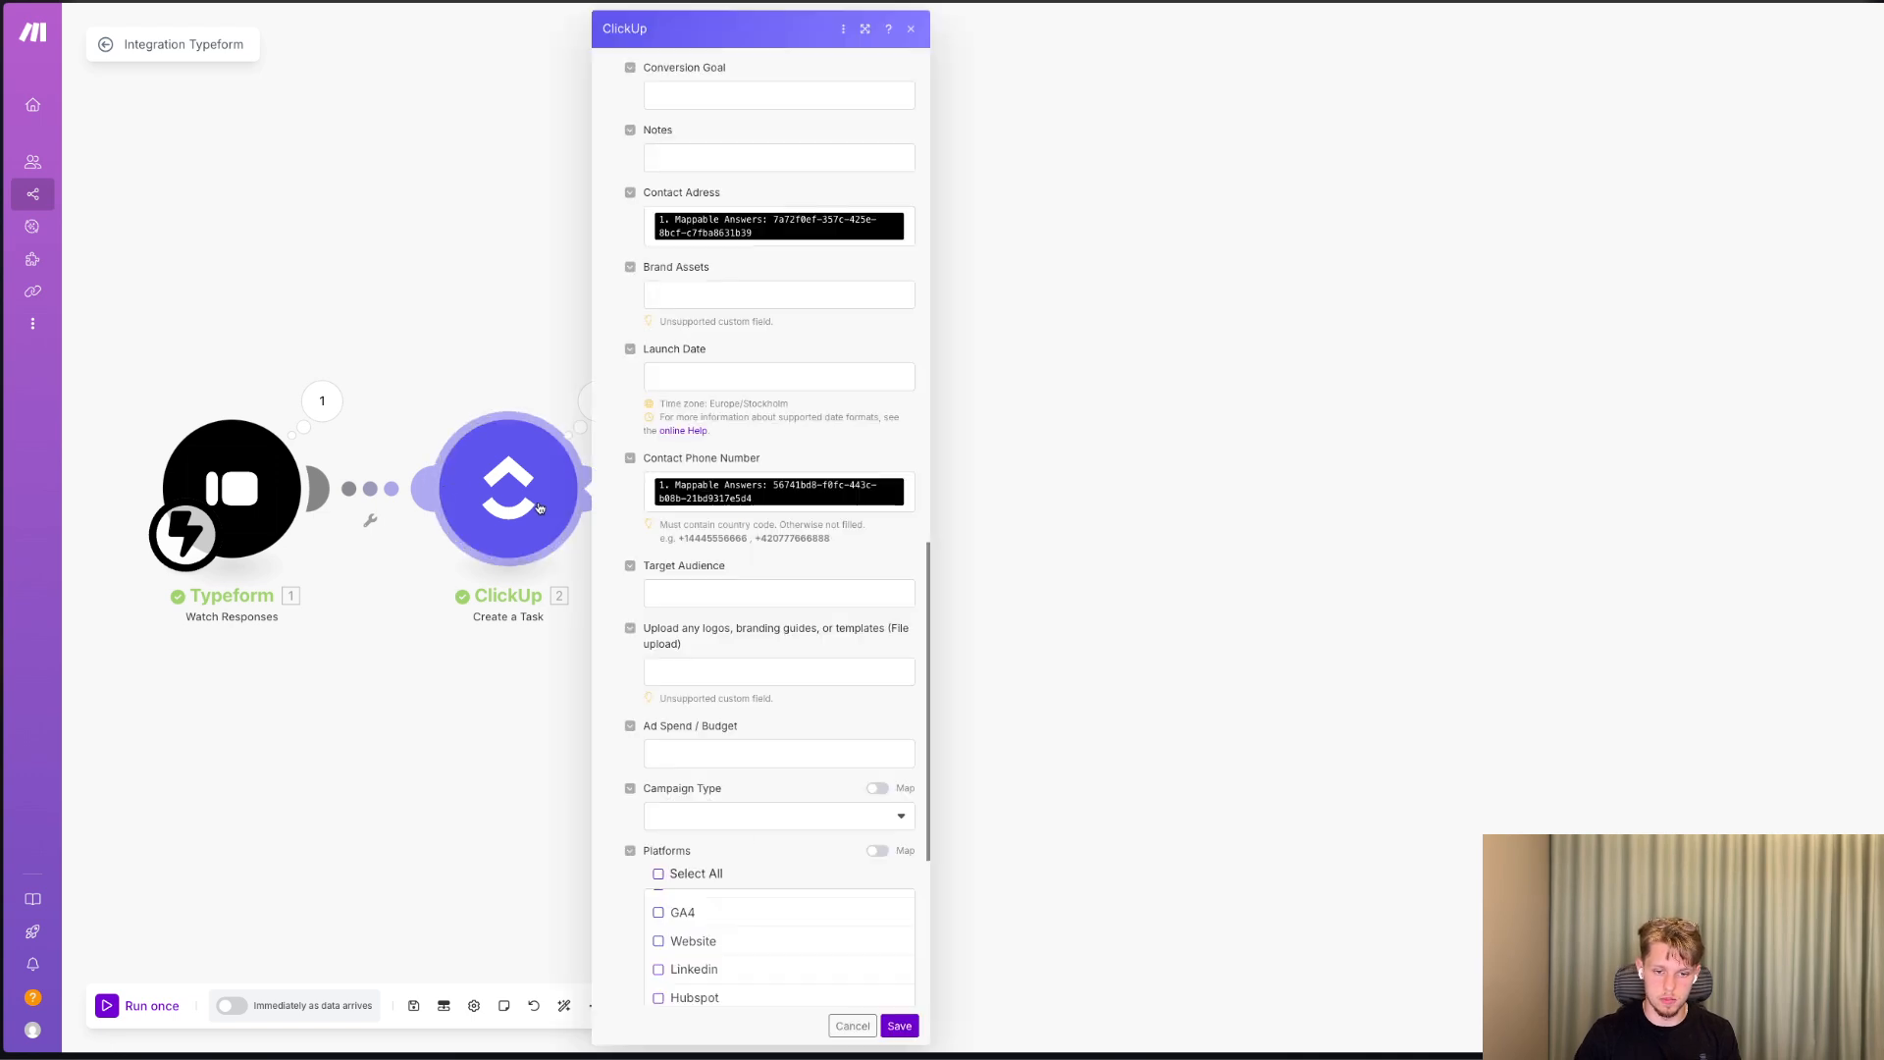
pyautogui.click(901, 1027)
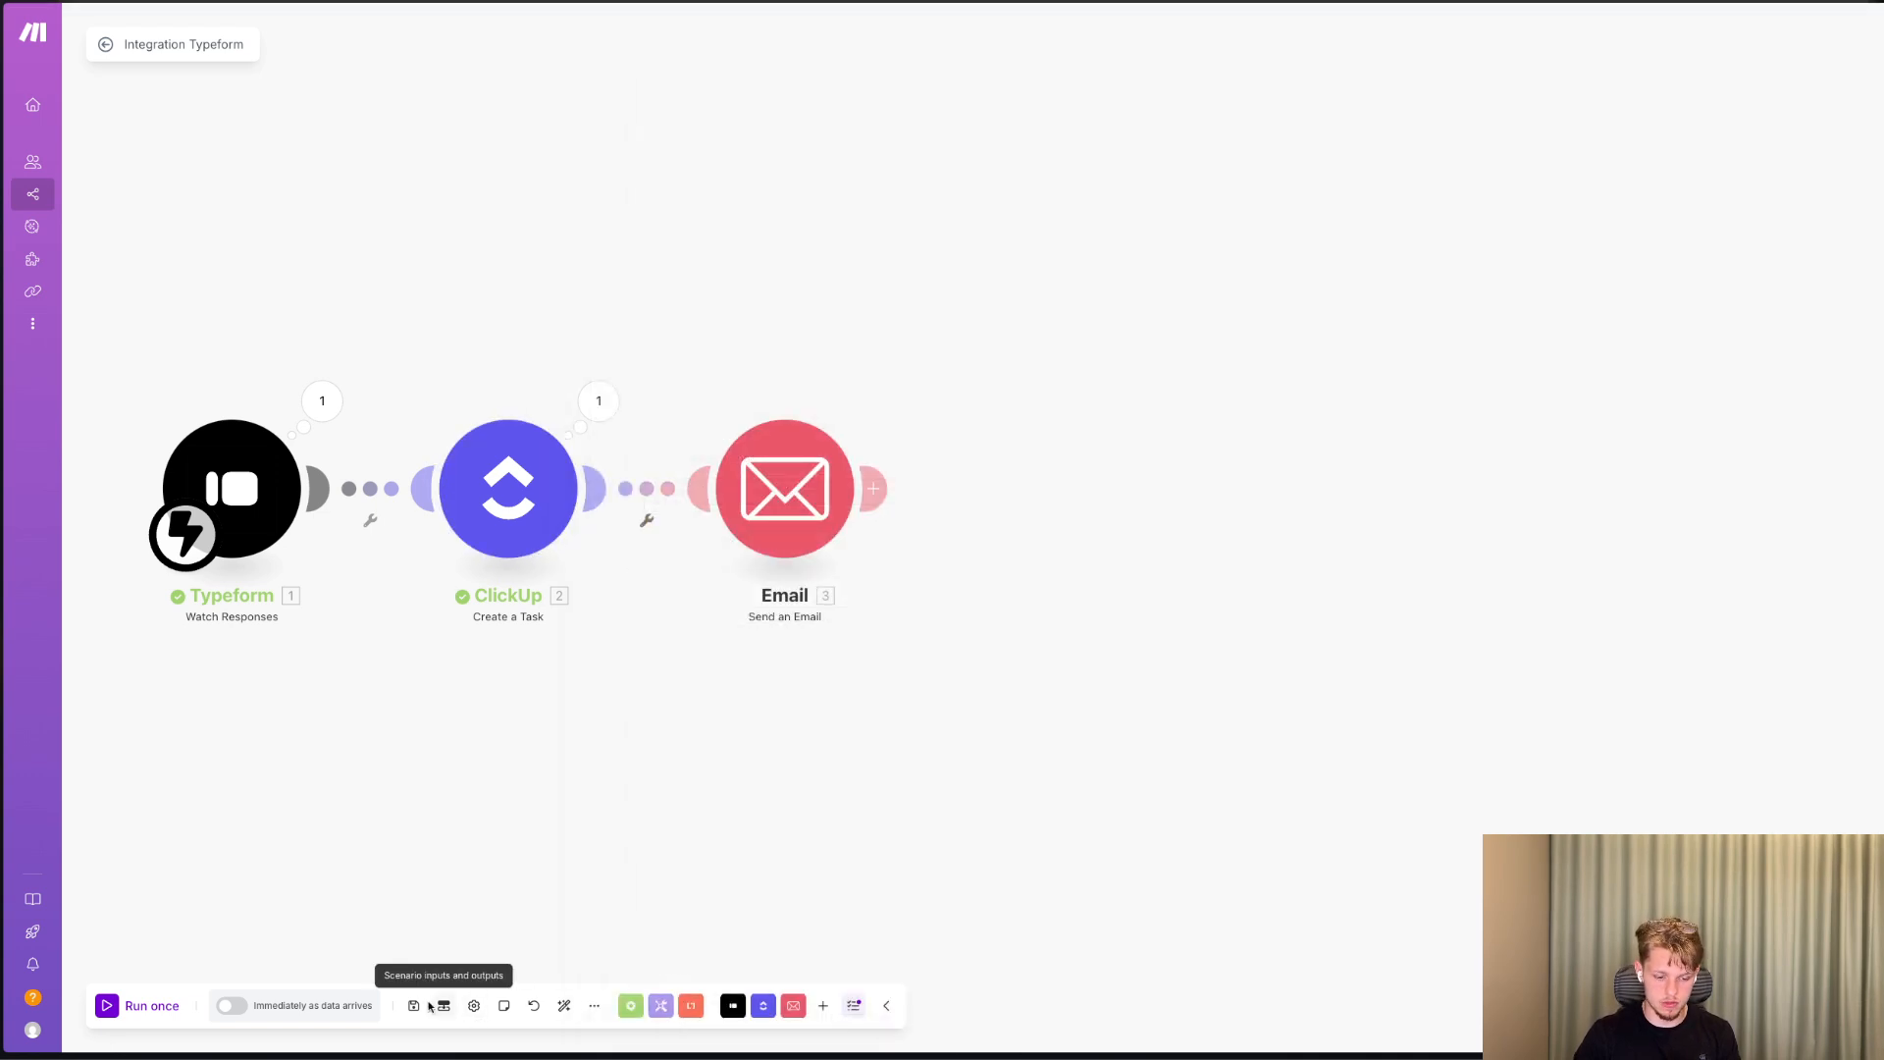
# Add a Google Drive Create a Folder module after the Email module.
pyautogui.click(872, 488)
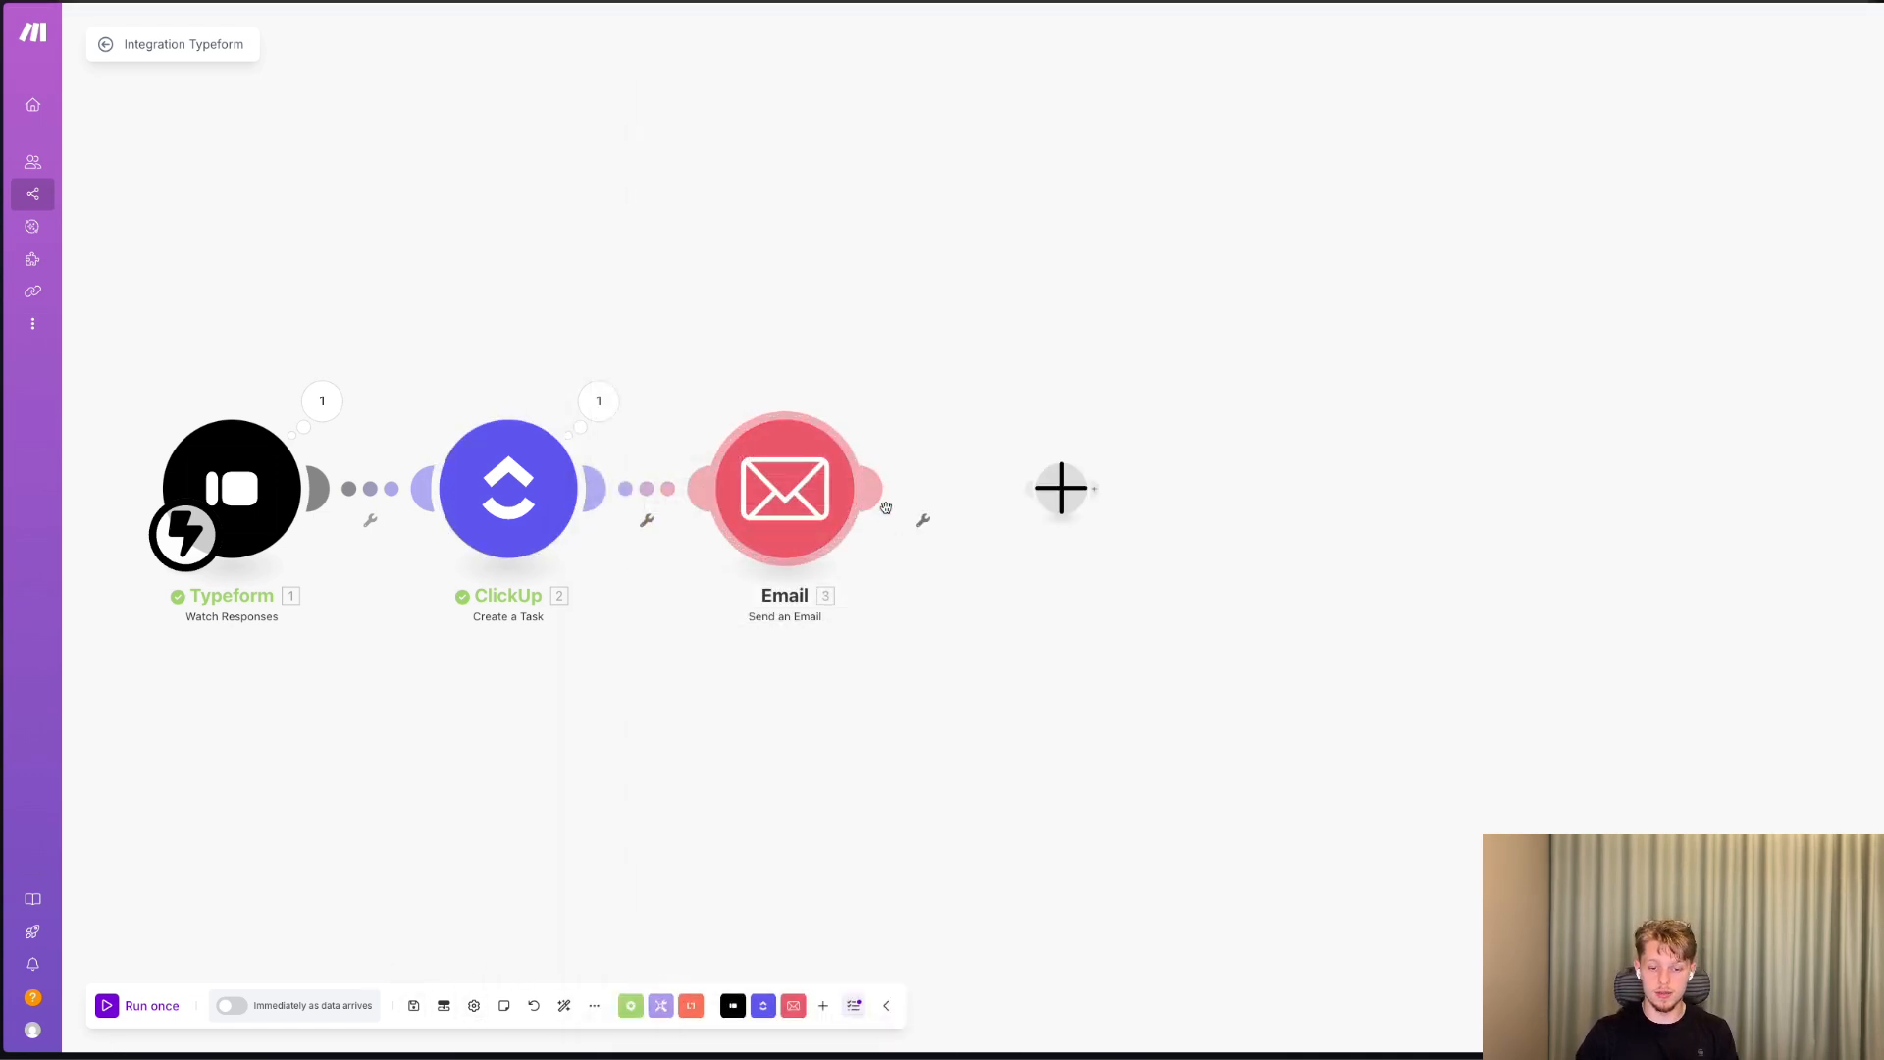
pyautogui.write('drive')
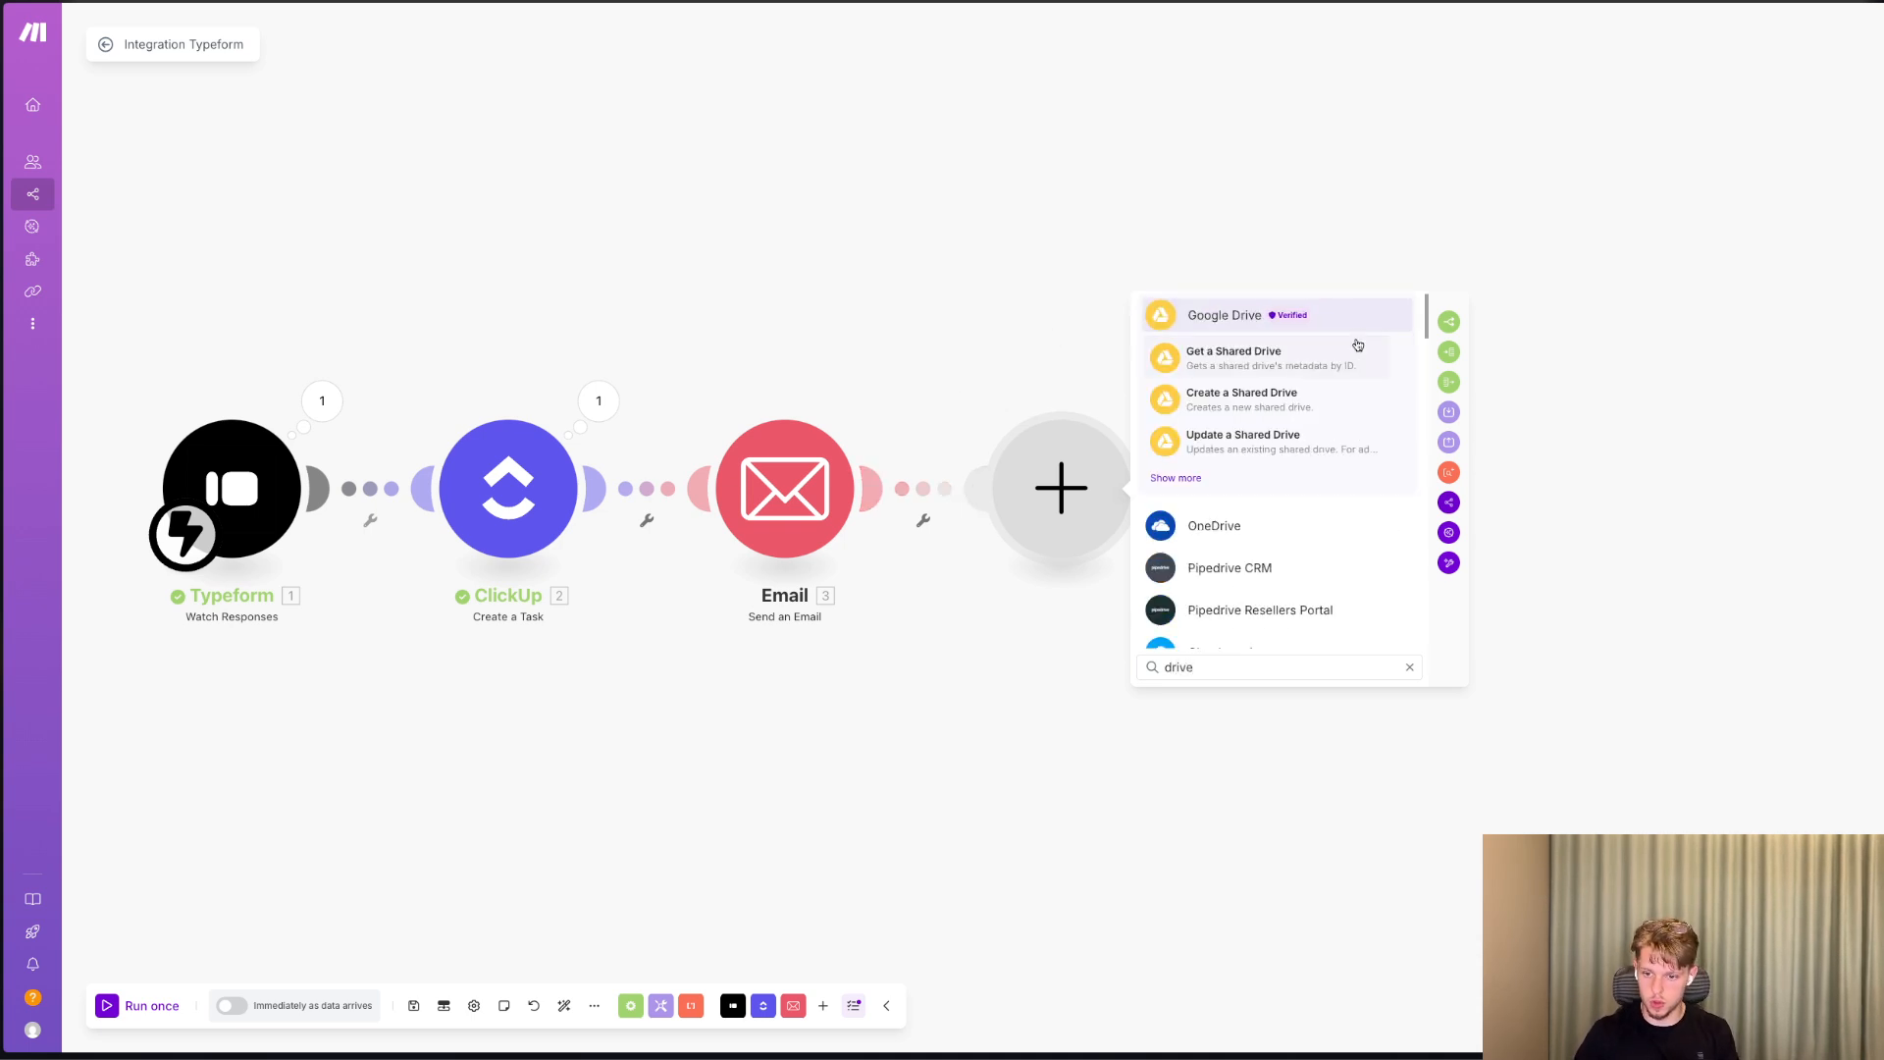
pyautogui.click(1171, 482)
pyautogui.write('create a')
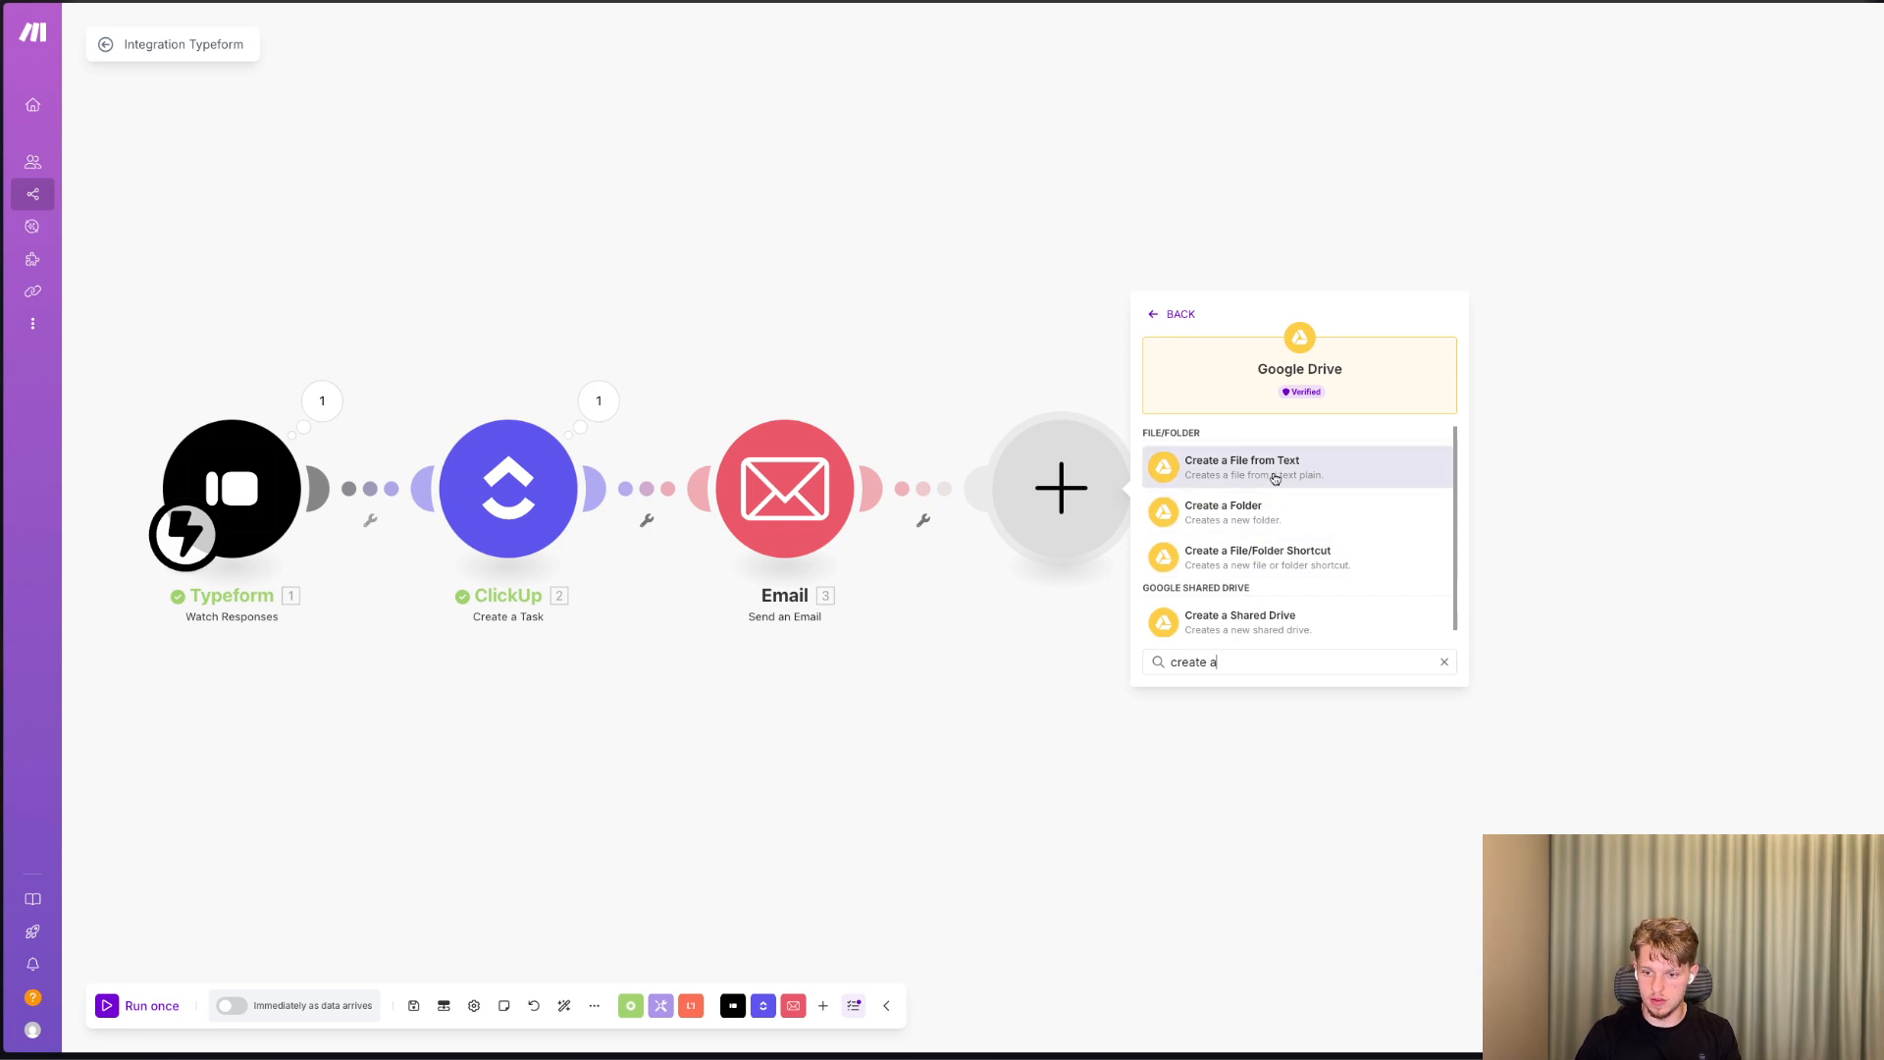
pyautogui.scroll(-1, 1319, 531)
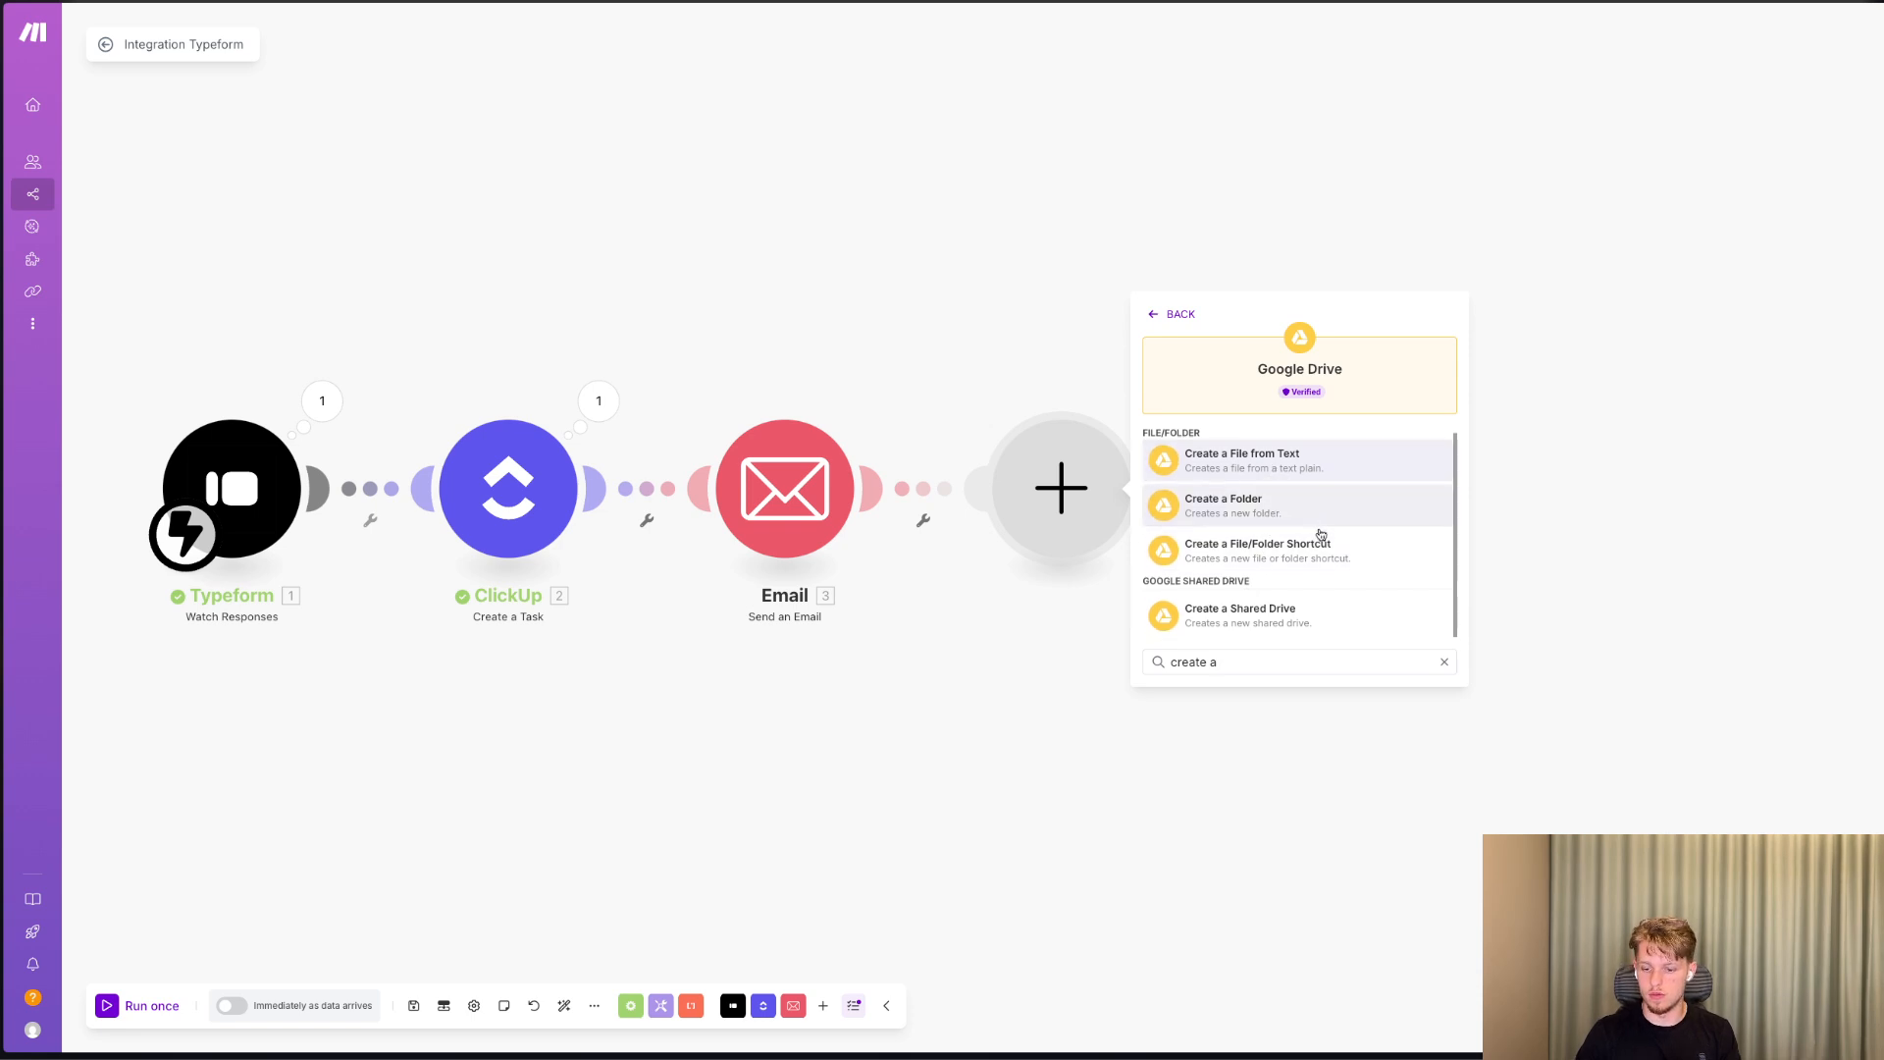
pyautogui.click(1319, 530)
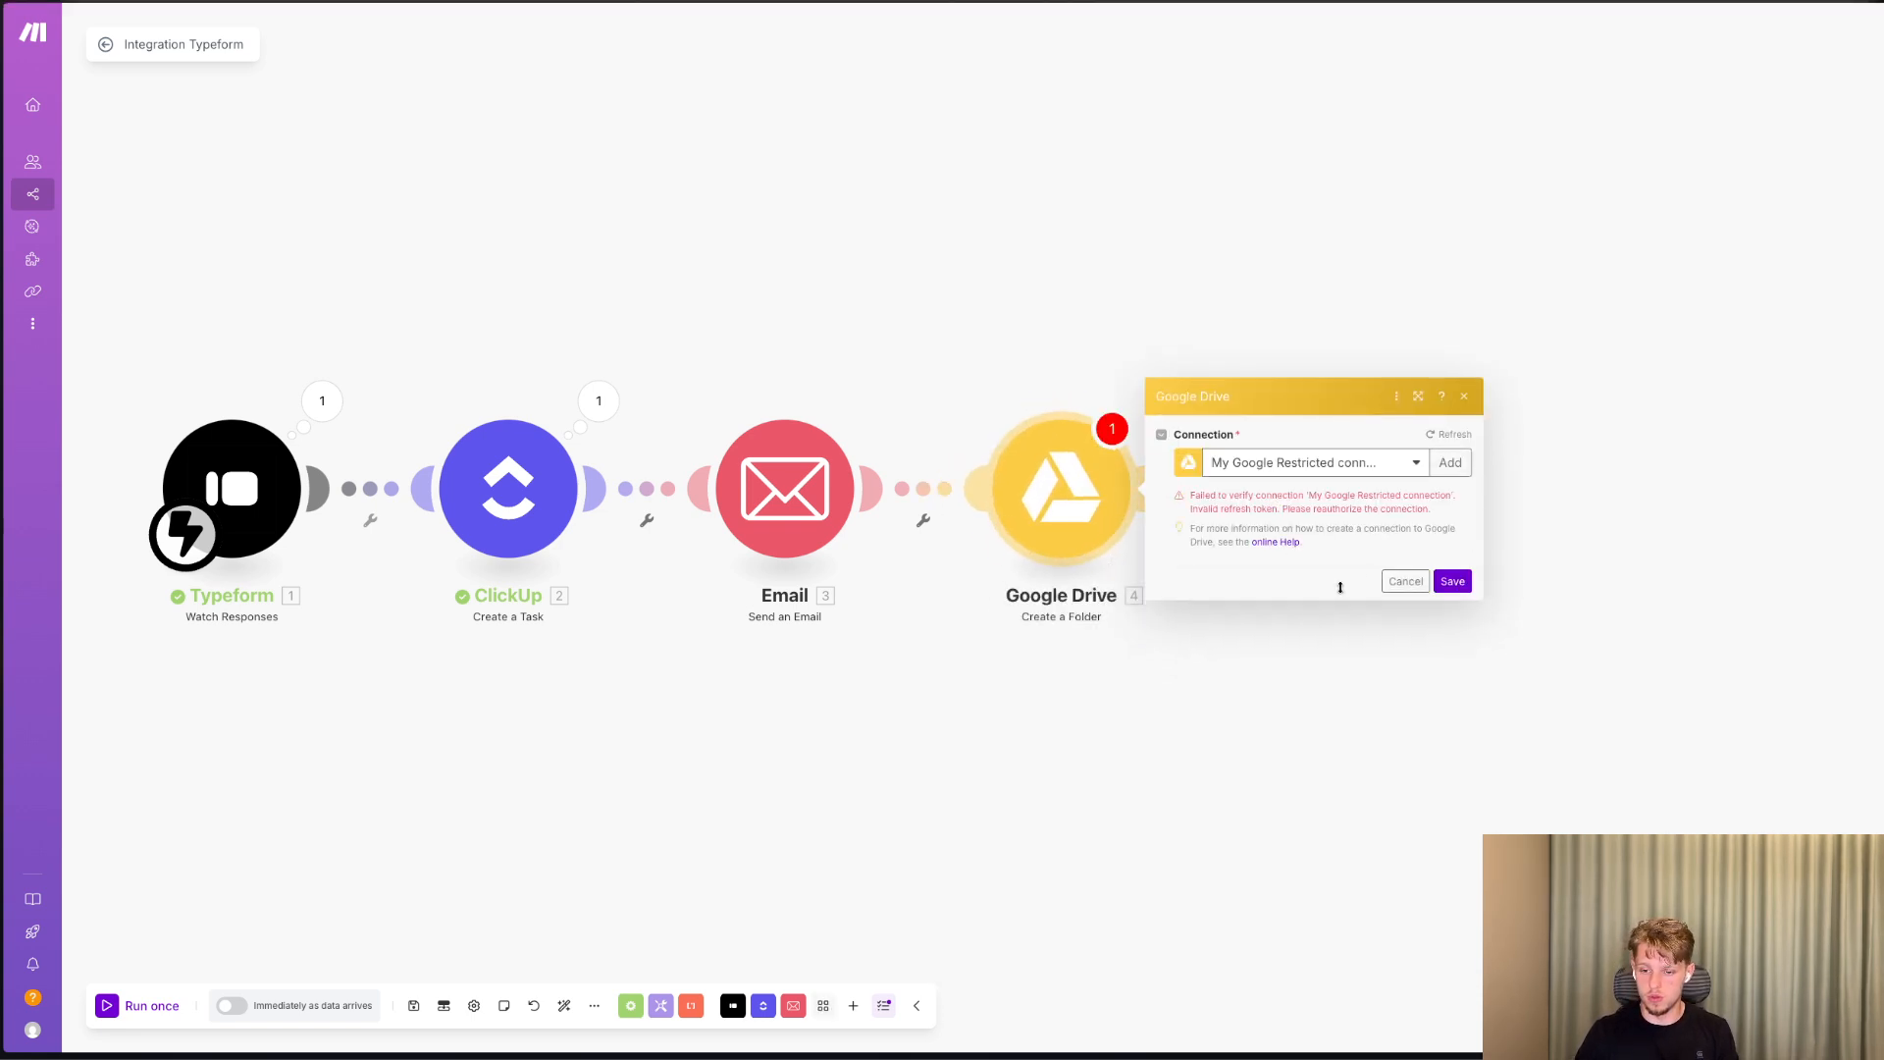
# Select the My Others (SMTP) connection for the Google Drive module, save it, and close its settings.
pyautogui.click(1341, 463)
pyautogui.click(1339, 515)
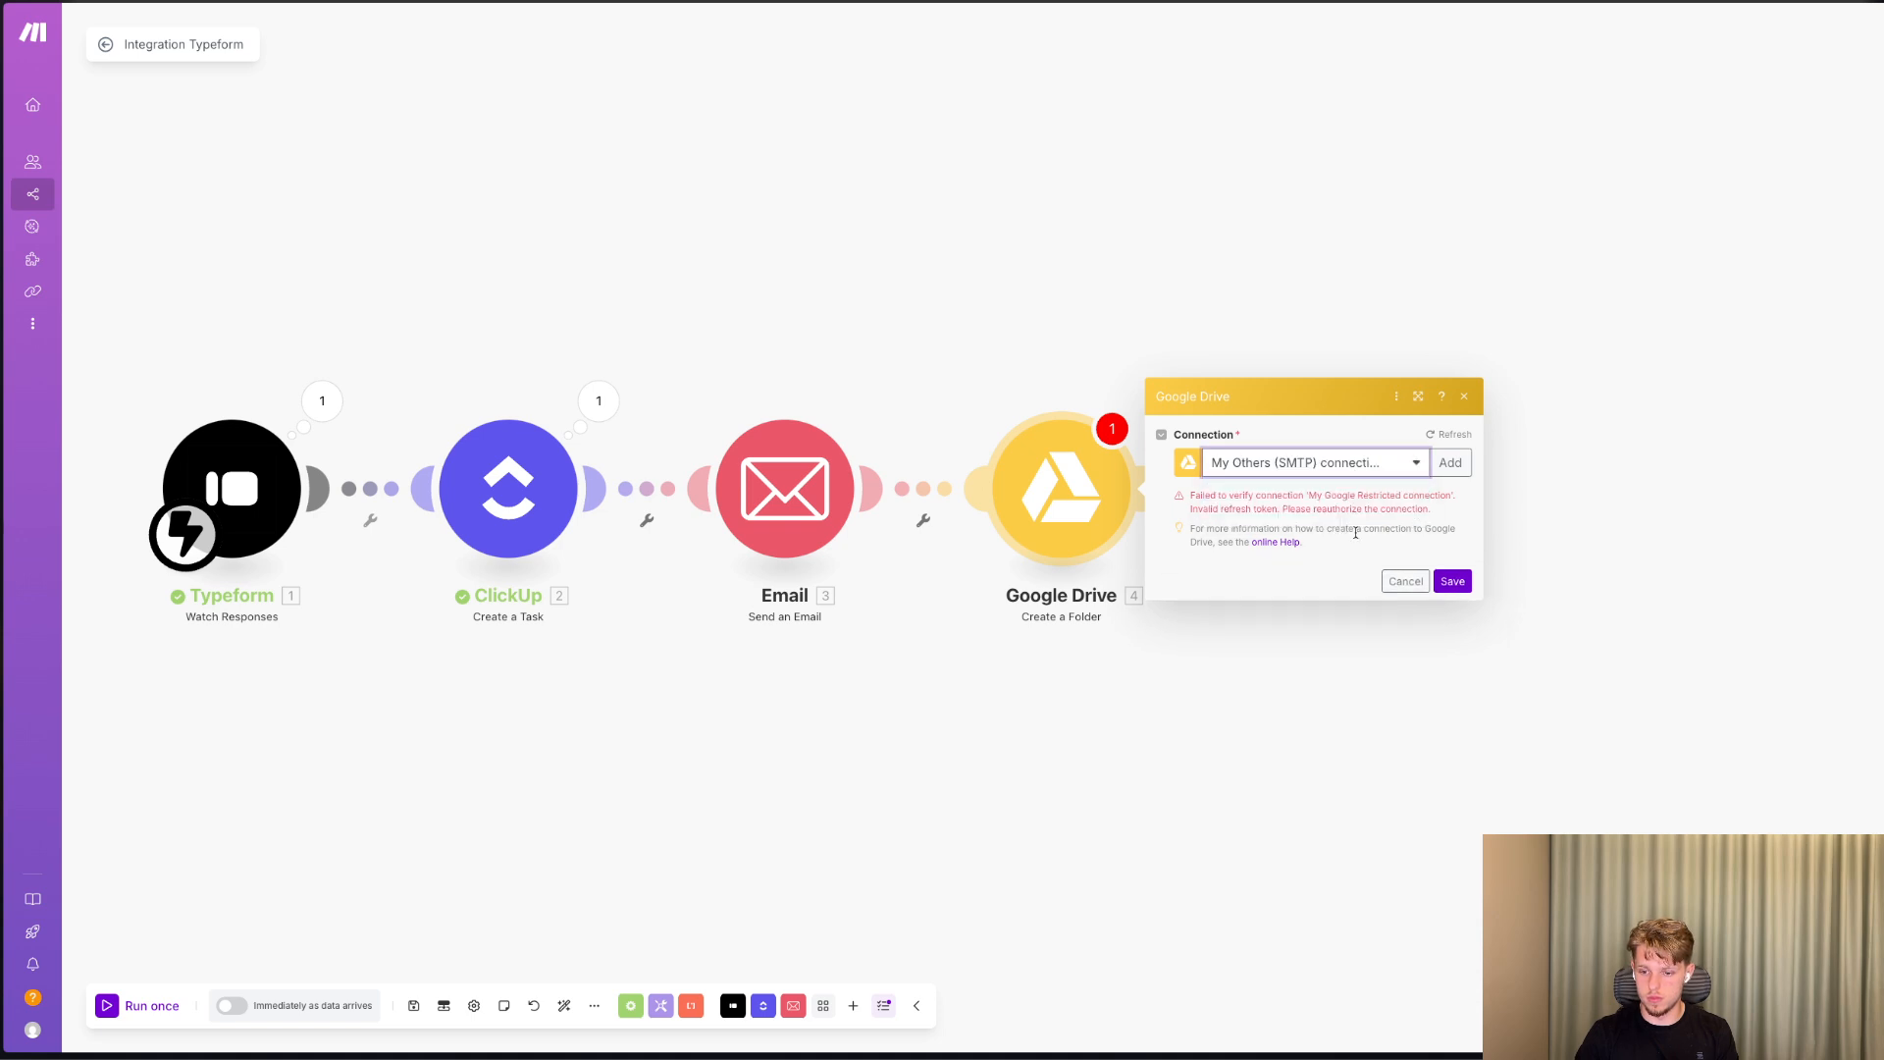
pyautogui.click(1453, 593)
pyautogui.click(1077, 502)
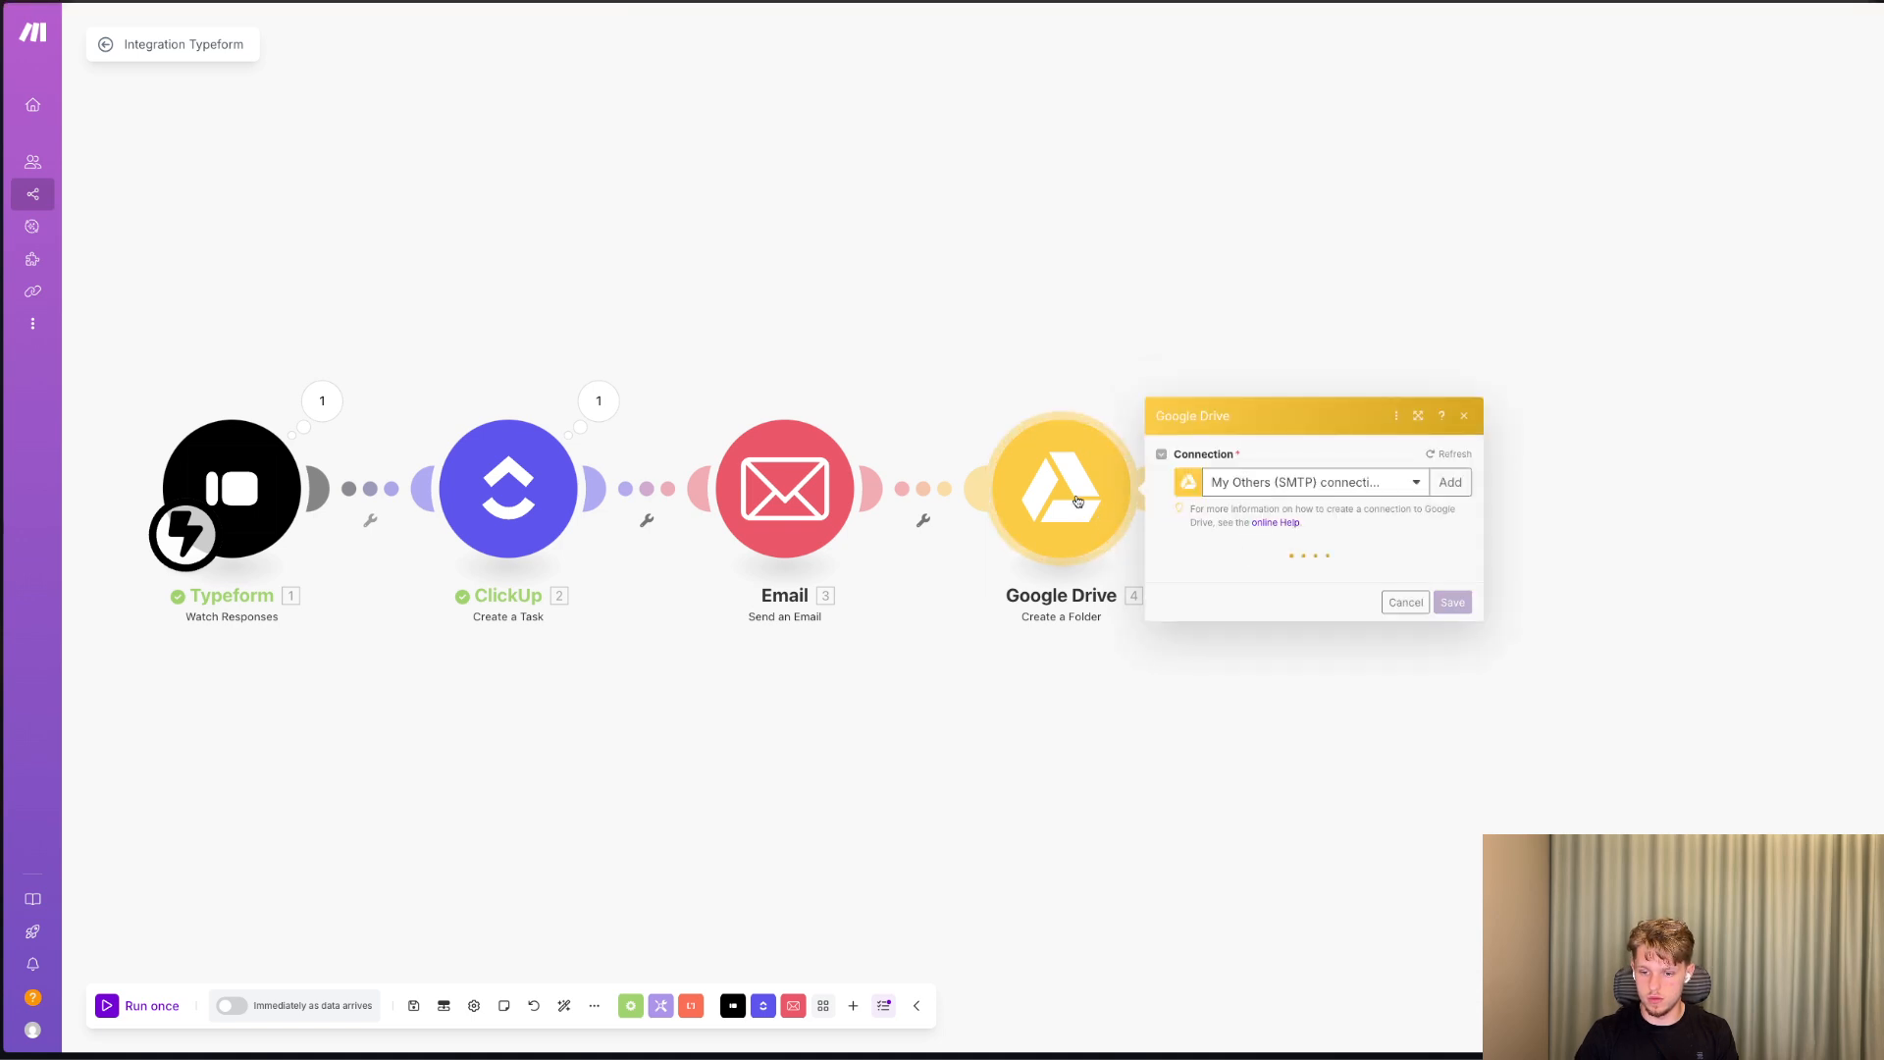
pyautogui.click(993, 399)
pyautogui.click(1152, 506)
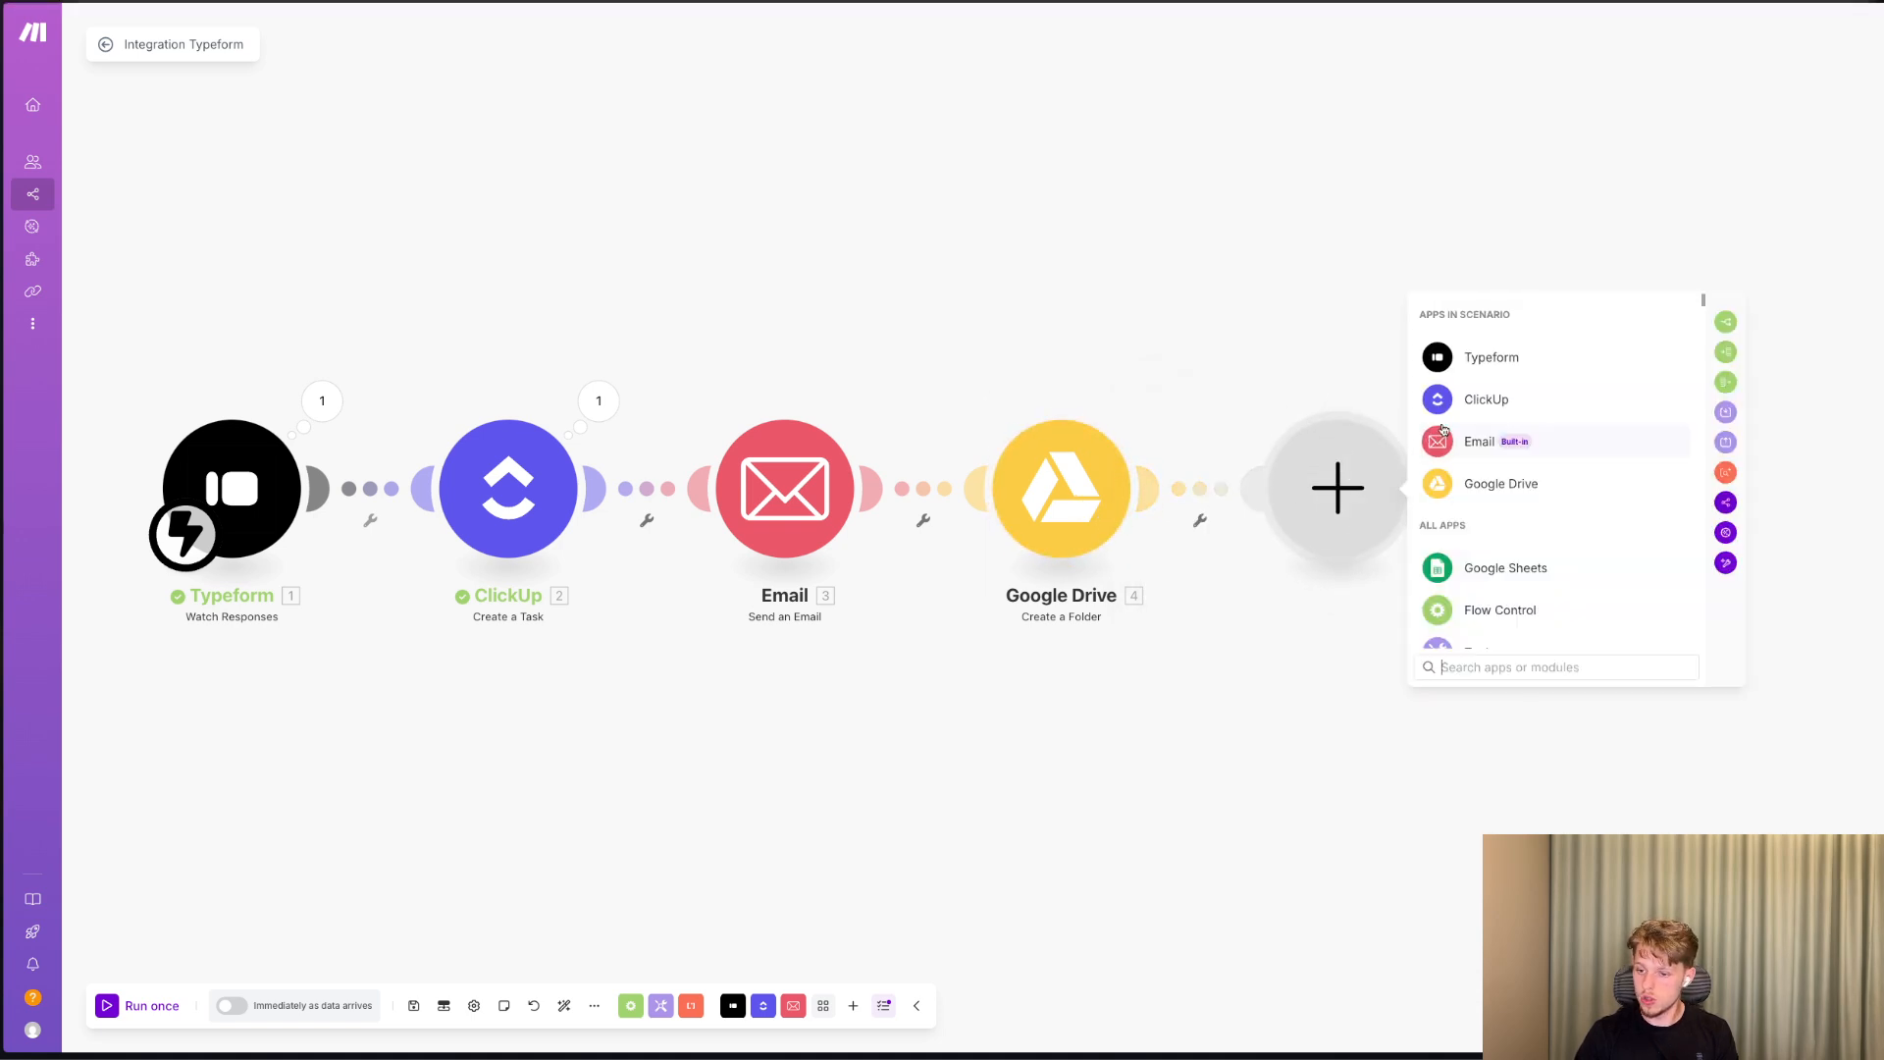
pyautogui.click(1484, 400)
pyautogui.write('update')
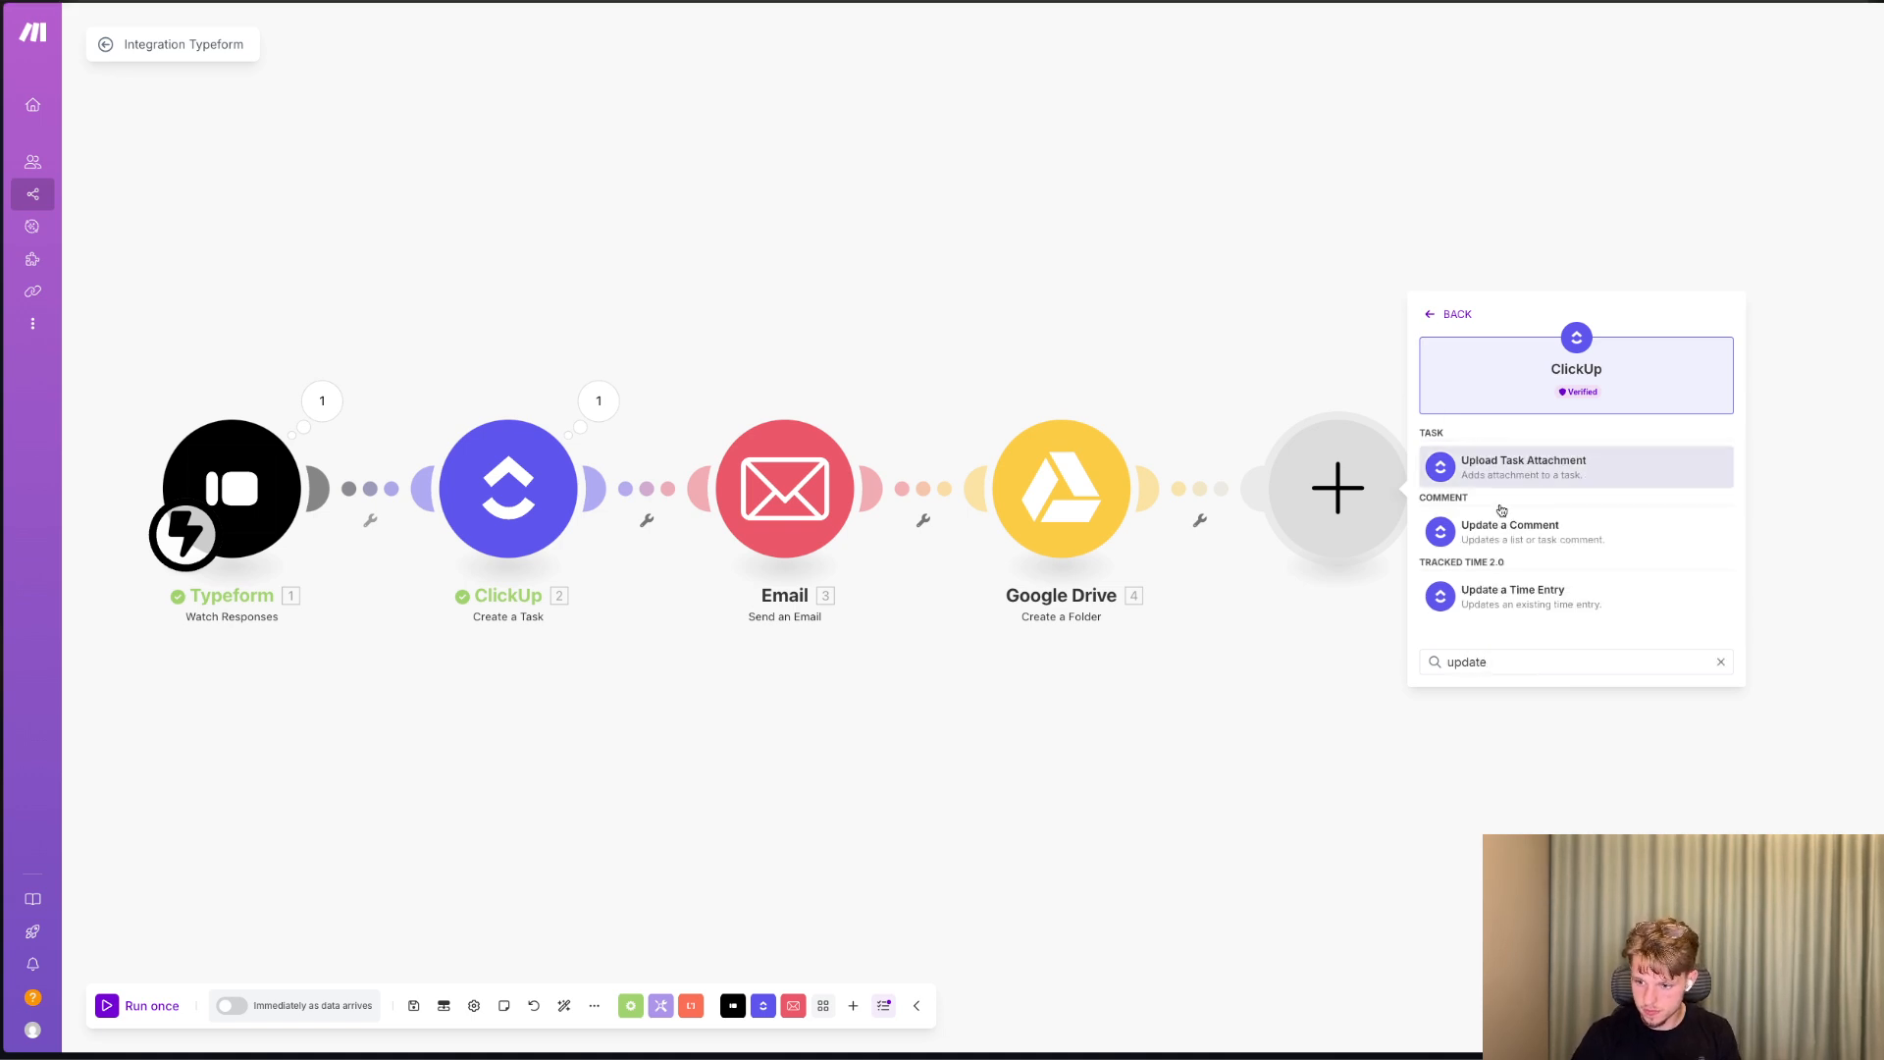
pyautogui.click(1543, 479)
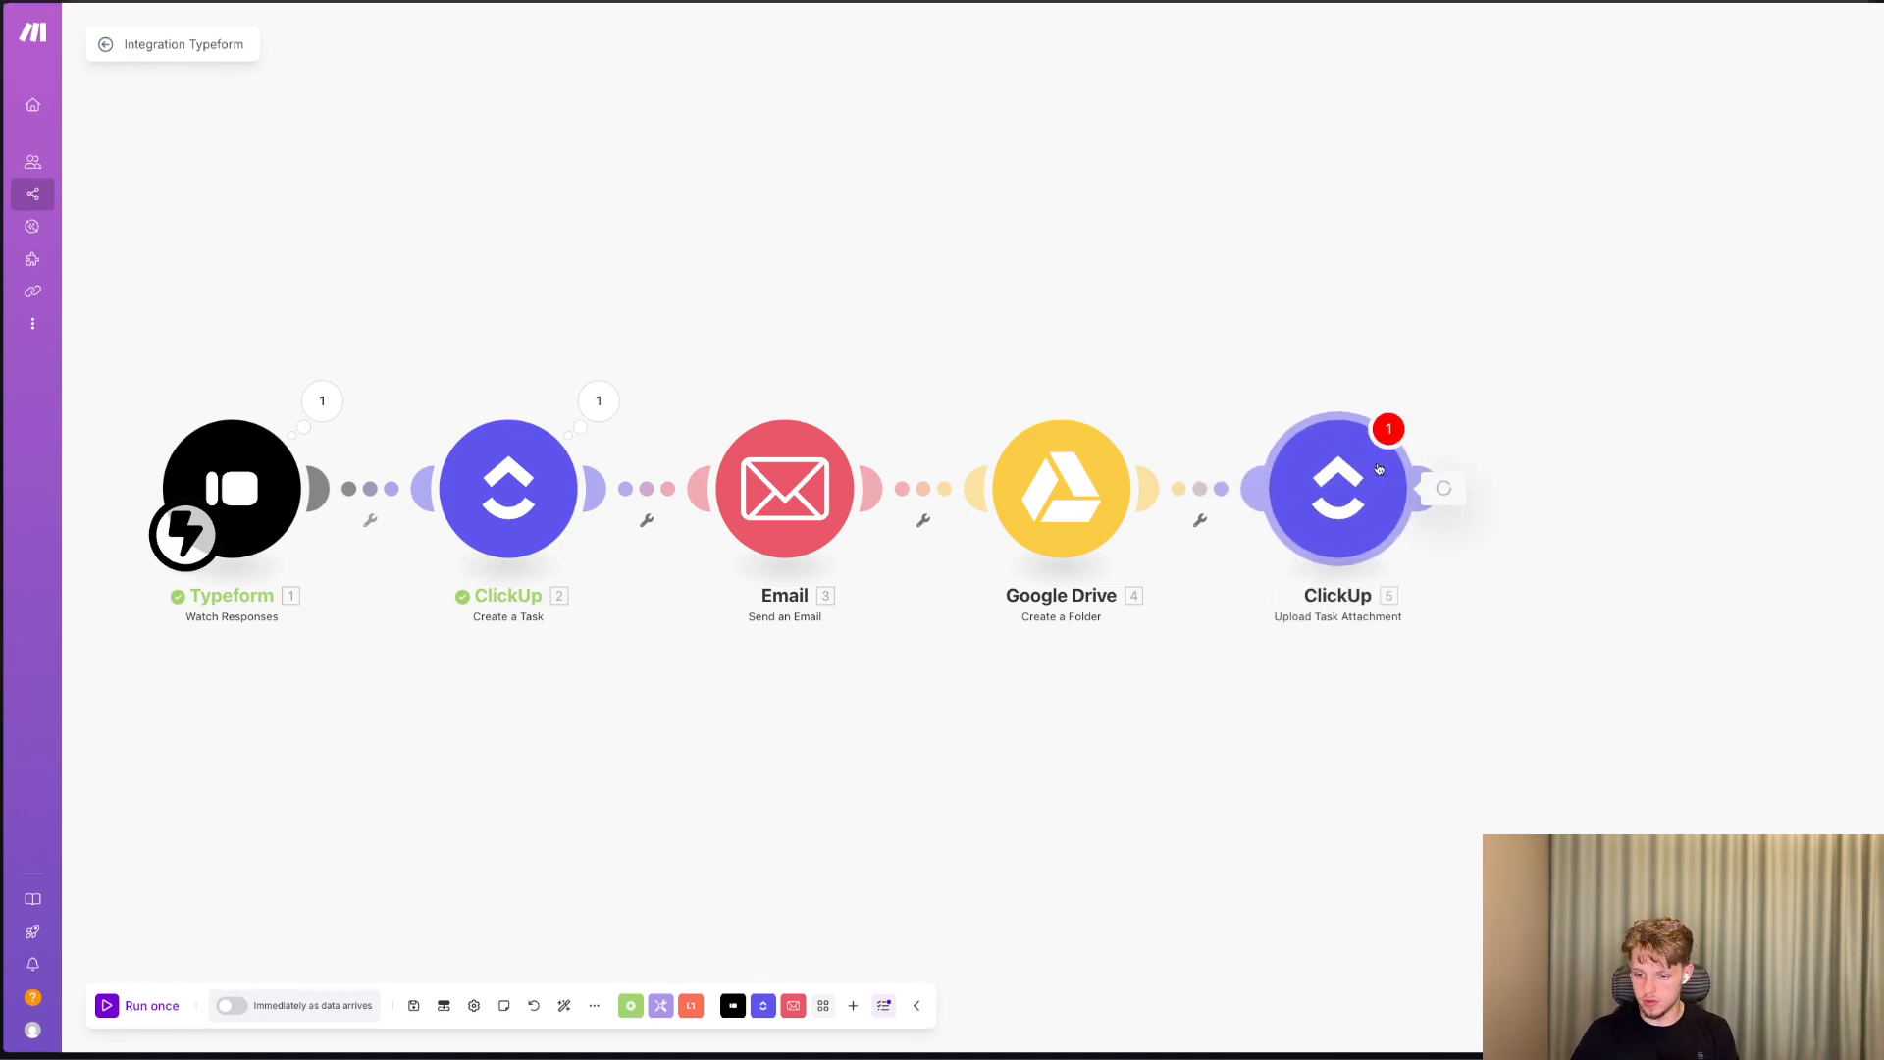
pyautogui.rightClick(1381, 467)
pyautogui.click(1406, 648)
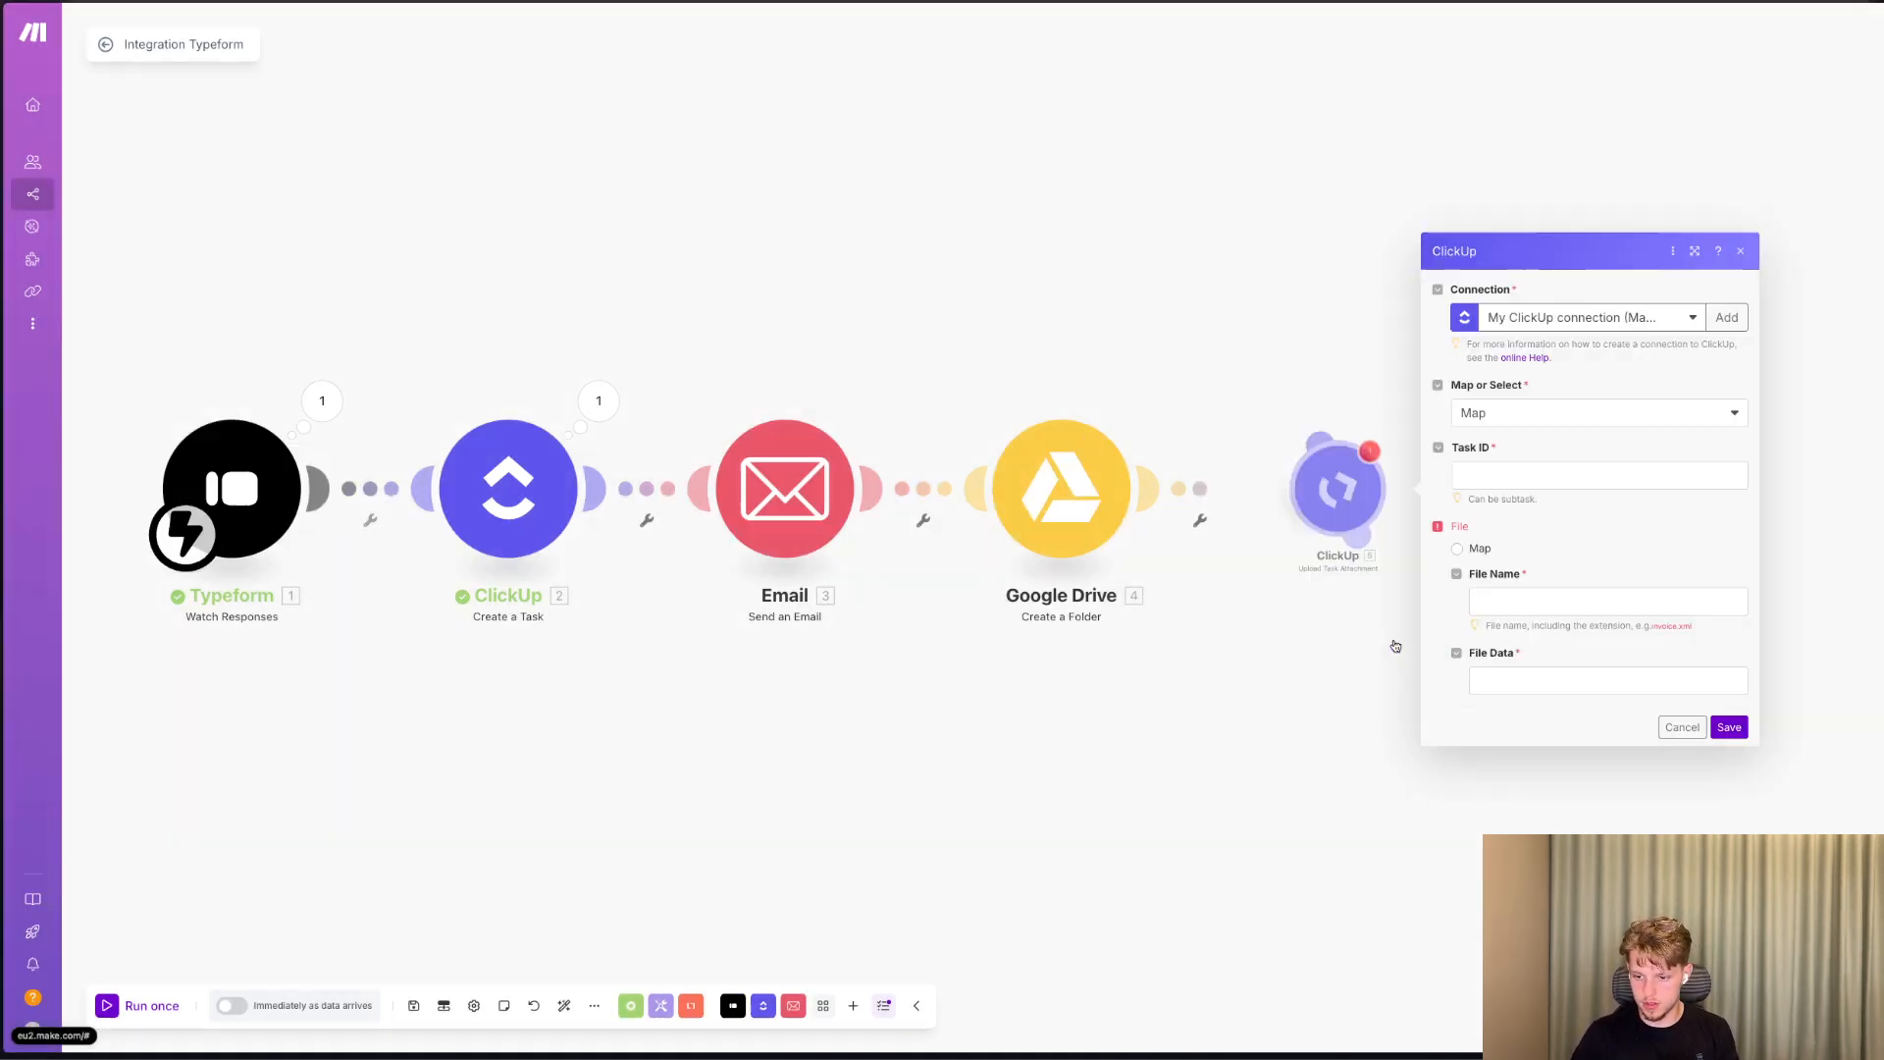
# Add a ClickUp Edit a Task with Custom Fields module after the Google Drive module.
pyautogui.click(1354, 481)
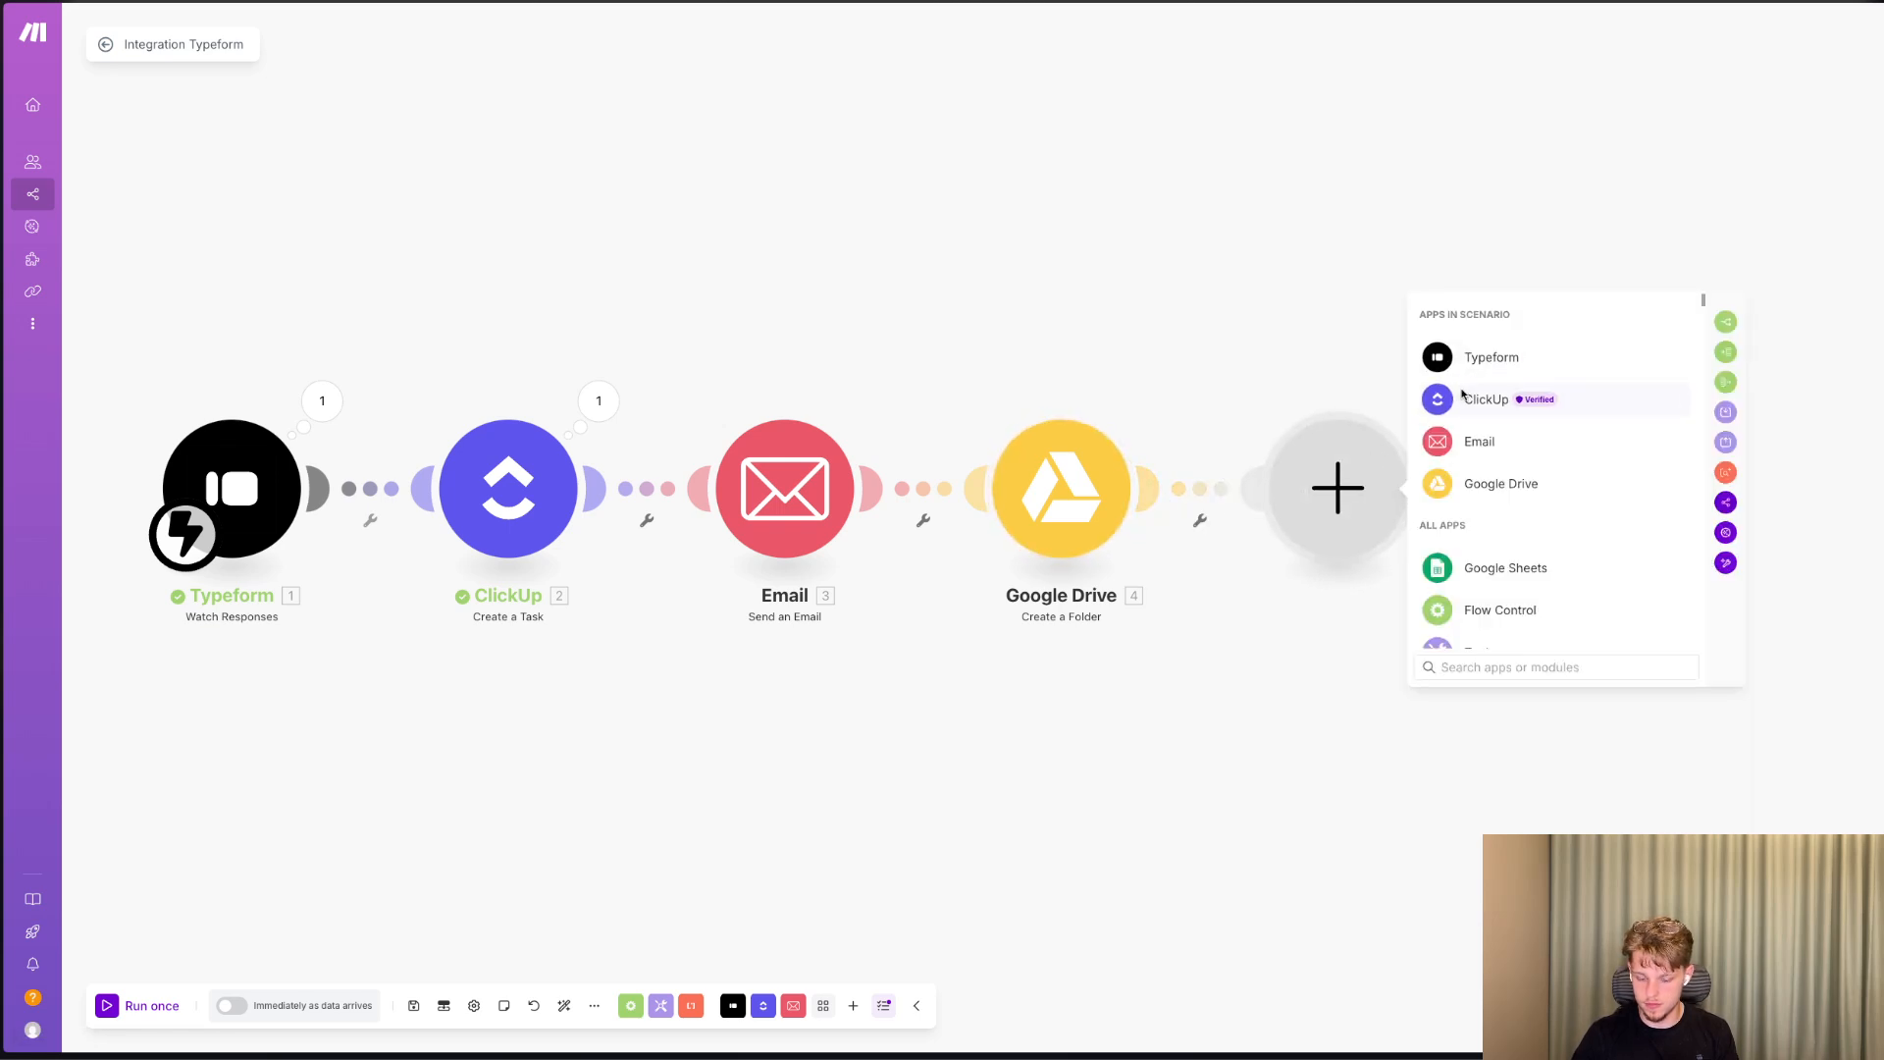
pyautogui.click(1482, 400)
pyautogui.write('edit')
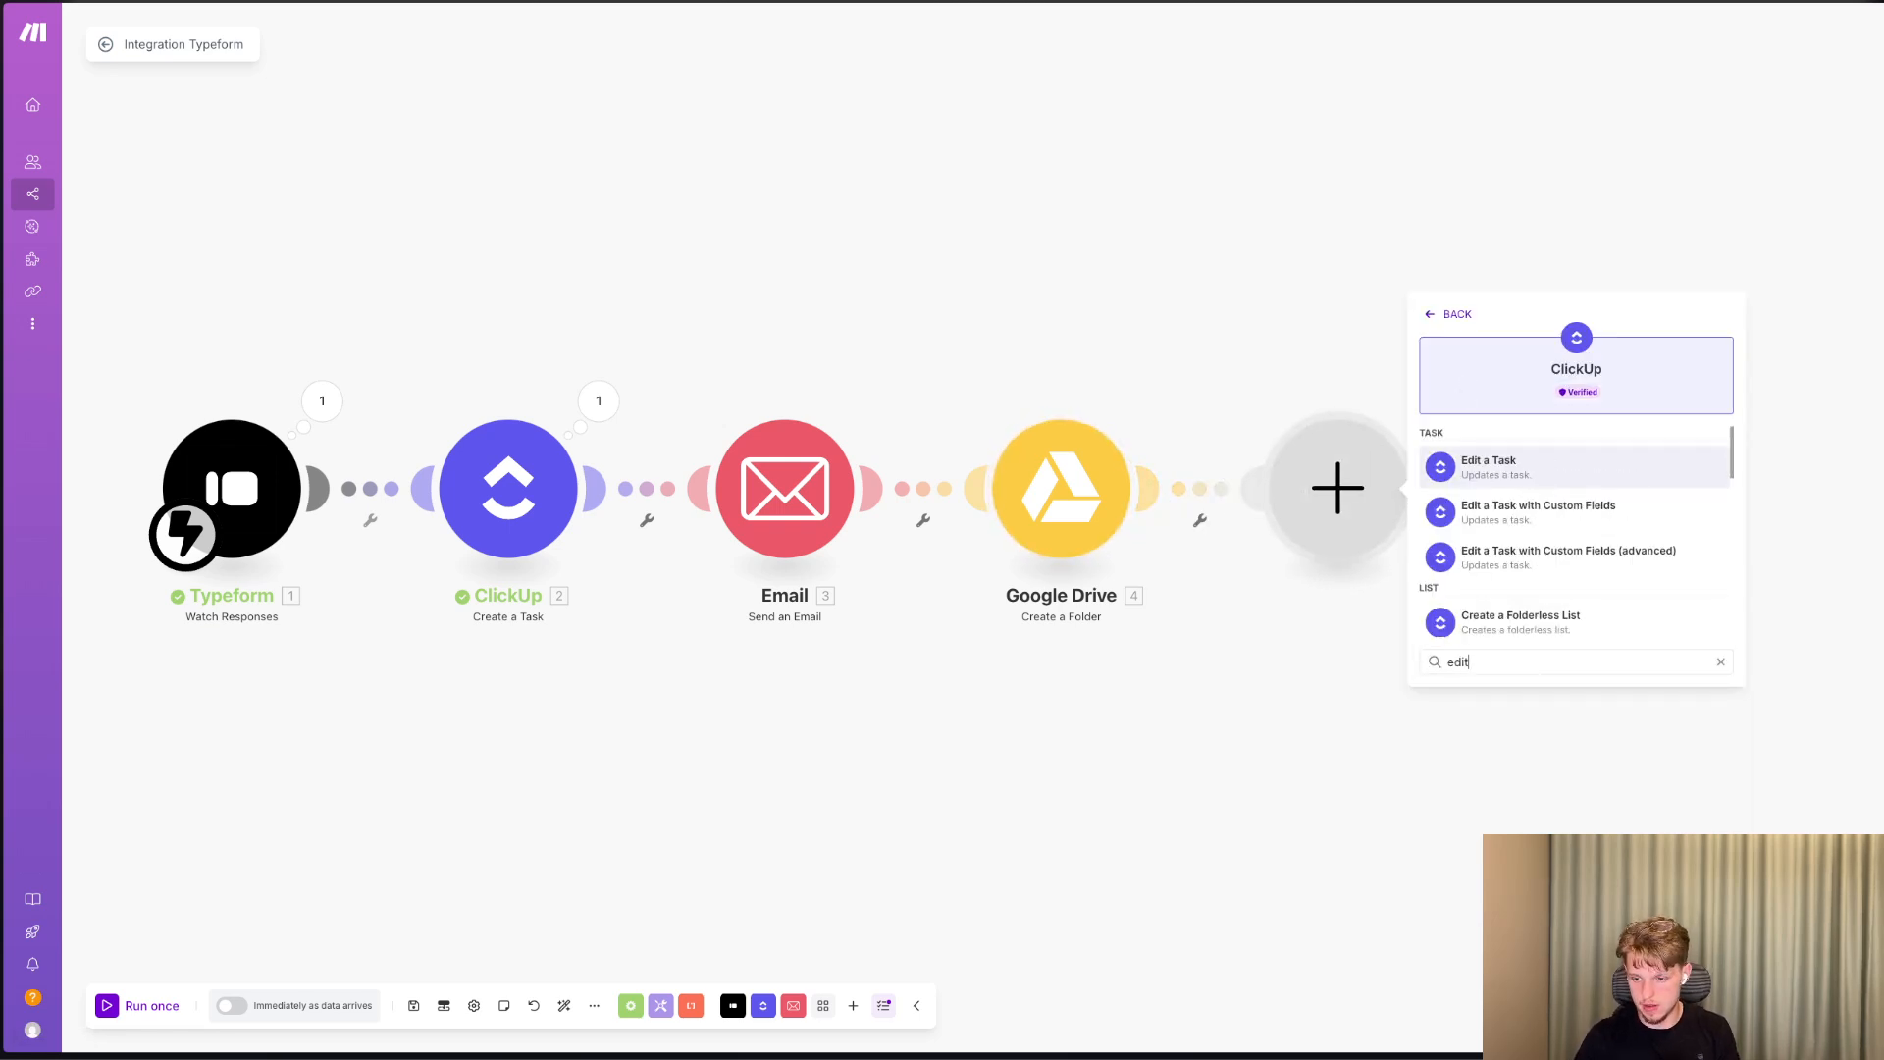
pyautogui.click(1528, 516)
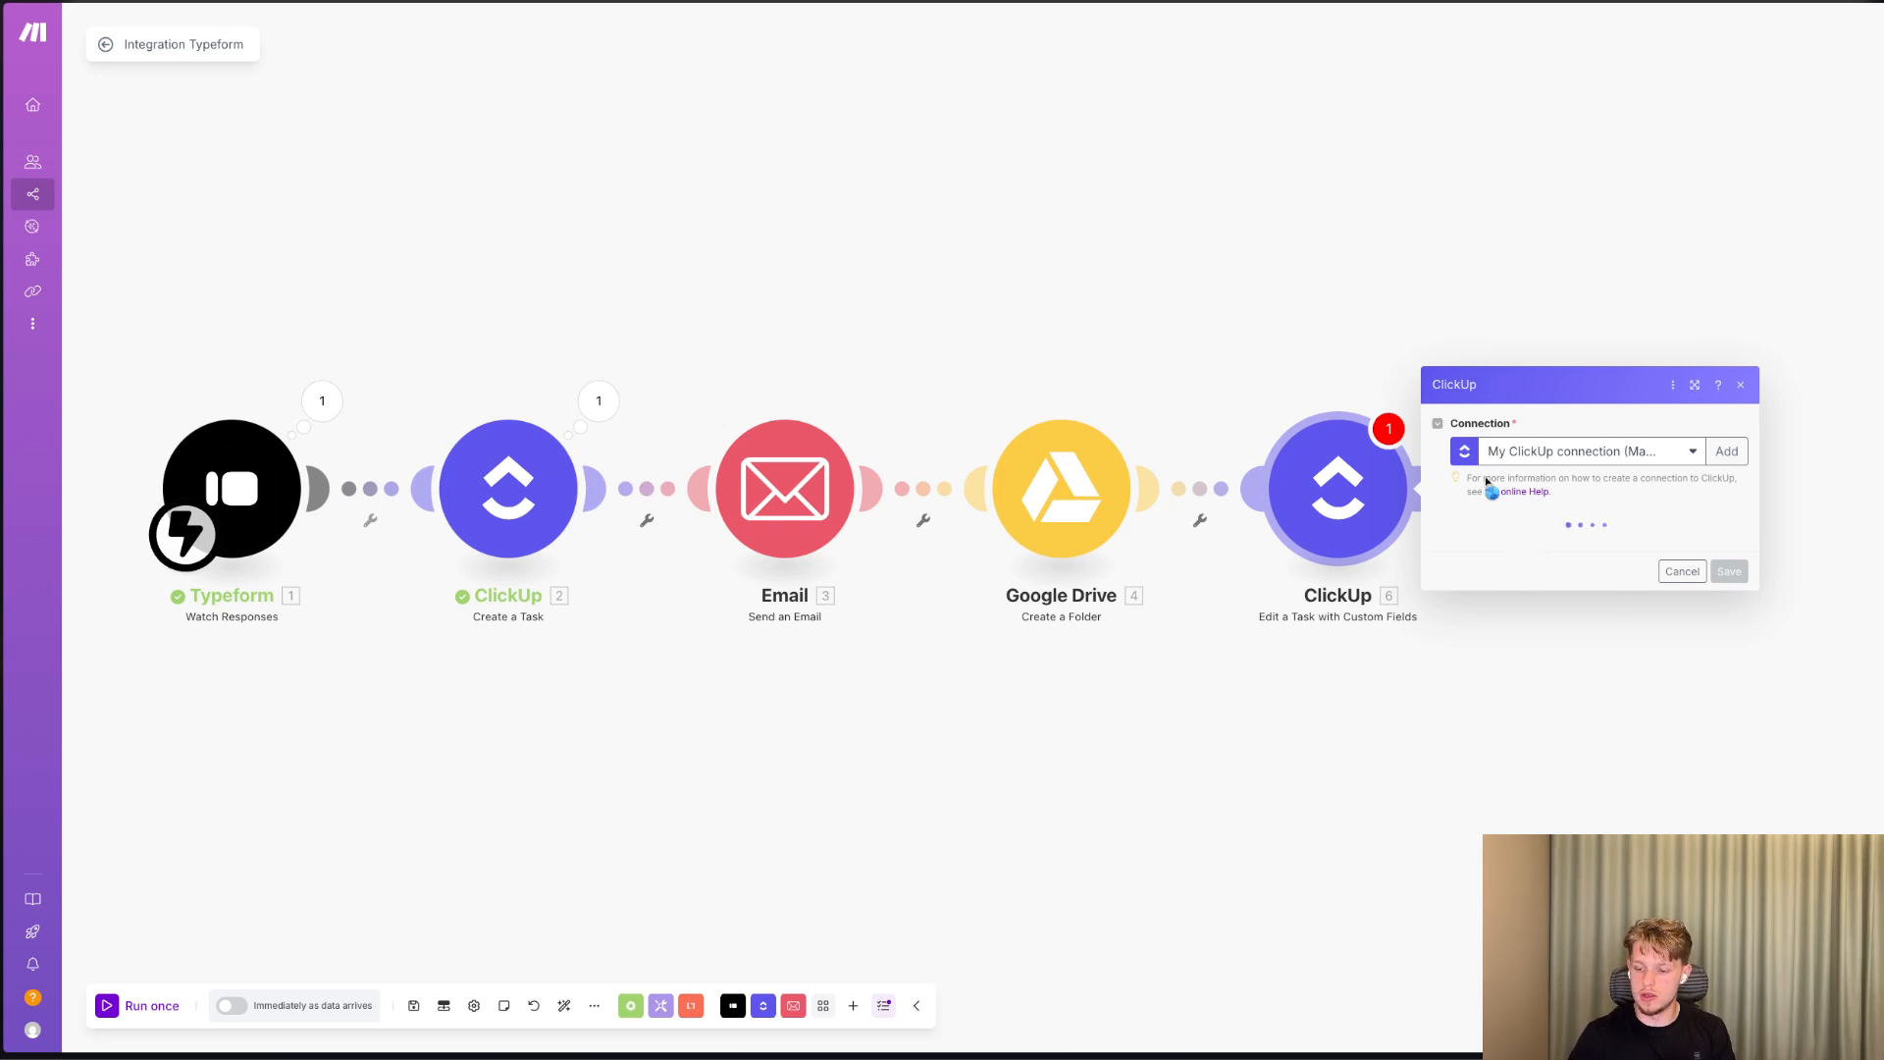
# Point the edit module to the Well-Designed workspace, Campaign Launcher space, Client Onboarding folder and Client Onboarding list.
pyautogui.click(1511, 542)
pyautogui.click(1516, 573)
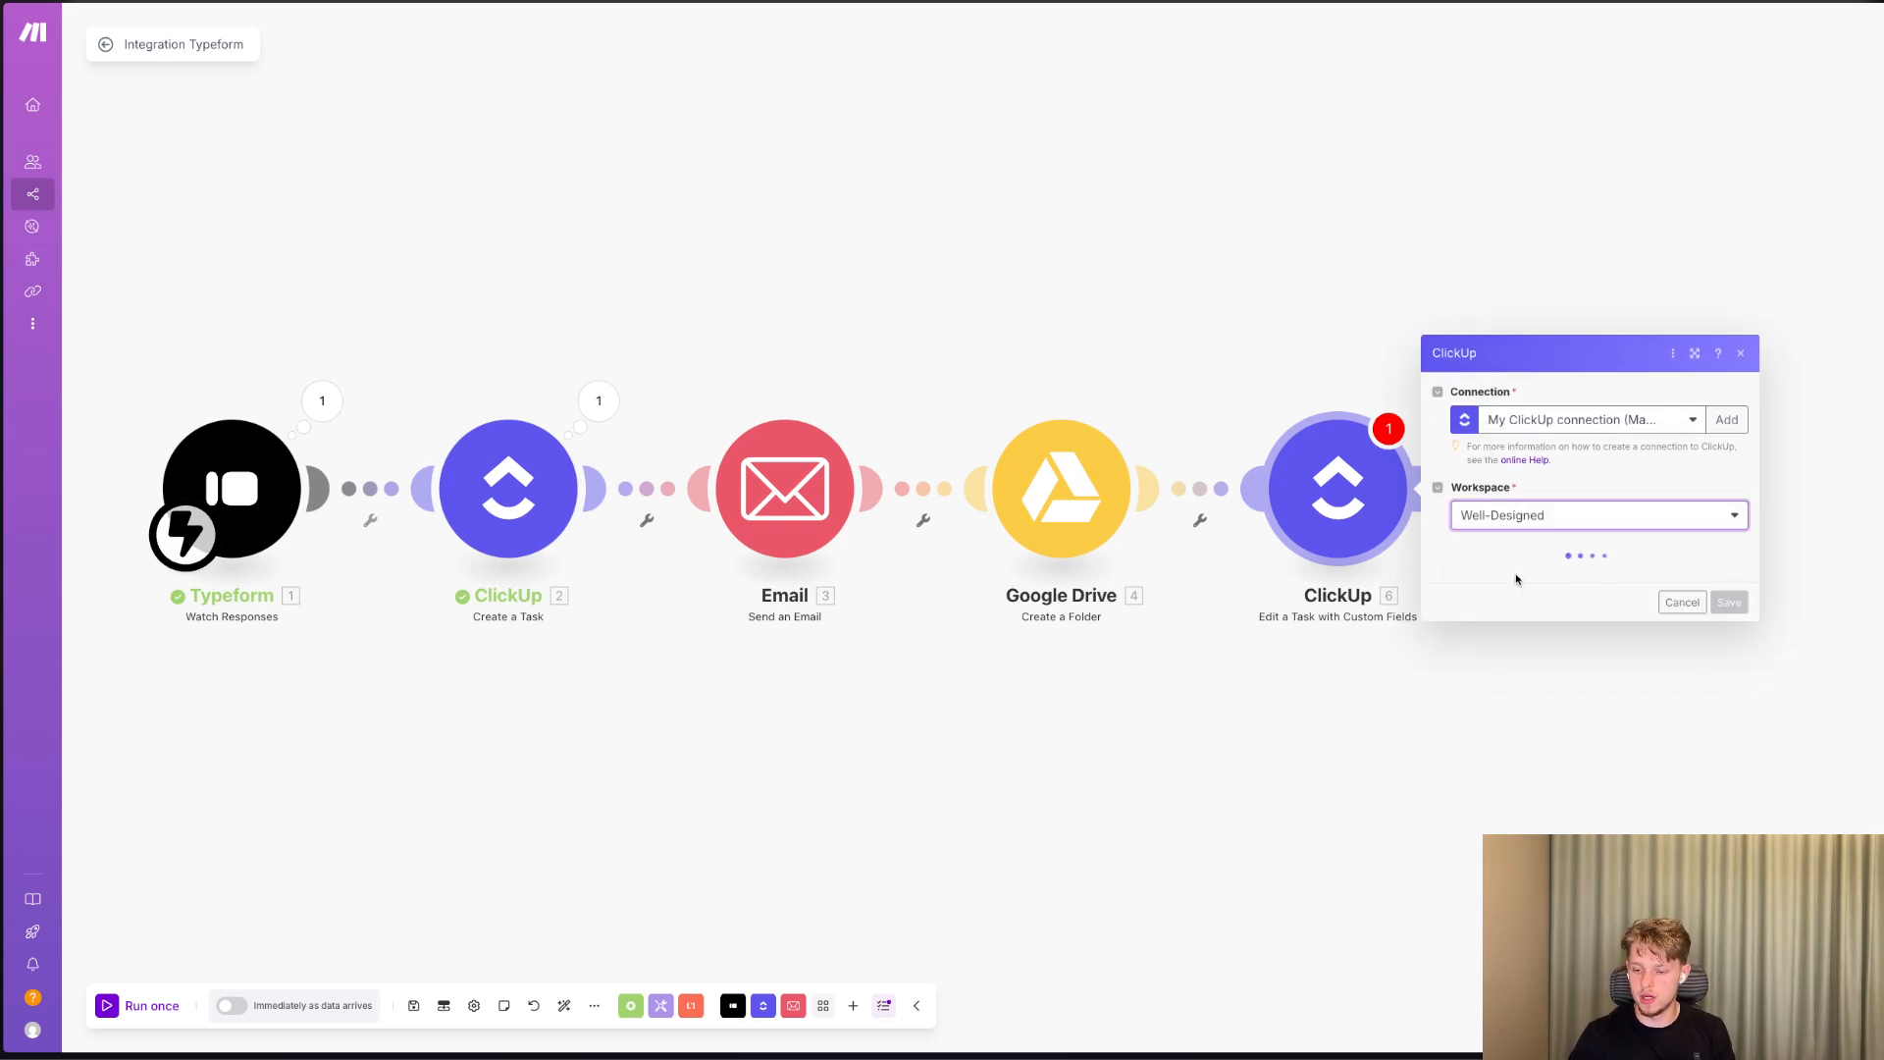
pyautogui.click(1512, 576)
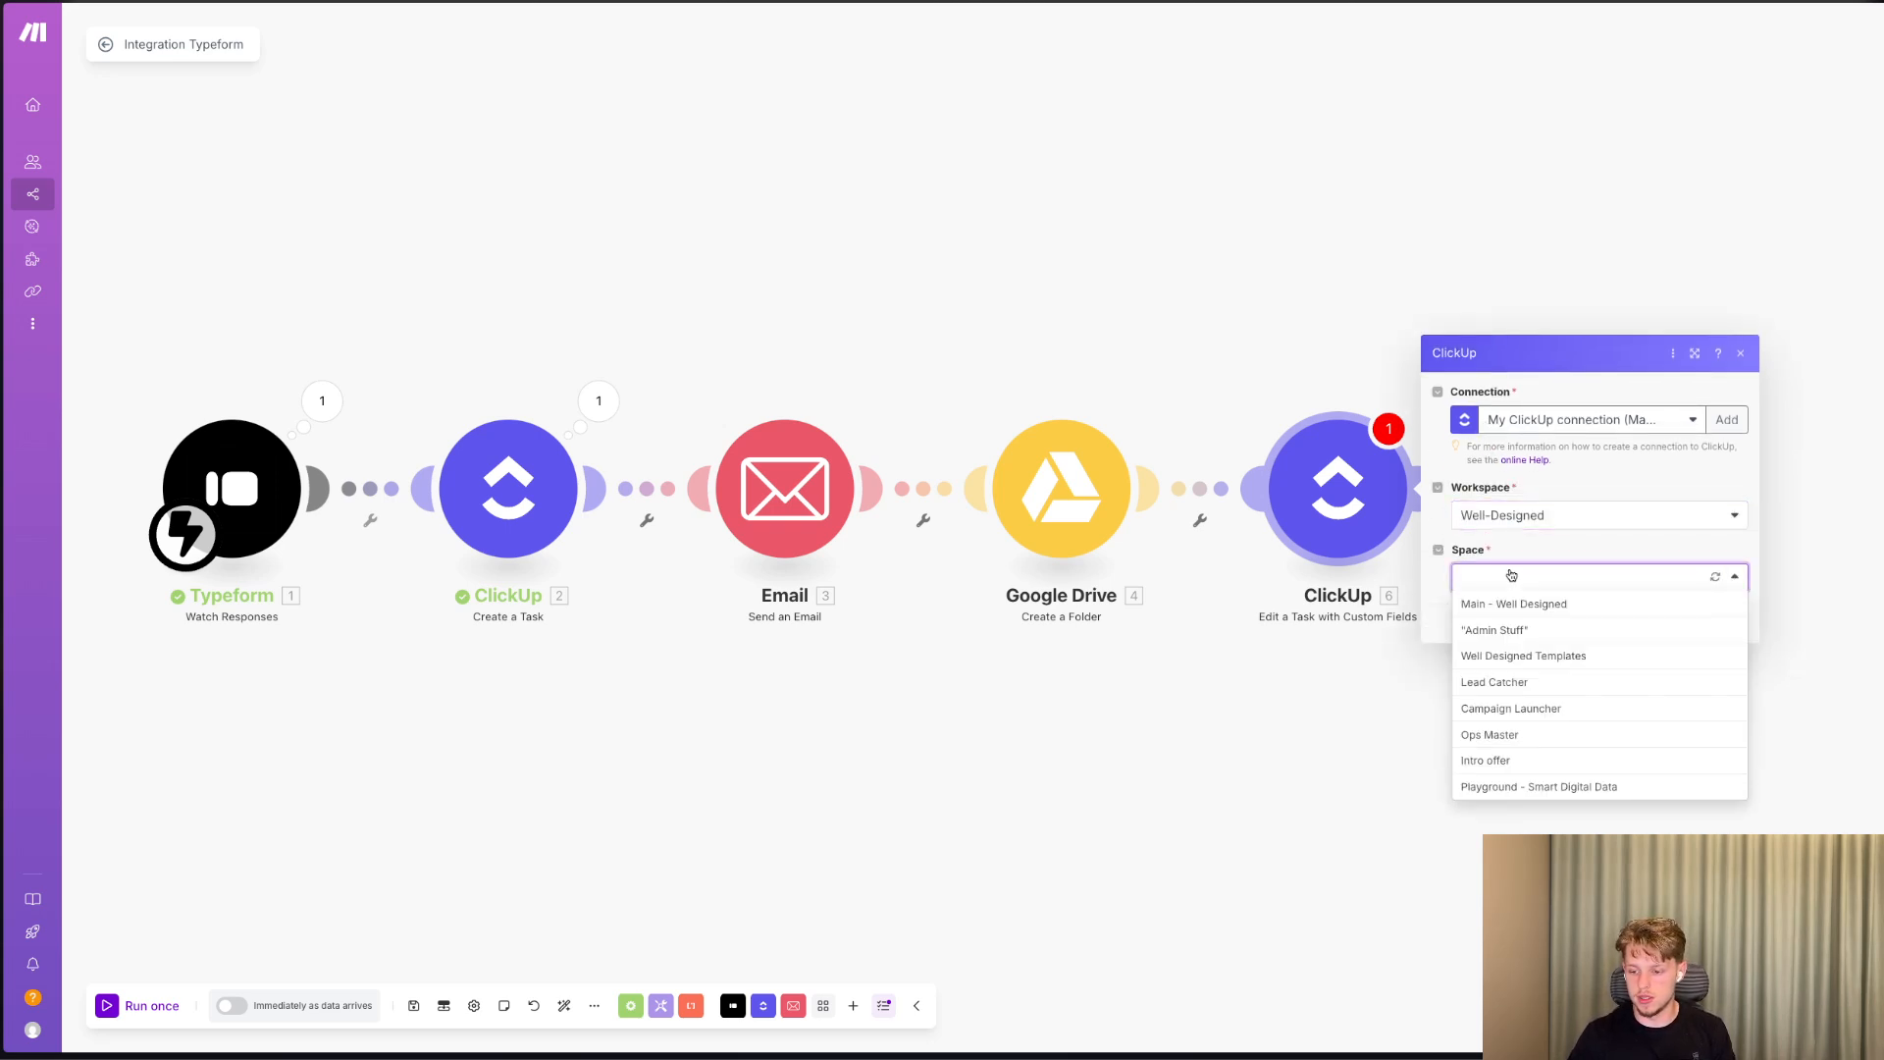
pyautogui.click(1515, 711)
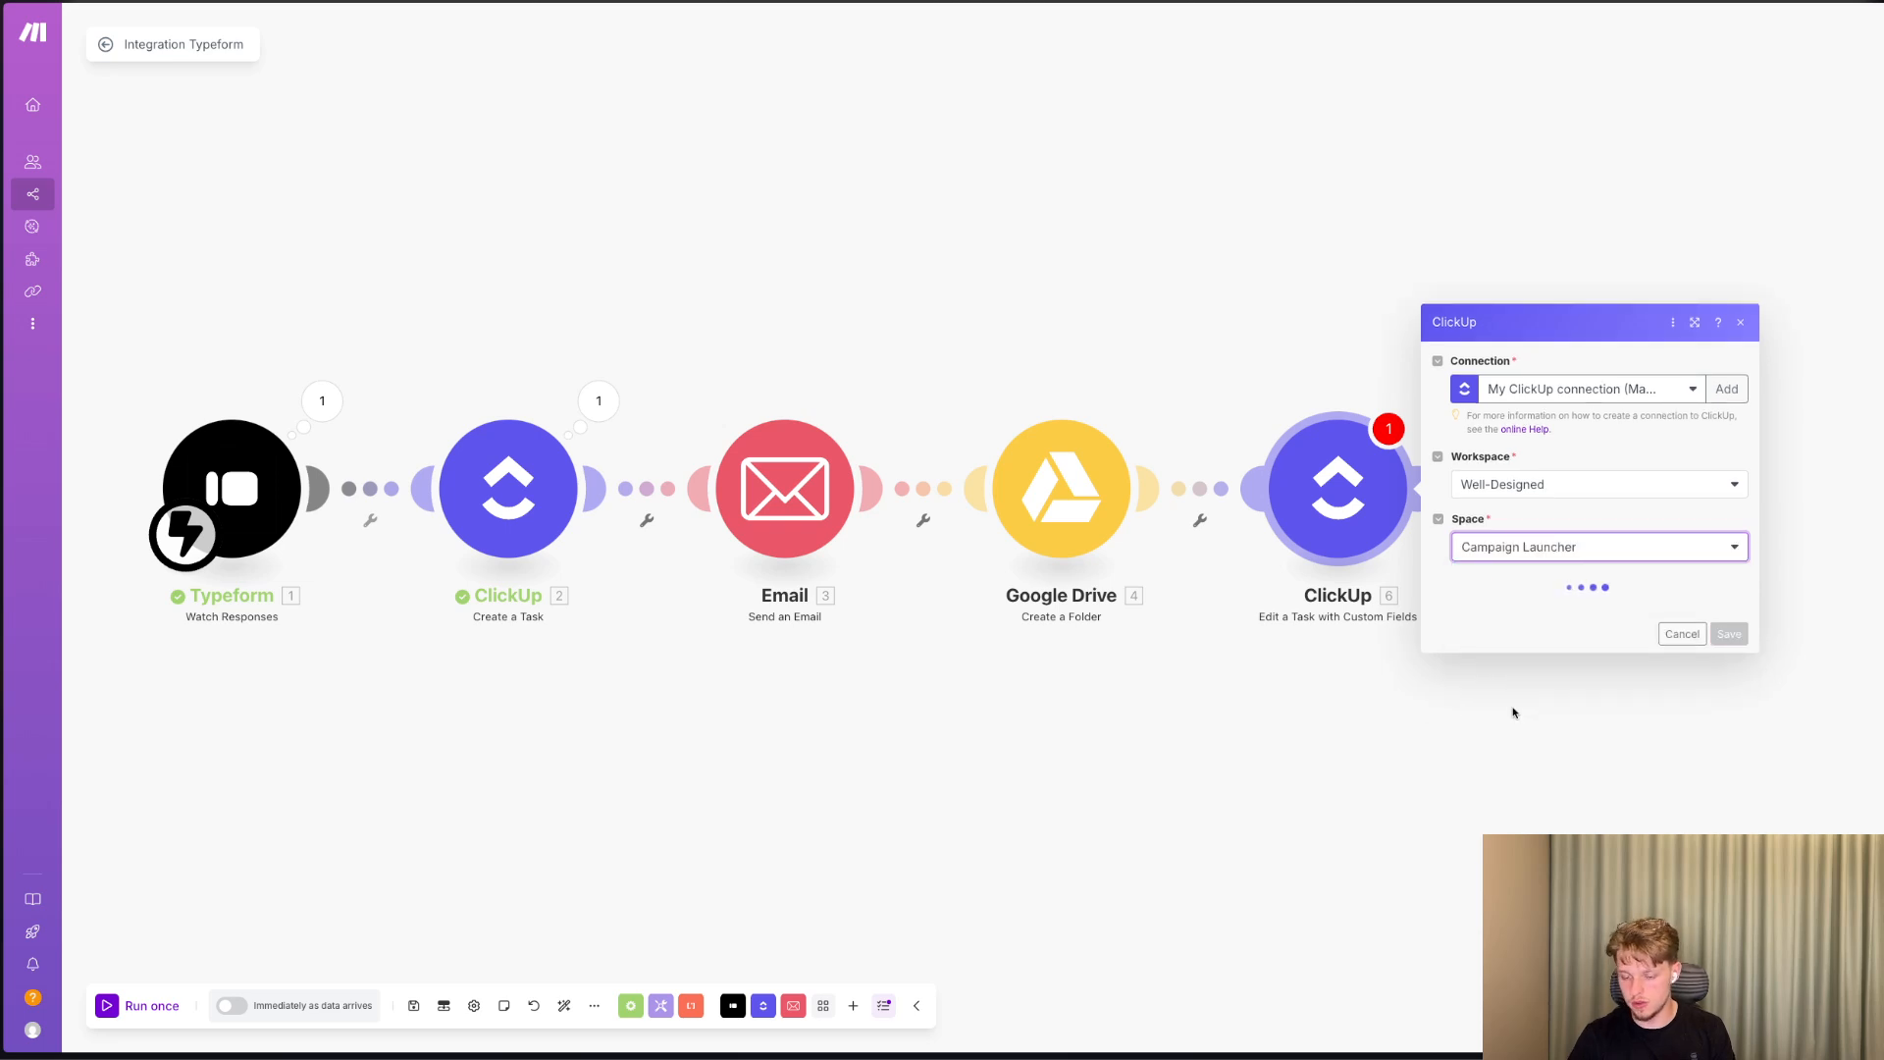
pyautogui.click(1523, 619)
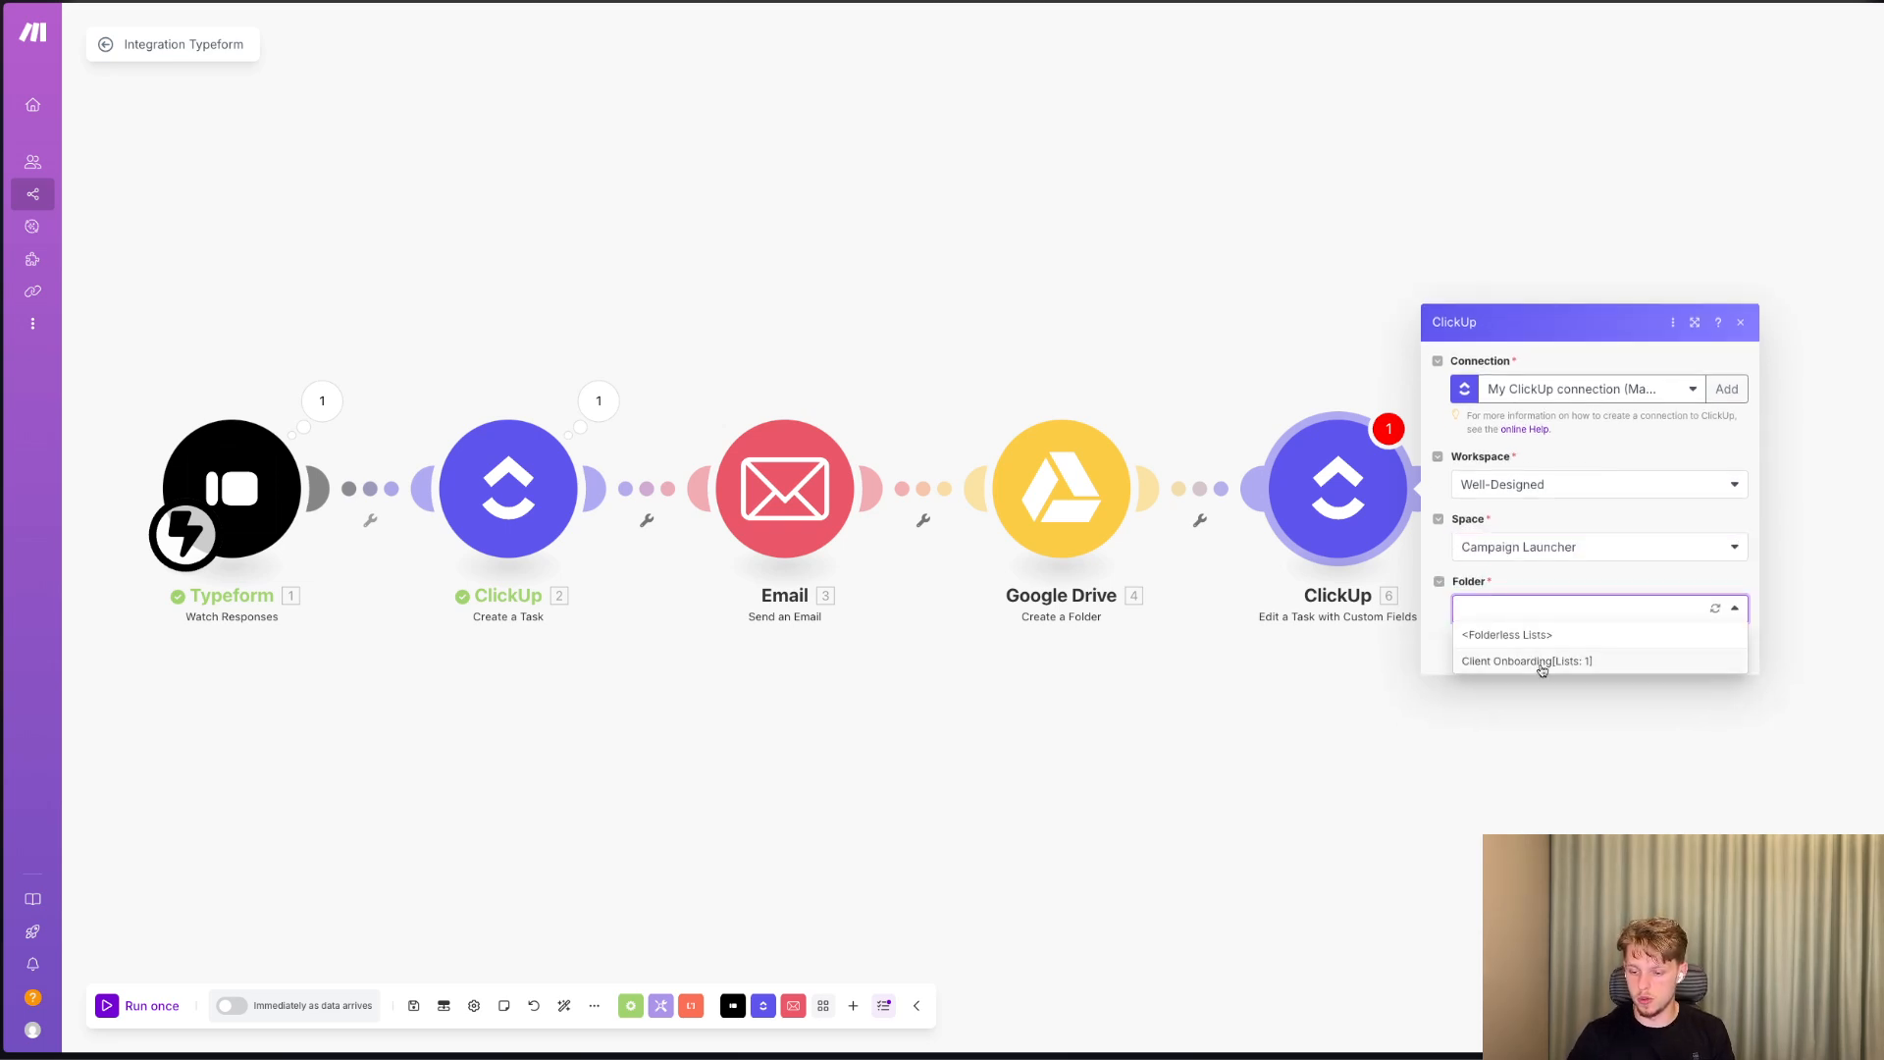
pyautogui.click(1539, 662)
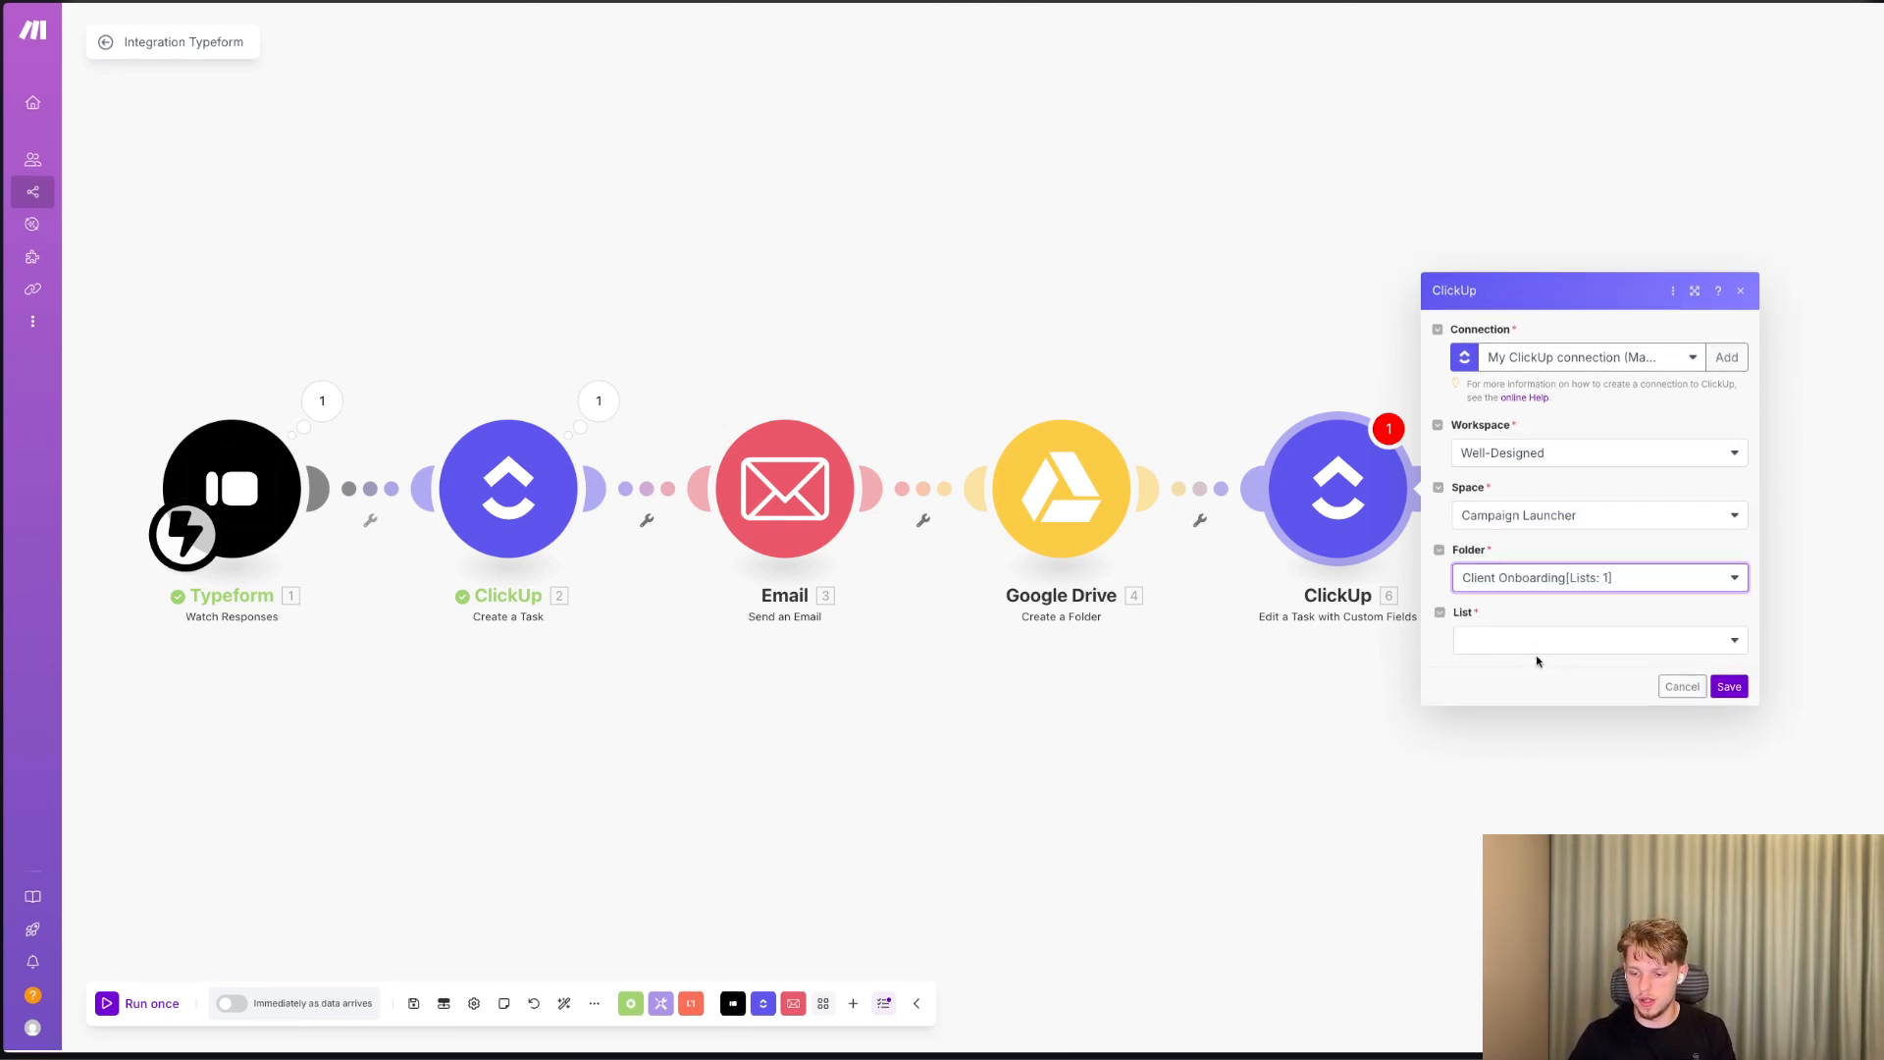
pyautogui.click(1534, 648)
pyautogui.click(1528, 666)
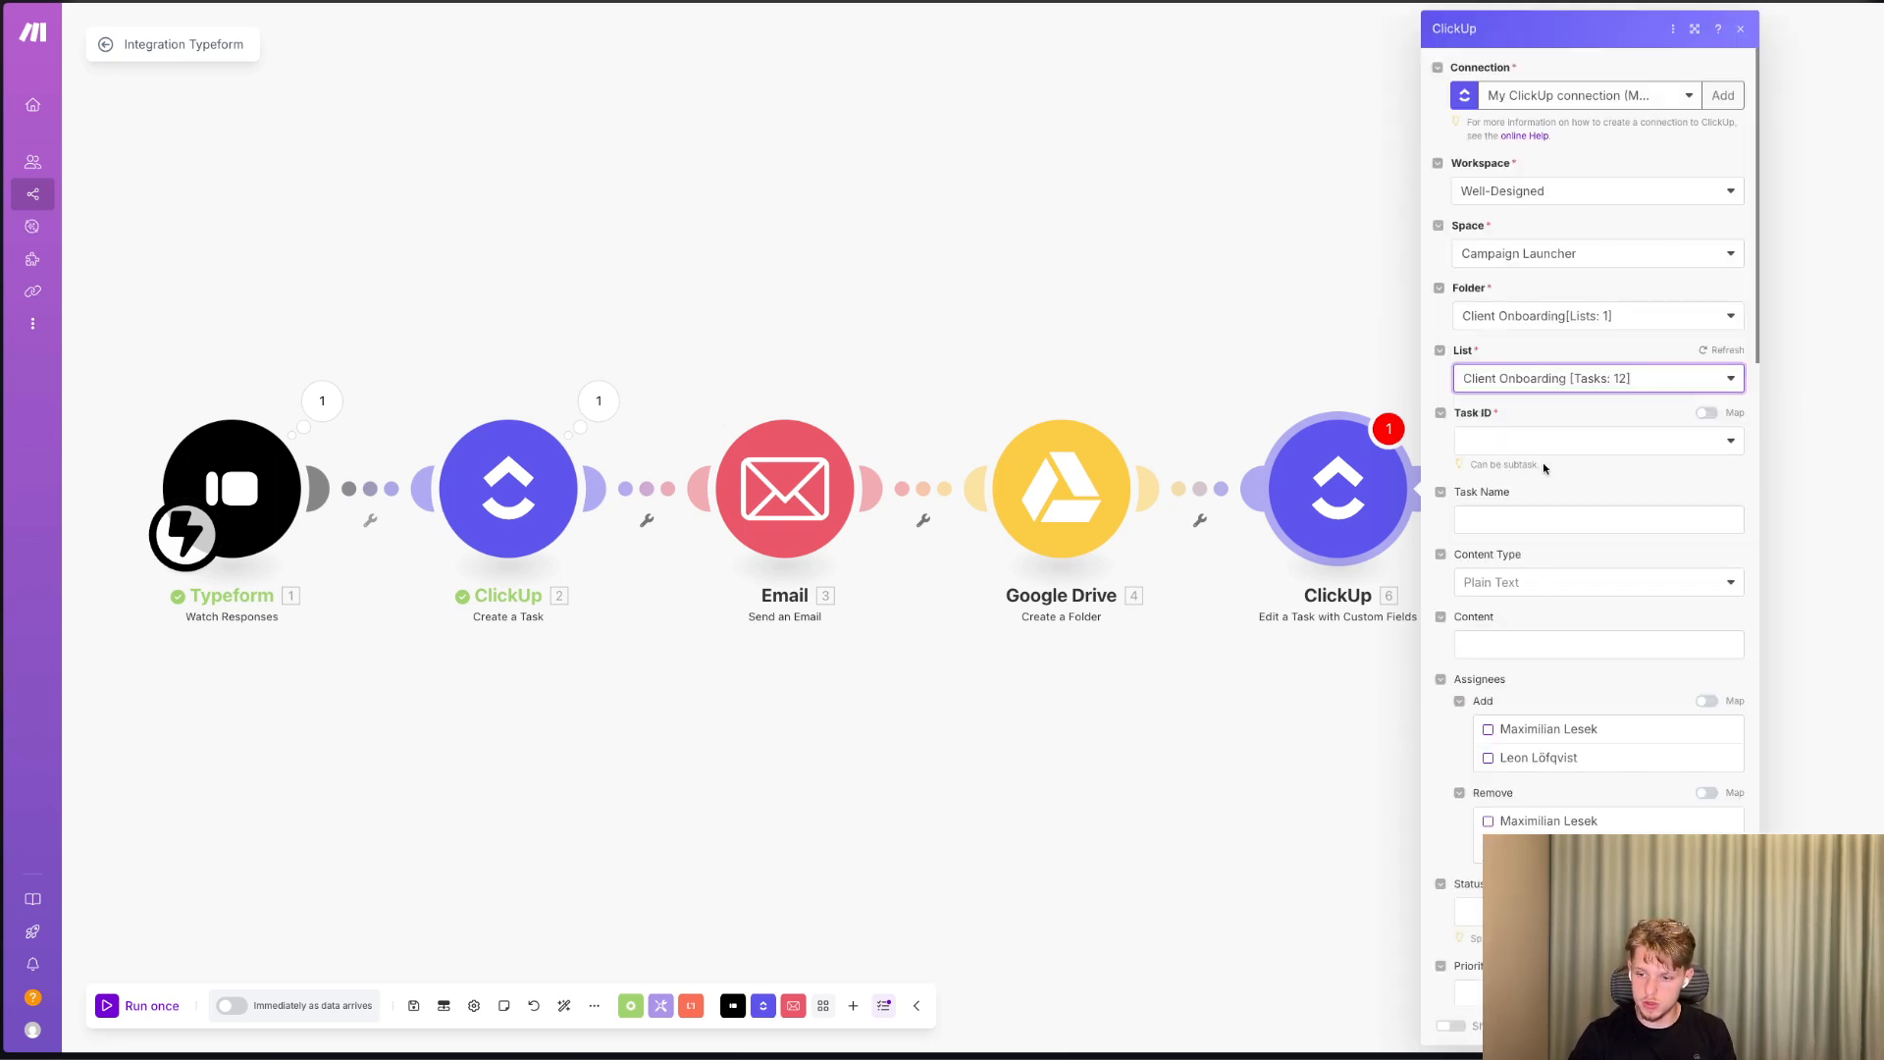
# Enable mapping for Task ID and map it to the Task ID from the ClickUp Create a Task module.
pyautogui.click(1707, 413)
pyautogui.scroll(-10, 1309, 283)
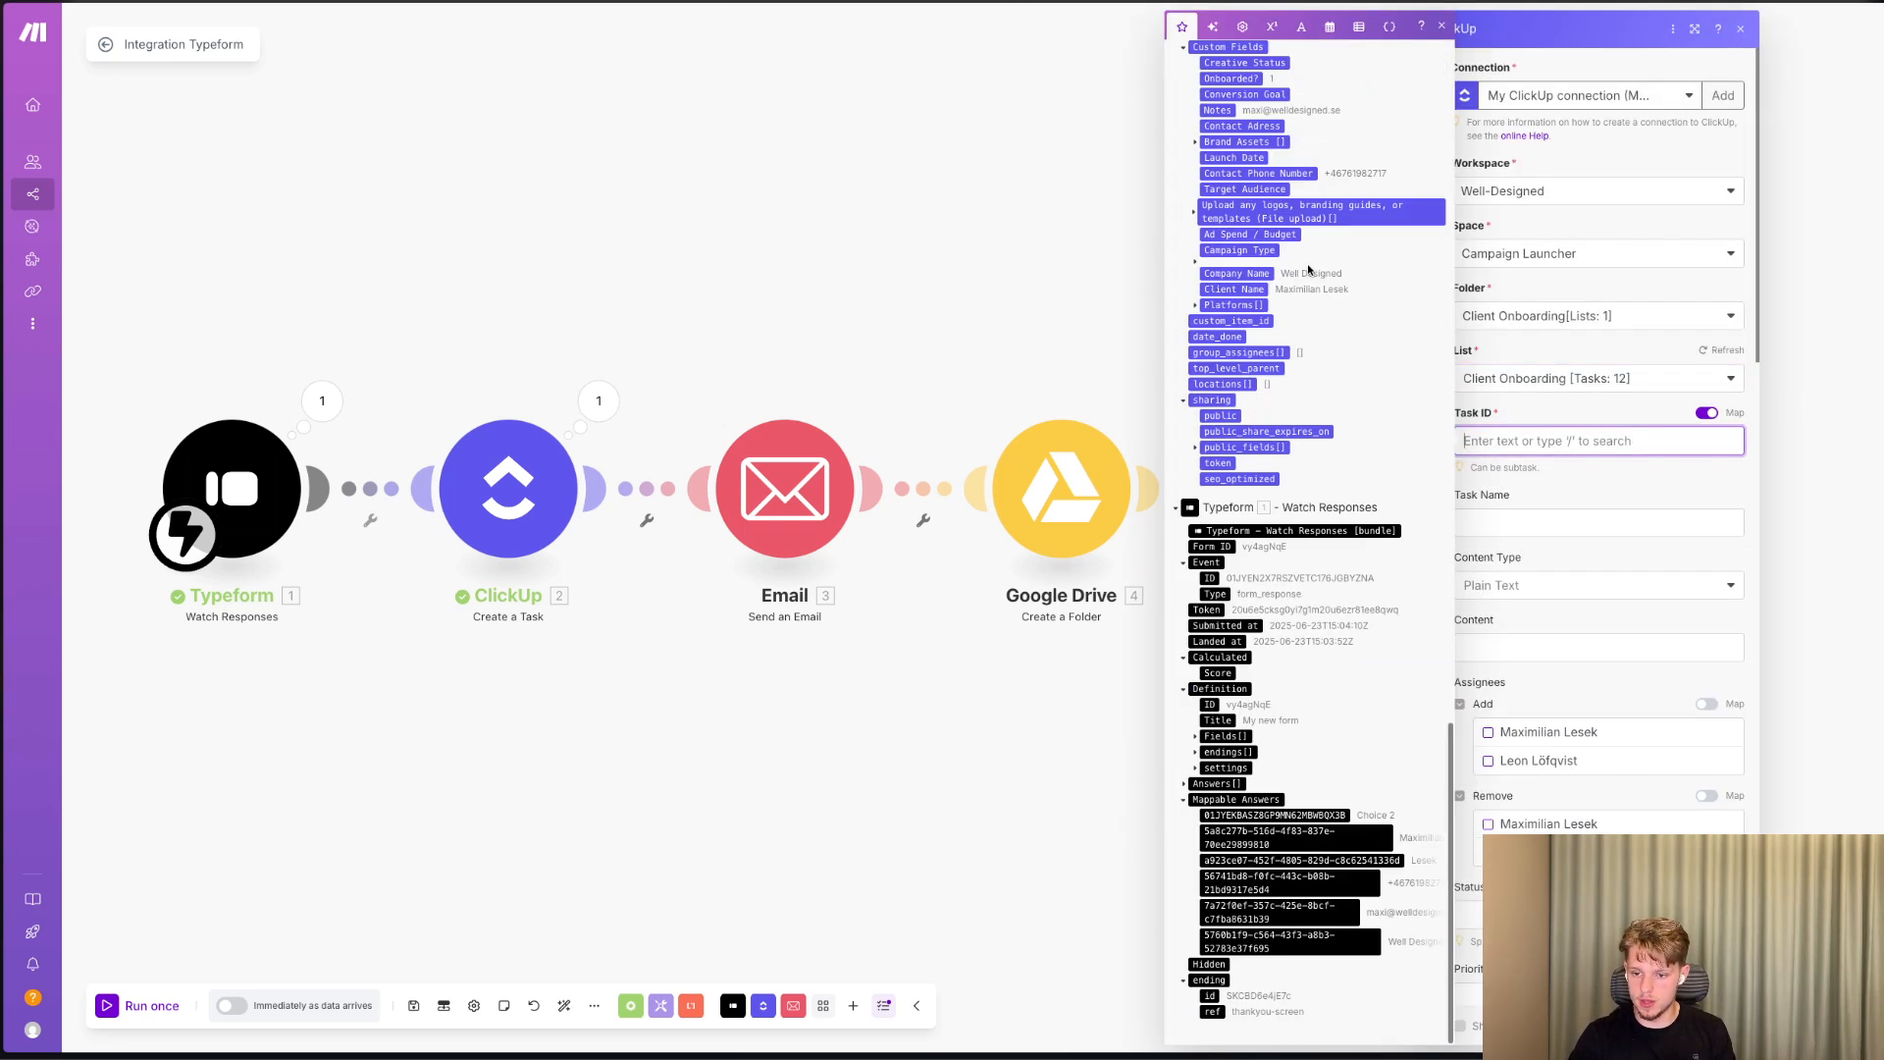
pyautogui.click(1231, 230)
pyautogui.scroll(-15, 1676, 555)
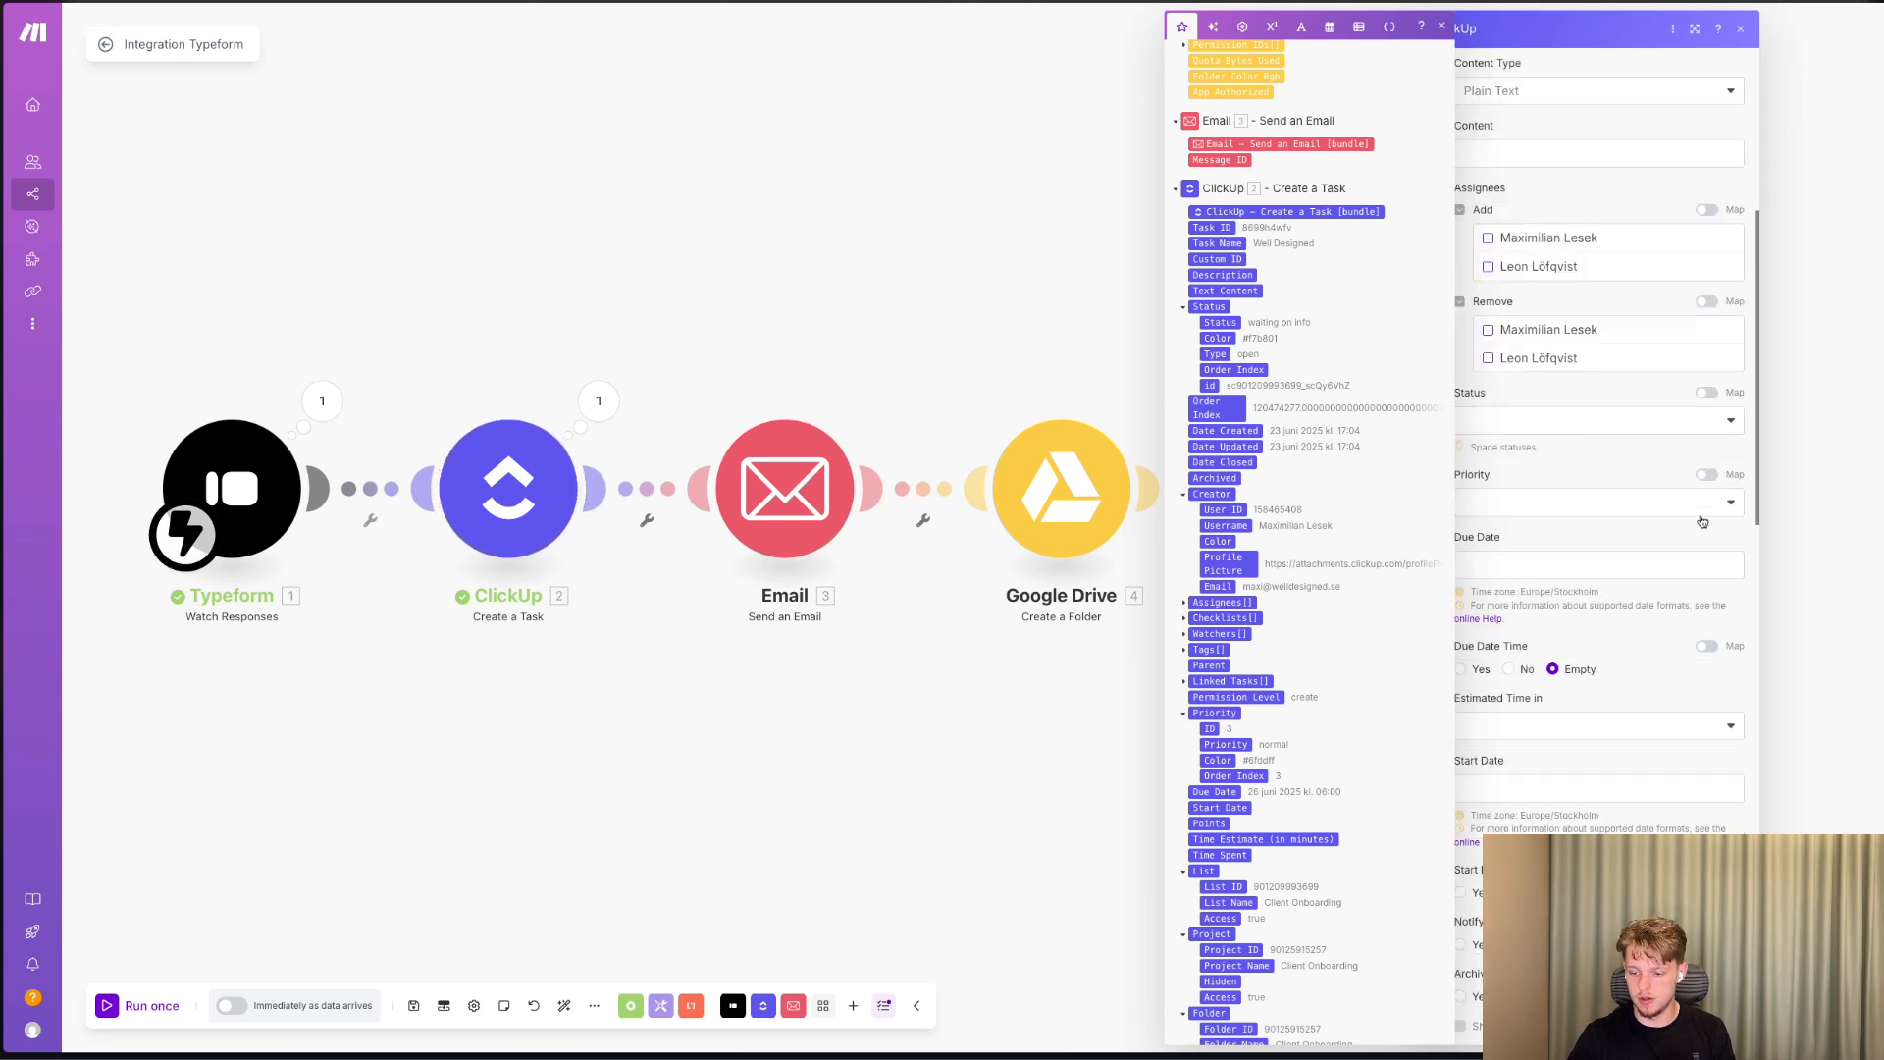
pyautogui.click(1675, 530)
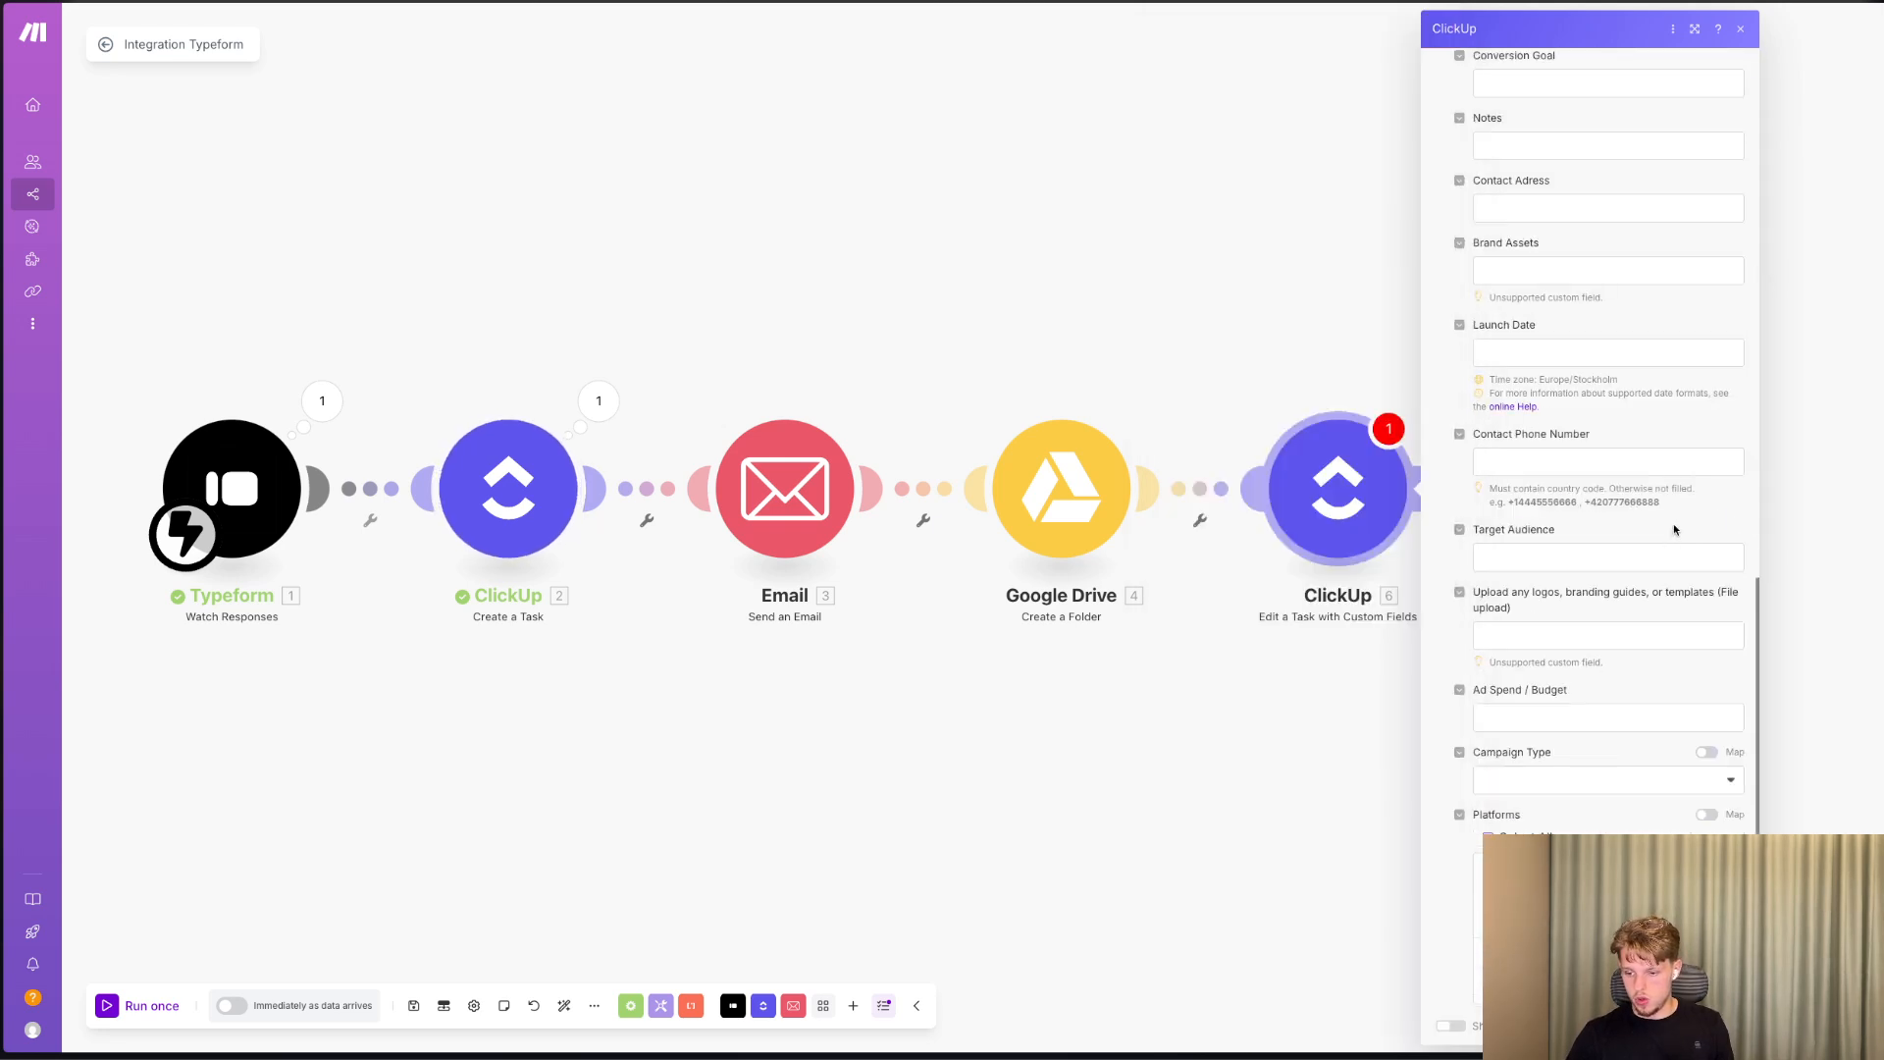
# Map the Notes custom field to the Web View Link from the Google Drive Create a Folder module.
pyautogui.scroll(-2, 1666, 638)
pyautogui.scroll(5, 1628, 599)
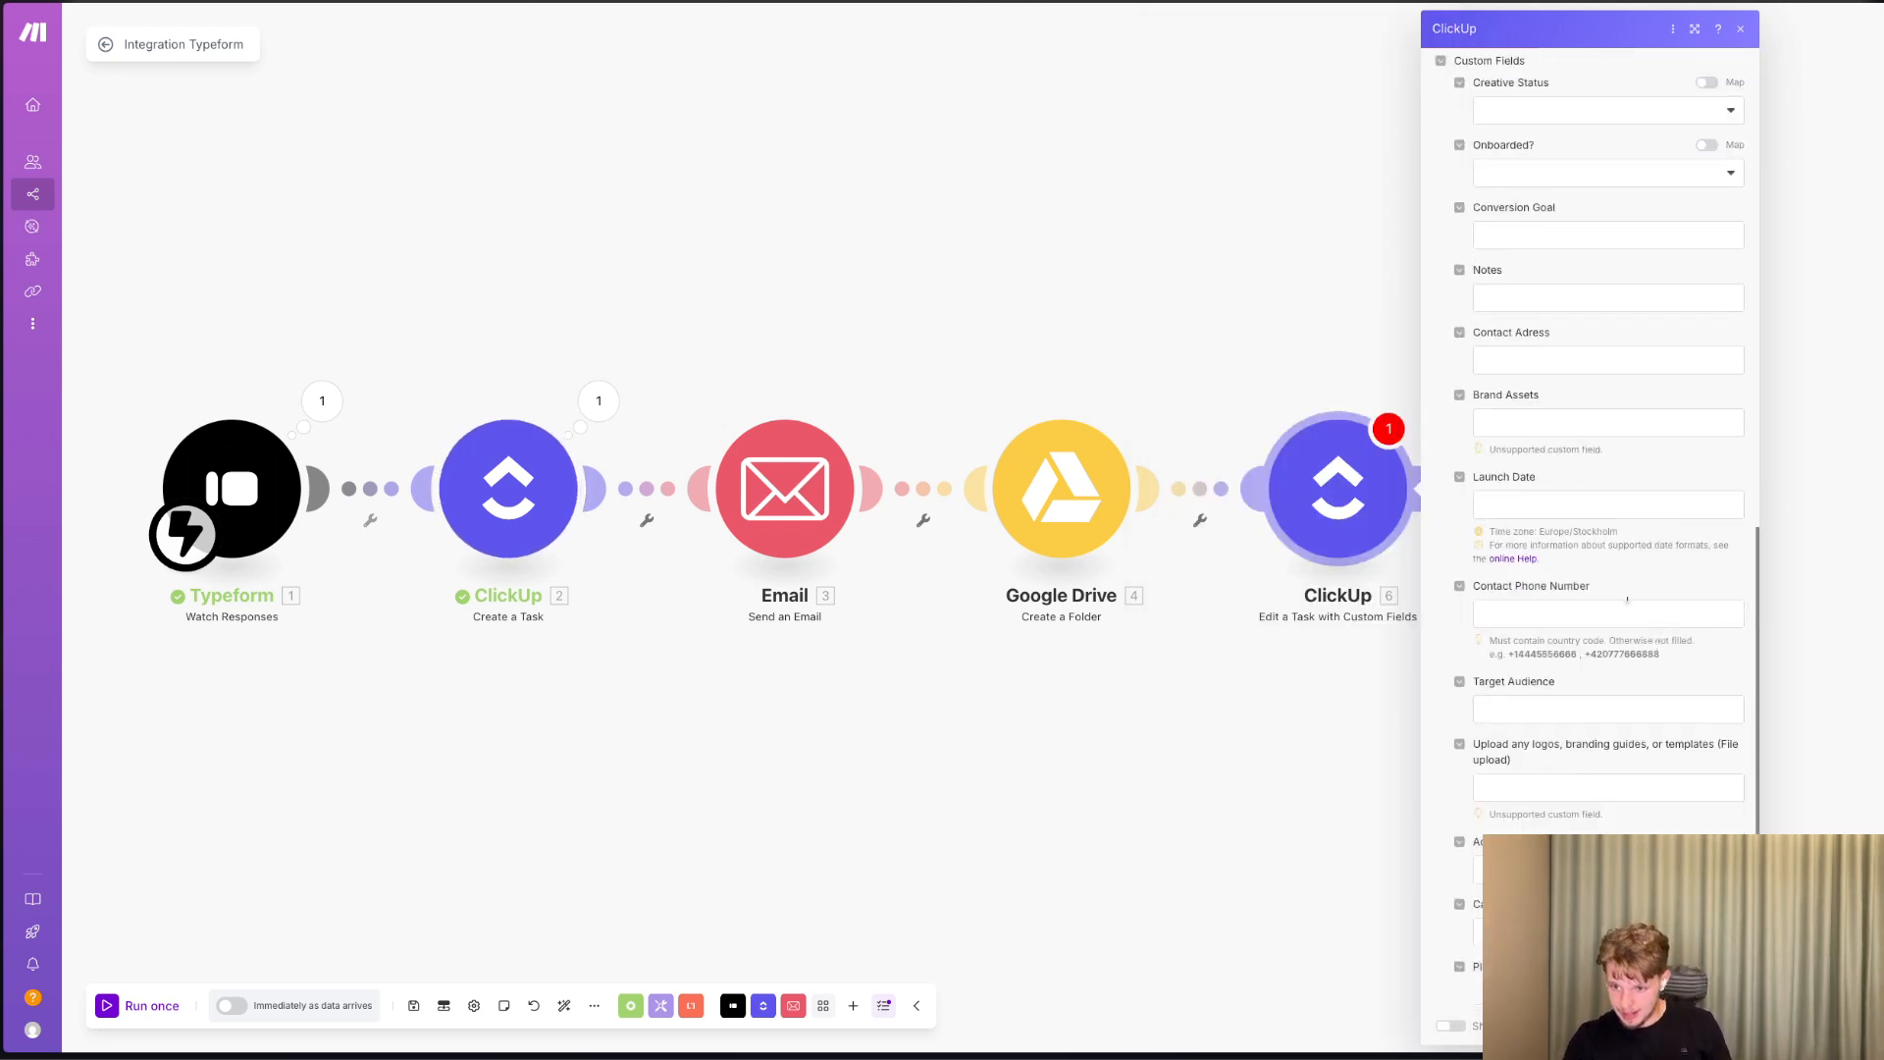
pyautogui.click(1527, 292)
pyautogui.scroll(-5, 1323, 526)
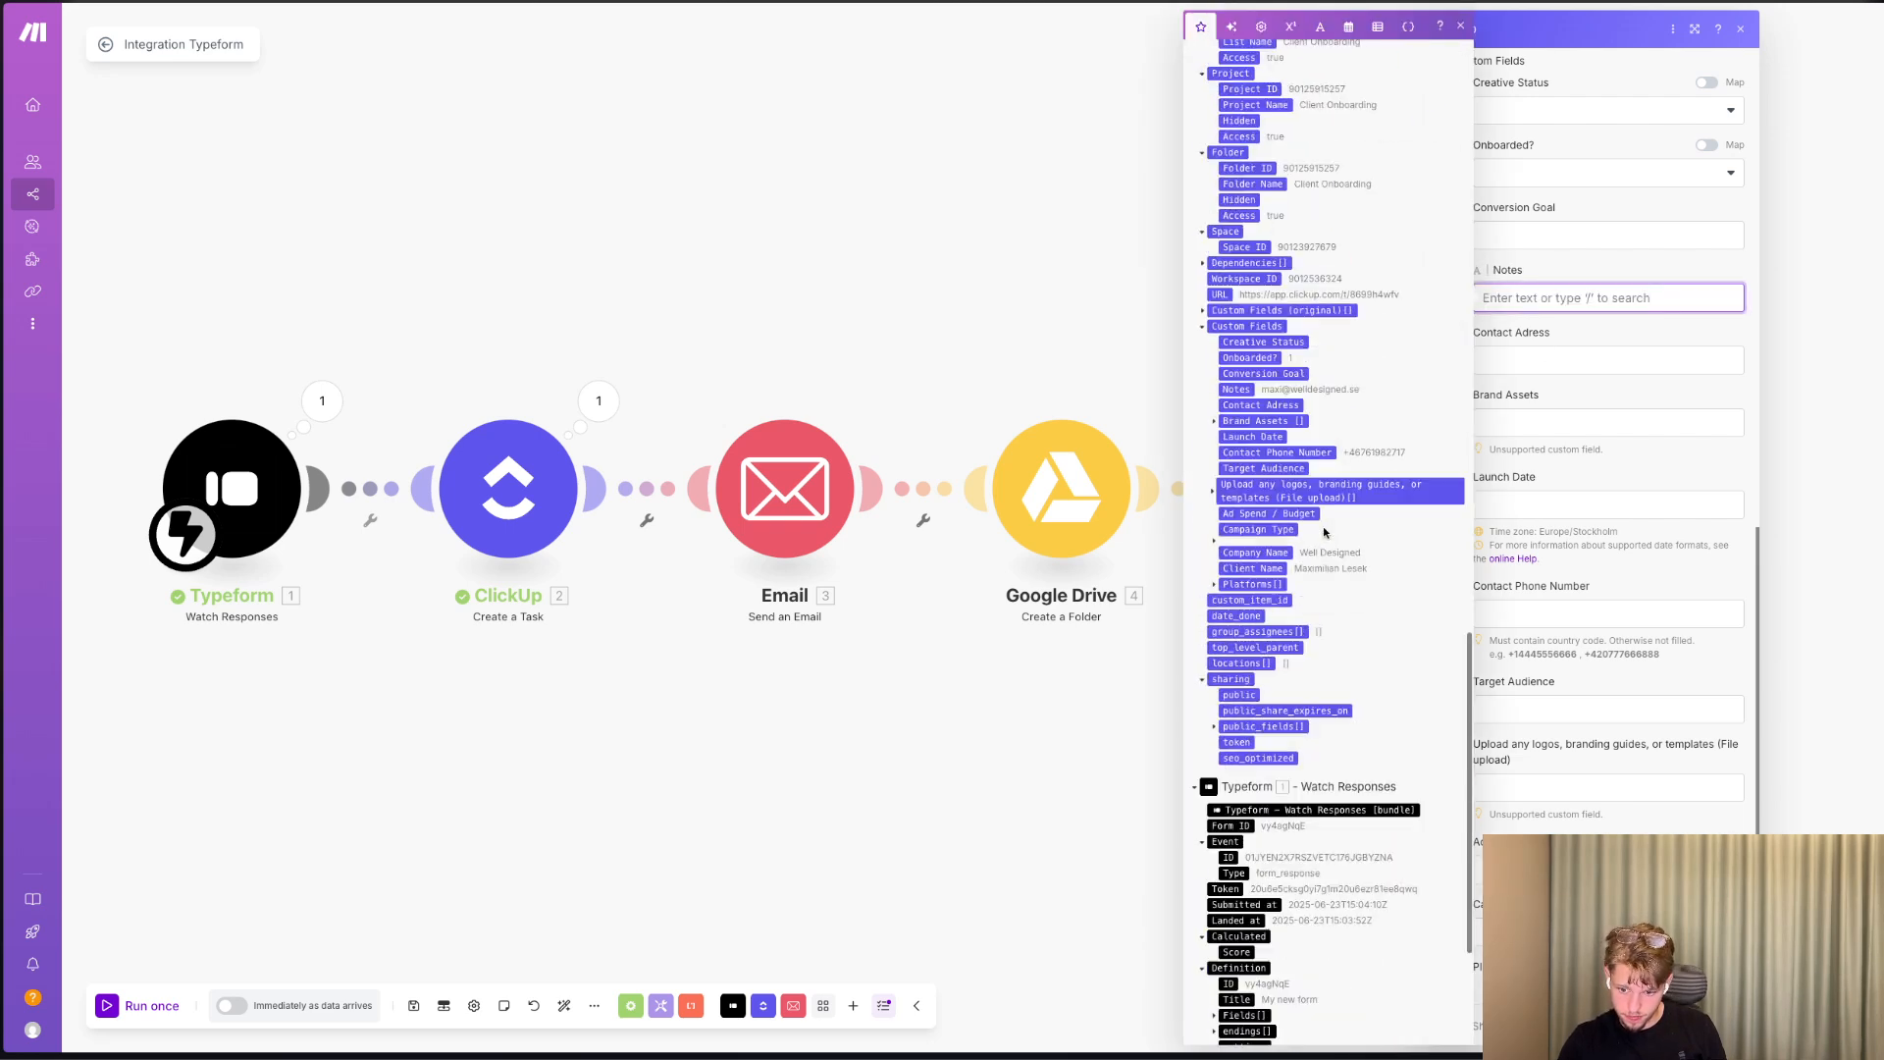
pyautogui.scroll(5, 1324, 526)
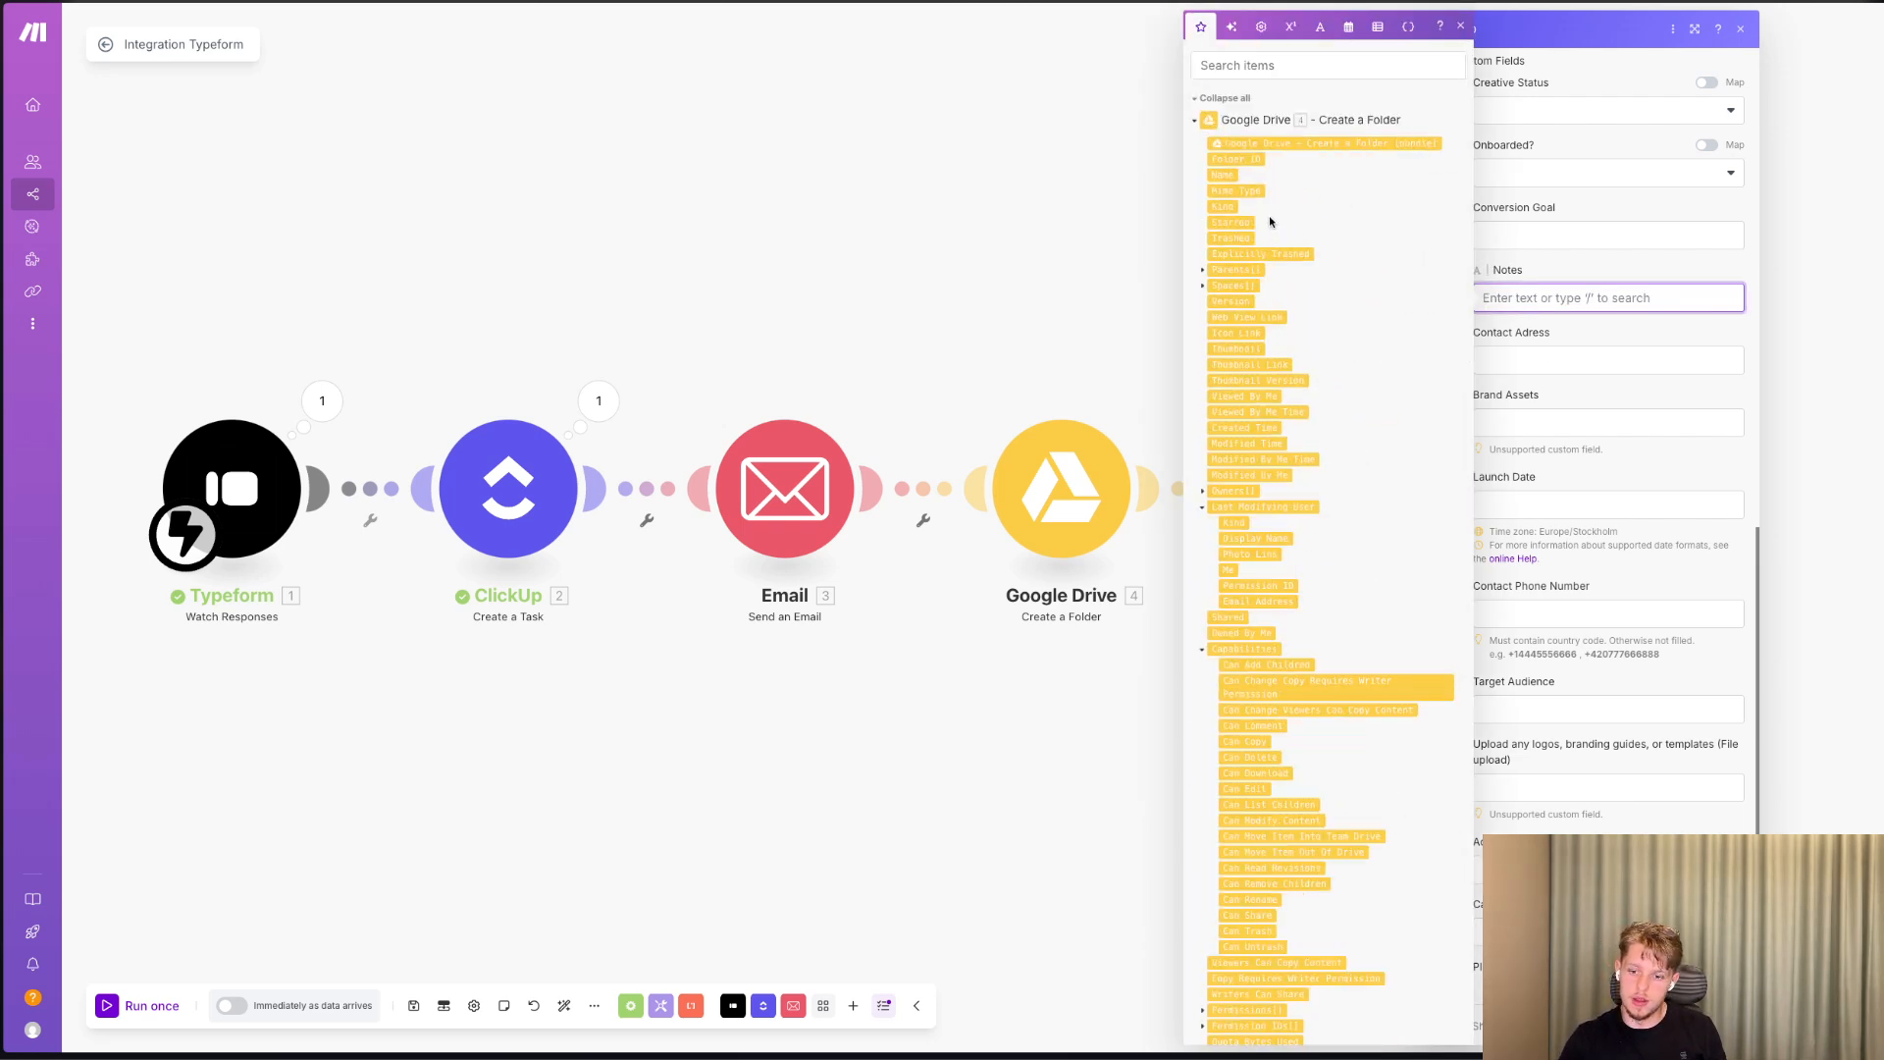
pyautogui.click(1258, 319)
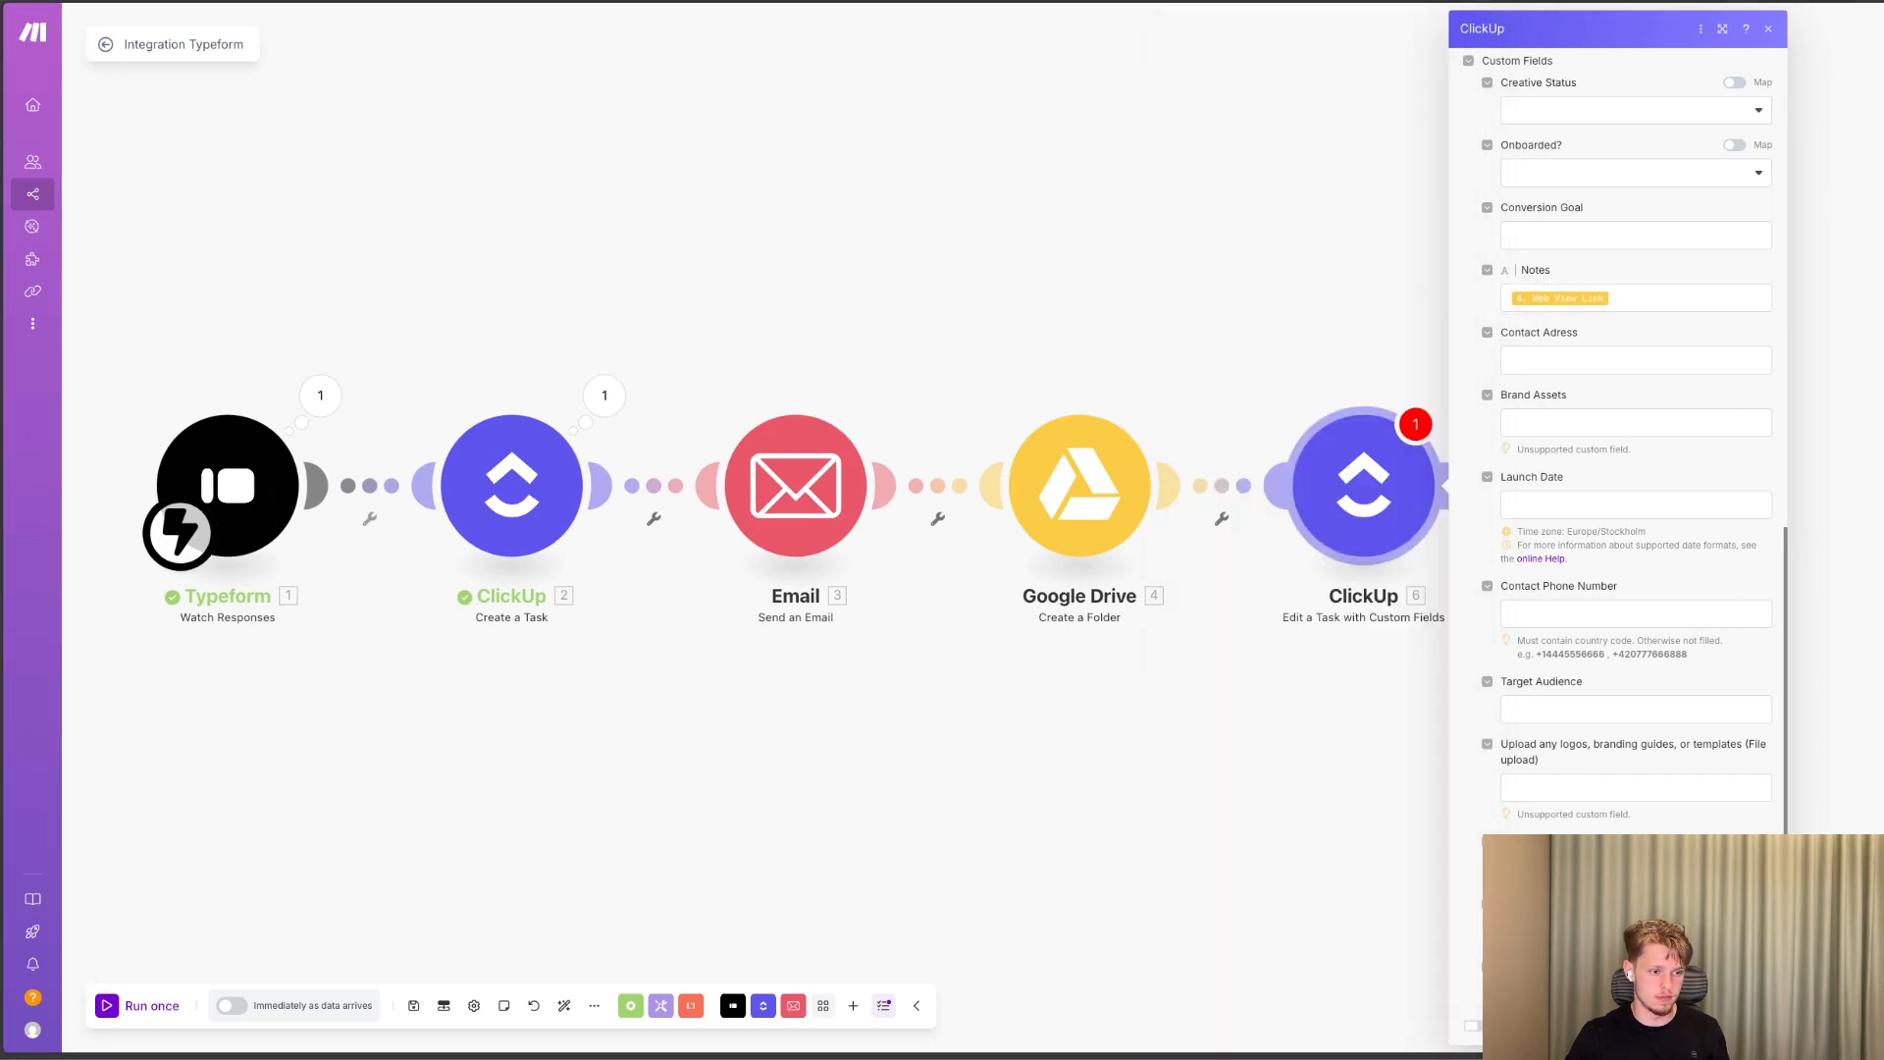
pyautogui.click(1489, 548)
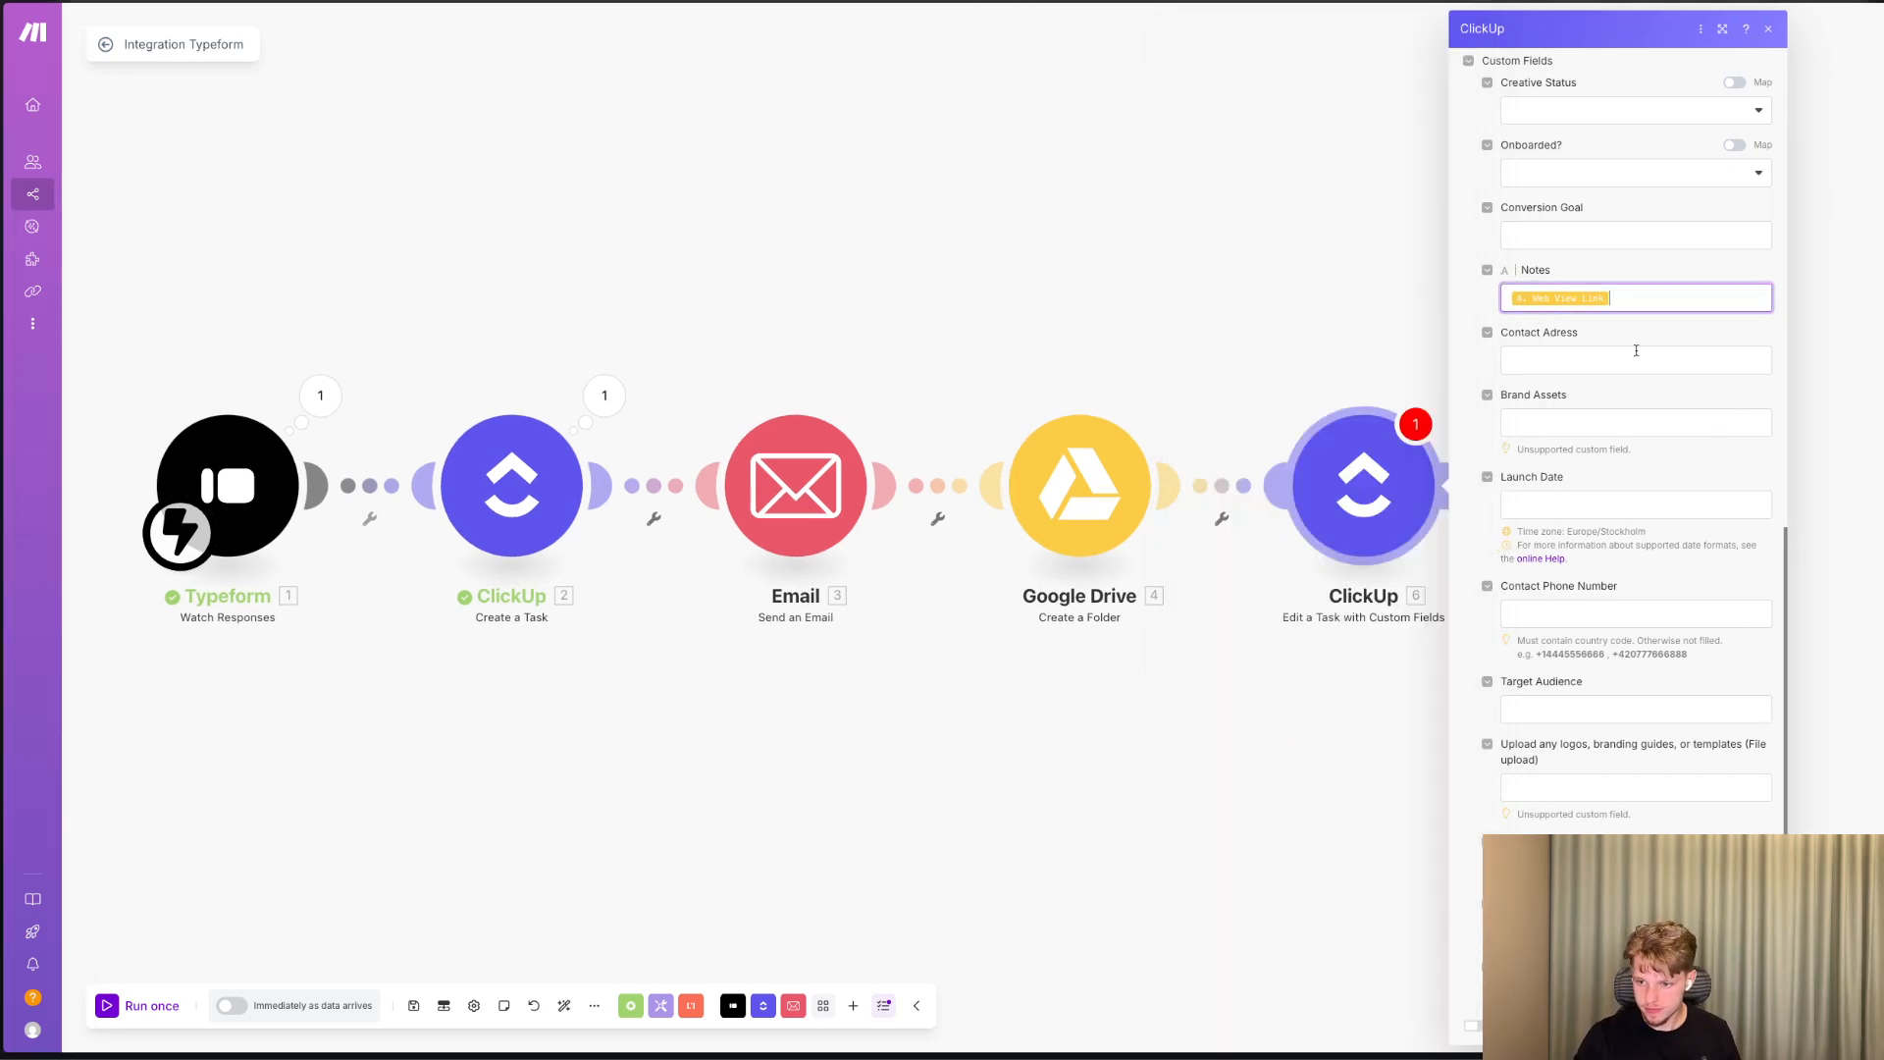
# Save the ClickUp edit module's settings and run the scenario once.
pyautogui.scroll(-5, 1625, 606)
pyautogui.click(1749, 1026)
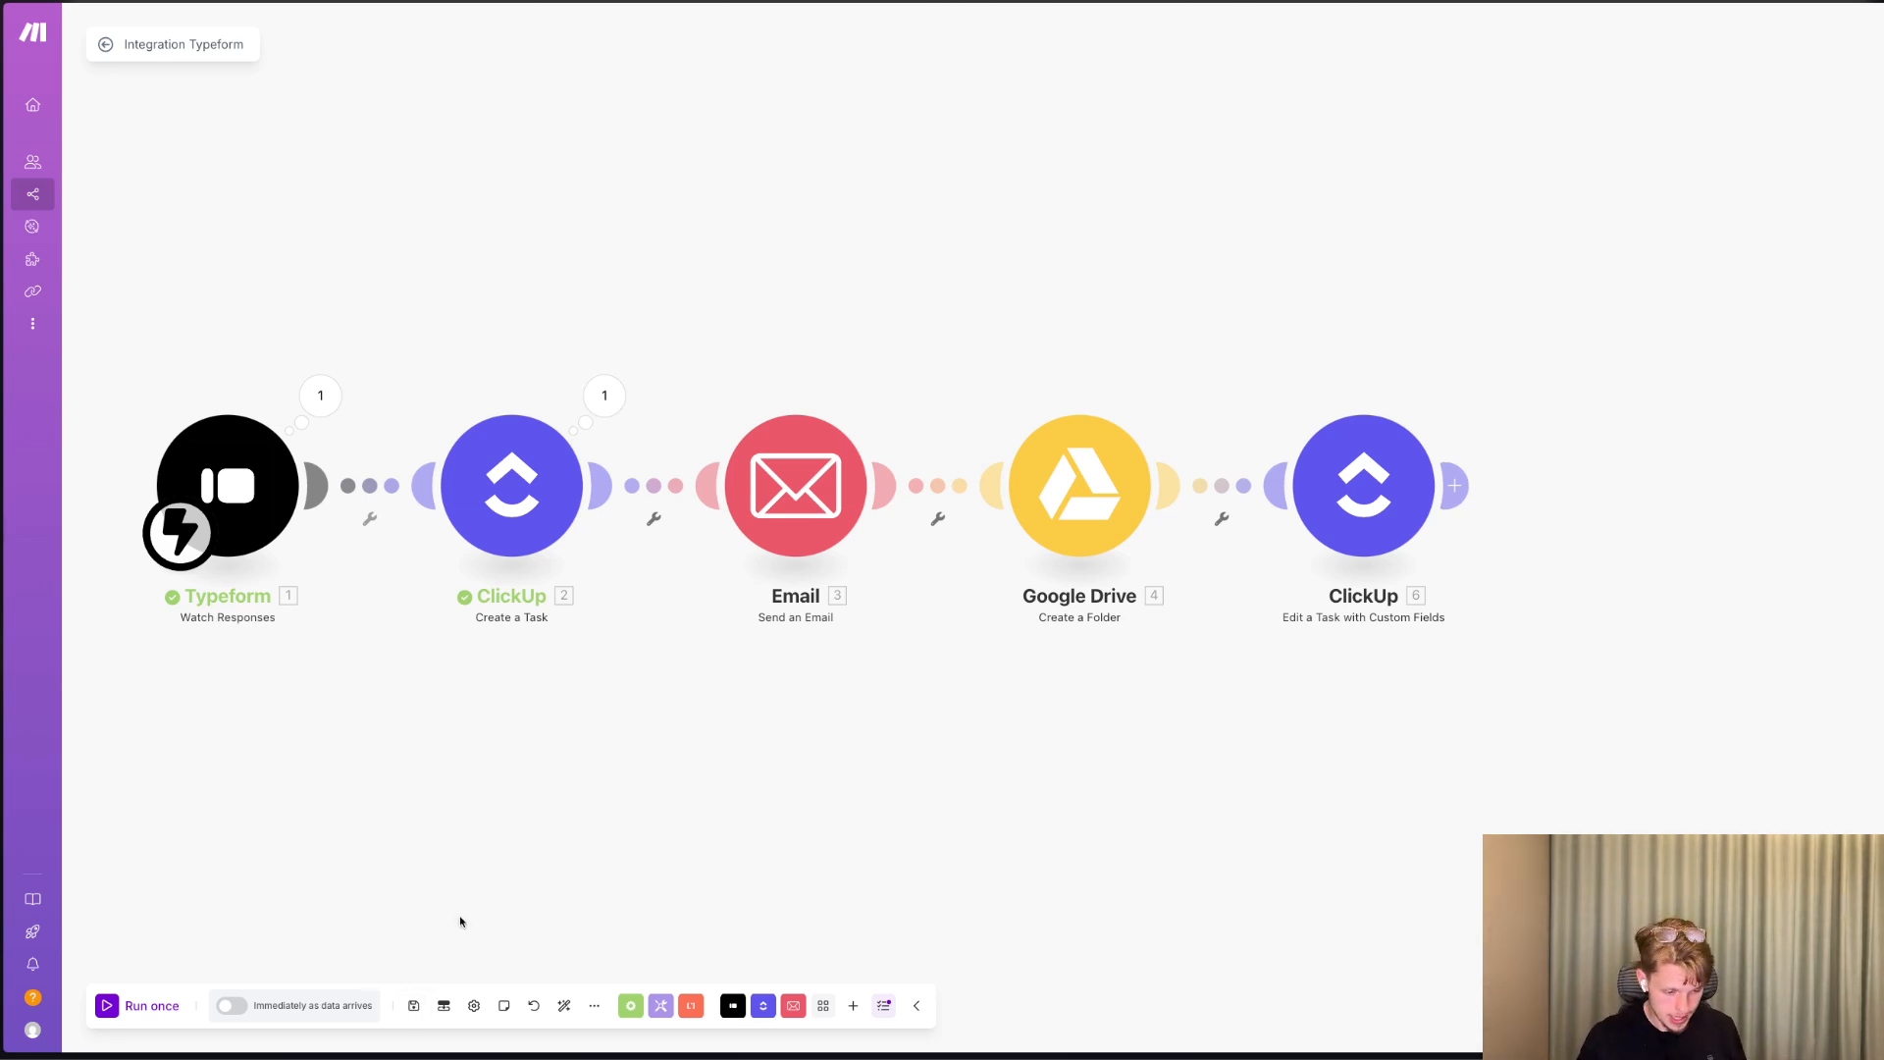
pyautogui.moveTo(78, 789)
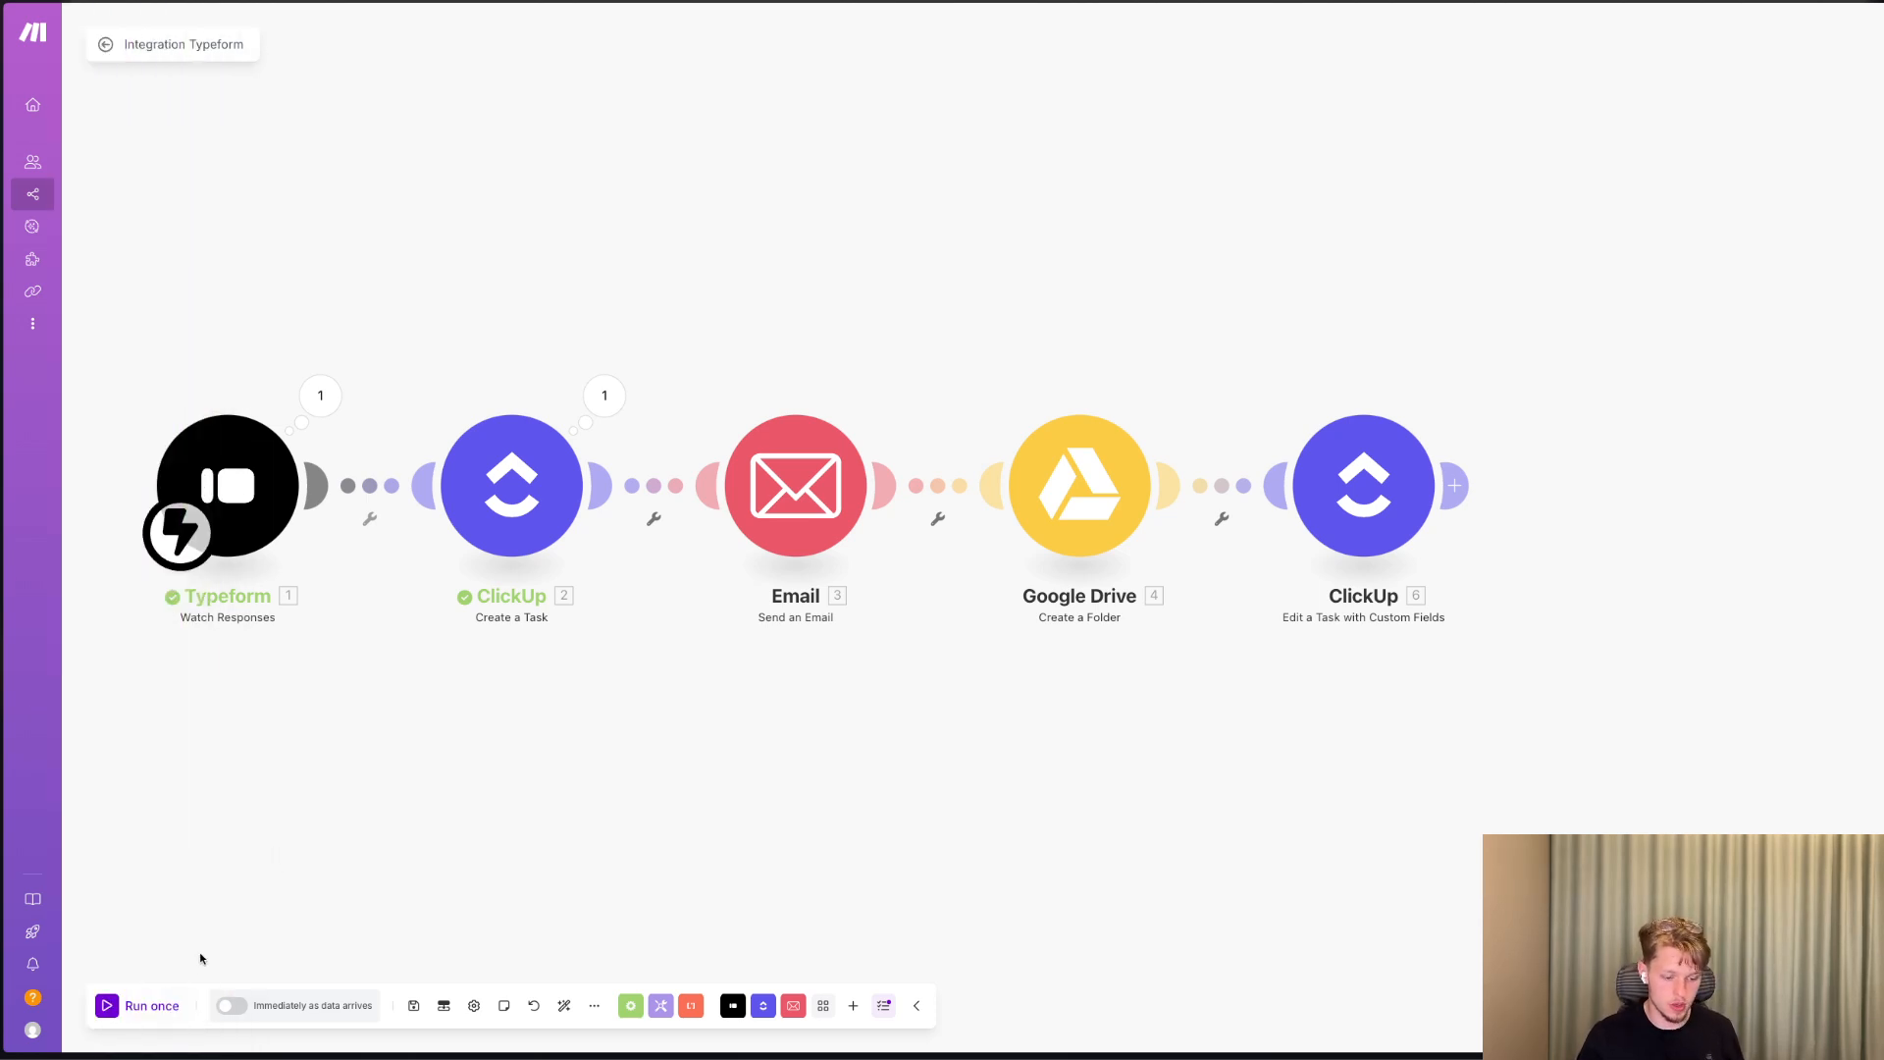
pyautogui.click(152, 1006)
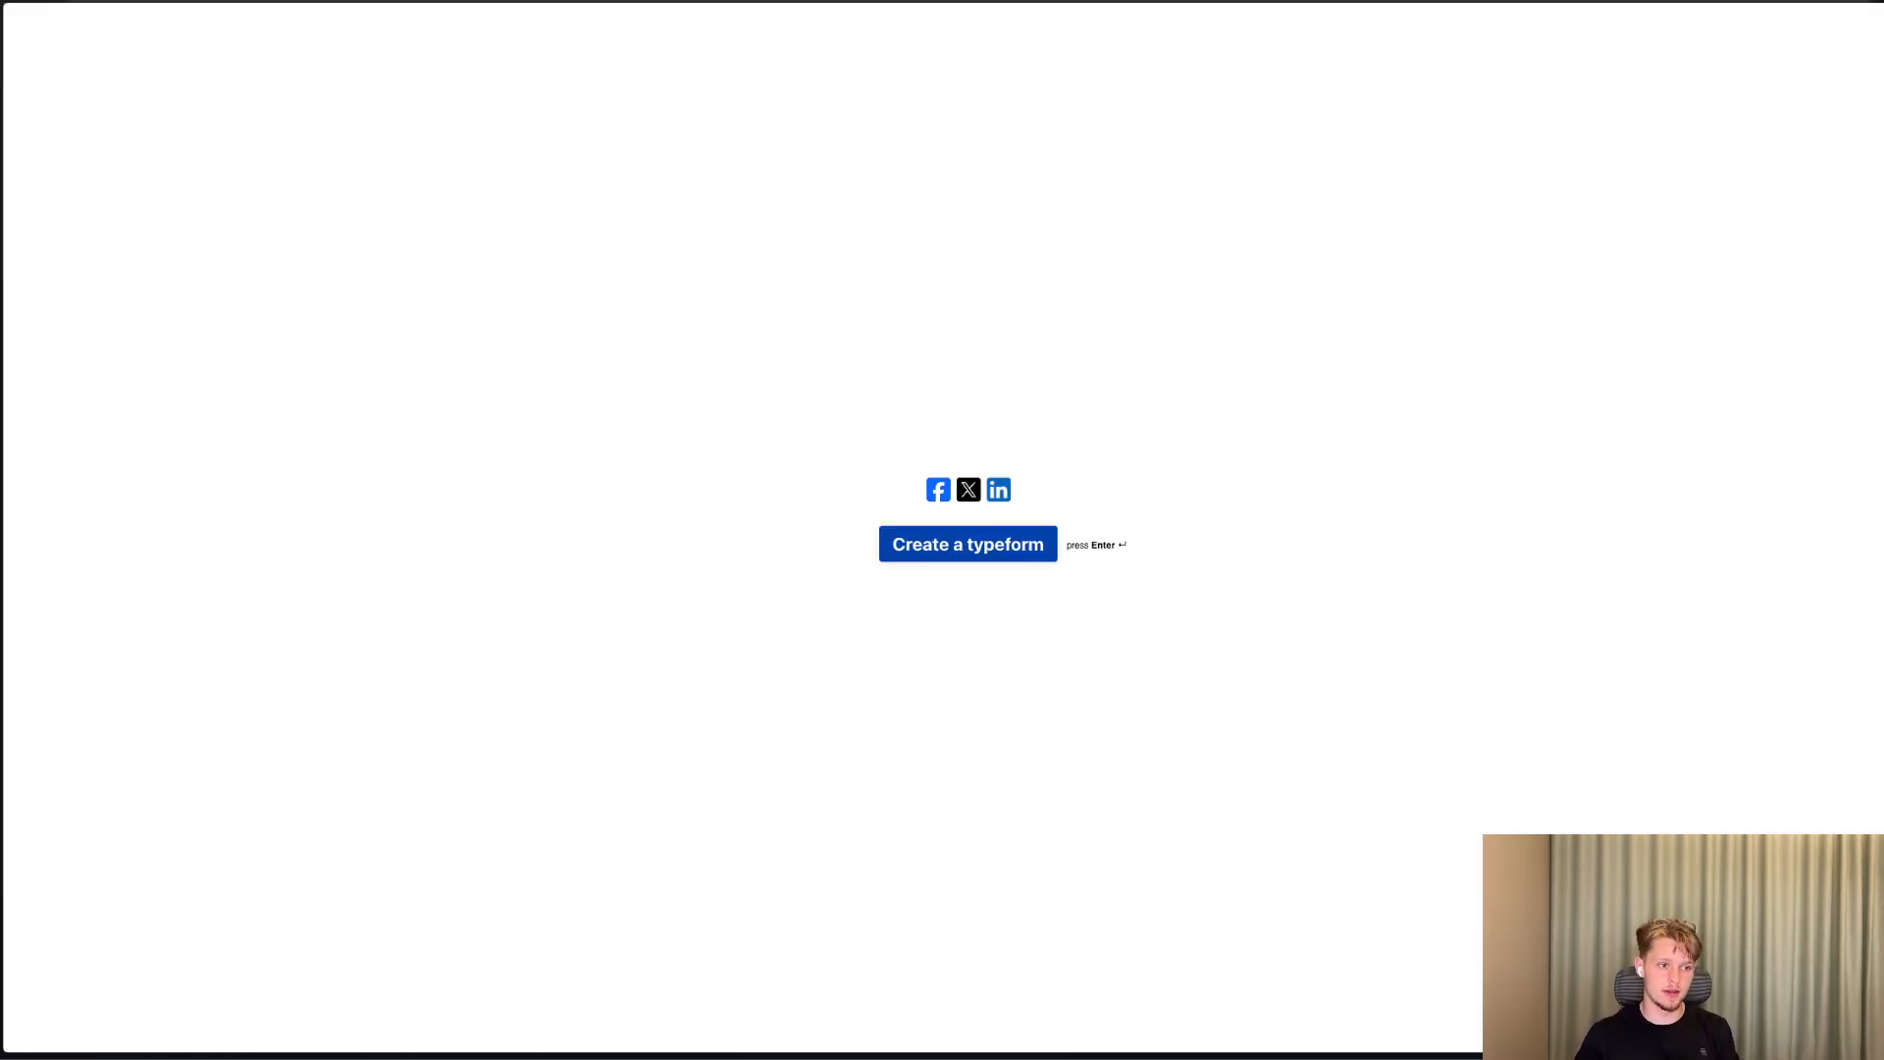
# Switch to the Typeform form, restart it with Choice 2, and fill in the contact's first and last name.
pyautogui.press('super+r')
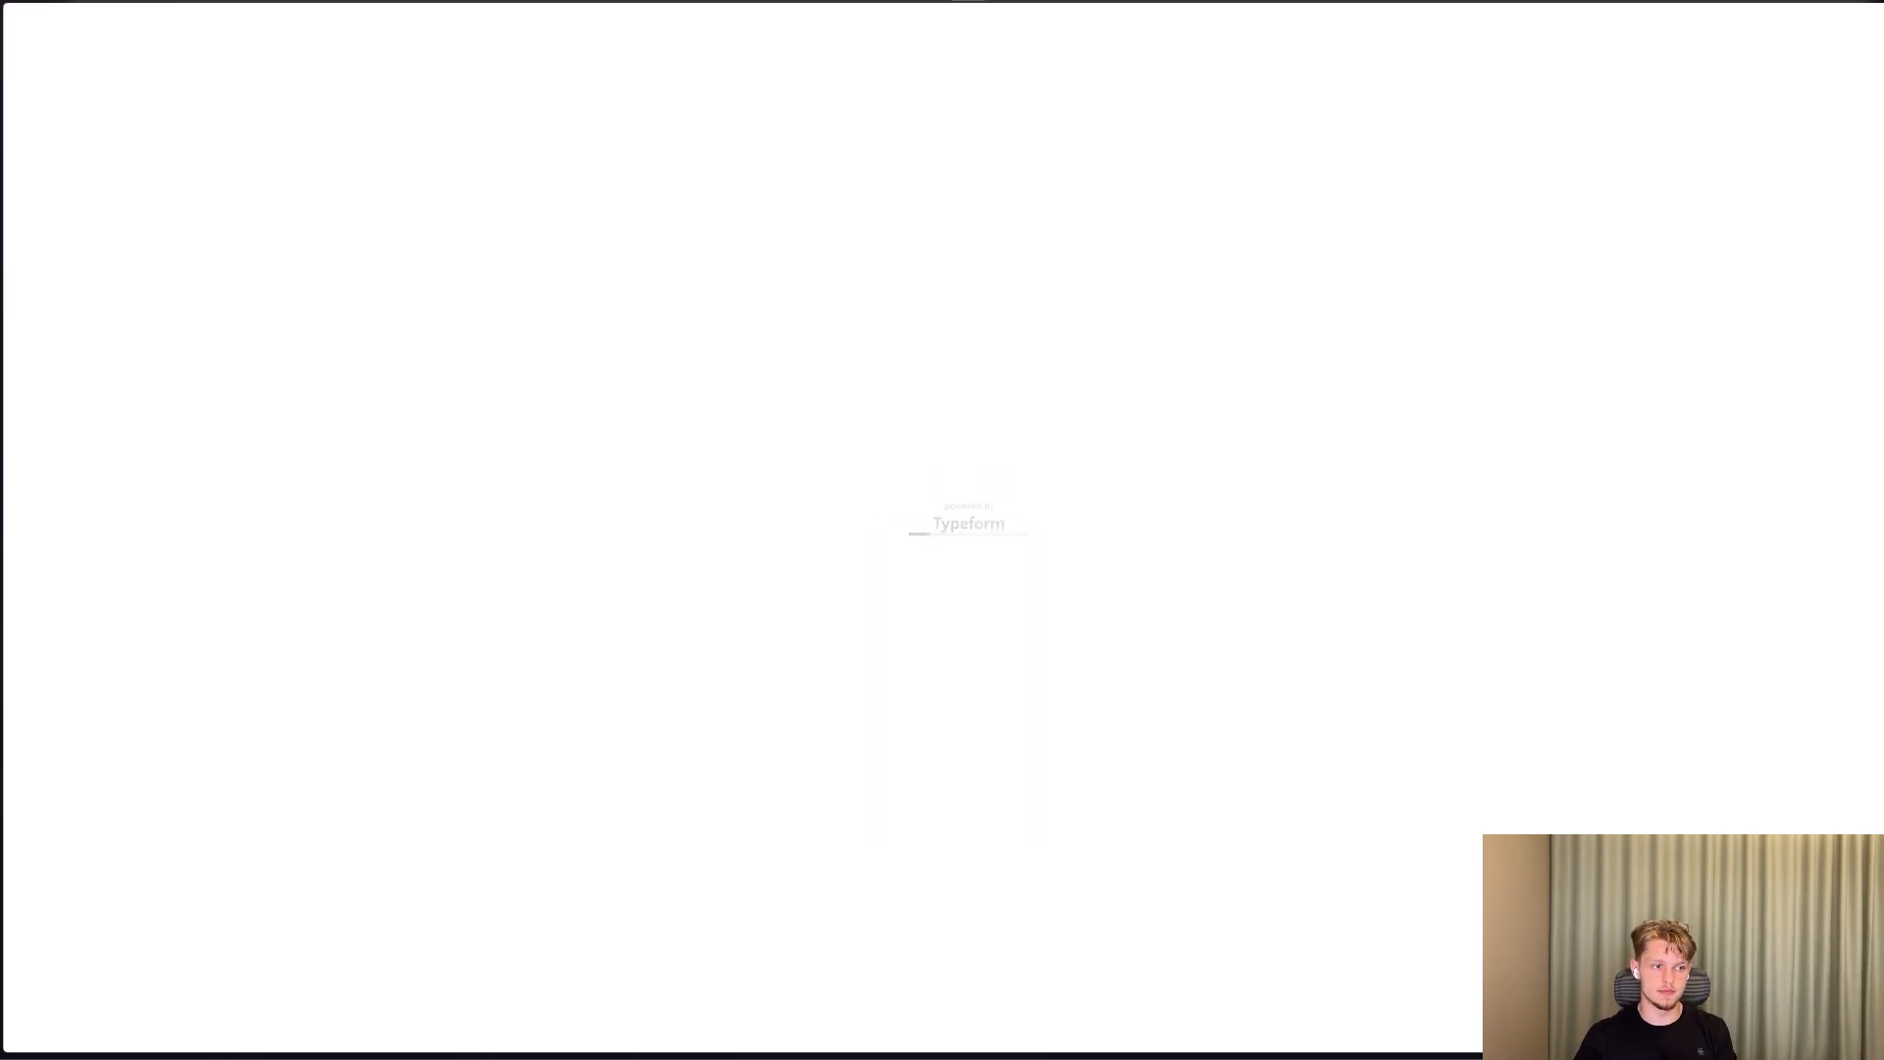
pyautogui.click(775, 526)
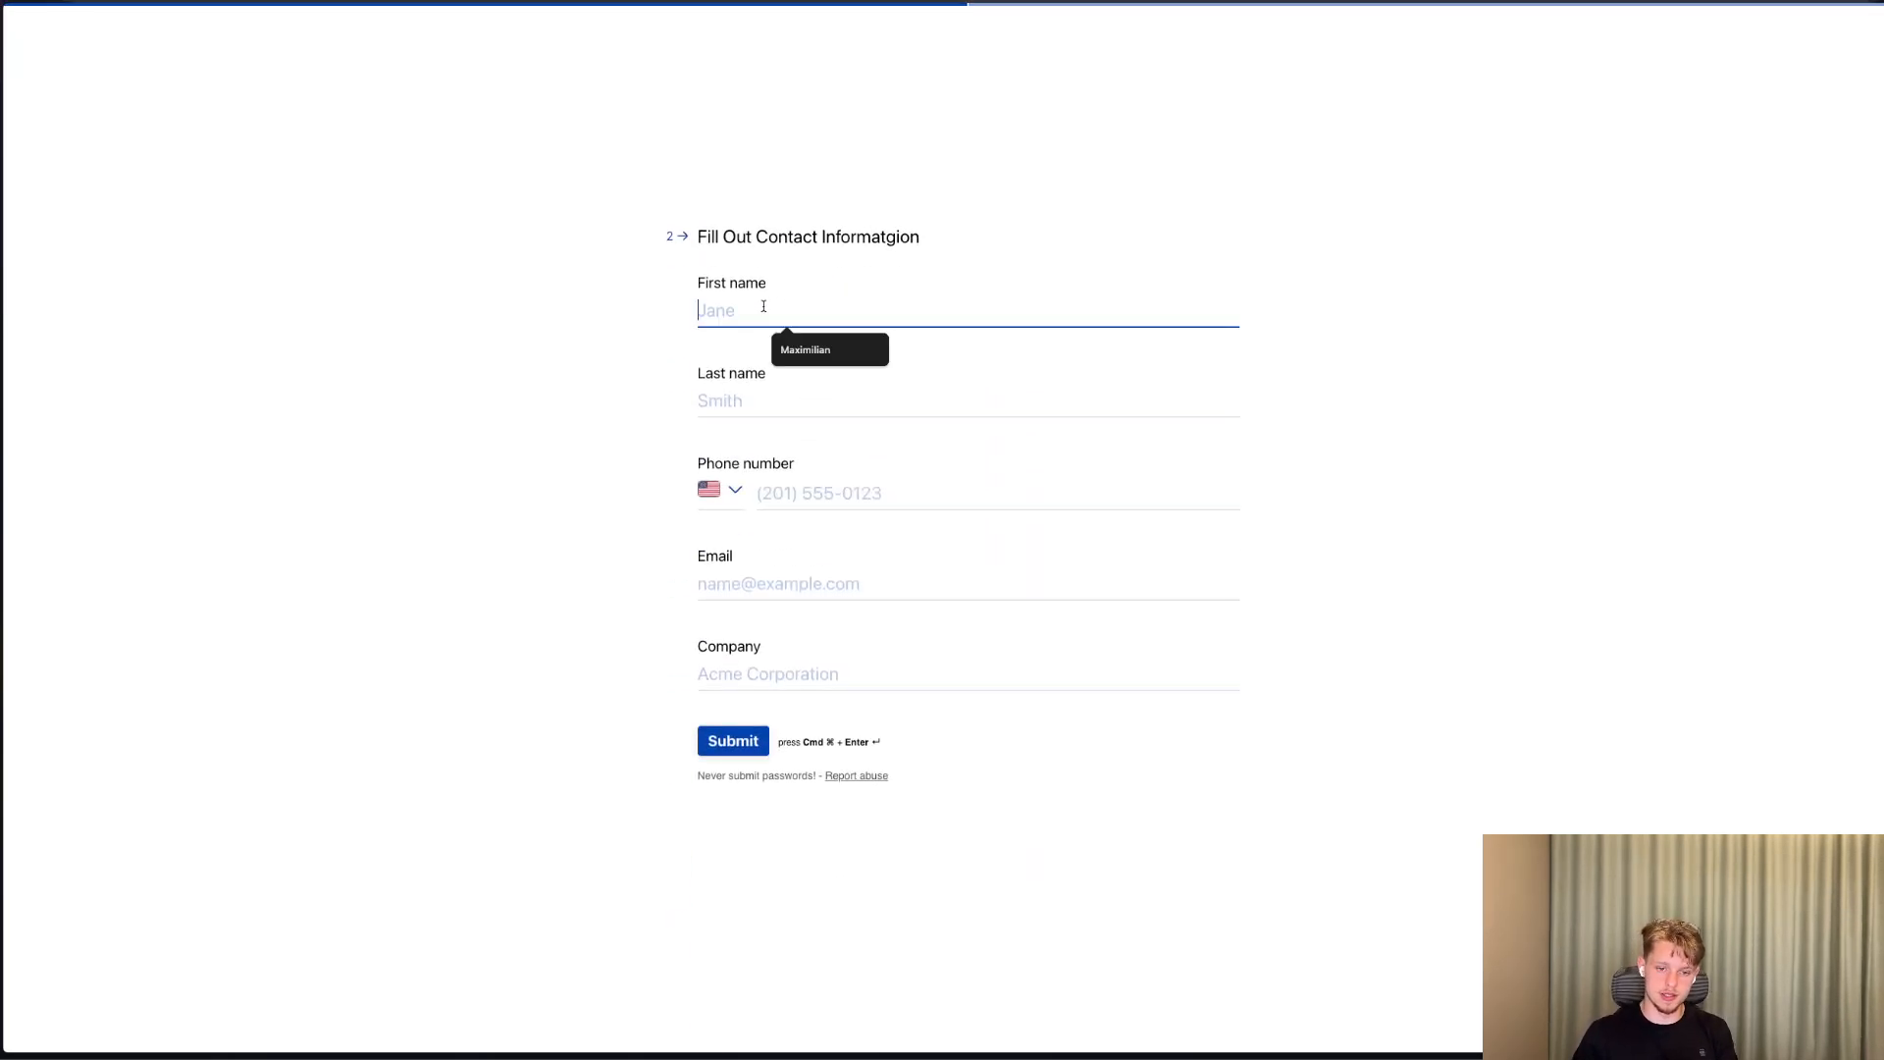
pyautogui.click(815, 350)
pyautogui.click(793, 442)
# Fill in the contact's phone number with a Swedish country code, e-mail and company Well Designed, and submit the form.
pyautogui.click(784, 491)
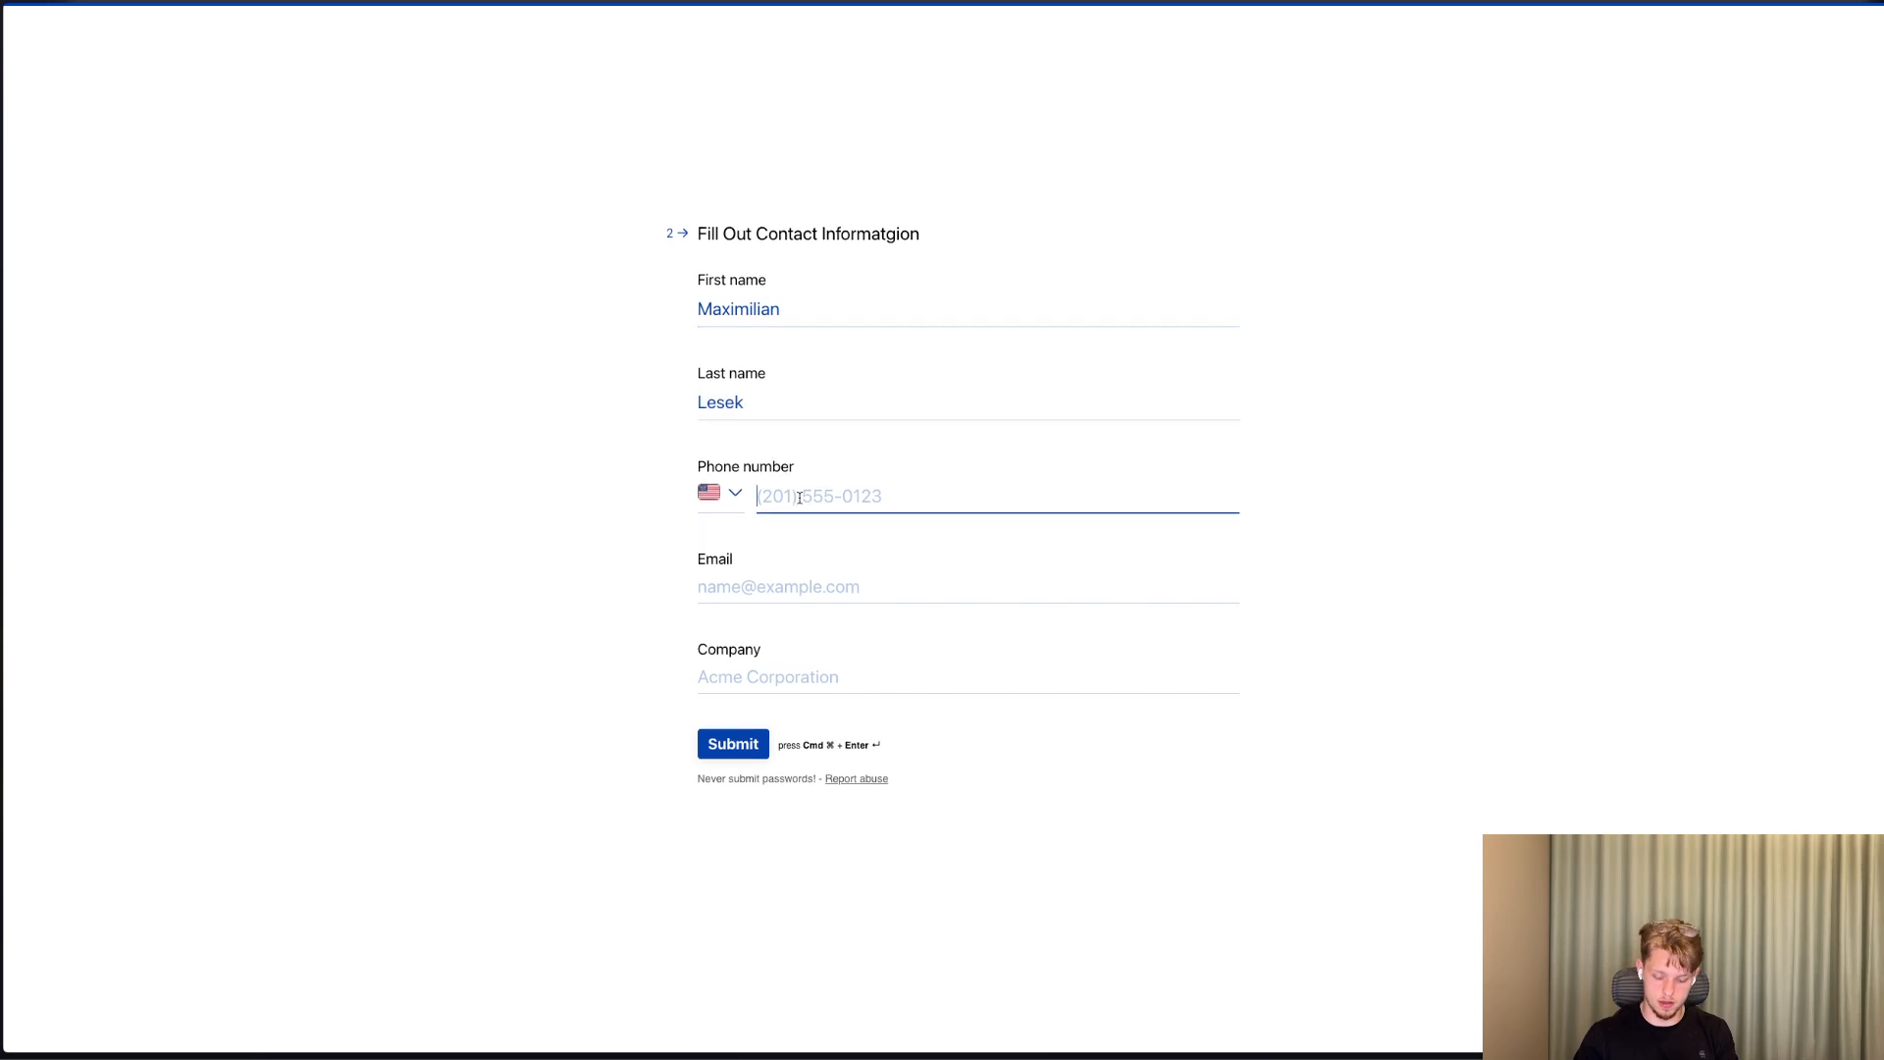
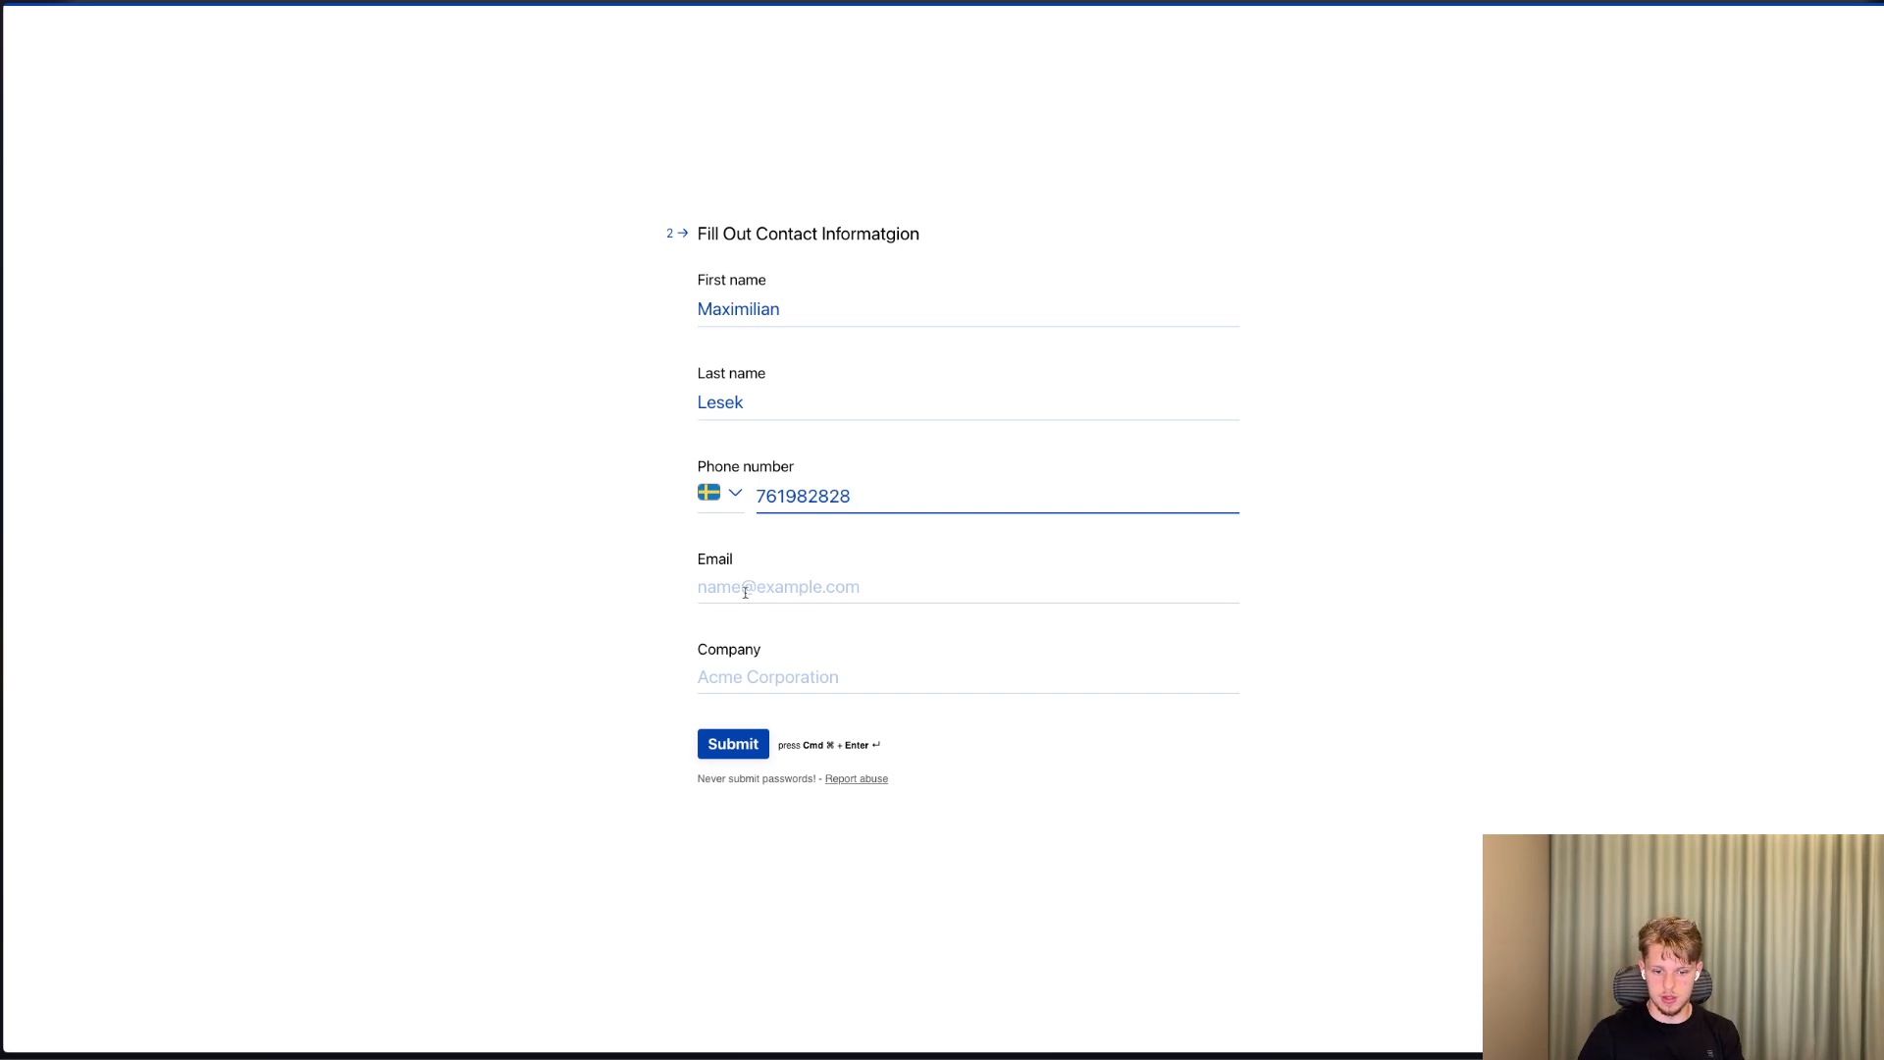
pyautogui.click(745, 589)
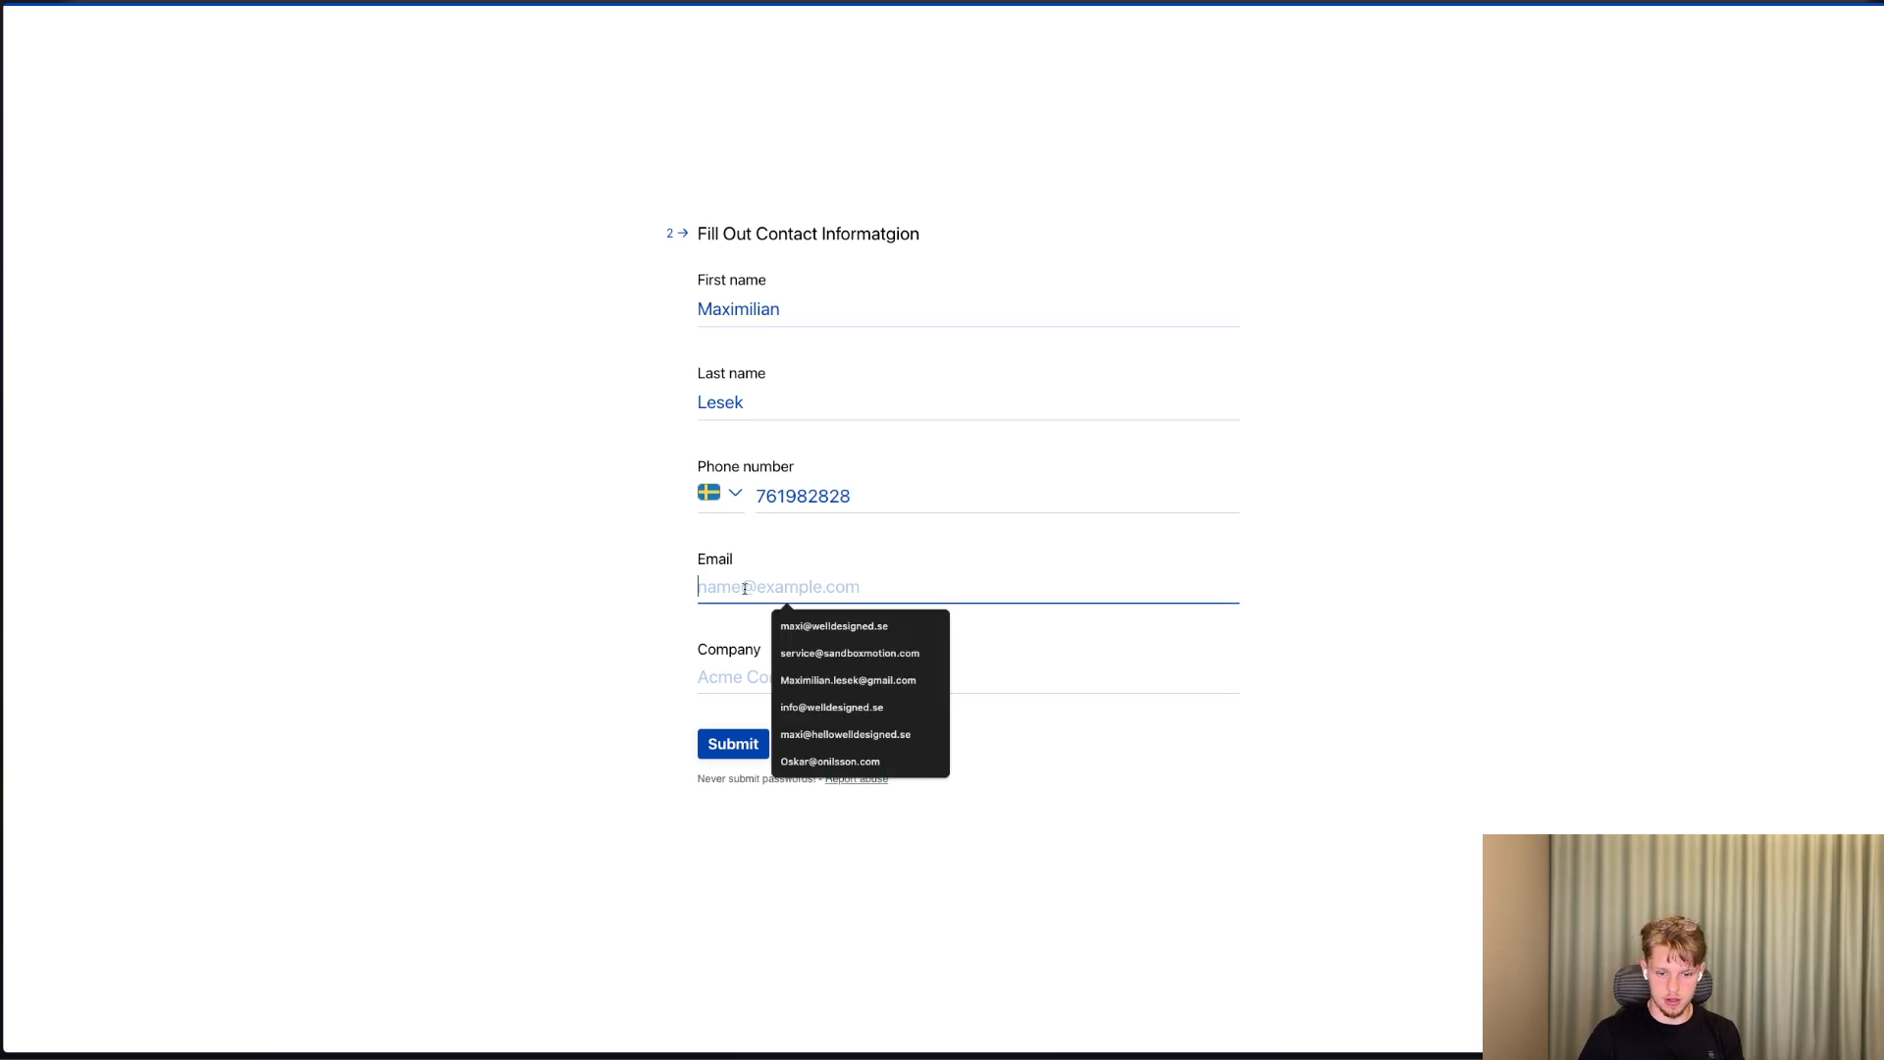
pyautogui.click(837, 627)
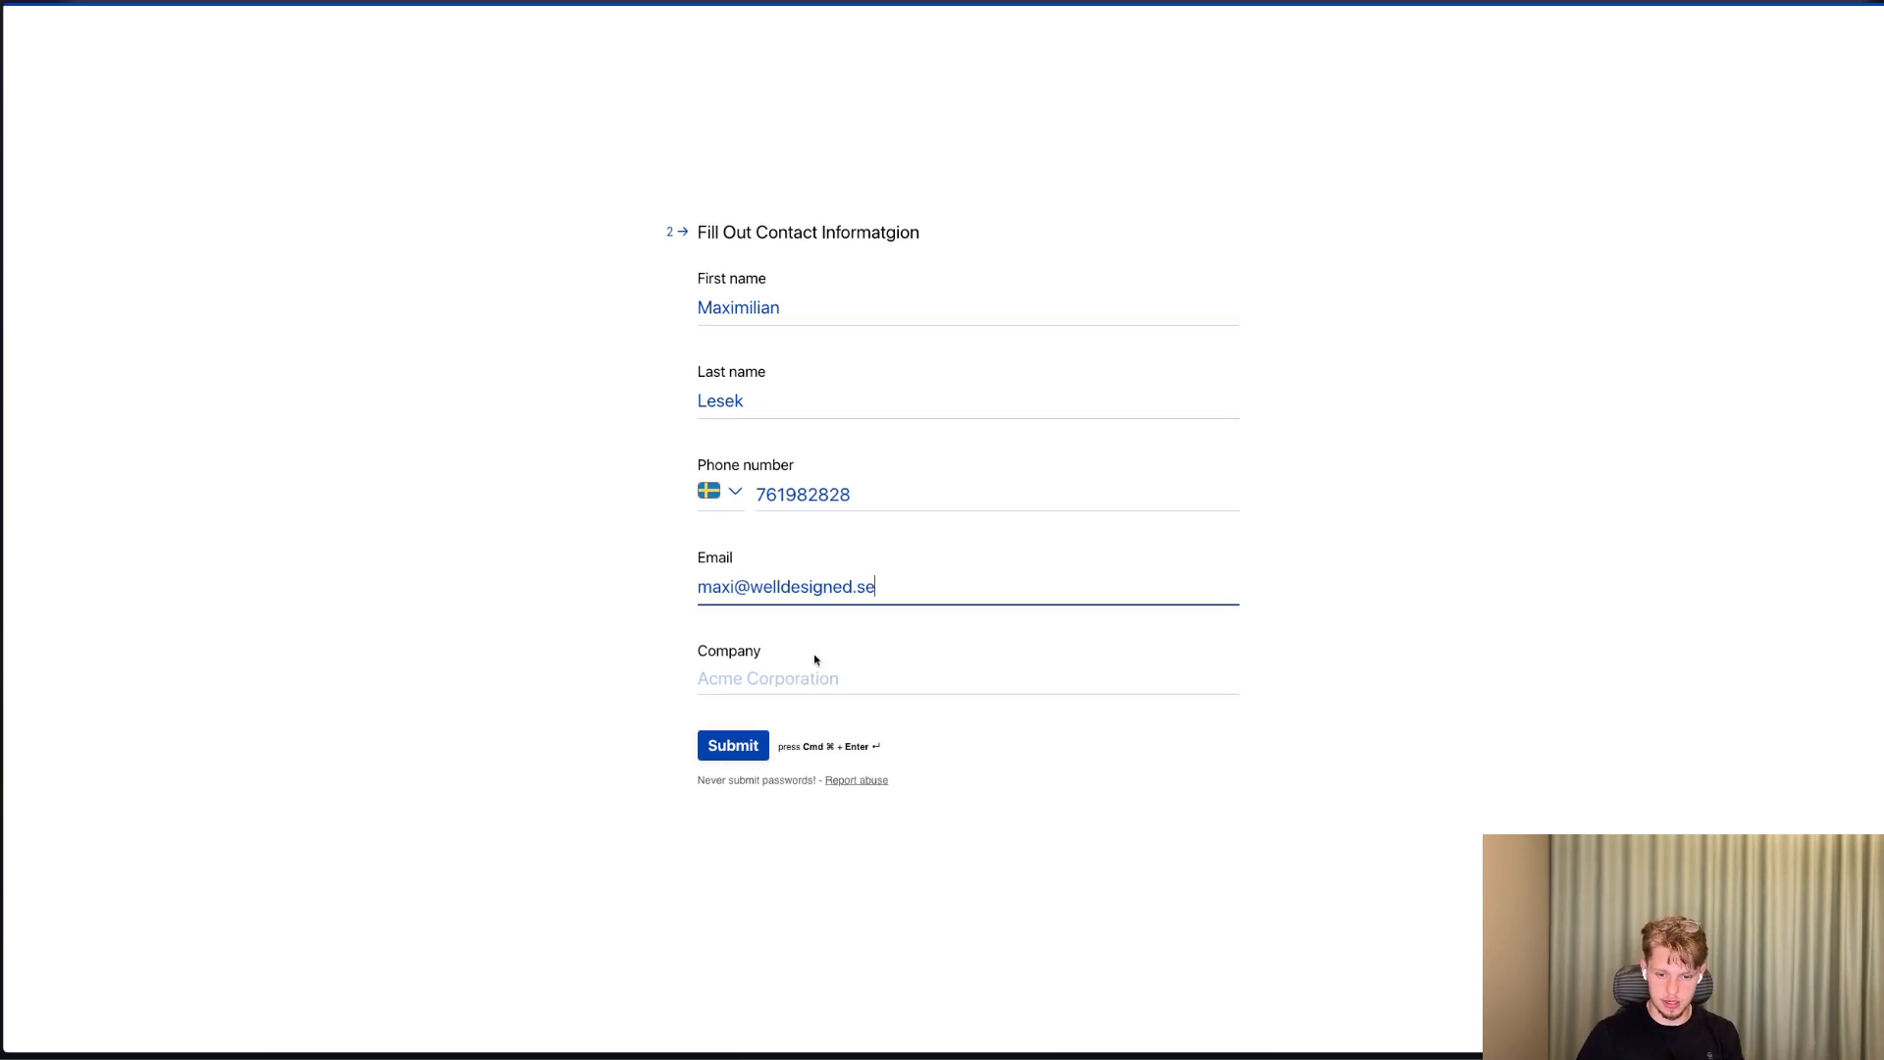
pyautogui.click(770, 677)
pyautogui.click(837, 719)
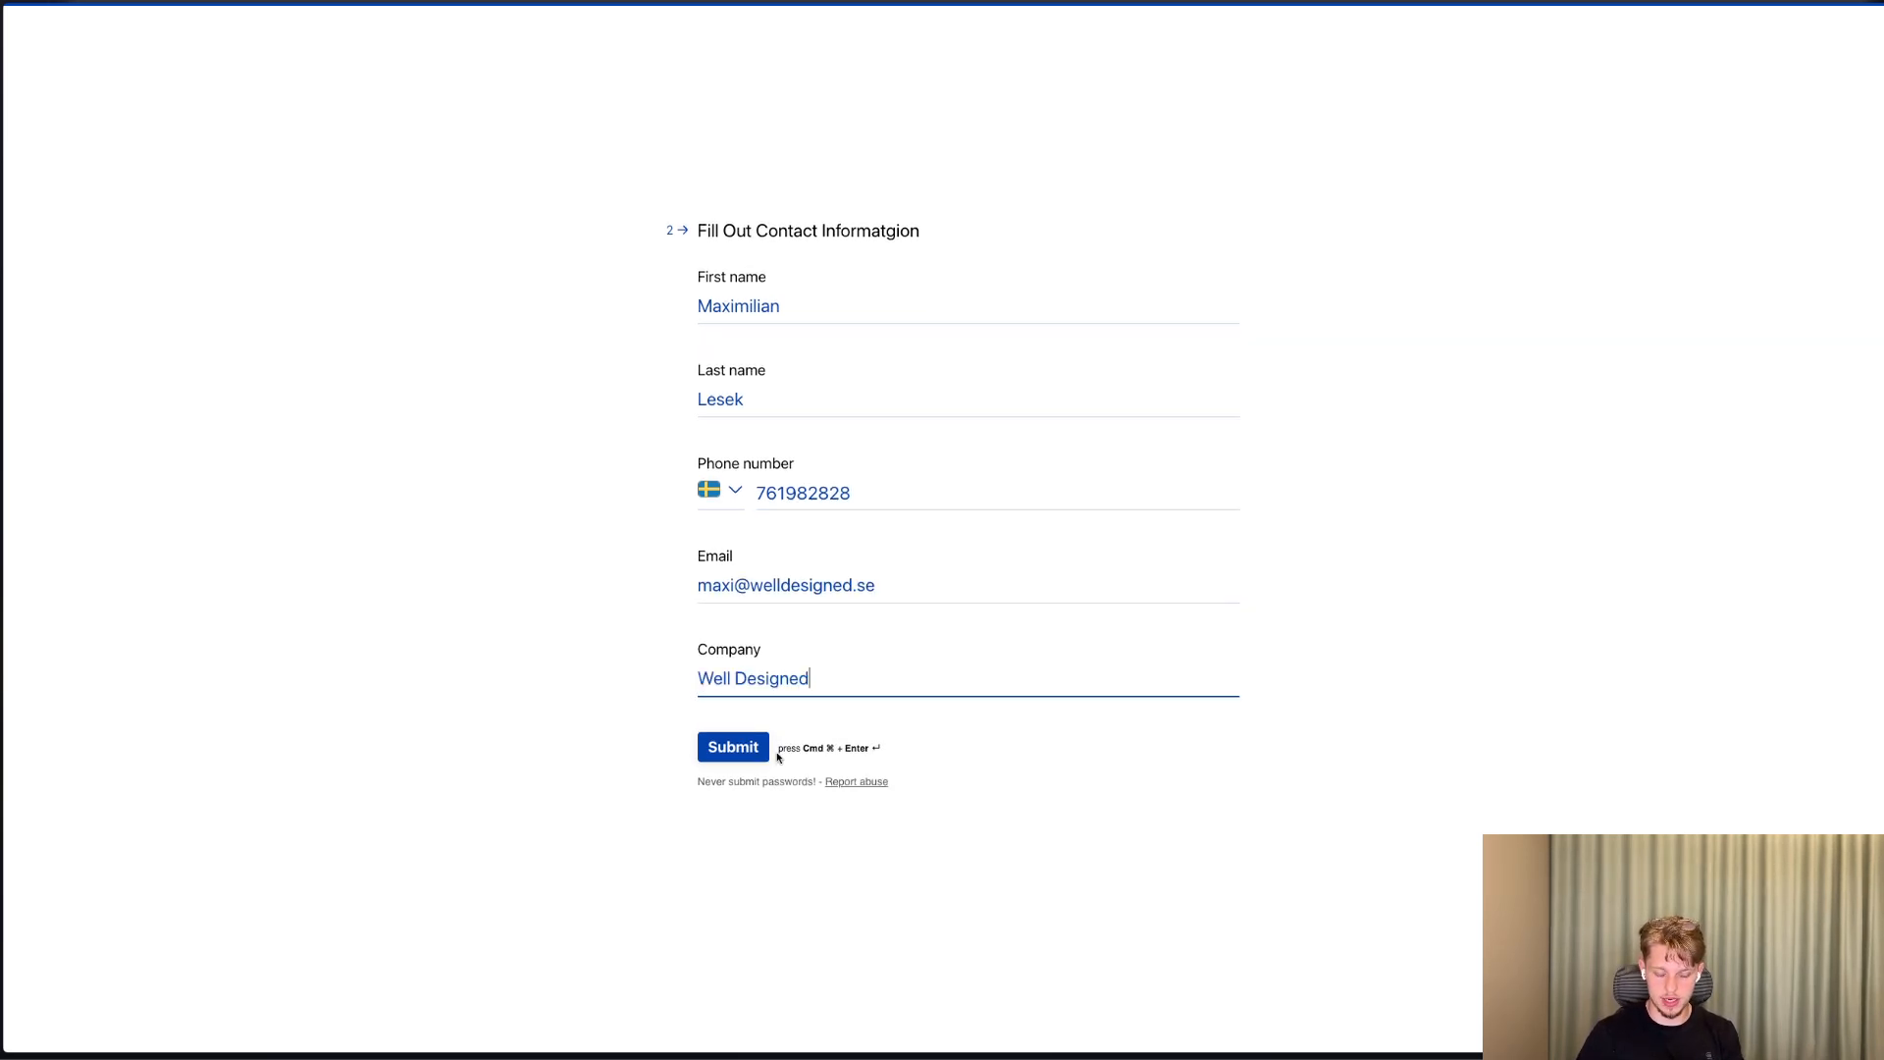
pyautogui.click(731, 745)
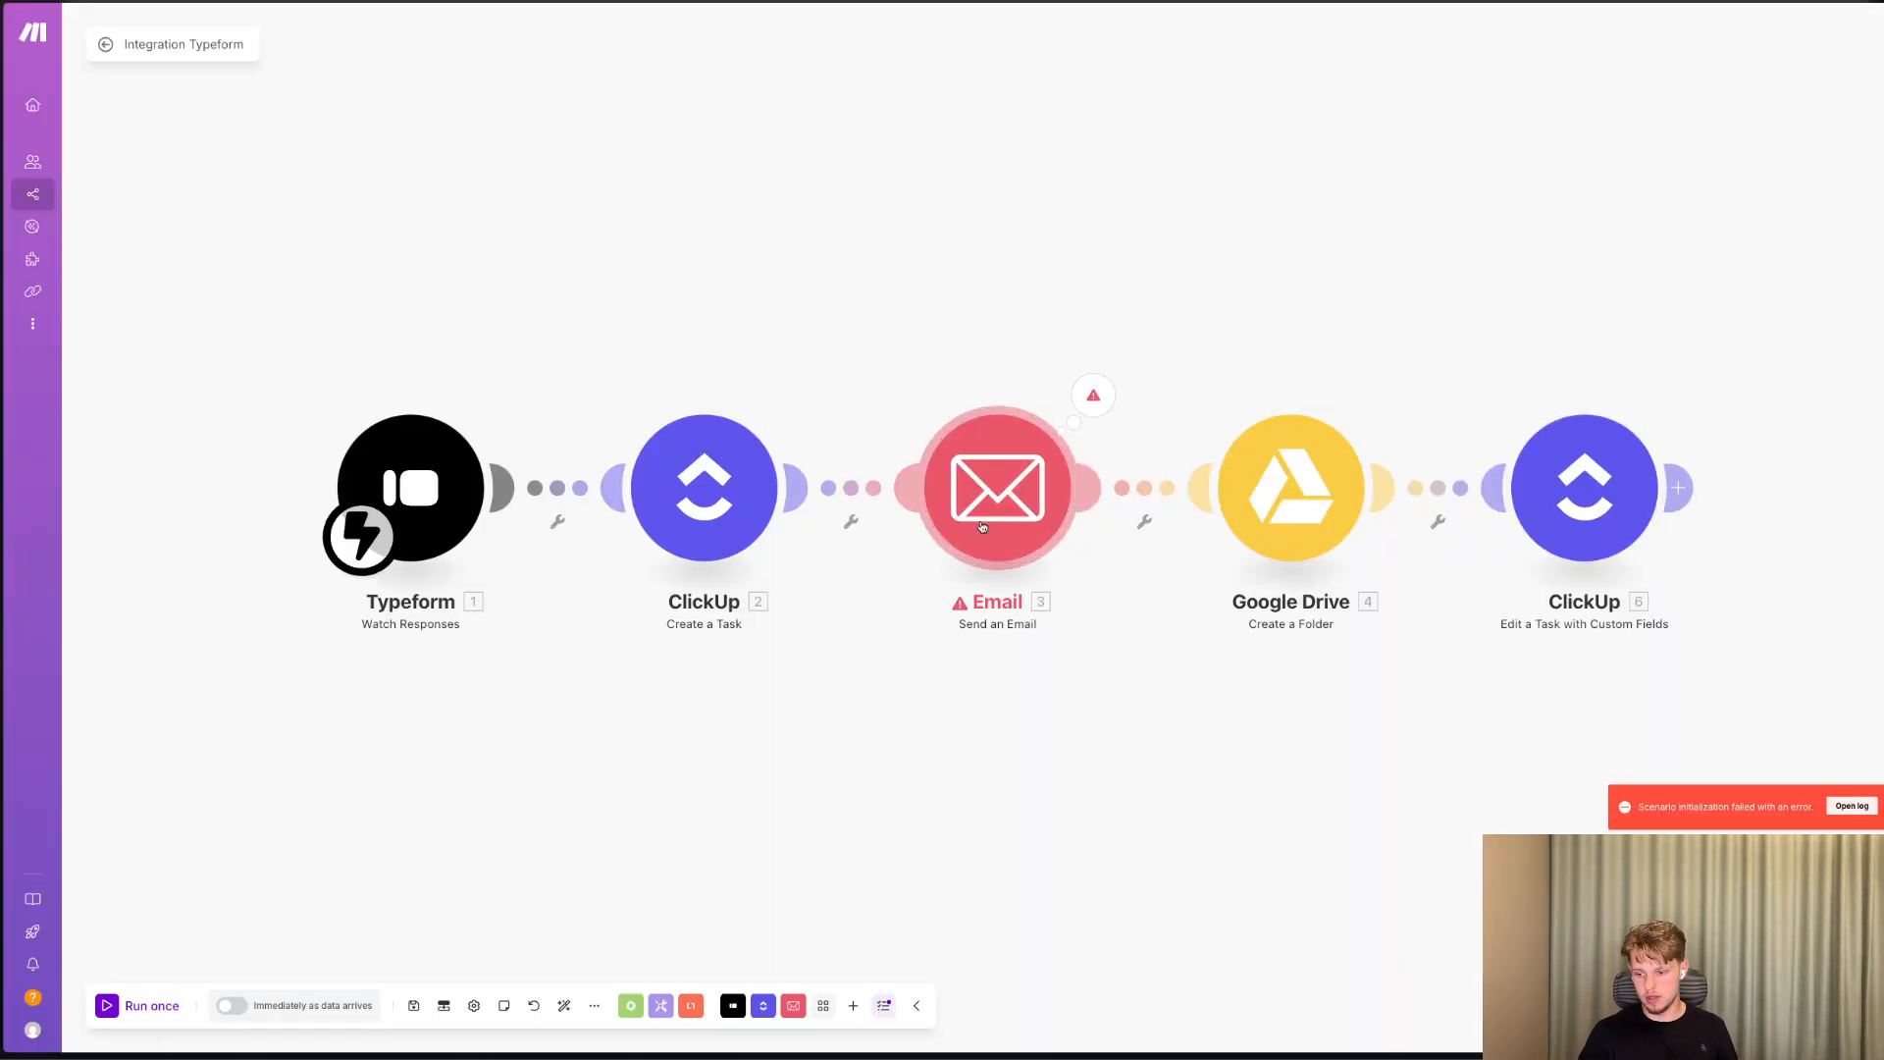
# Check the Email module's connection setting and open the error details of its last run in Make.
pyautogui.click(993, 533)
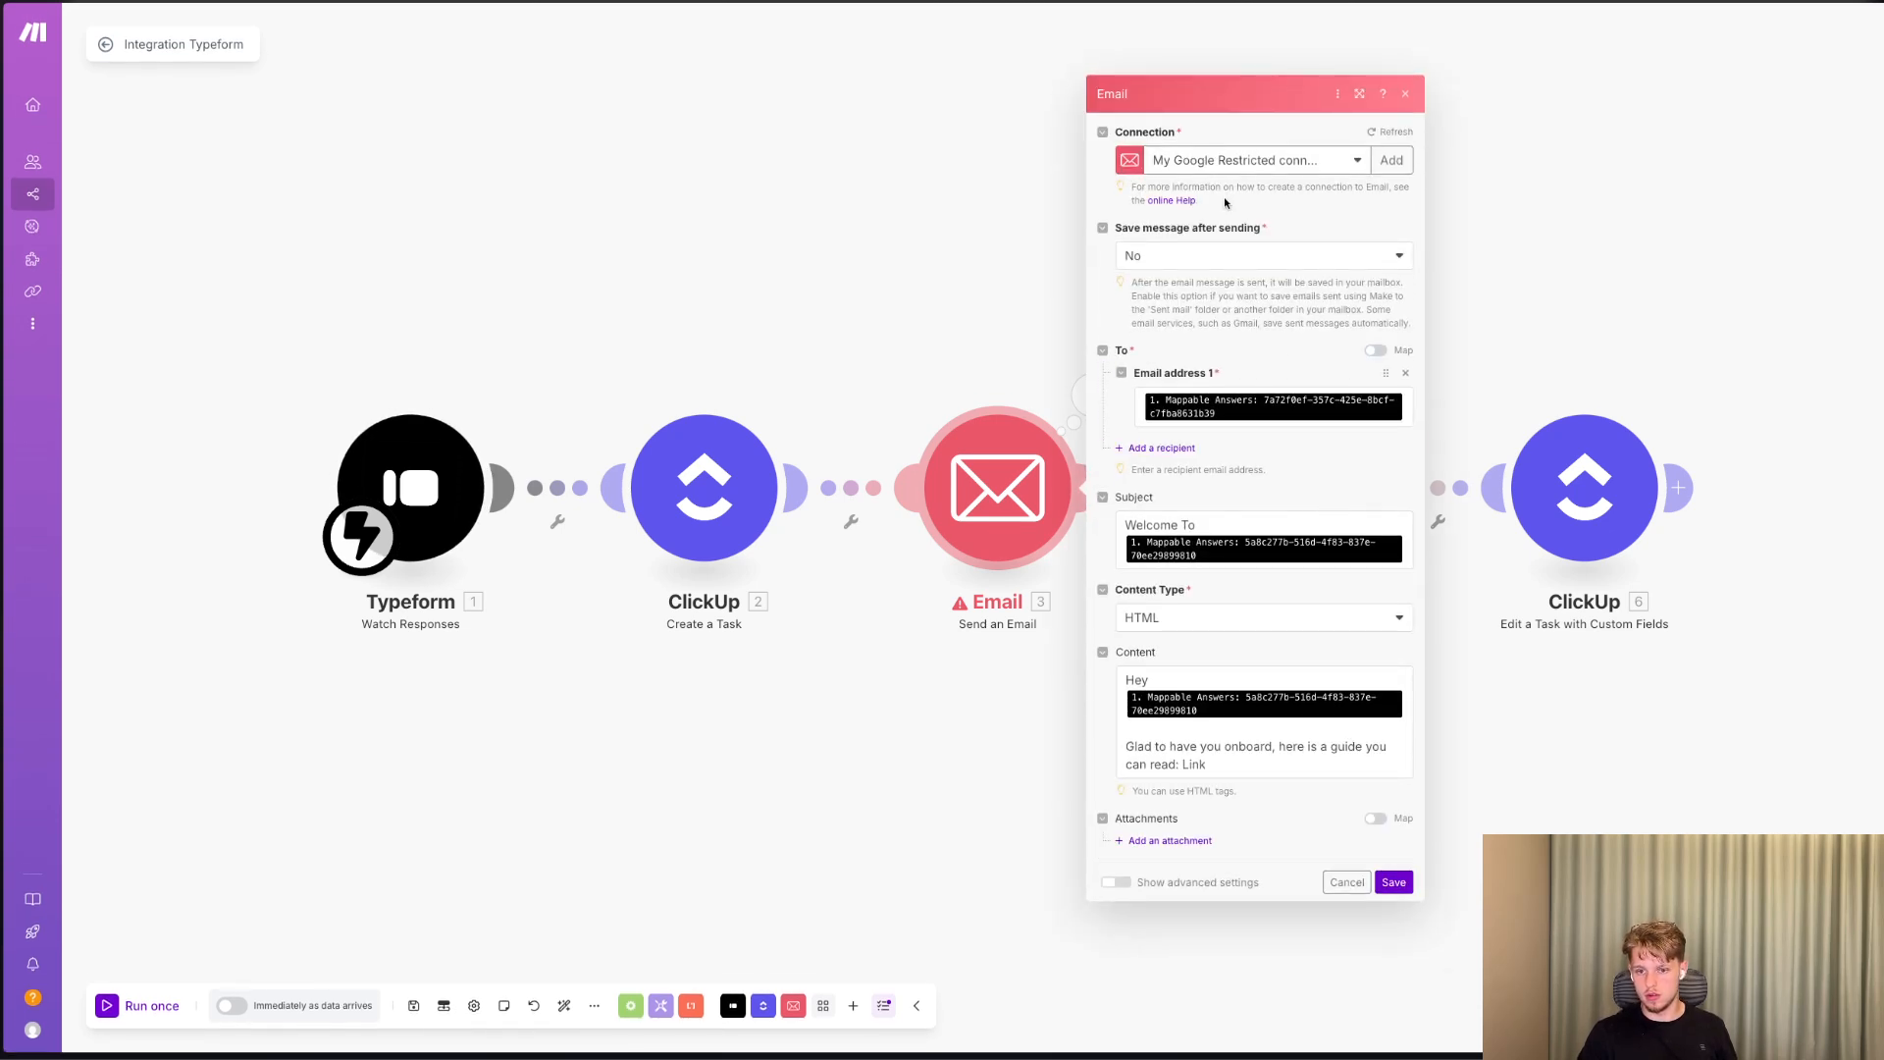
pyautogui.click(1219, 162)
pyautogui.click(1048, 382)
pyautogui.click(1093, 395)
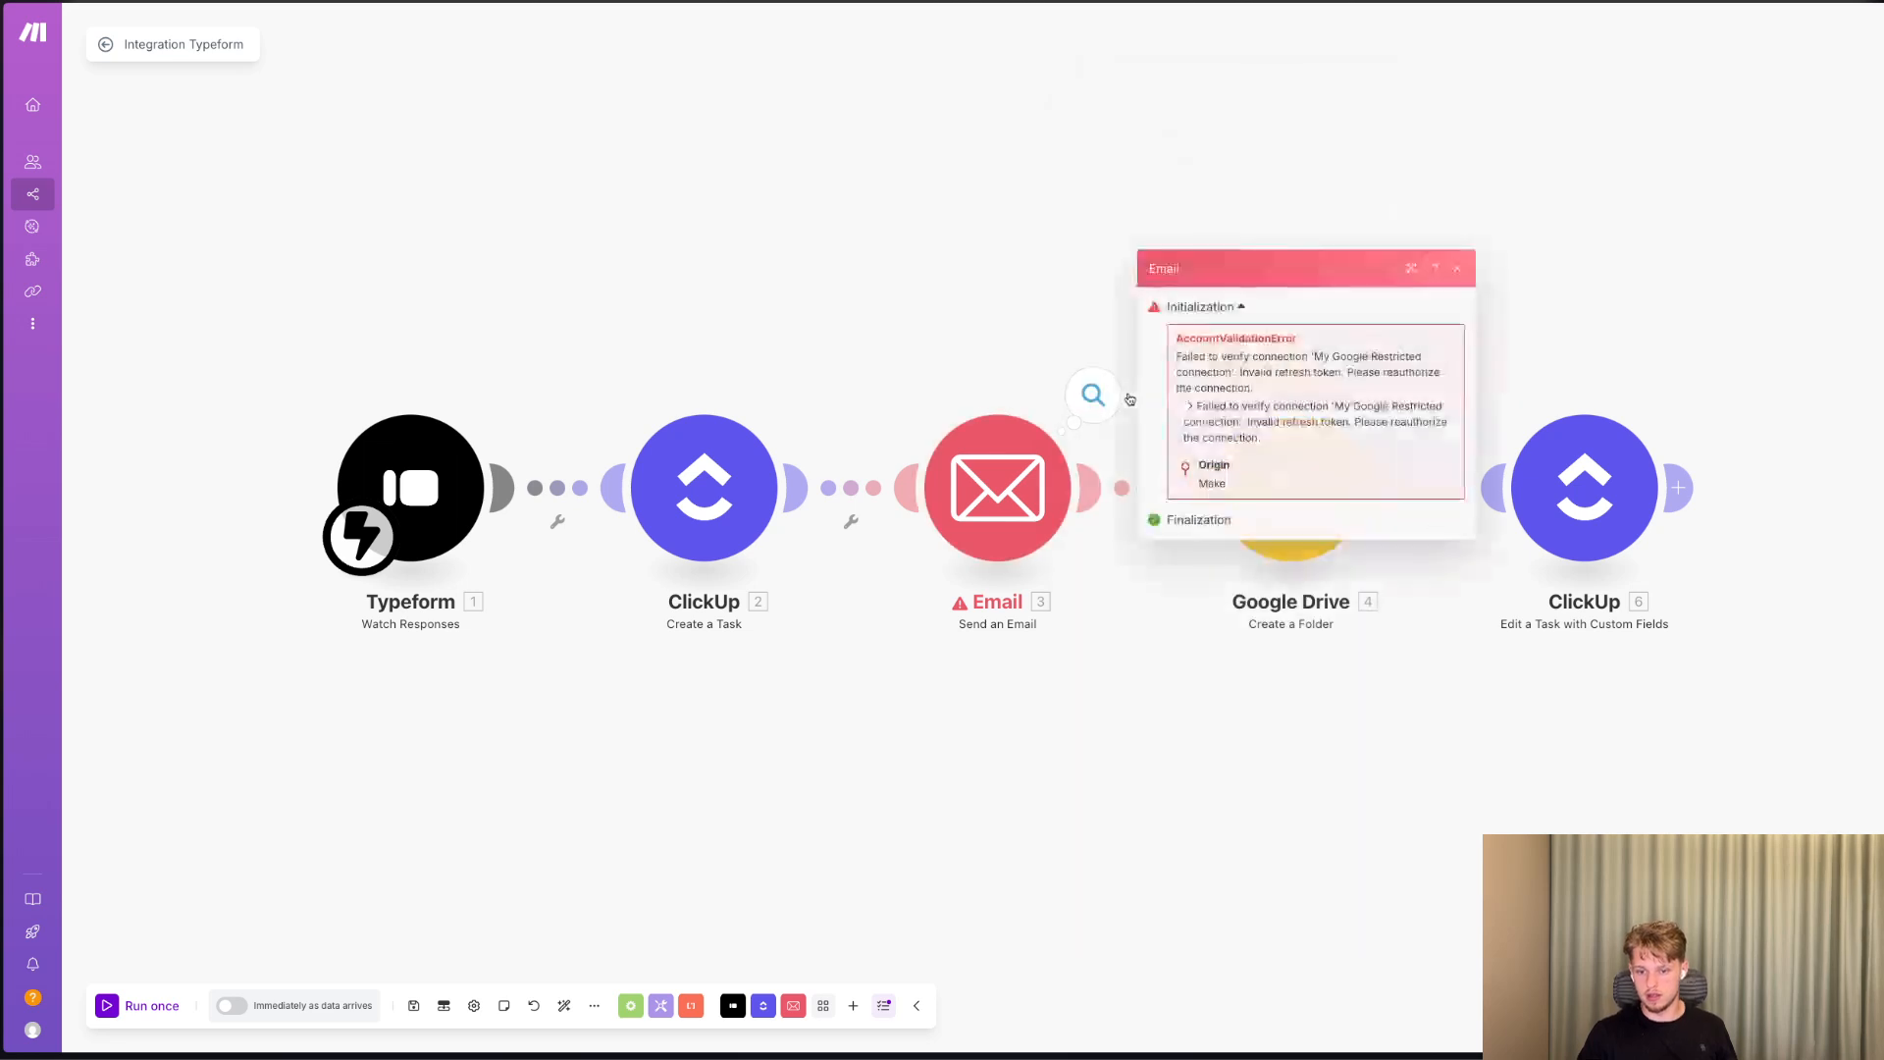
pyautogui.click(1013, 439)
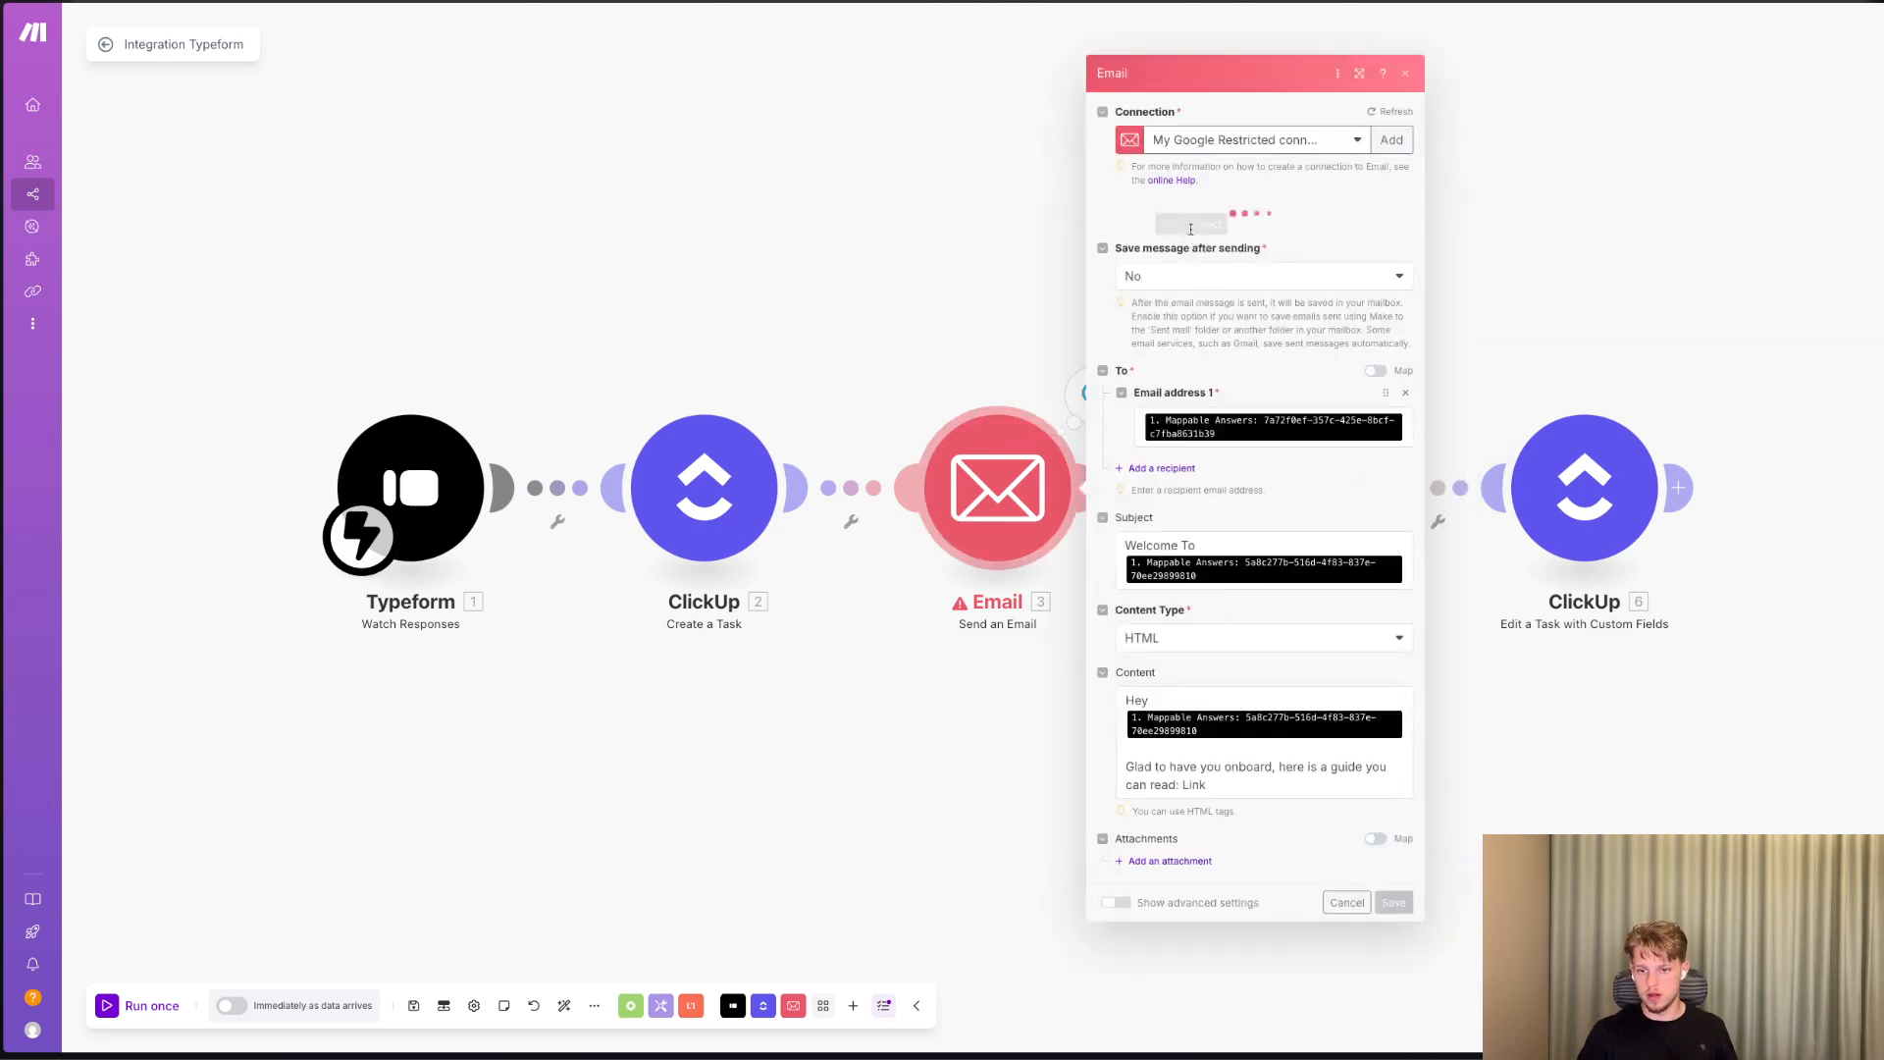
pyautogui.click(1194, 166)
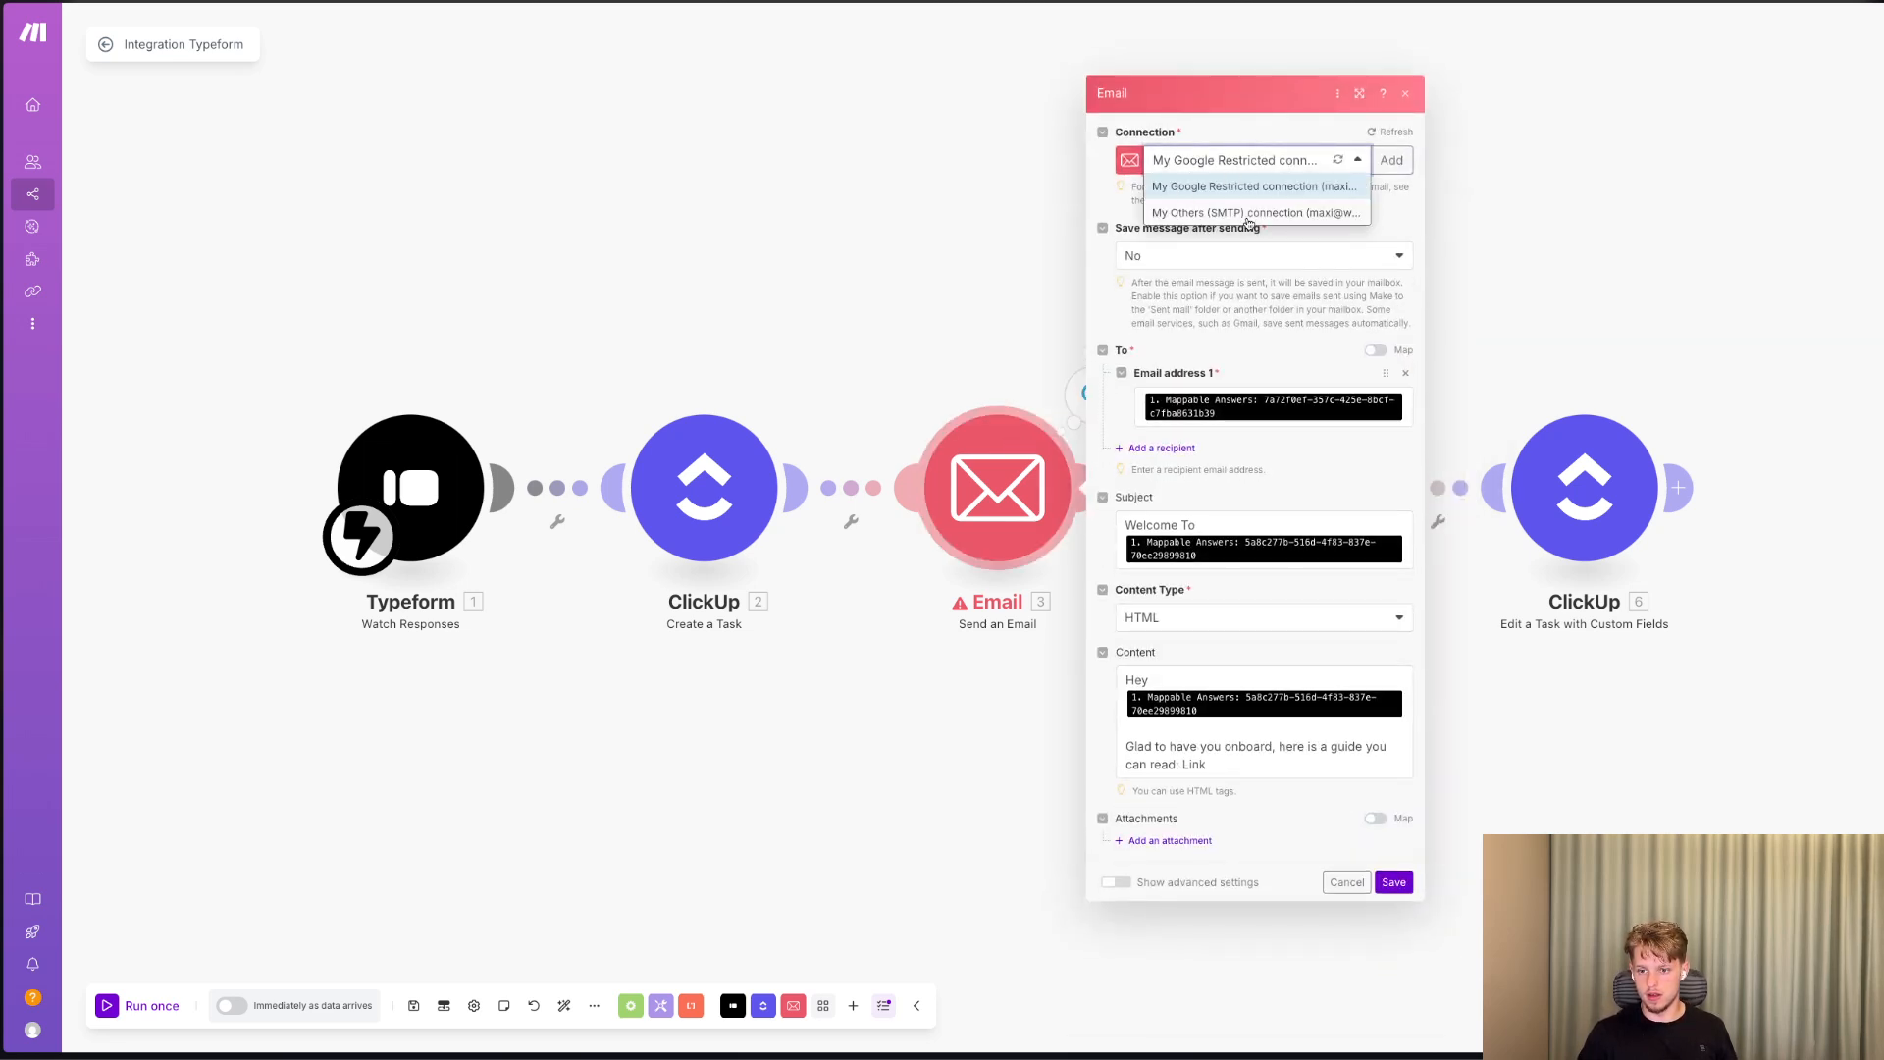
pyautogui.click(1392, 160)
pyautogui.click(1516, 167)
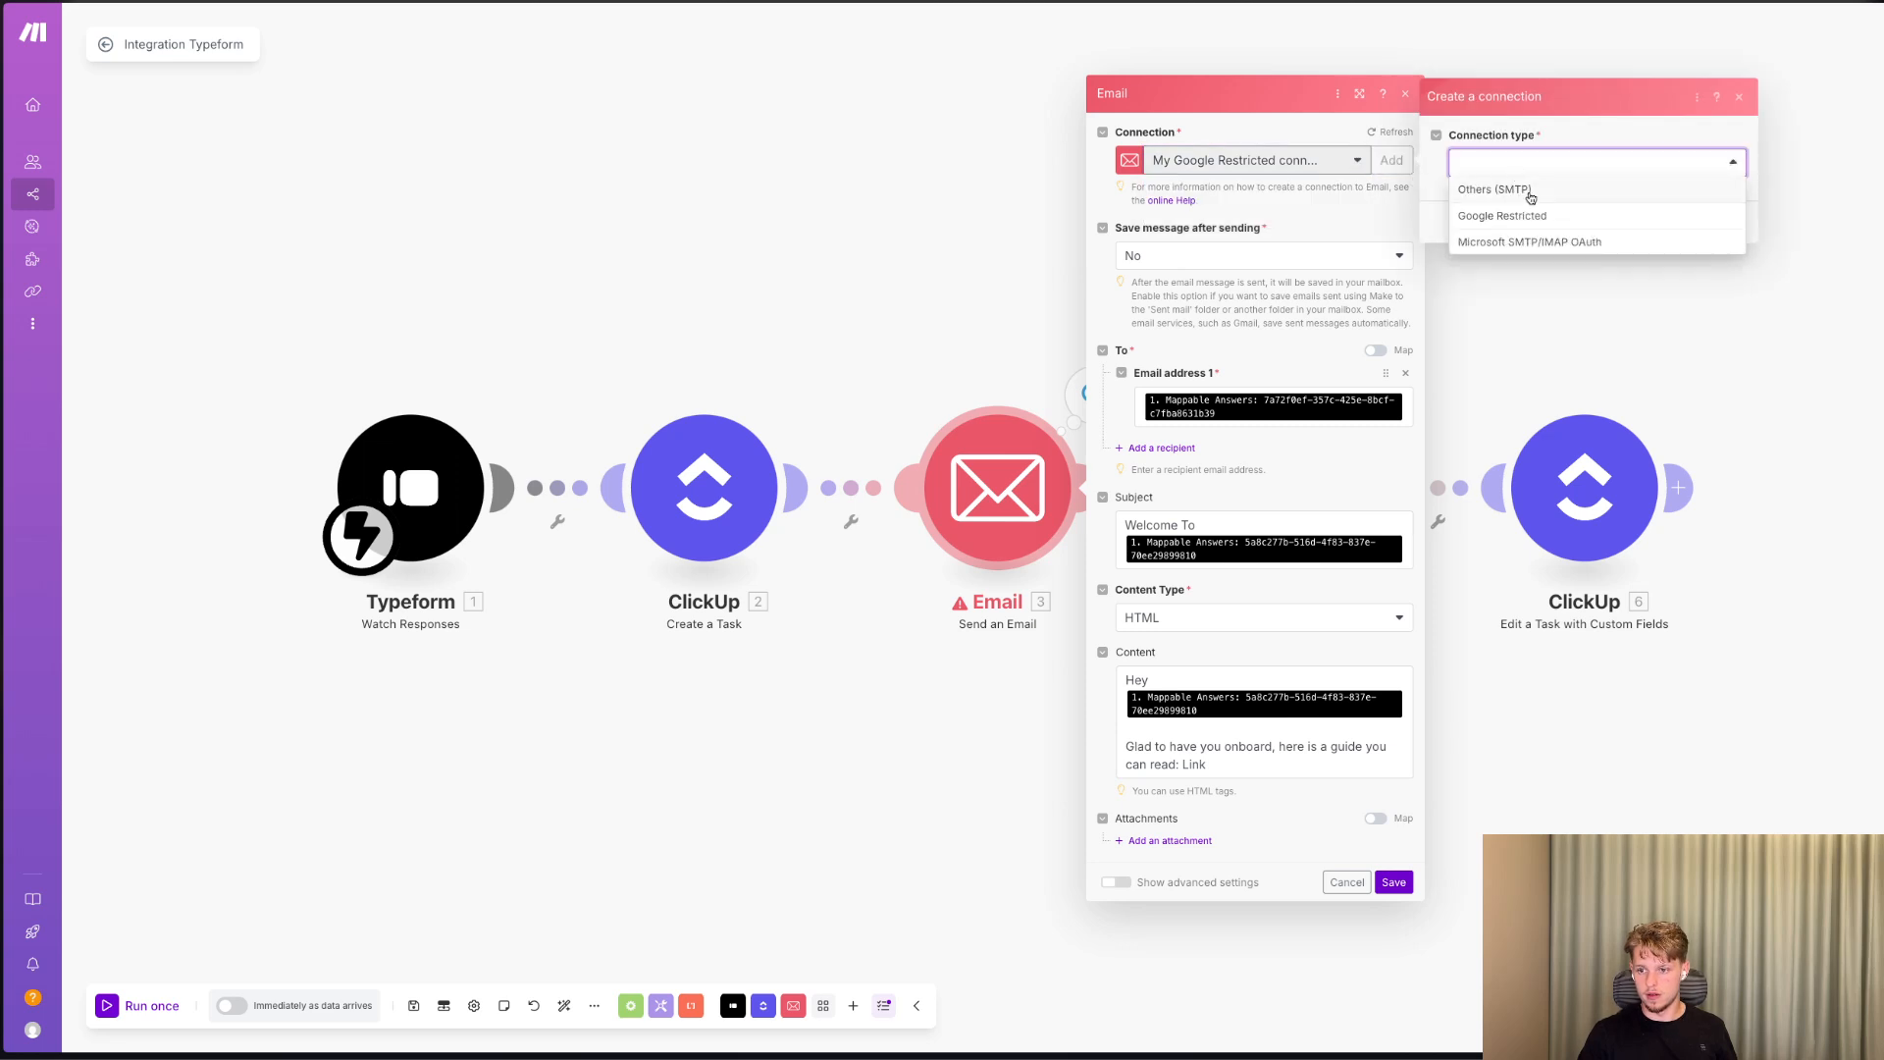
pyautogui.click(1531, 192)
pyautogui.click(1664, 230)
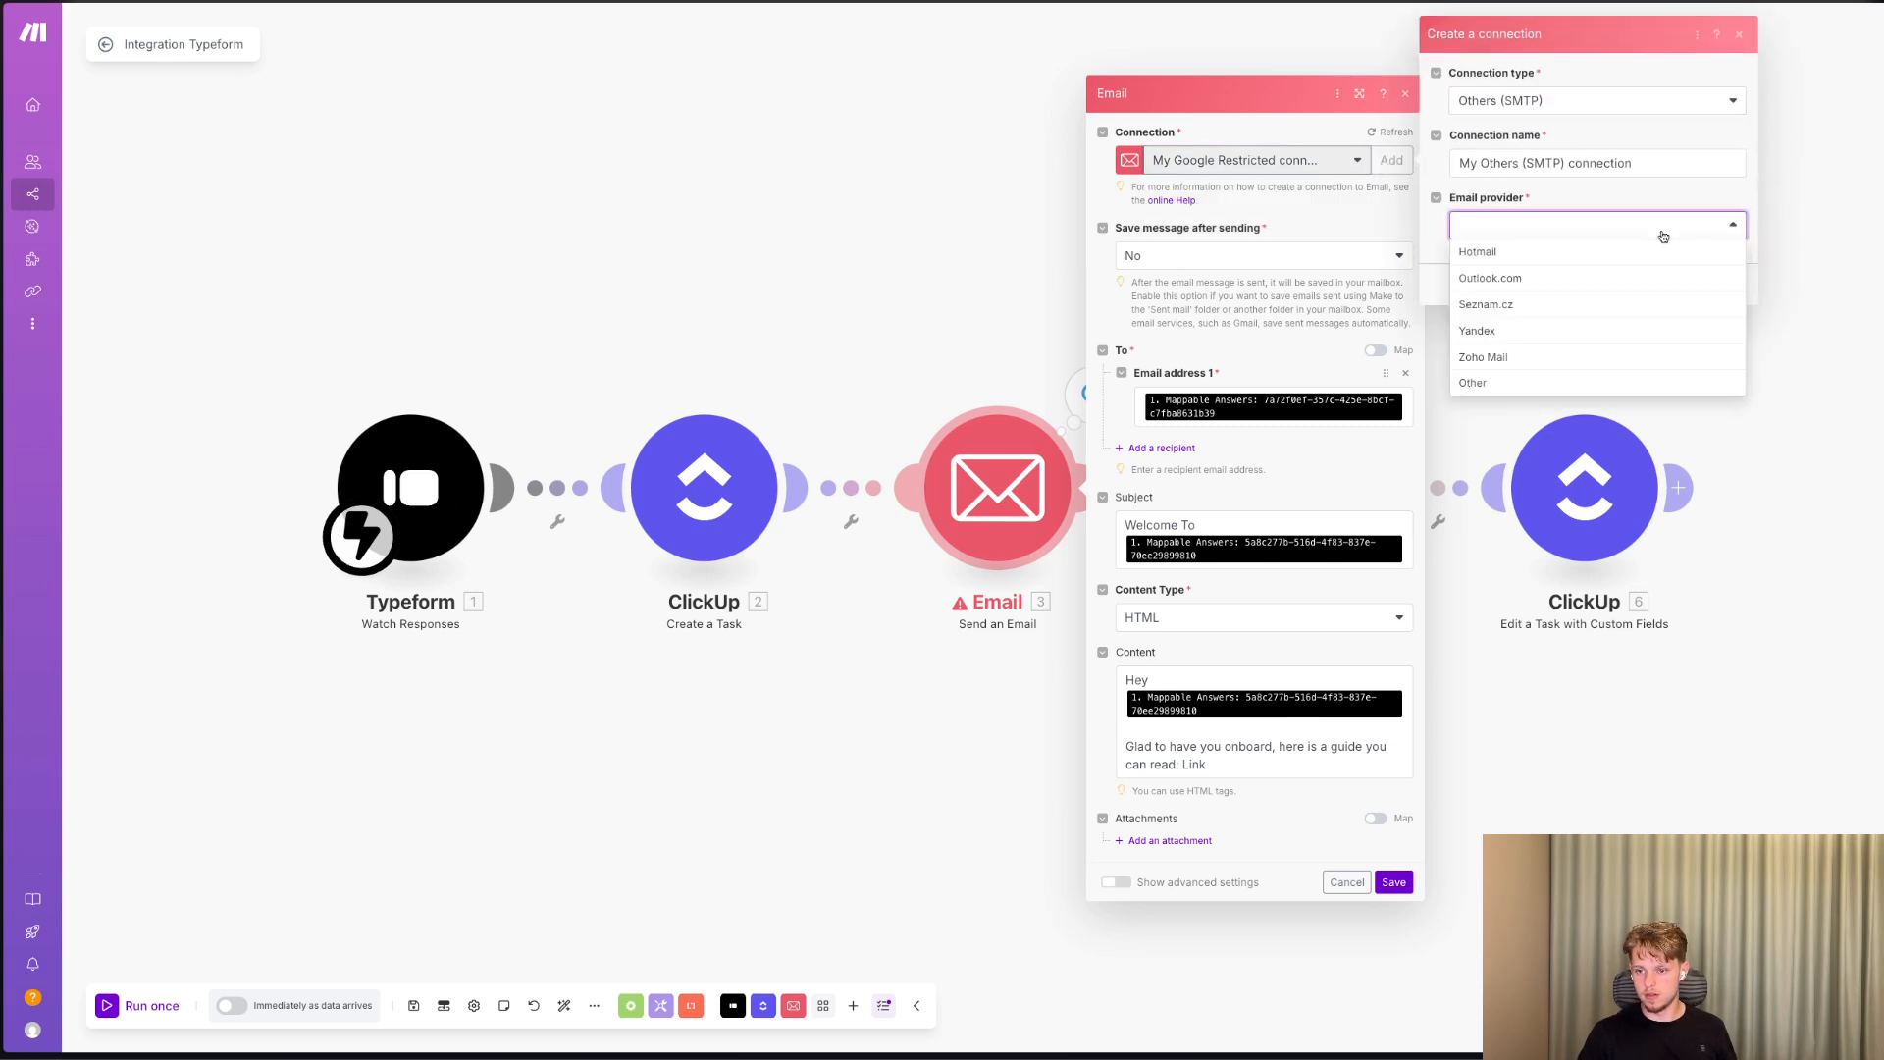
pyautogui.click(1252, 182)
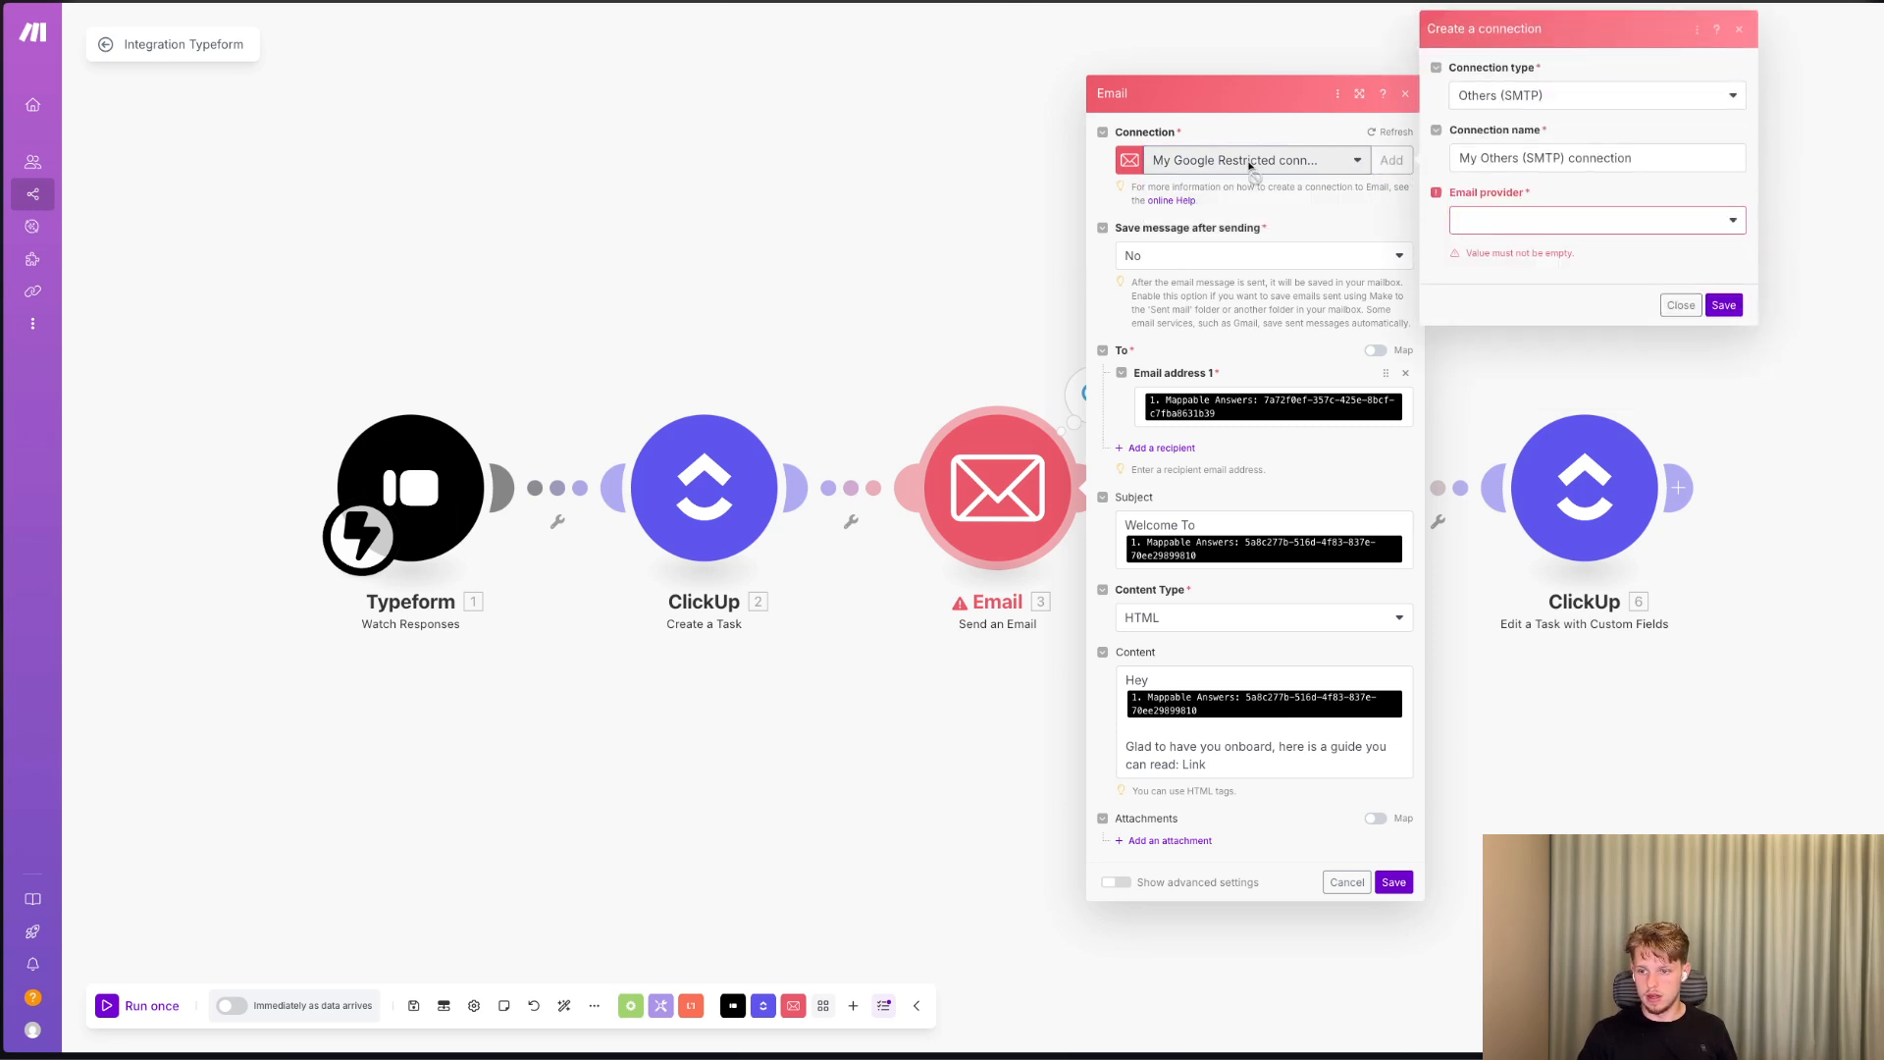
pyautogui.click(1681, 305)
# Switch the Email module to the existing My Others (SMTP) connection and save the module.
pyautogui.click(1247, 162)
pyautogui.click(1280, 211)
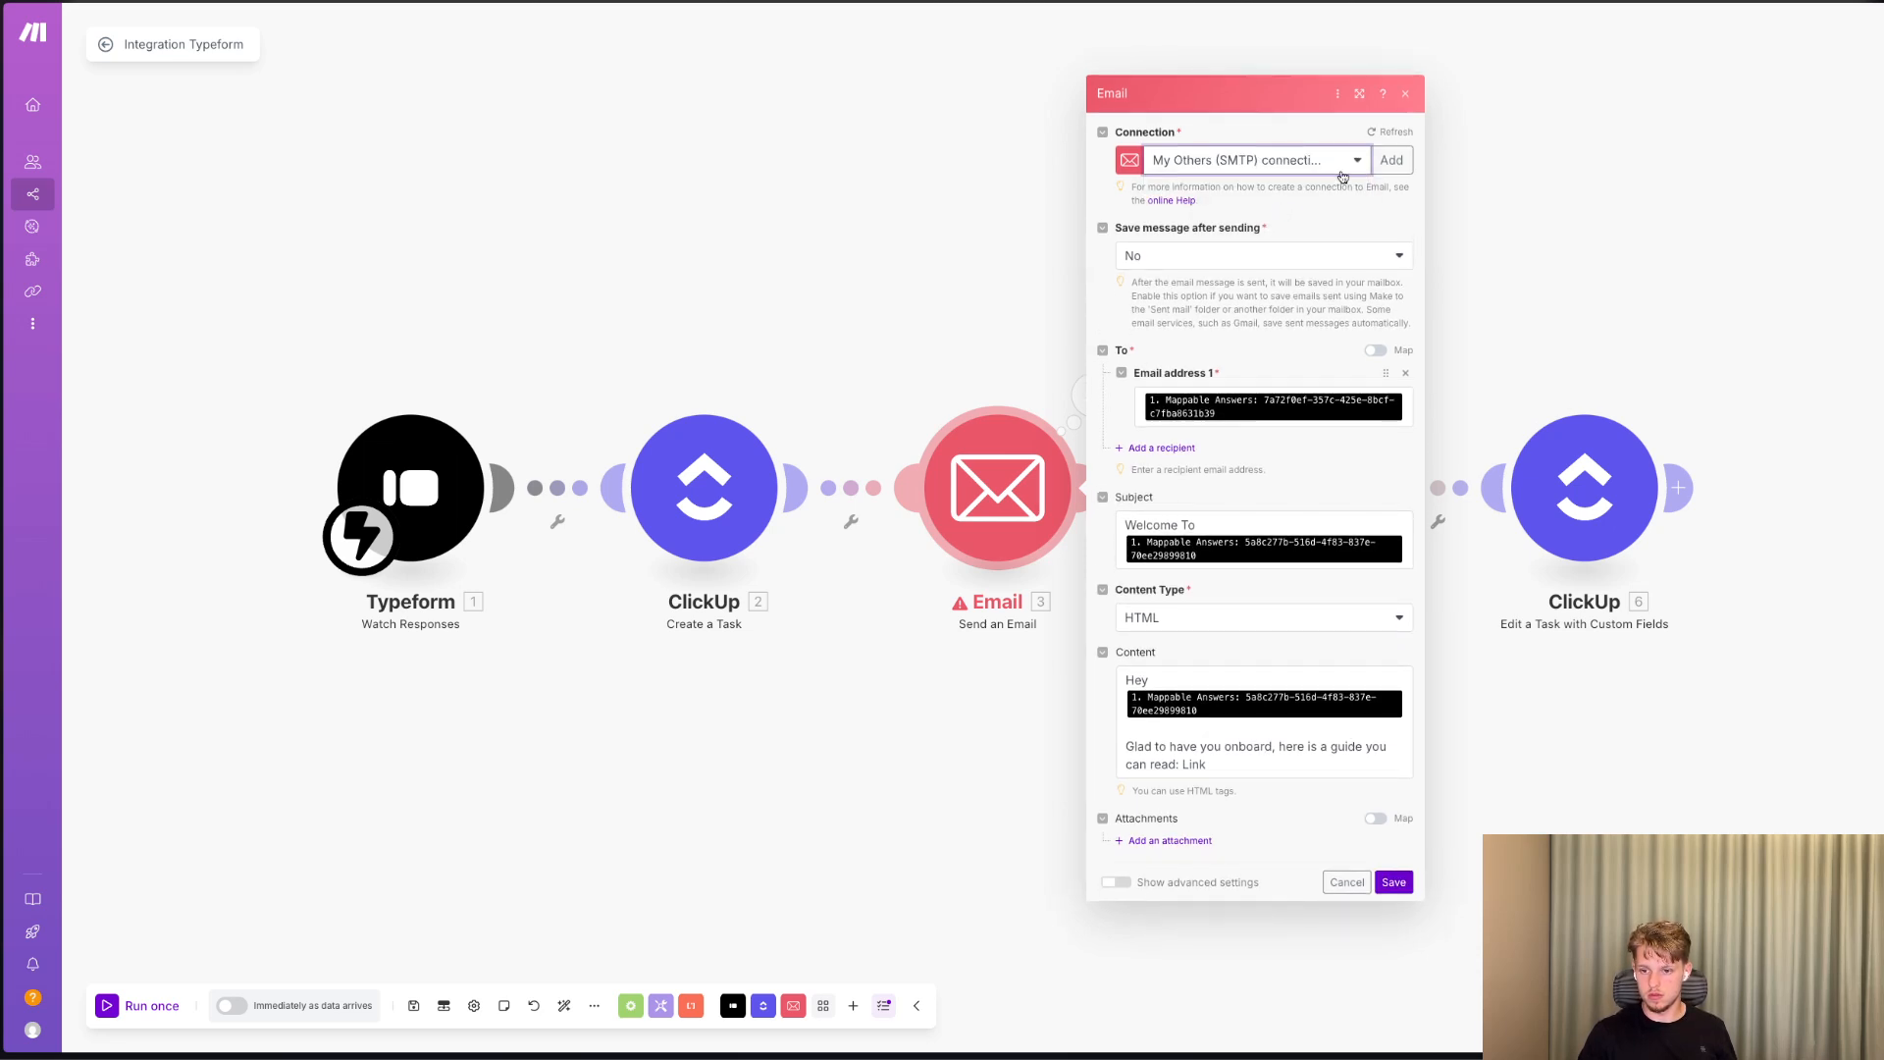
pyautogui.click(1393, 923)
# Run only the Email module with dummy text in both mapped answer fields to test the SMTP connection.
pyautogui.rightClick(987, 476)
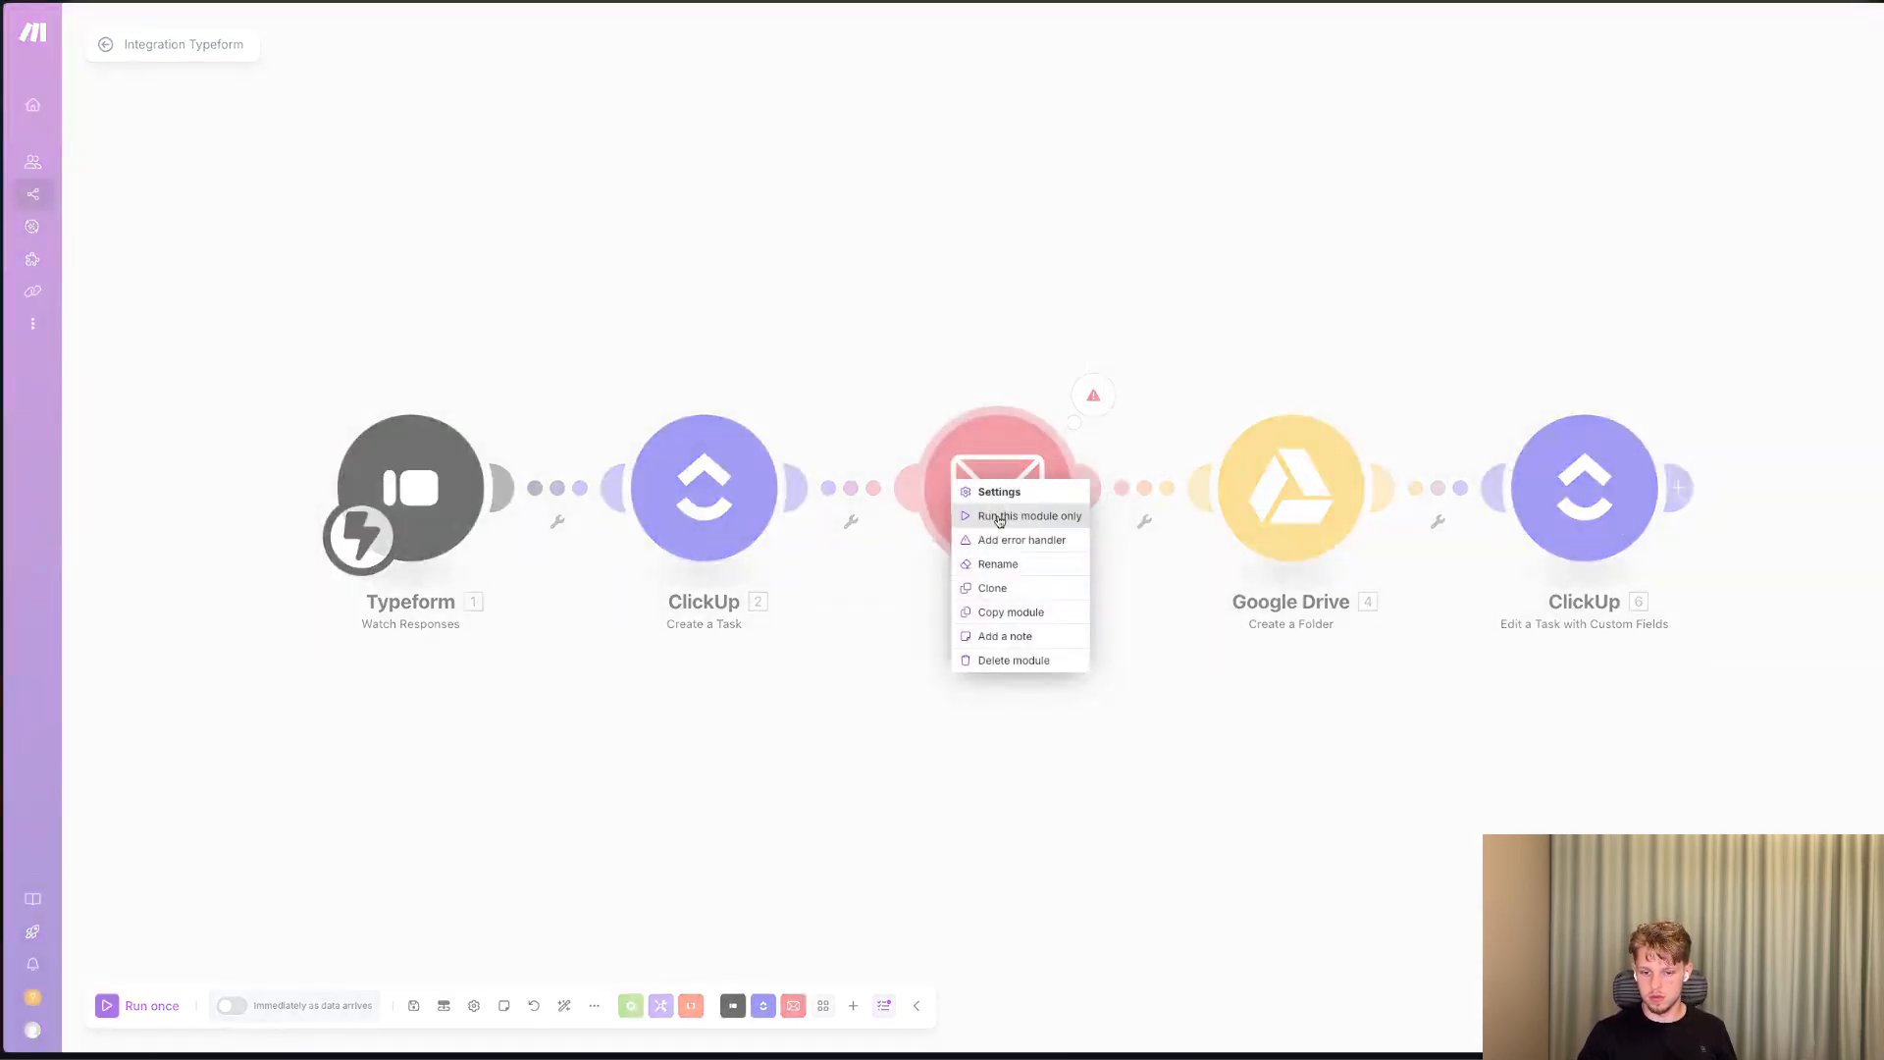
pyautogui.click(996, 515)
pyautogui.click(1175, 653)
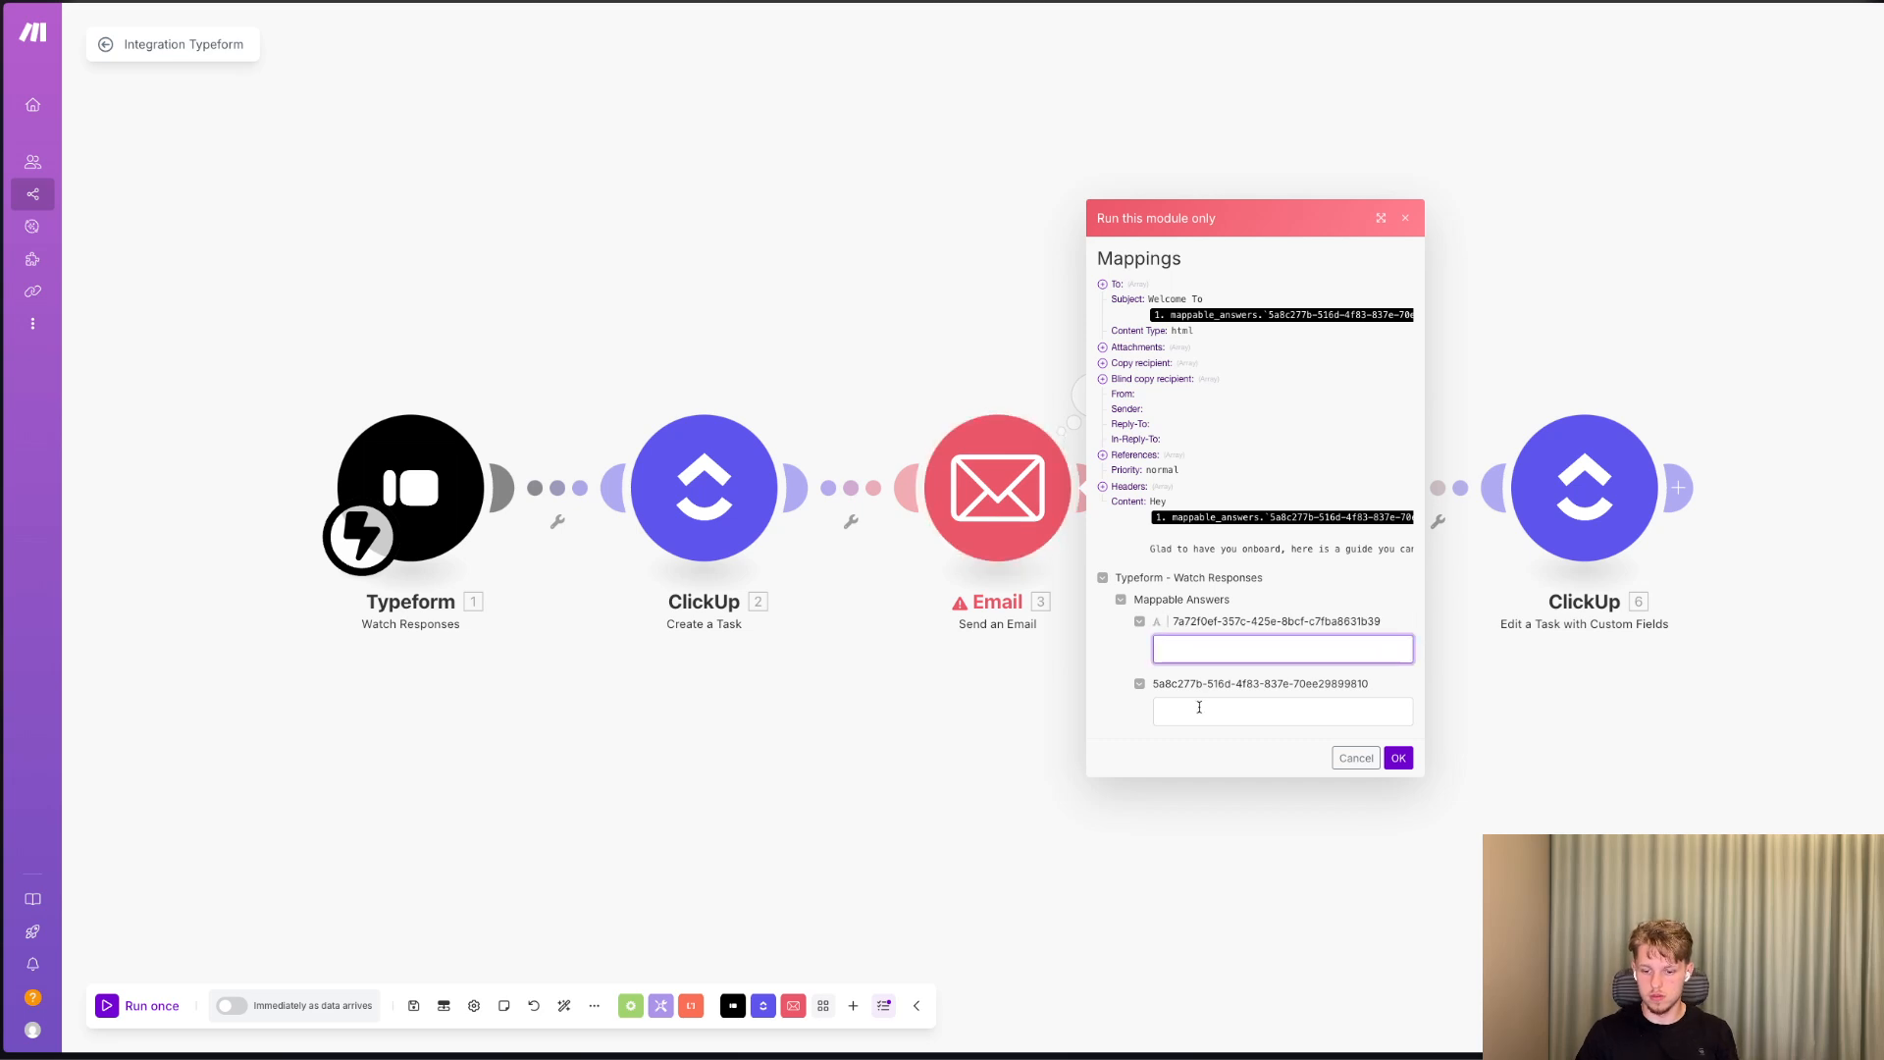
pyautogui.write('a')
pyautogui.click(1199, 707)
pyautogui.write('as')
pyautogui.click(1399, 759)
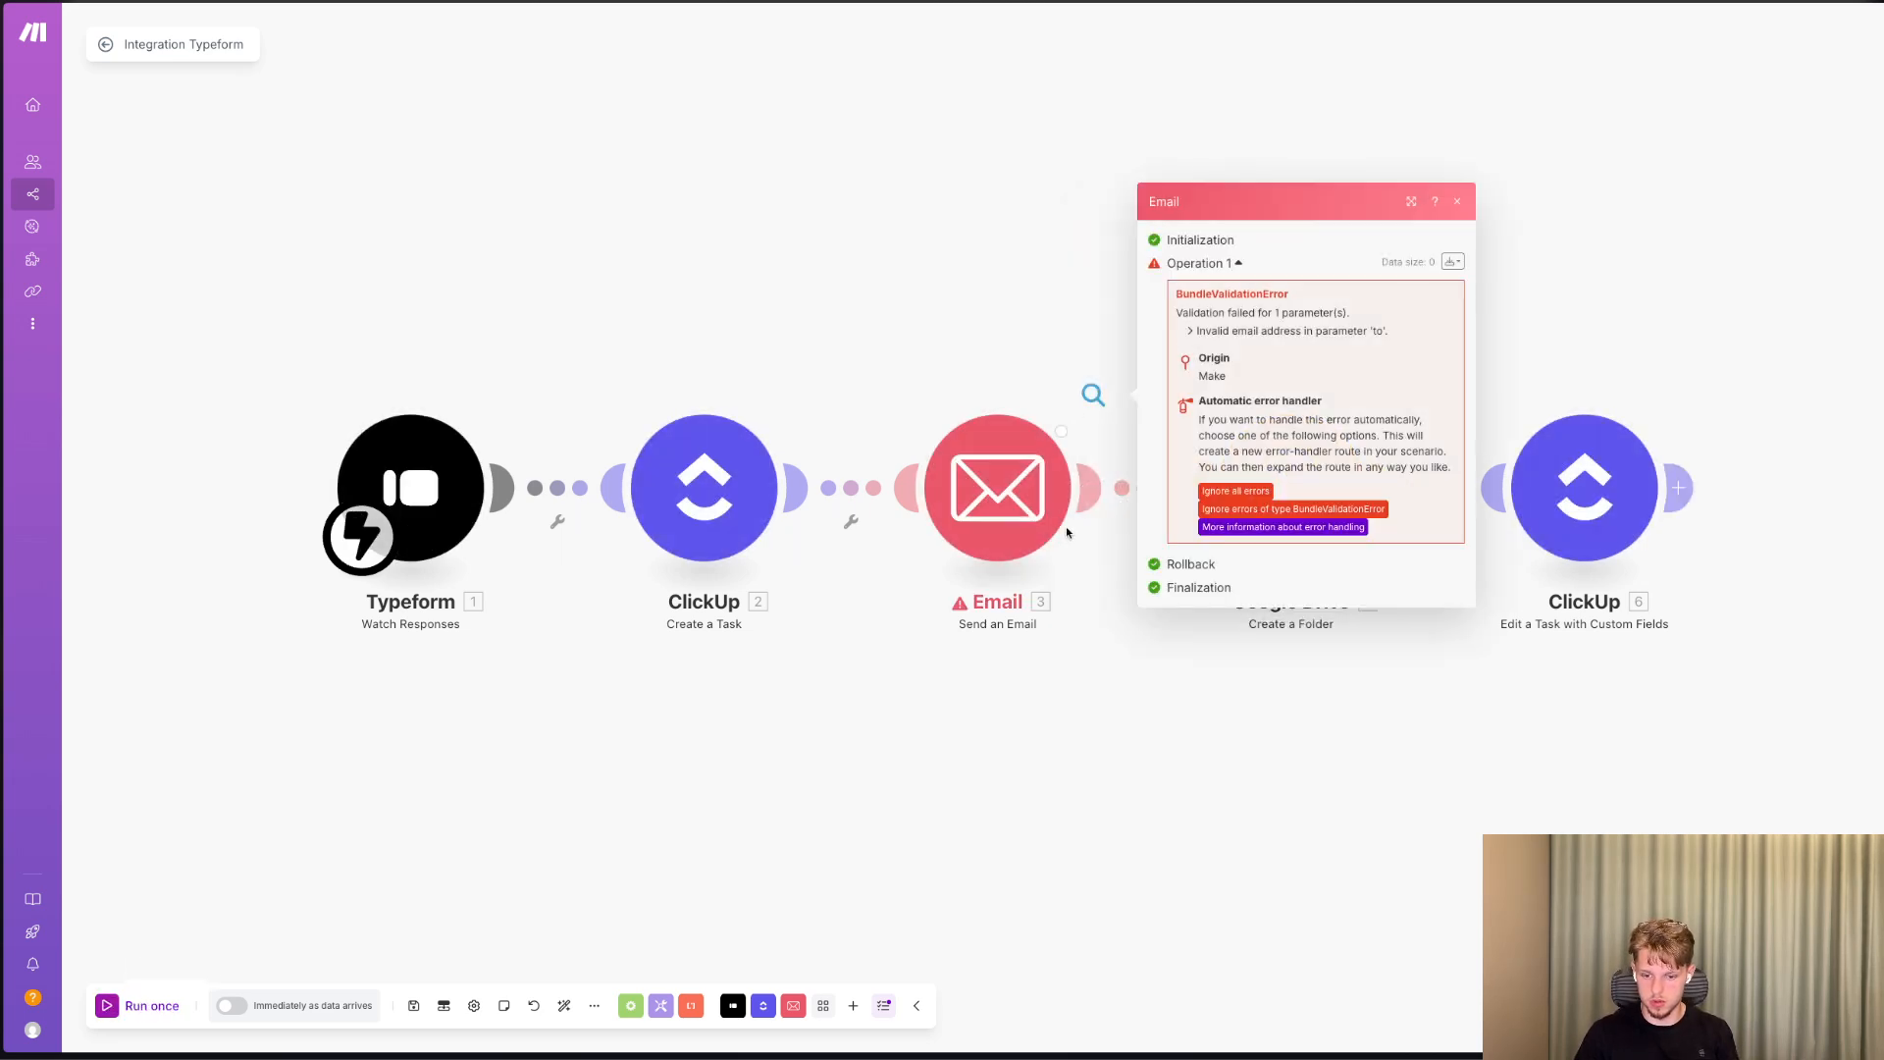
# Add a new connection of type Google Restricted to the Email module and start its Google sign-in.
pyautogui.click(977, 491)
pyautogui.click(1391, 147)
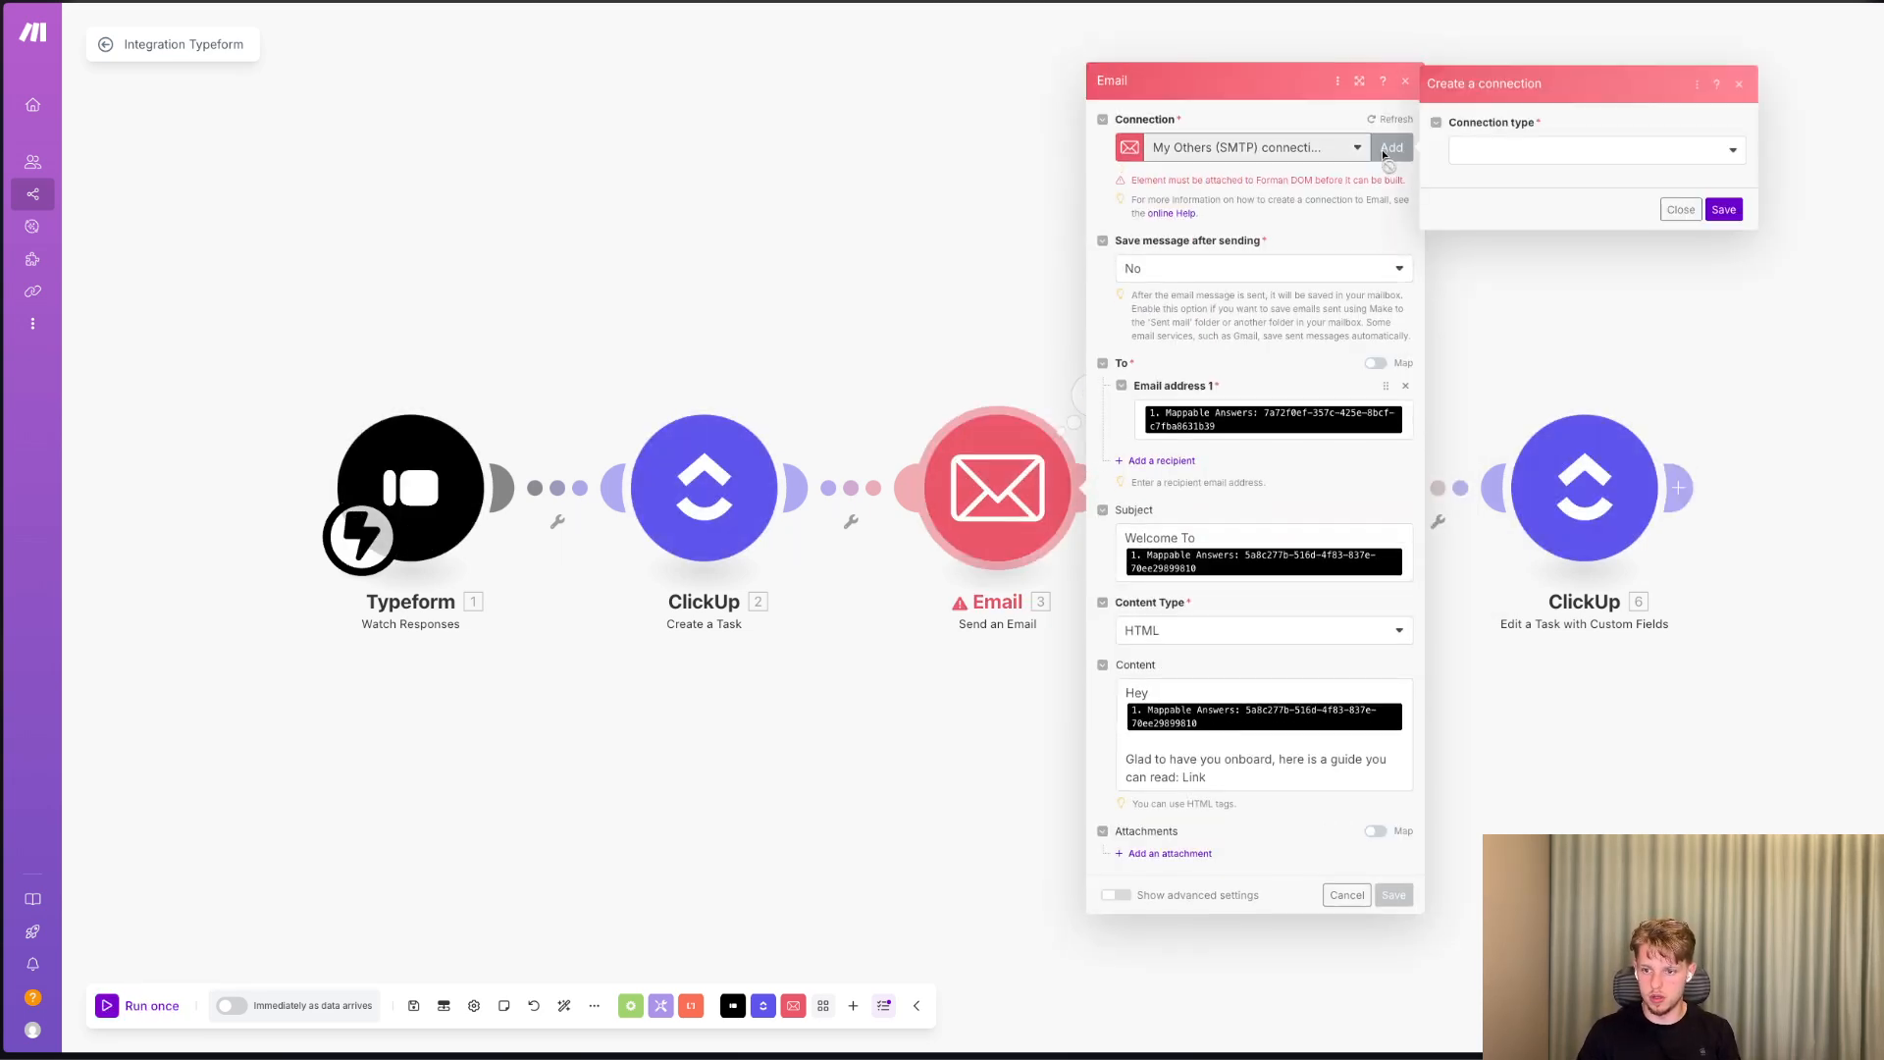
pyautogui.click(1530, 164)
pyautogui.click(1469, 177)
pyautogui.click(1718, 337)
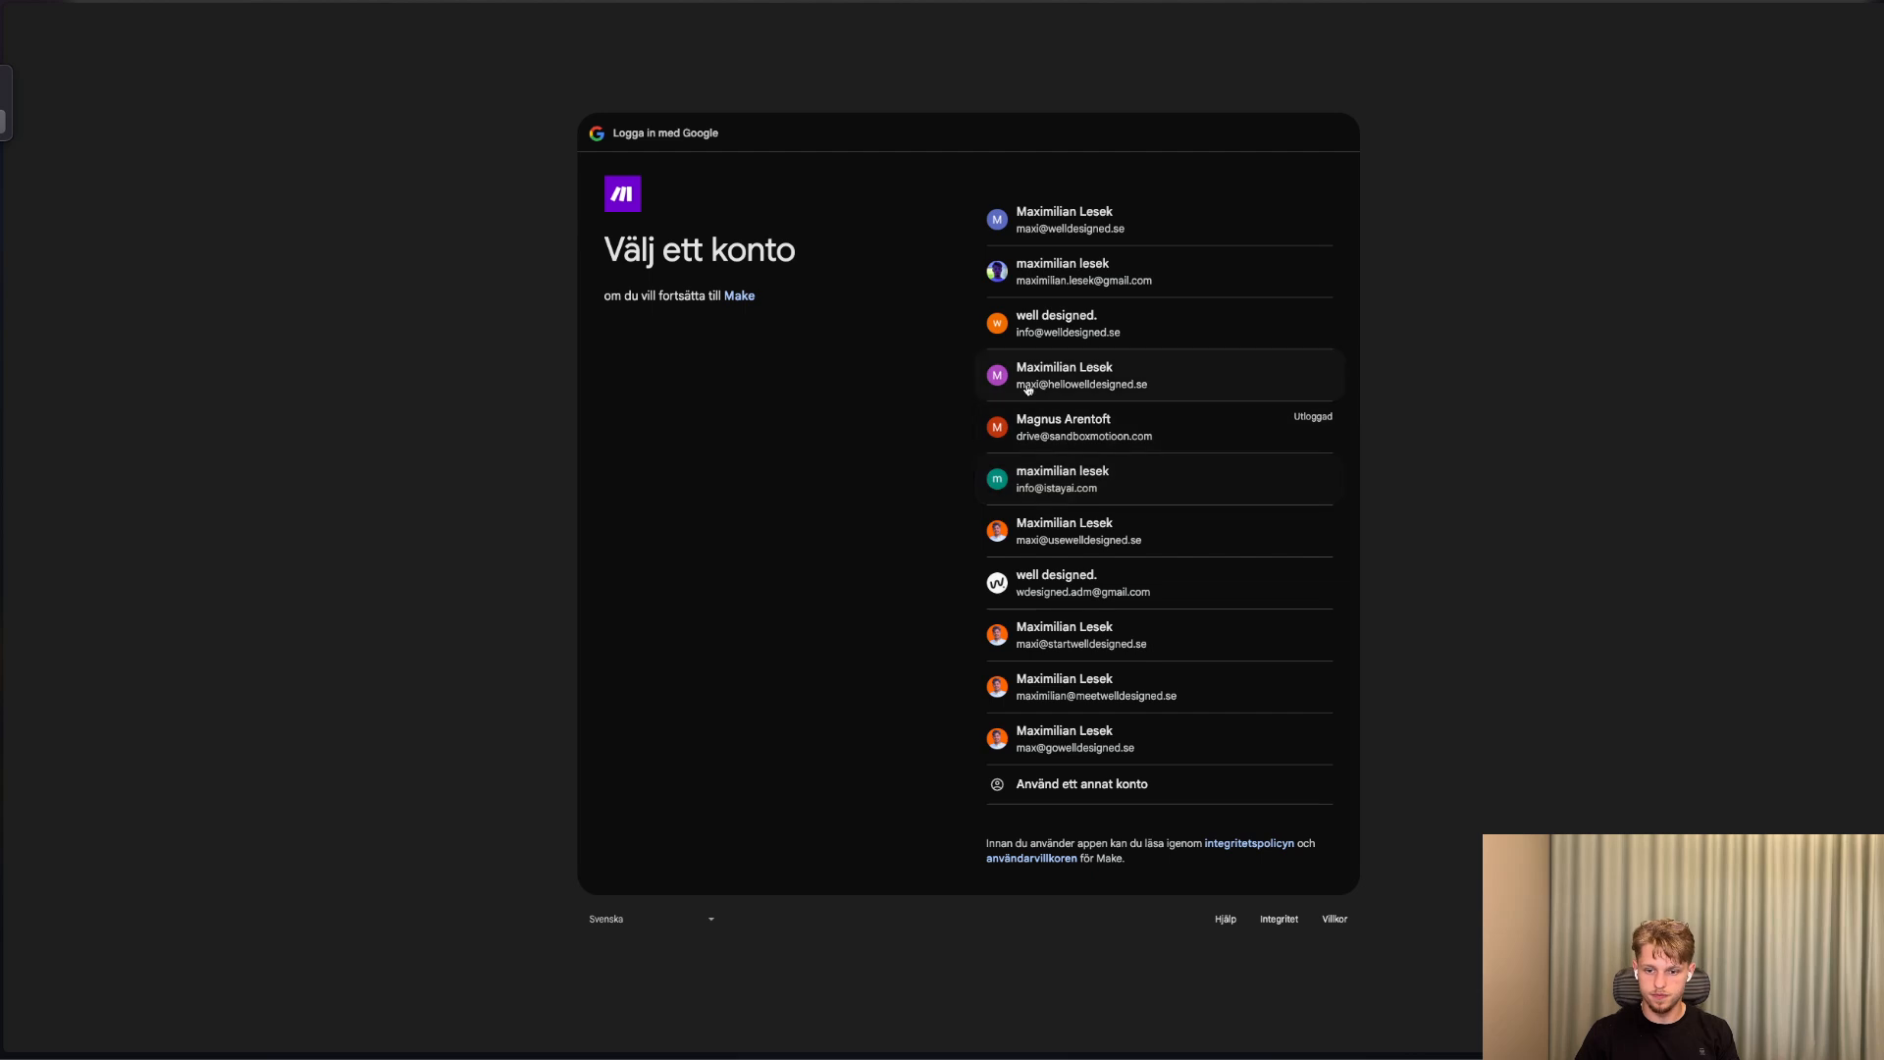
pyautogui.click(1028, 387)
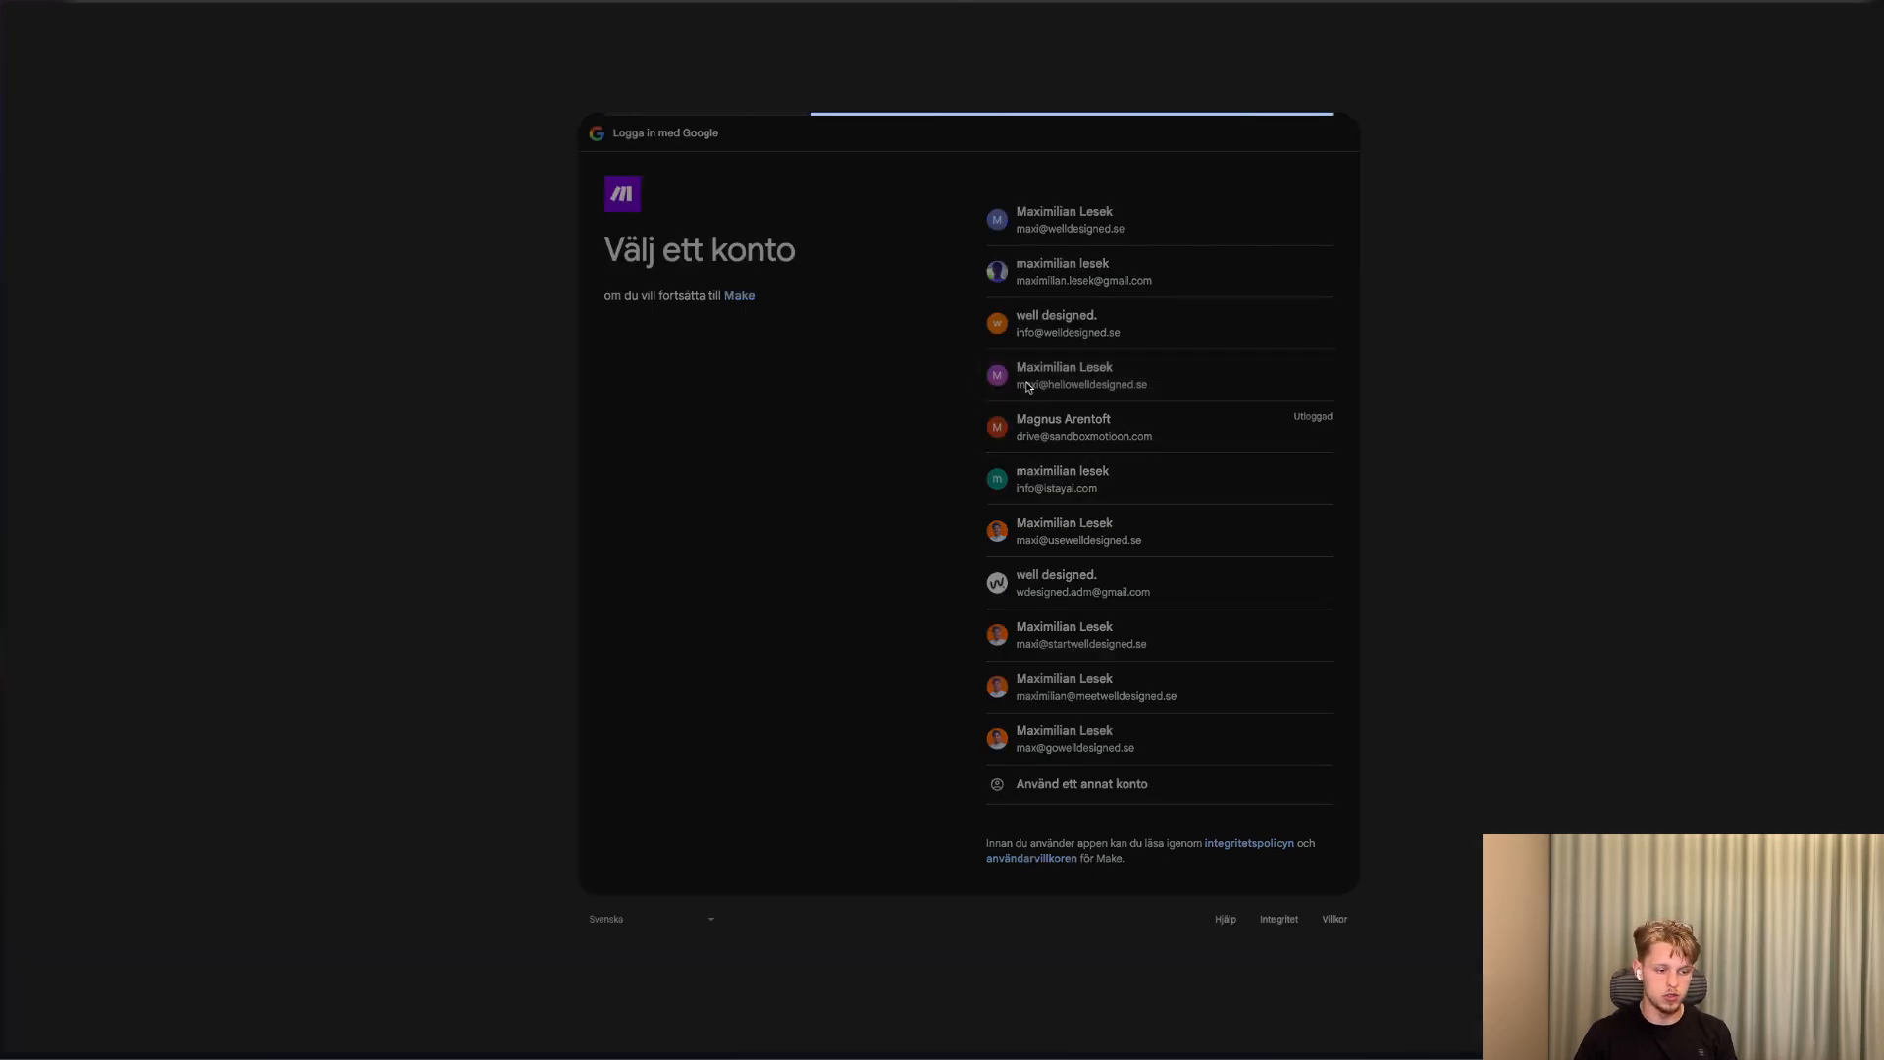
pyautogui.click(1286, 616)
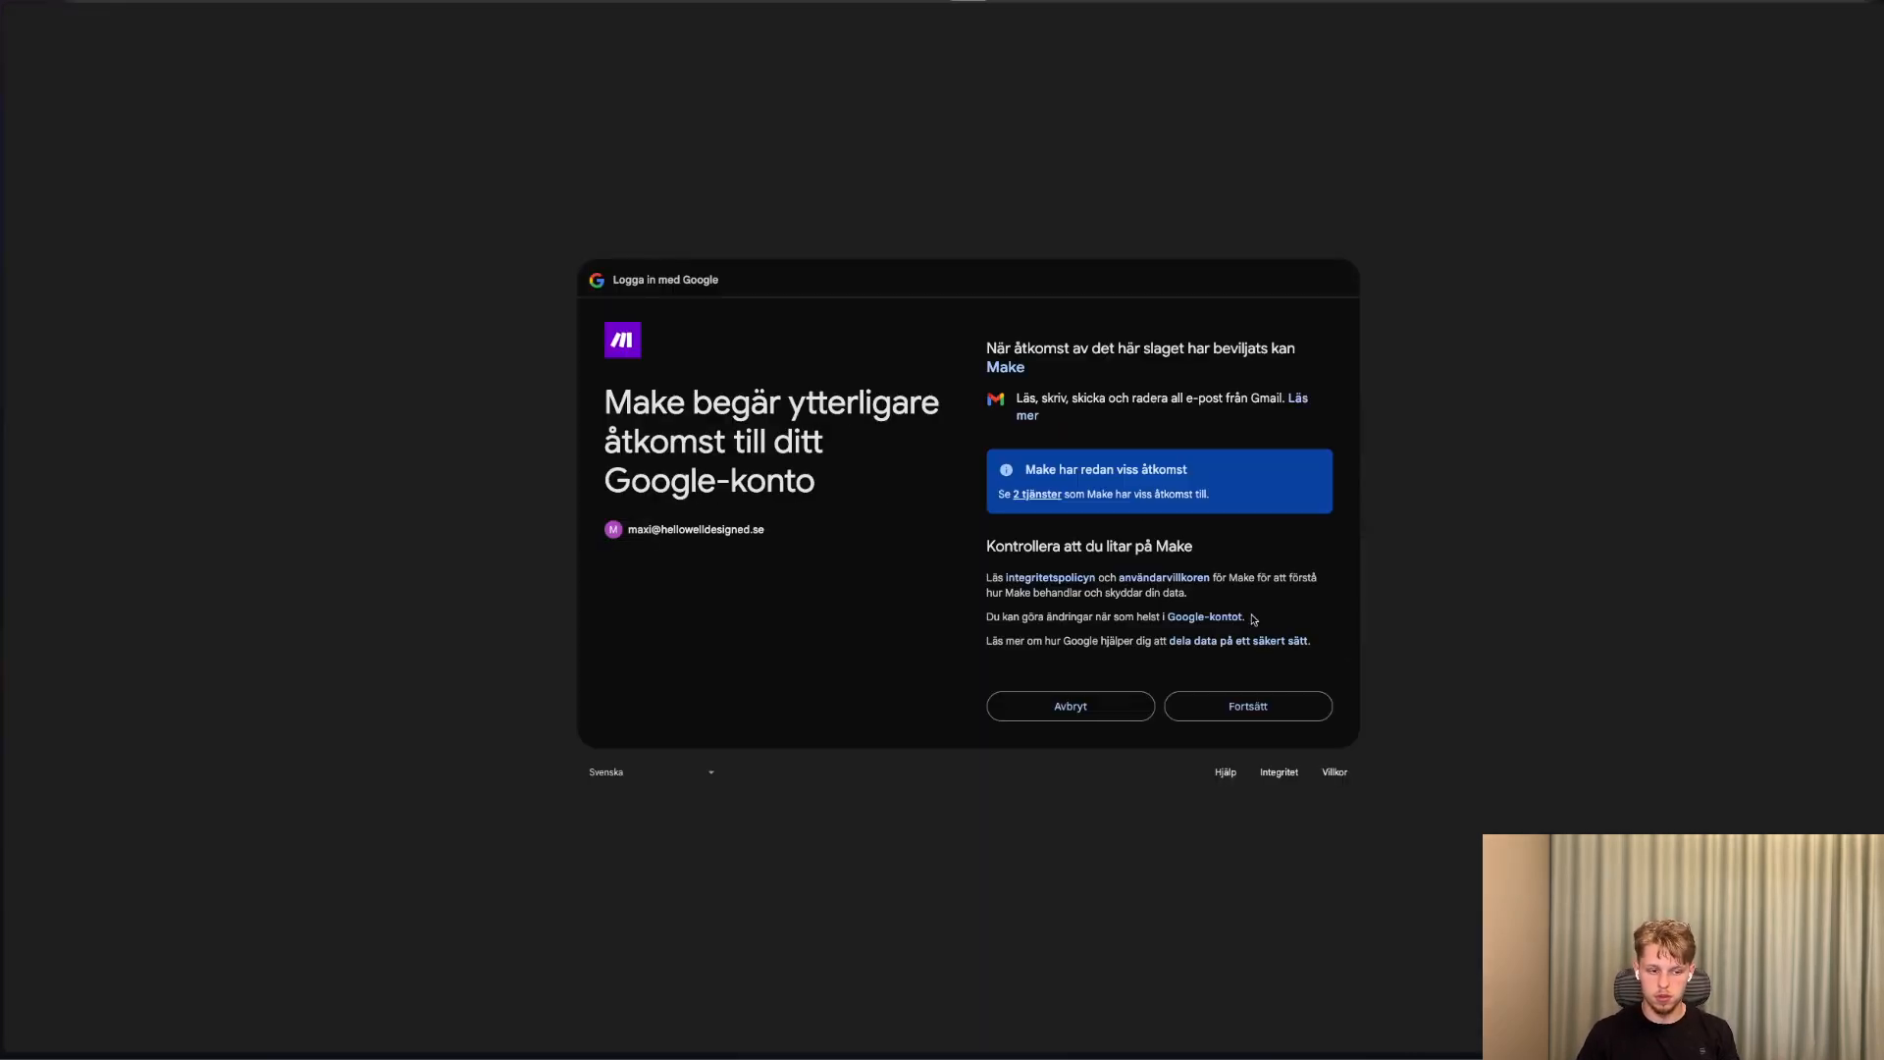
pyautogui.click(1217, 706)
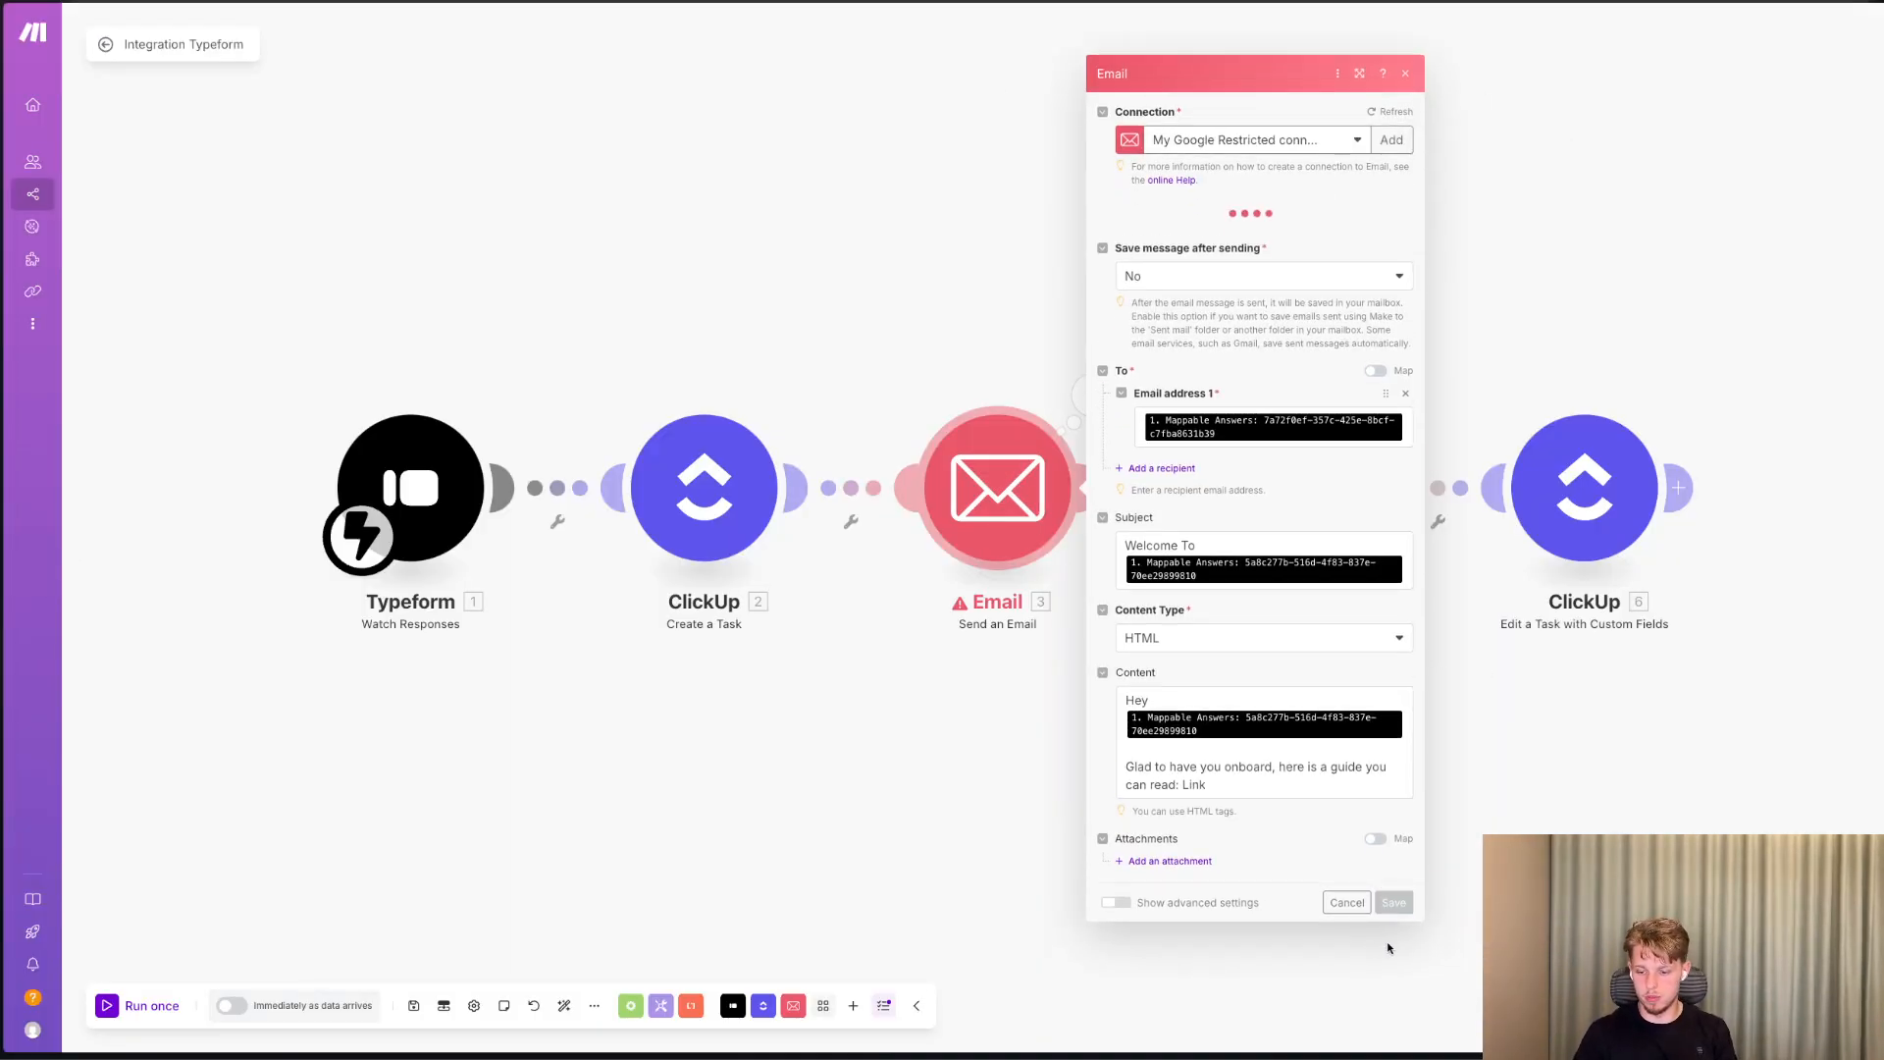
pyautogui.click(1393, 900)
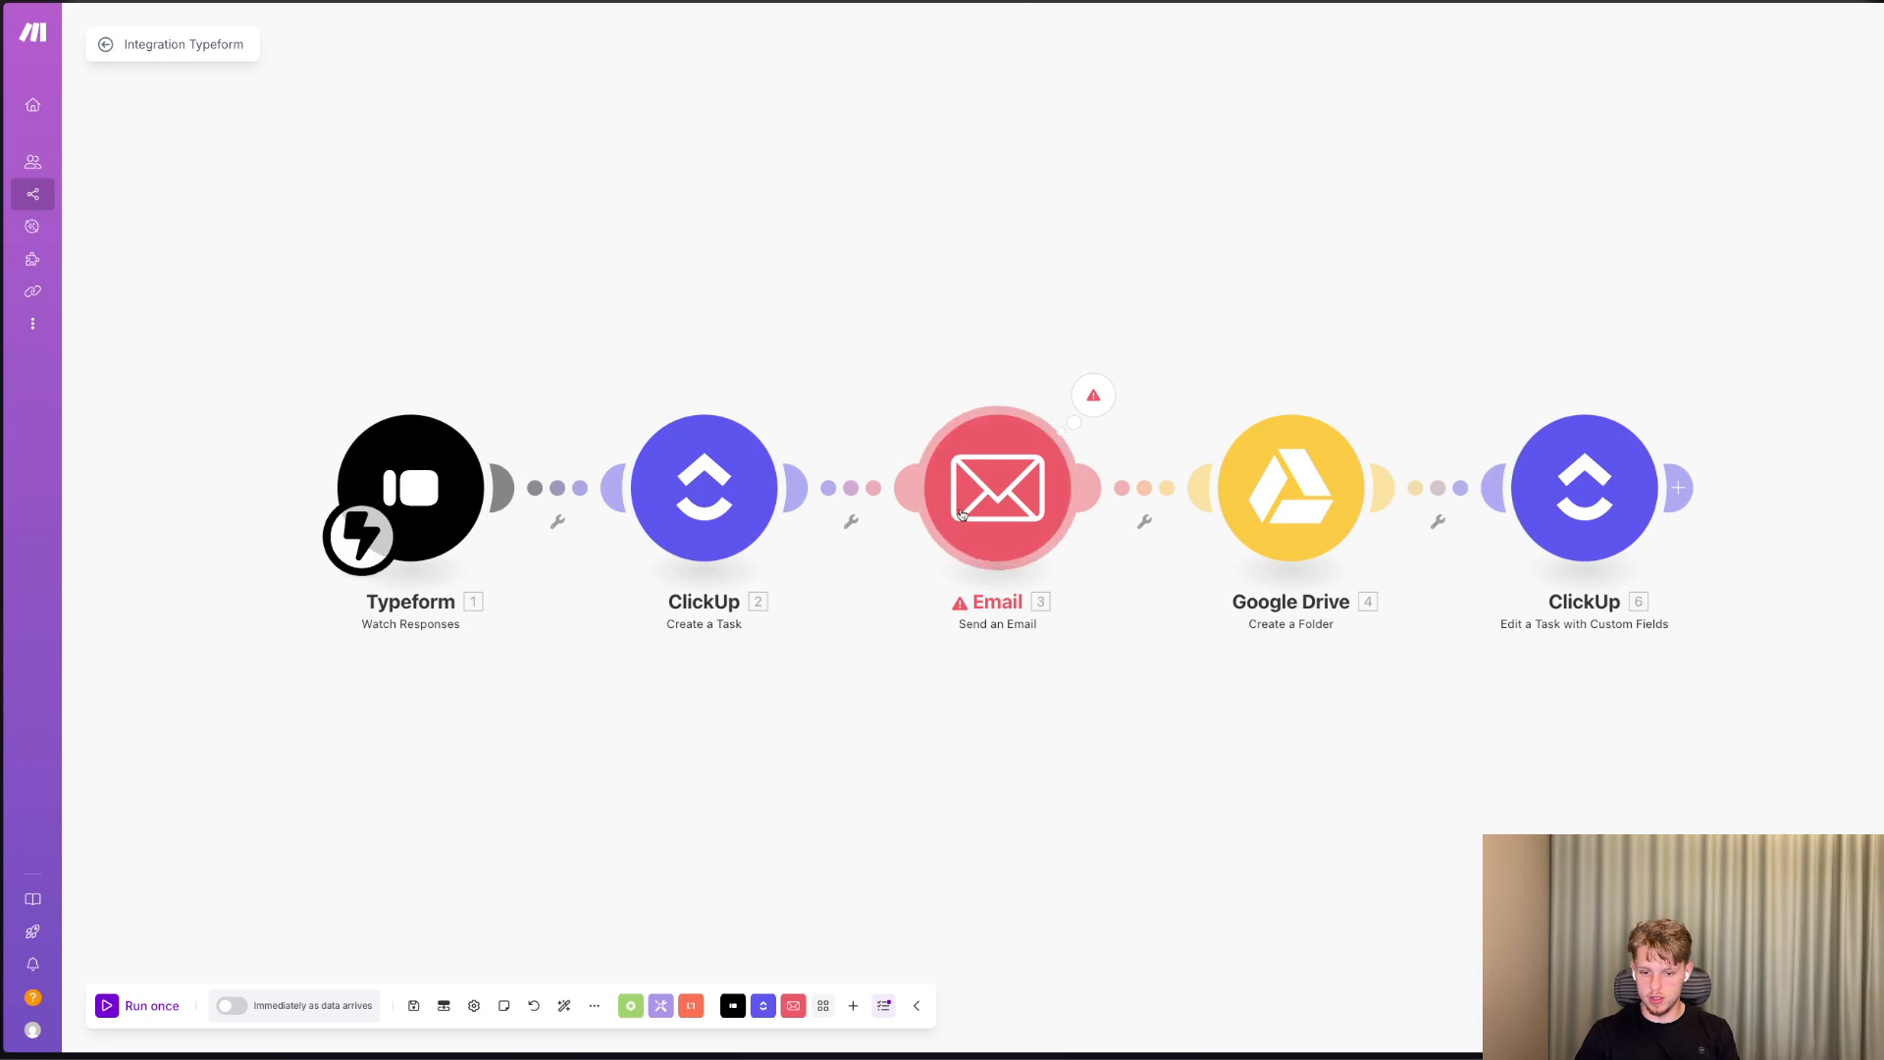
# Test the Email module alone on the Google Restricted connection, entering "as" for both mapped answers, and close the run details.
pyautogui.rightClick(964, 513)
pyautogui.click(998, 551)
pyautogui.click(1217, 650)
pyautogui.write('as')
pyautogui.click(1241, 711)
pyautogui.write('as')
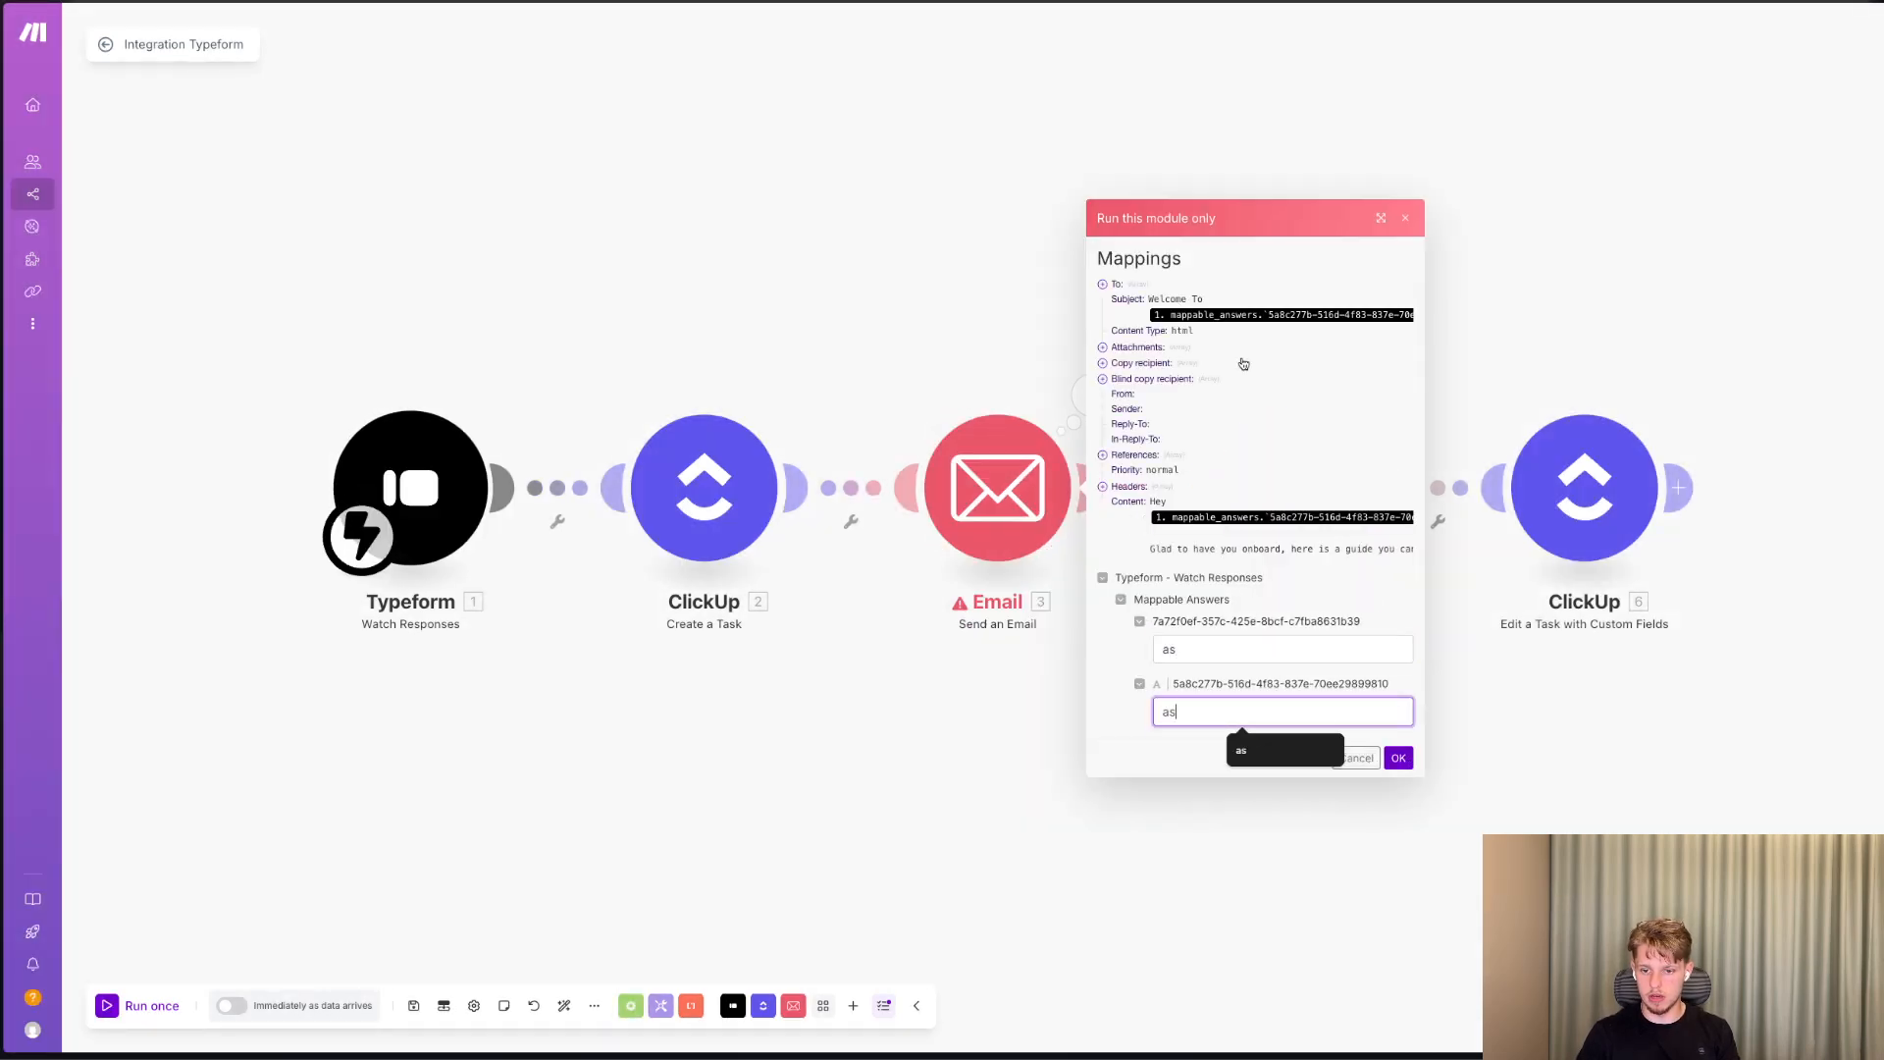
pyautogui.click(1399, 758)
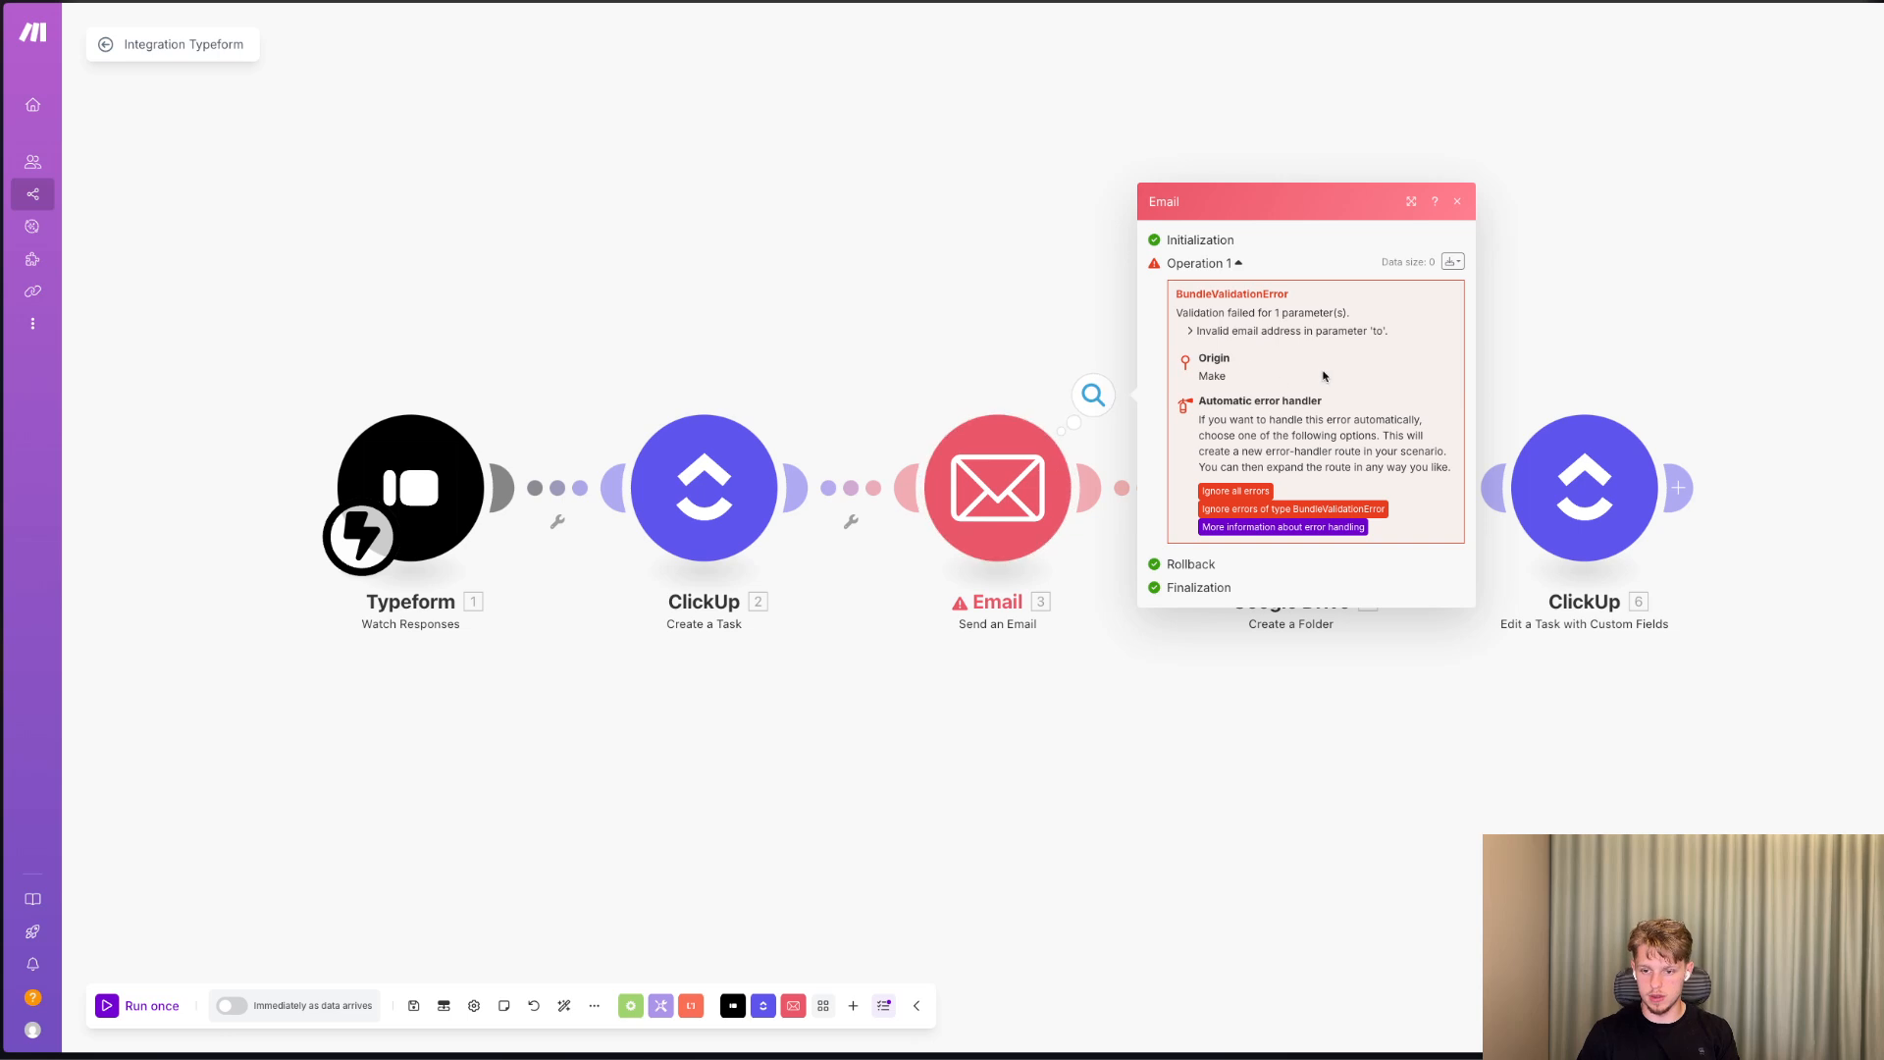
pyautogui.click(500, 305)
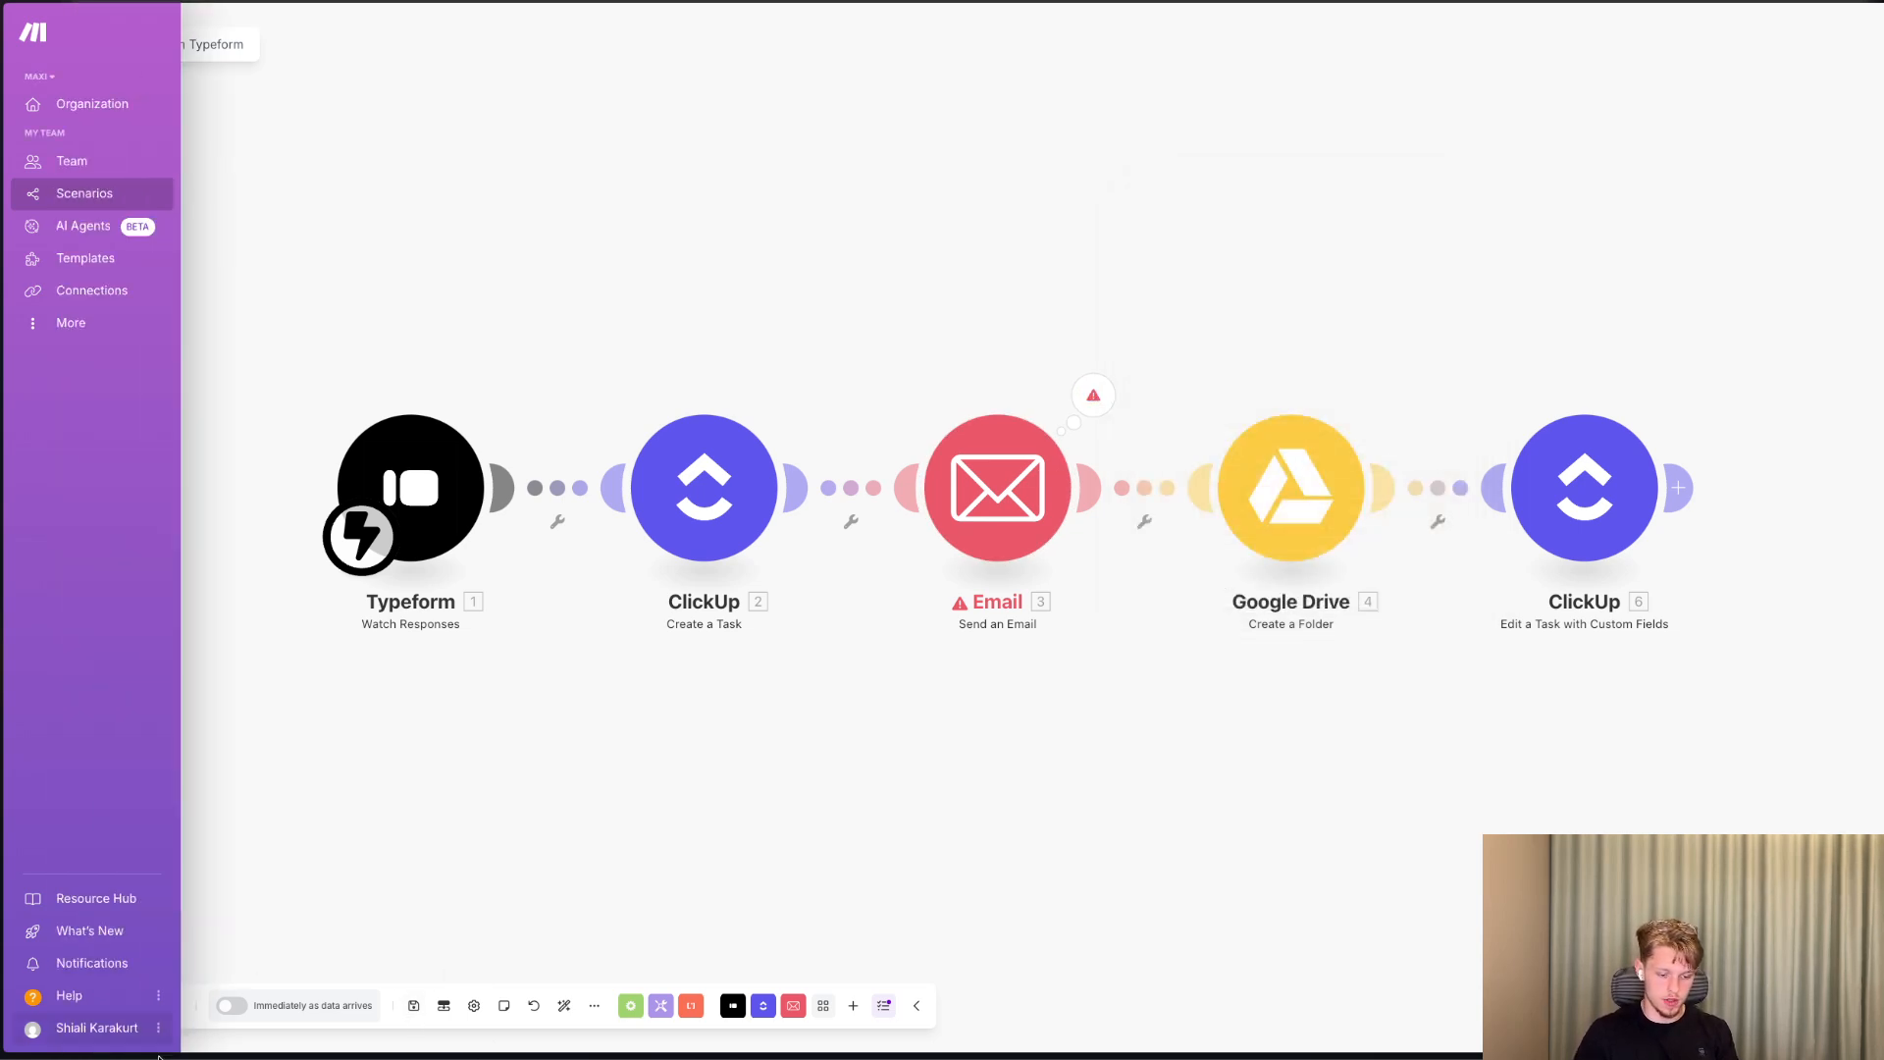
# Run the scenario once and start a new Typeform submission by answering the first question with Choice 1.
pyautogui.click(130, 1003)
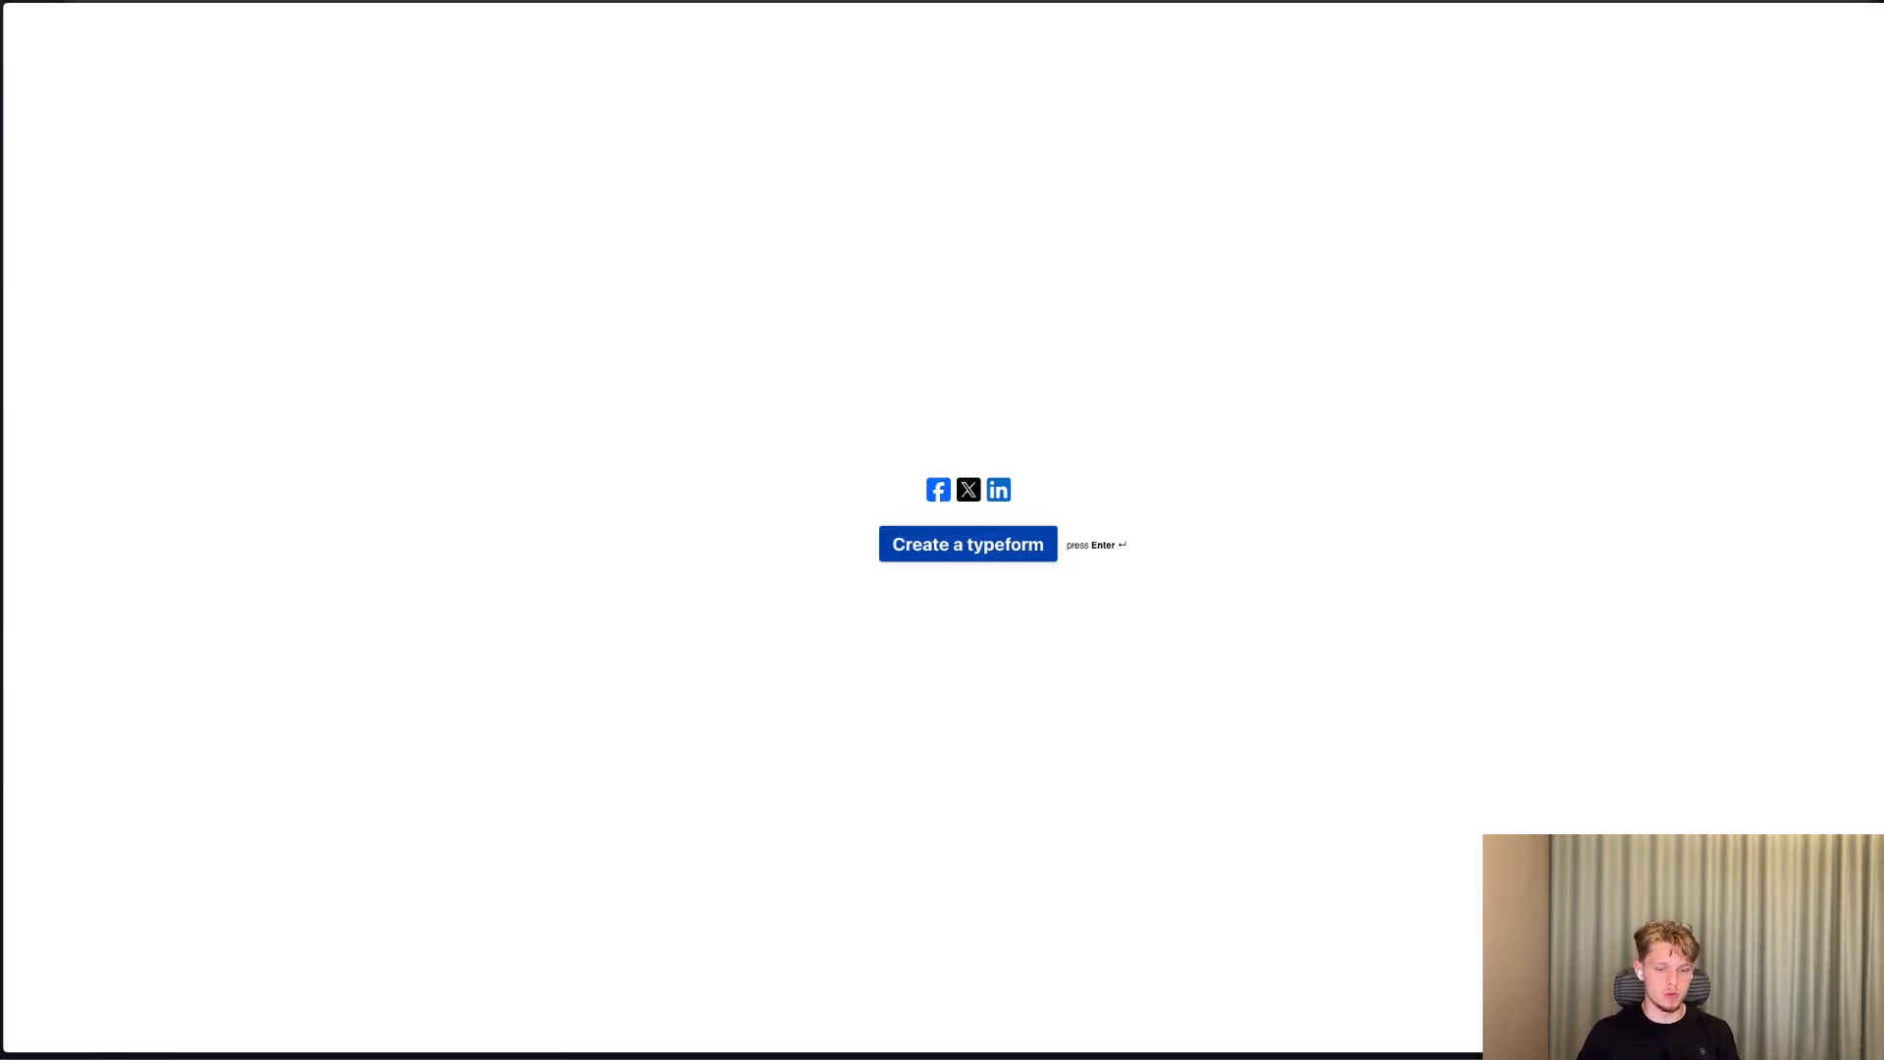
pyautogui.press('super+l')
pyautogui.press('Return')
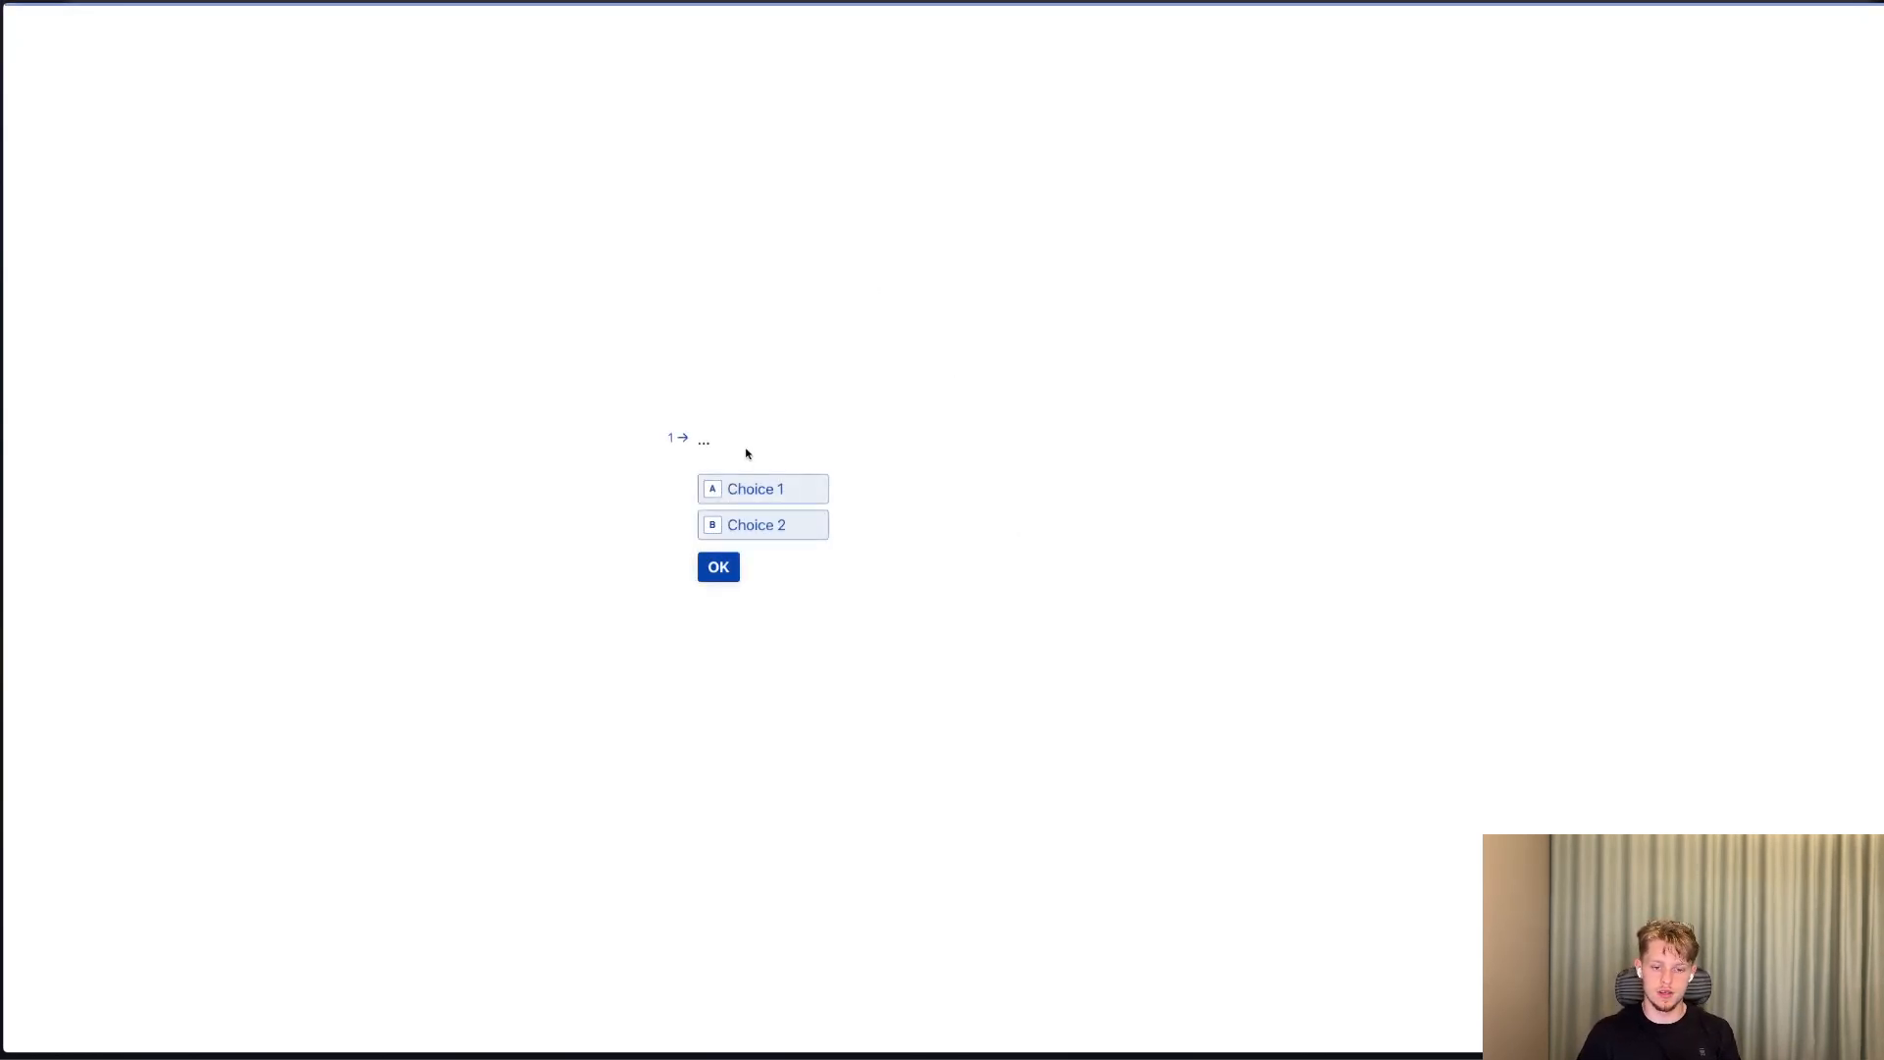
pyautogui.click(715, 488)
pyautogui.click(719, 565)
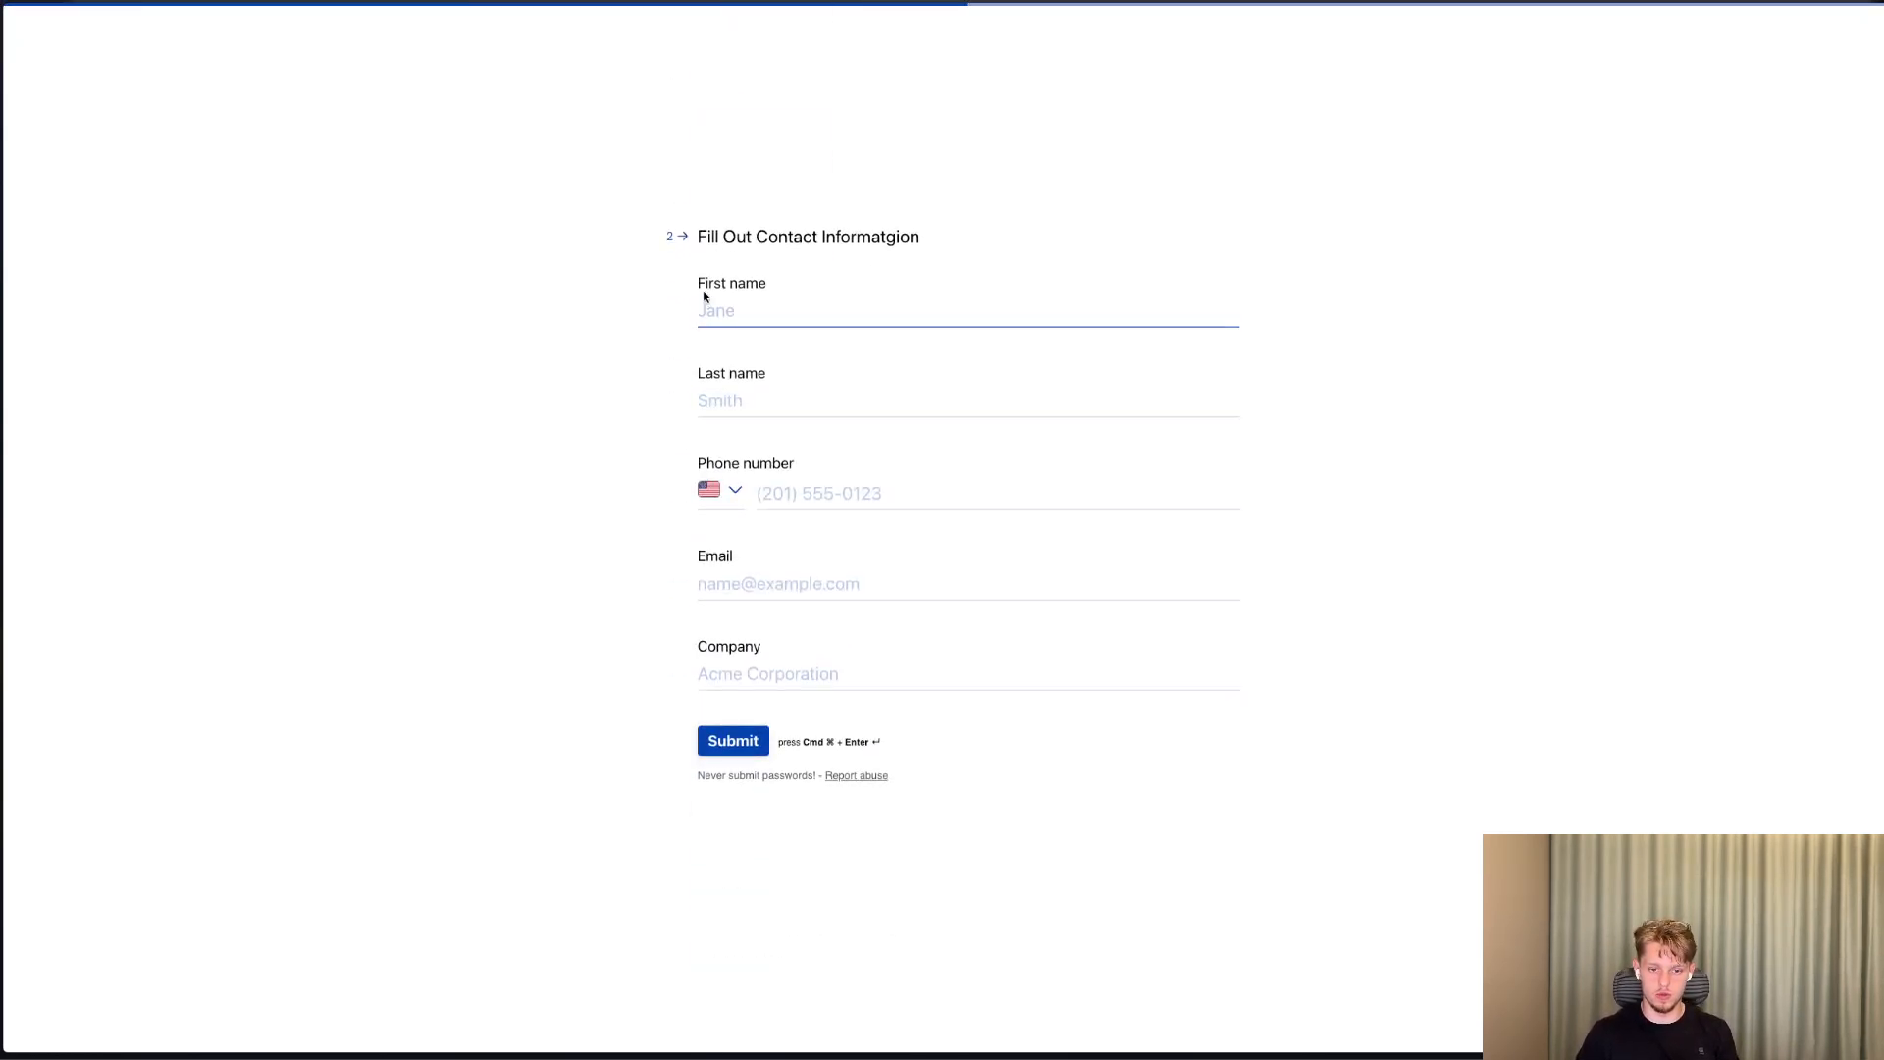
# Fill in the form's contact information with the contact's first name, last name and Swedish phone number.
pyautogui.click(712, 309)
pyautogui.click(815, 349)
pyautogui.click(786, 397)
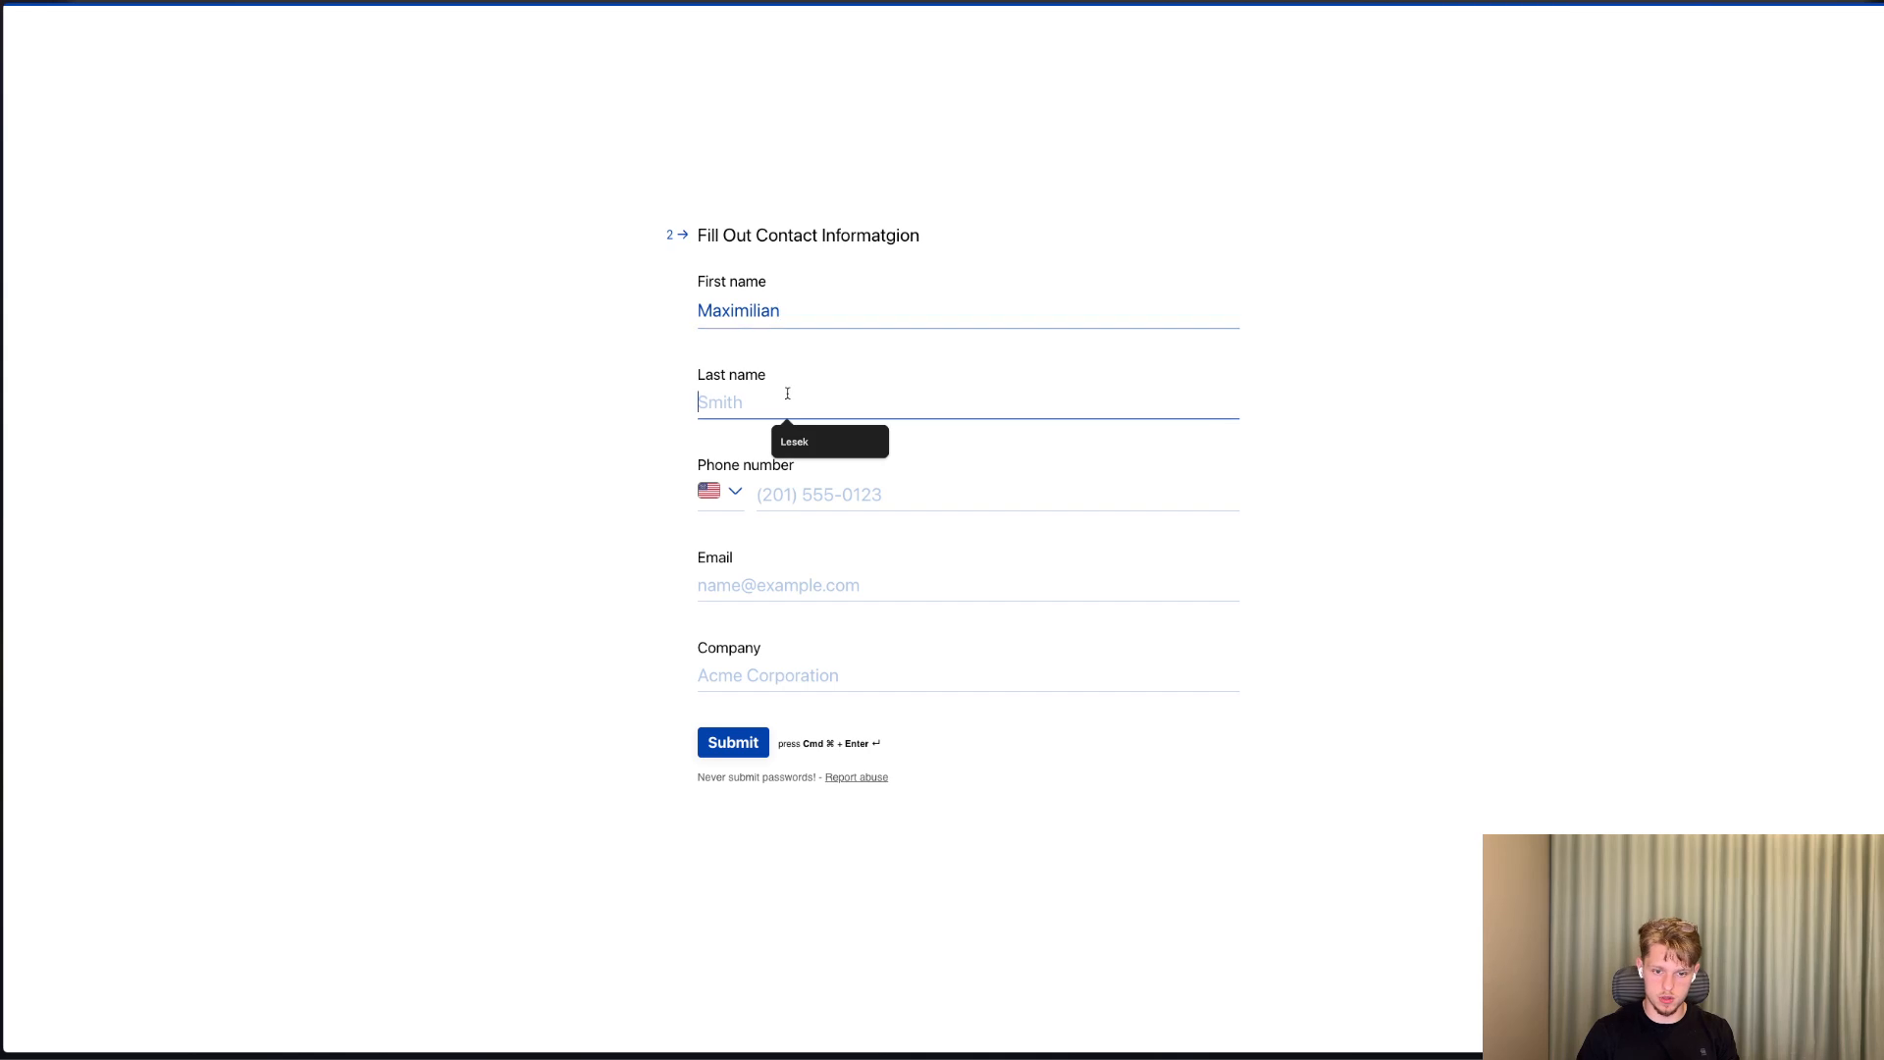
pyautogui.click(826, 436)
pyautogui.click(768, 495)
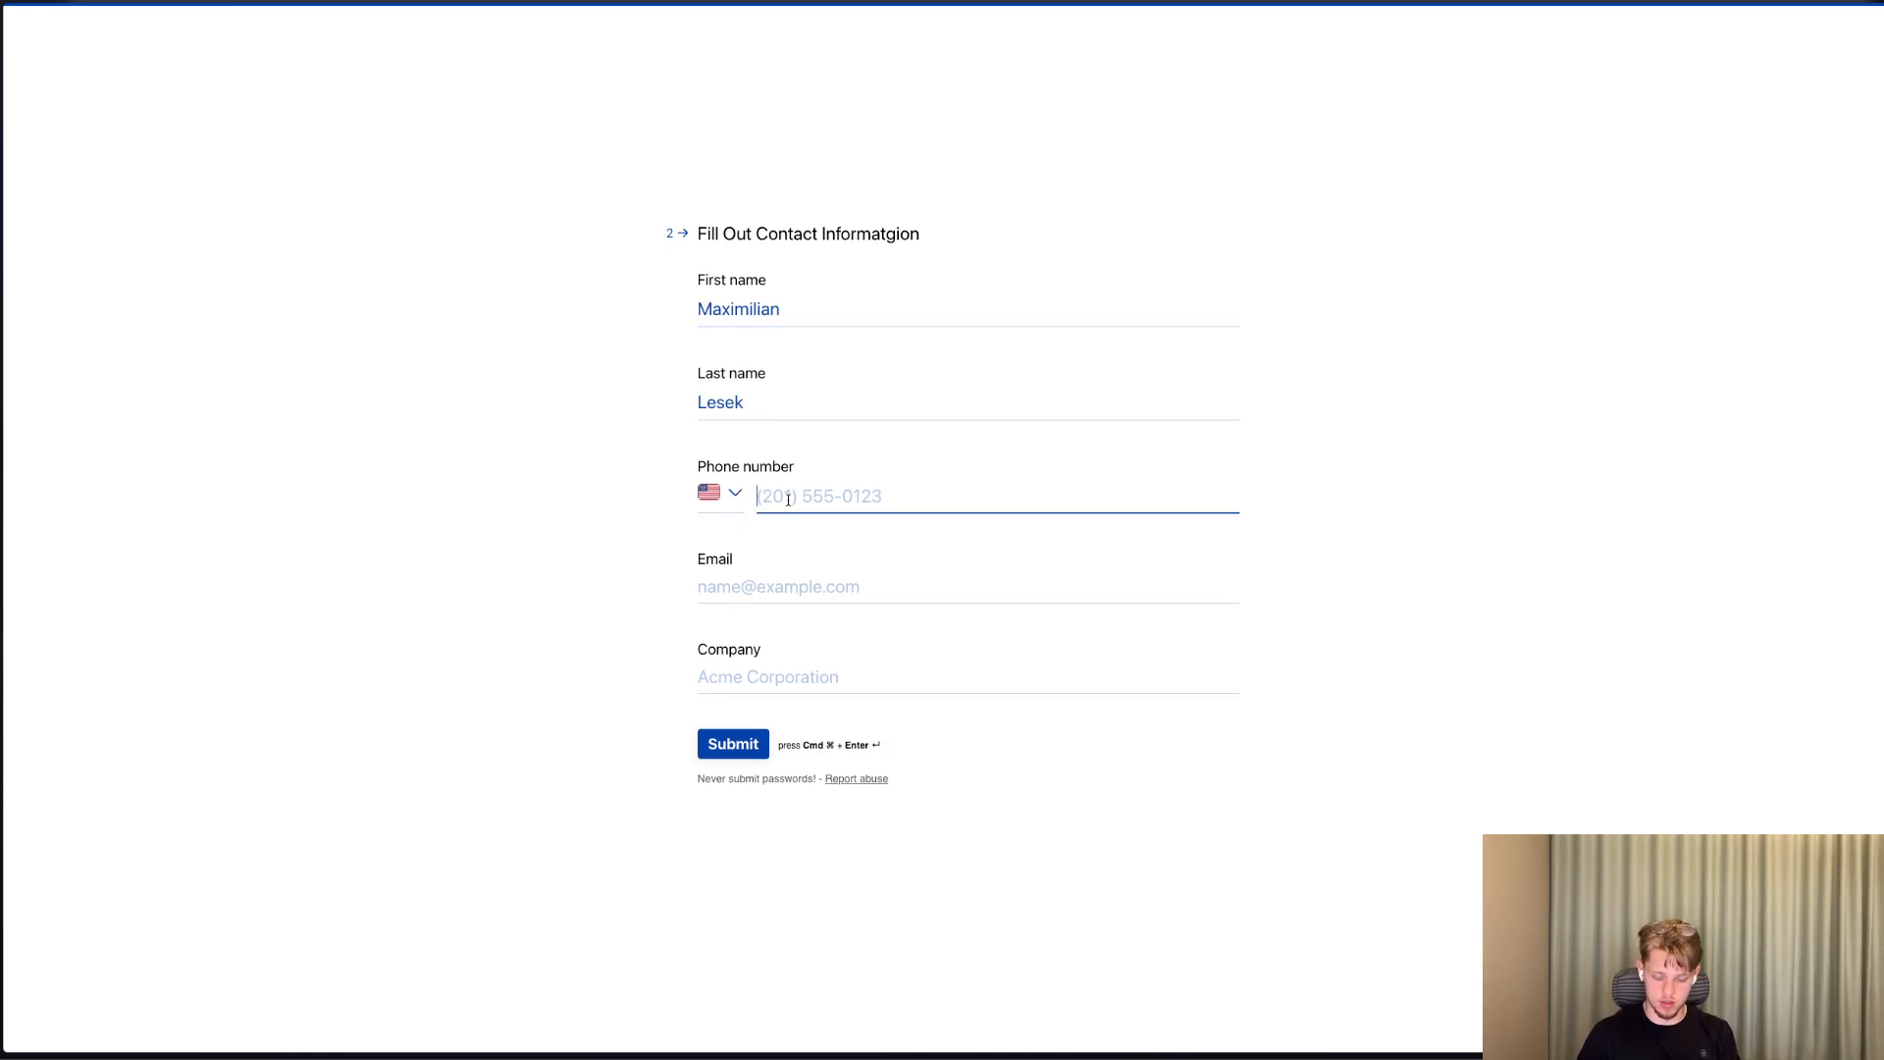
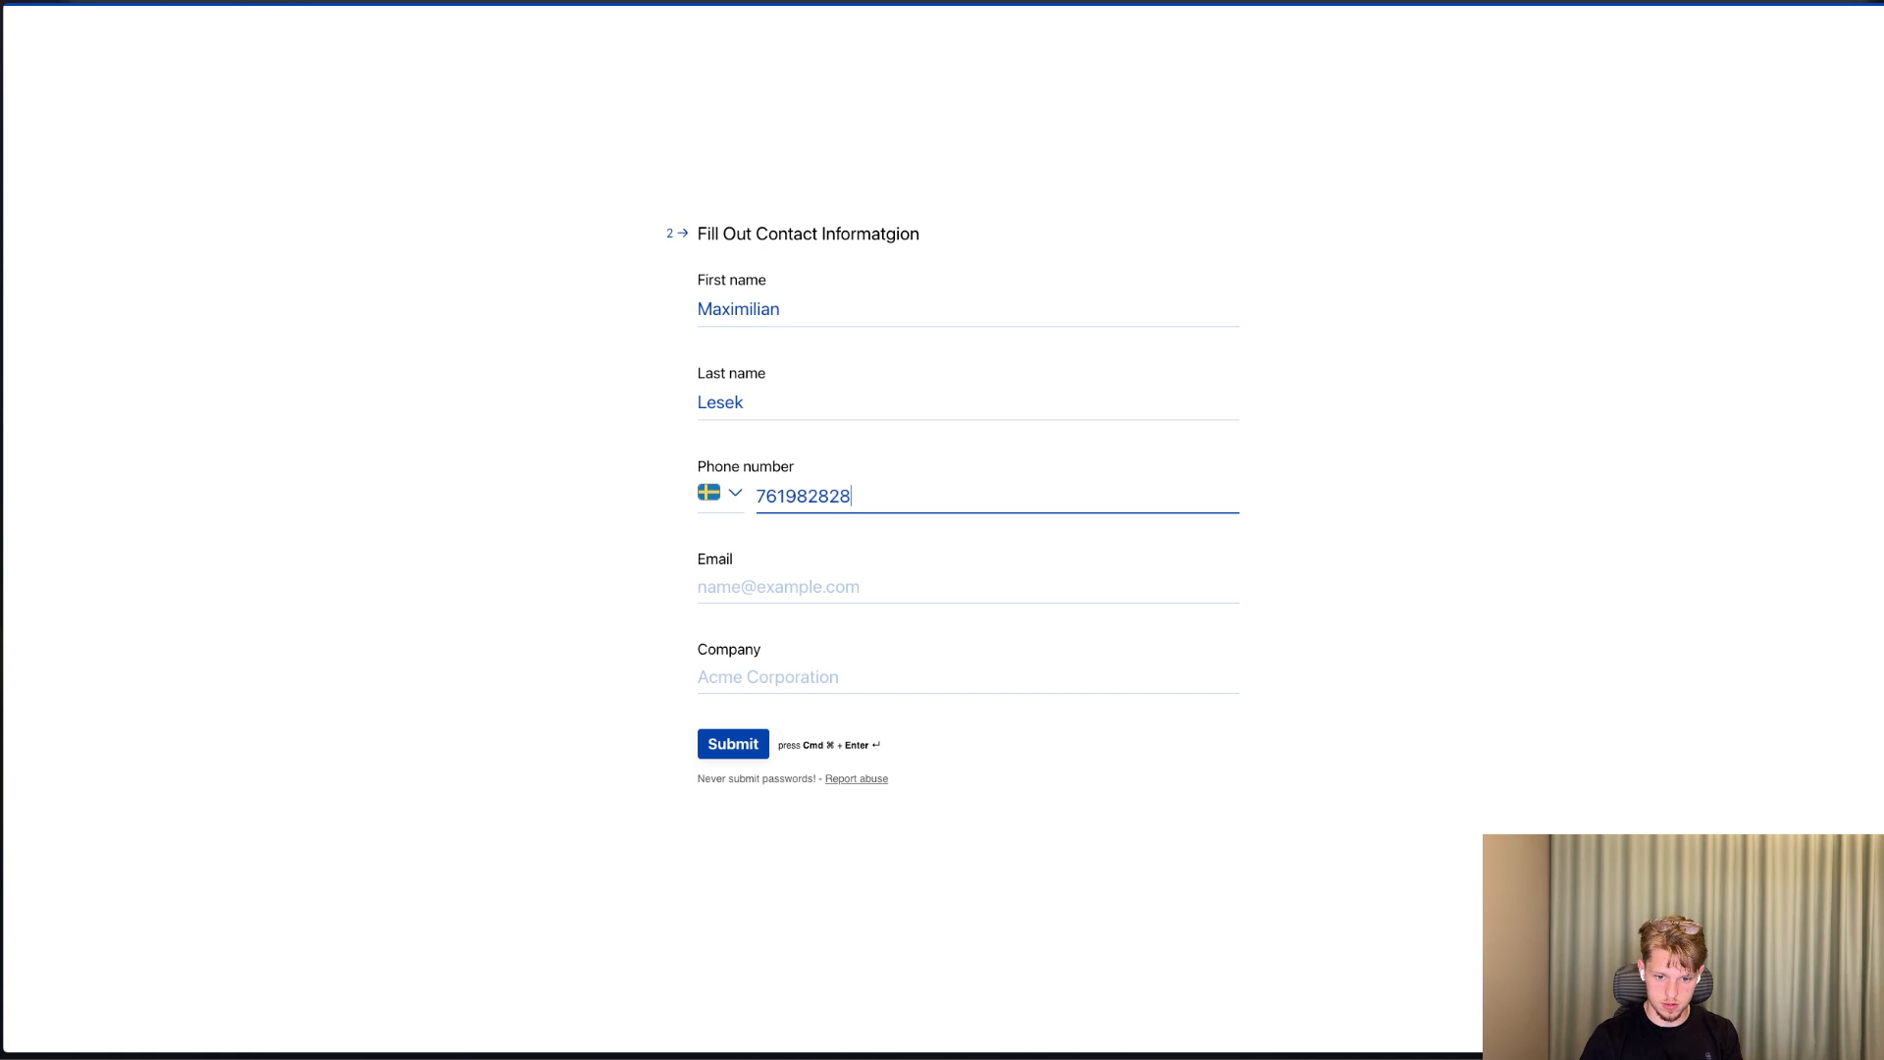
# Enter the contact's e-mail, set the company to Well Designed, and submit the form.
pyautogui.click(820, 587)
pyautogui.click(815, 620)
pyautogui.click(824, 677)
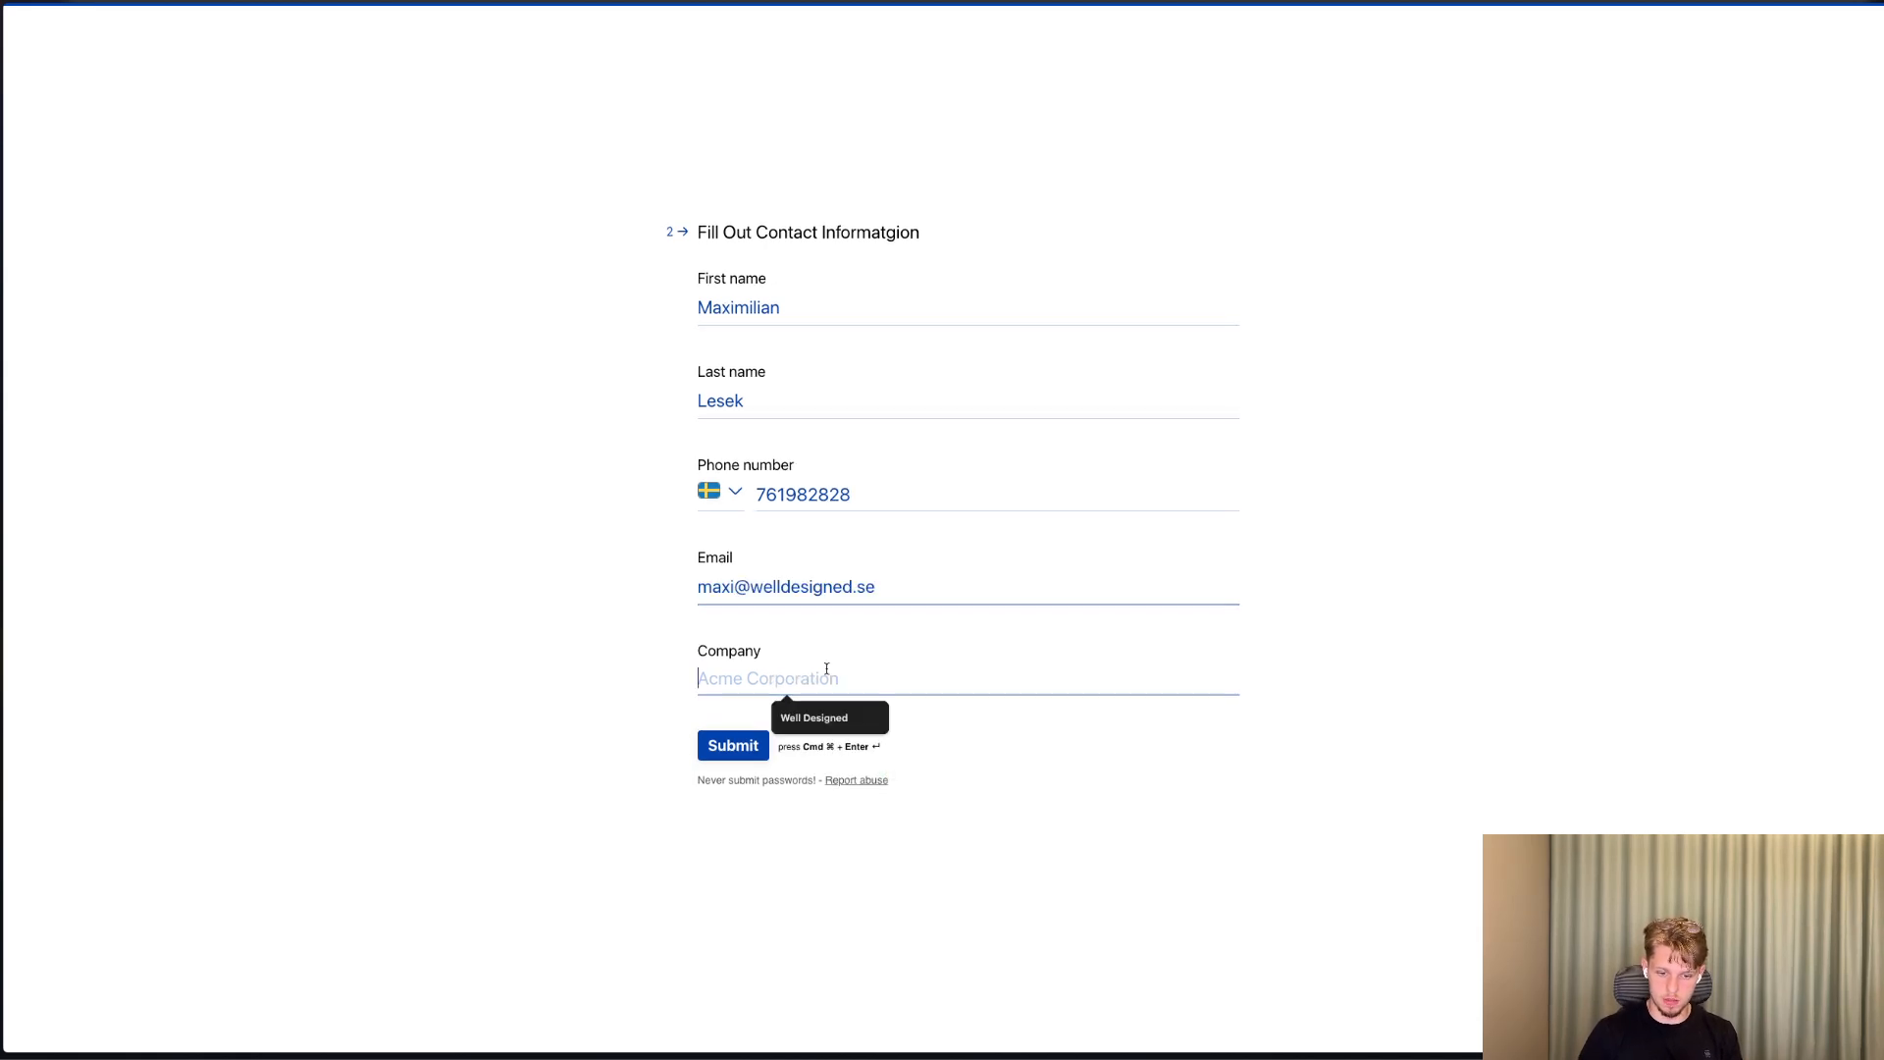
pyautogui.click(828, 717)
pyautogui.click(742, 752)
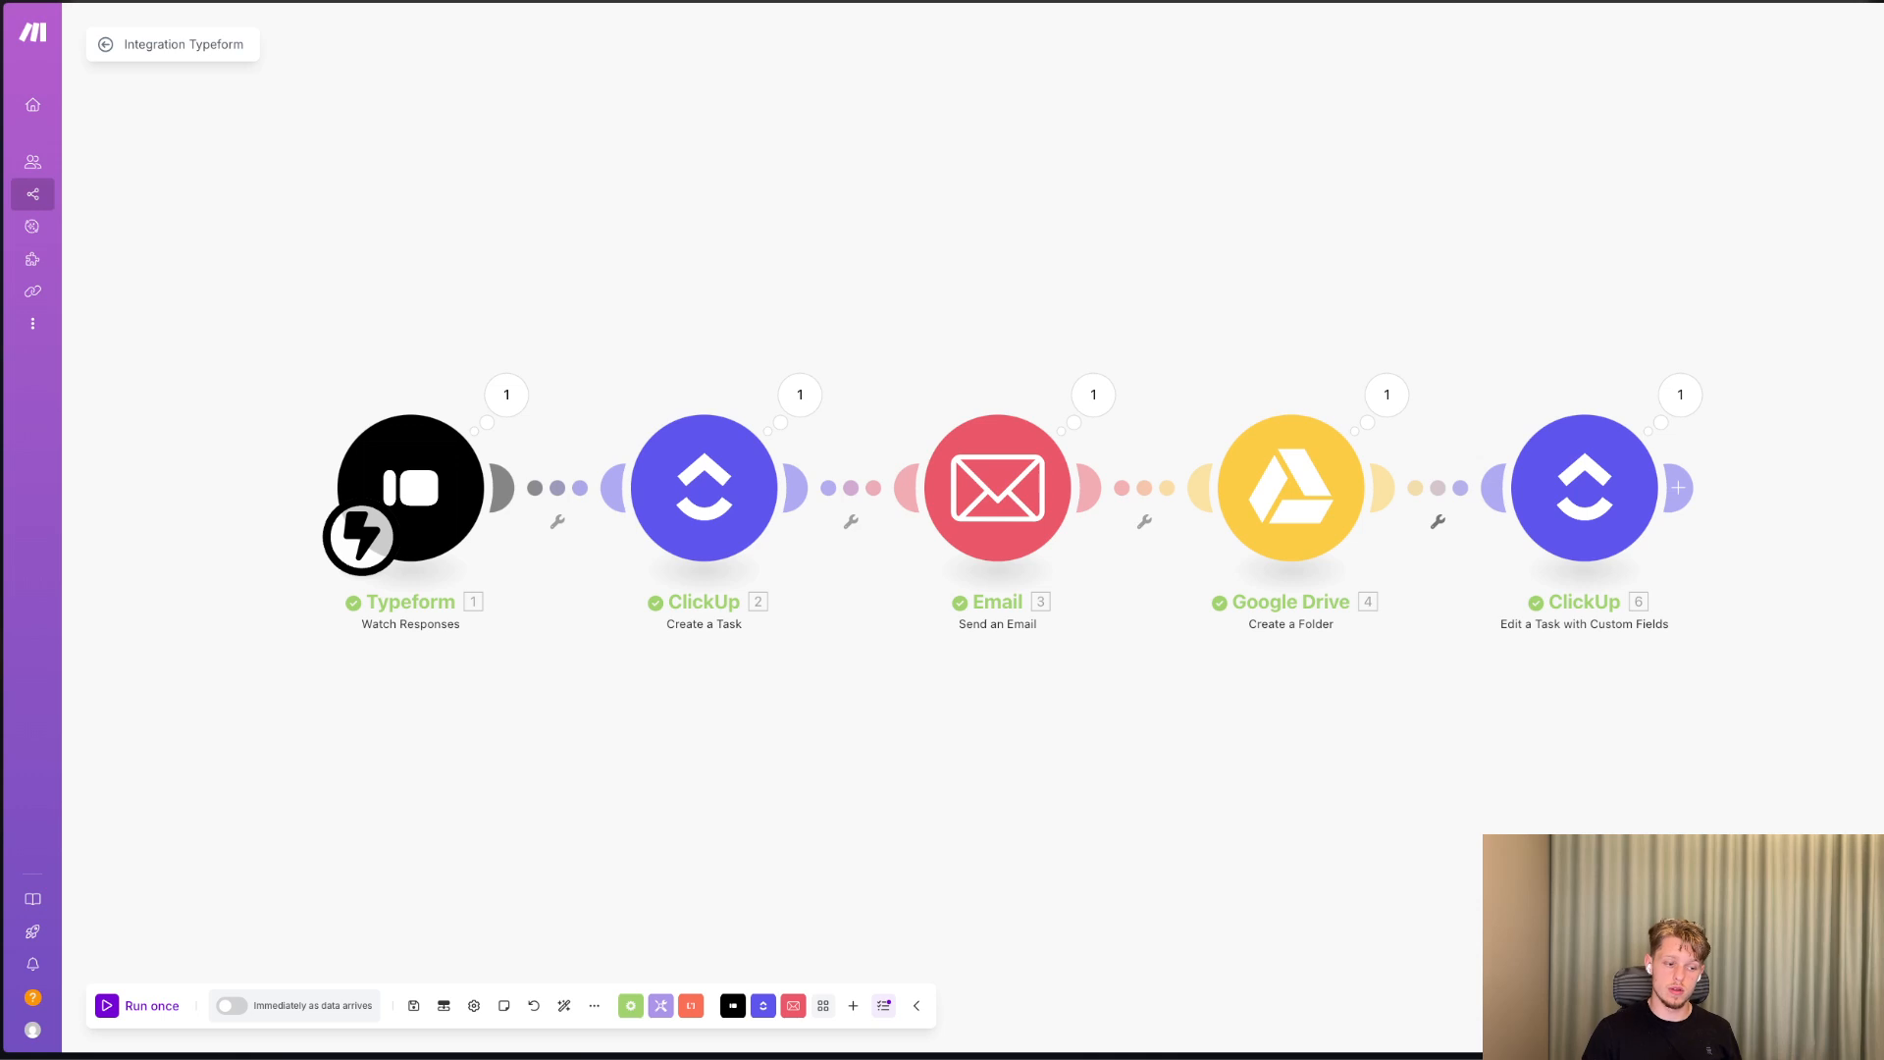
# Switch to the ClickUp Client Onboarding list and review the subtasks of the newest Well Designed task under Waiting on Info.
pyautogui.hotkey('ctrl', 'Tab')
pyautogui.hscroll(1, 1234, 722)
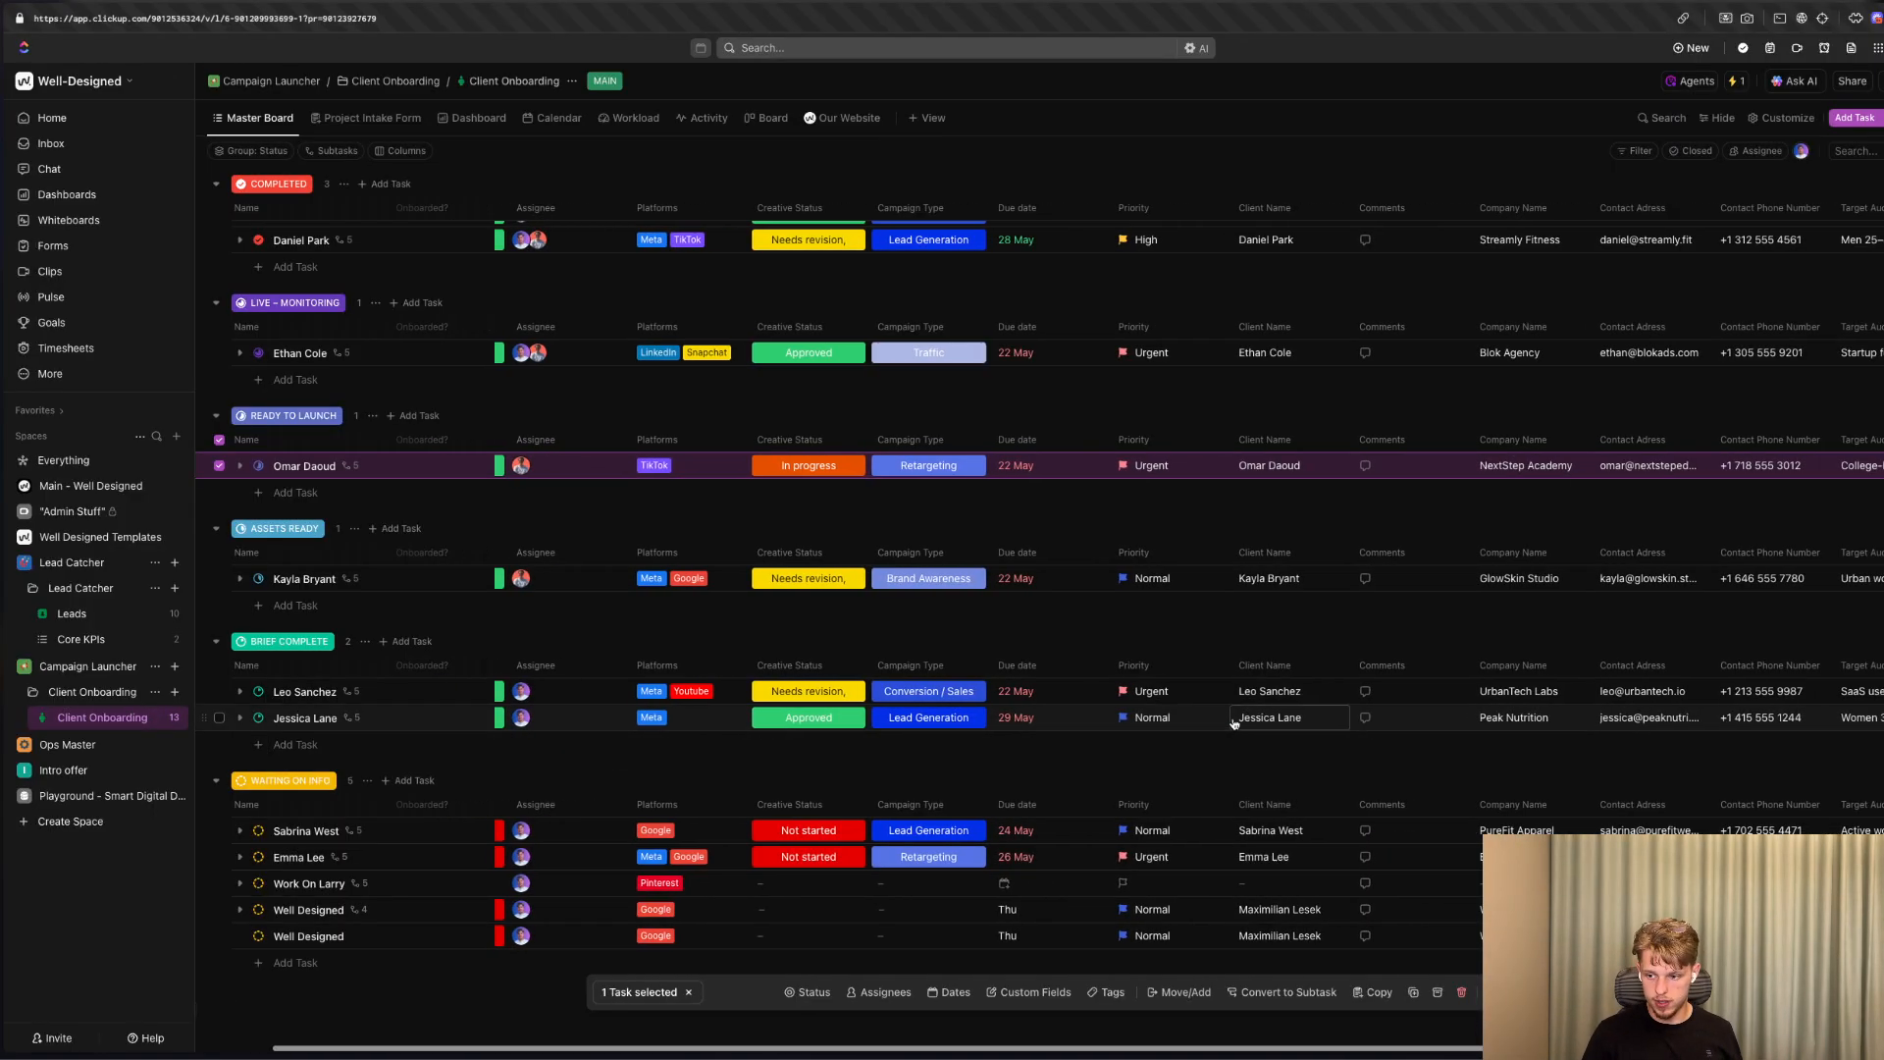
pyautogui.hscroll(-1, 1238, 724)
pyautogui.scroll(-1, 1240, 724)
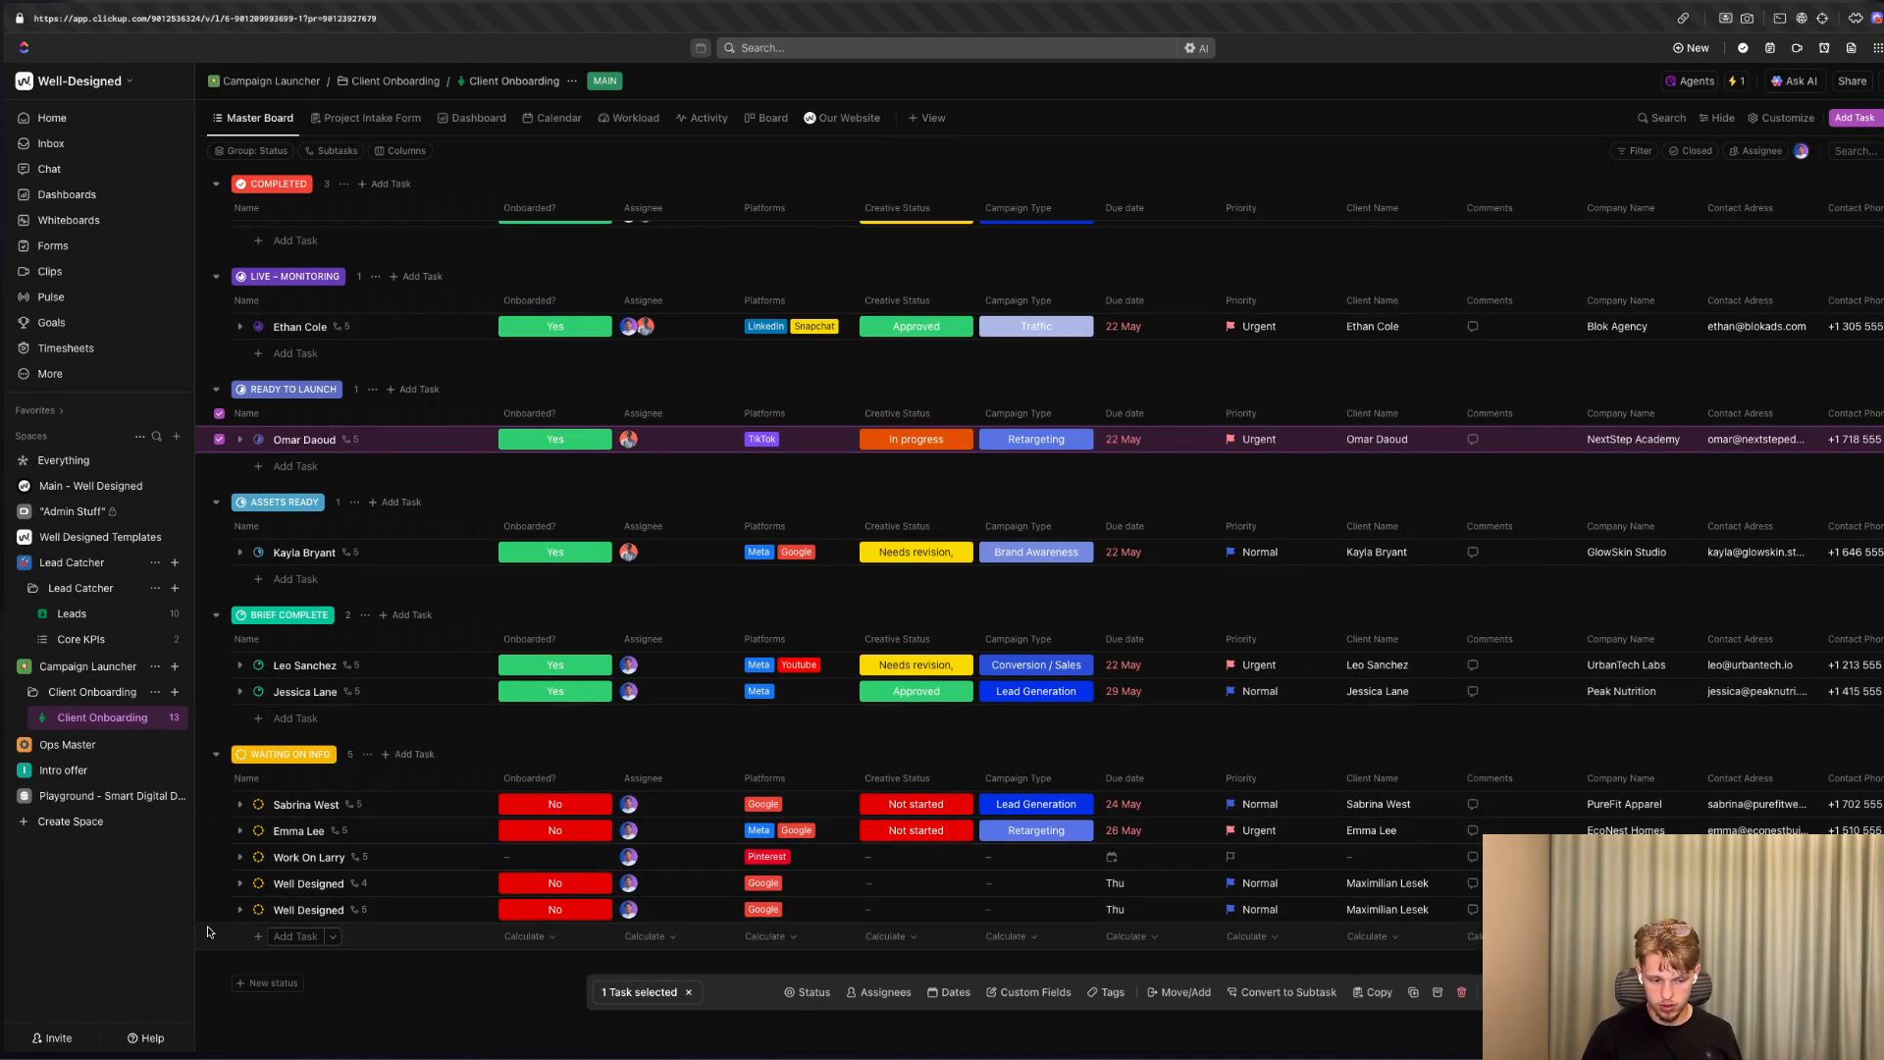
pyautogui.click(240, 911)
pyautogui.scroll(-3, 295, 918)
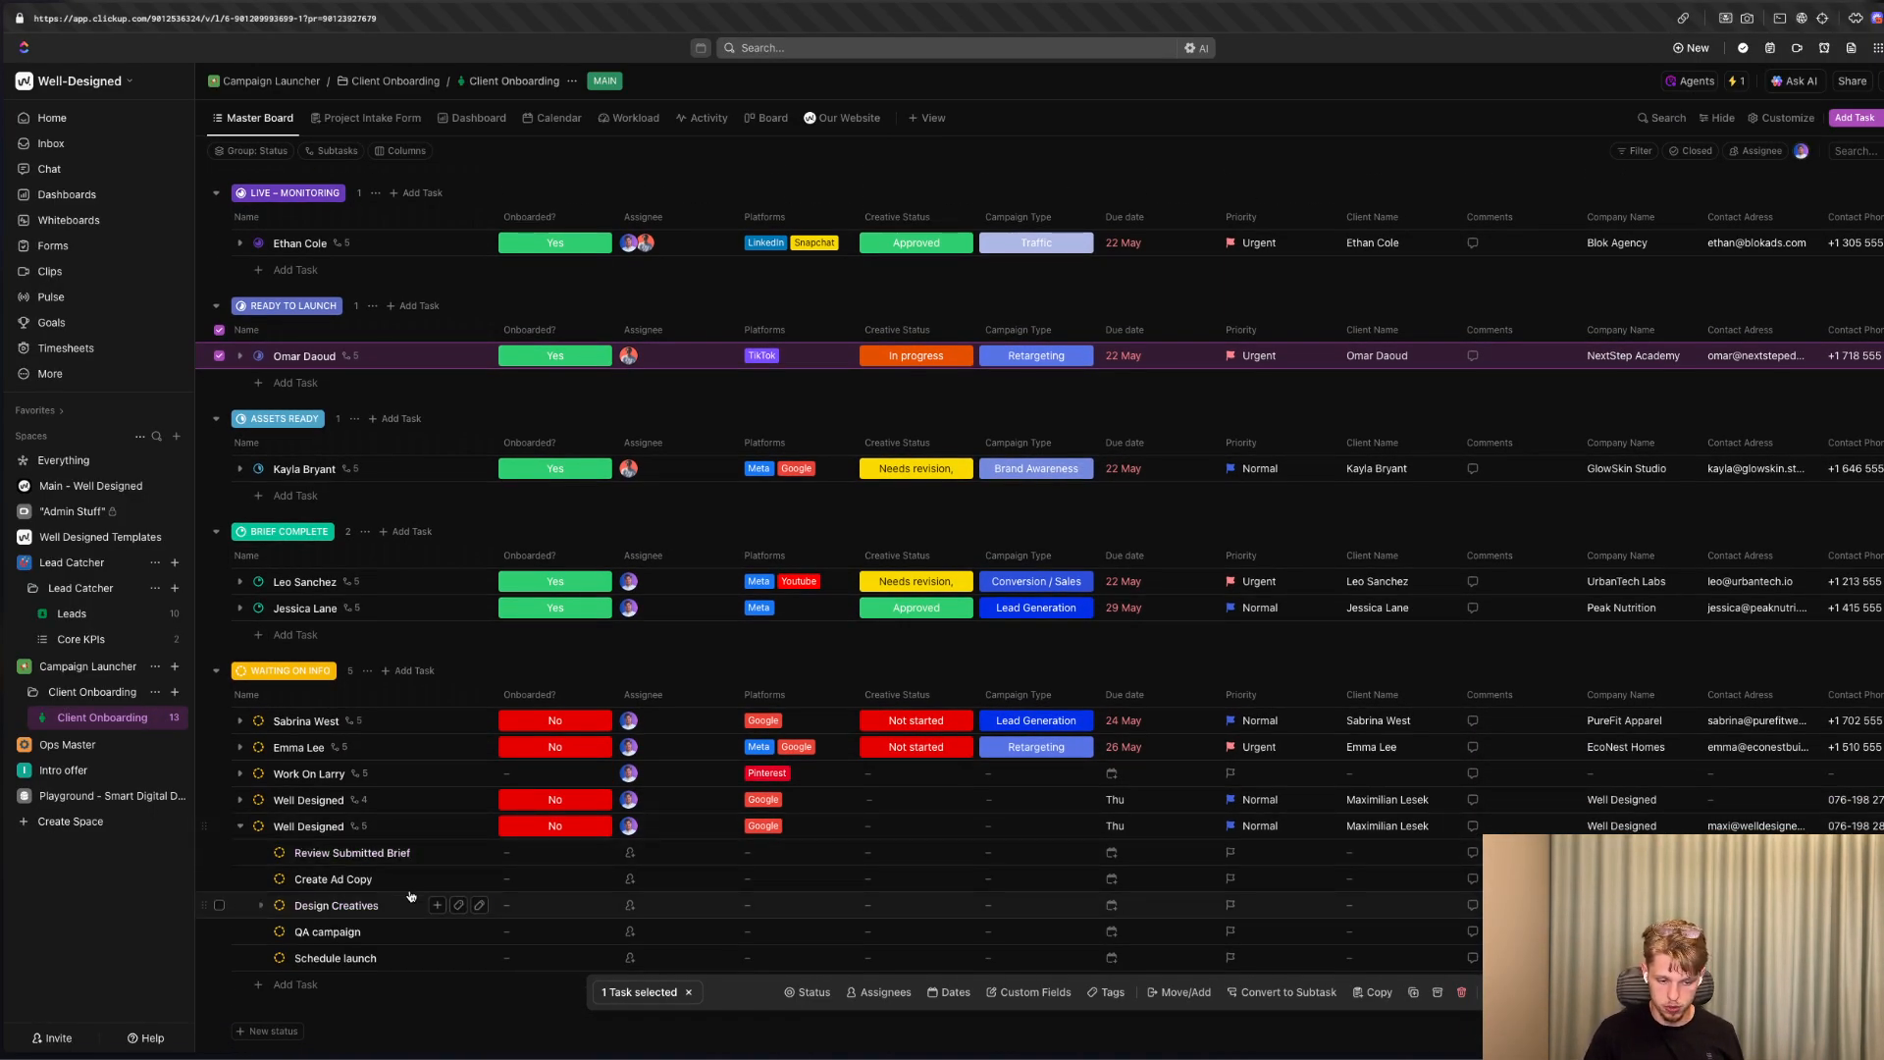
pyautogui.scroll(-2, 422, 858)
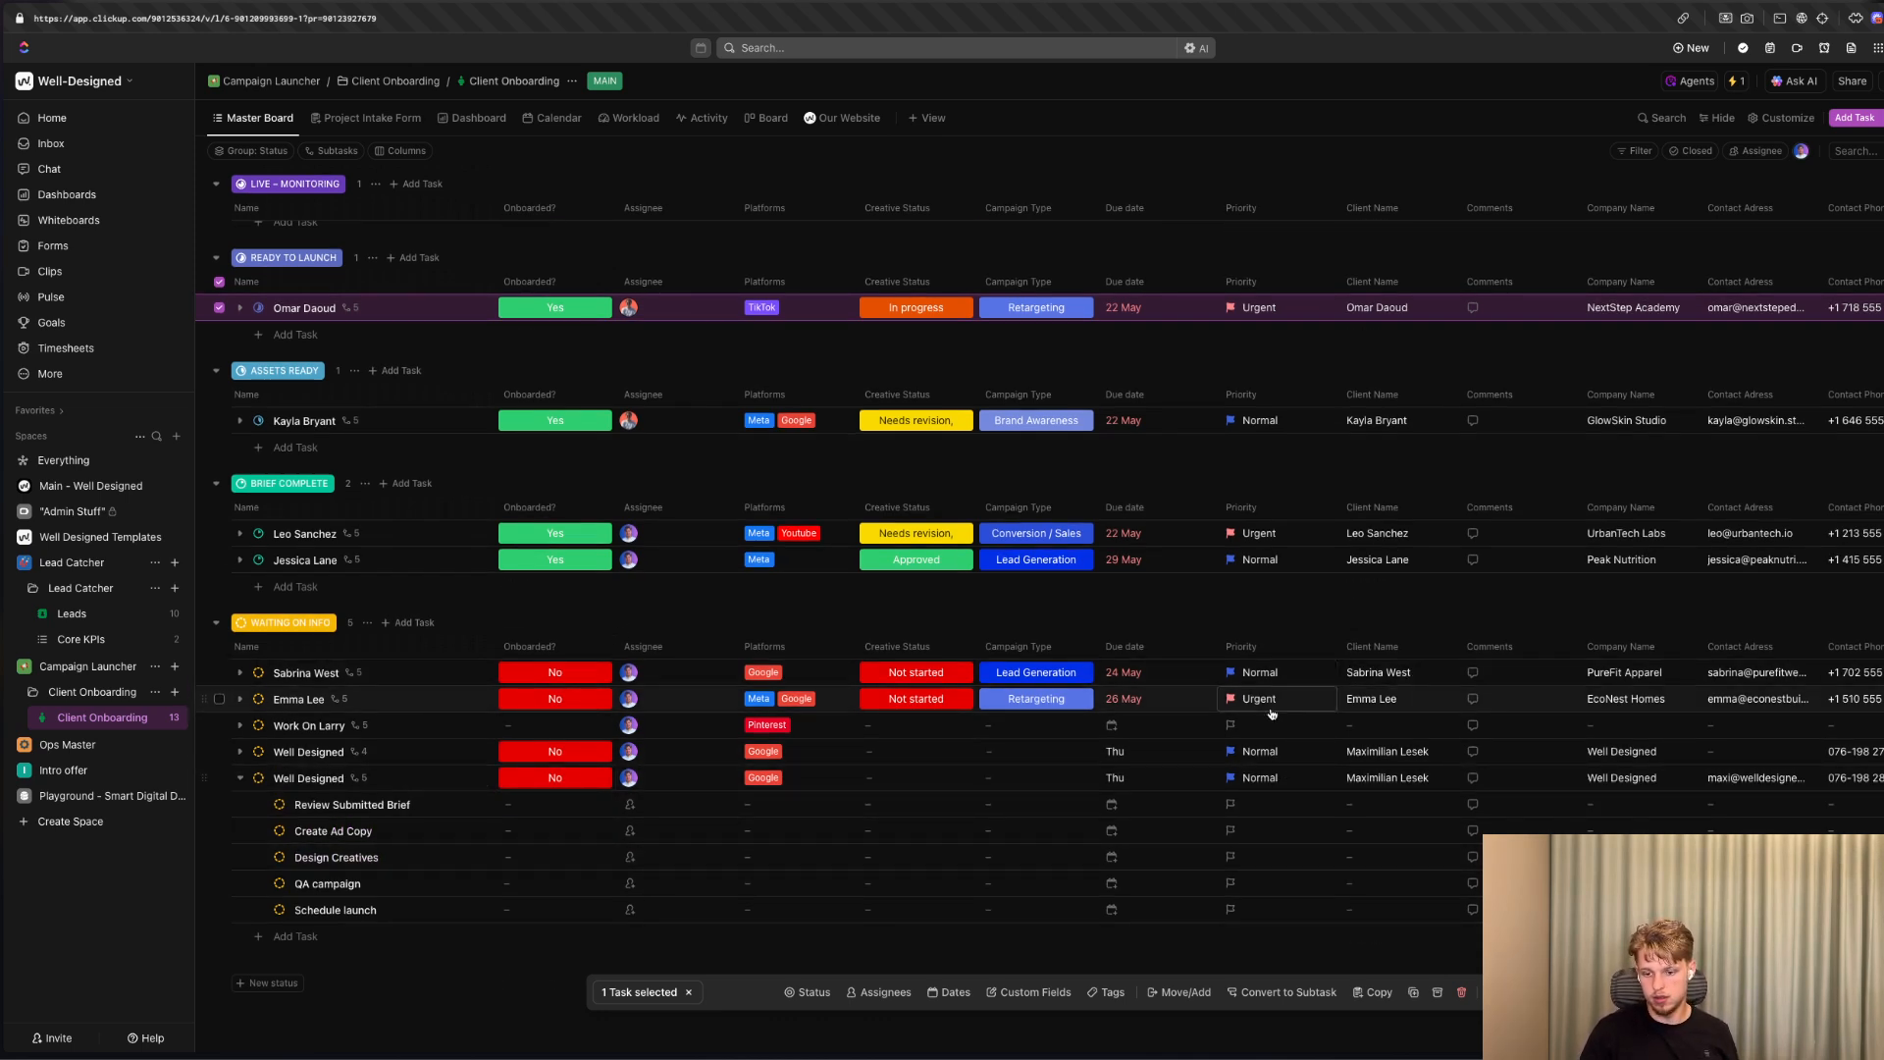
# Collapse the newest Well Designed task's subtasks and check its client name, company and contact fields.
pyautogui.click(241, 778)
pyautogui.hscroll(2, 945, 714)
pyautogui.hscroll(6, 945, 714)
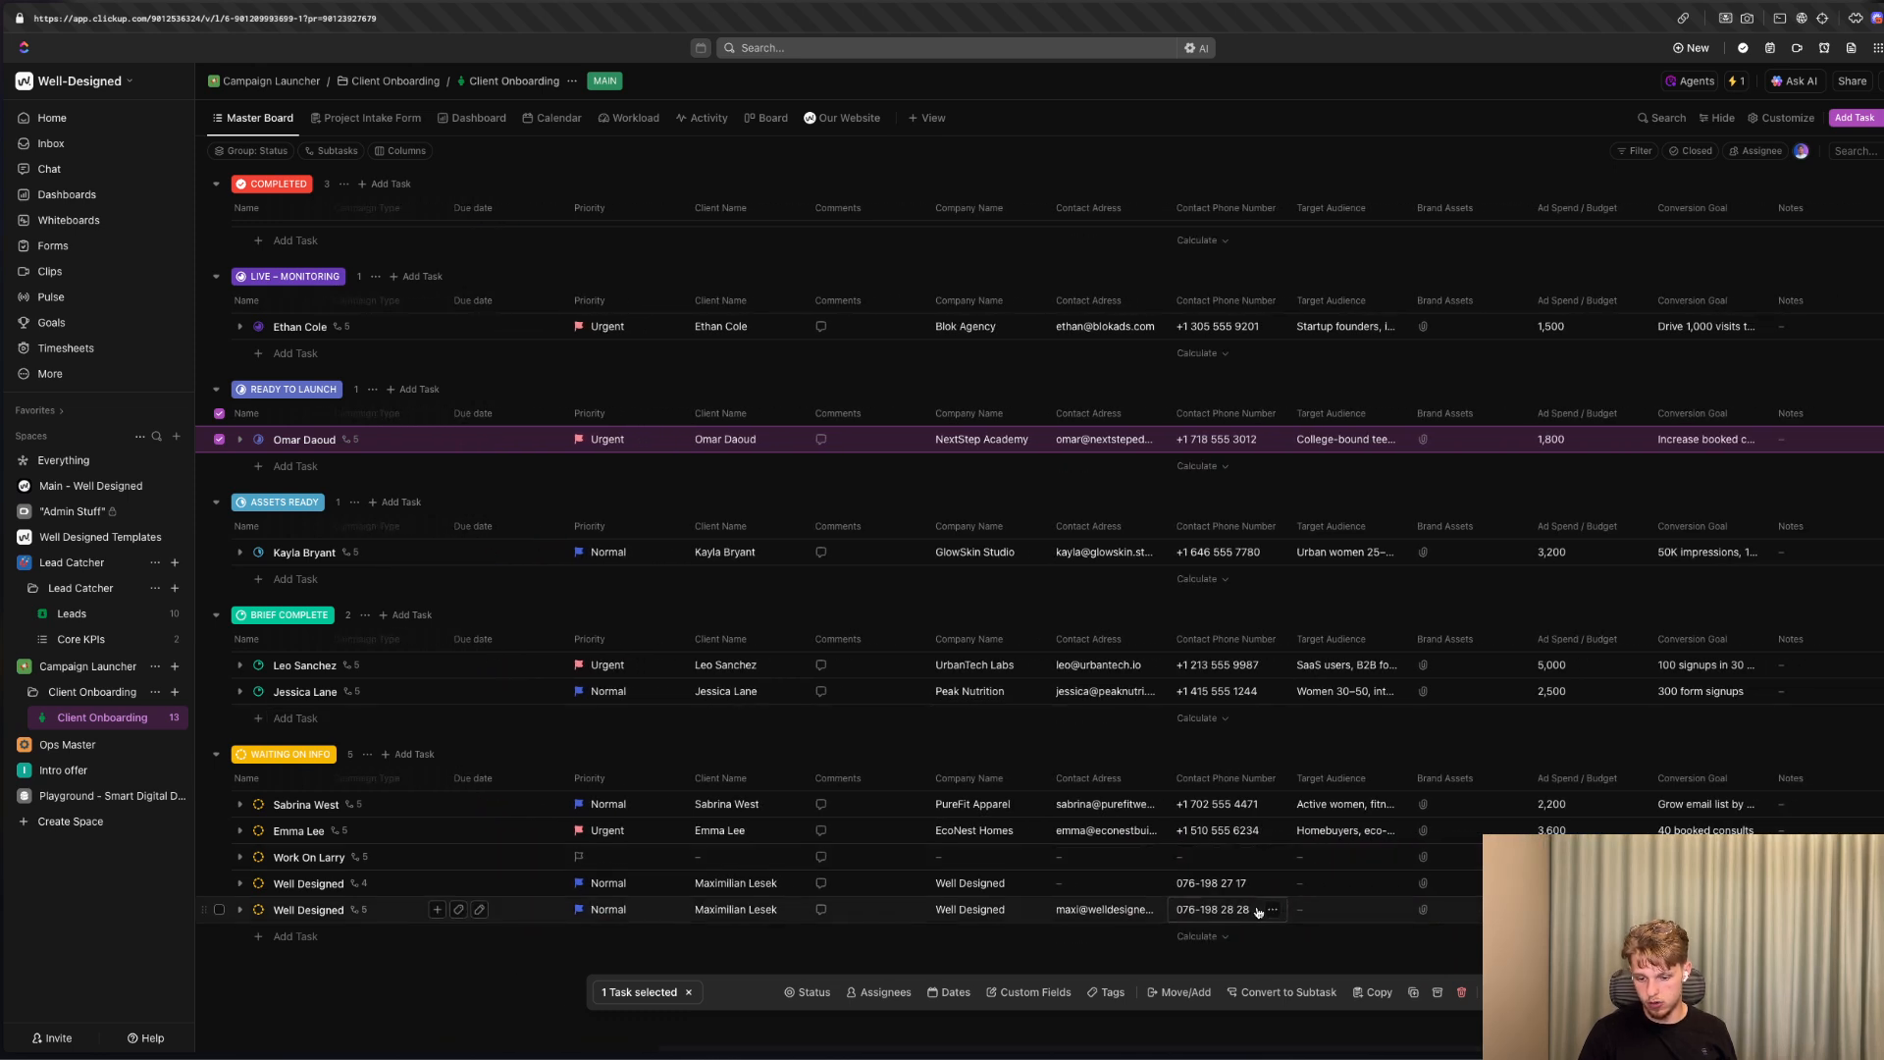
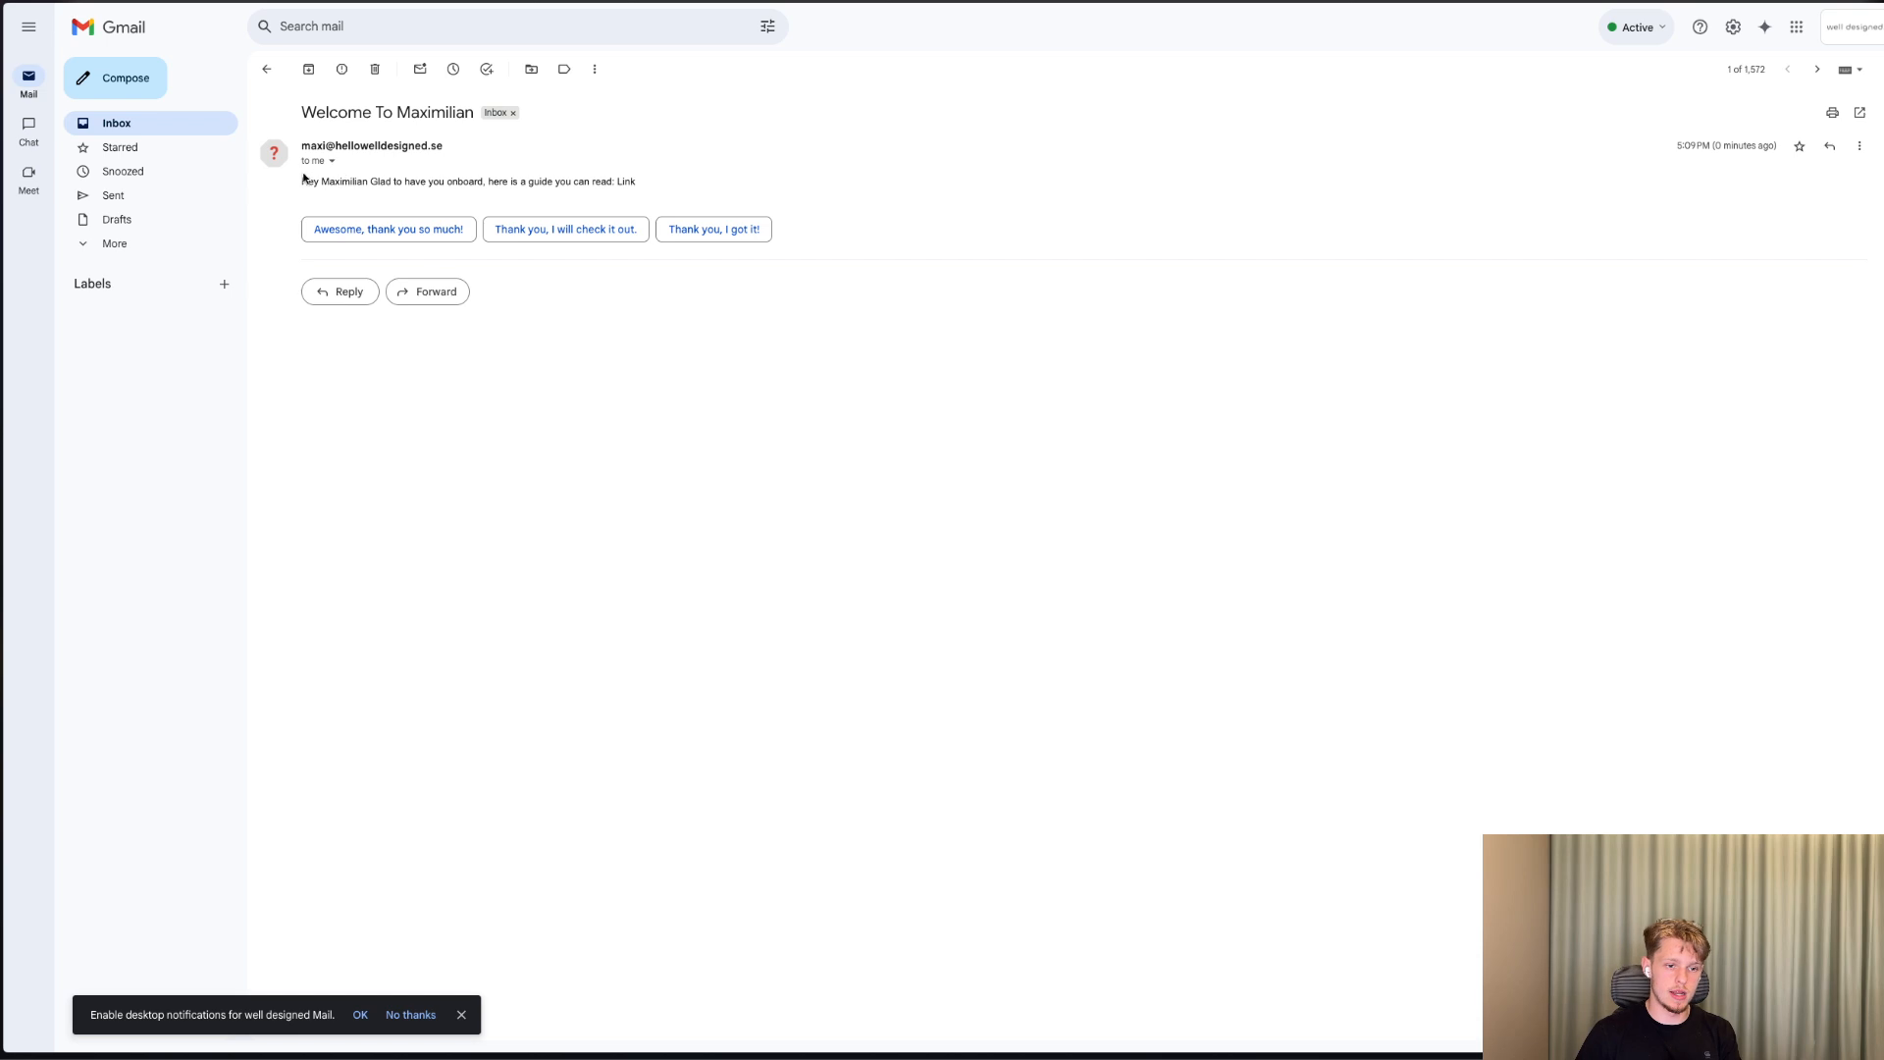
# Read the body text of the received welcome email.
pyautogui.moveTo(306, 183); pyautogui.dragTo(644, 180)
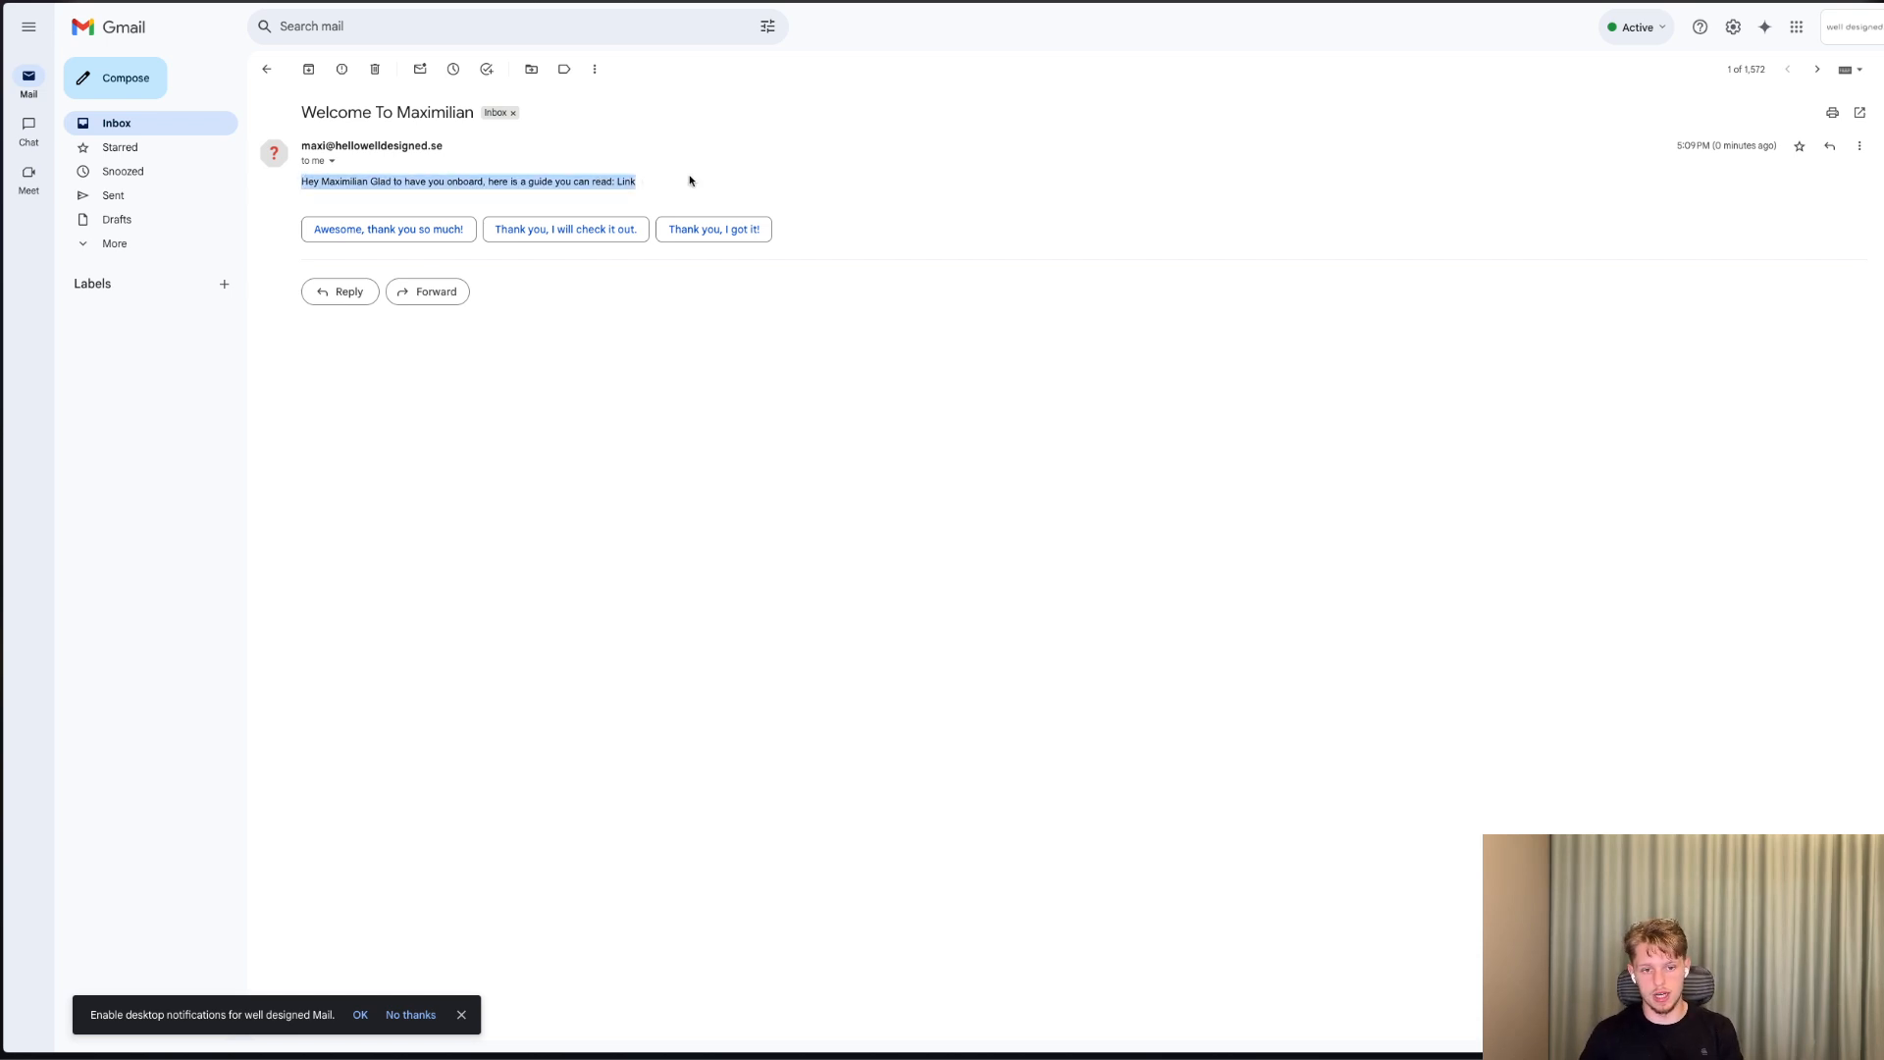
pyautogui.click(689, 180)
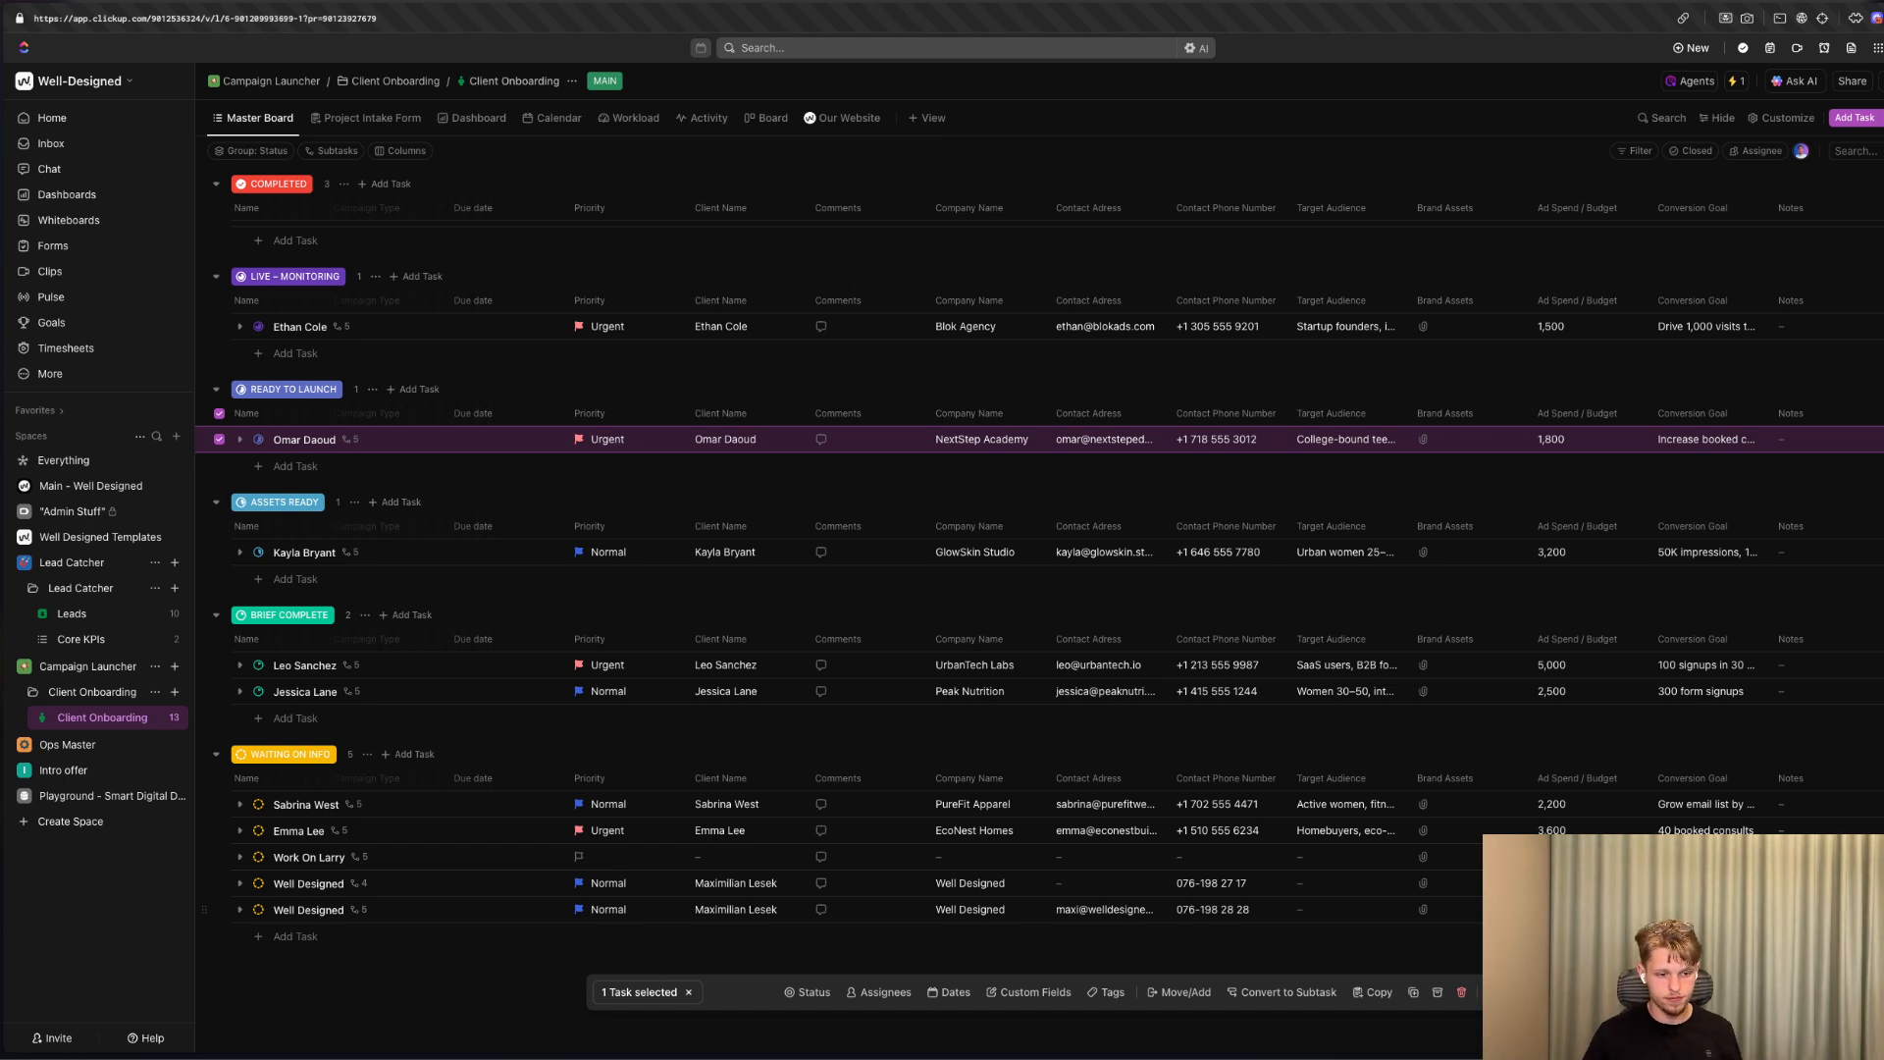
# Switch to ClickUp and add a new private form view to the Client Onboarding list using the Project Intake template.
pyautogui.click(370, 118)
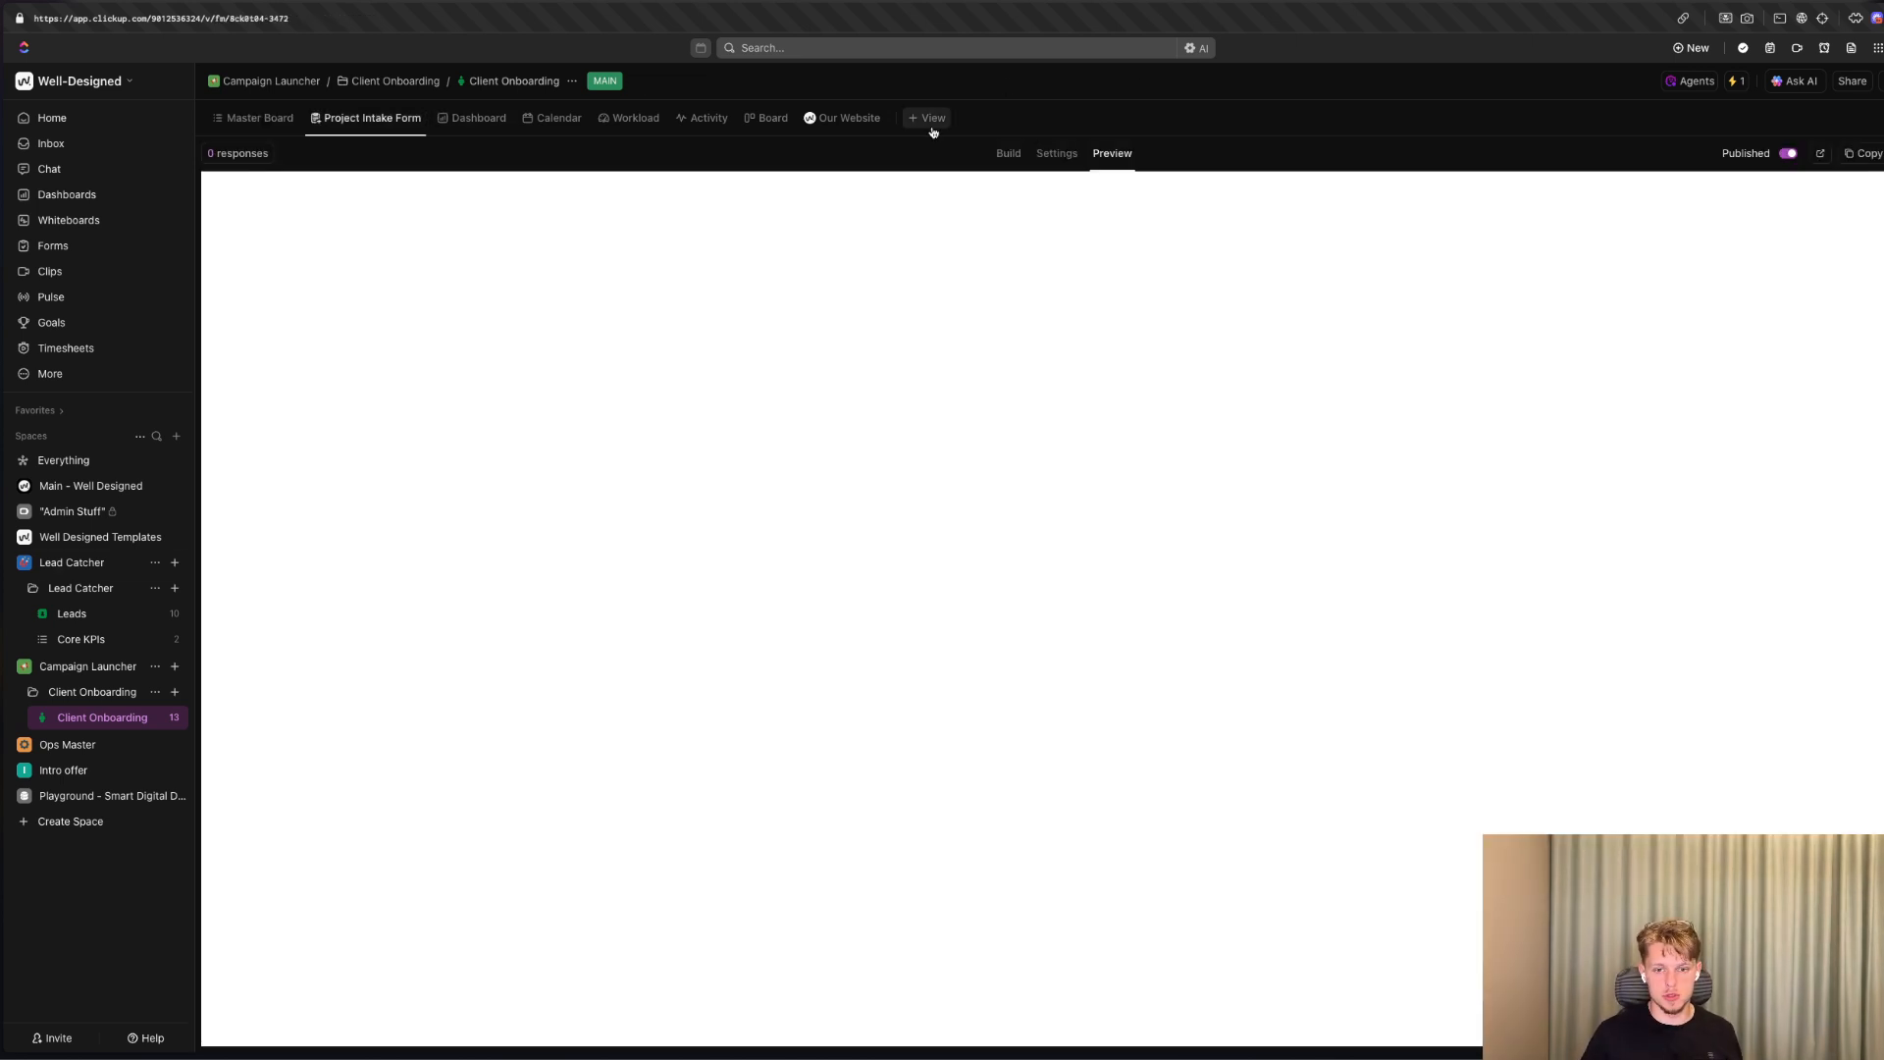
pyautogui.click(931, 122)
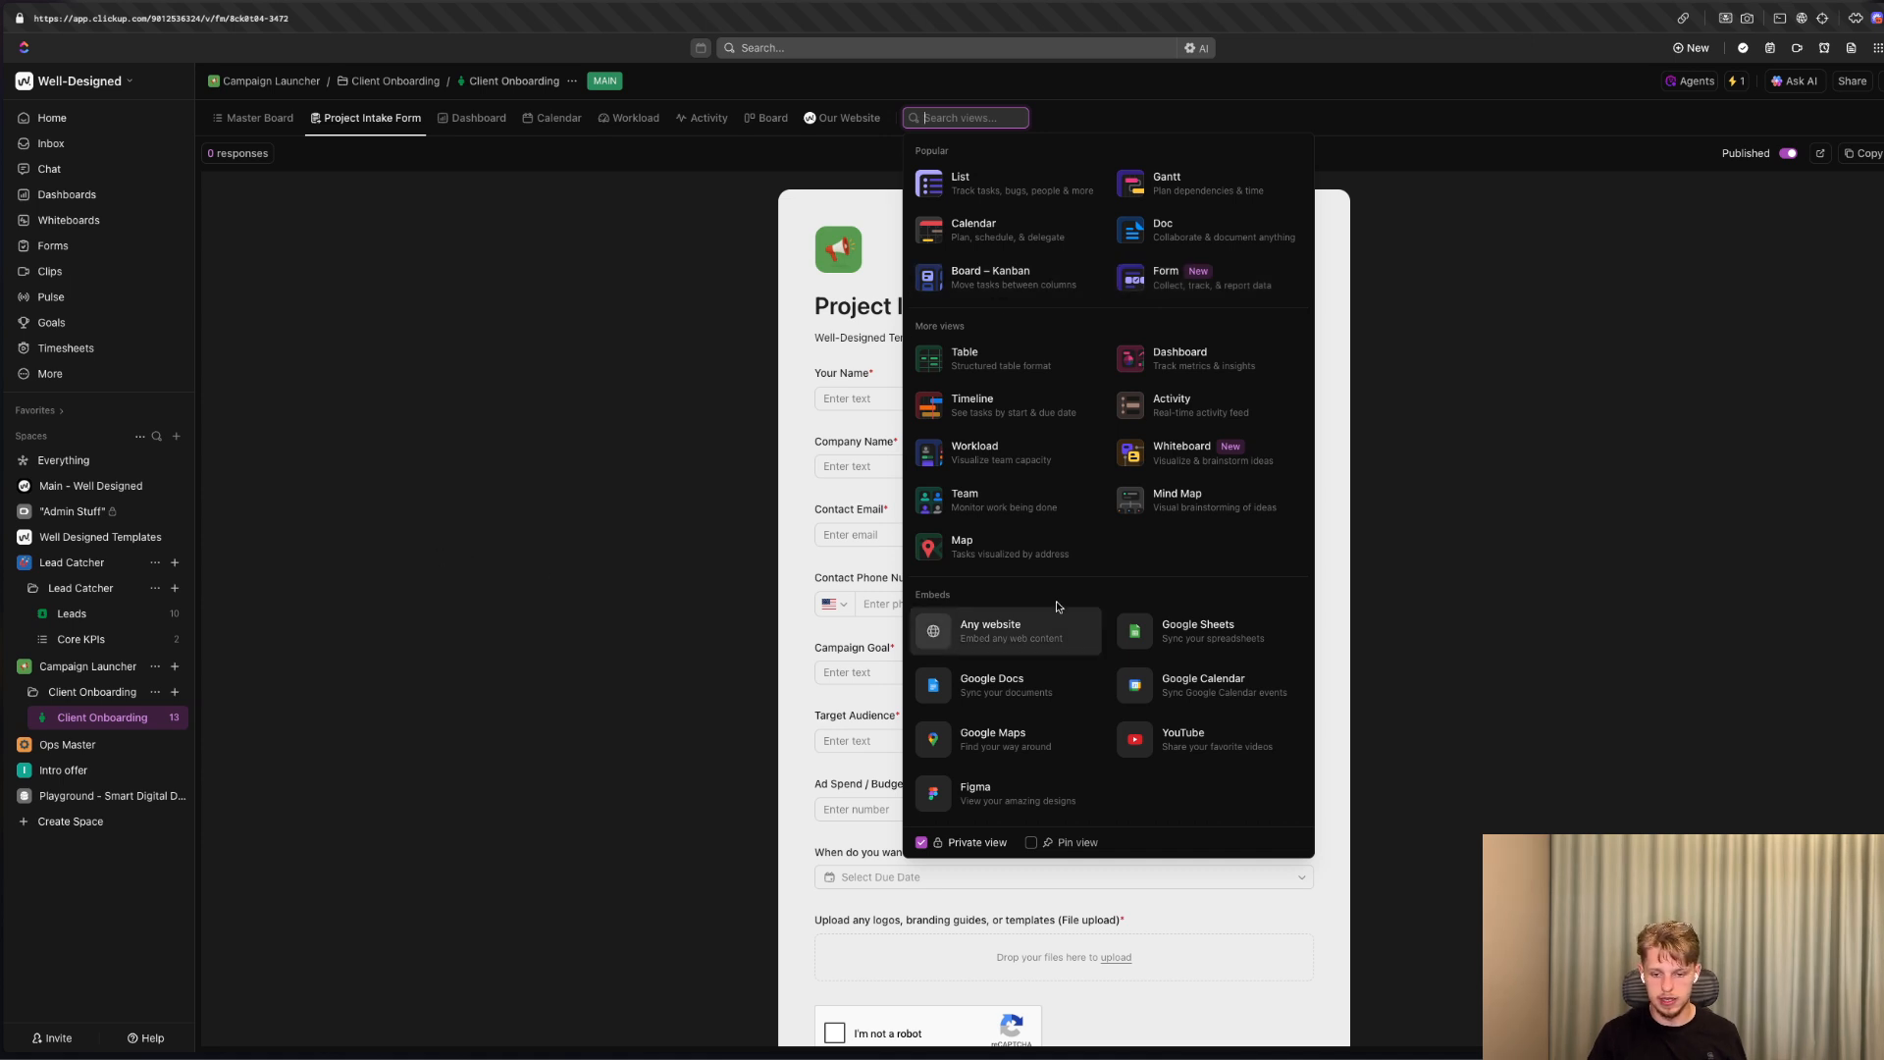
pyautogui.click(1163, 272)
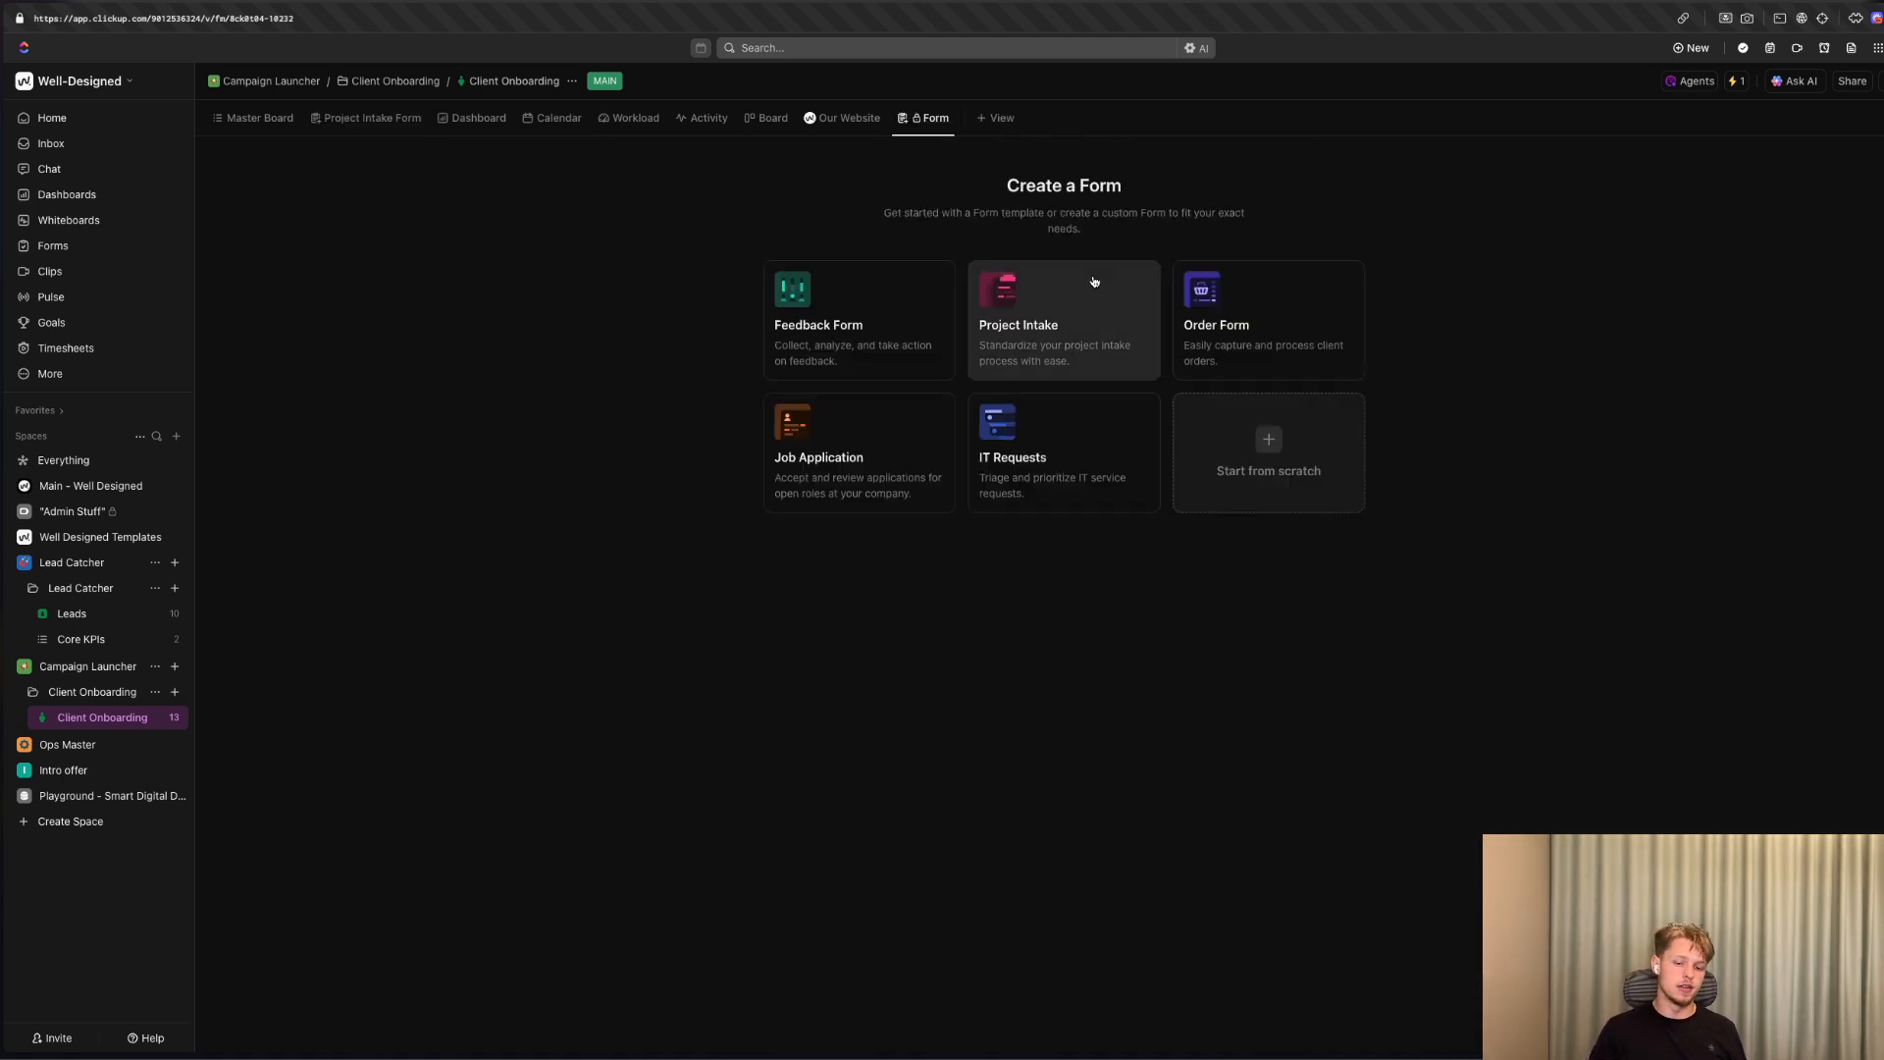
pyautogui.click(1038, 364)
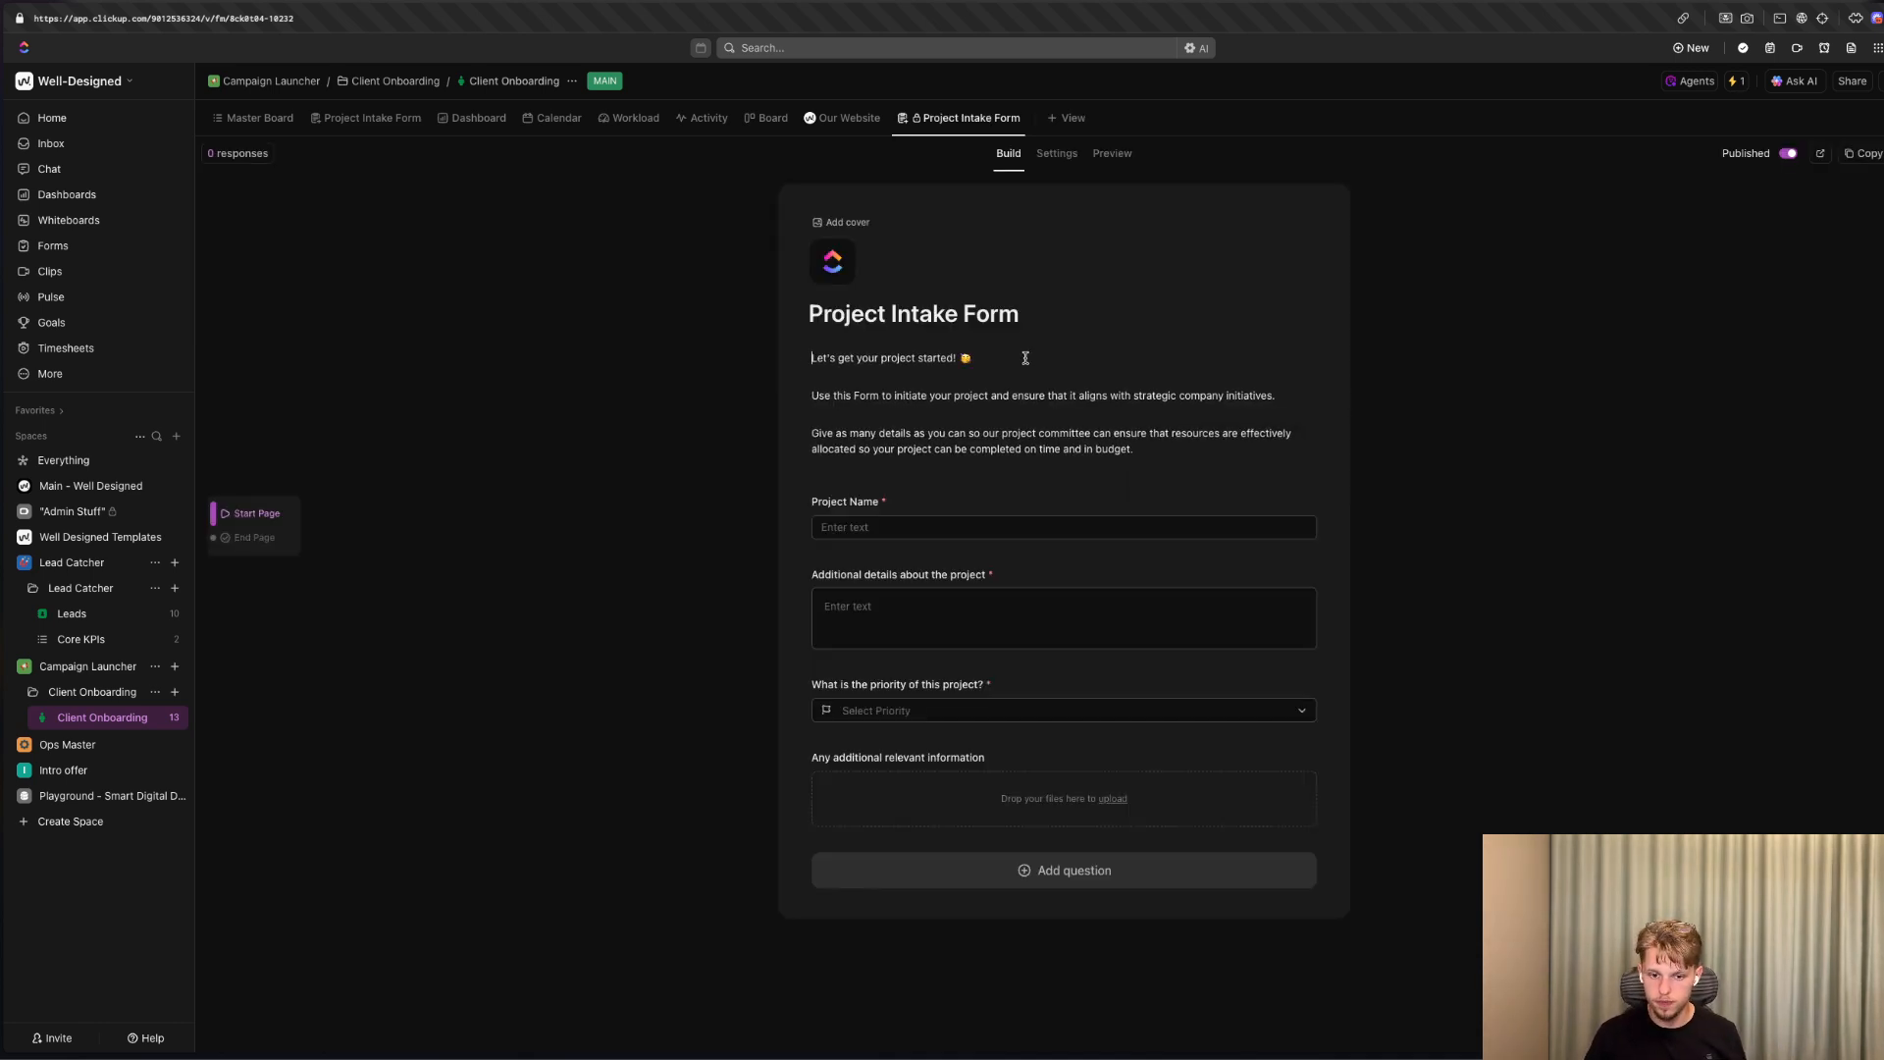
# Replace the form's introductory description with "Well-Designed Intake Form".
pyautogui.moveTo(1137, 450); pyautogui.dragTo(820, 358)
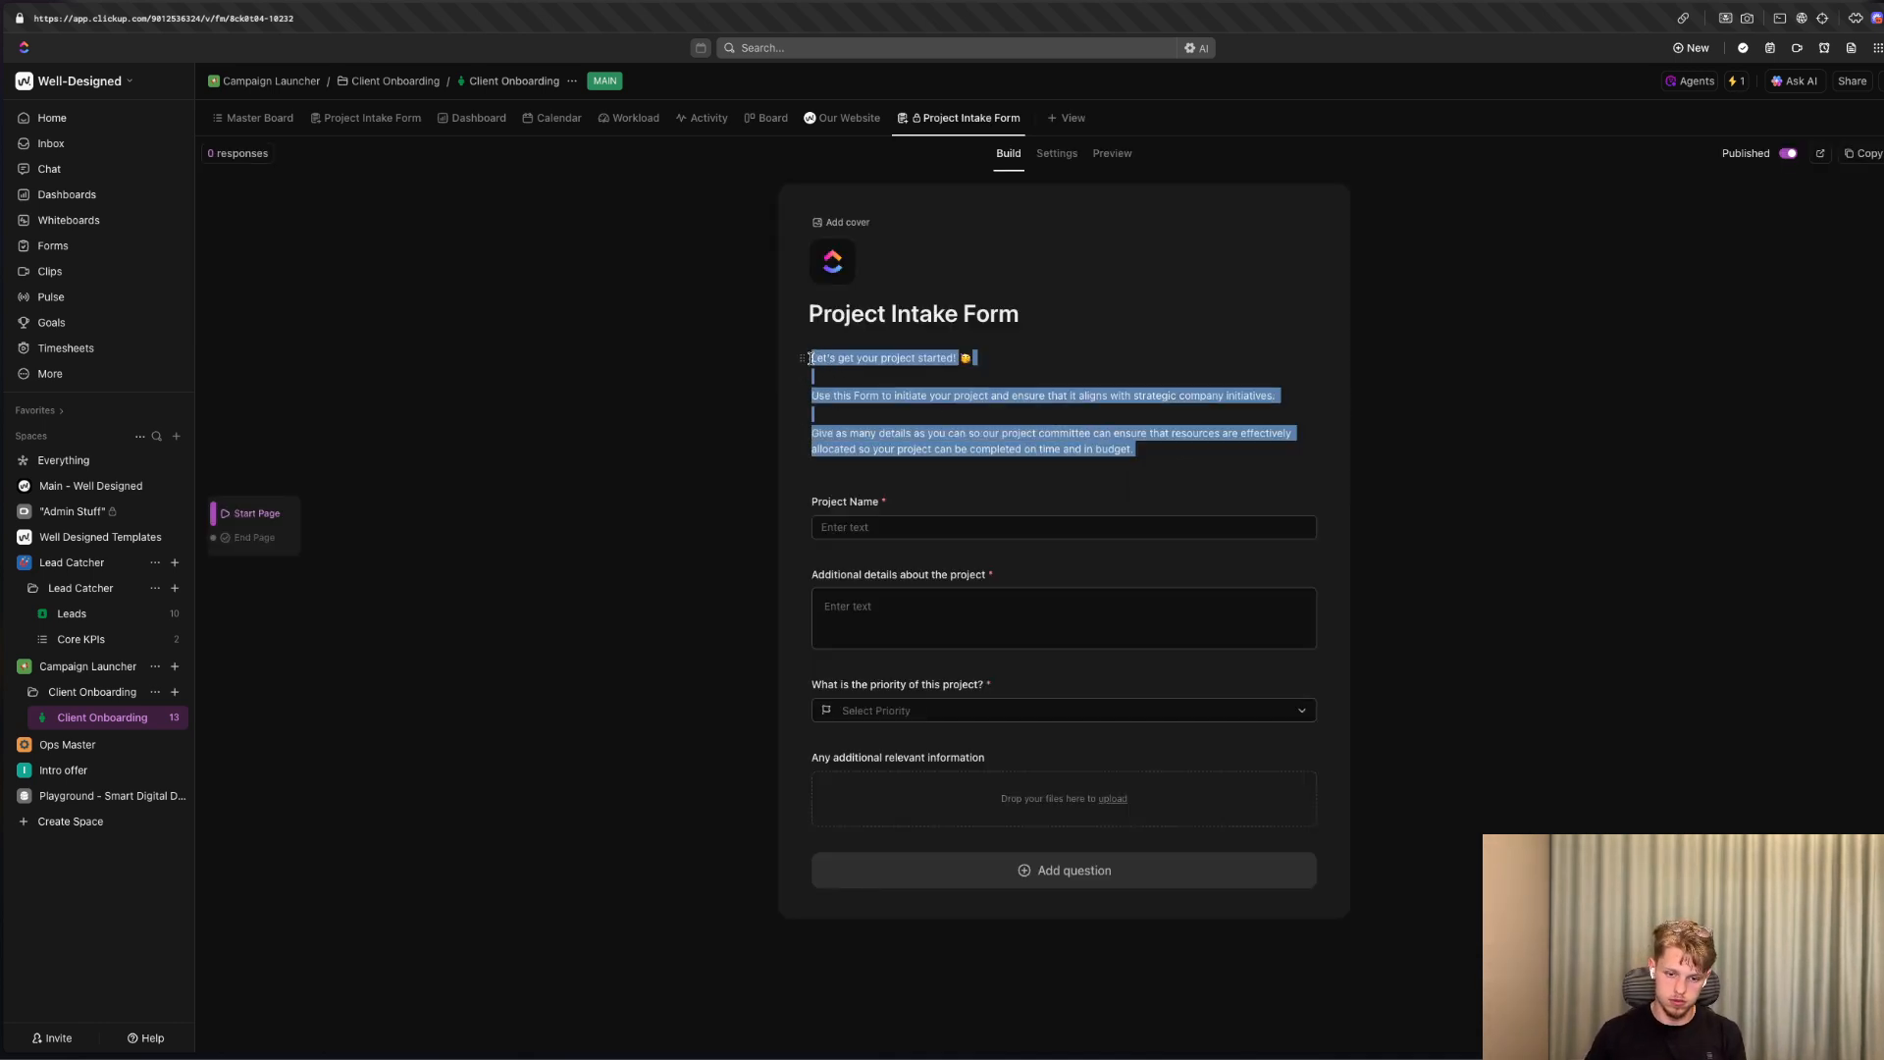
pyautogui.write('Well-Desinged INtake Ofmr')
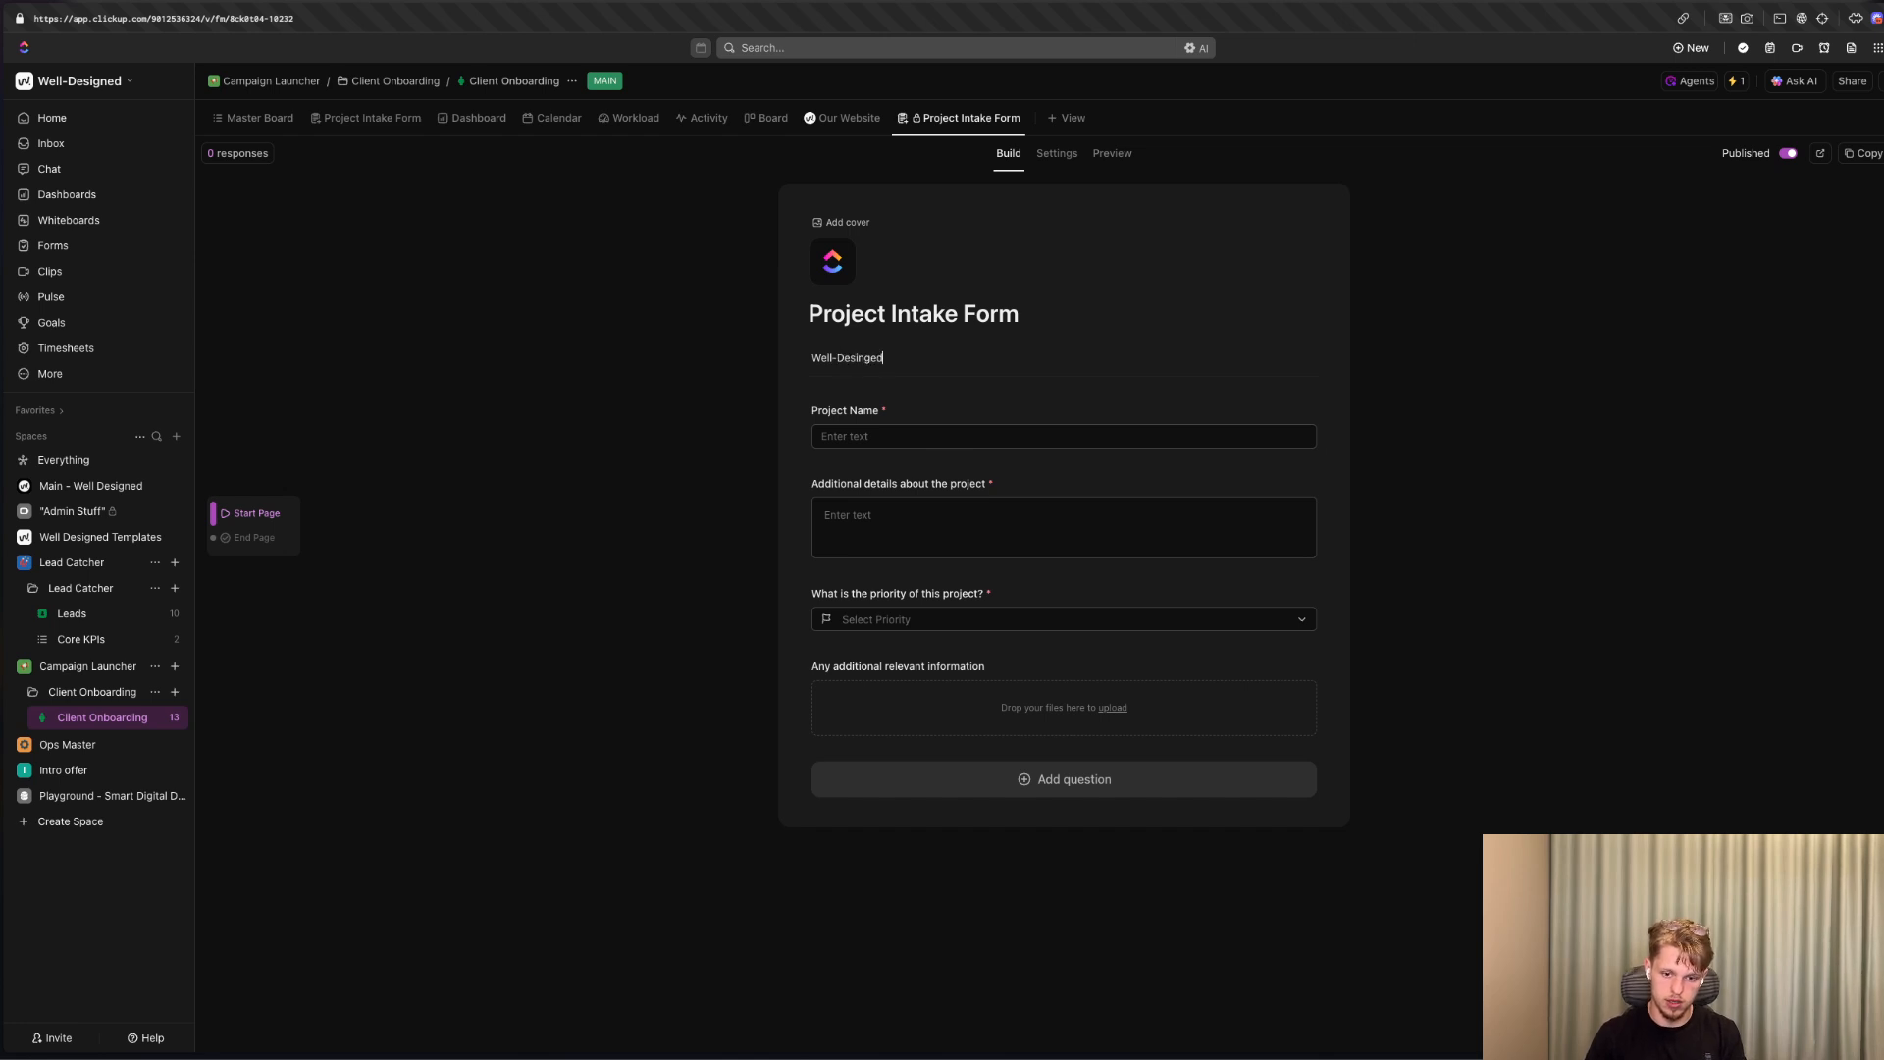
pyautogui.rightClick(848, 361)
pyautogui.click(883, 373)
pyautogui.rightClick(874, 358)
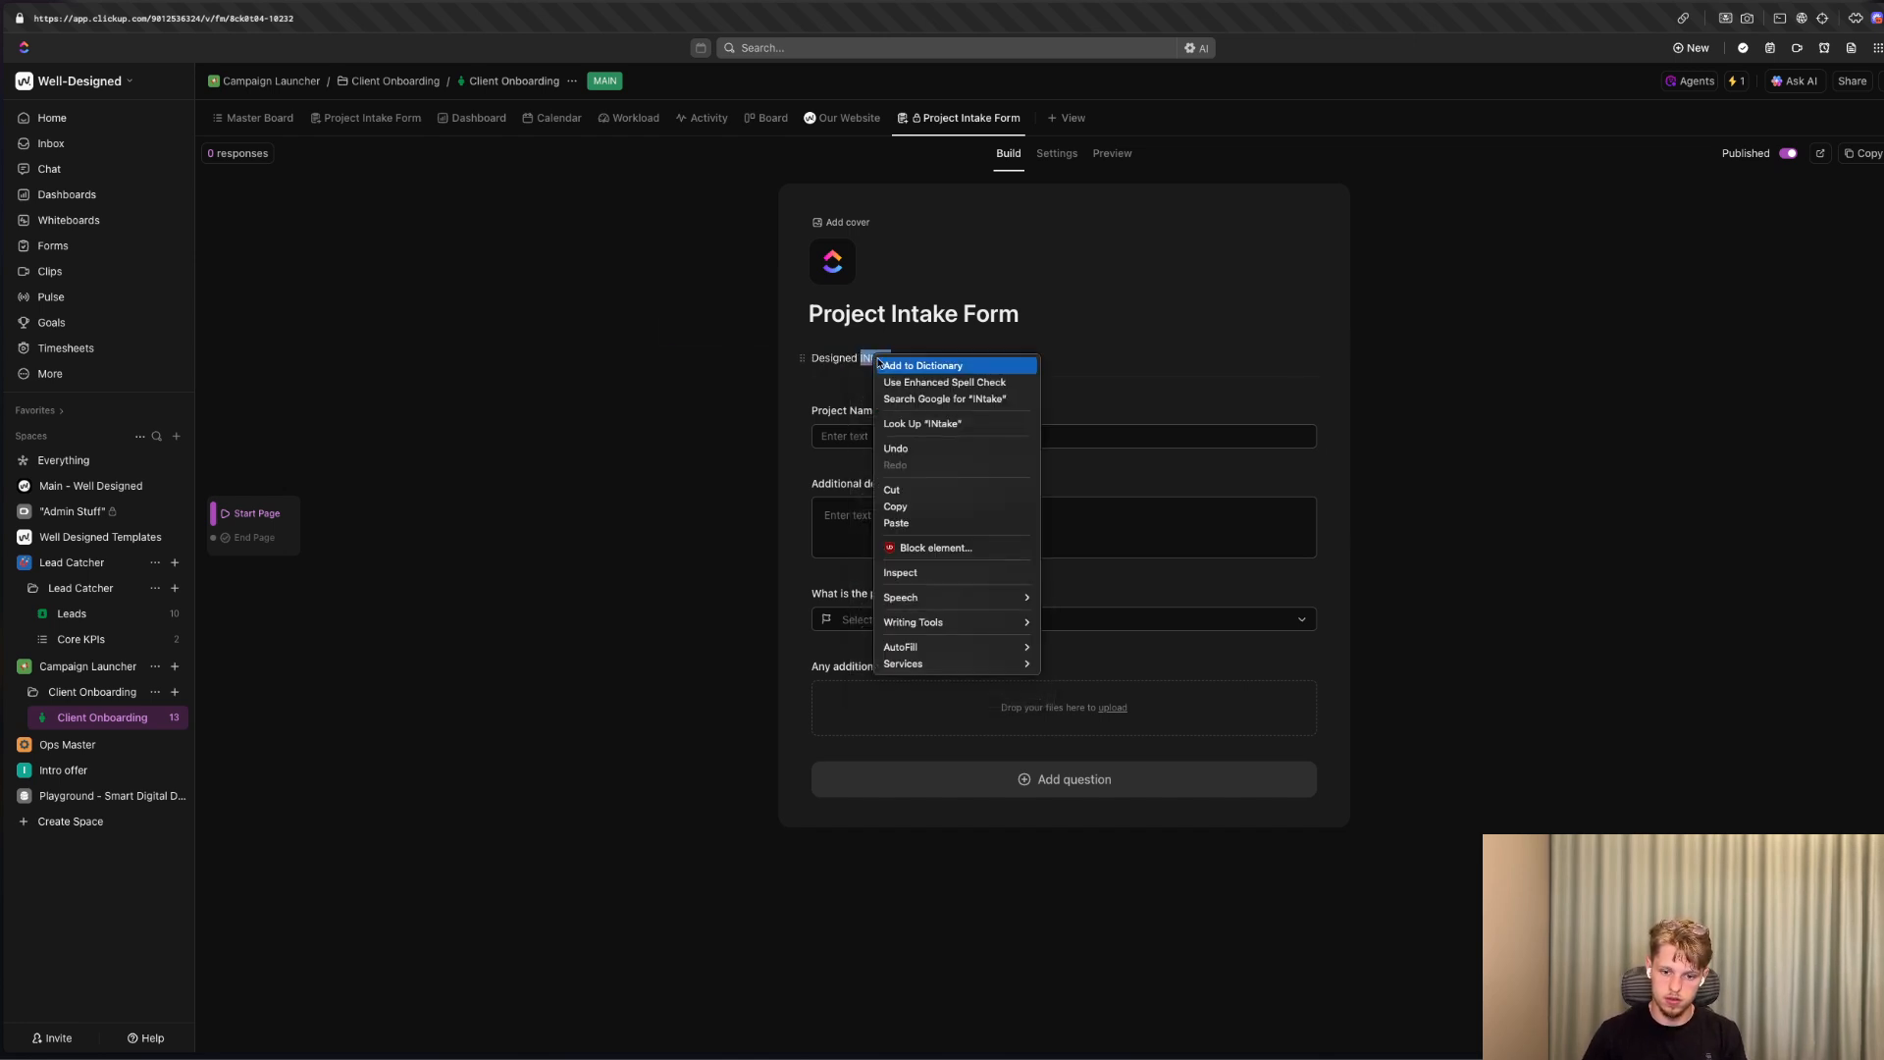
pyautogui.click(955, 365)
pyautogui.moveTo(958, 360); pyautogui.dragTo(689, 357)
pyautogui.write('WE')
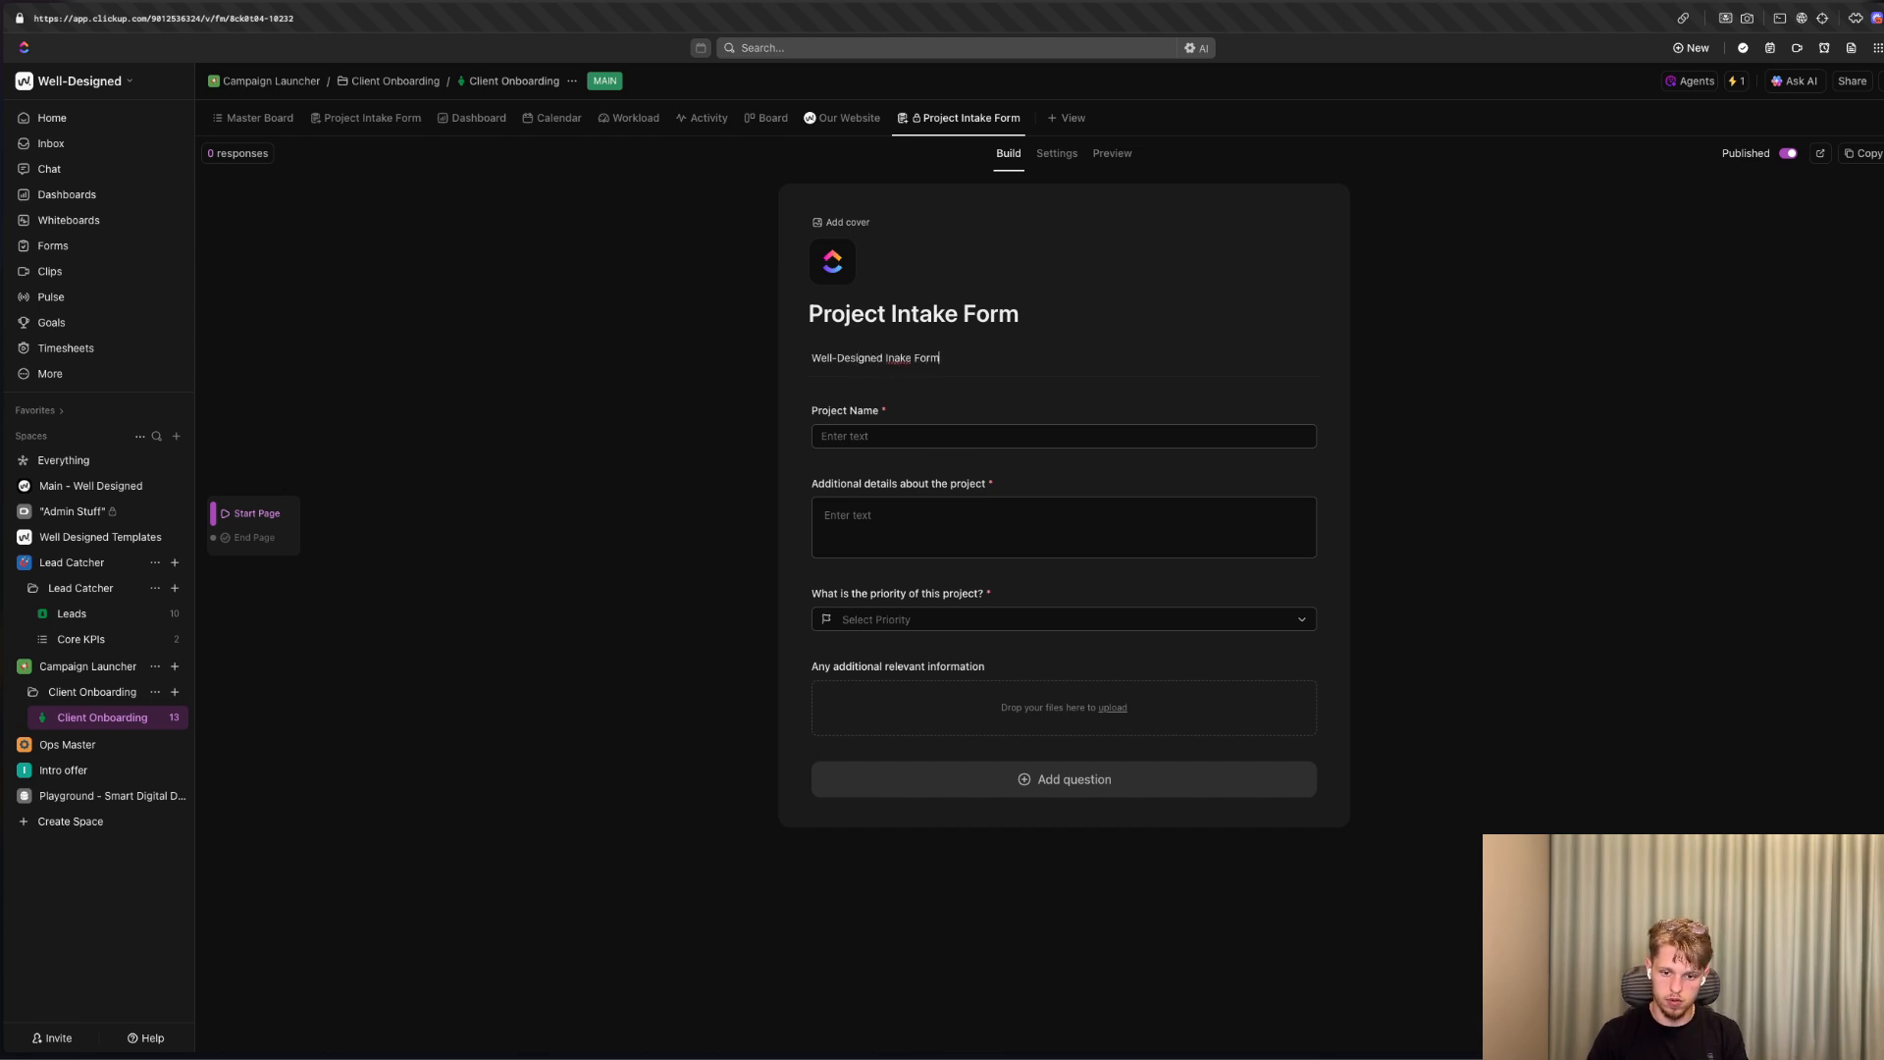
# Change the form's title to "Project Start".
pyautogui.tripleClick(903, 314)
pyautogui.write('Project ')
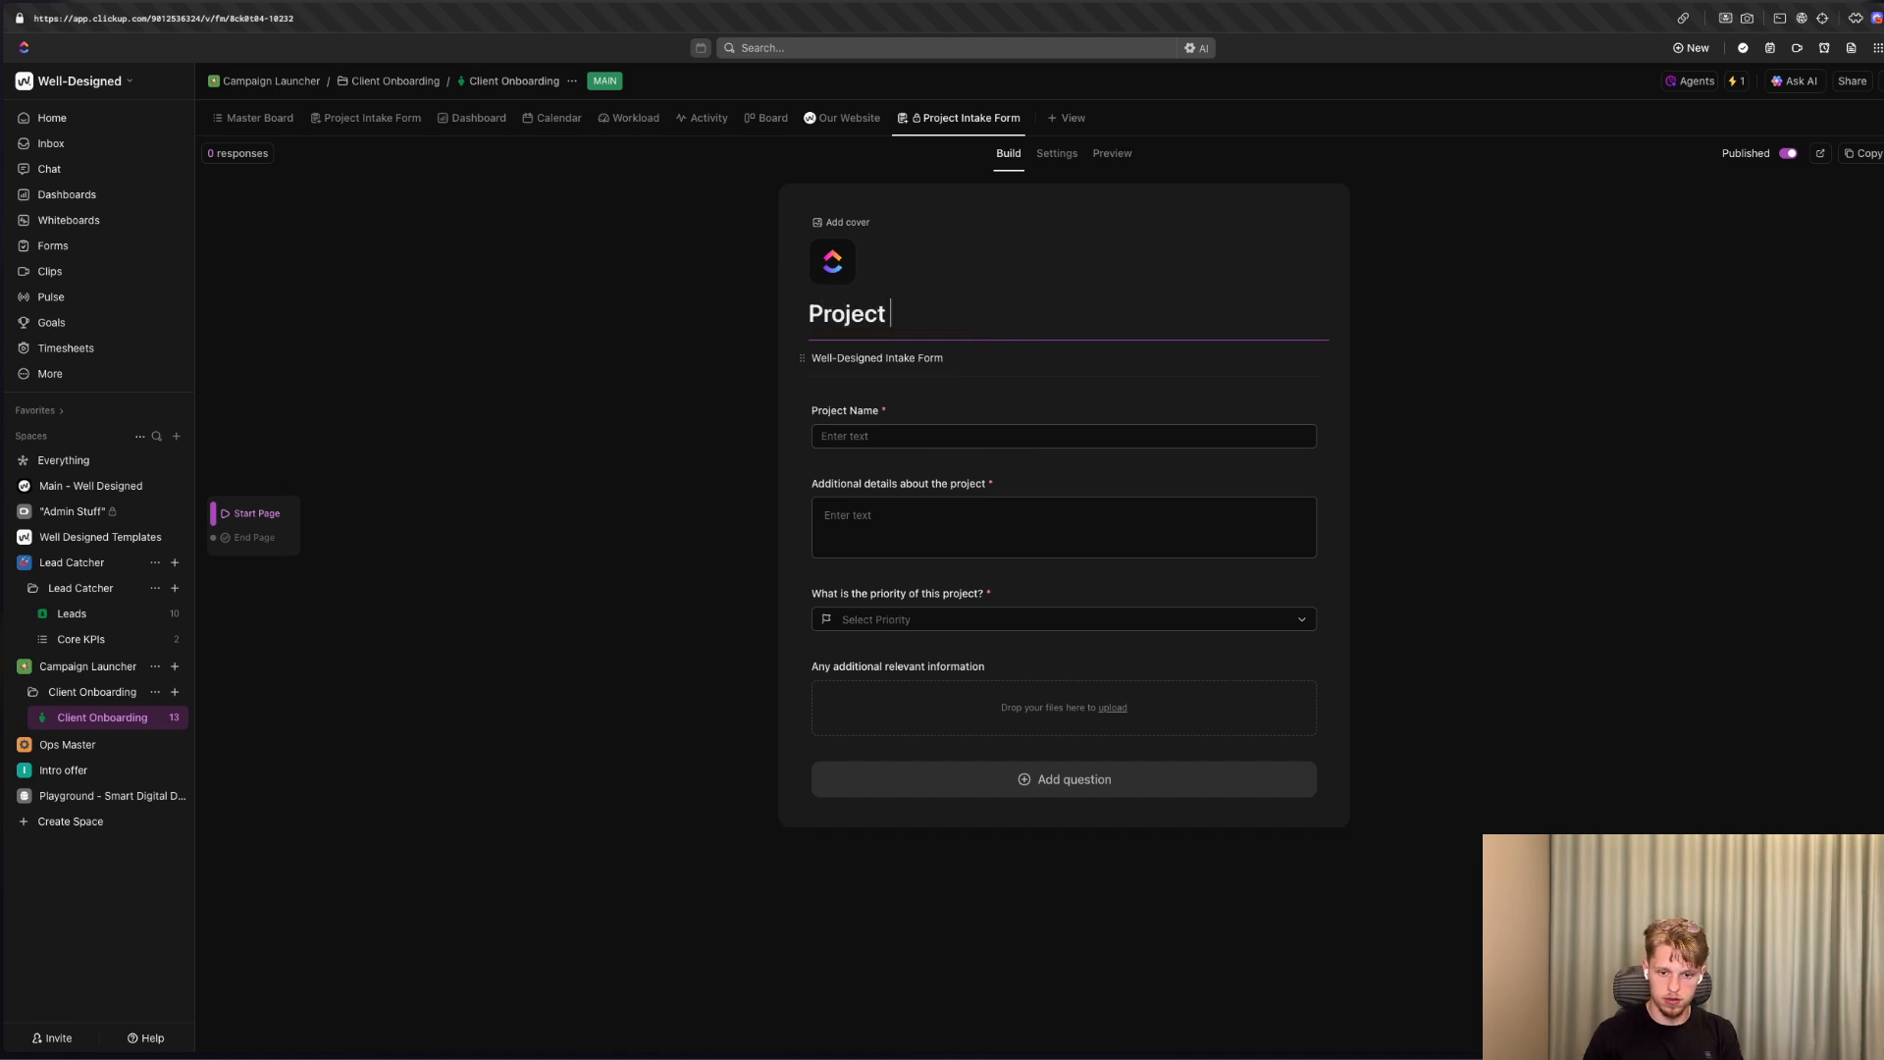
pyautogui.write('Start')
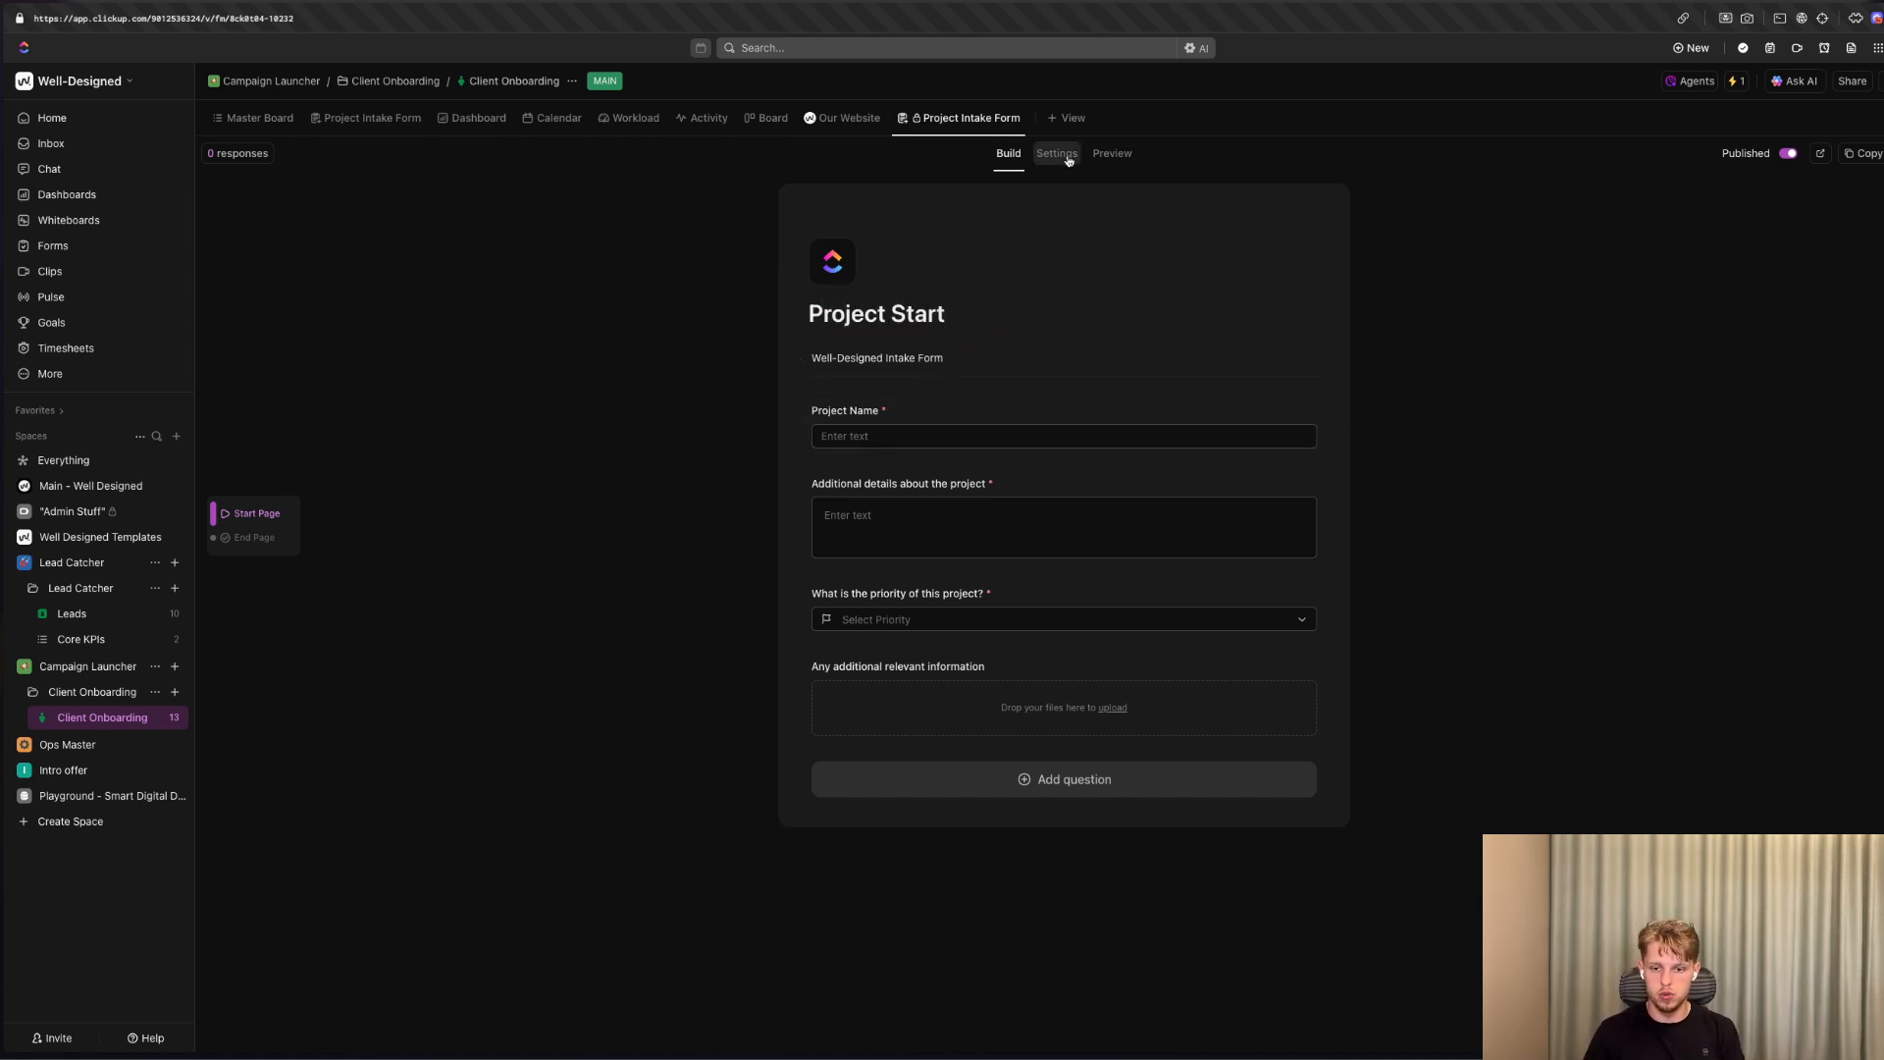
# Preview the form, search the background images for "pattern", and apply the black-and-white curved-line image as the form background.
pyautogui.click(1112, 155)
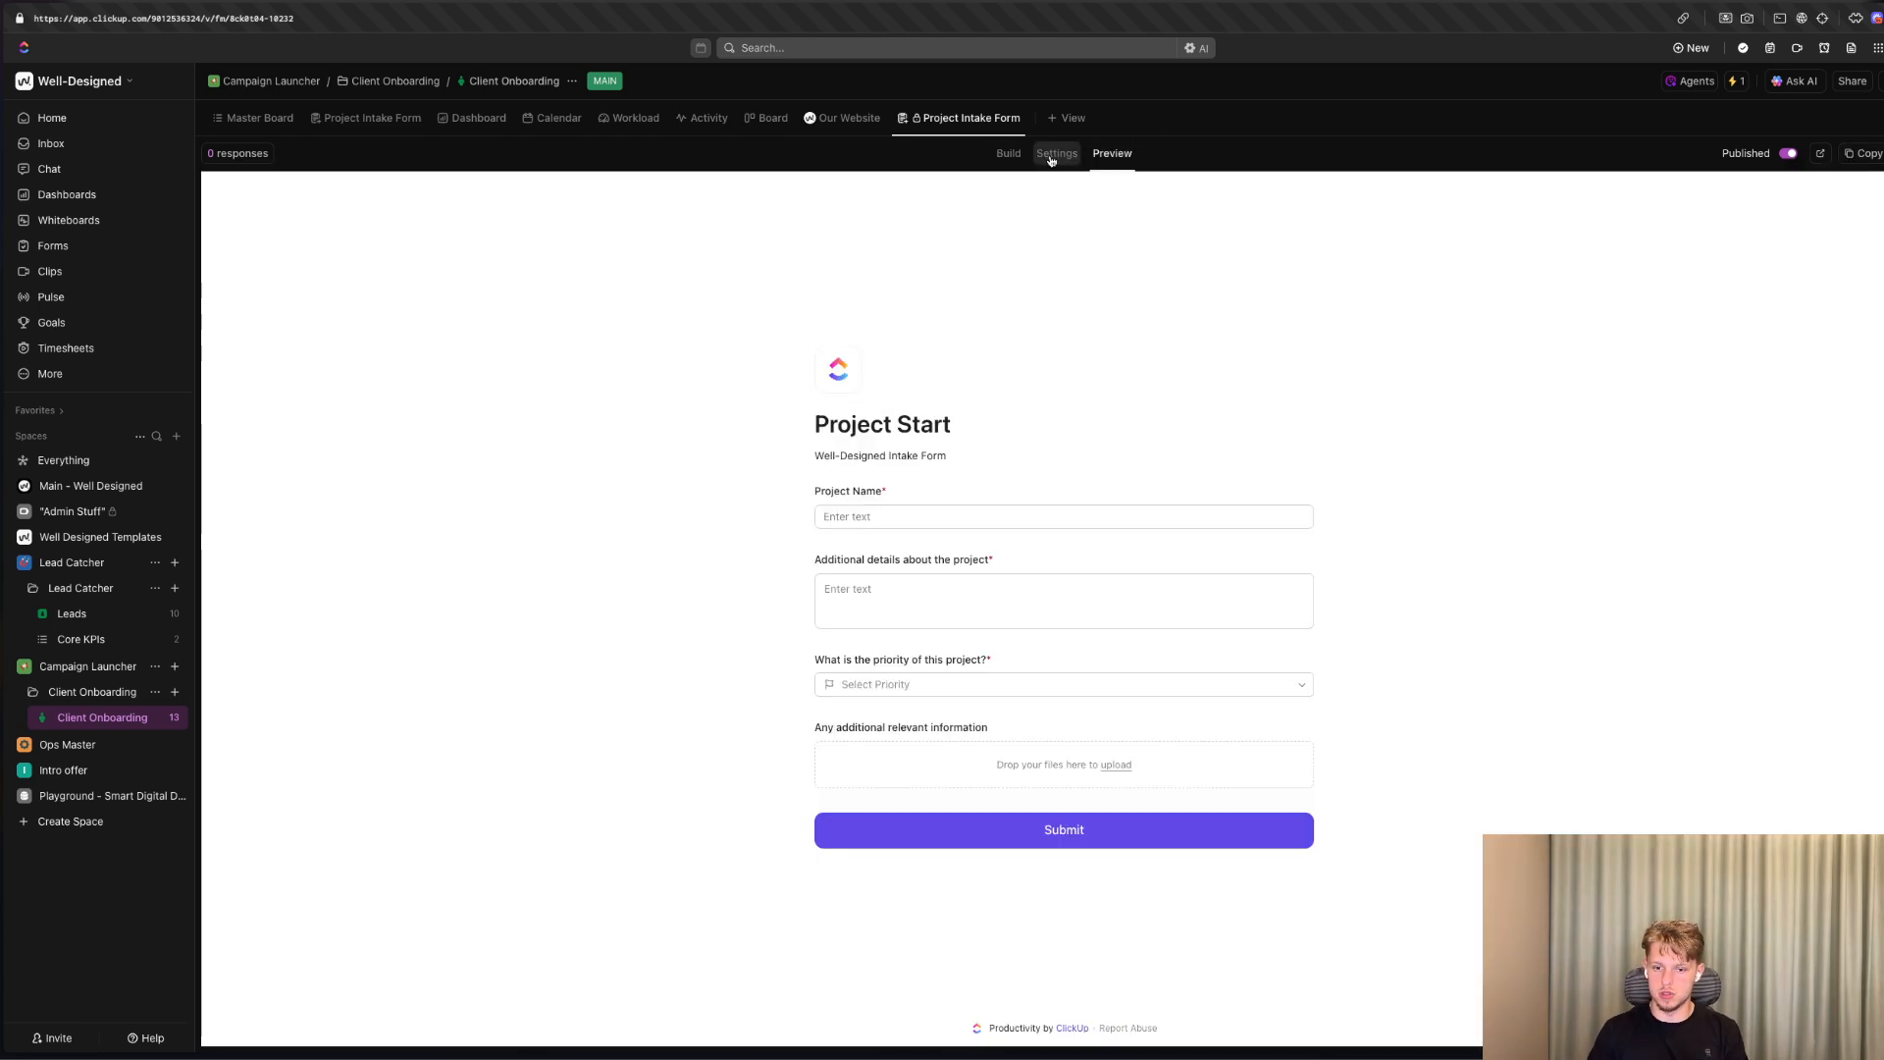
pyautogui.click(1055, 156)
pyautogui.click(1848, 785)
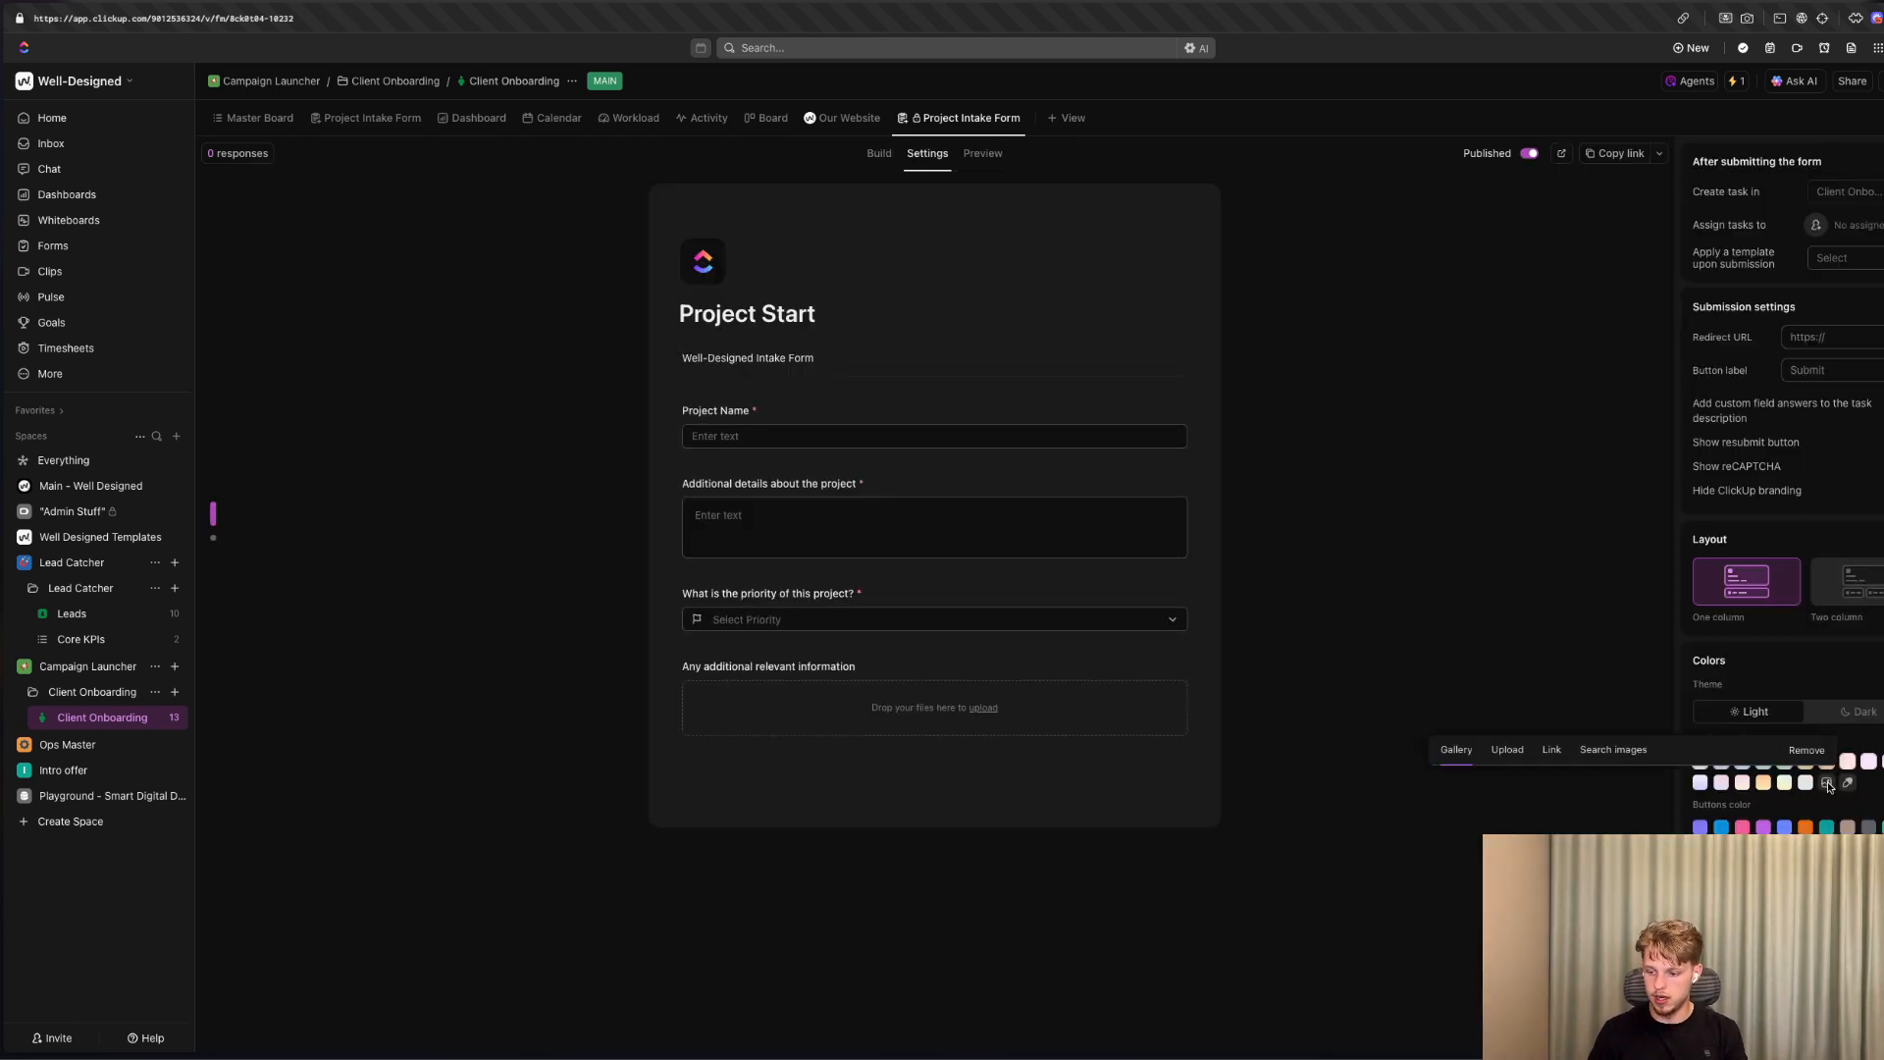
pyautogui.click(1600, 388)
pyautogui.click(1543, 408)
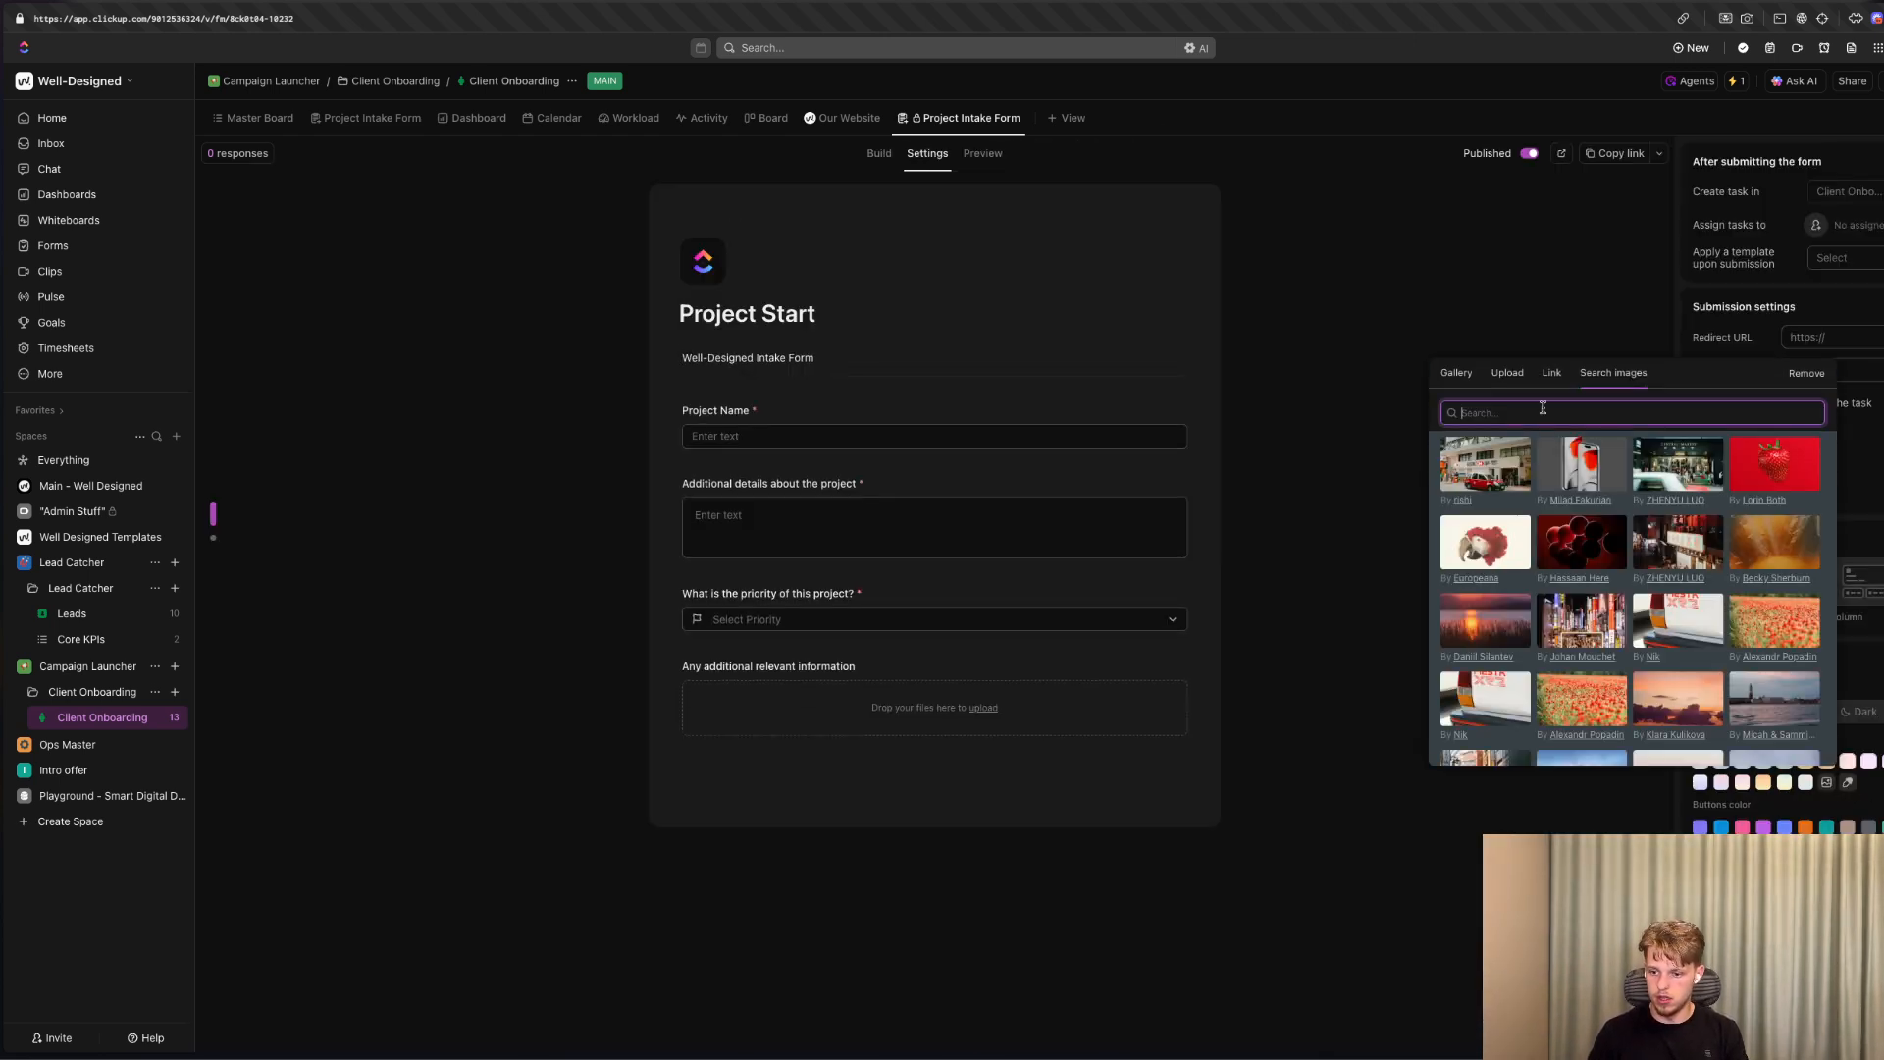
pyautogui.write('pattern')
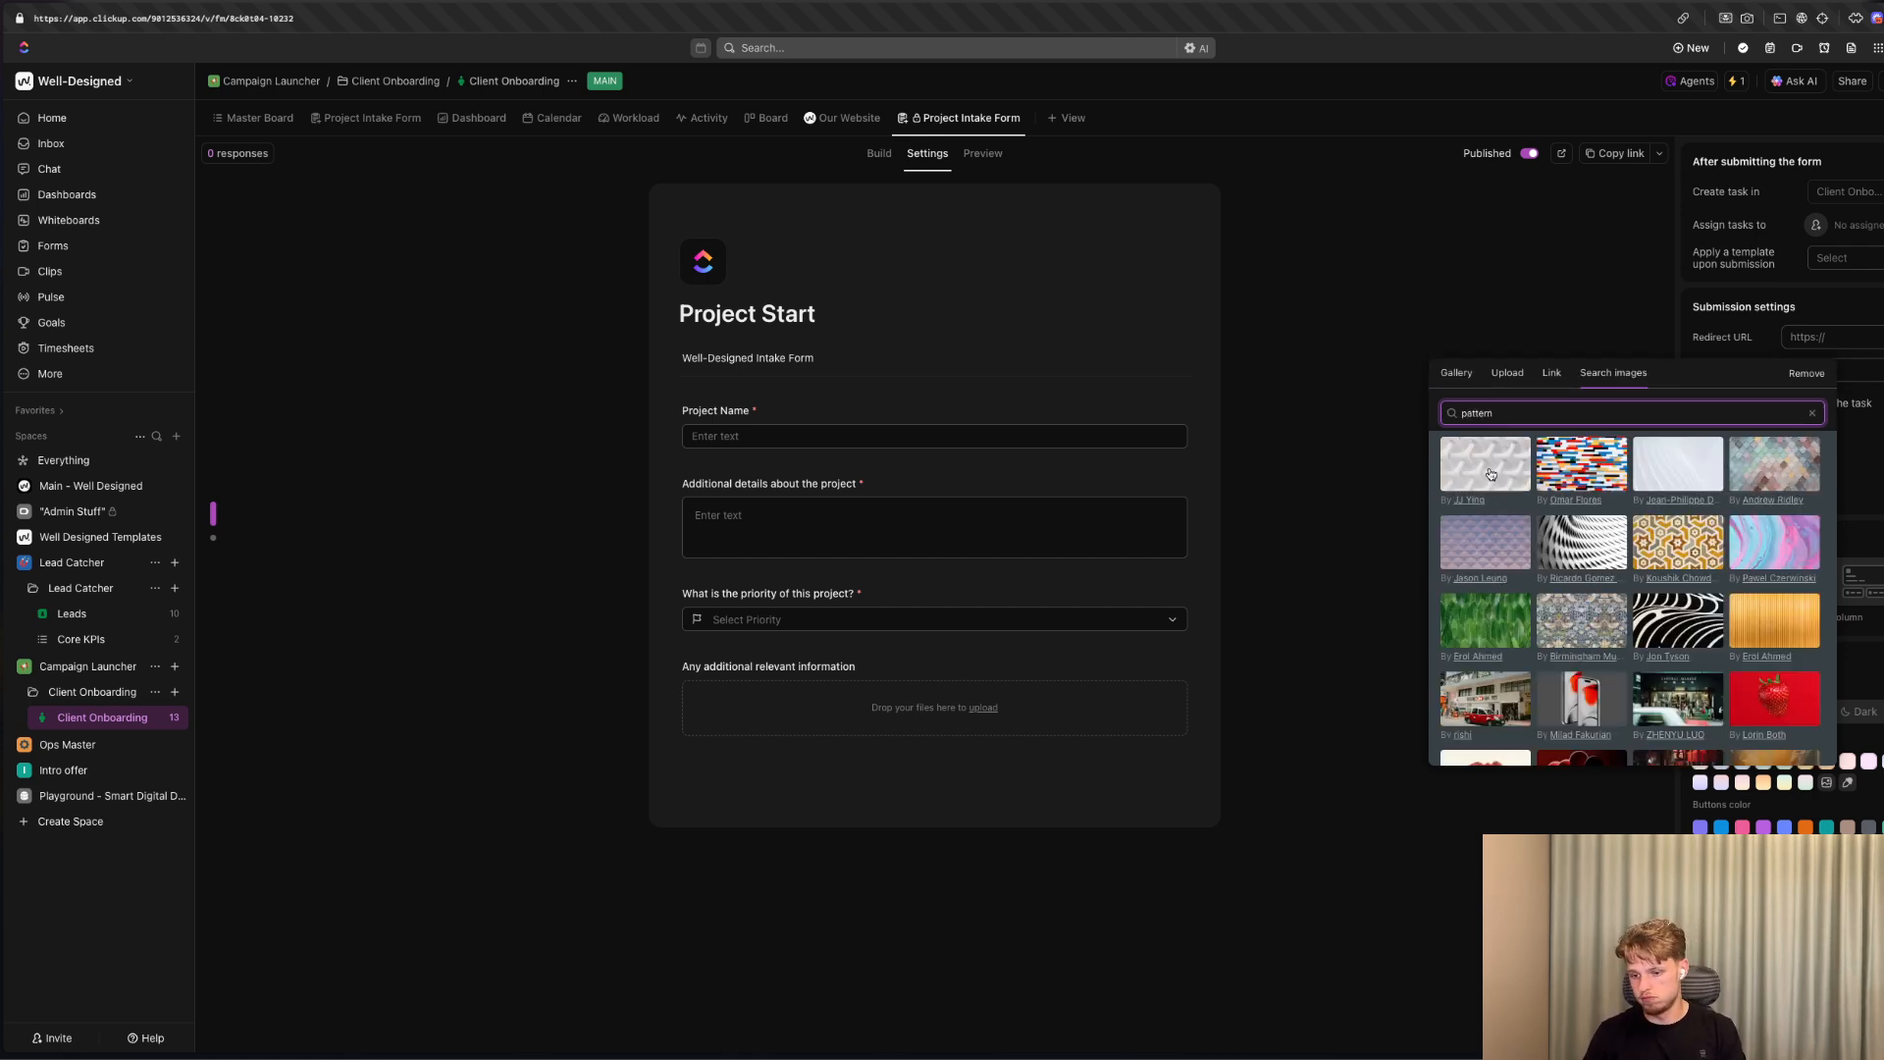
pyautogui.scroll(-3, 1668, 628)
pyautogui.scroll(3, 1683, 618)
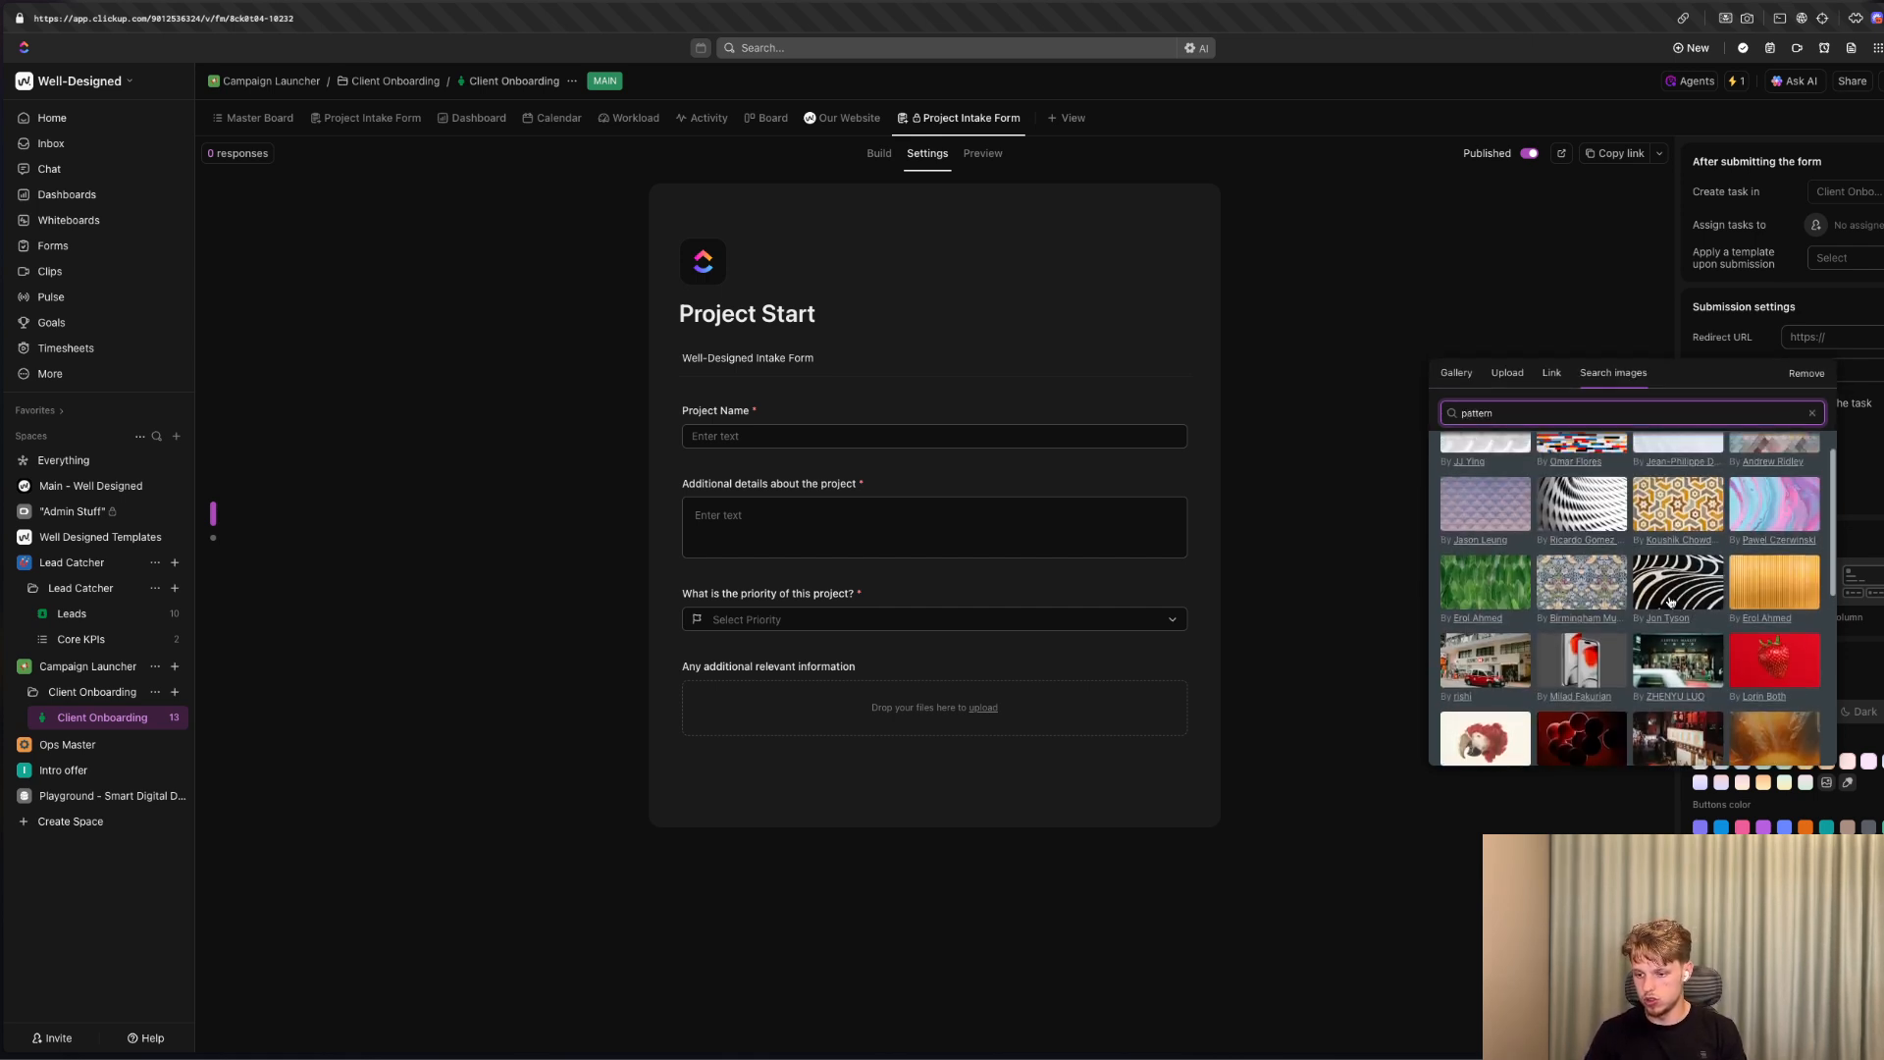
pyautogui.click(1673, 599)
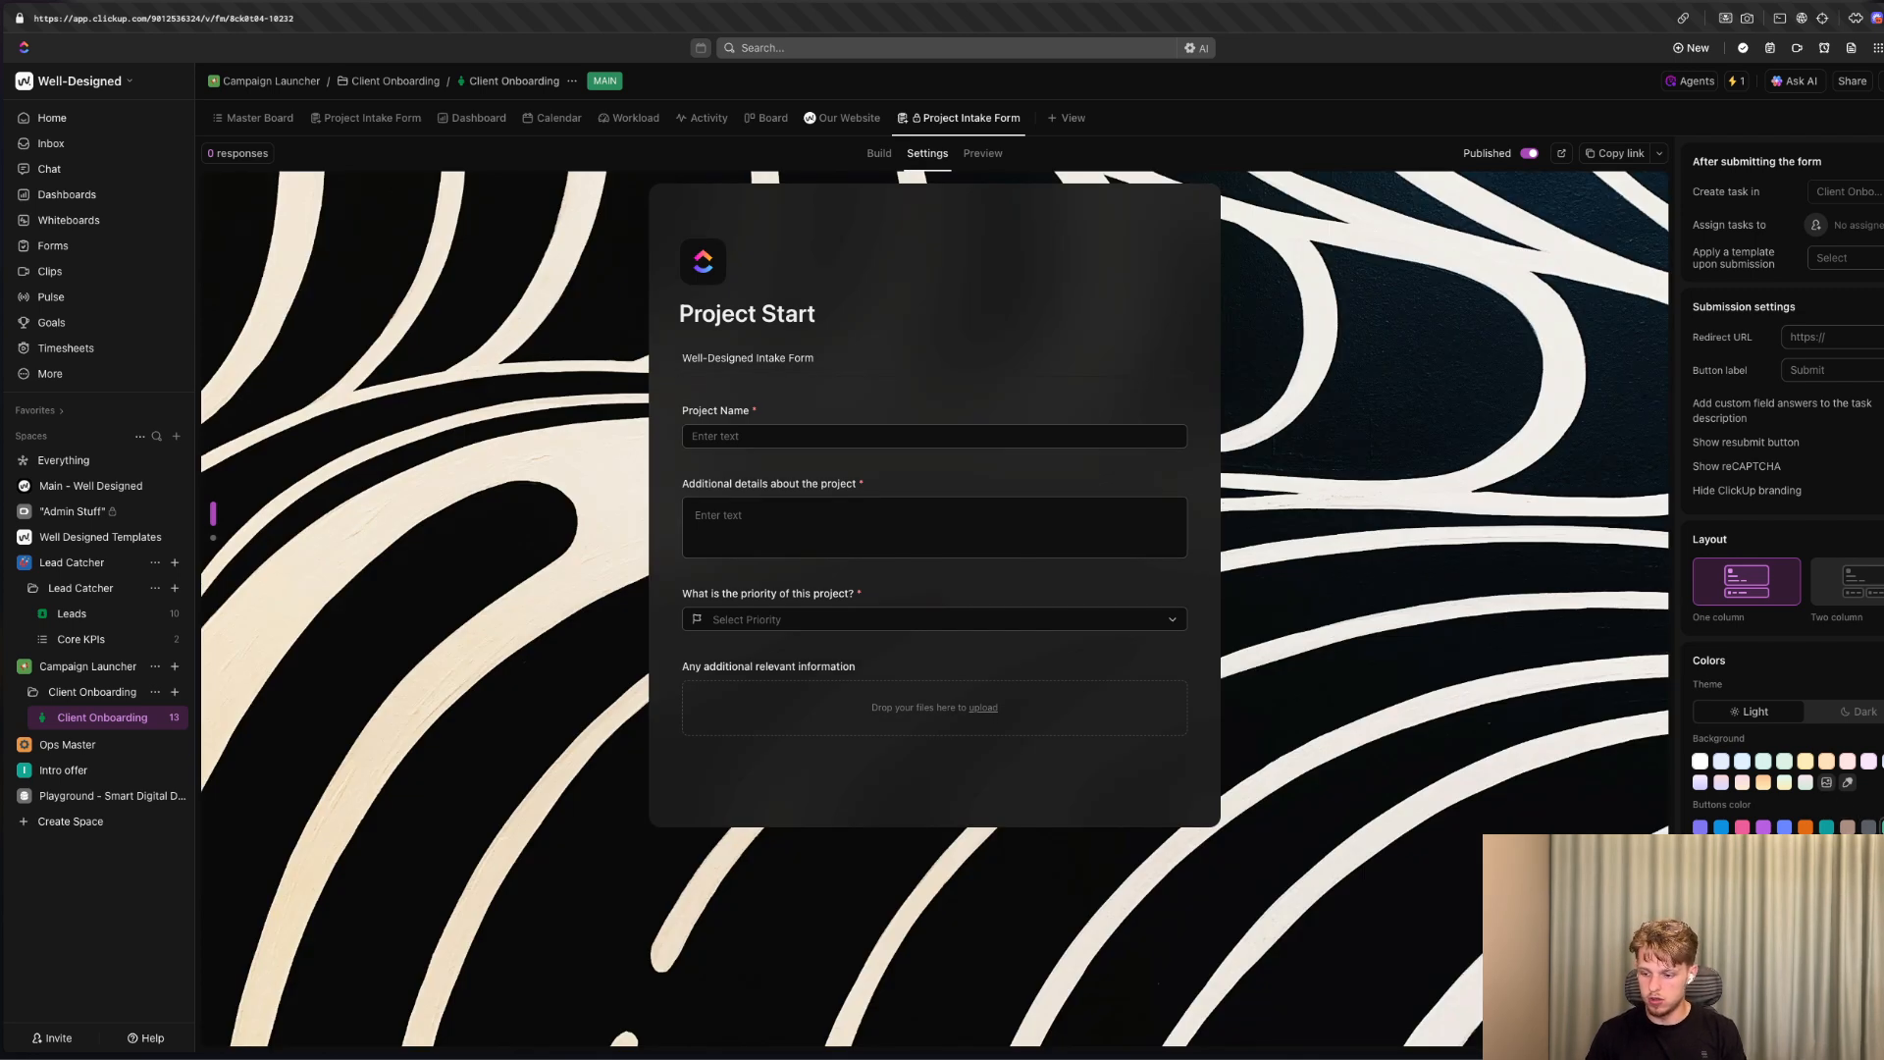
# Try a pink-to-green gradient as the form background and restore the black-and-white curved-line pattern image.
pyautogui.click(1841, 789)
pyautogui.click(1841, 788)
pyautogui.click(1841, 789)
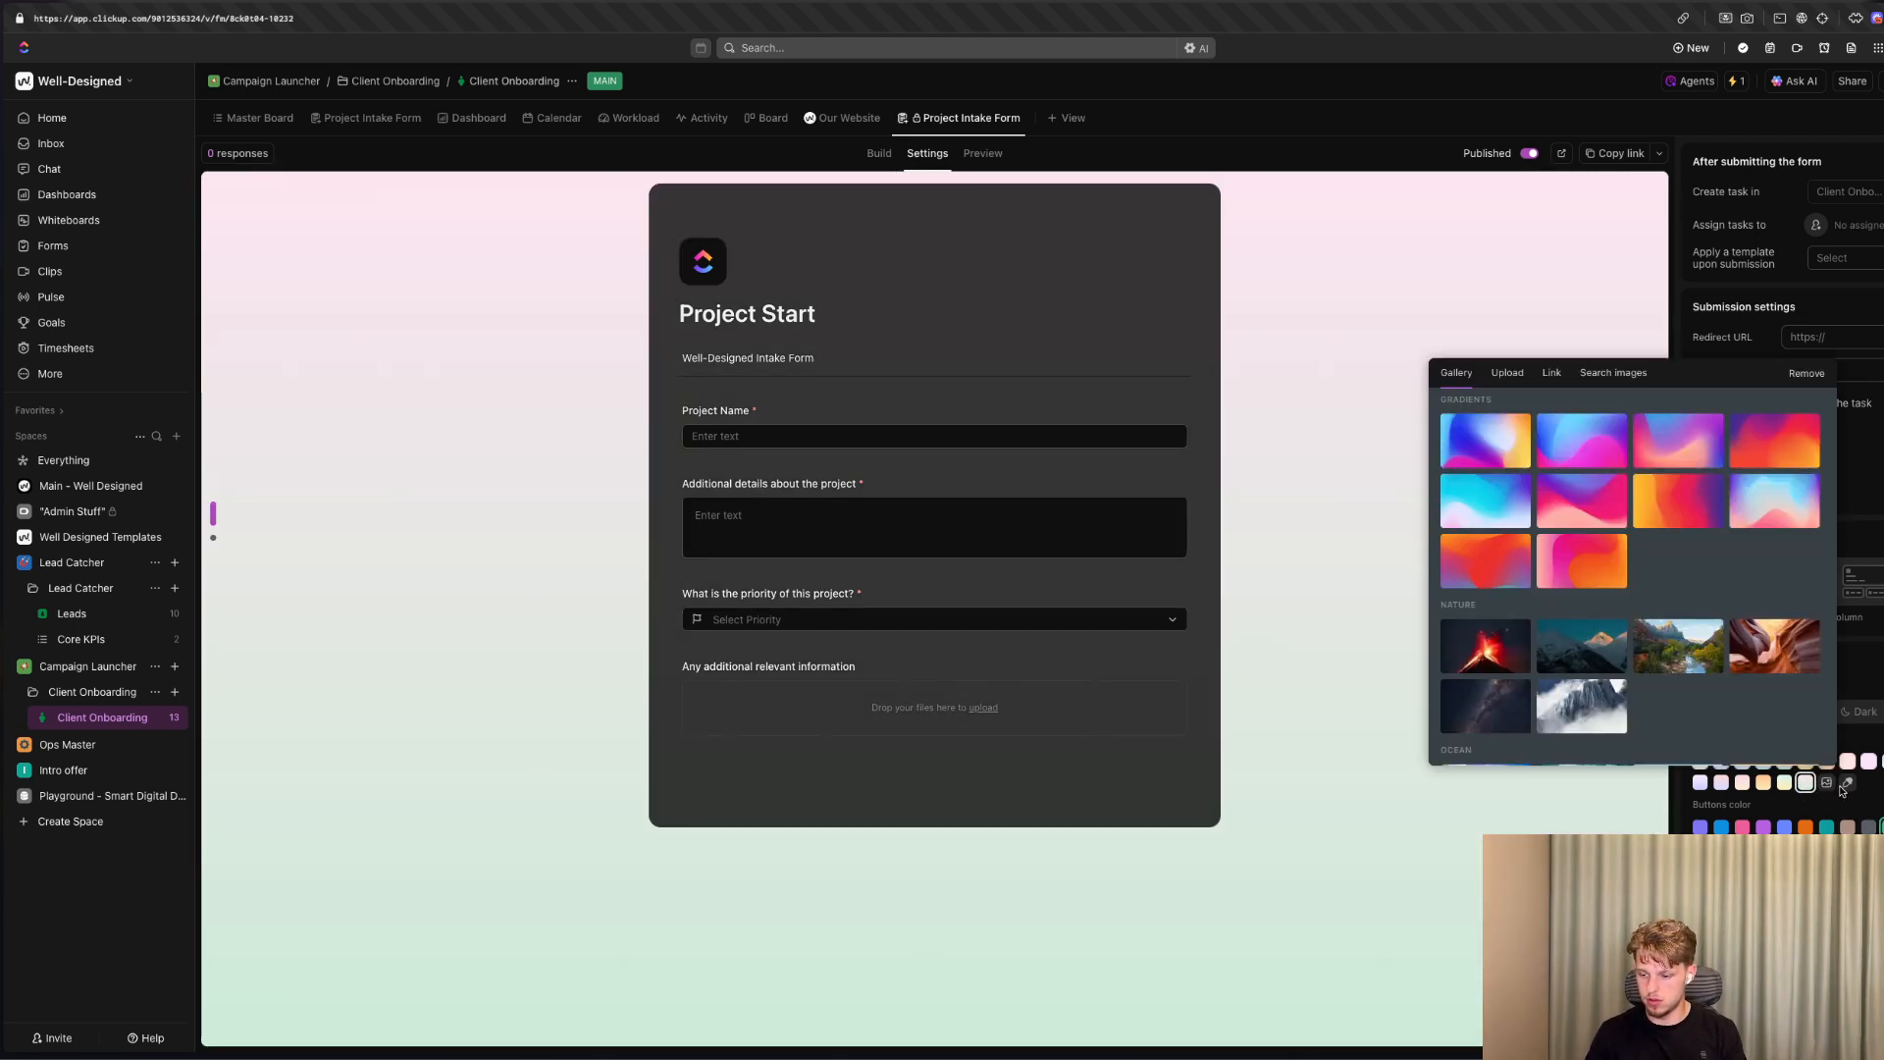
pyautogui.click(1629, 375)
pyautogui.write('pa')
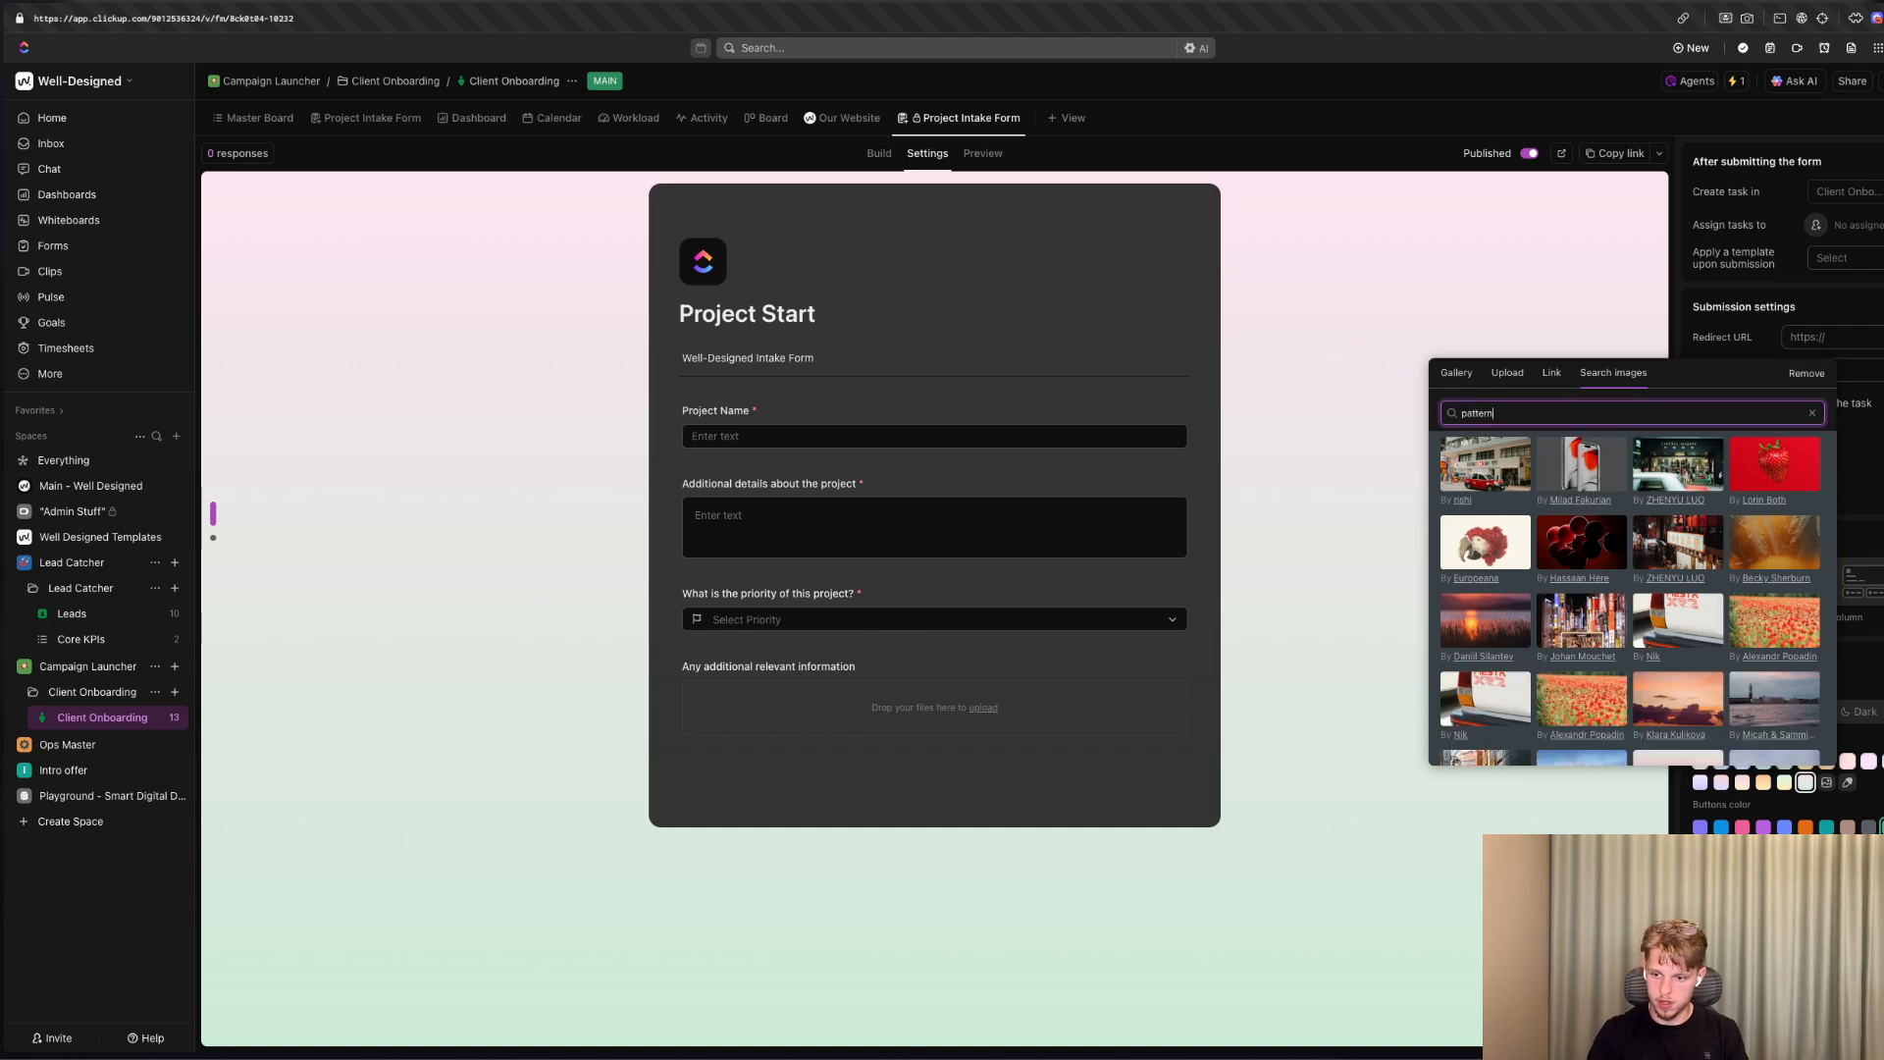
pyautogui.write('ttern')
pyautogui.click(1583, 463)
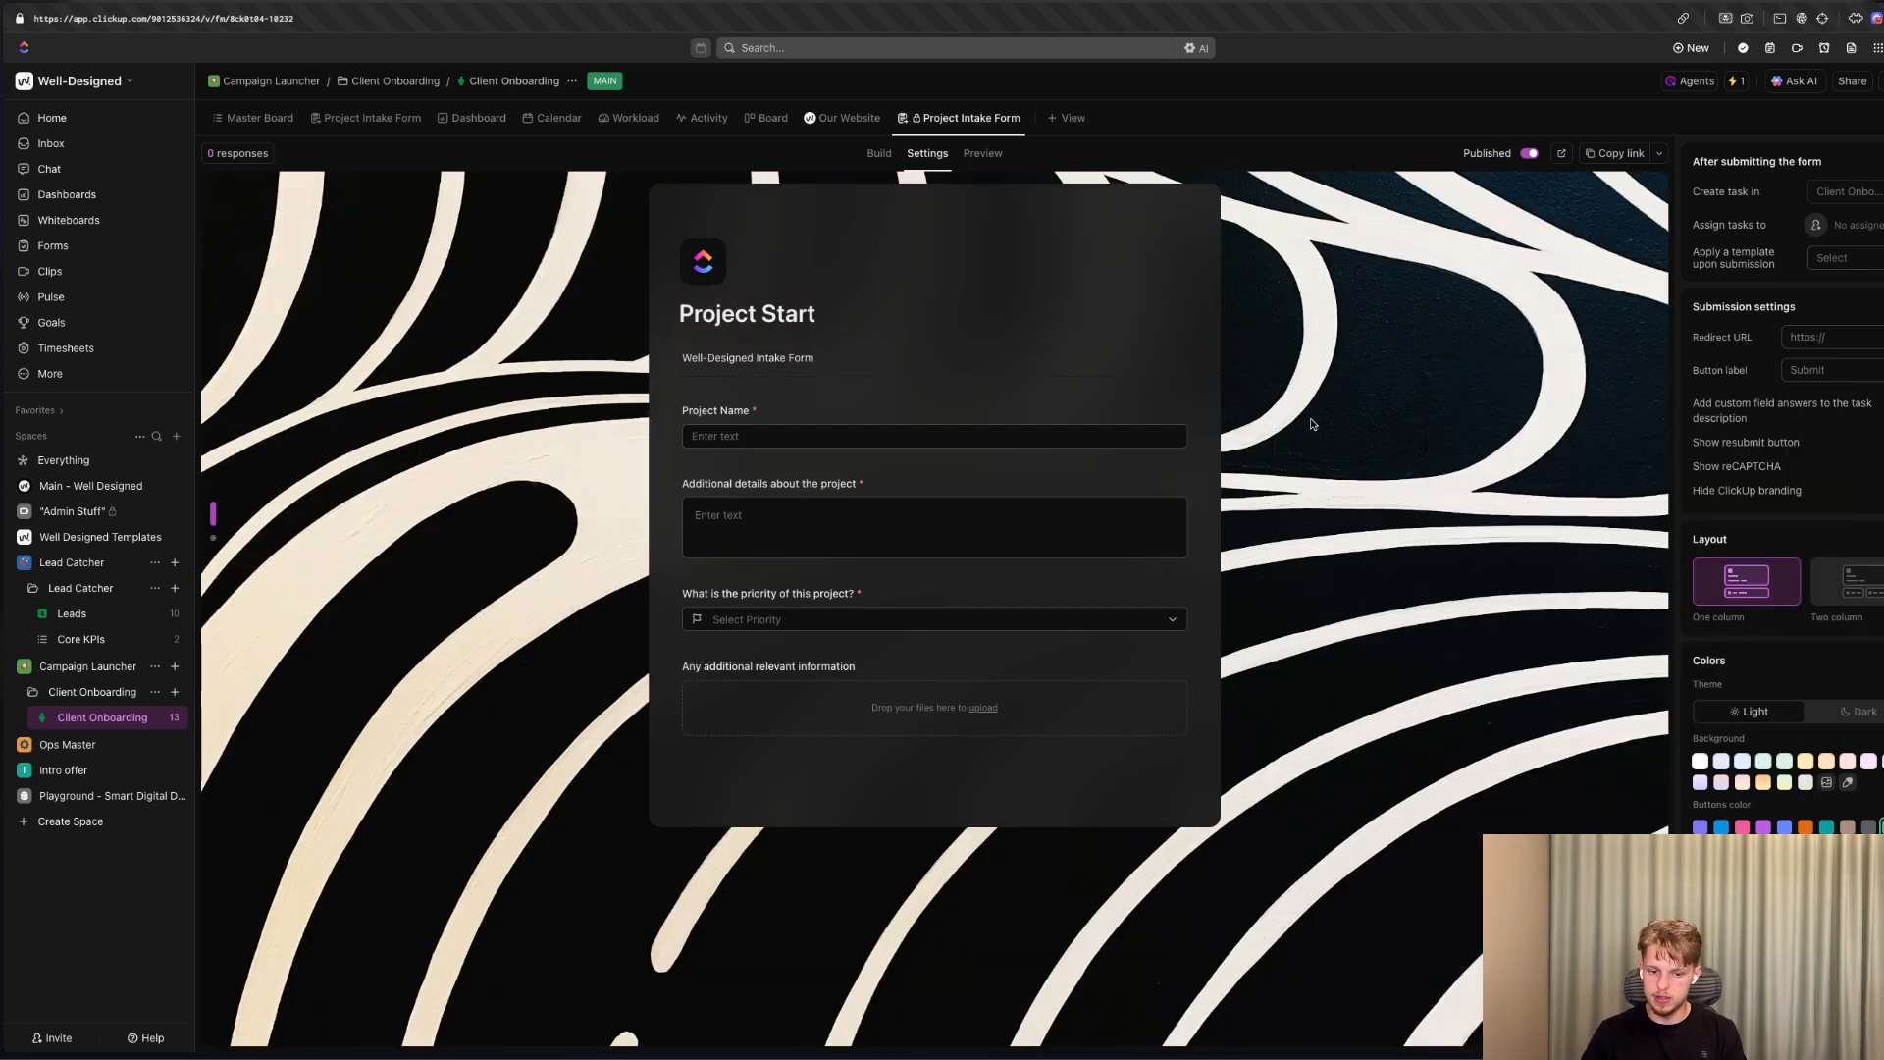
# Add two short text questions to the form, mapped to the Client Name and Company Name fields.
pyautogui.click(1101, 420)
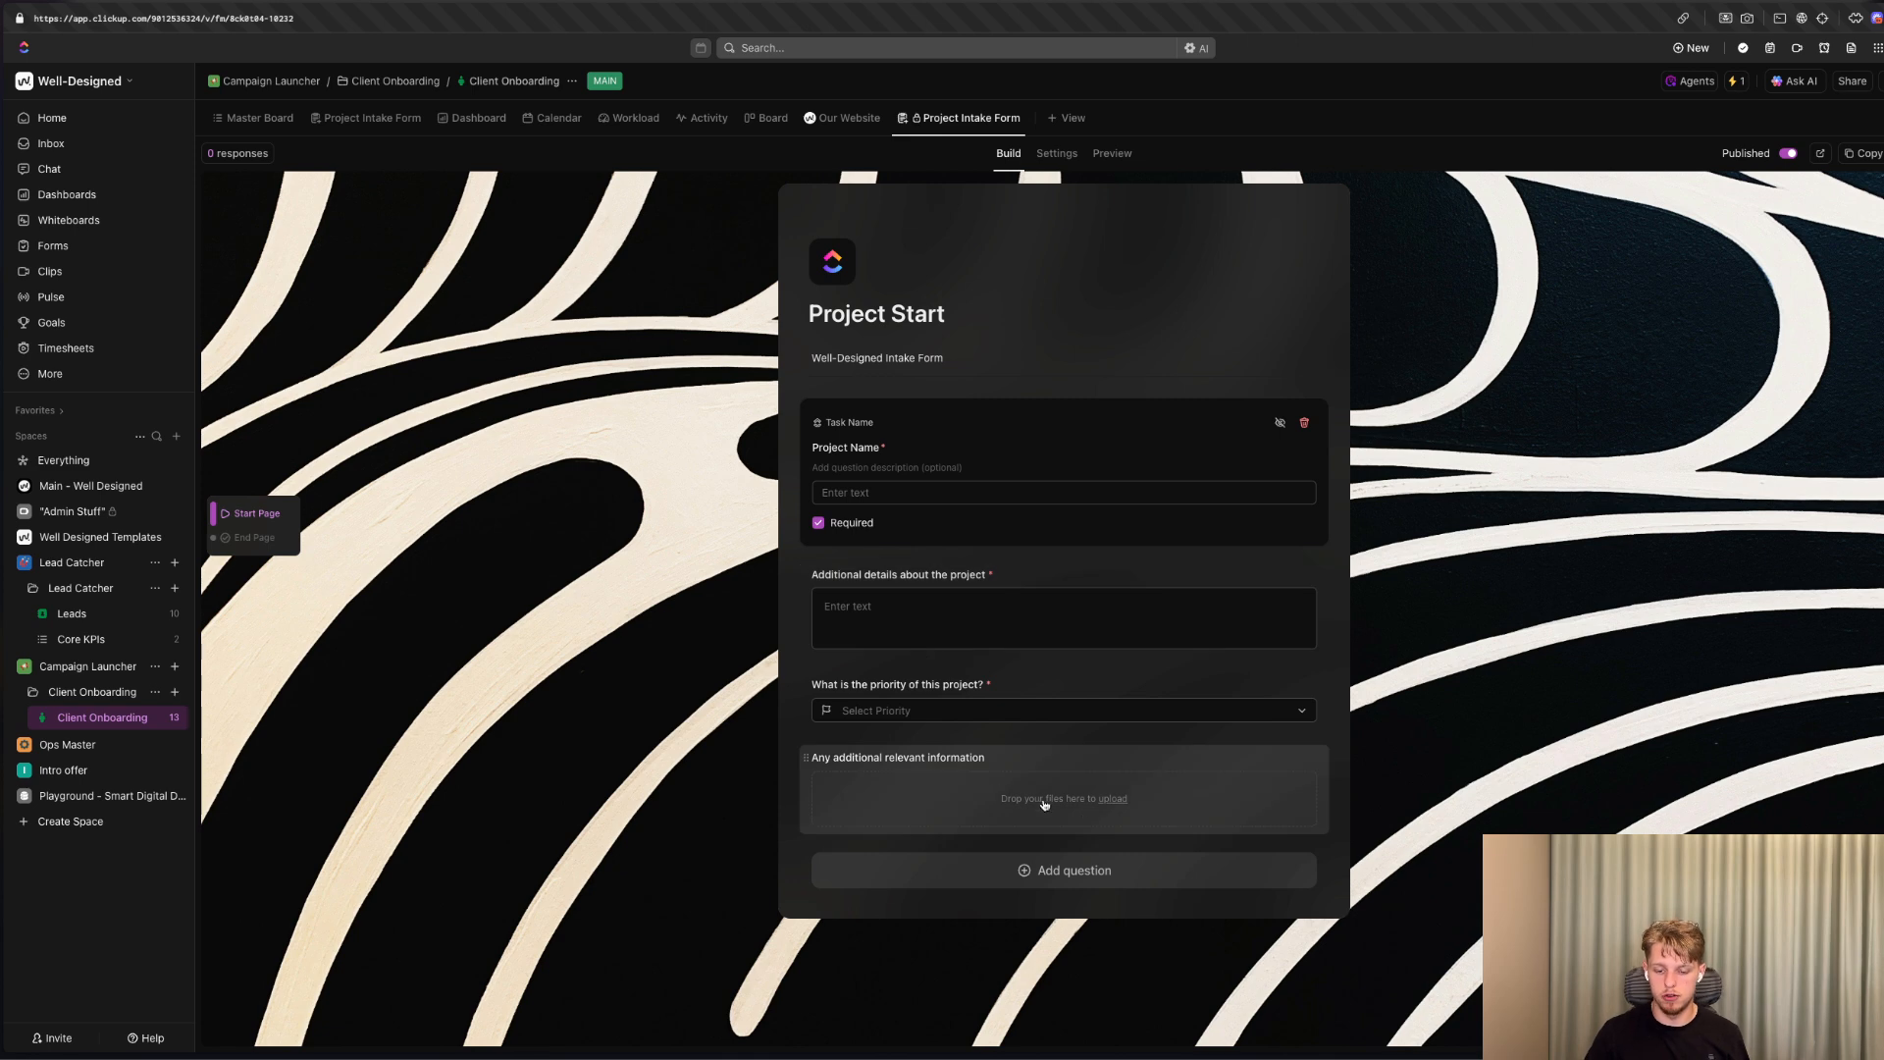
pyautogui.click(1068, 869)
pyautogui.moveTo(1065, 600)
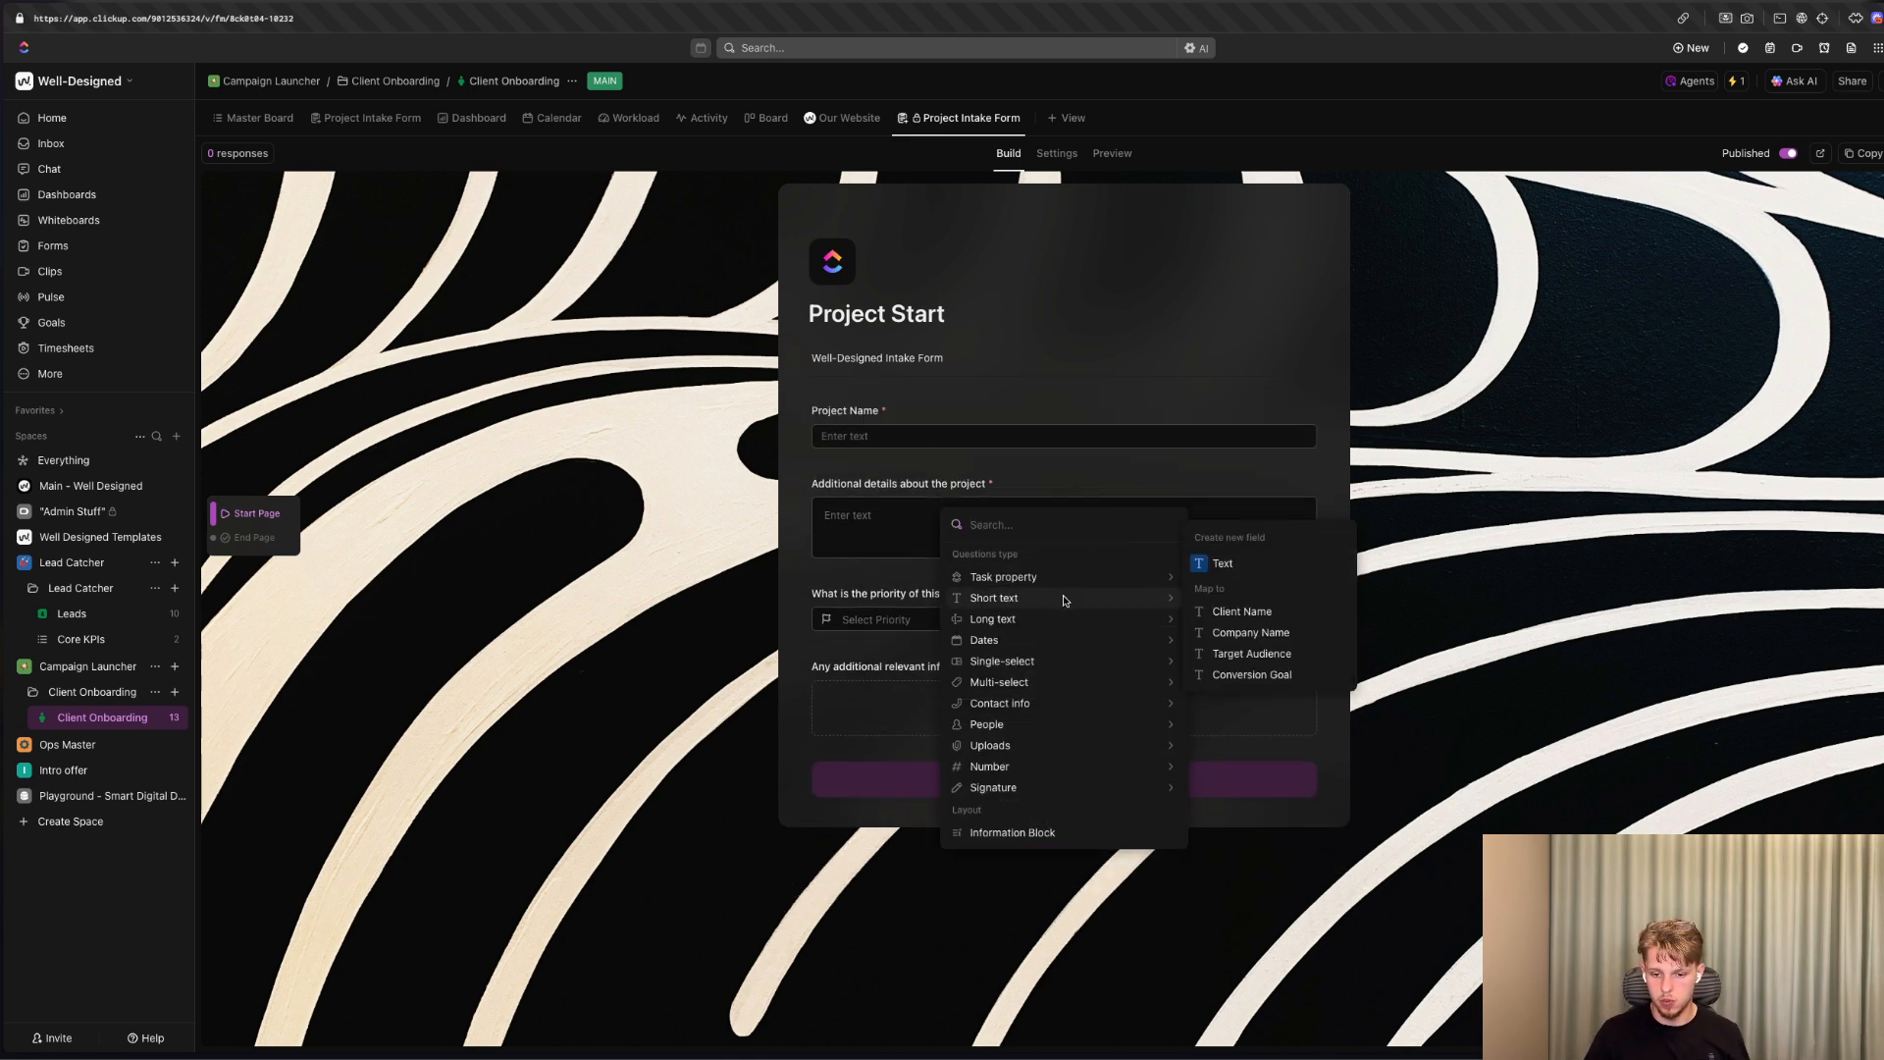
pyautogui.click(1260, 620)
pyautogui.click(1038, 942)
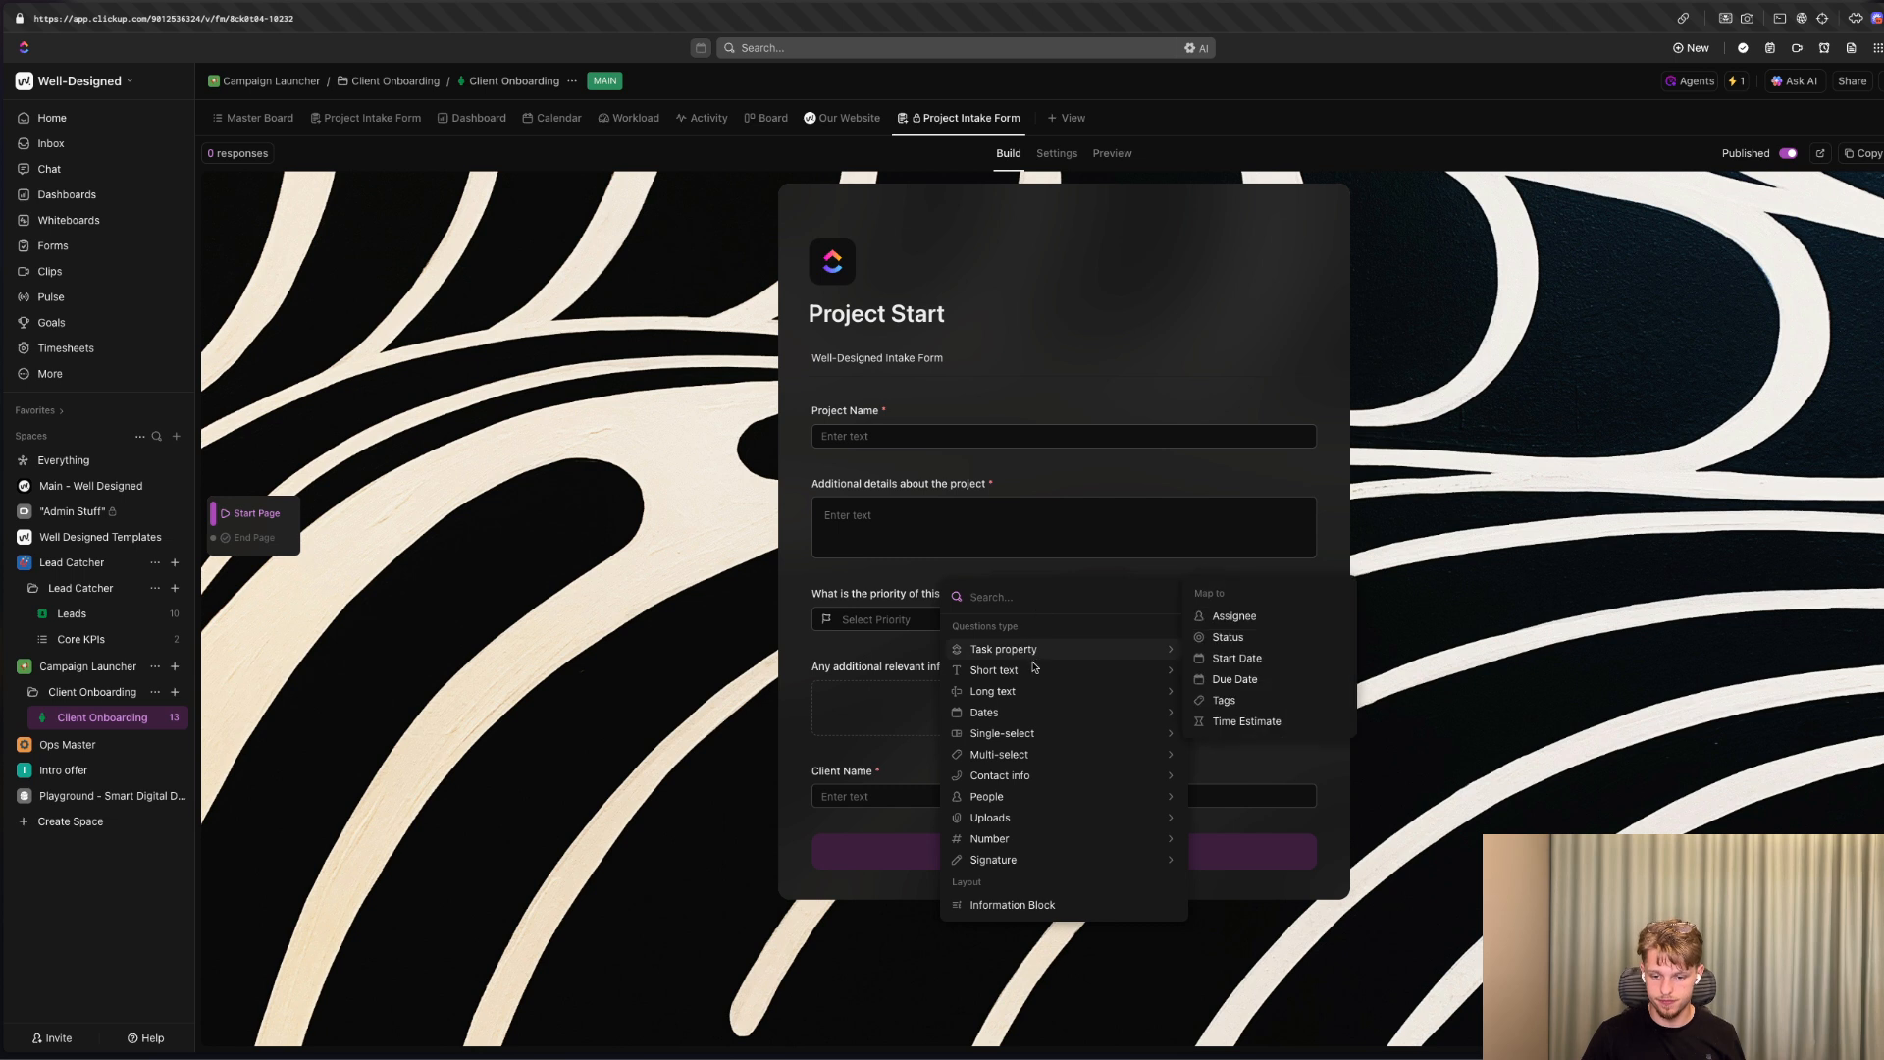
pyautogui.moveTo(1036, 671)
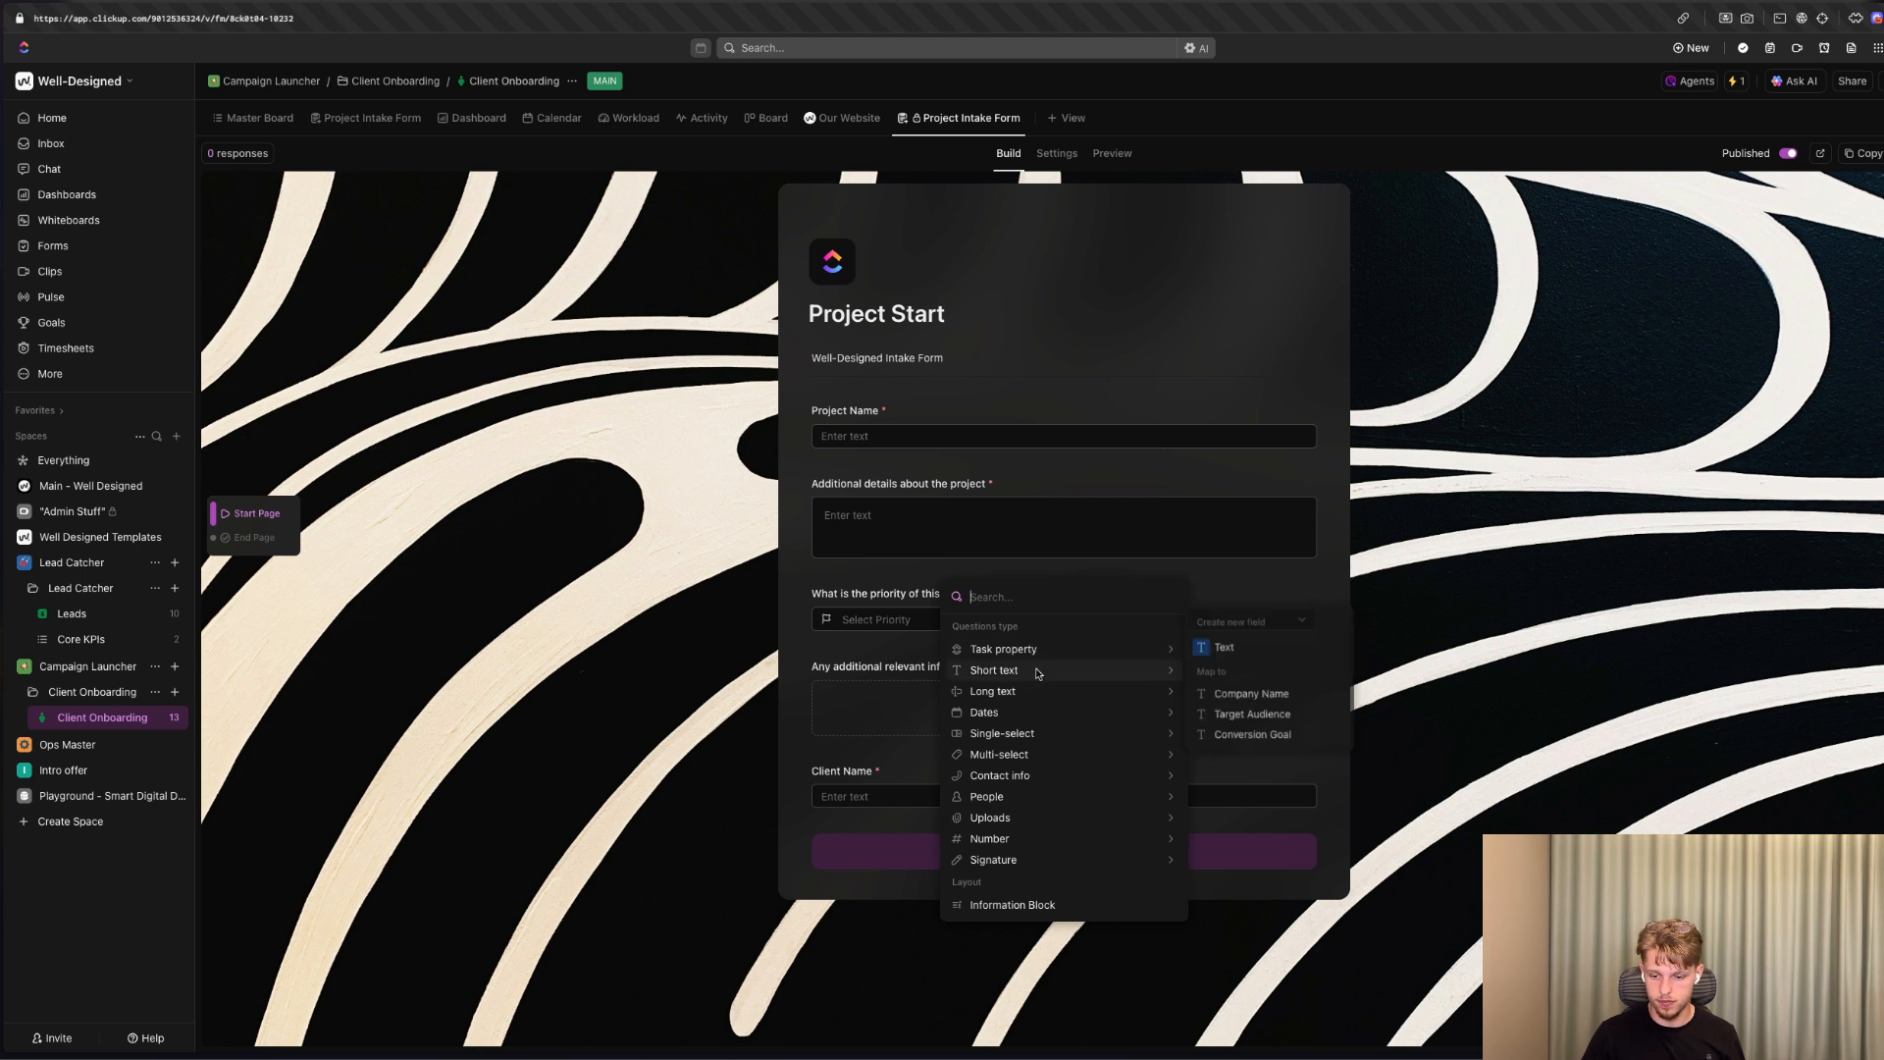
pyautogui.click(1240, 698)
# Reword the company question's label as "Company Name?".
pyautogui.tripleClick(840, 852)
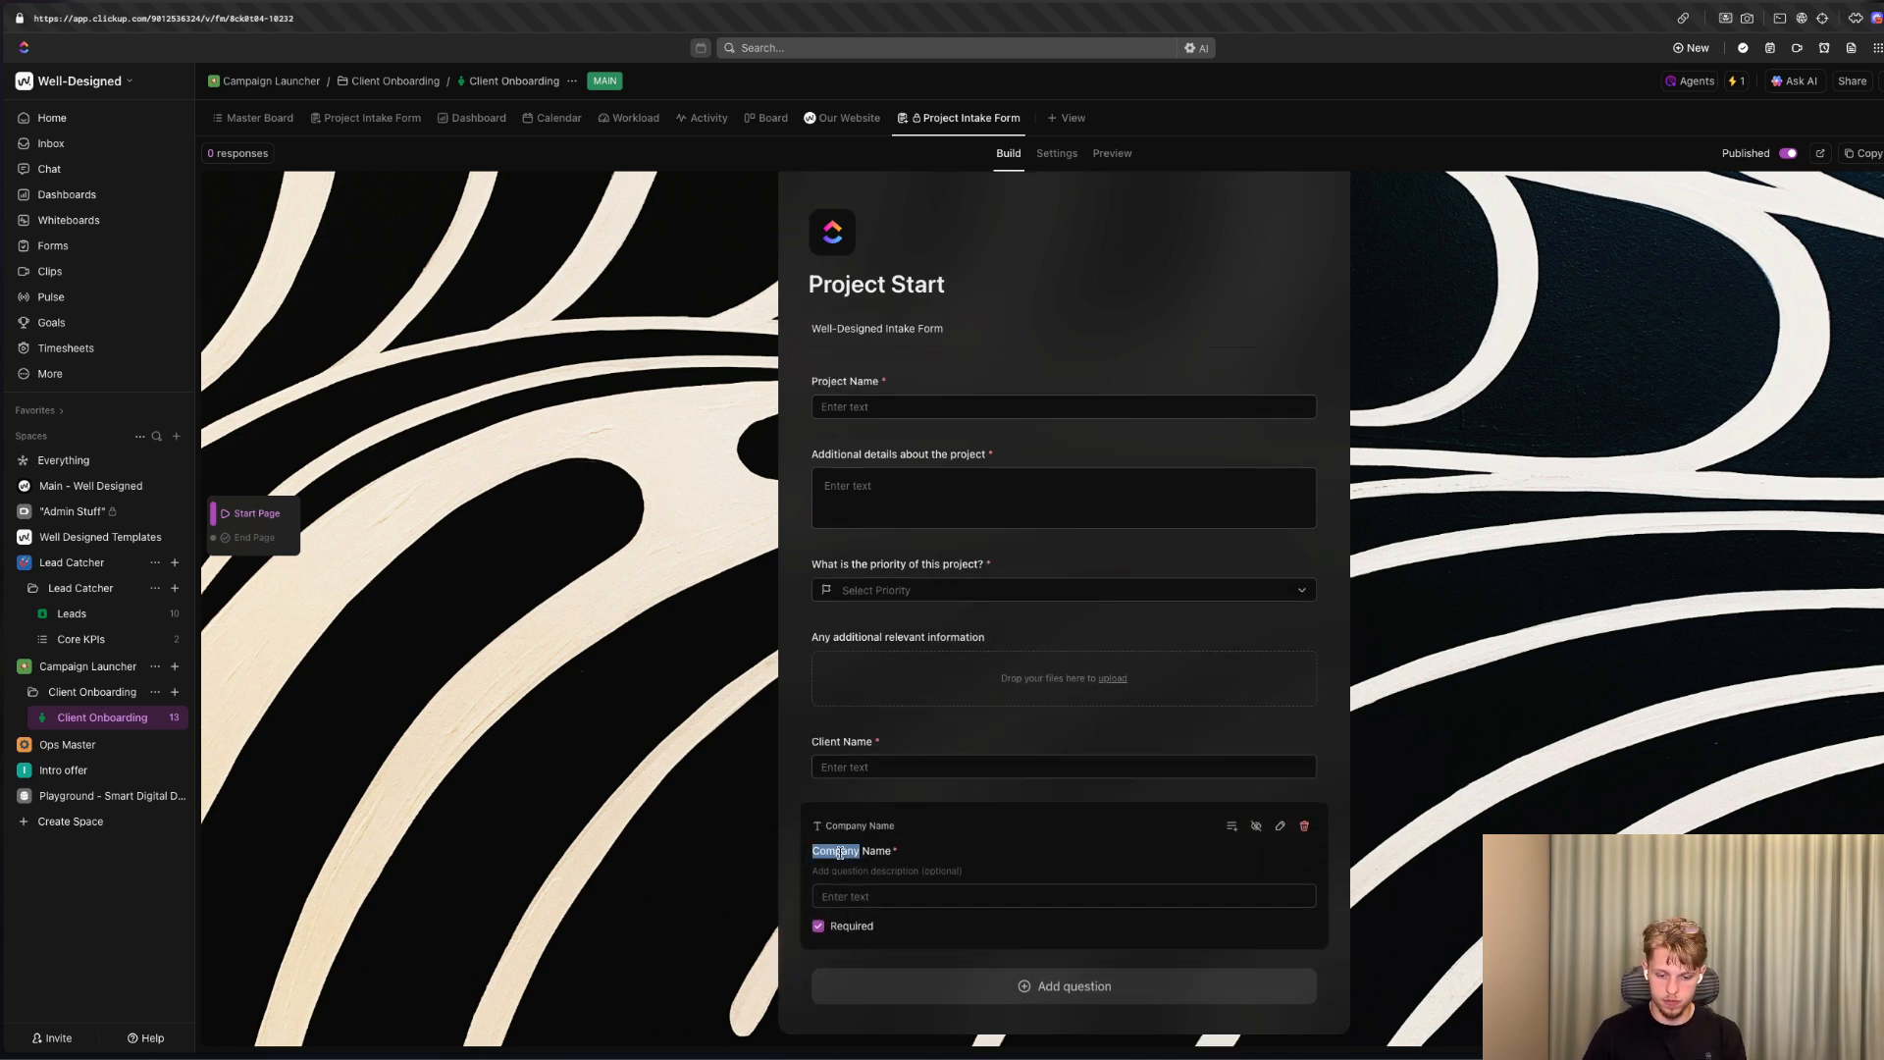
pyautogui.write("What's your compa")
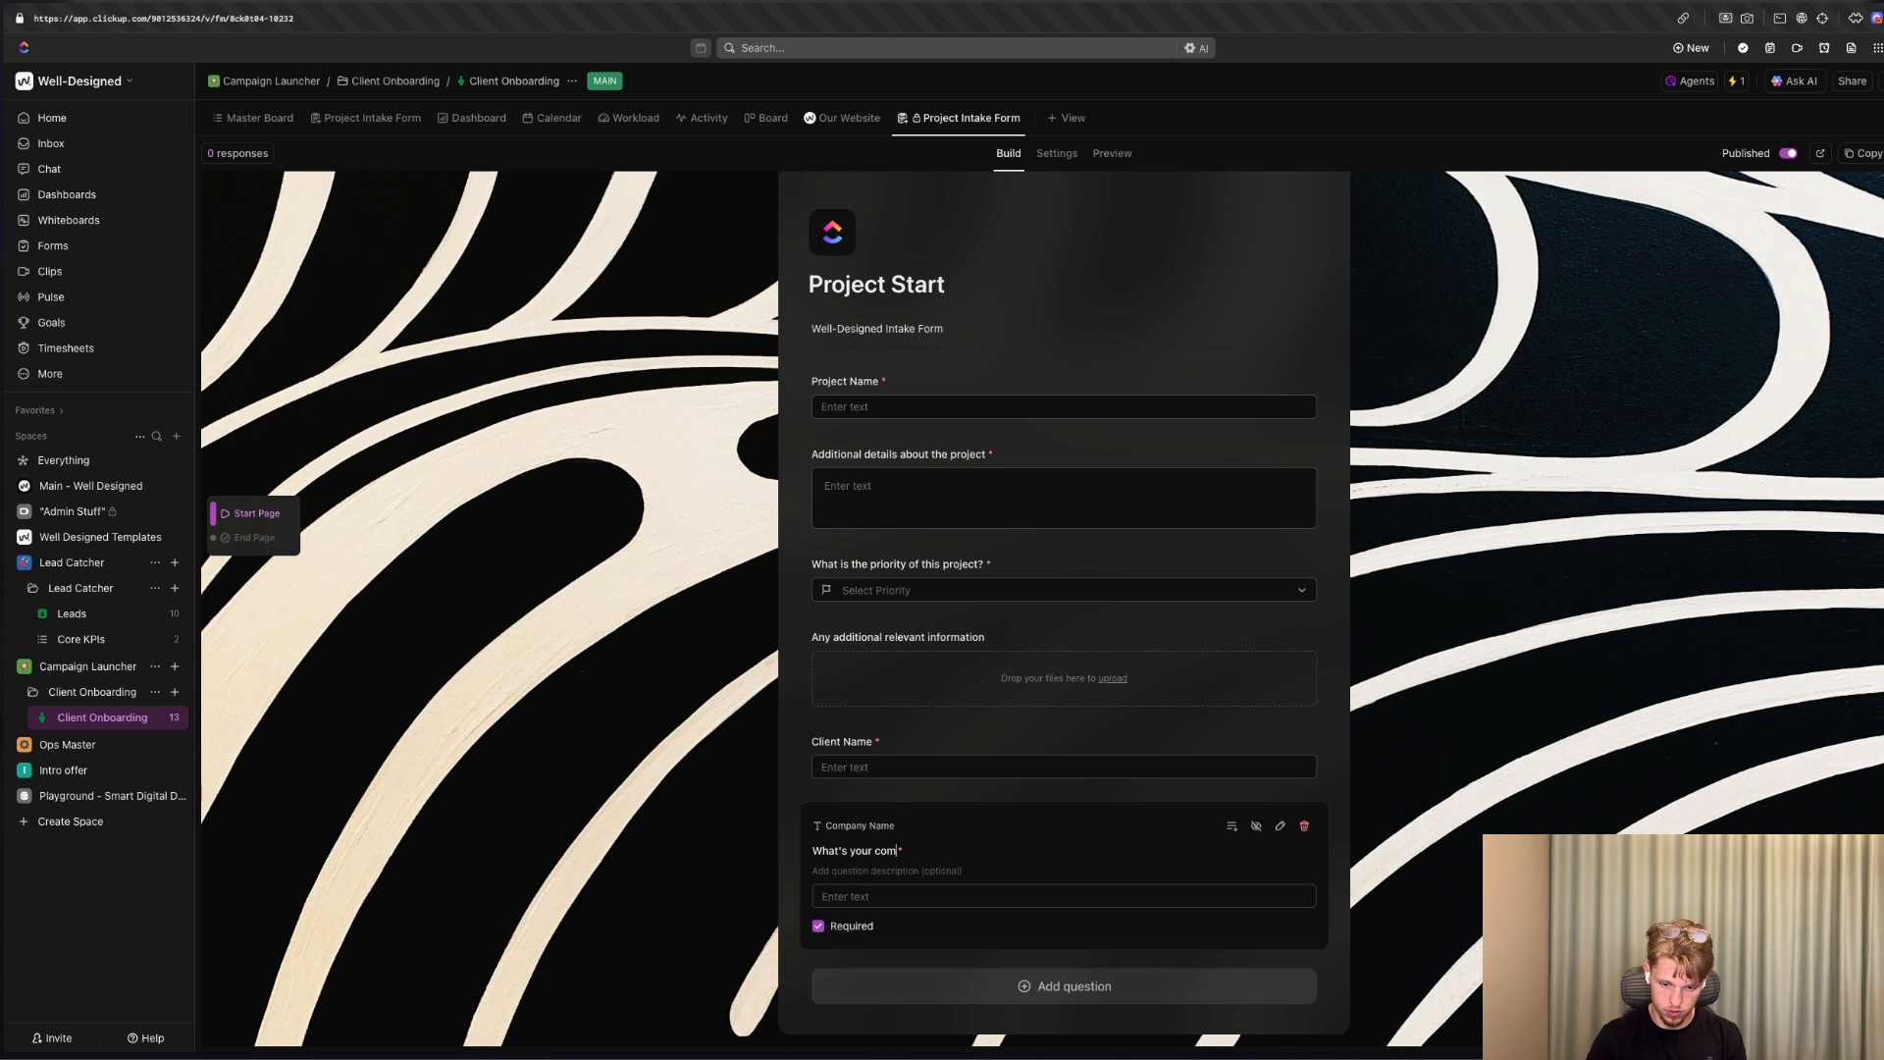
pyautogui.press('super+BackSpace')
pyautogui.write('Comapn')
pyautogui.press('BackSpace')
pyautogui.press('BackSpace')
pyautogui.press('BackSpace')
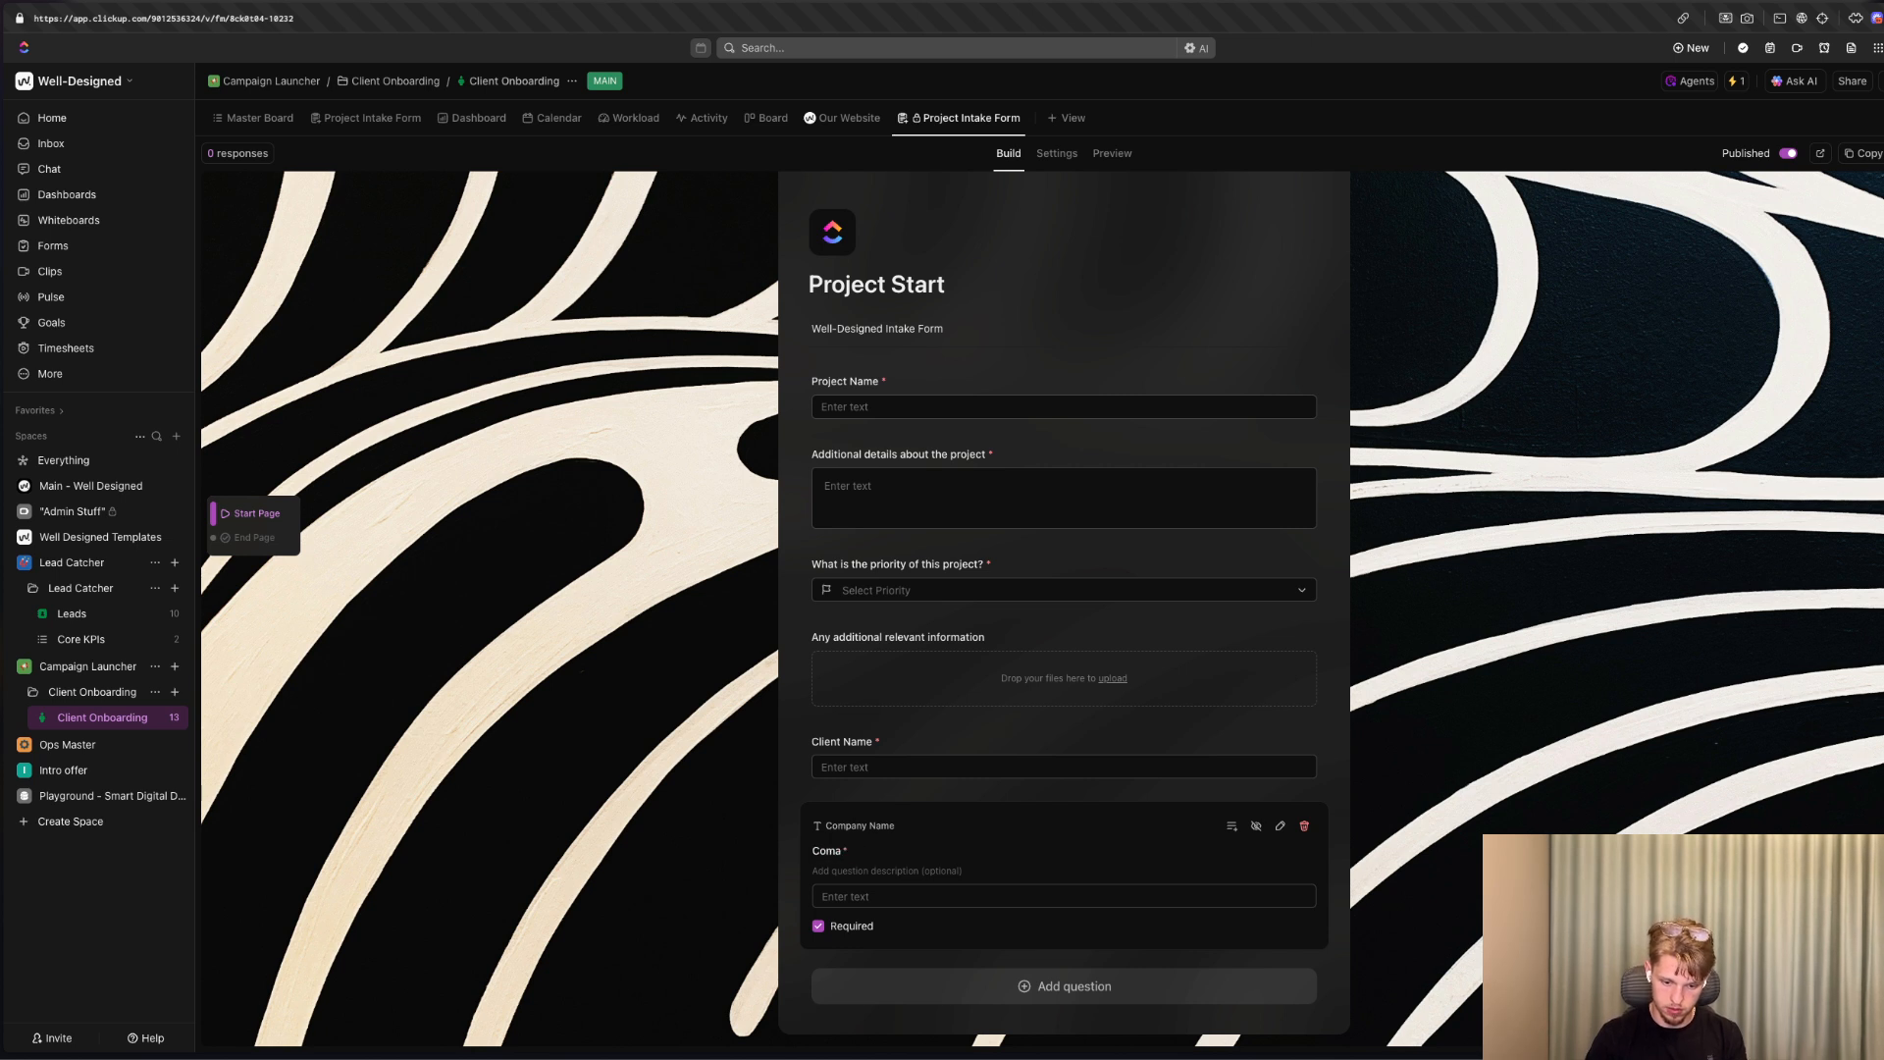
pyautogui.write('pany NAm')
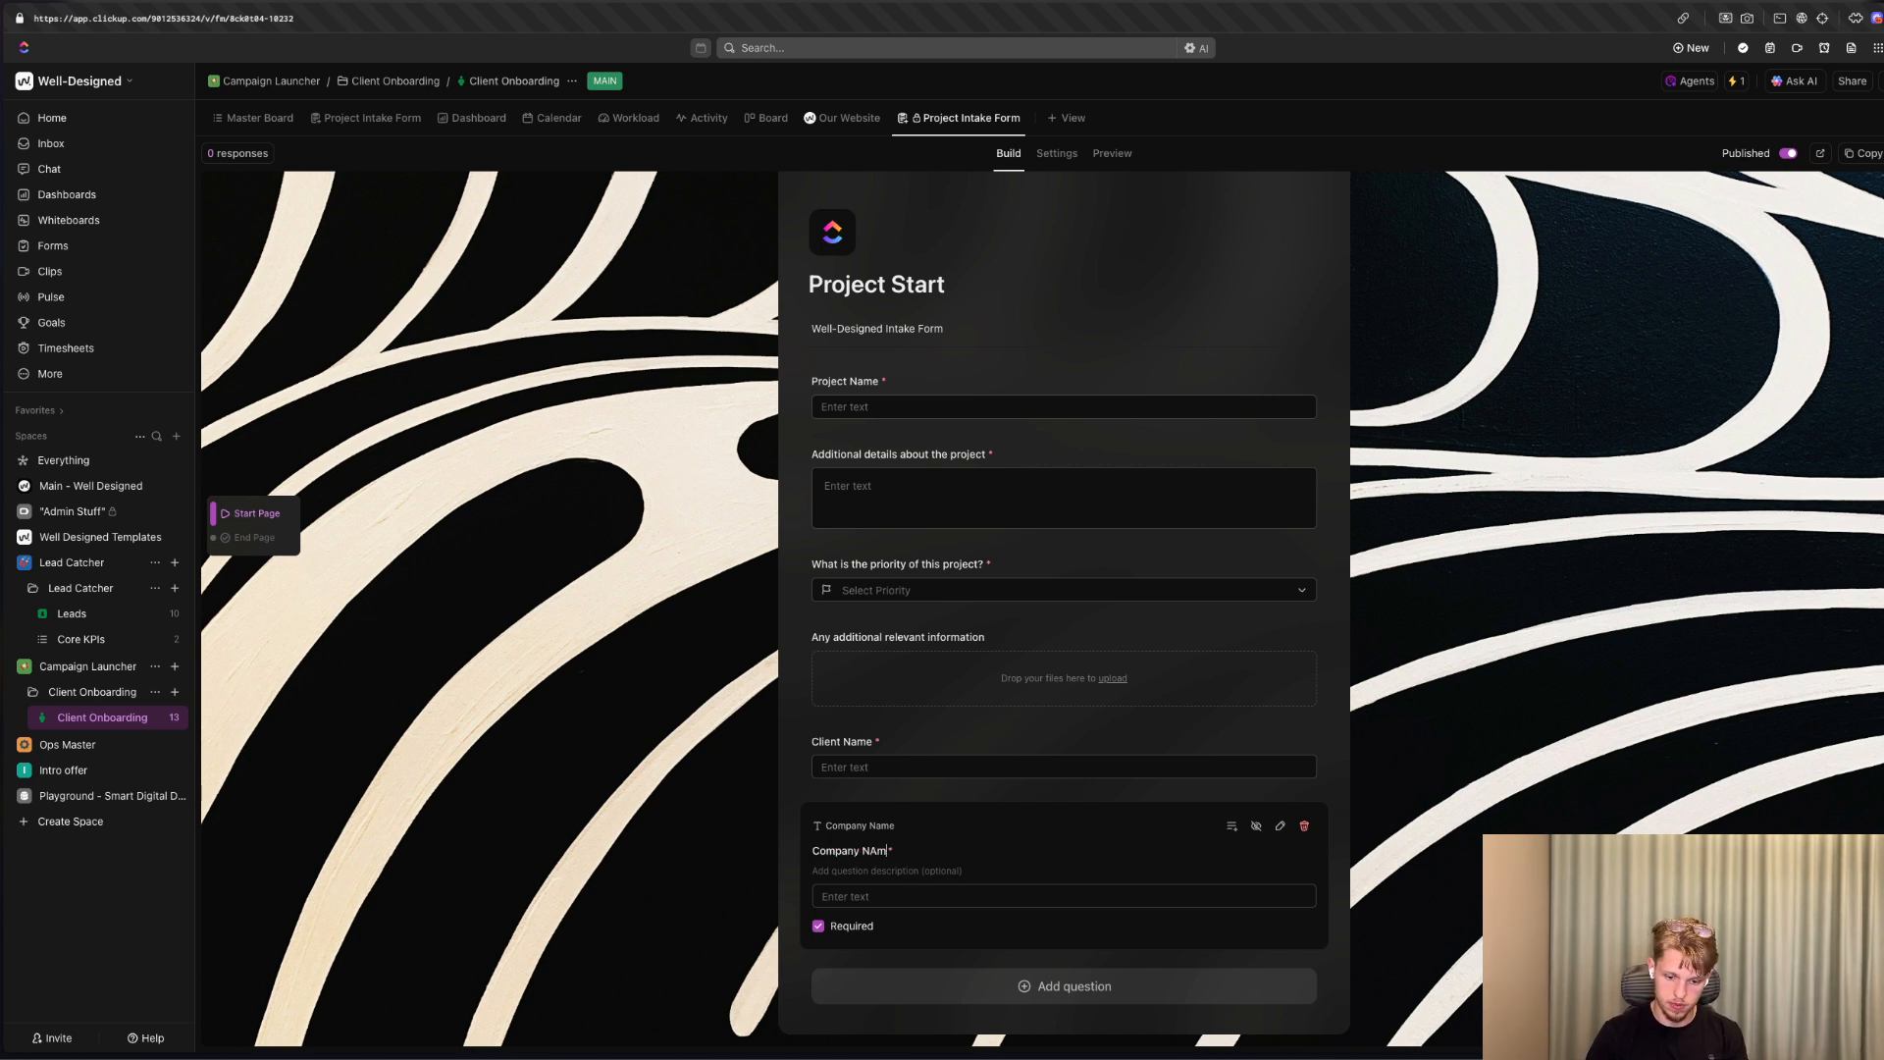
pyautogui.press('BackSpace')
pyautogui.press('BackSpace')
pyautogui.write('am')
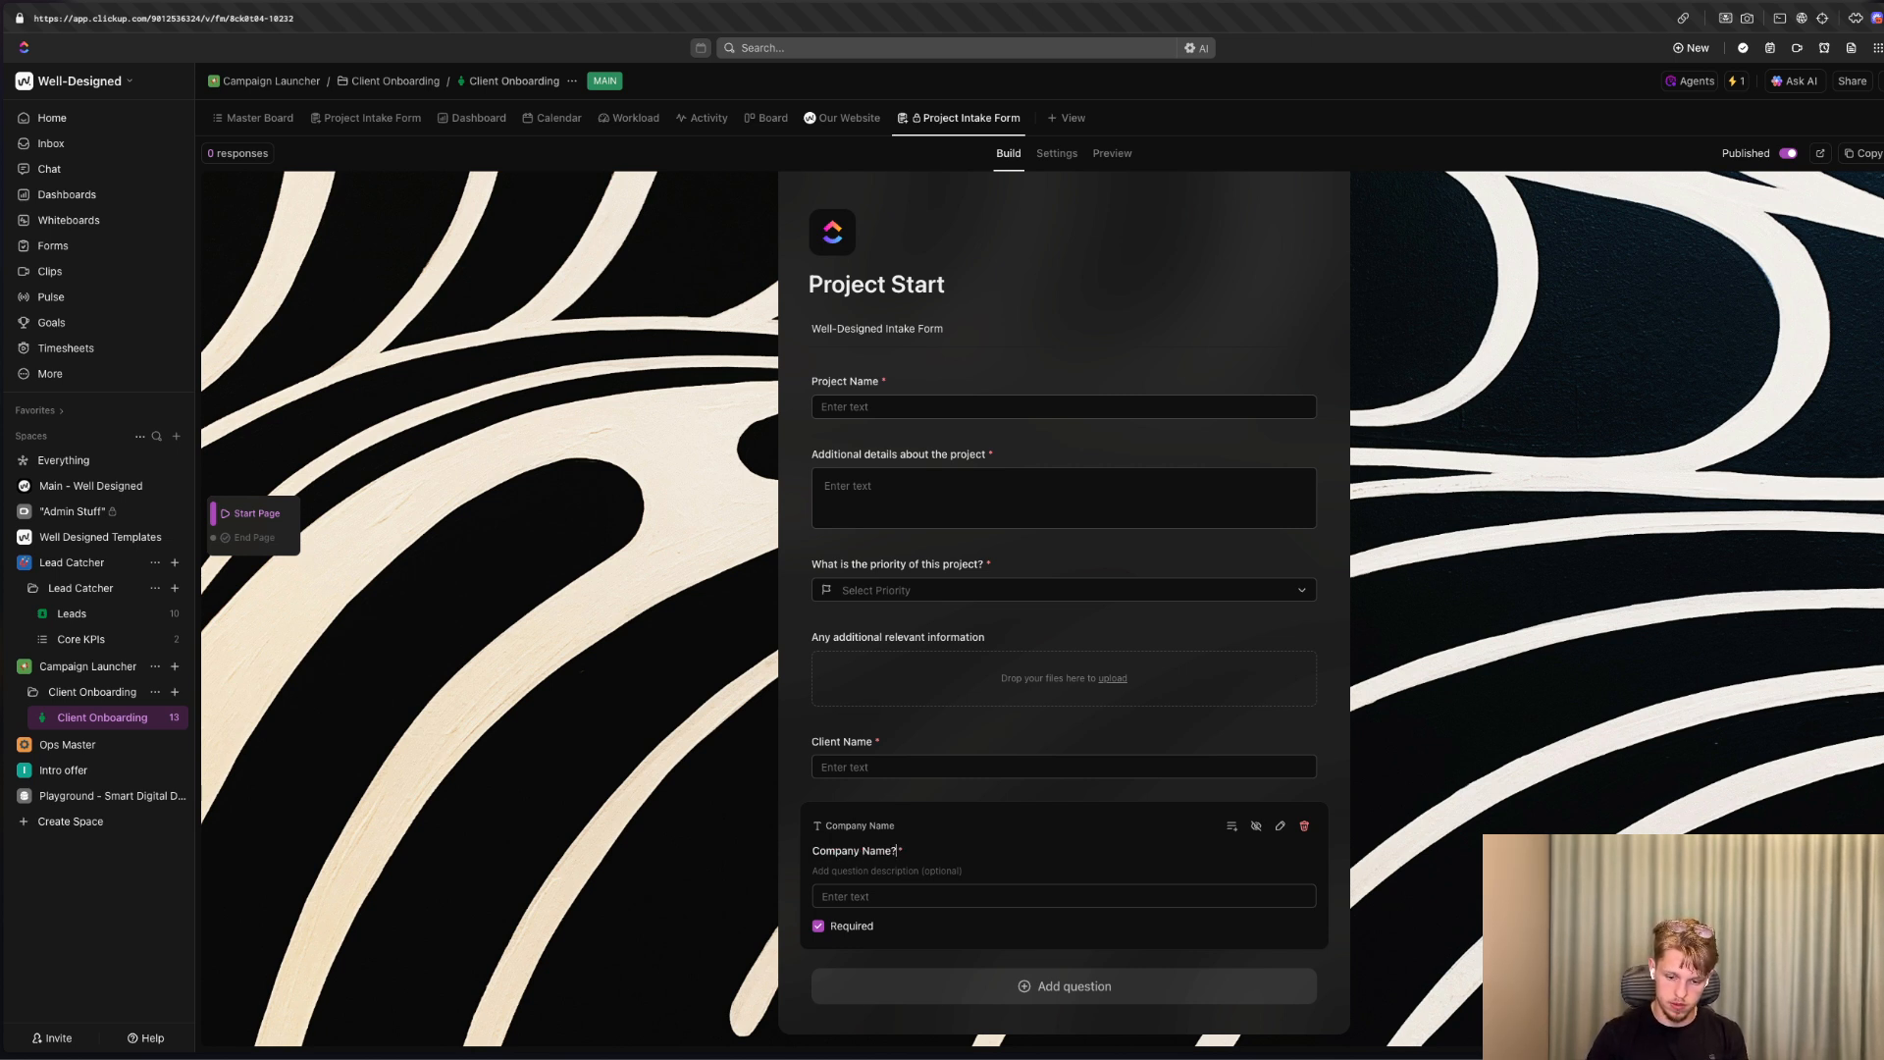
# Rename the Client Name question to "Name".
pyautogui.doubleClick(846, 746)
pyautogui.tripleClick(855, 780)
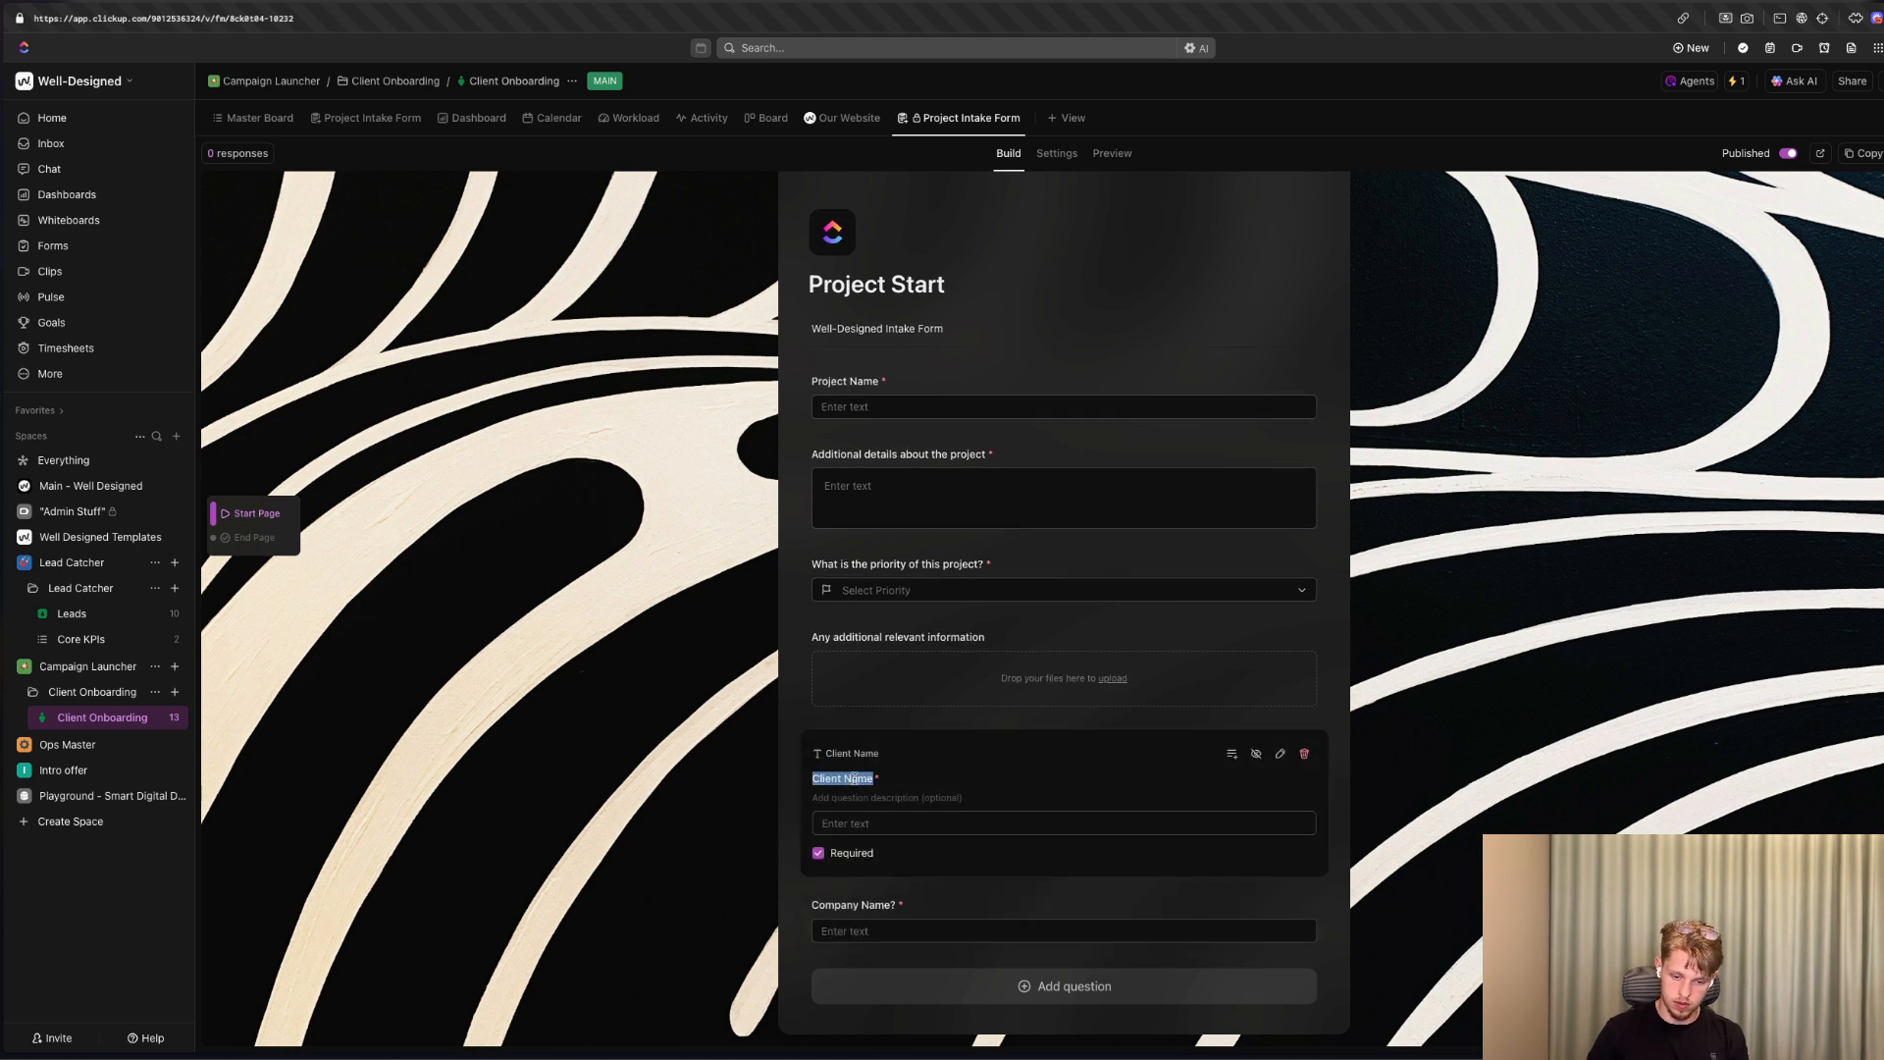
pyautogui.write('Na')
pyautogui.click(707, 653)
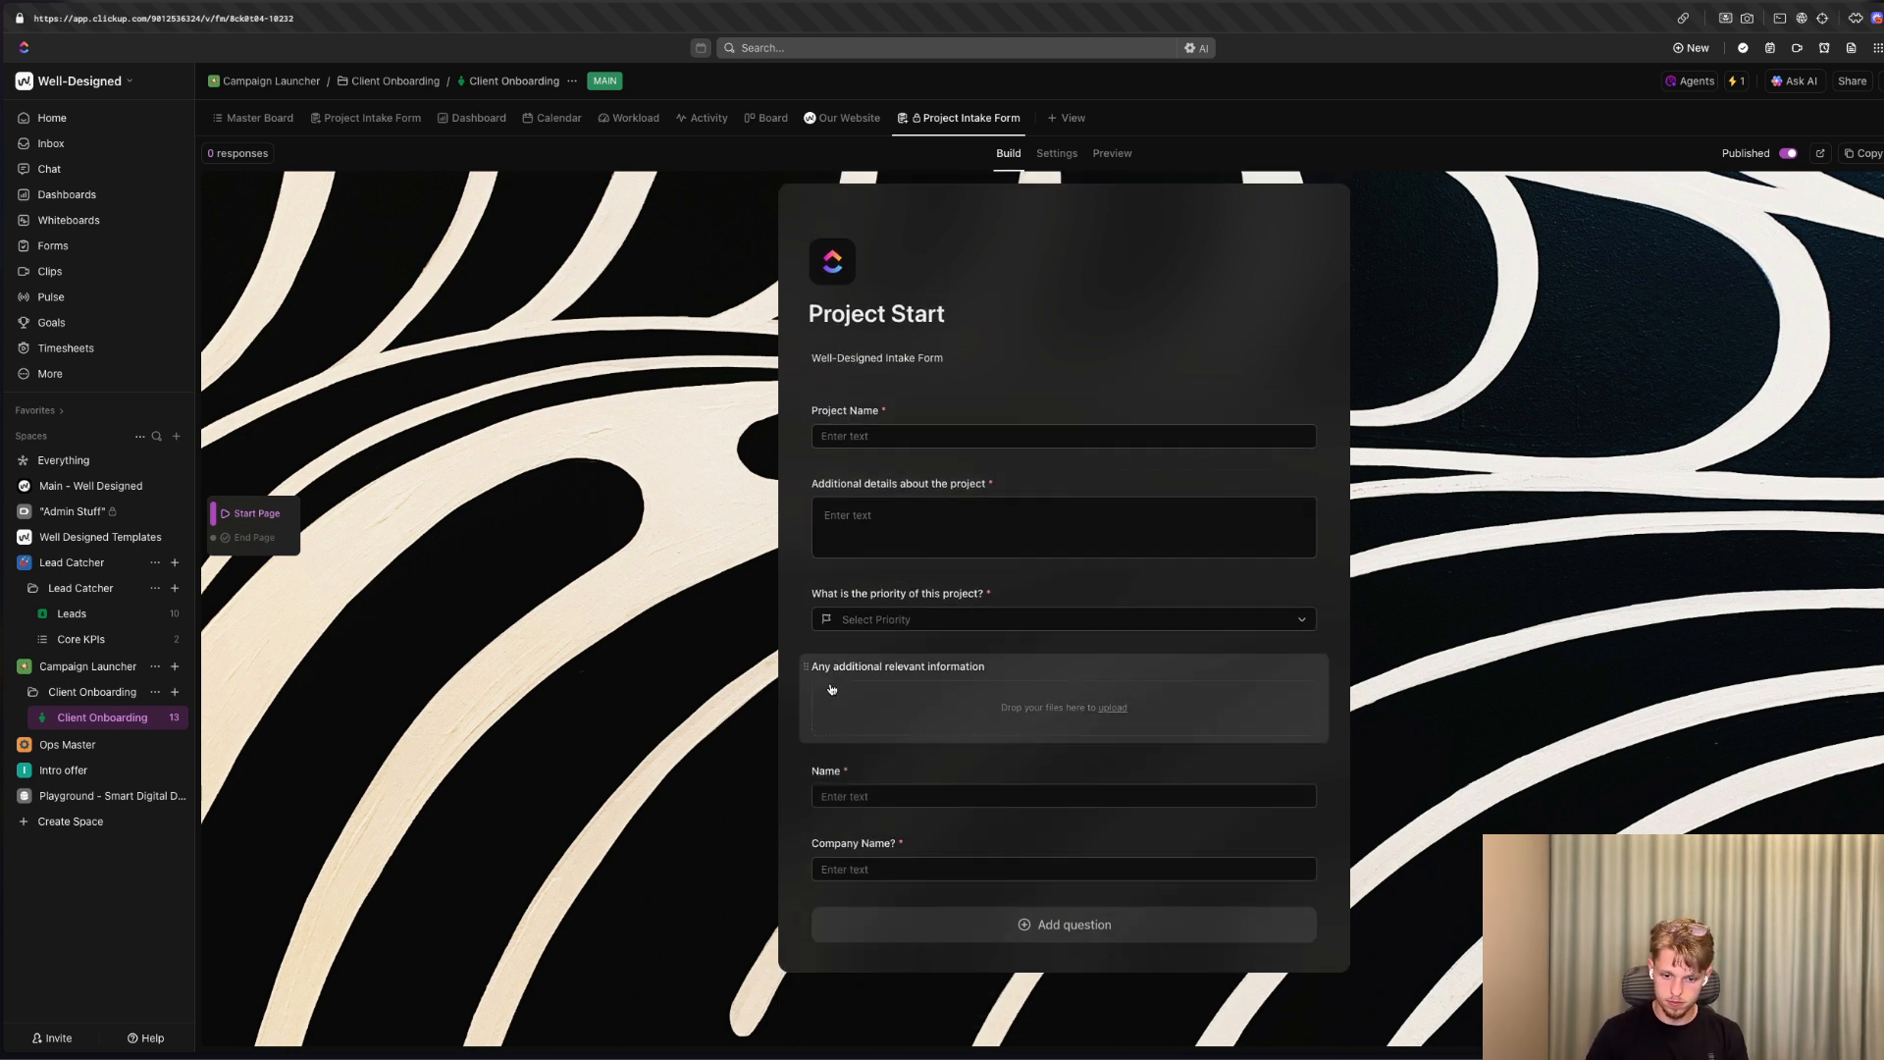
# Delete the additional relevant information upload and Project Name questions, and move the Name question to the start of the form.
pyautogui.click(1110, 681)
pyautogui.click(1302, 677)
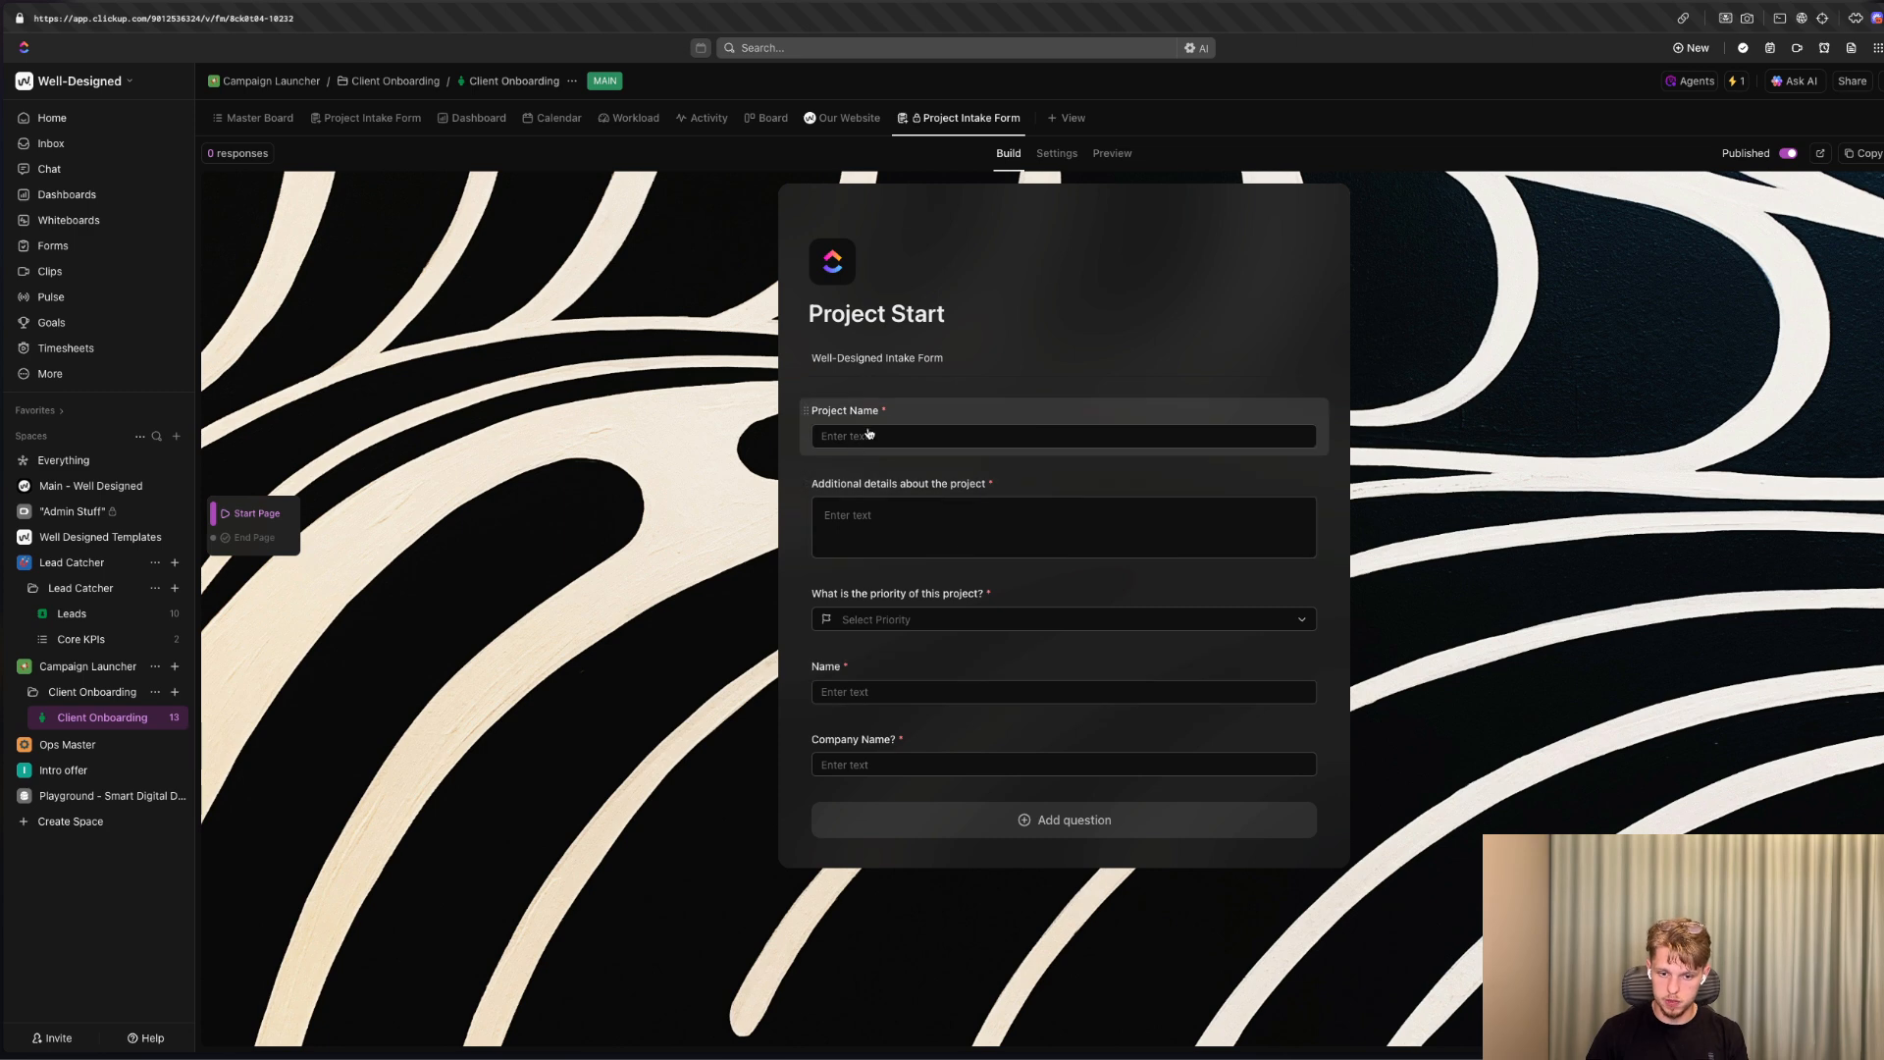
pyautogui.click(935, 412)
pyautogui.click(1306, 424)
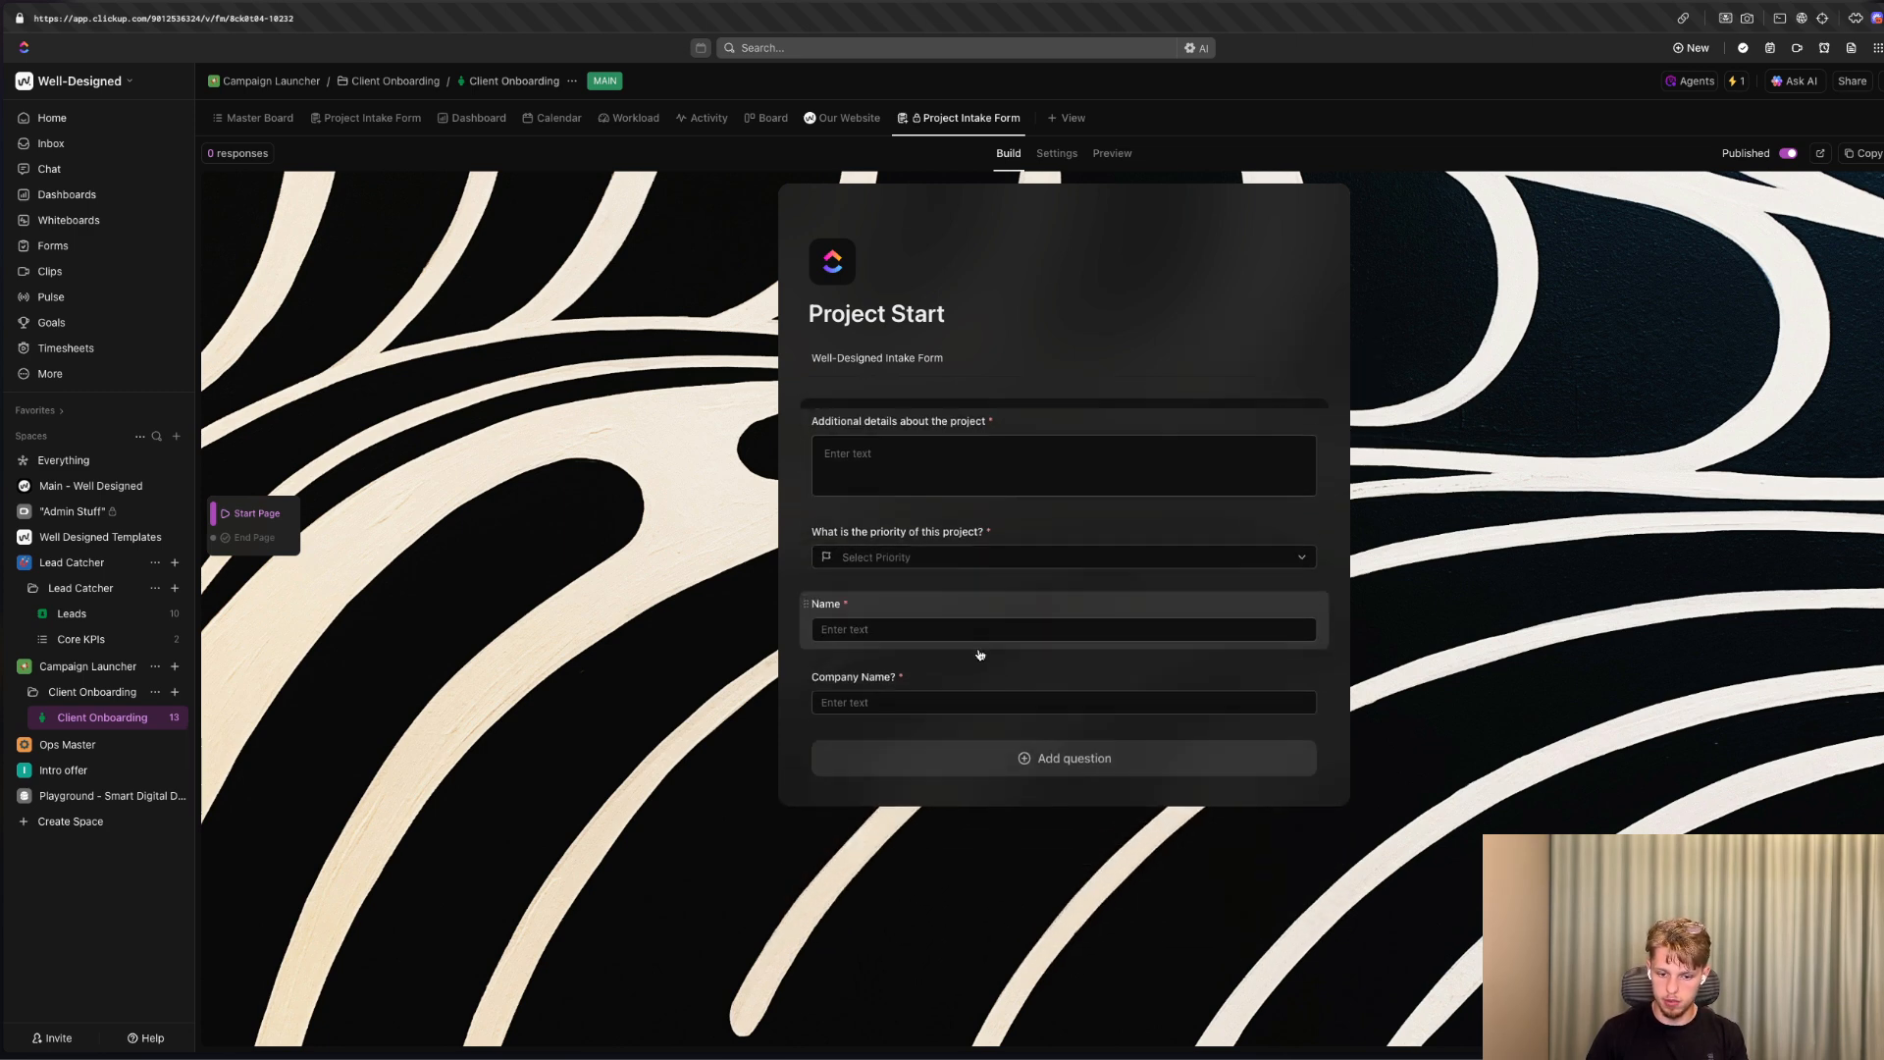
pyautogui.moveTo(808, 595); pyautogui.dragTo(810, 416)
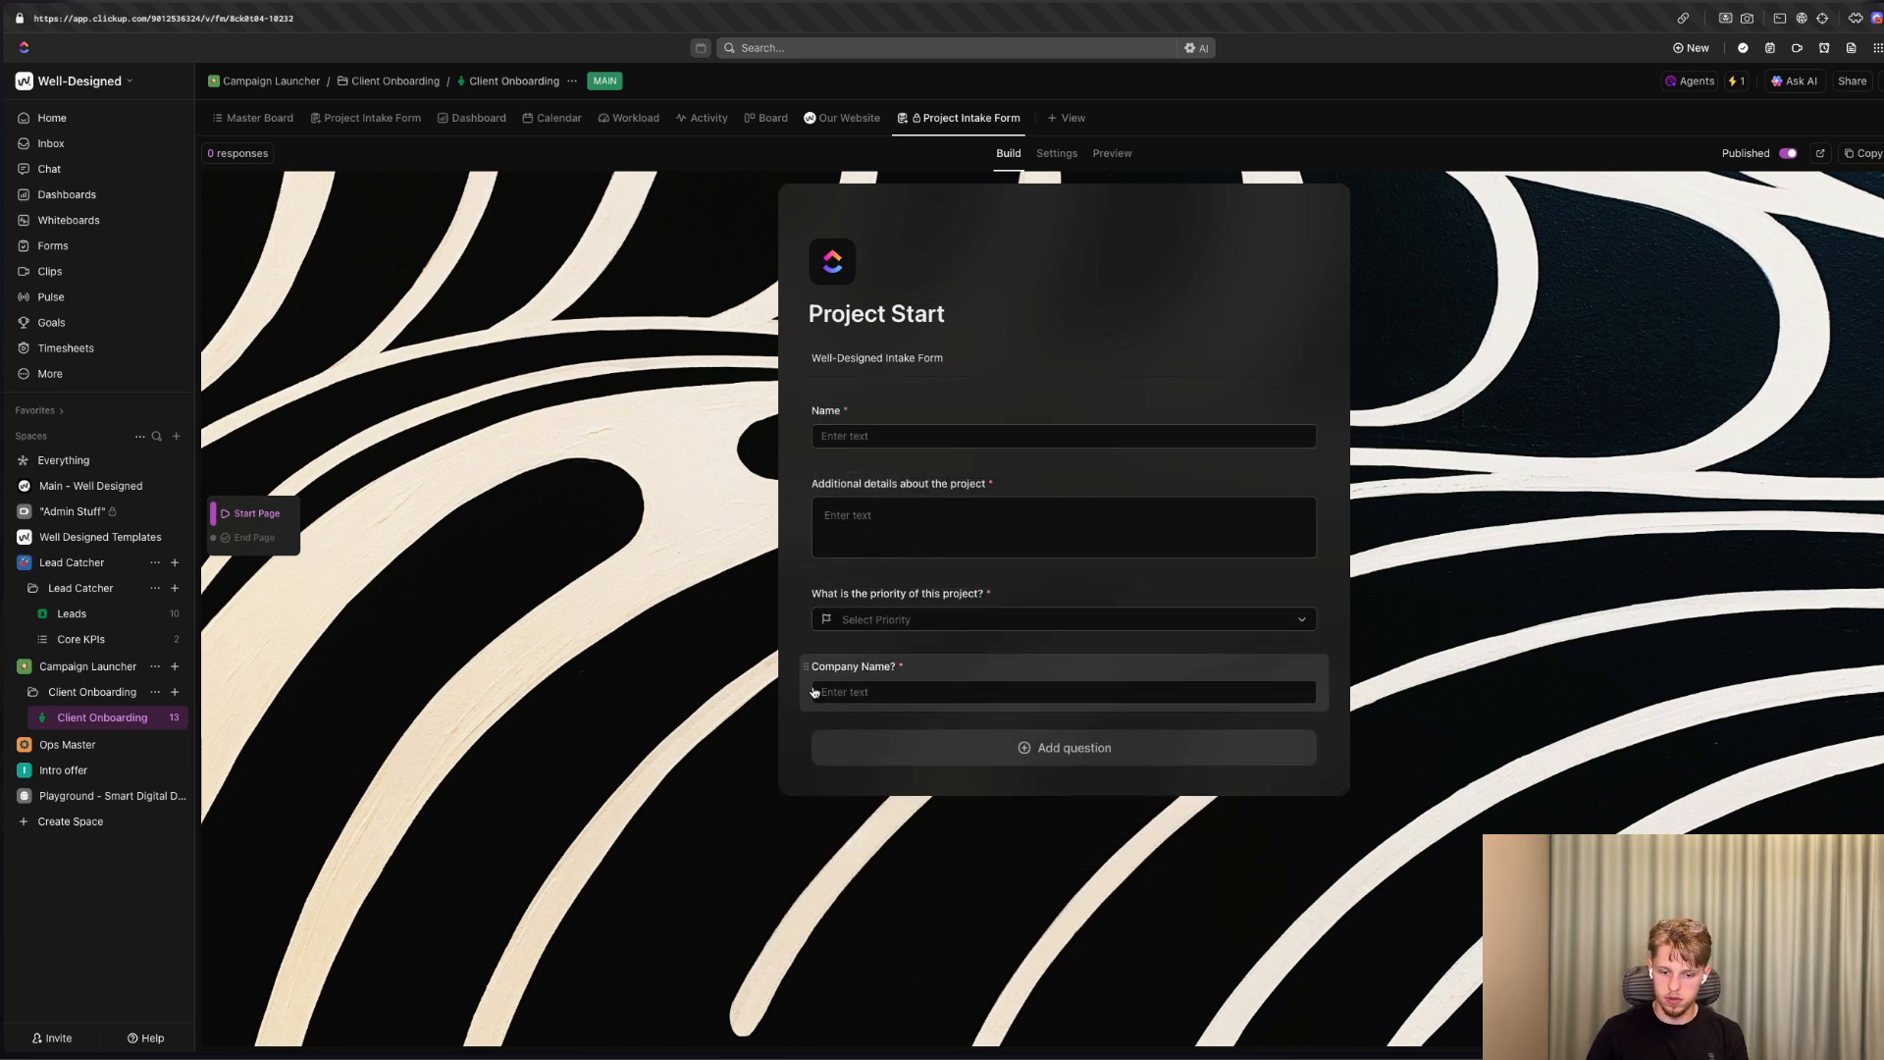
# Move the "Company Name?" question directly below Name, and add a multi-select question mapped to the Platforms field.
pyautogui.moveTo(809, 676); pyautogui.dragTo(842, 496)
pyautogui.click(1070, 748)
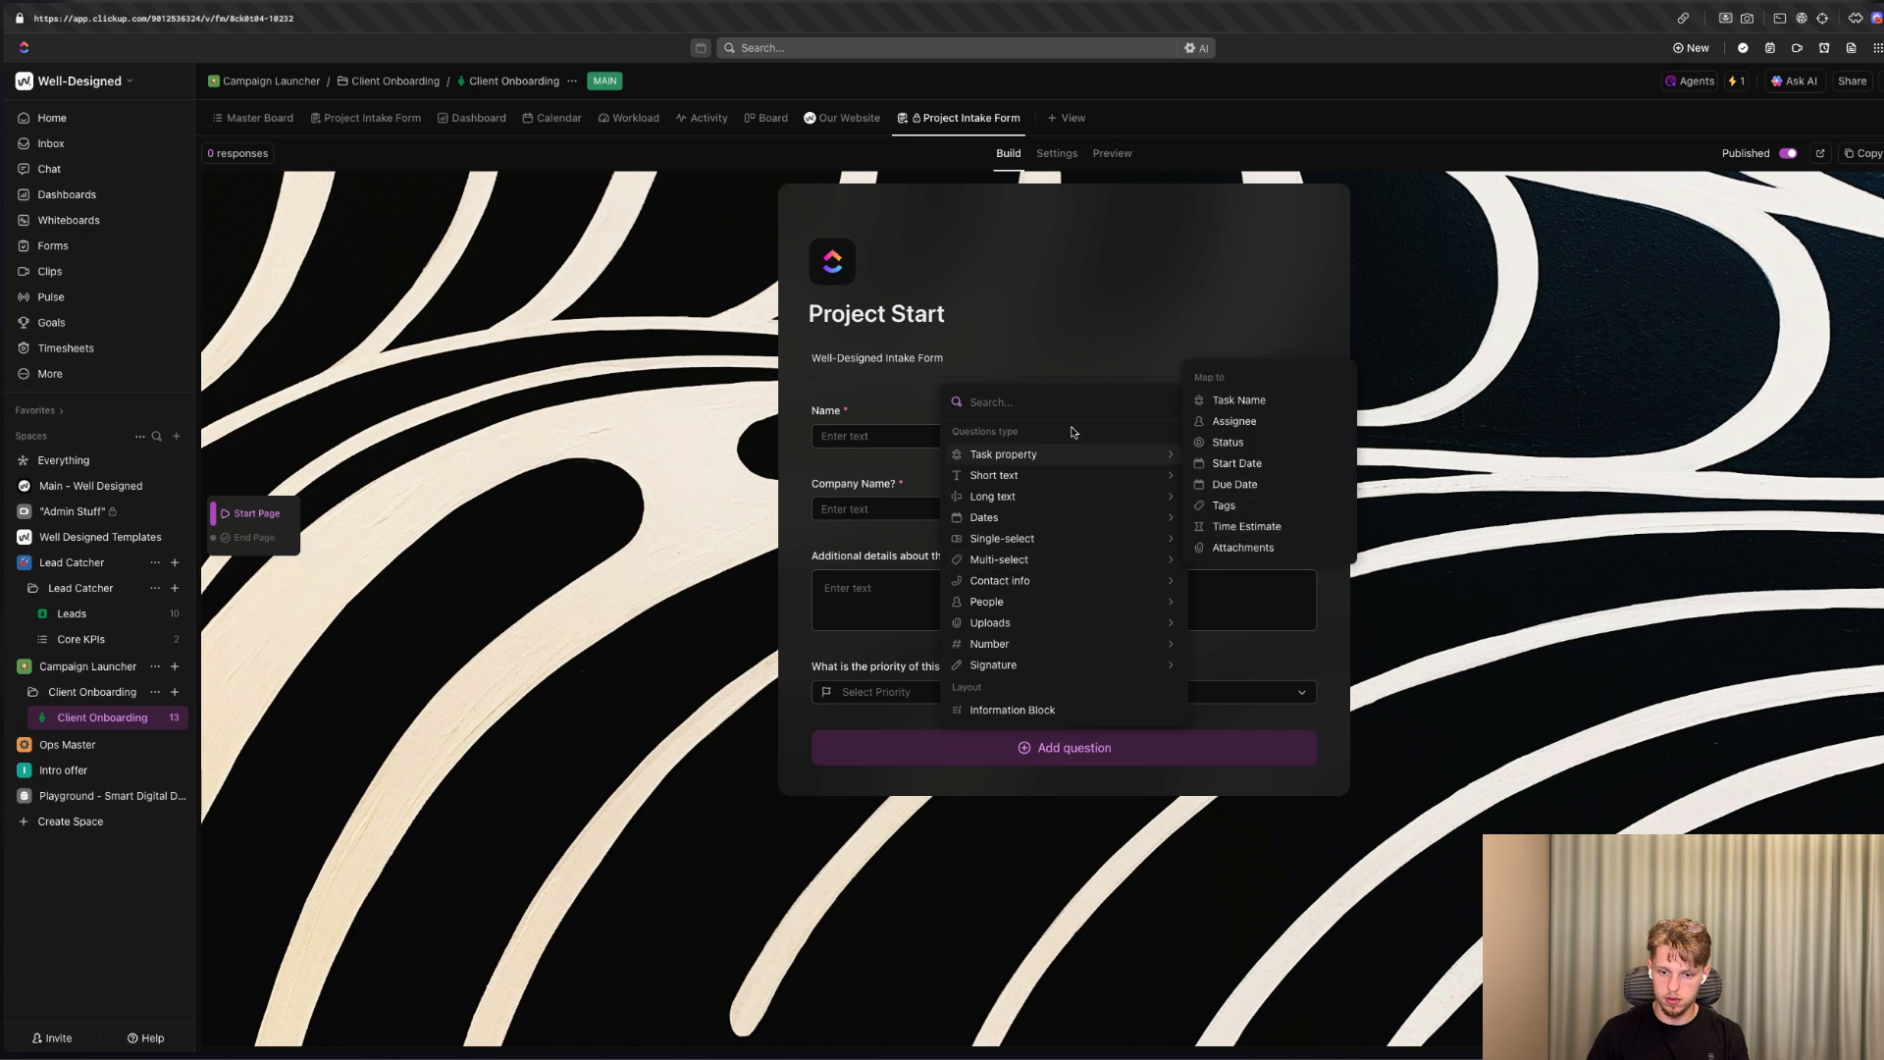
pyautogui.moveTo(1061, 478)
pyautogui.moveTo(1046, 542)
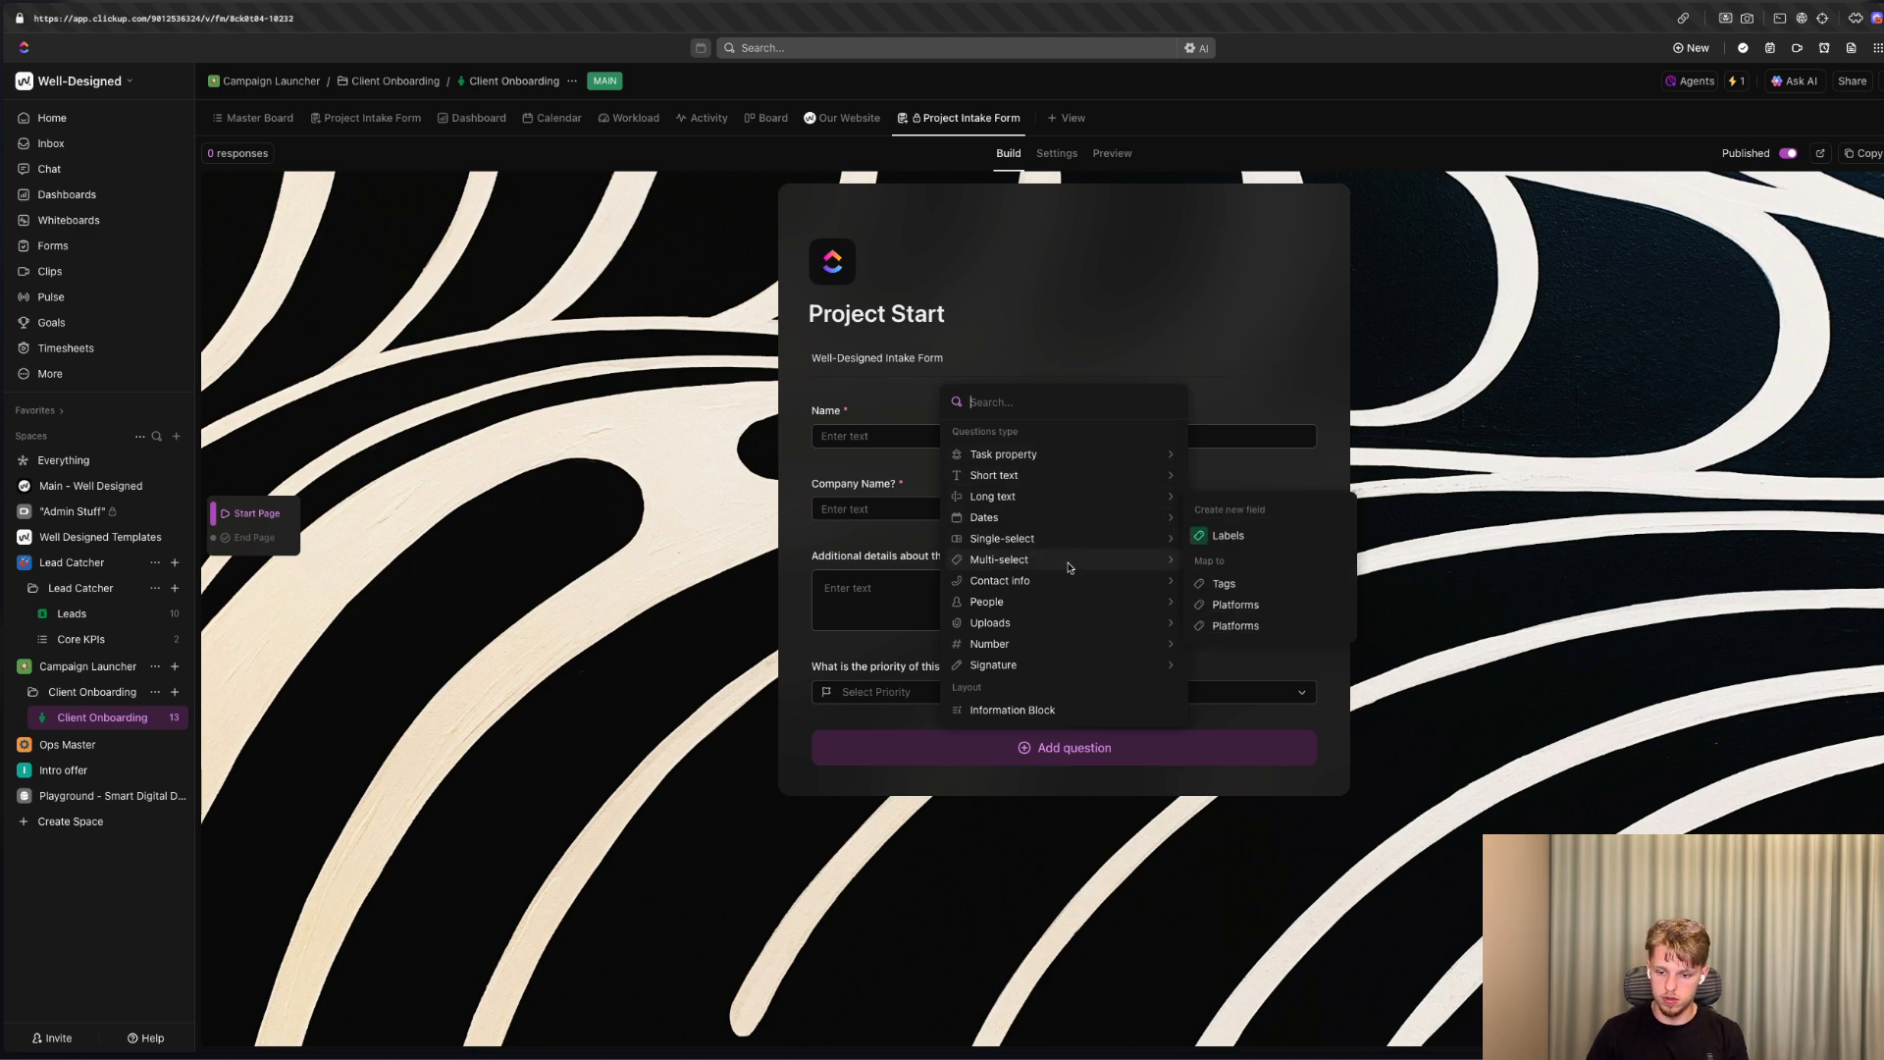
pyautogui.click(1265, 607)
pyautogui.click(1085, 930)
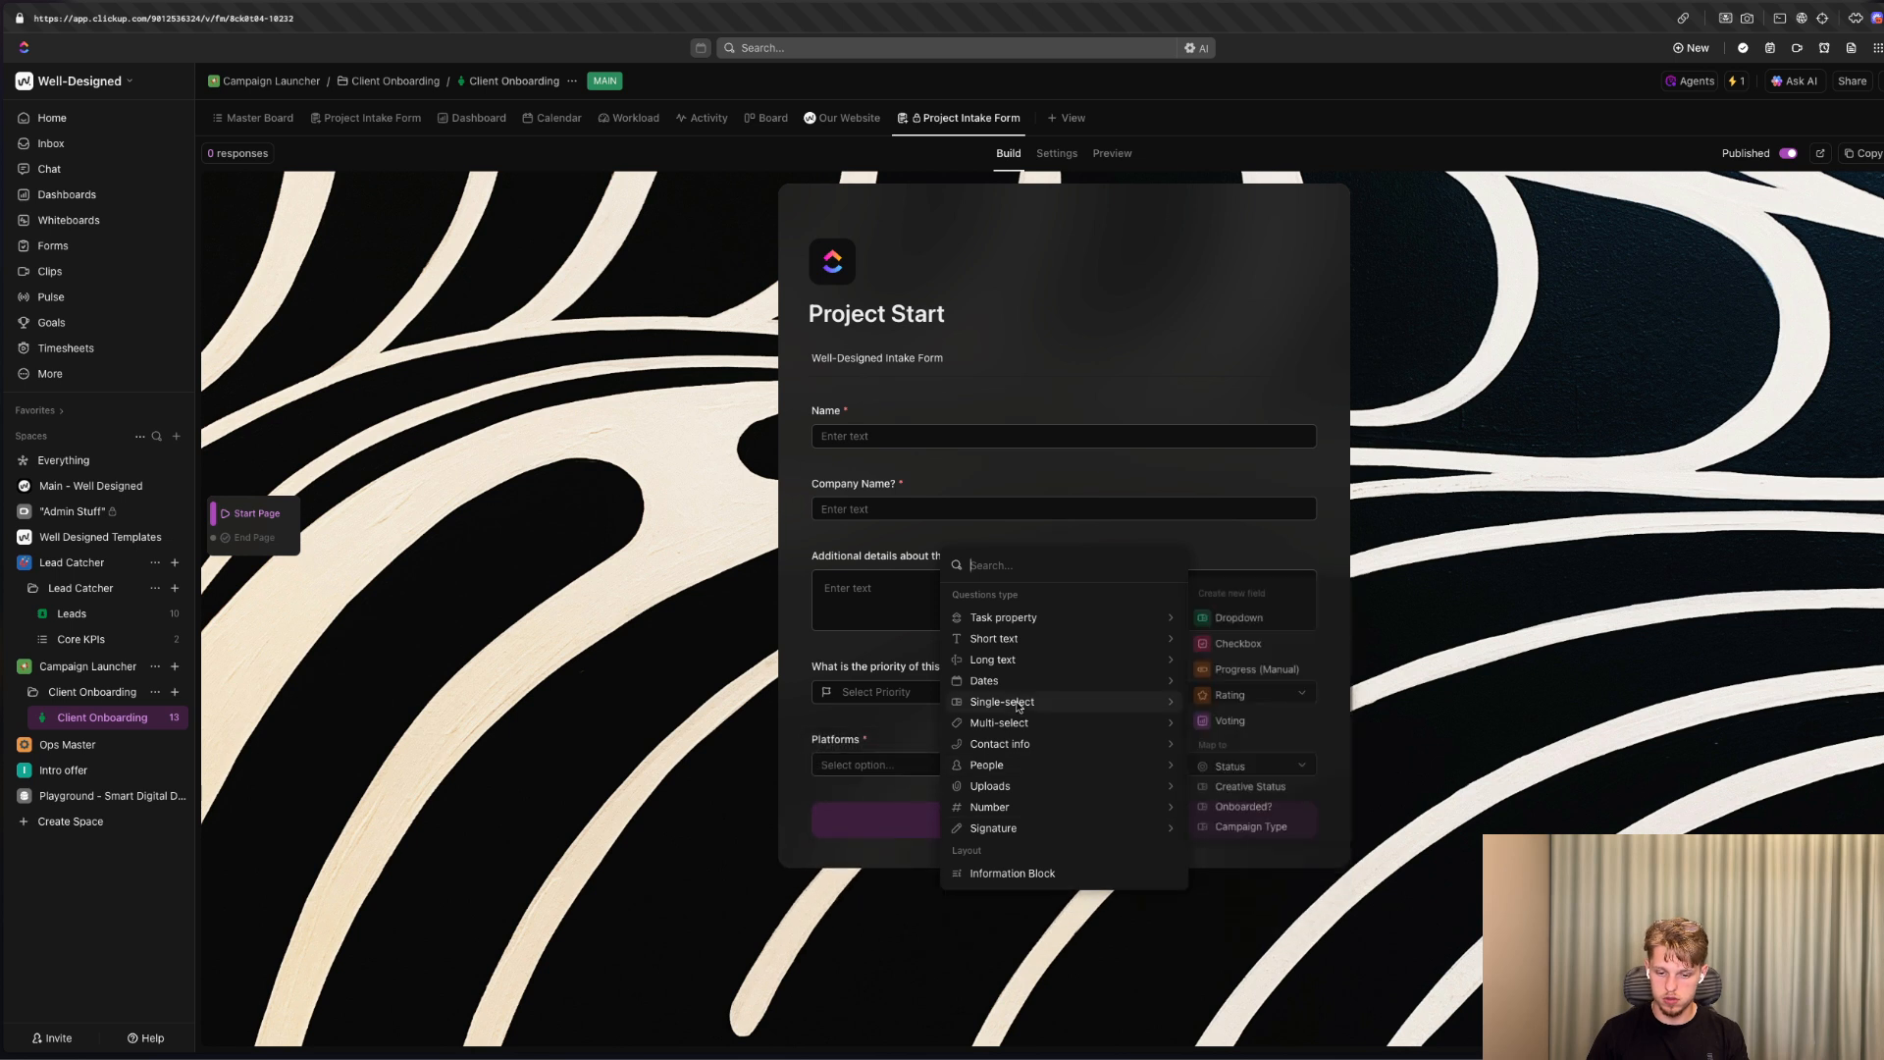
pyautogui.moveTo(1053, 783)
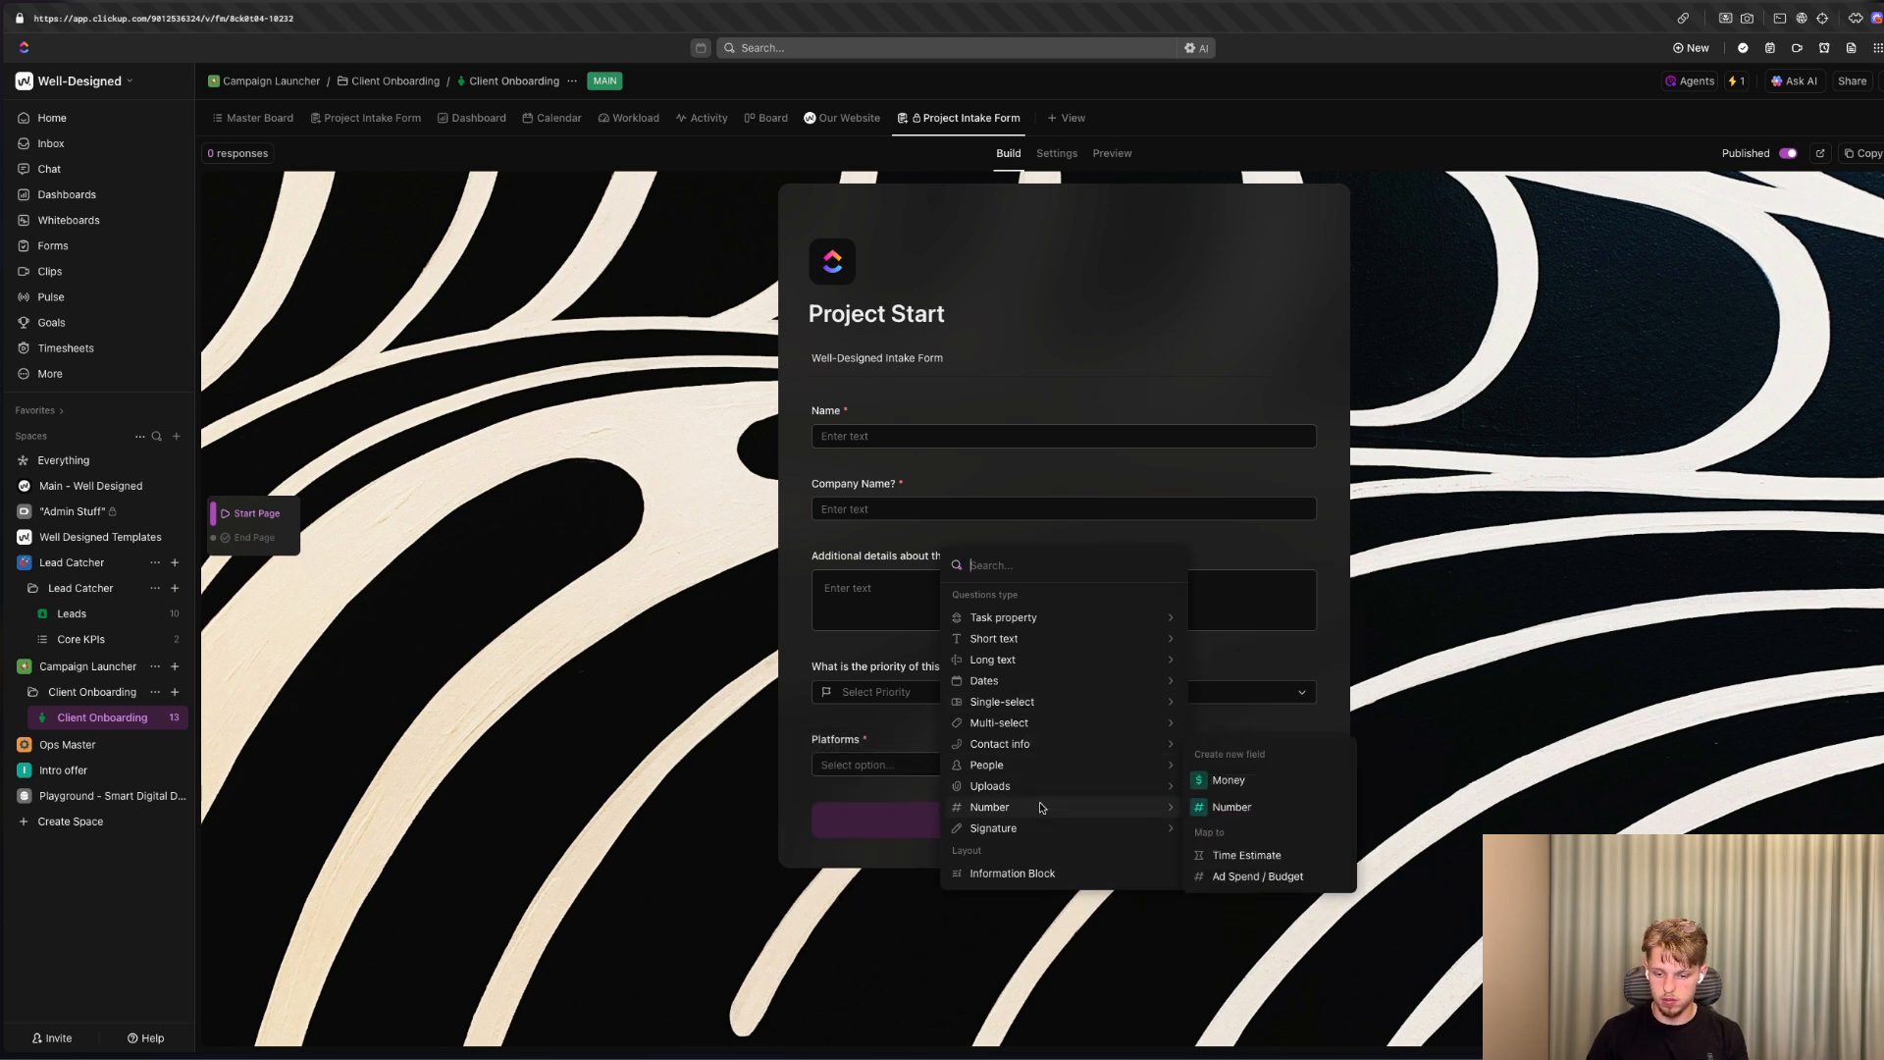
pyautogui.moveTo(1016, 708)
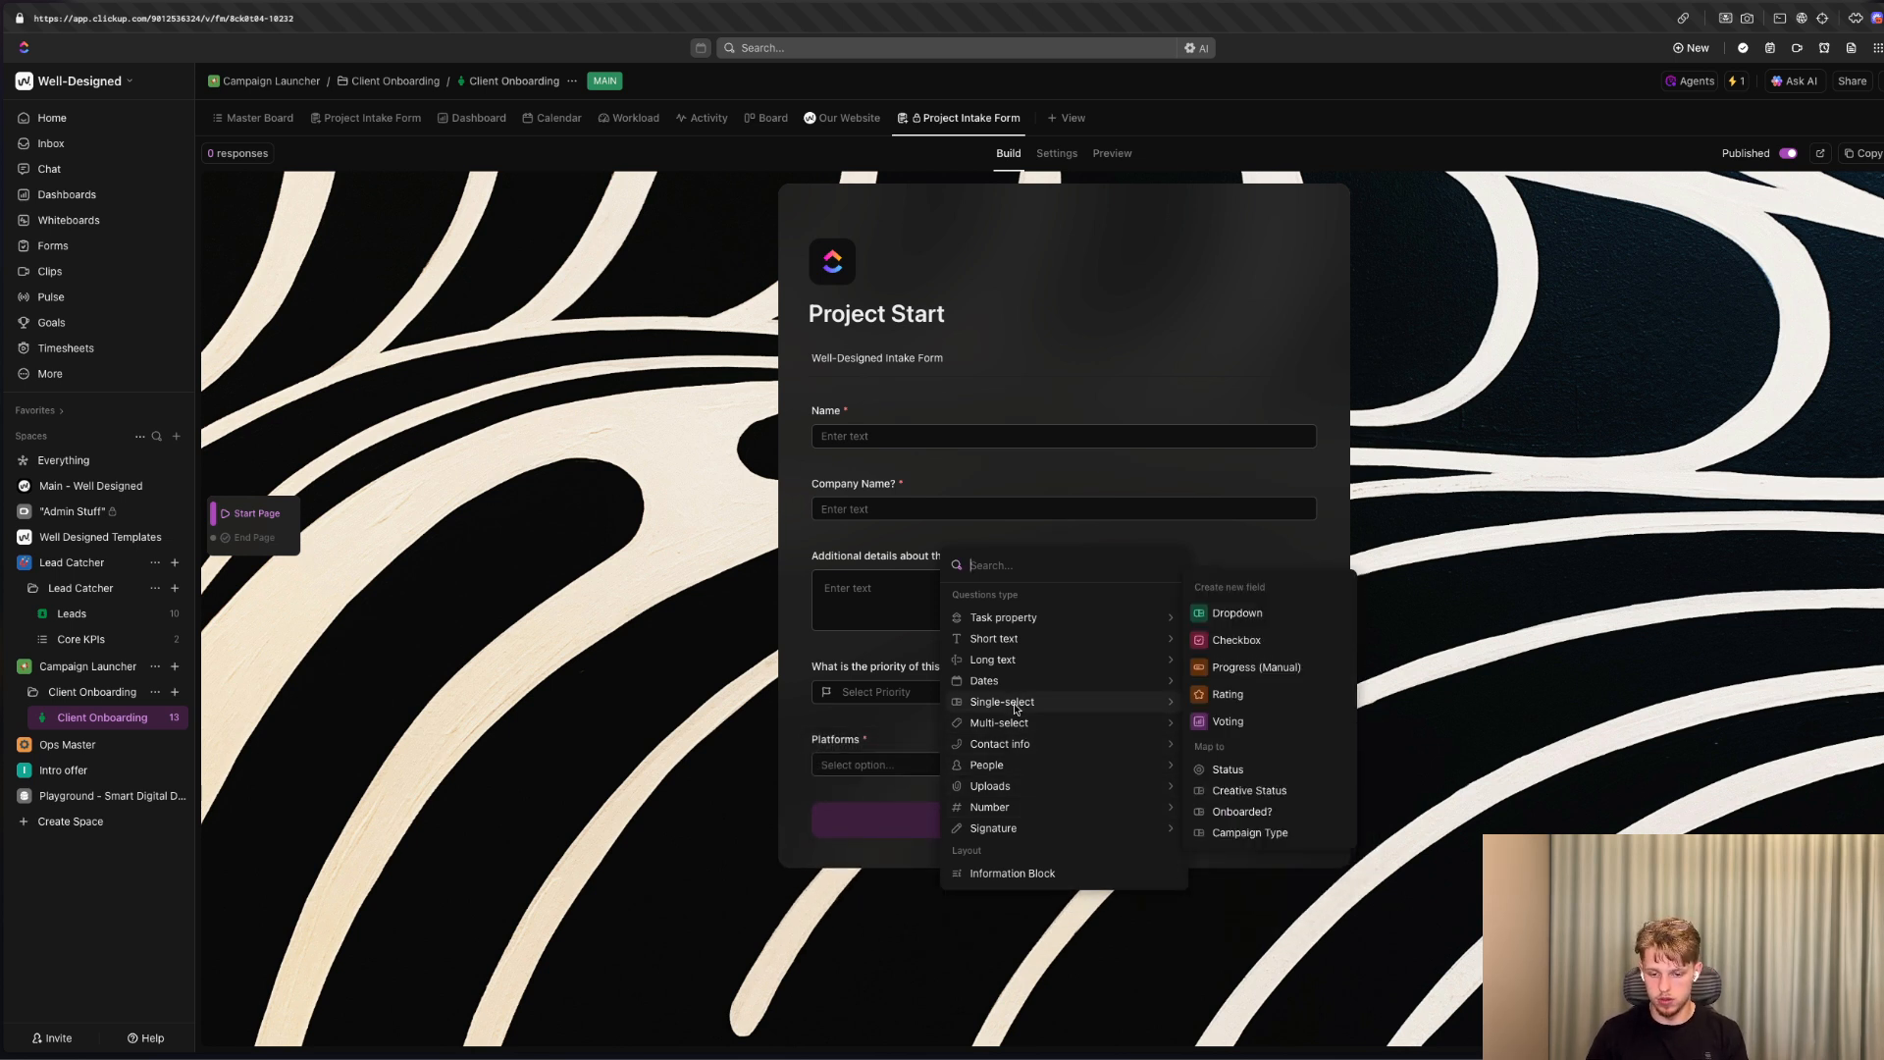
pyautogui.moveTo(1033, 672)
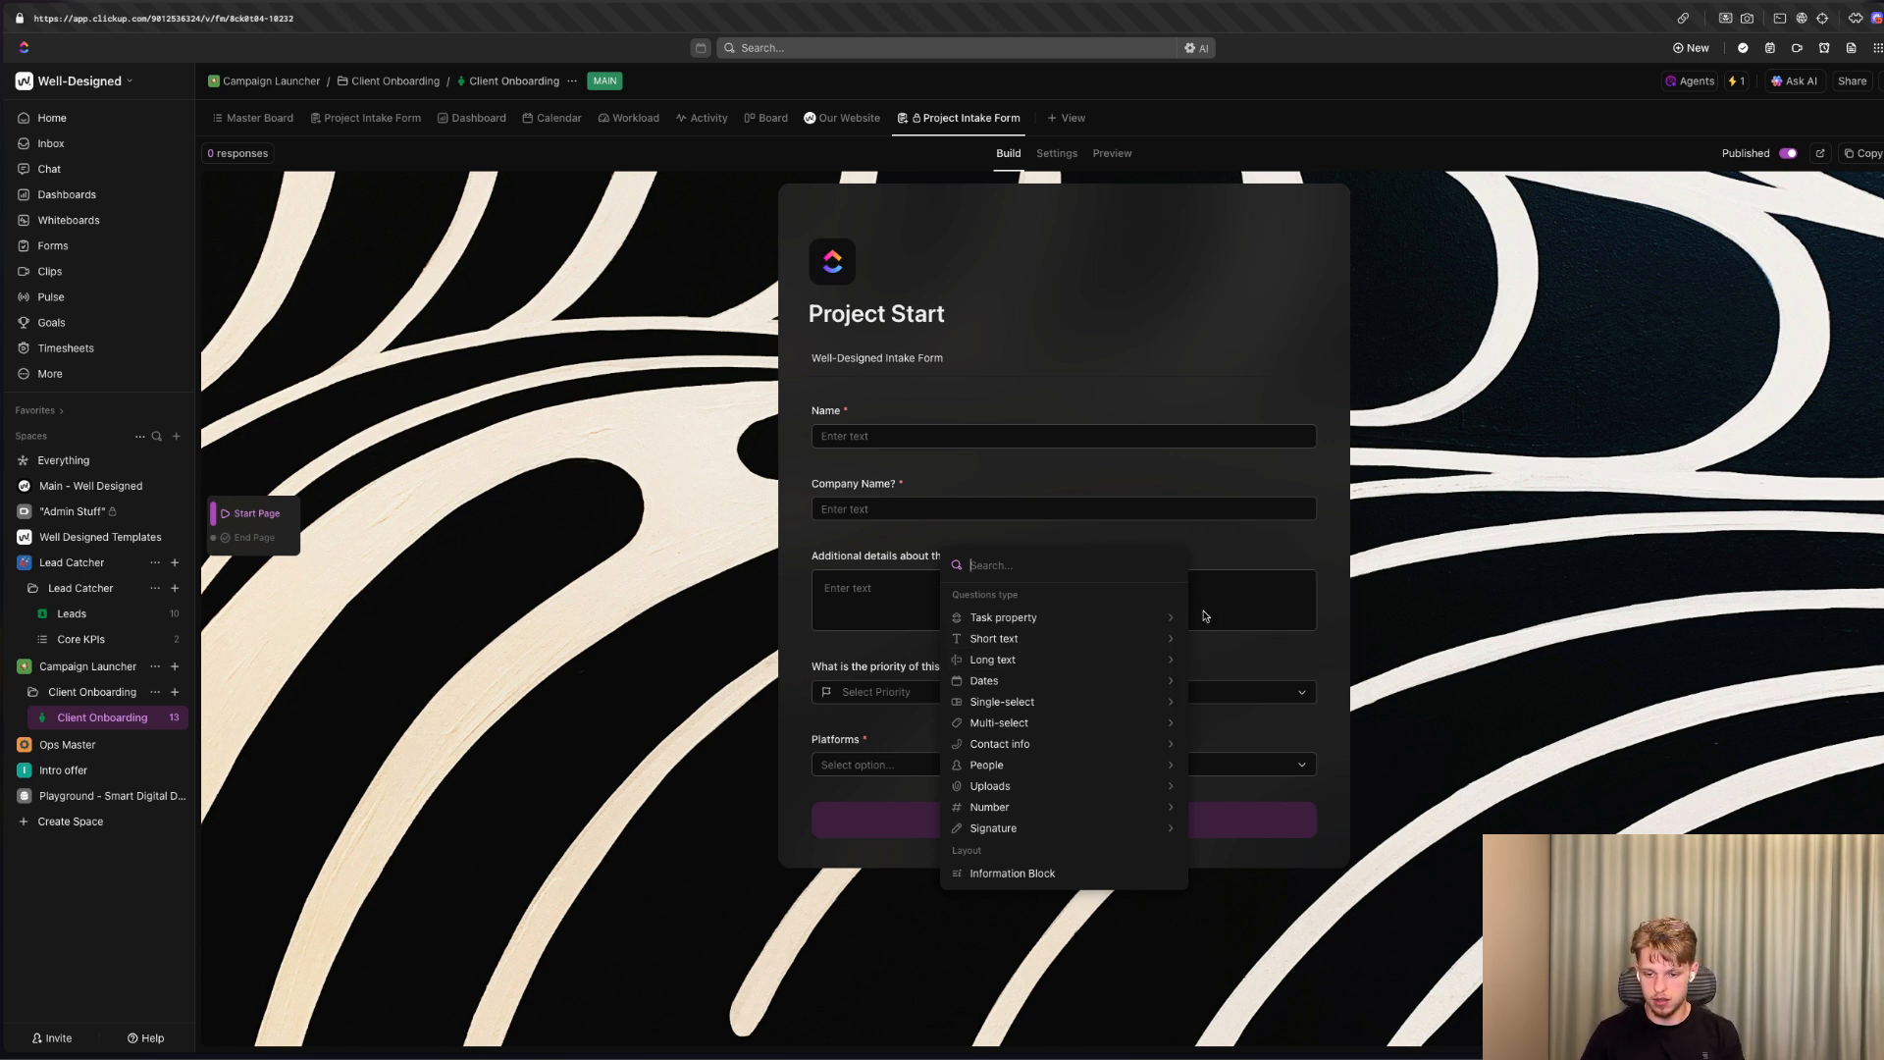
pyautogui.doubleClick(1640, 576)
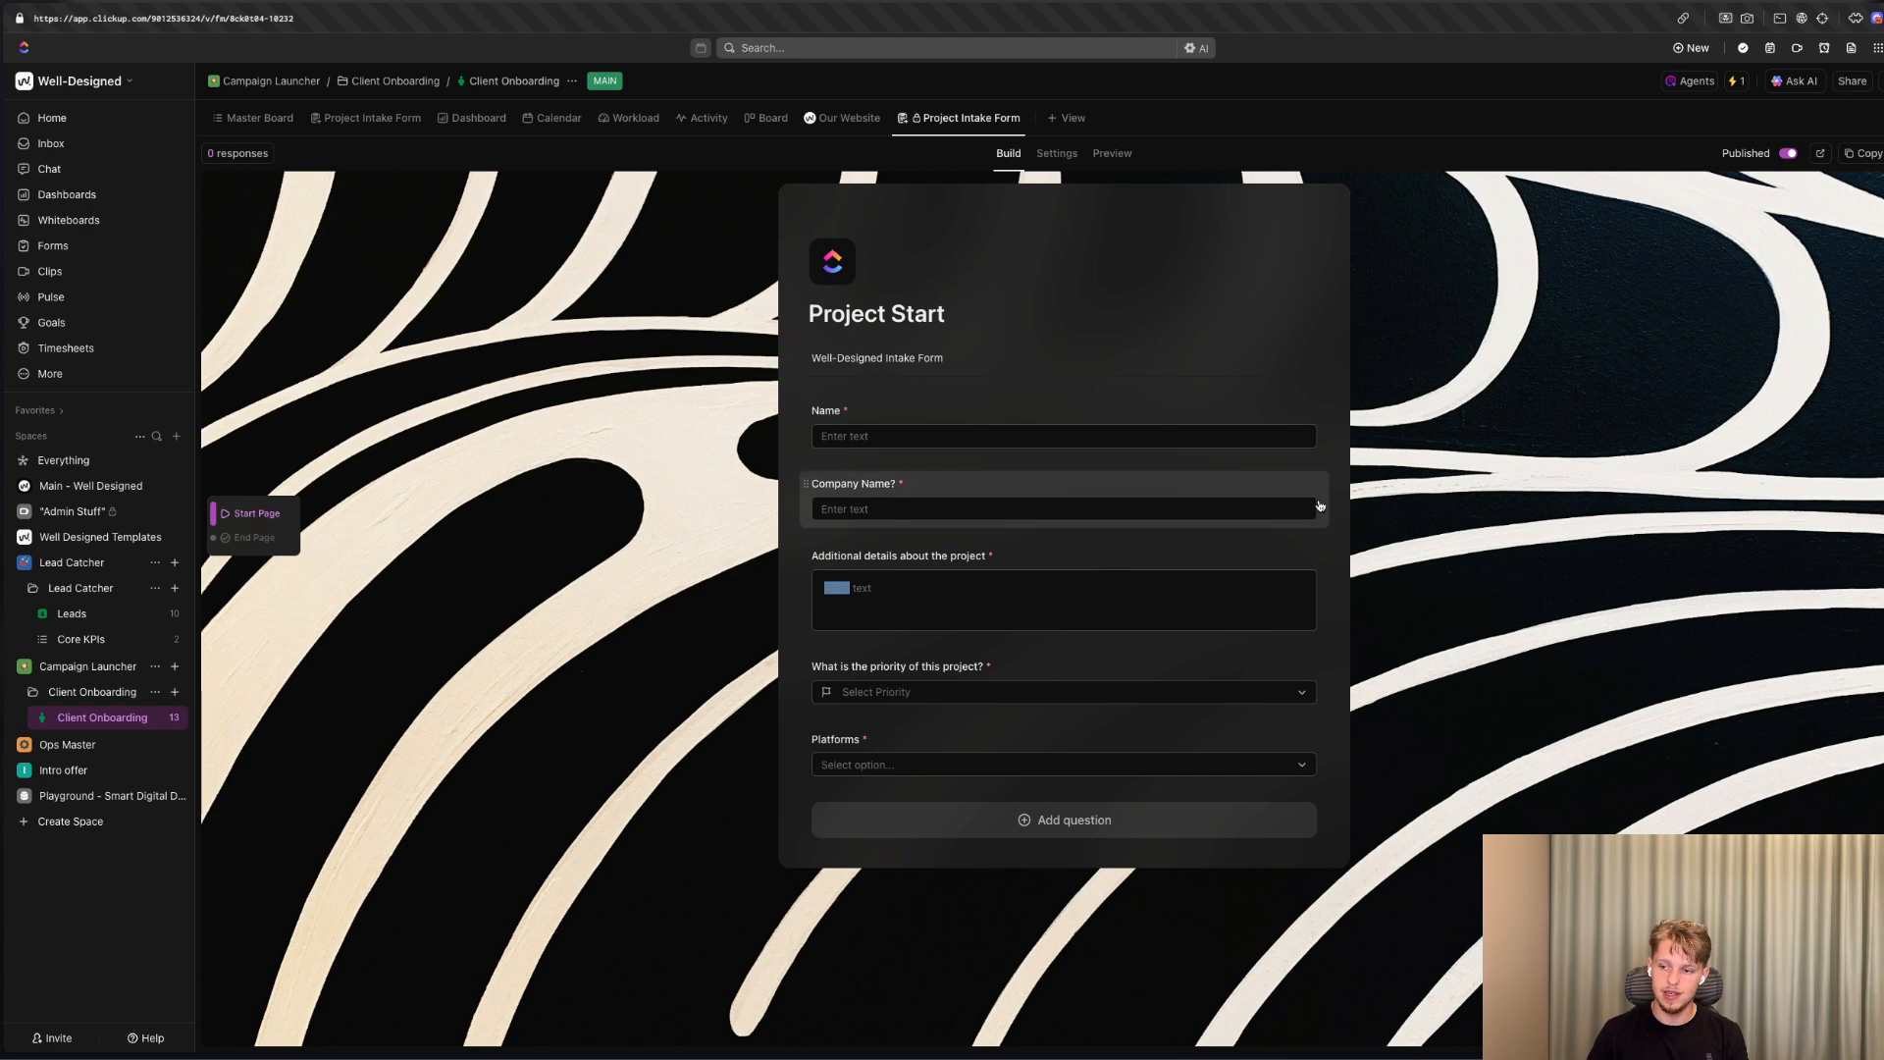
pyautogui.click(1592, 462)
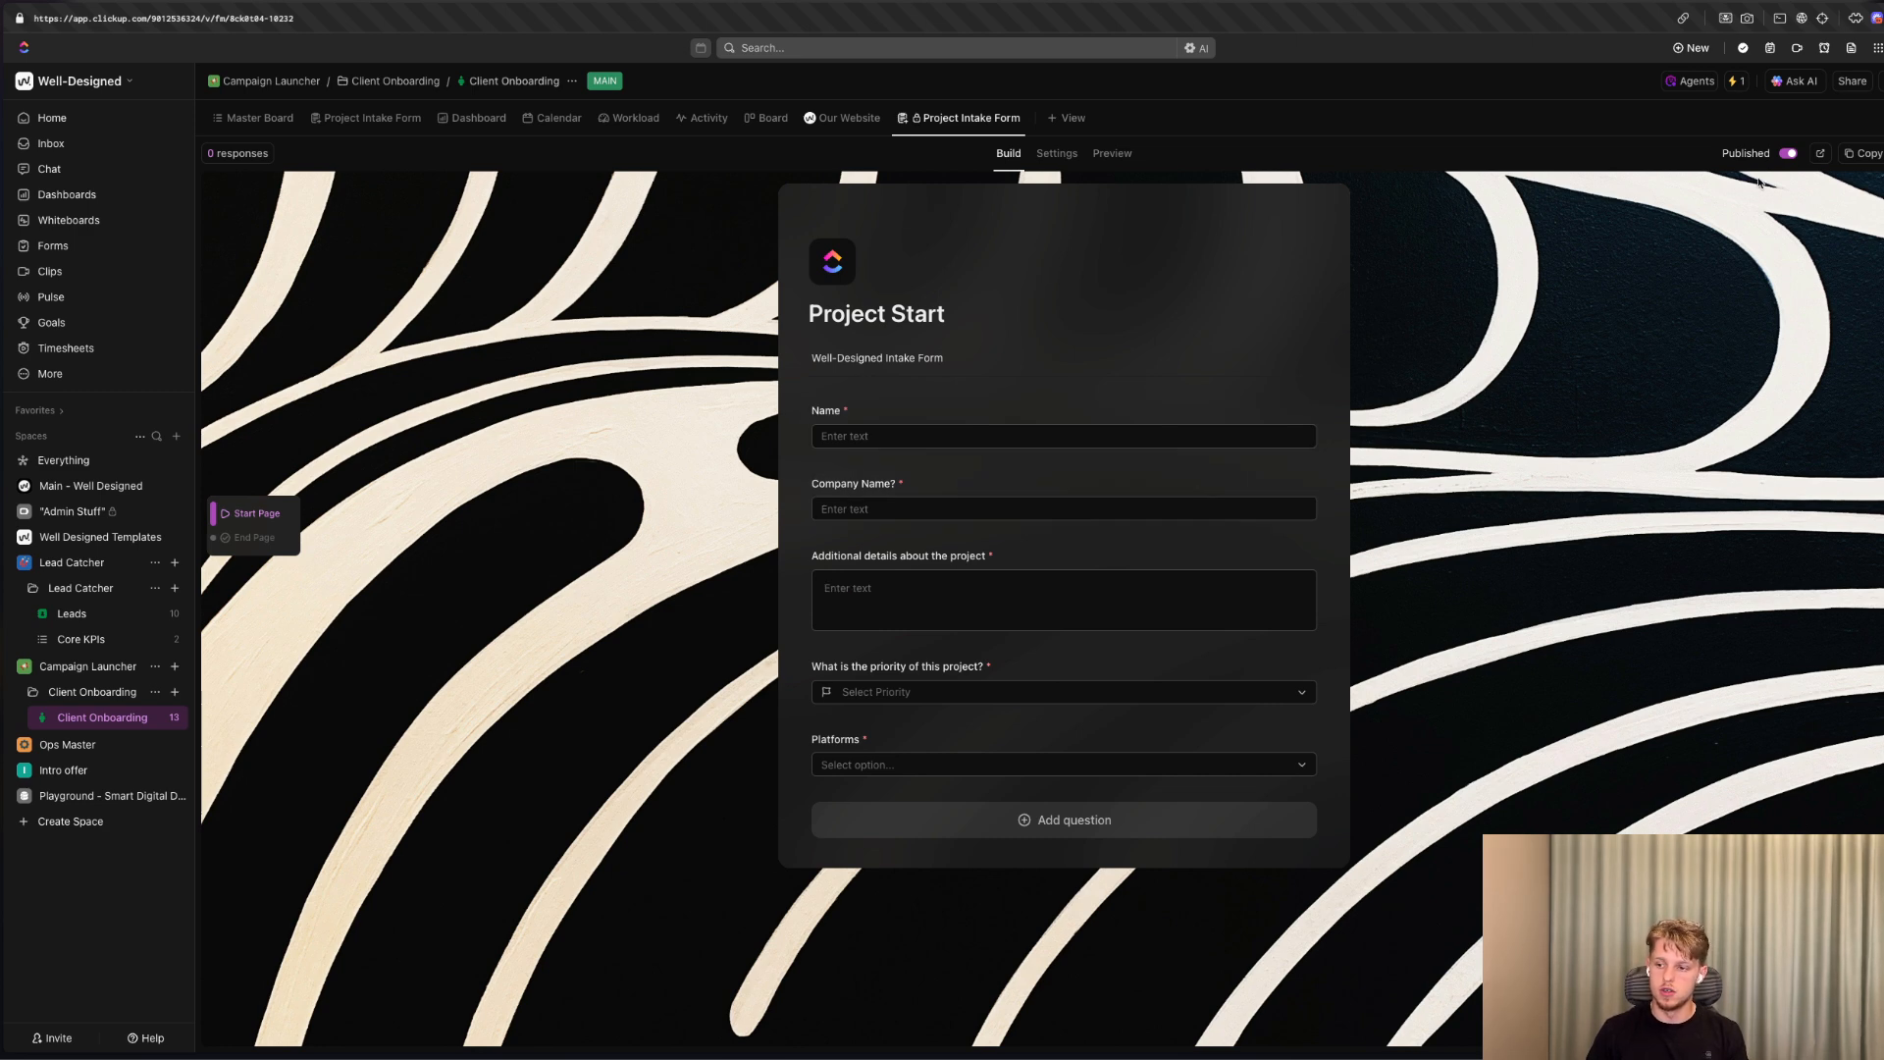
# Set the form to apply the "Delivery For Client - SEO" task template upon submission.
pyautogui.click(1058, 153)
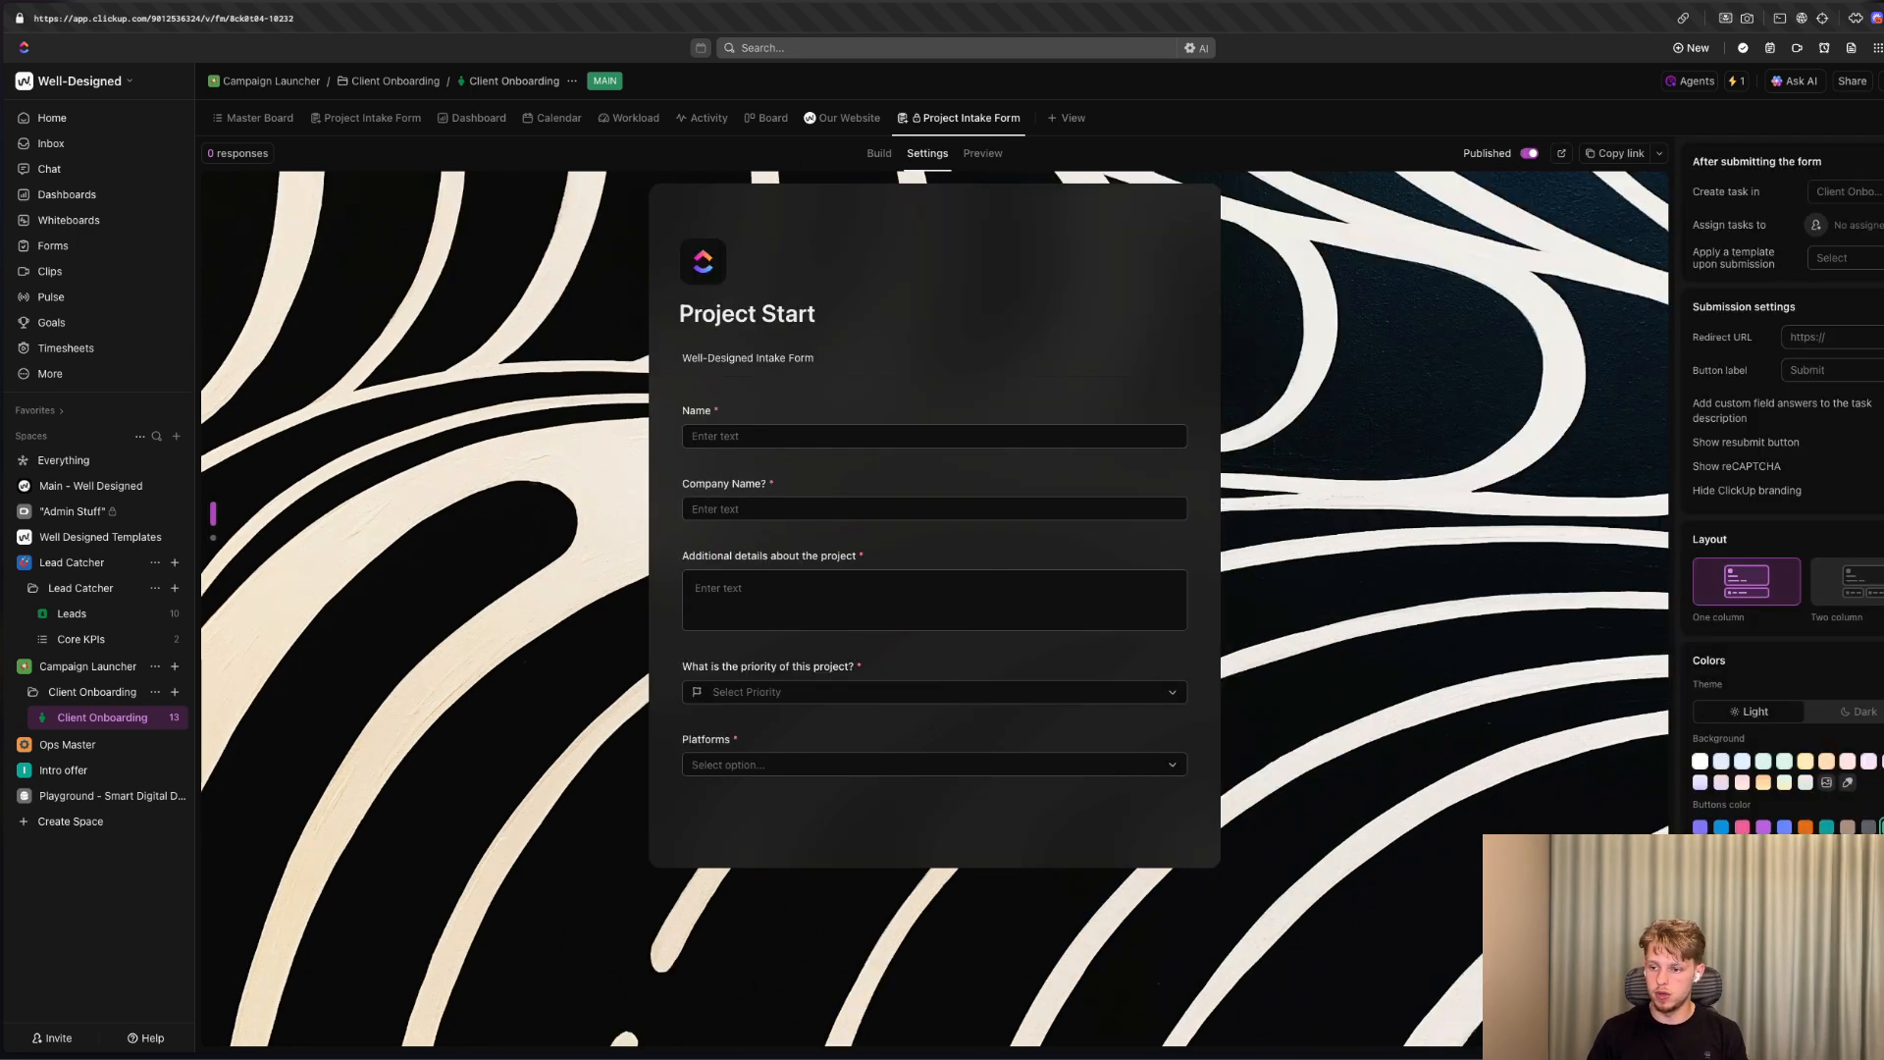
pyautogui.click(1850, 263)
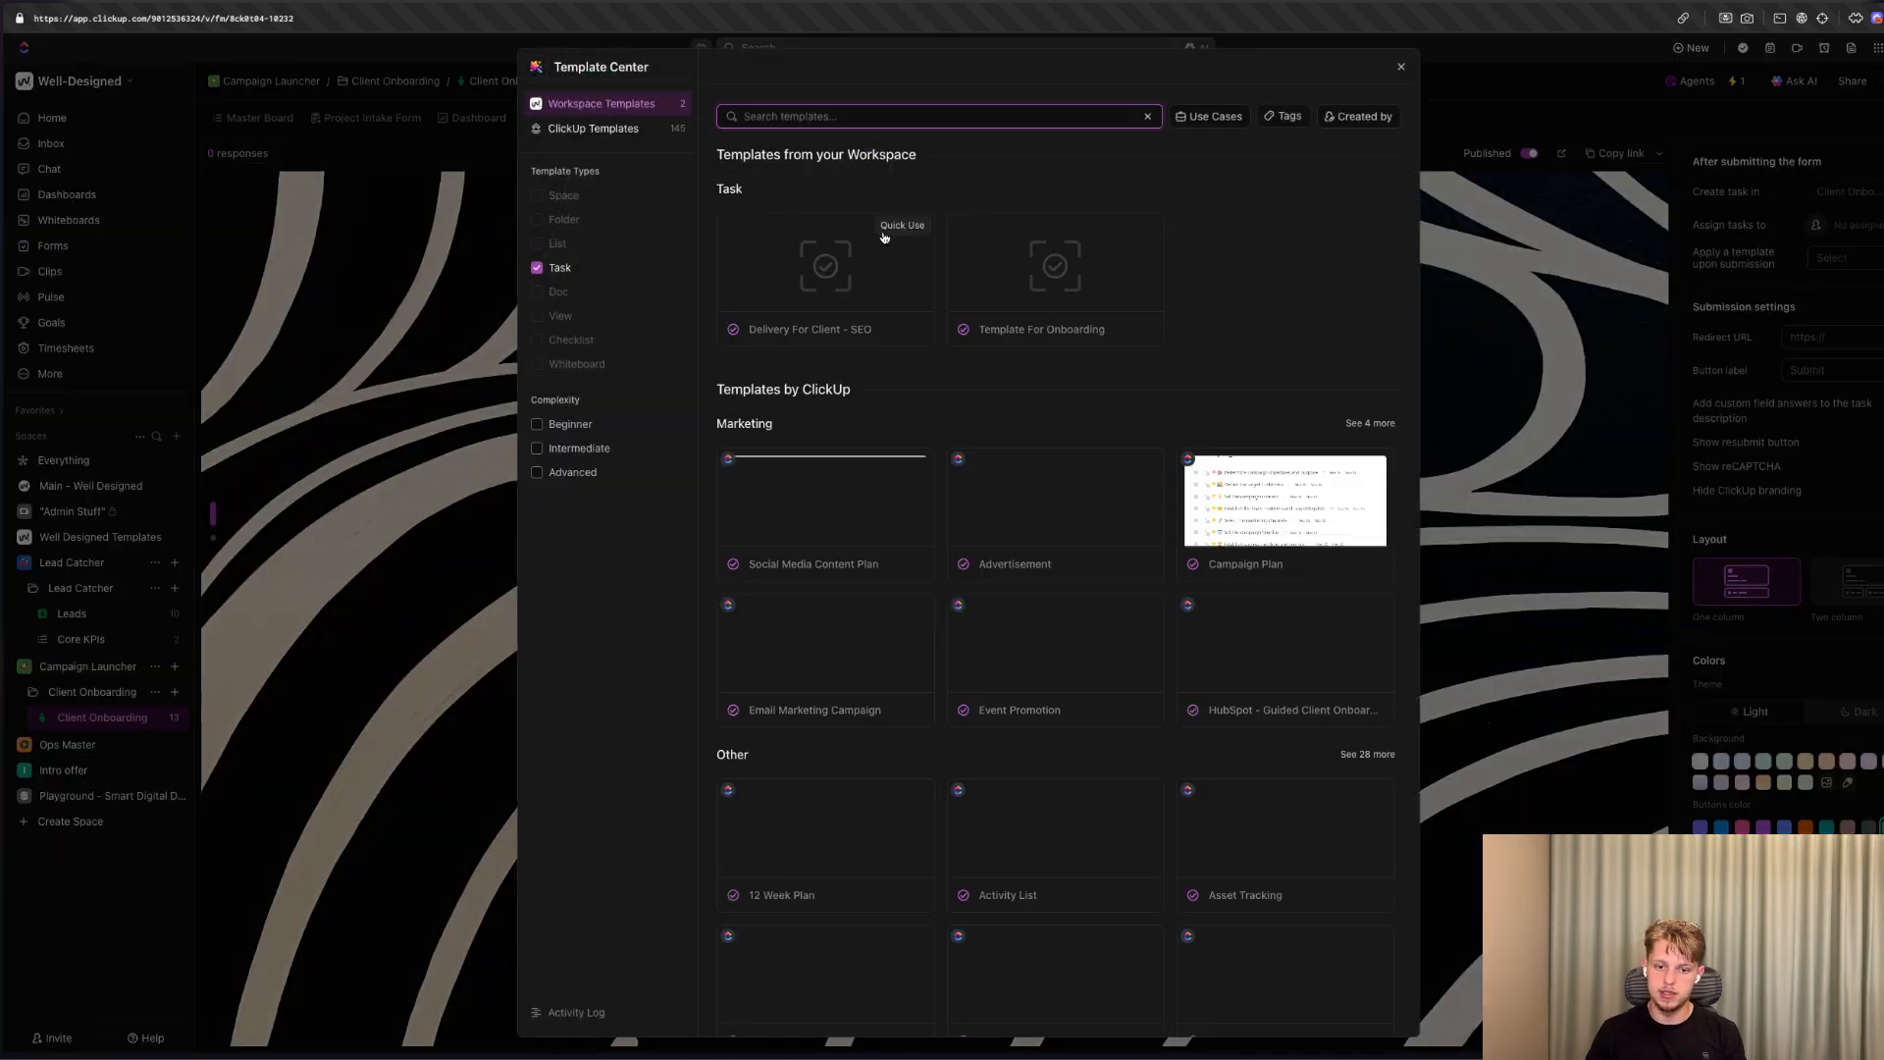
pyautogui.press('Escape')
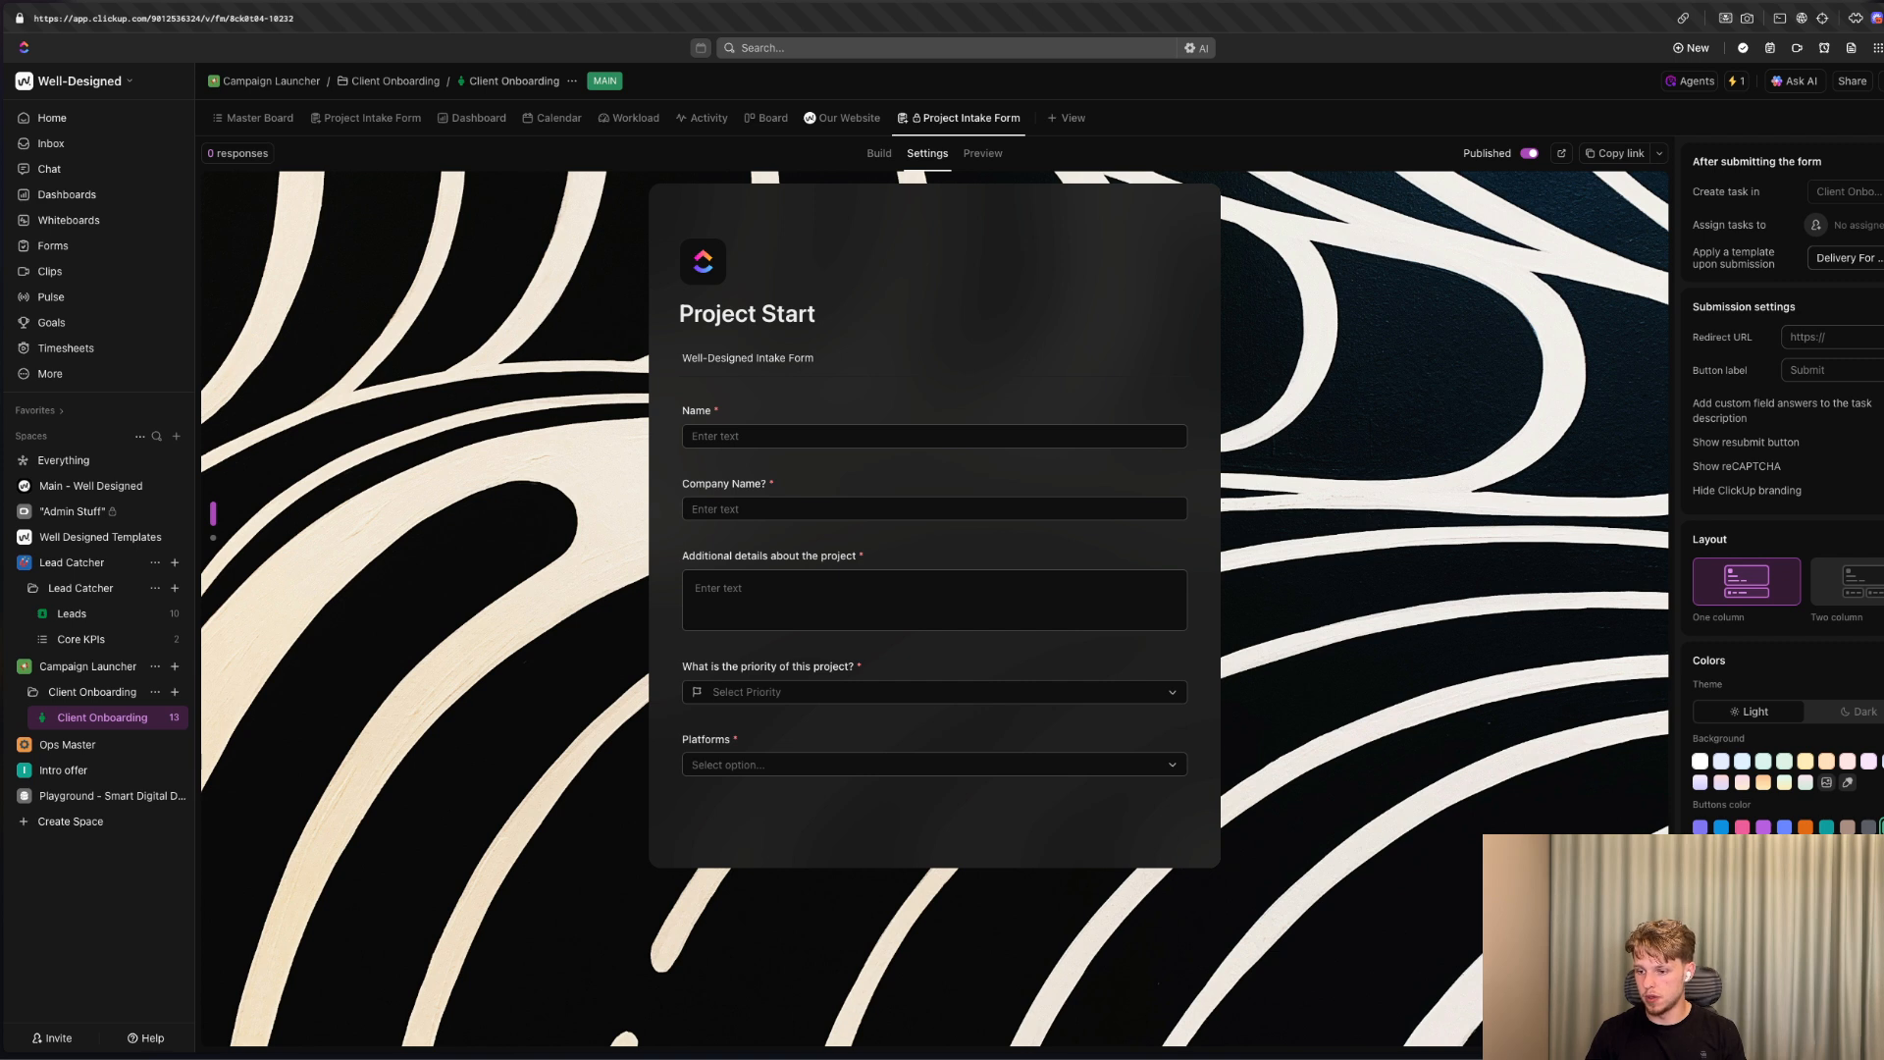
# Hide the ClickUp branding on the form and set its color theme to Dark.
pyautogui.click(1882, 491)
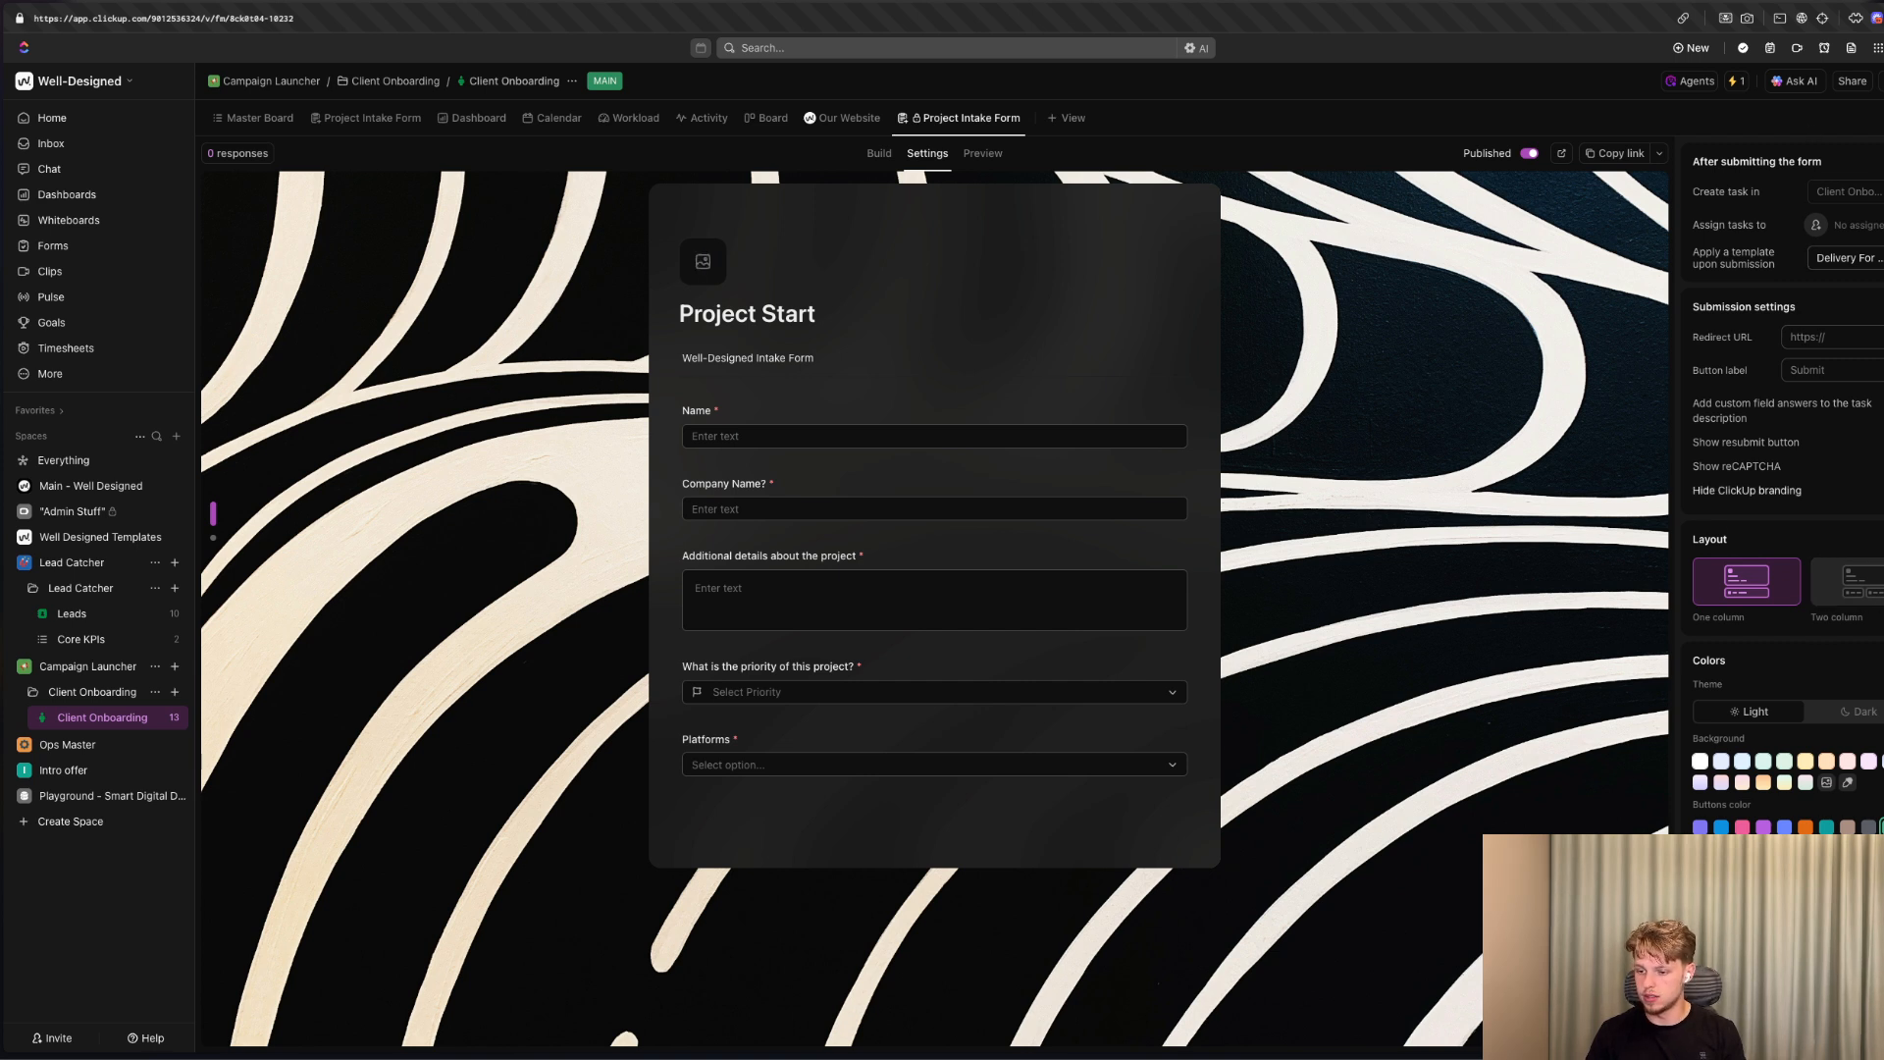
pyautogui.click(1878, 717)
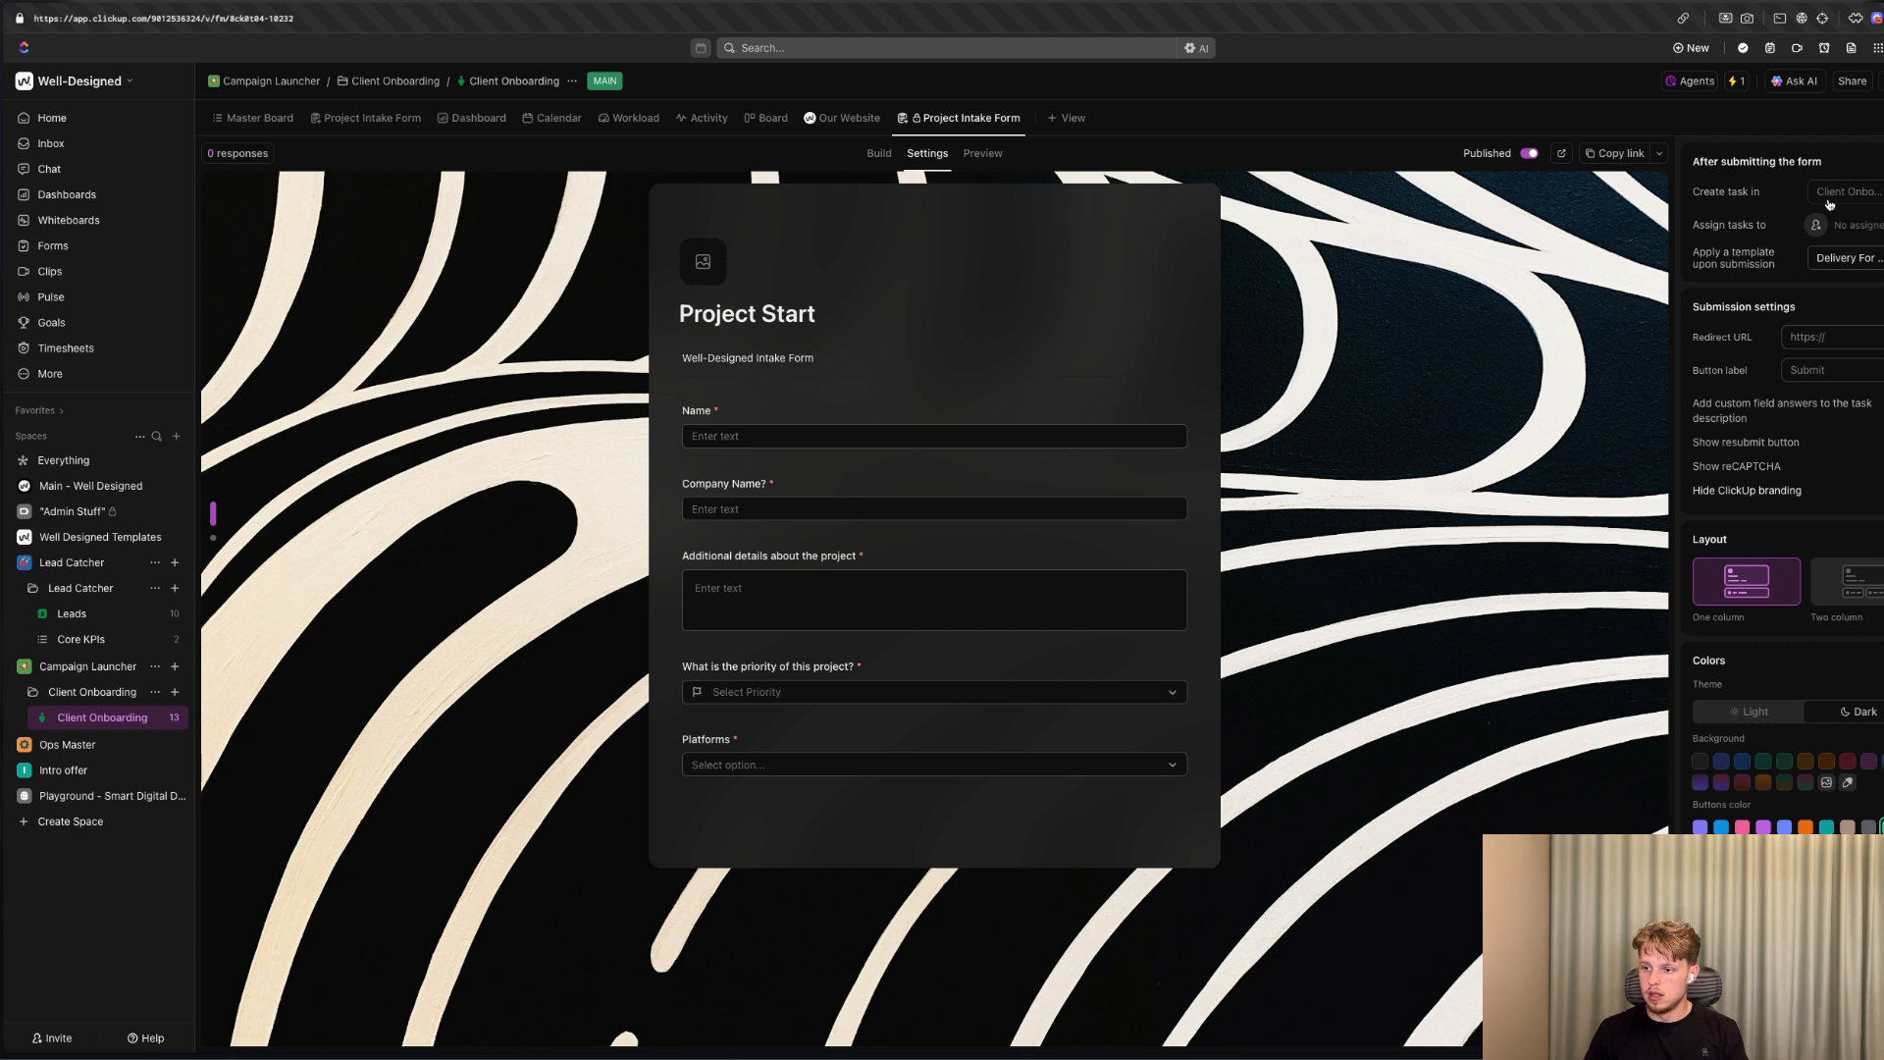
# Open the published form through its link, and enter the client's full name and the company name "Well-Designed".
pyautogui.click(1615, 153)
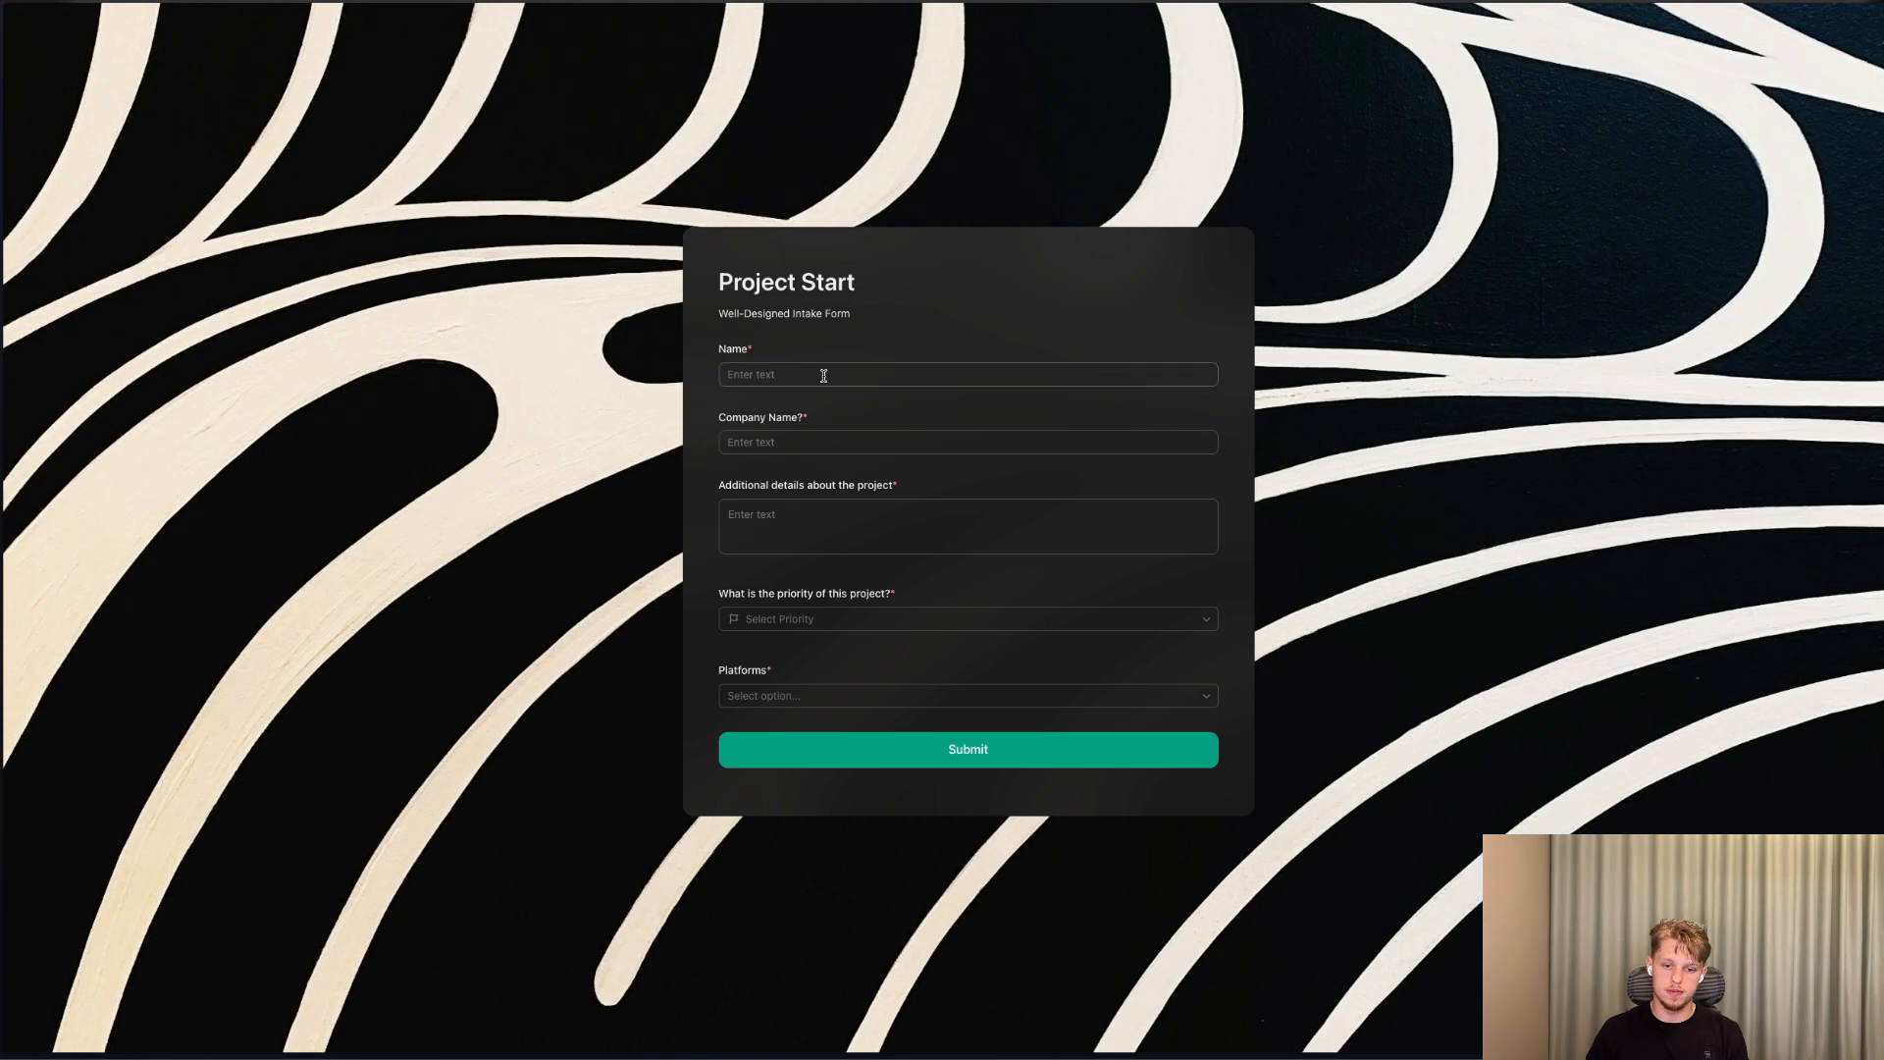
pyautogui.click(814, 370)
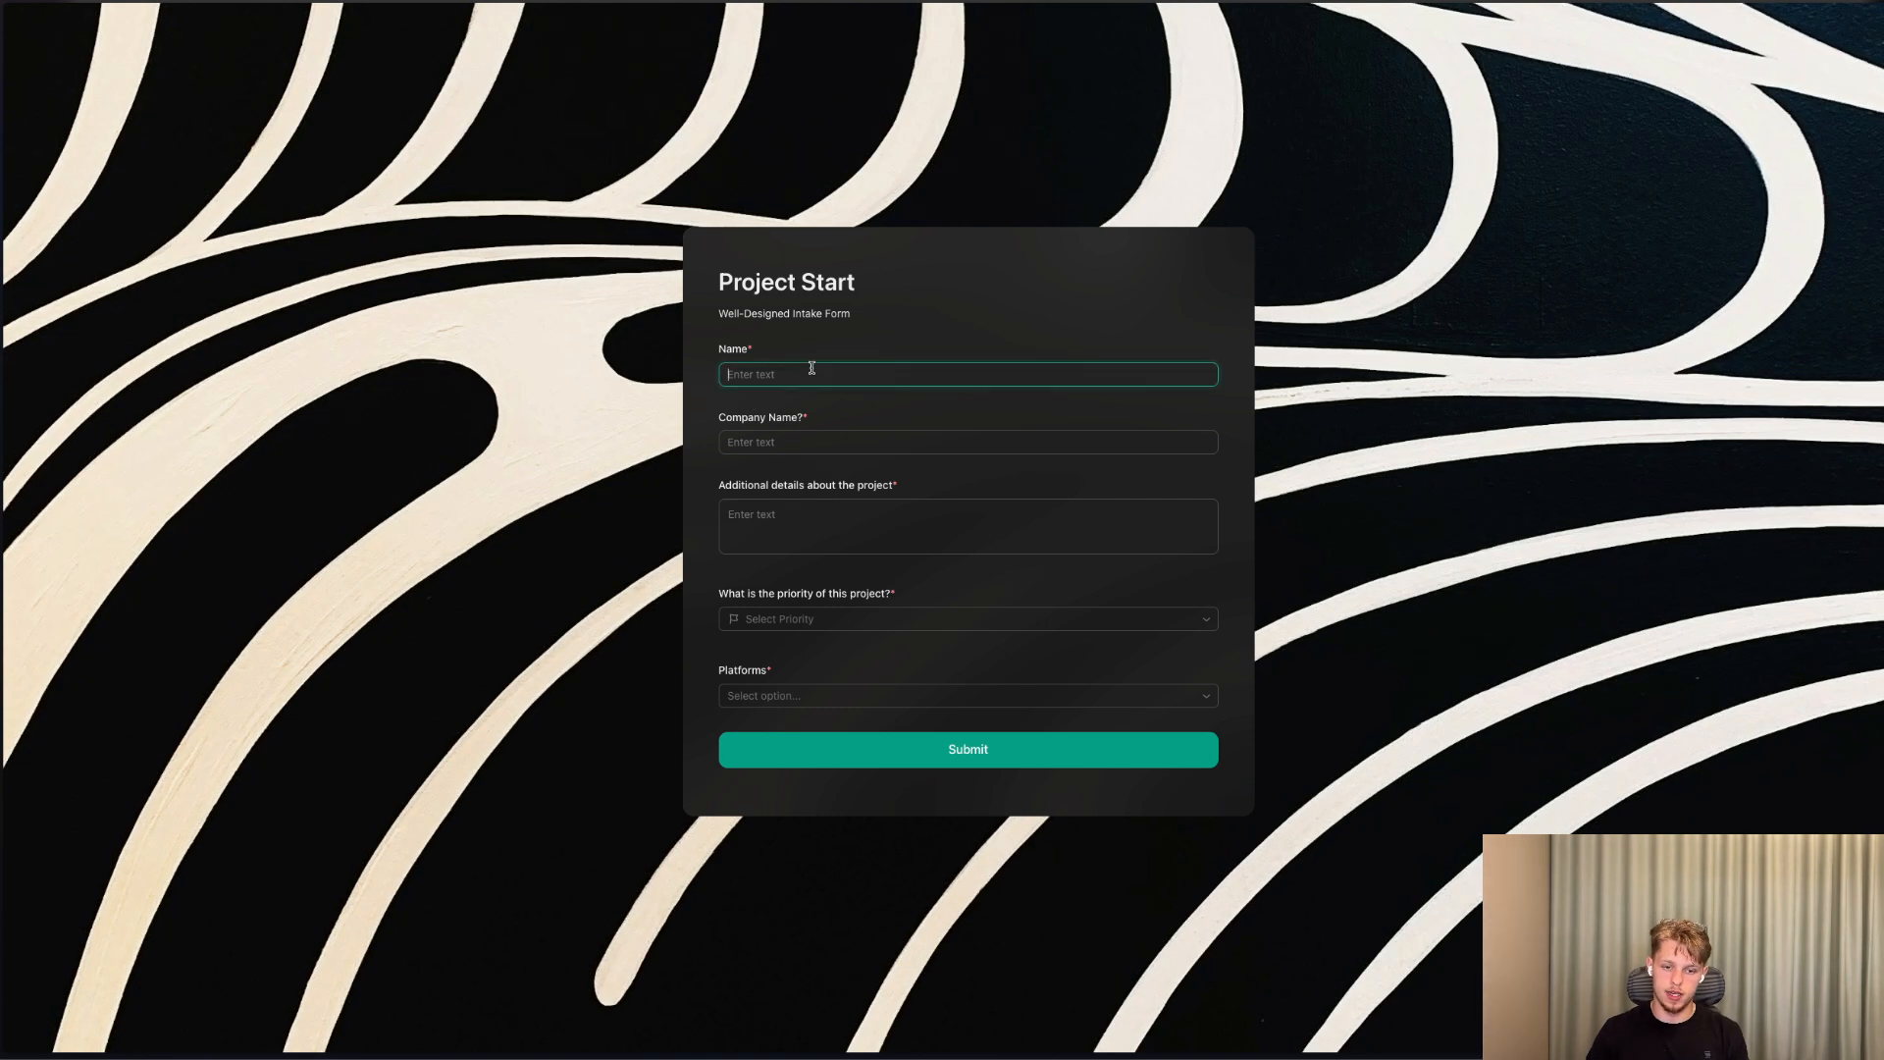
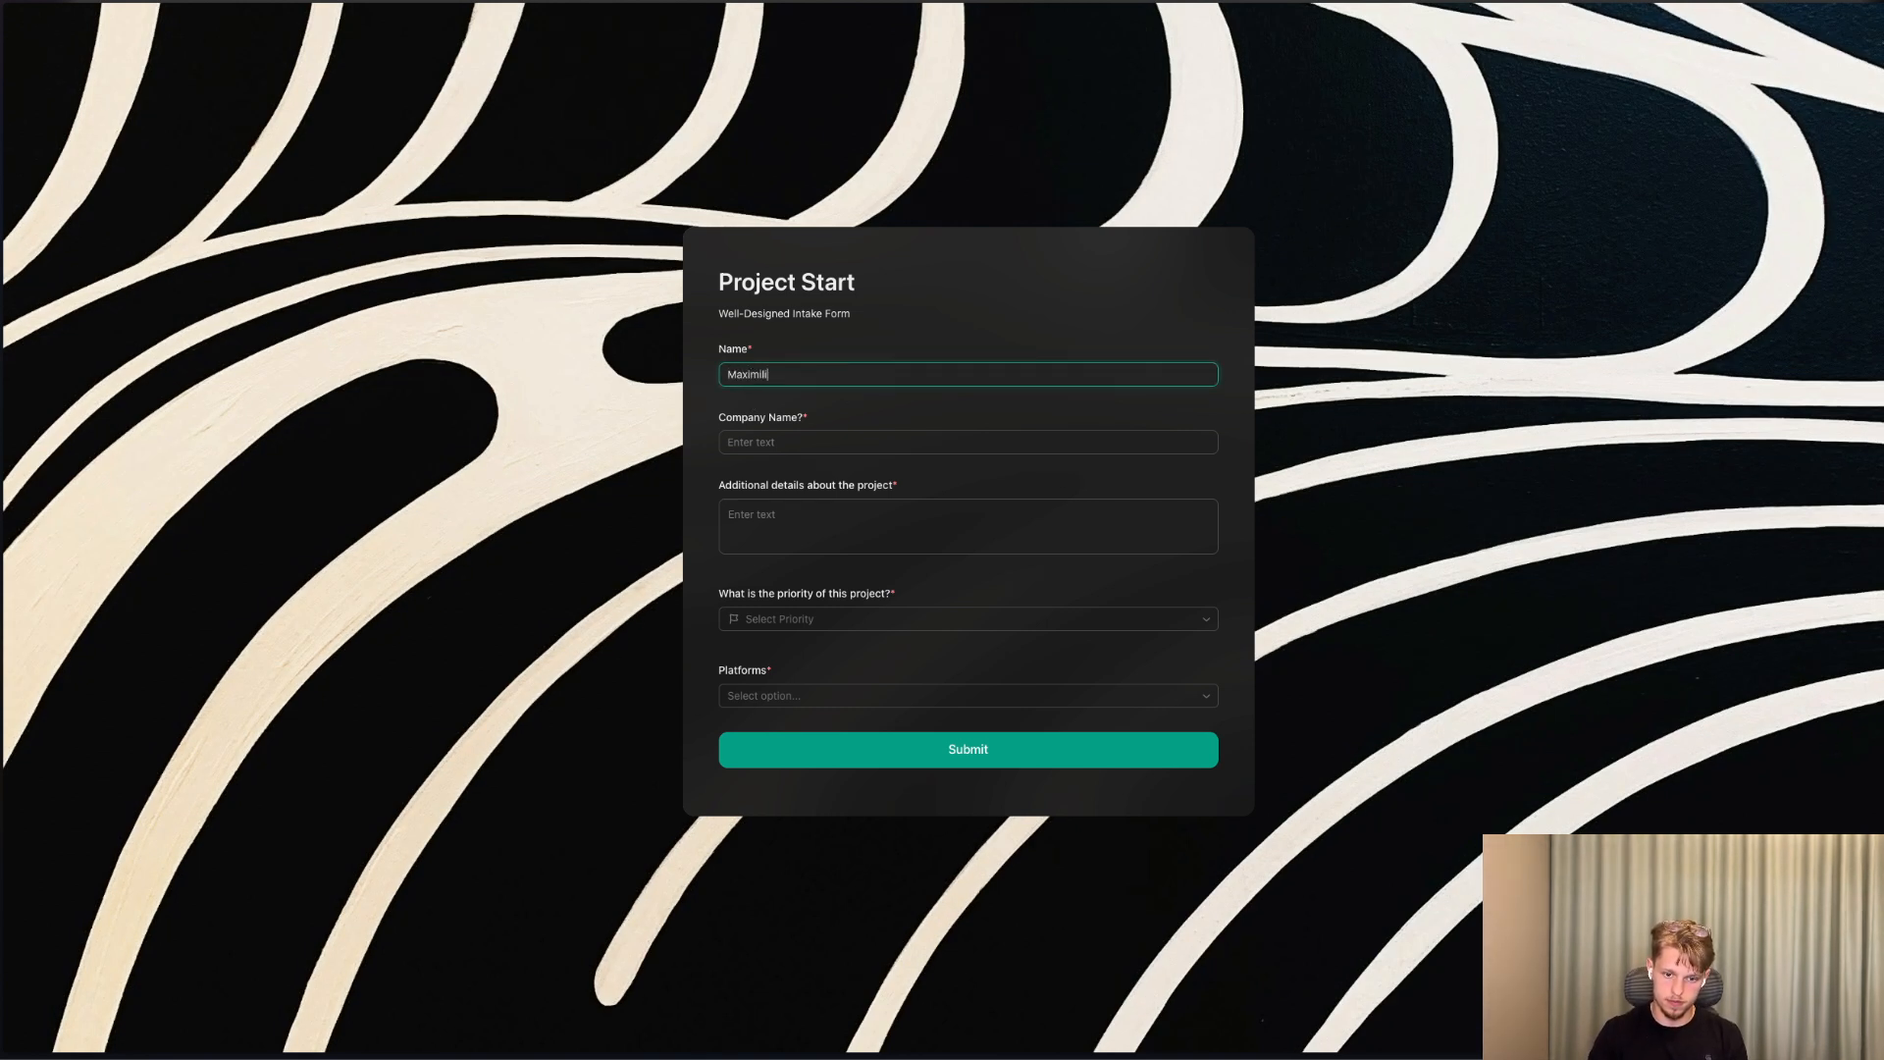
pyautogui.press('Tab')
pyautogui.write('WE')
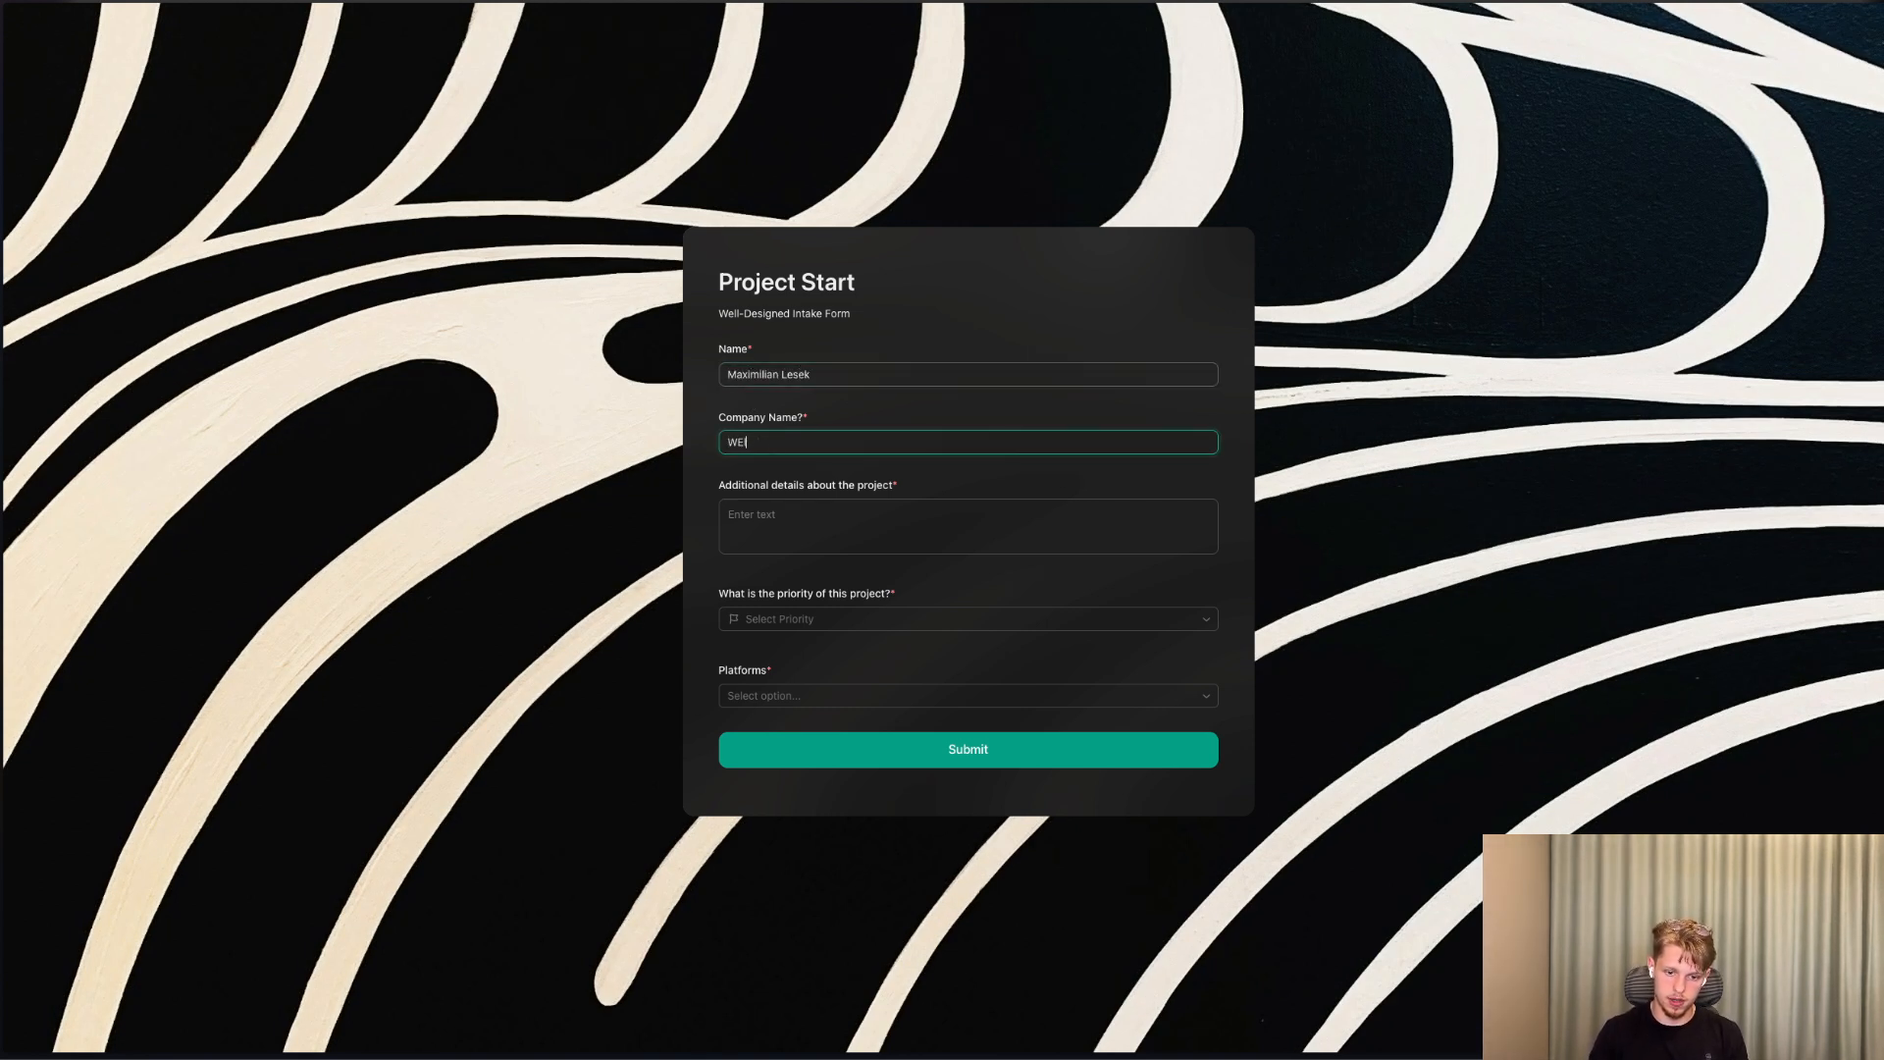
pyautogui.press('BackSpace')
pyautogui.press('BackSpace')
pyautogui.write('ell-')
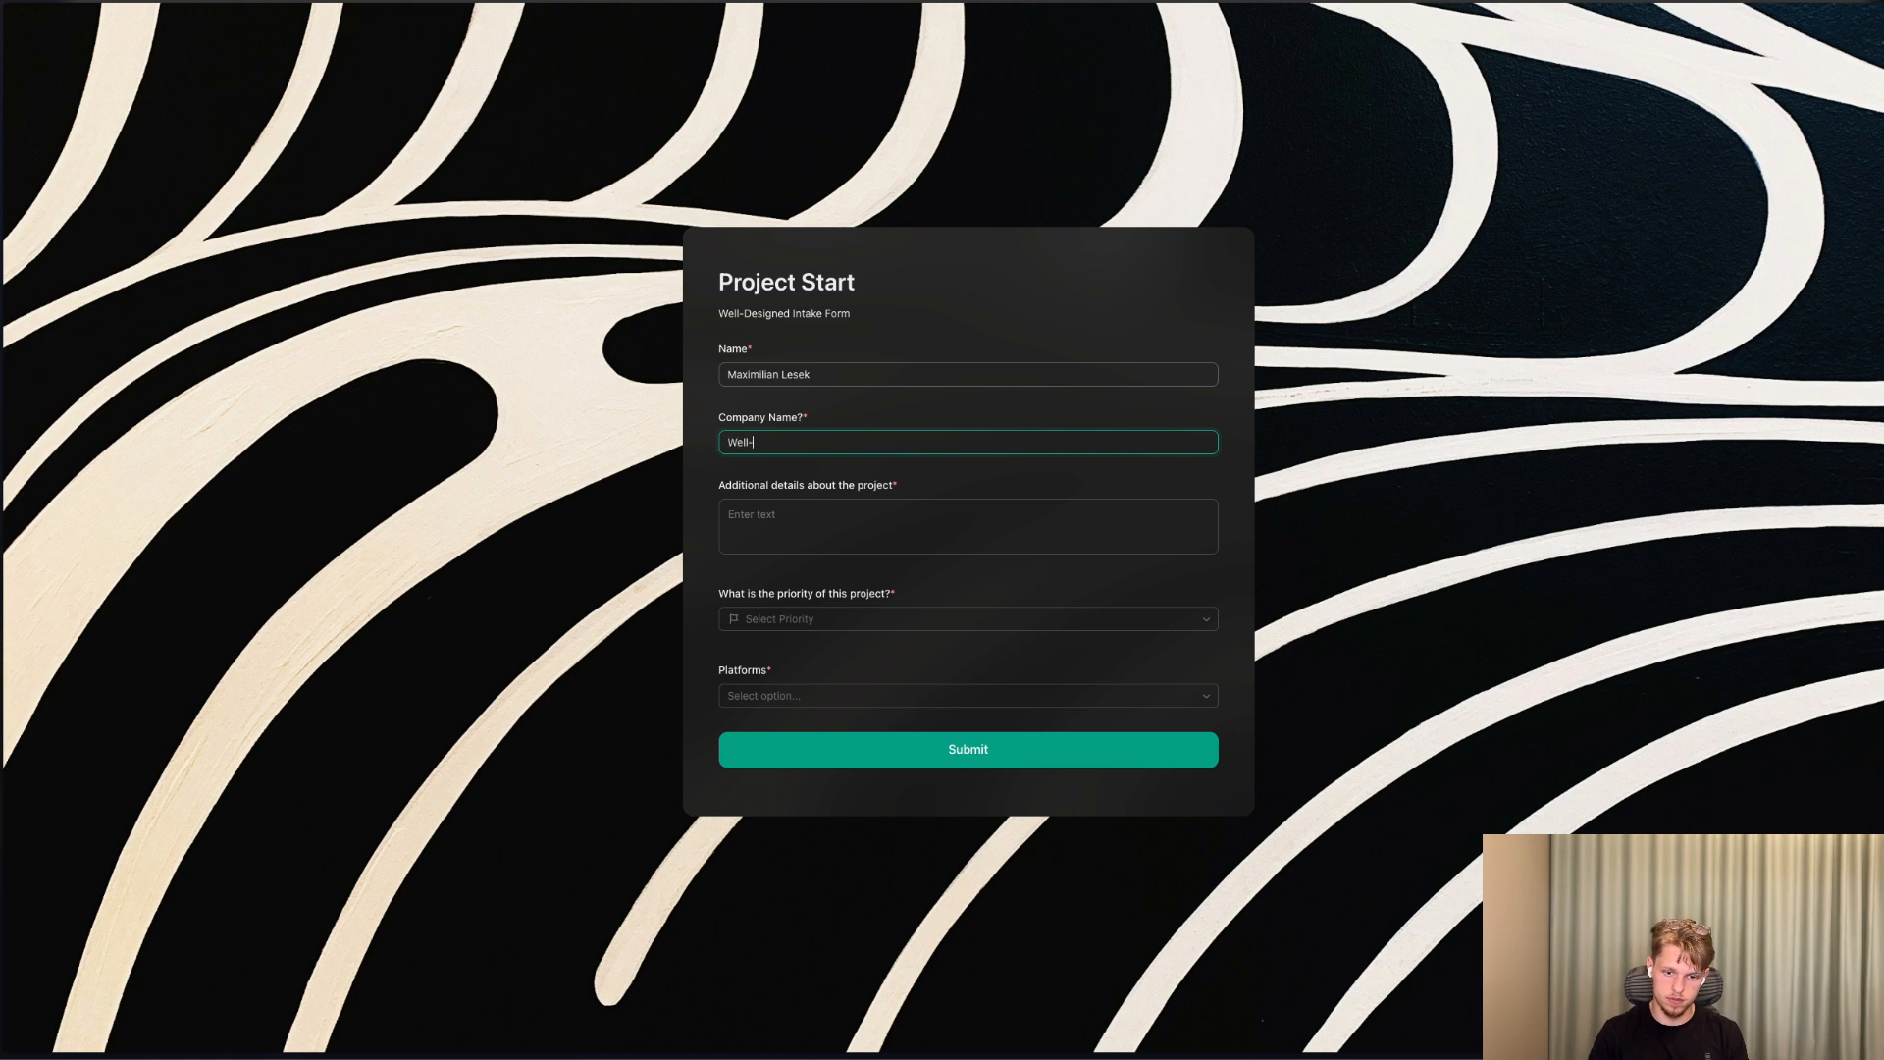
pyautogui.write('Designed')
pyautogui.press('Tab')
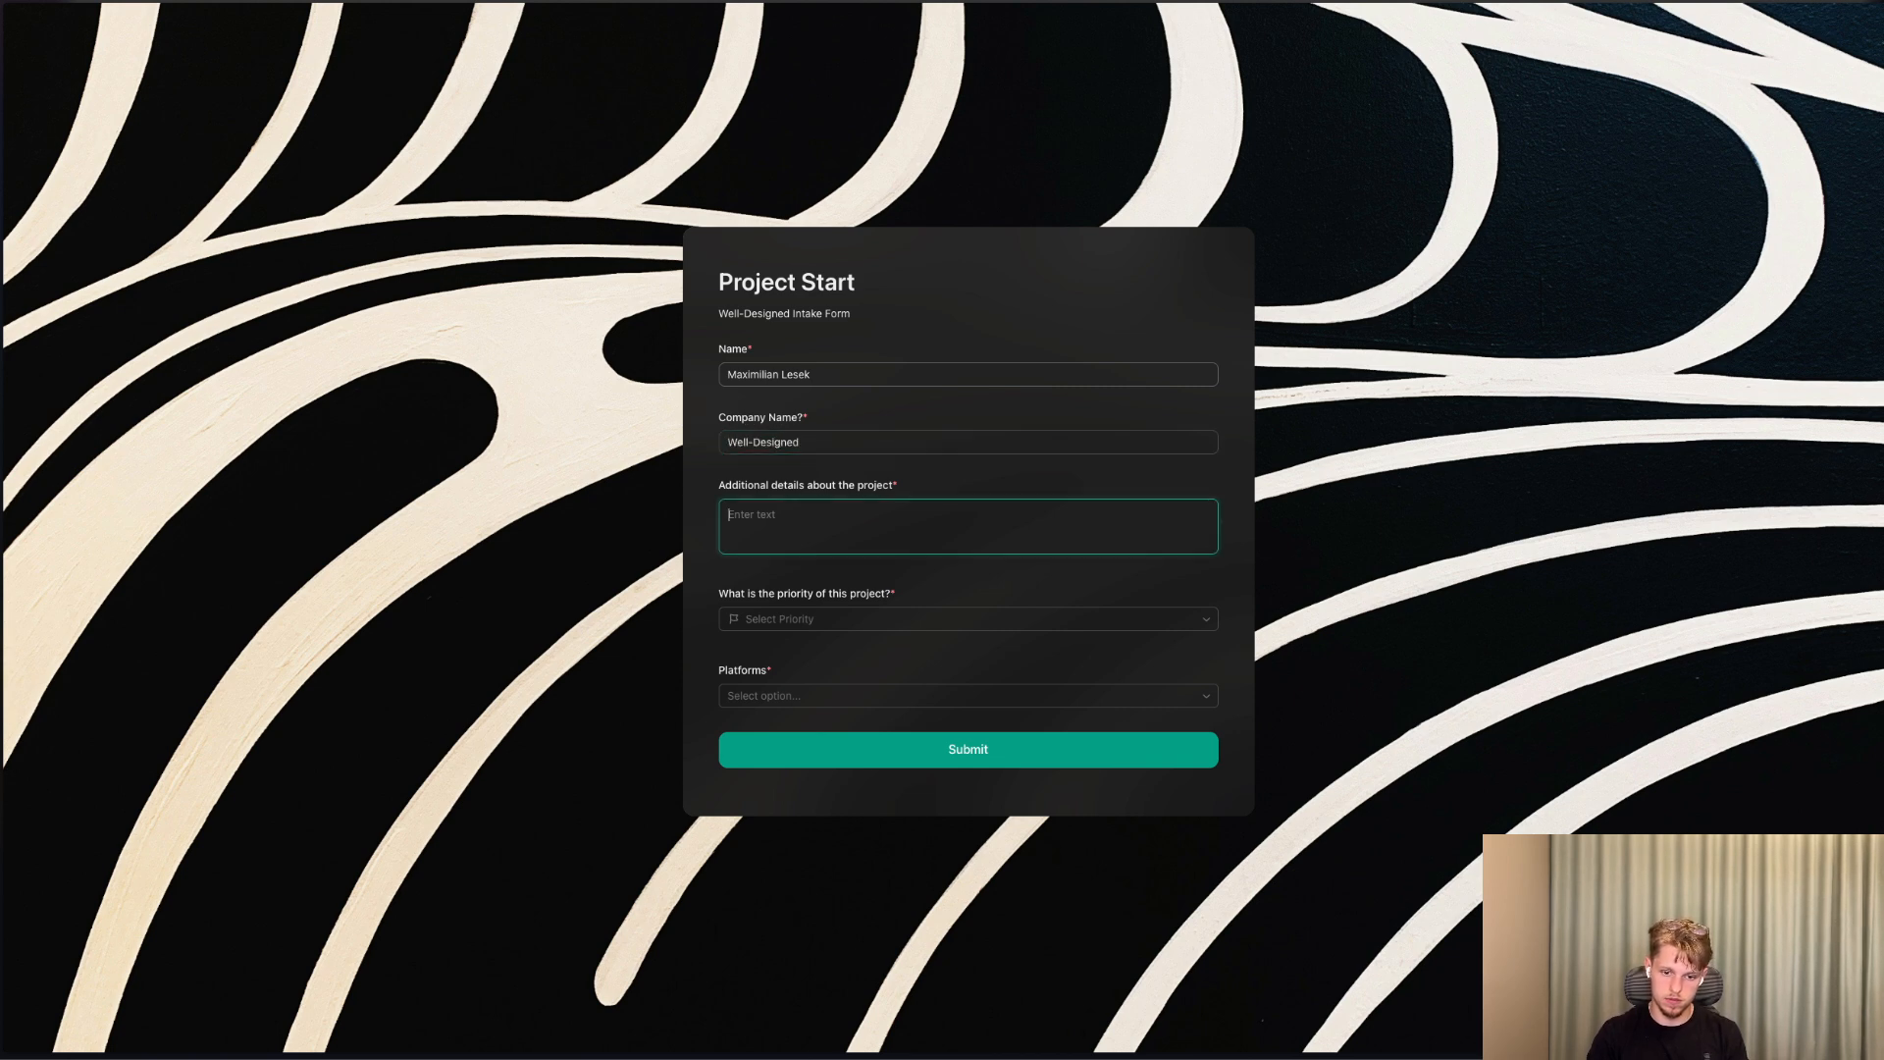
# Complete the form with the details "Hey", High priority and the Website platform, and submit it.
pyautogui.write('Hey')
pyautogui.press('Tab')
pyautogui.click(798, 620)
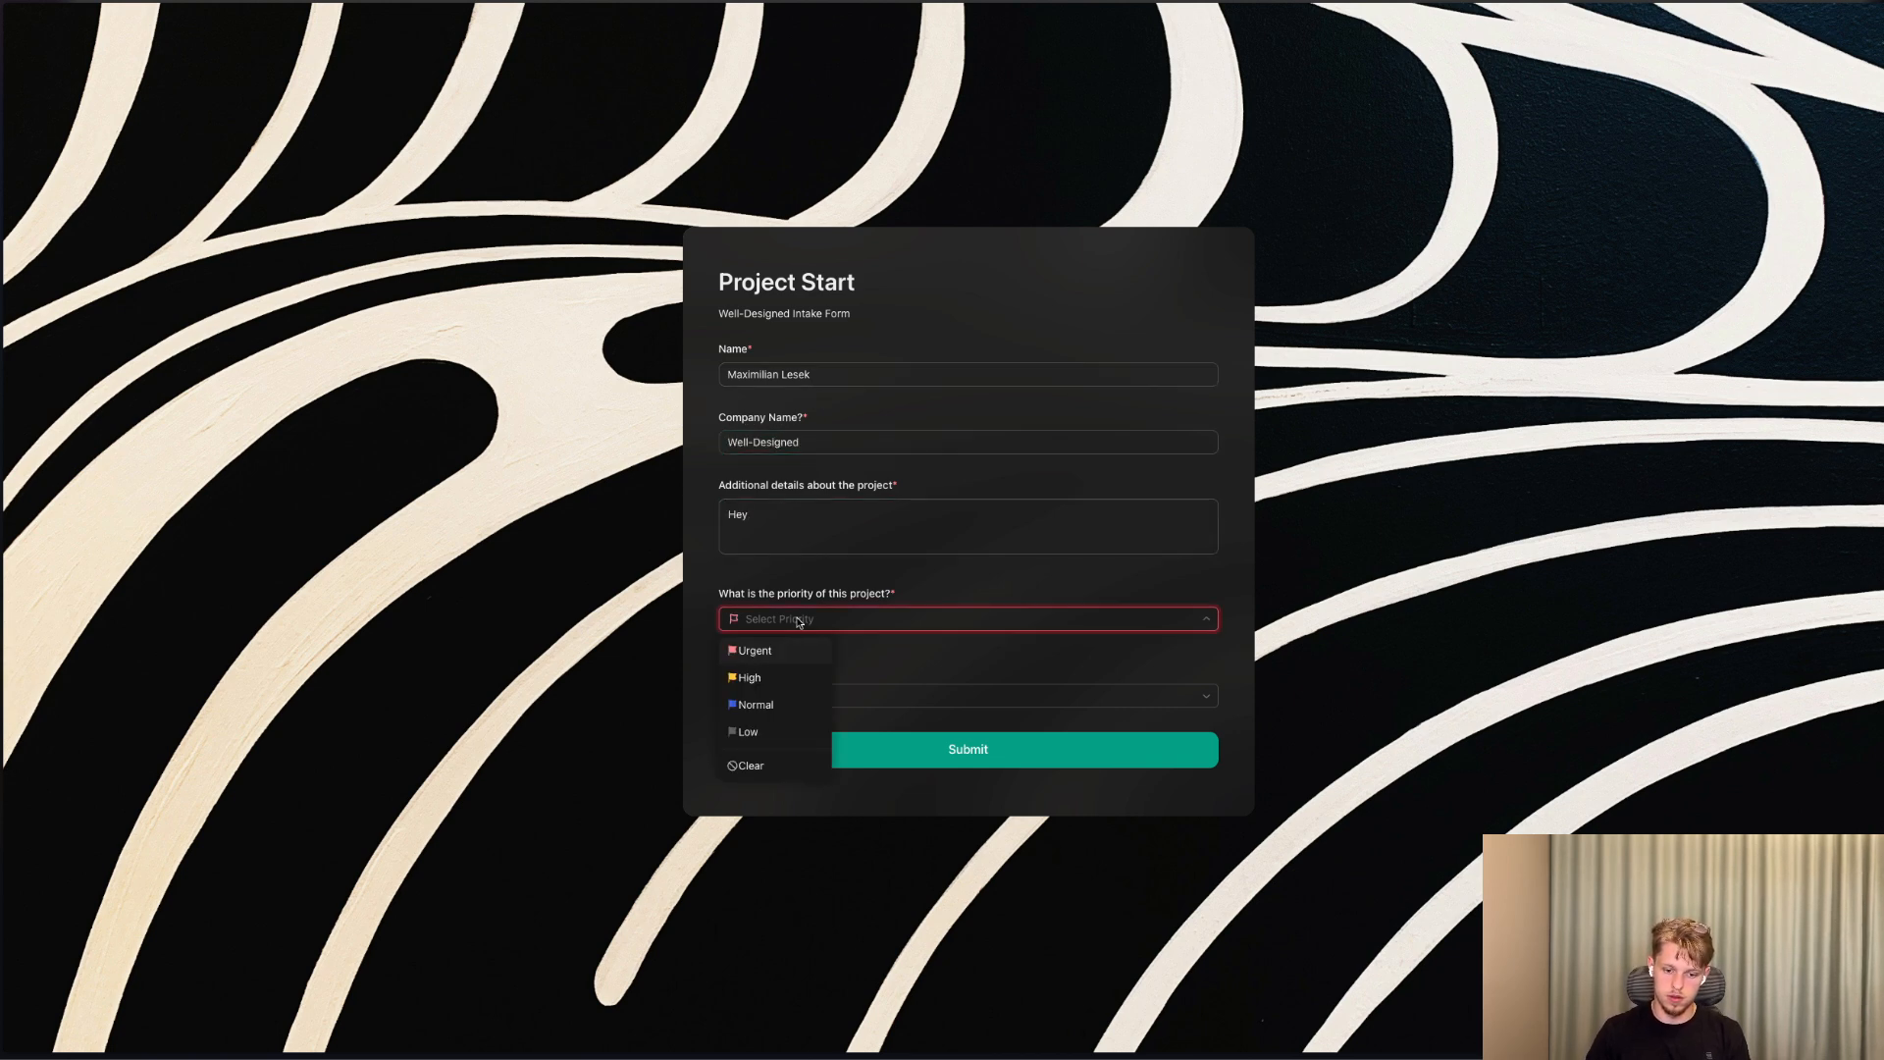
pyautogui.click(785, 676)
pyautogui.click(784, 696)
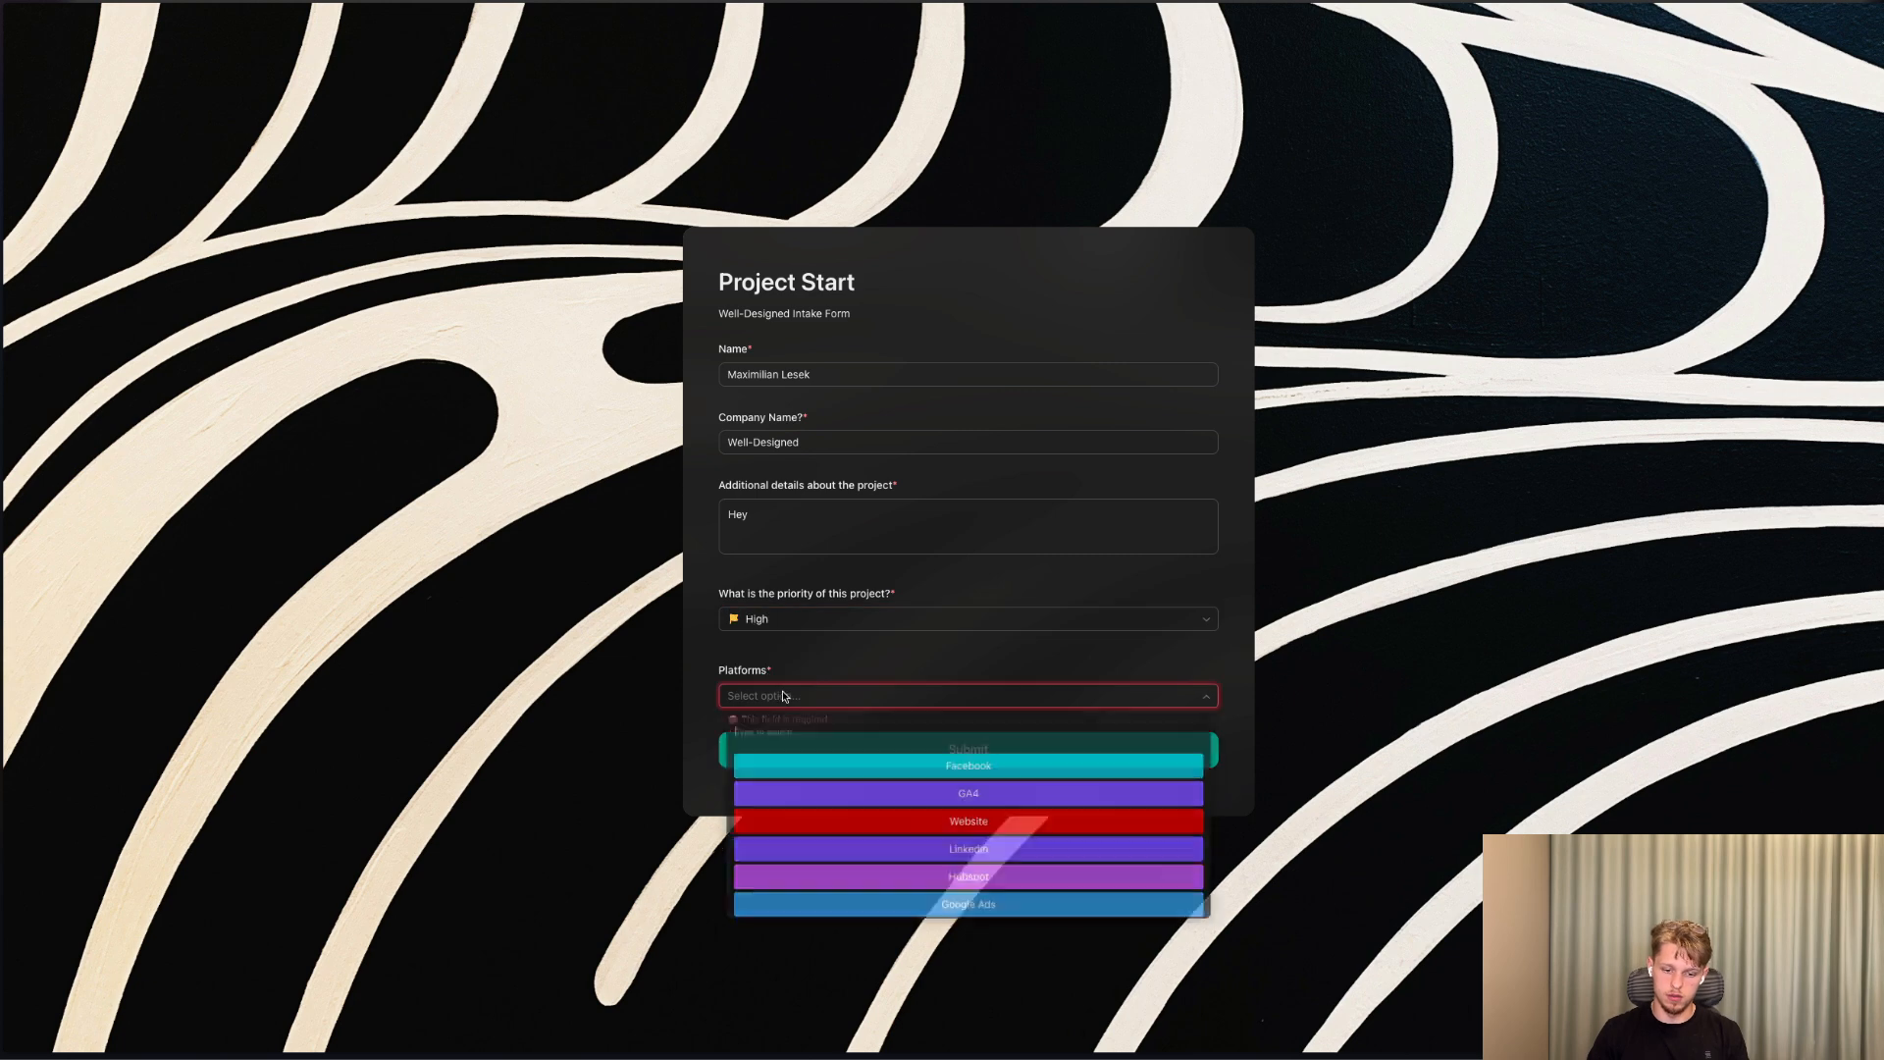
pyautogui.click(957, 830)
pyautogui.click(993, 752)
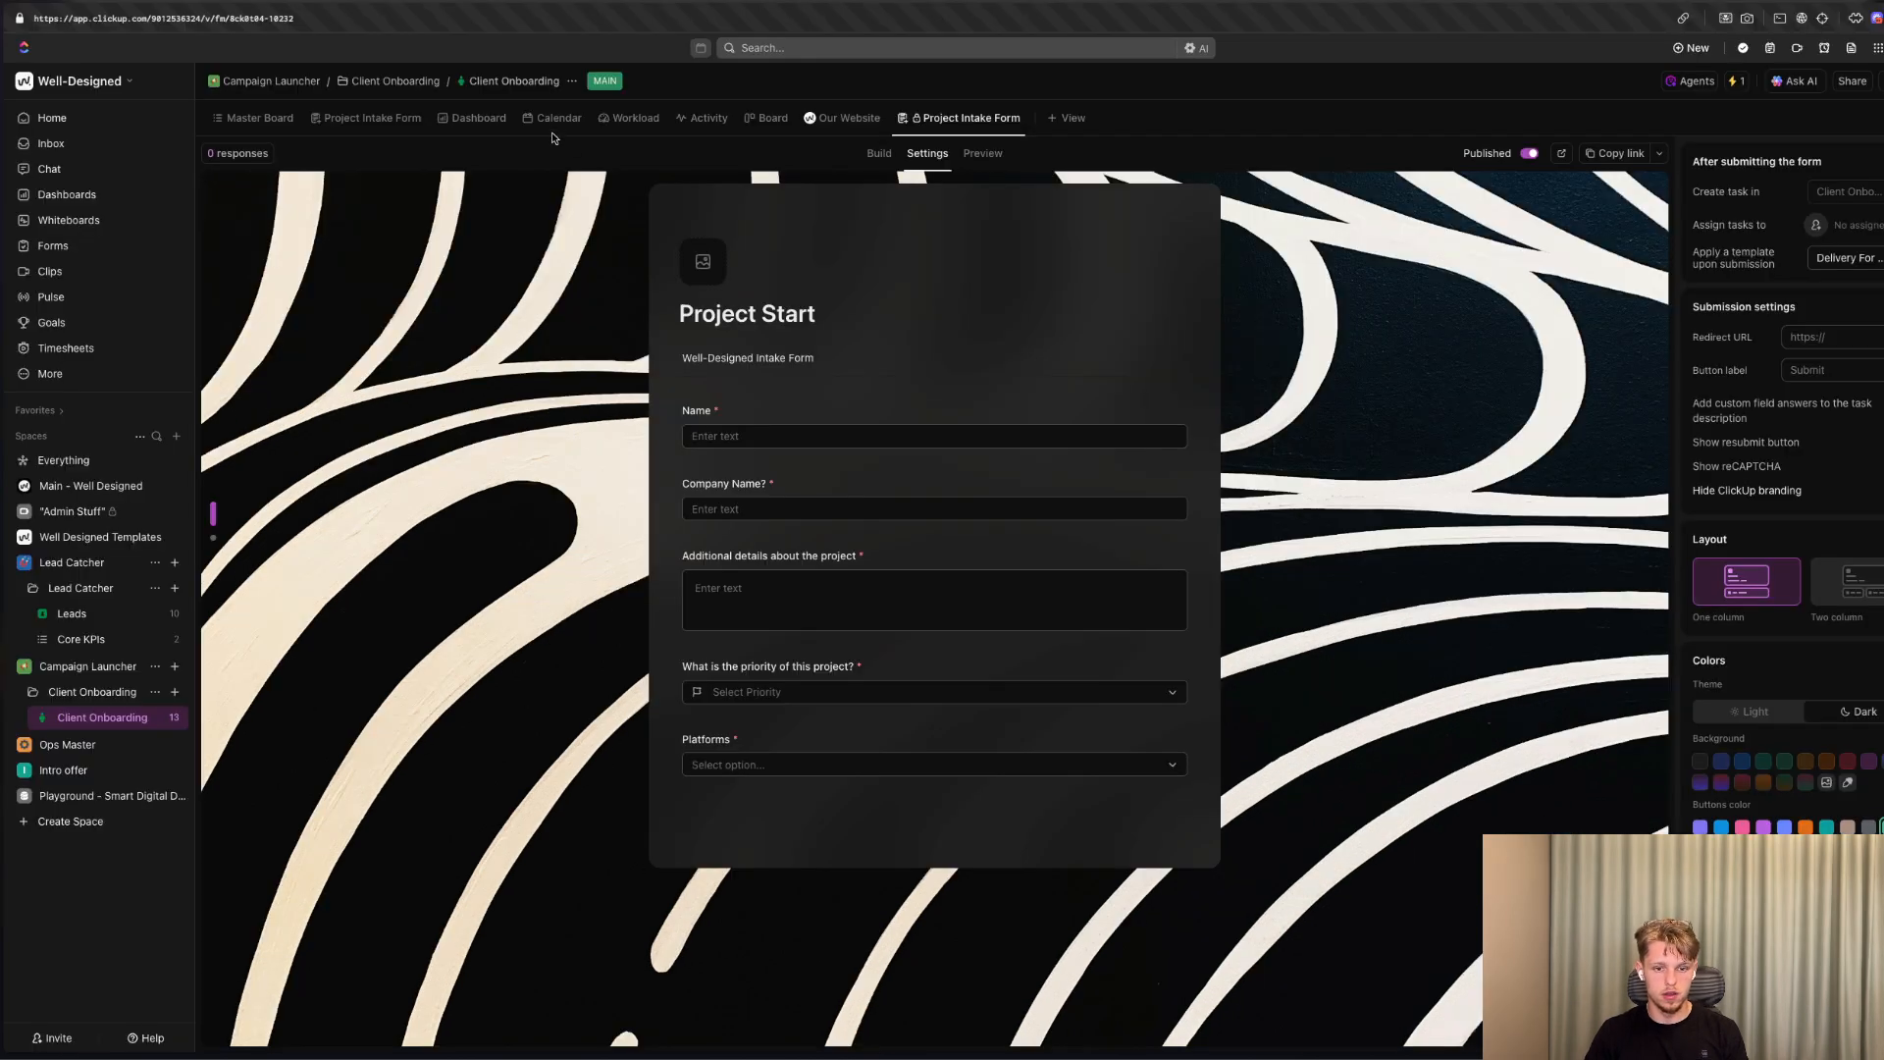
# Open the new Form Submission task from the Master Board, and examine its description, custom fields and subtasks.
pyautogui.click(254, 118)
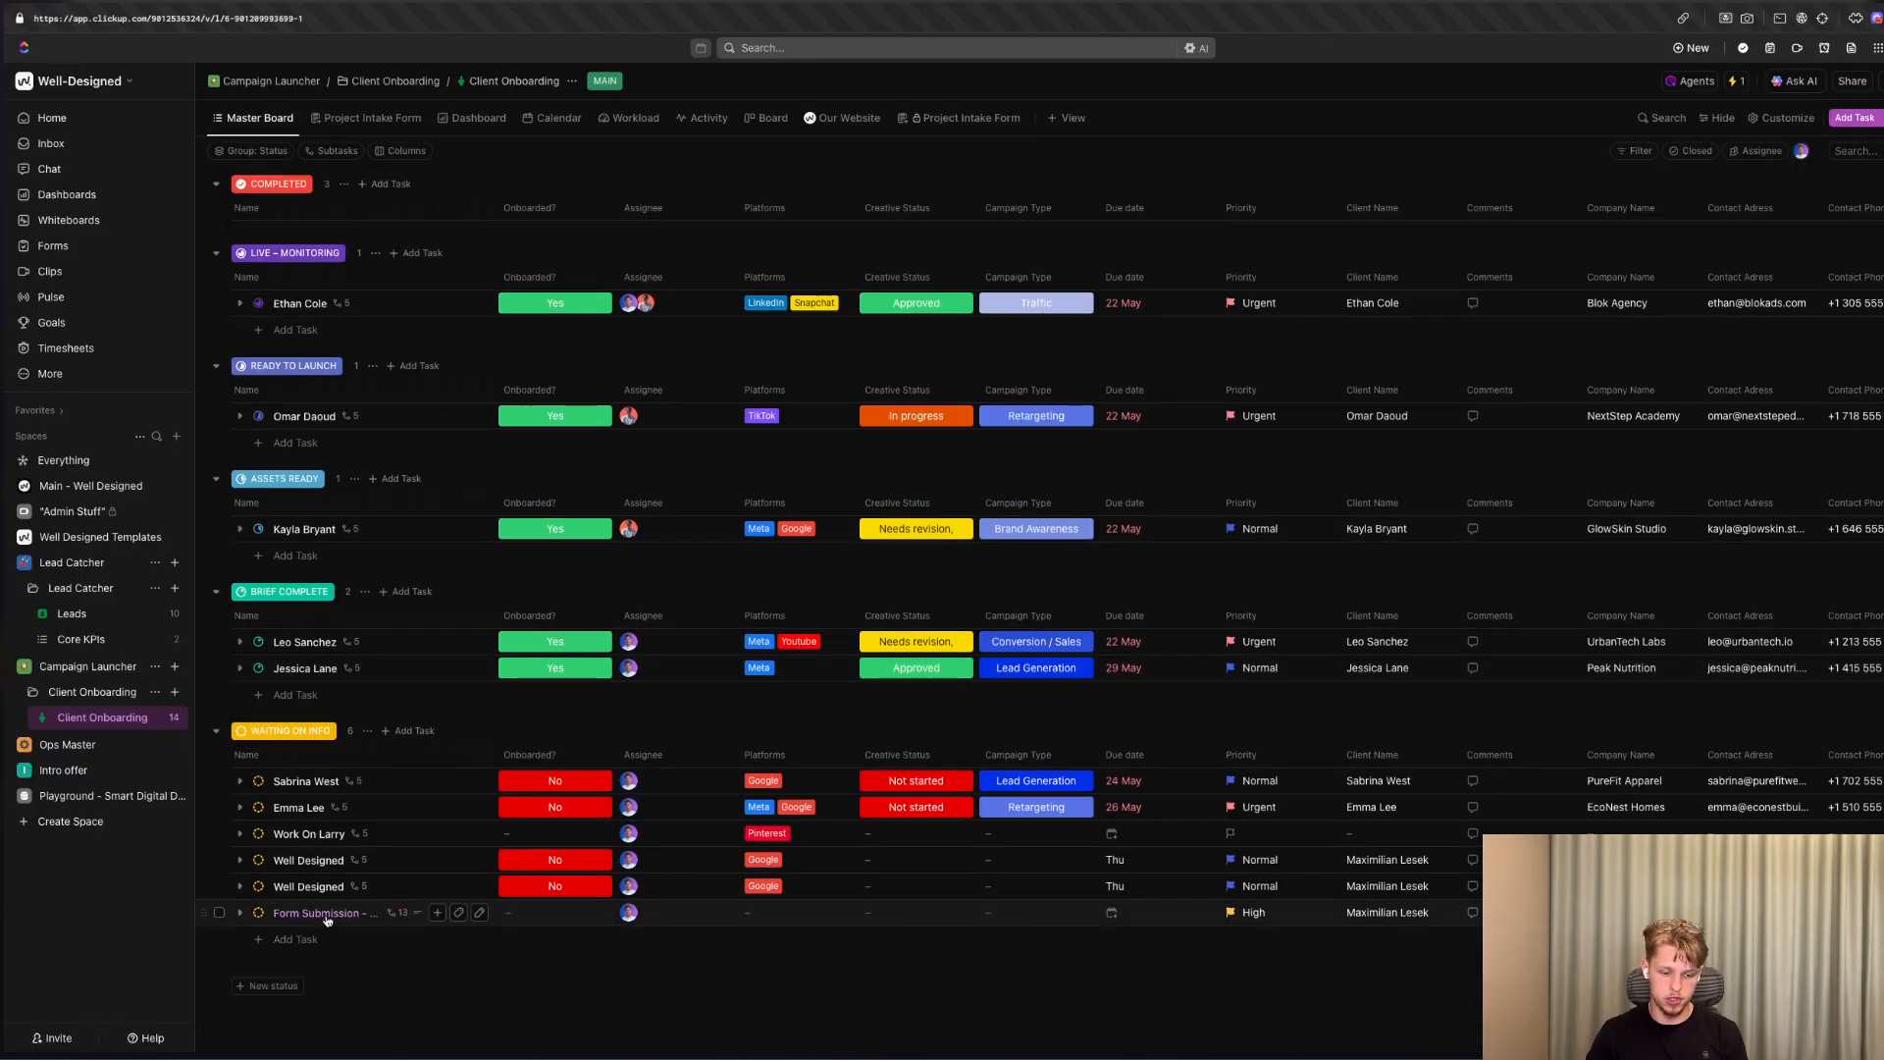
pyautogui.click(356, 920)
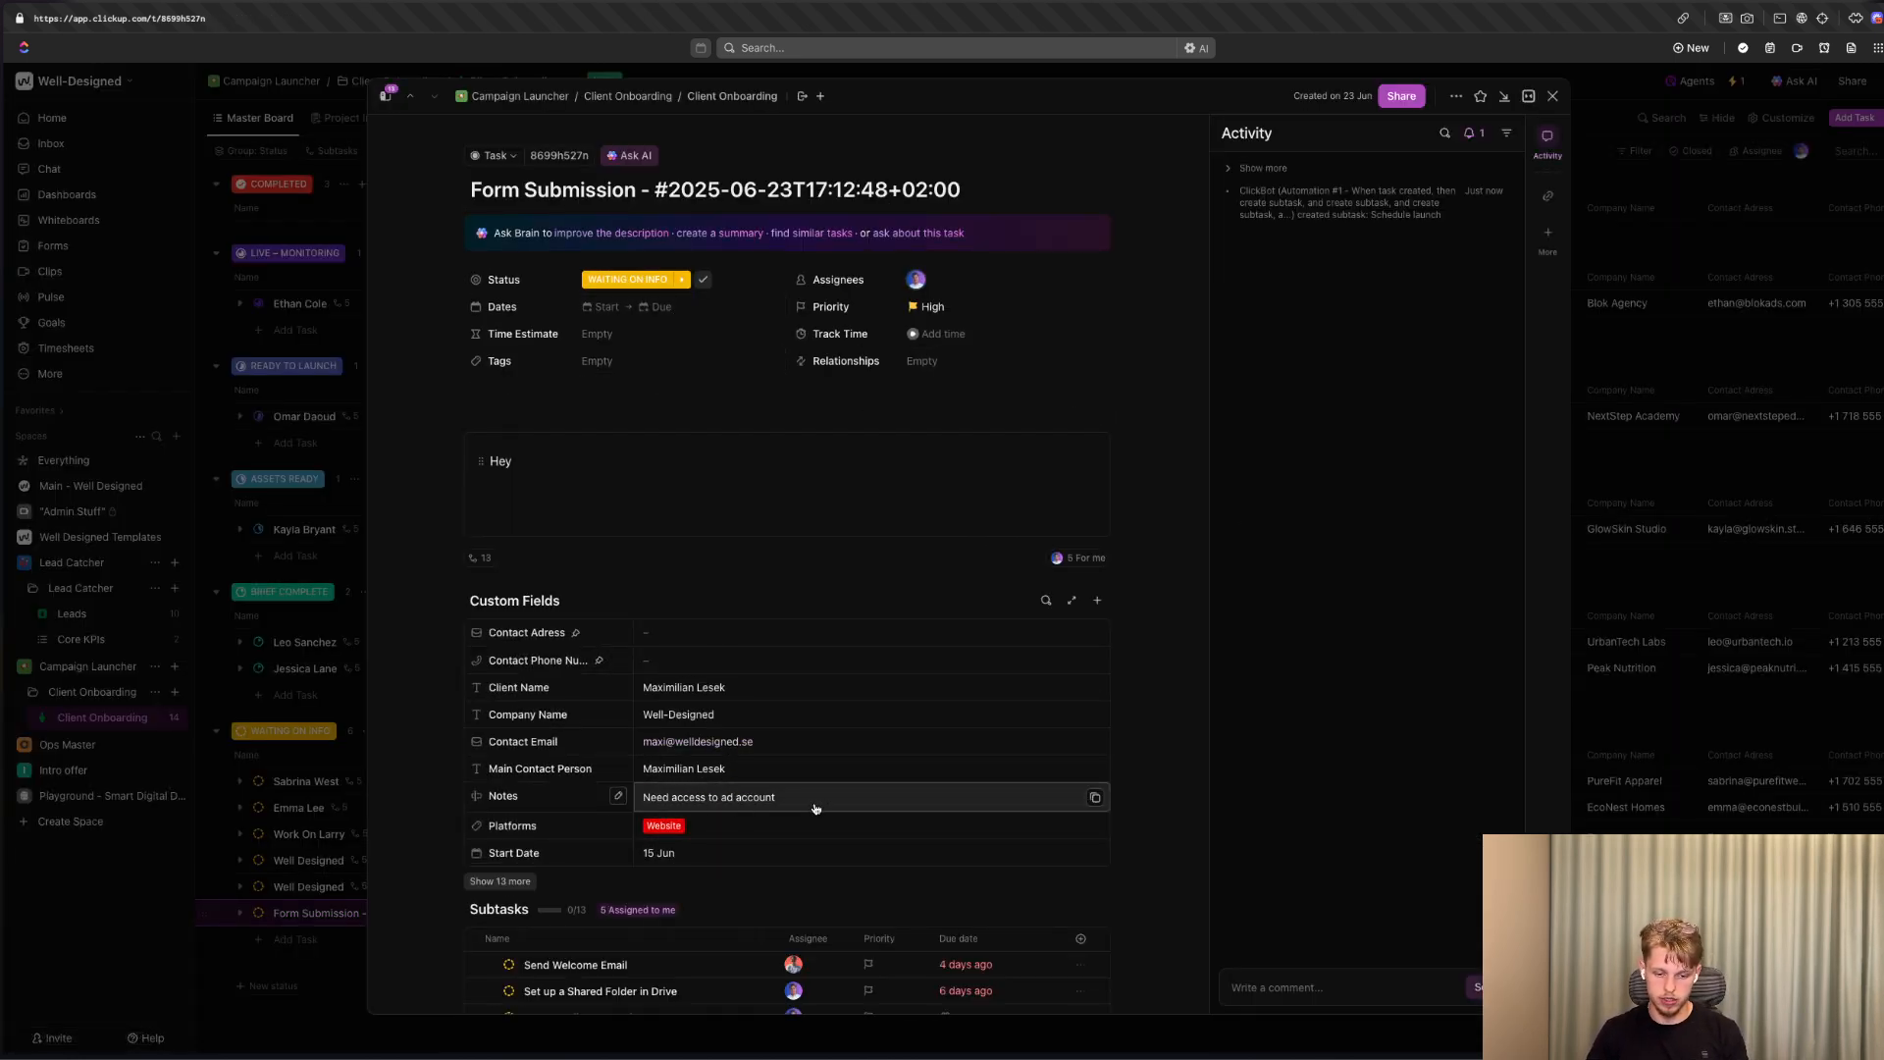
pyautogui.scroll(-2, 799, 765)
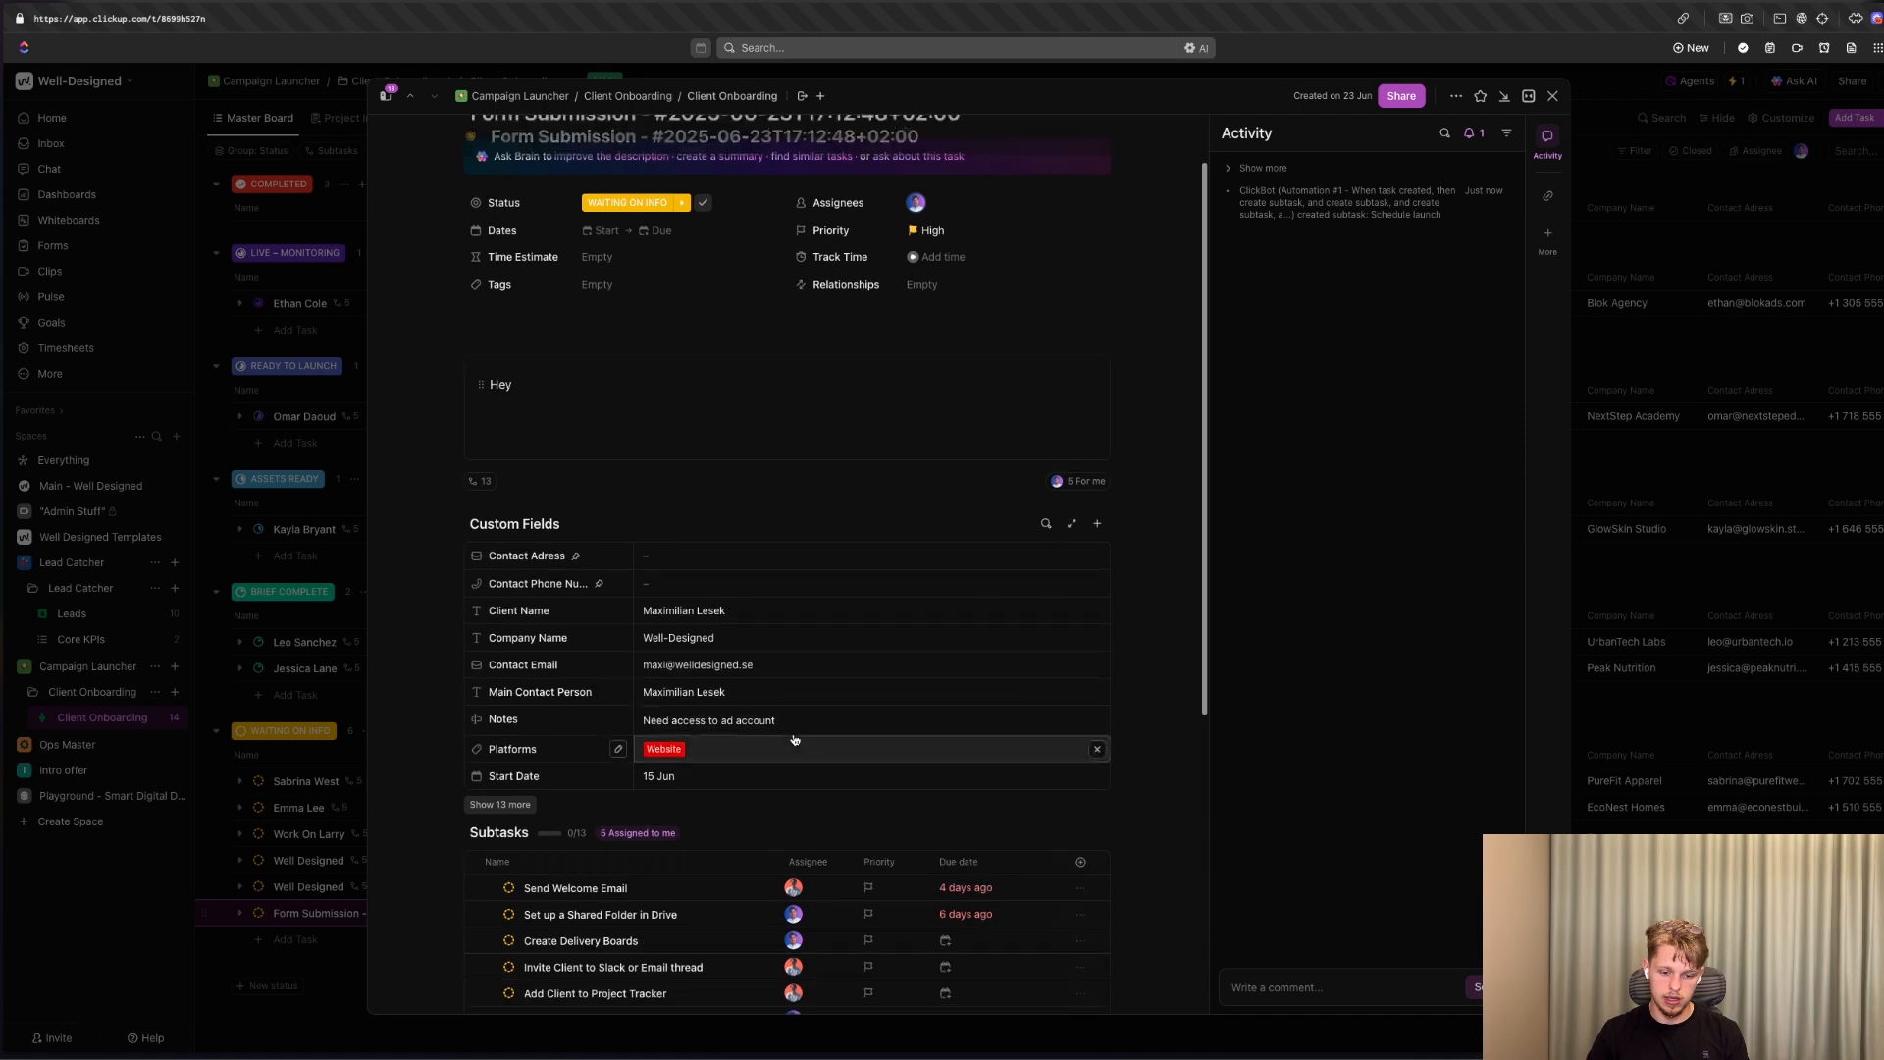
pyautogui.click(521, 806)
pyautogui.scroll(-3, 687, 746)
pyautogui.click(658, 774)
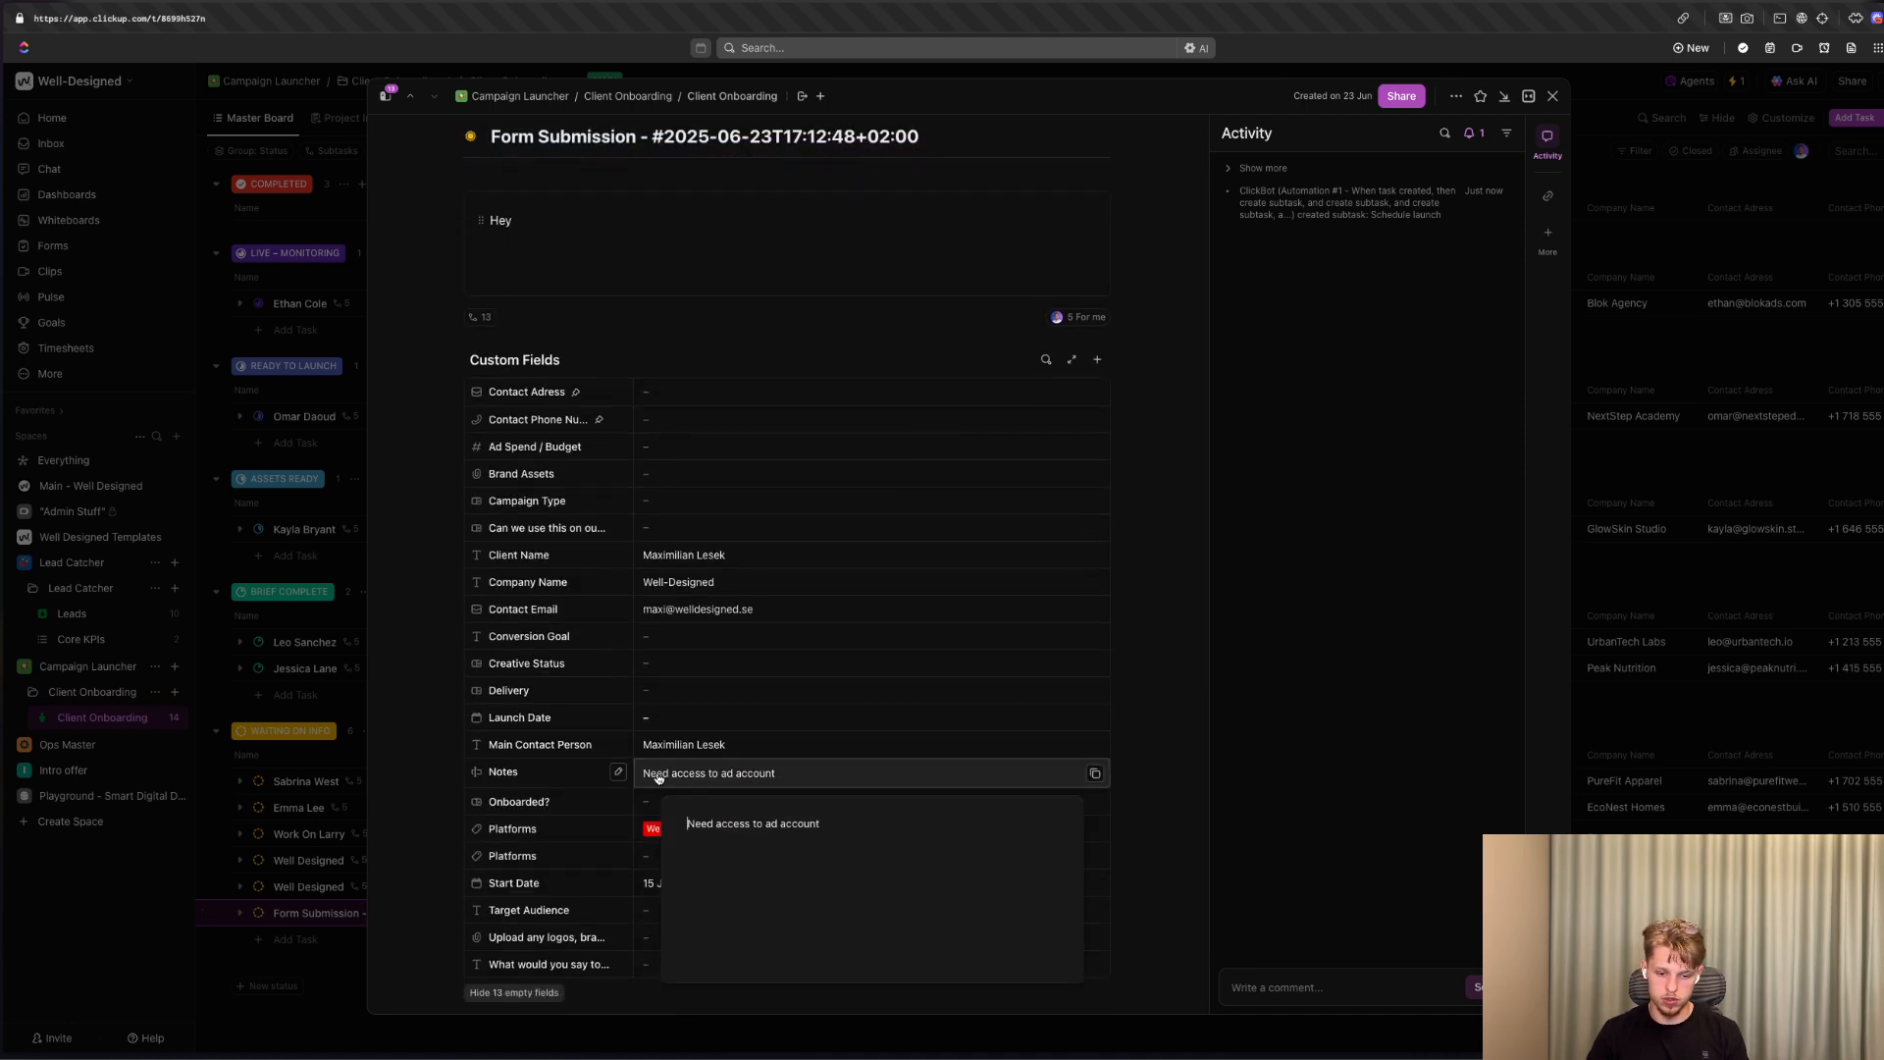
pyautogui.scroll(-5, 659, 774)
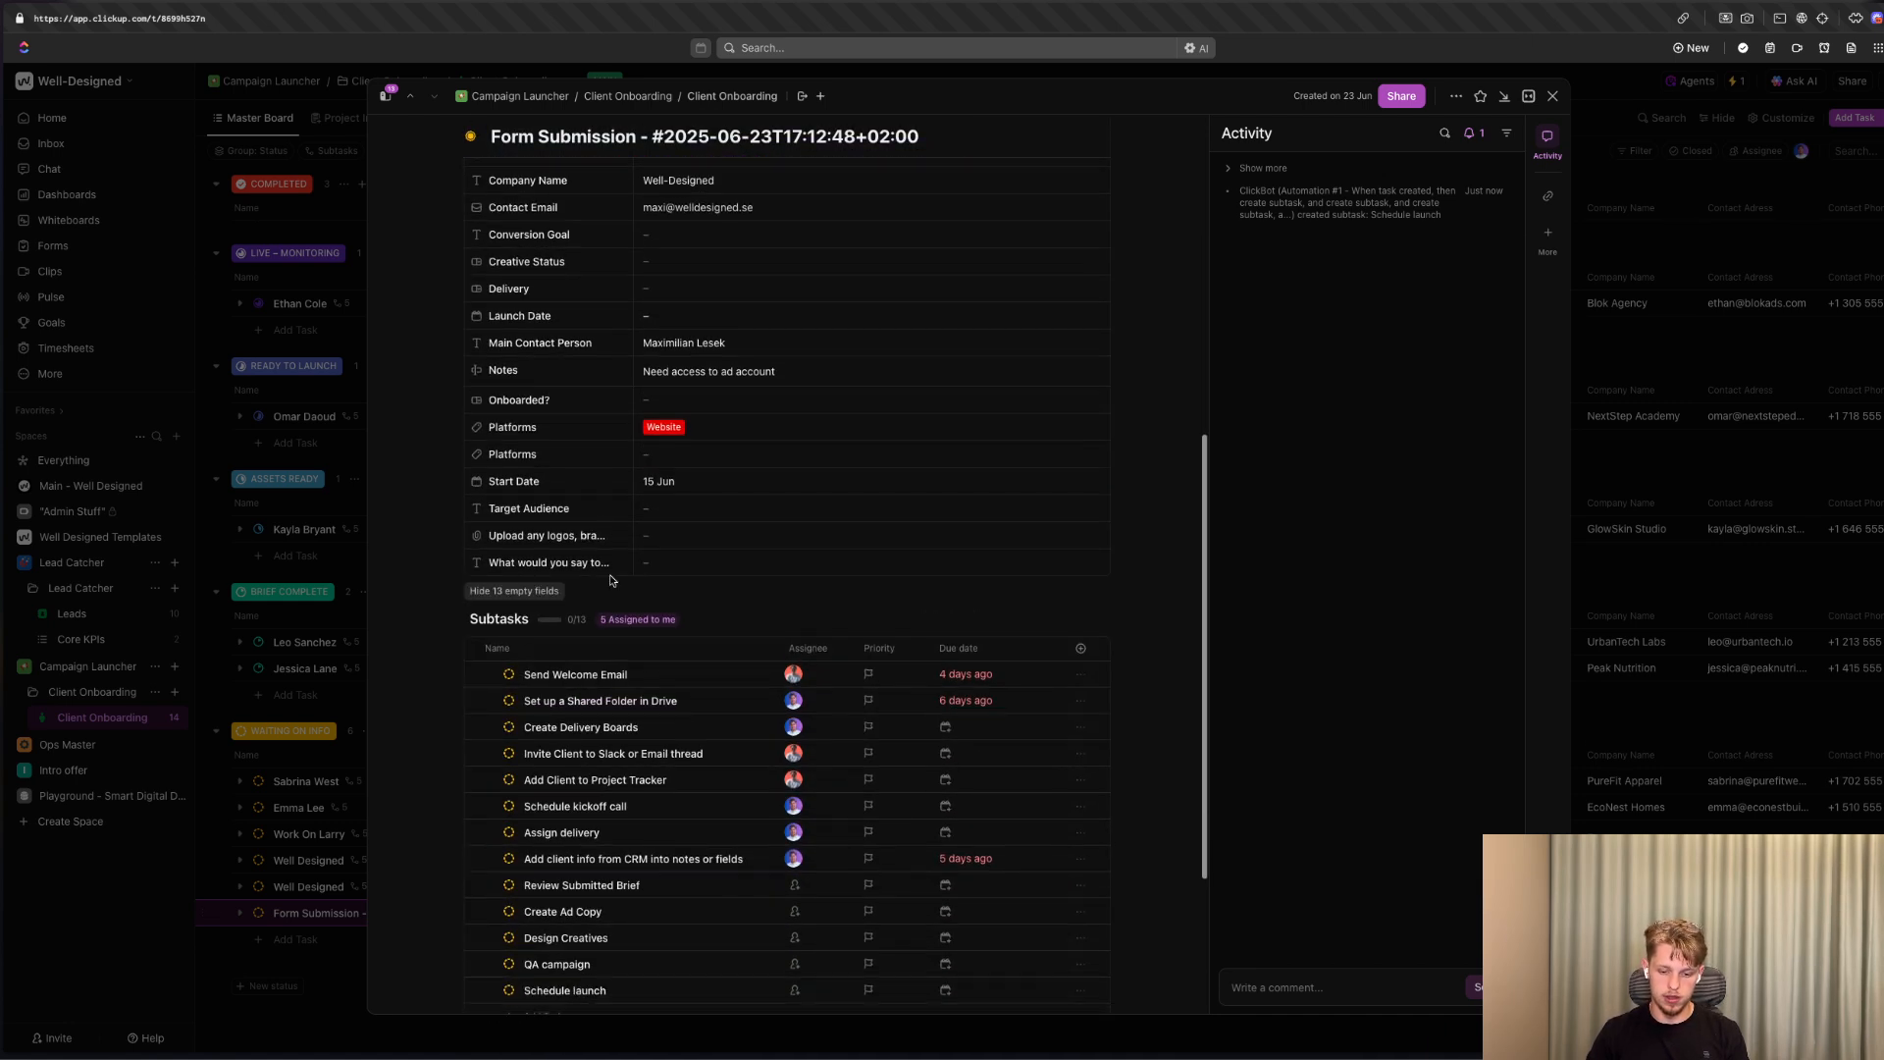
pyautogui.scroll(-3, 609, 581)
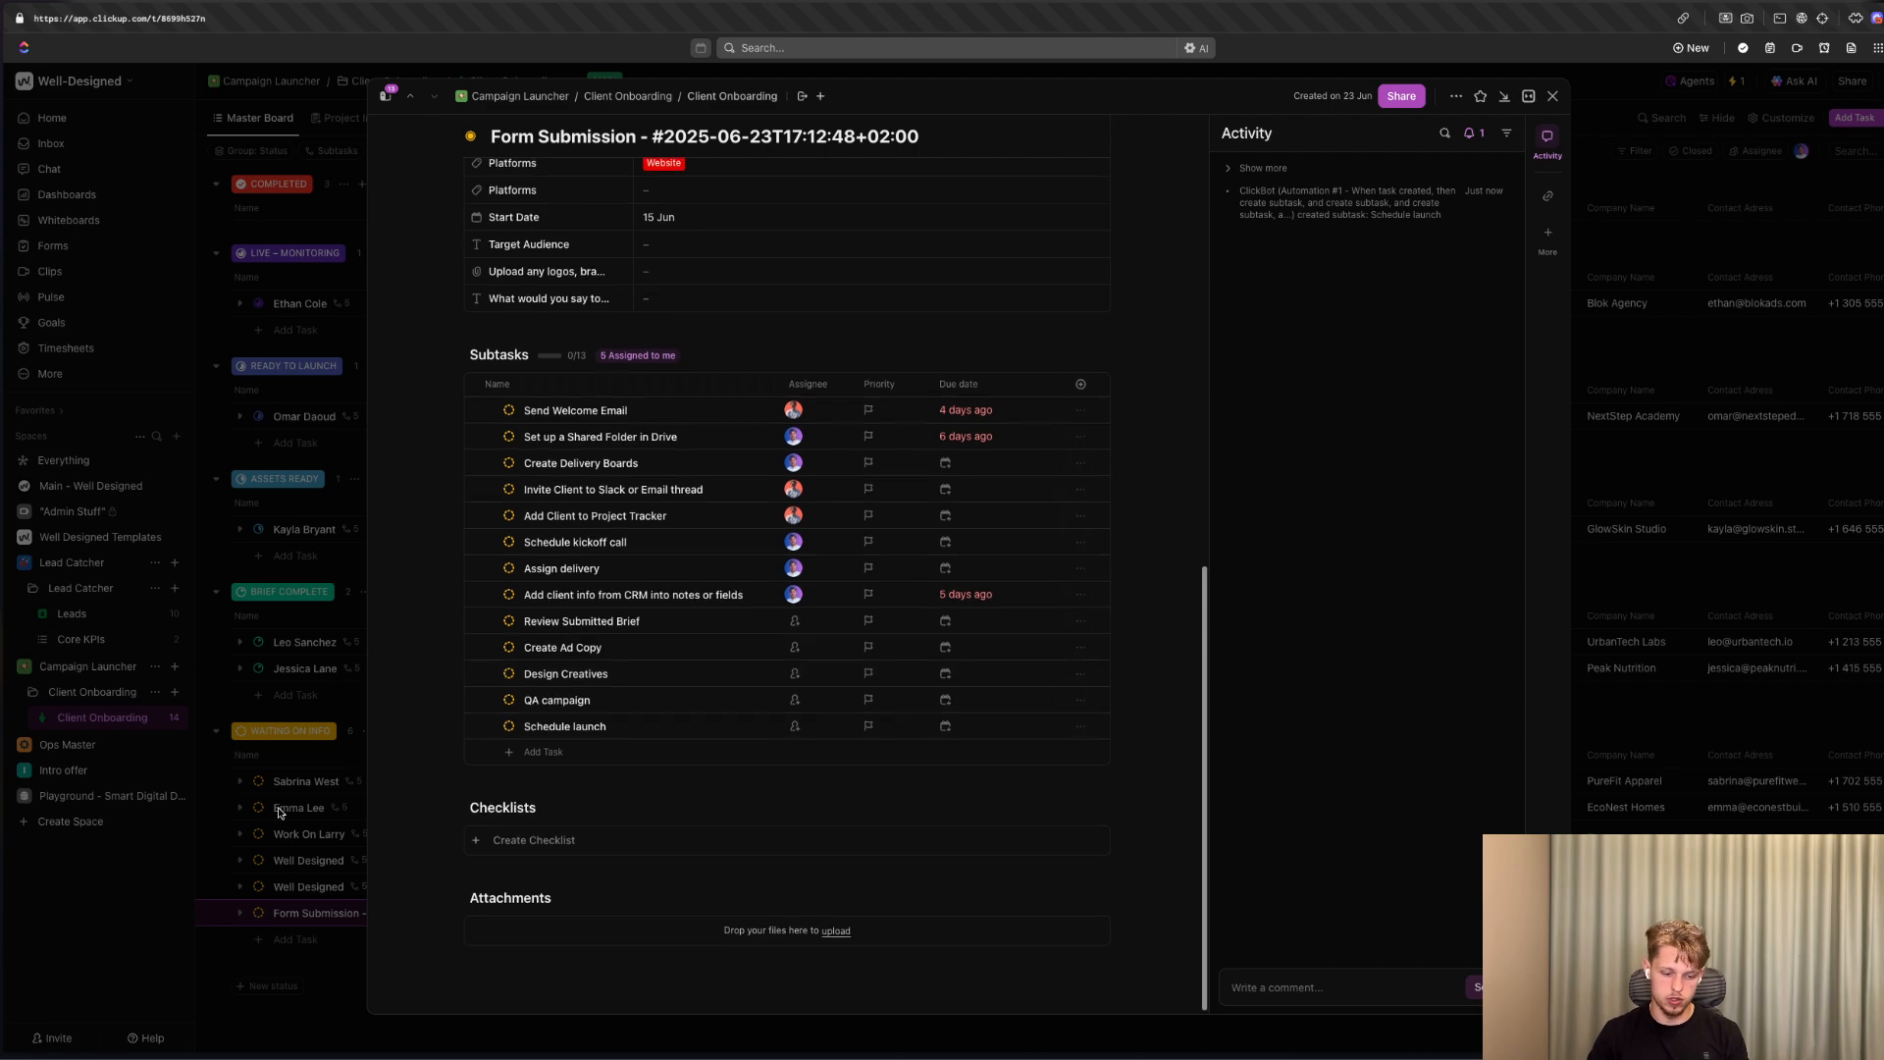
pyautogui.click(280, 812)
# Expand the Form Submission task's subtasks on the Master Board to review them, and collapse them again.
pyautogui.click(239, 913)
pyautogui.scroll(-3, 238, 812)
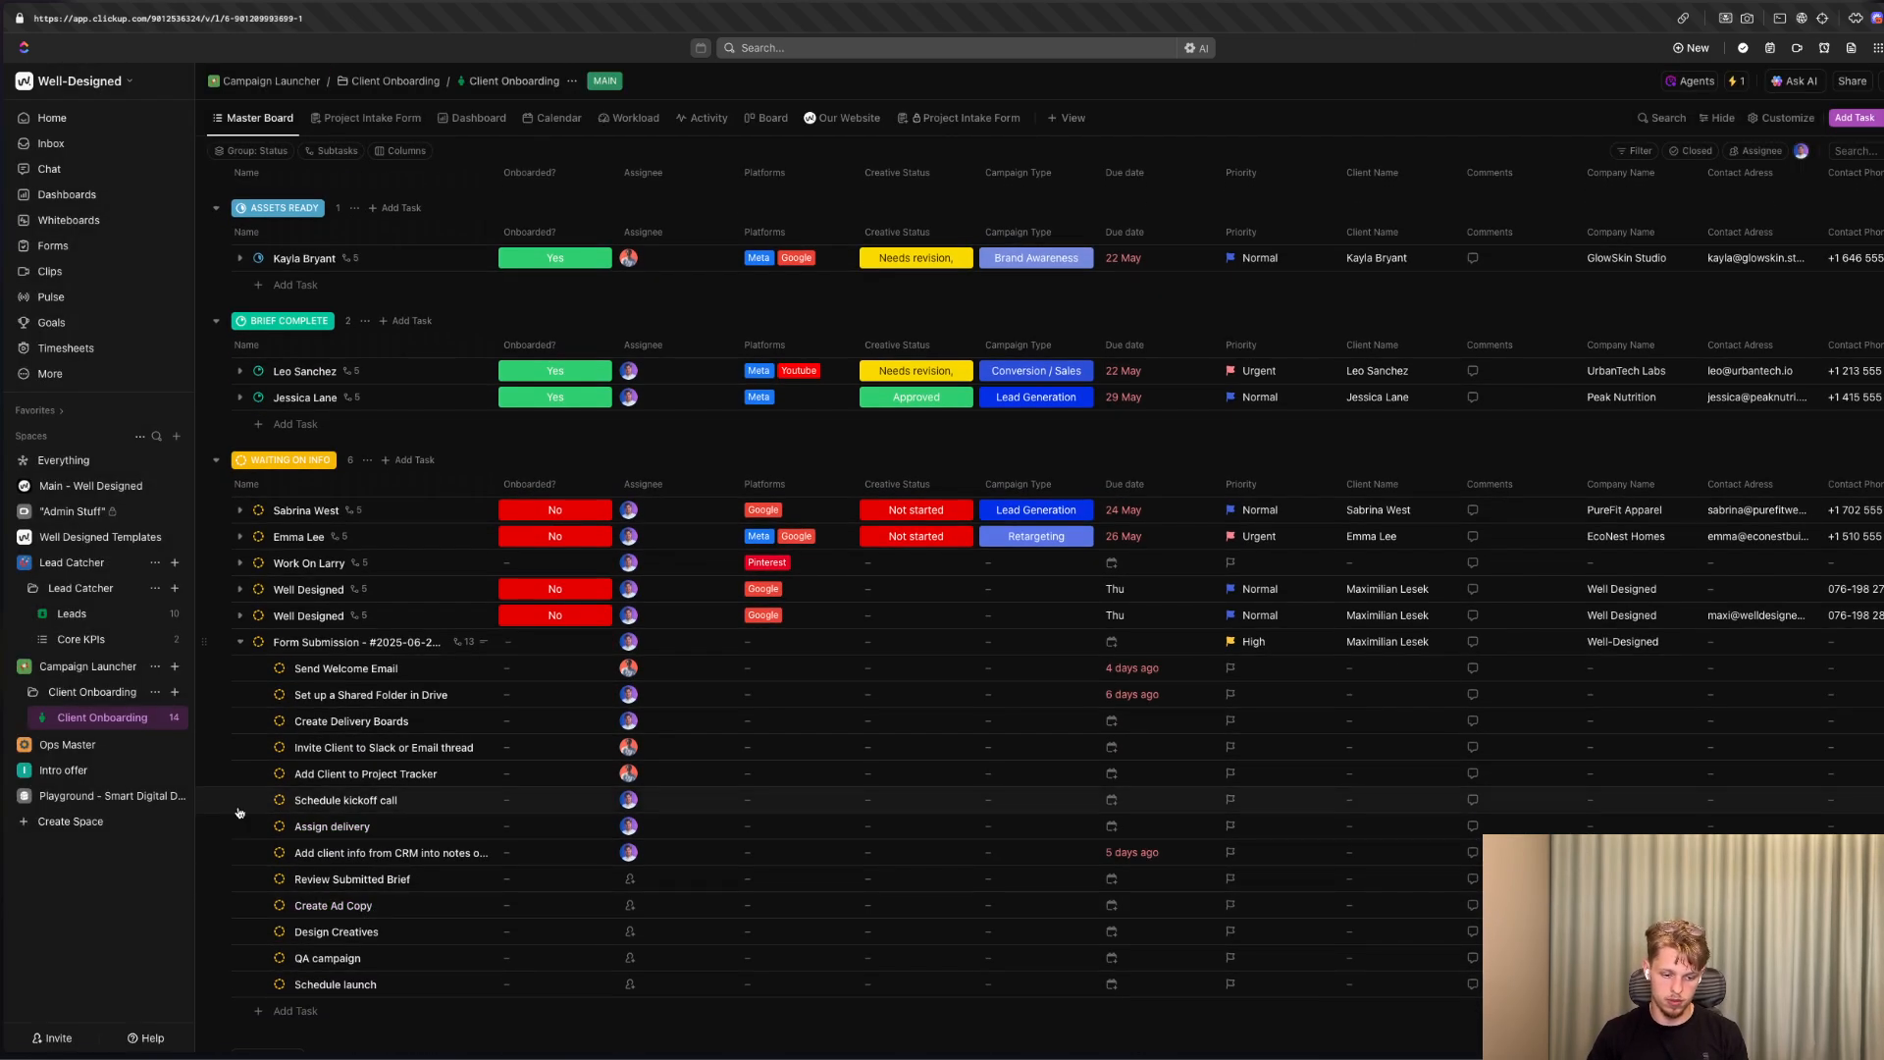
pyautogui.scroll(-1, 239, 812)
pyautogui.click(246, 567)
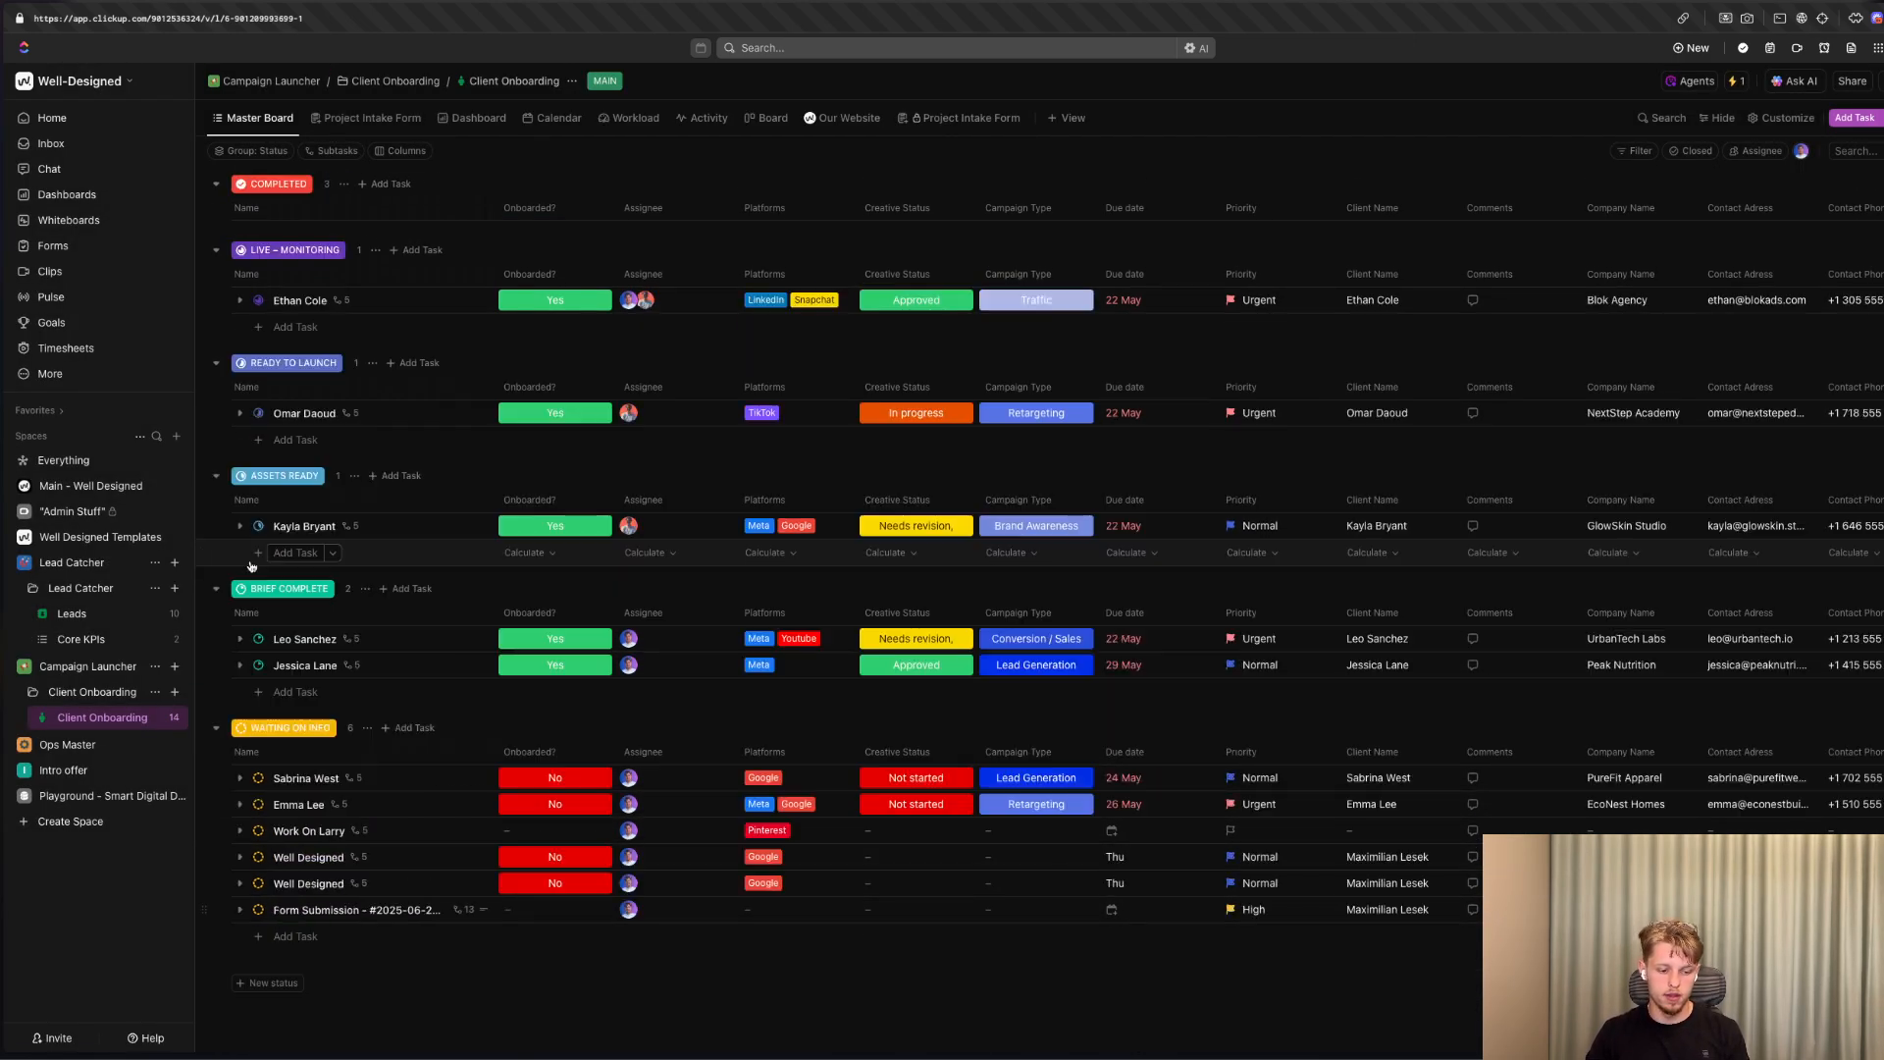
# Return to building the Project Intake Form, and examine the available question types and the fields they can map to.
pyautogui.click(895, 119)
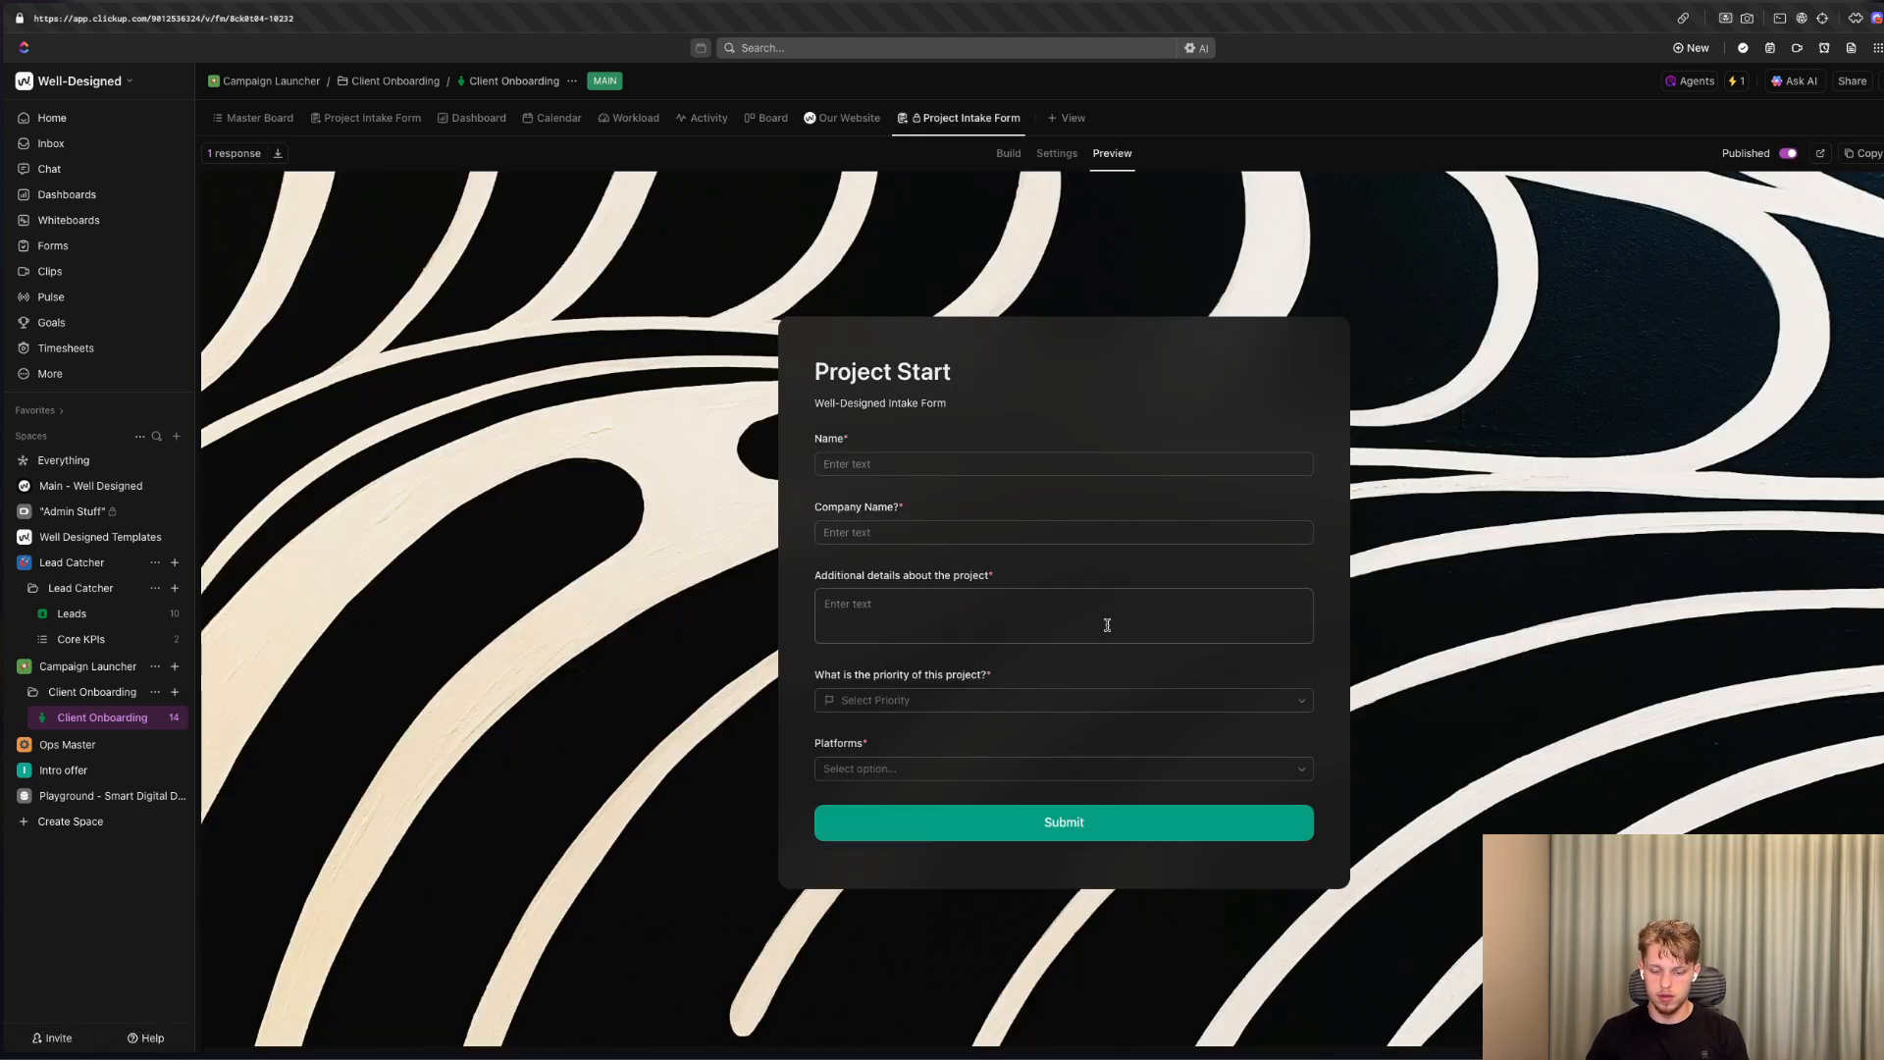
pyautogui.click(1057, 153)
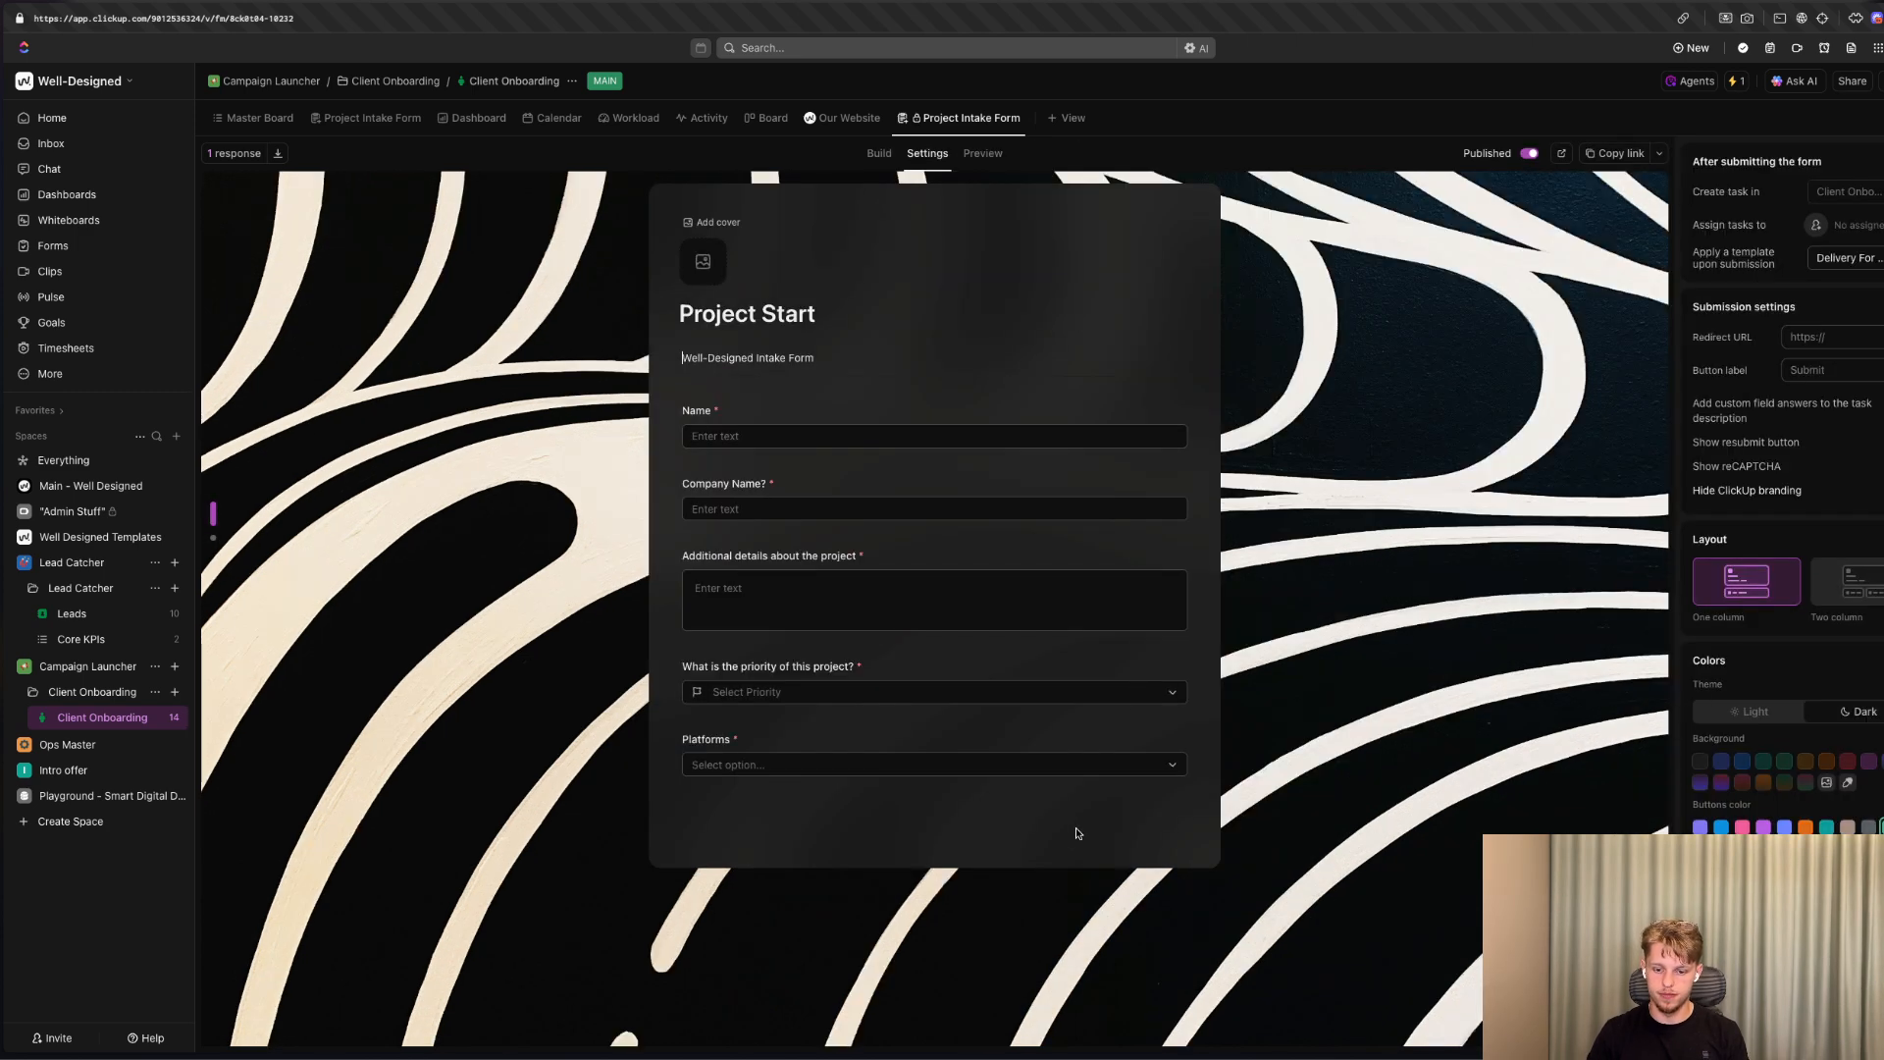
pyautogui.click(920, 803)
pyautogui.click(1052, 814)
pyautogui.moveTo(1039, 735)
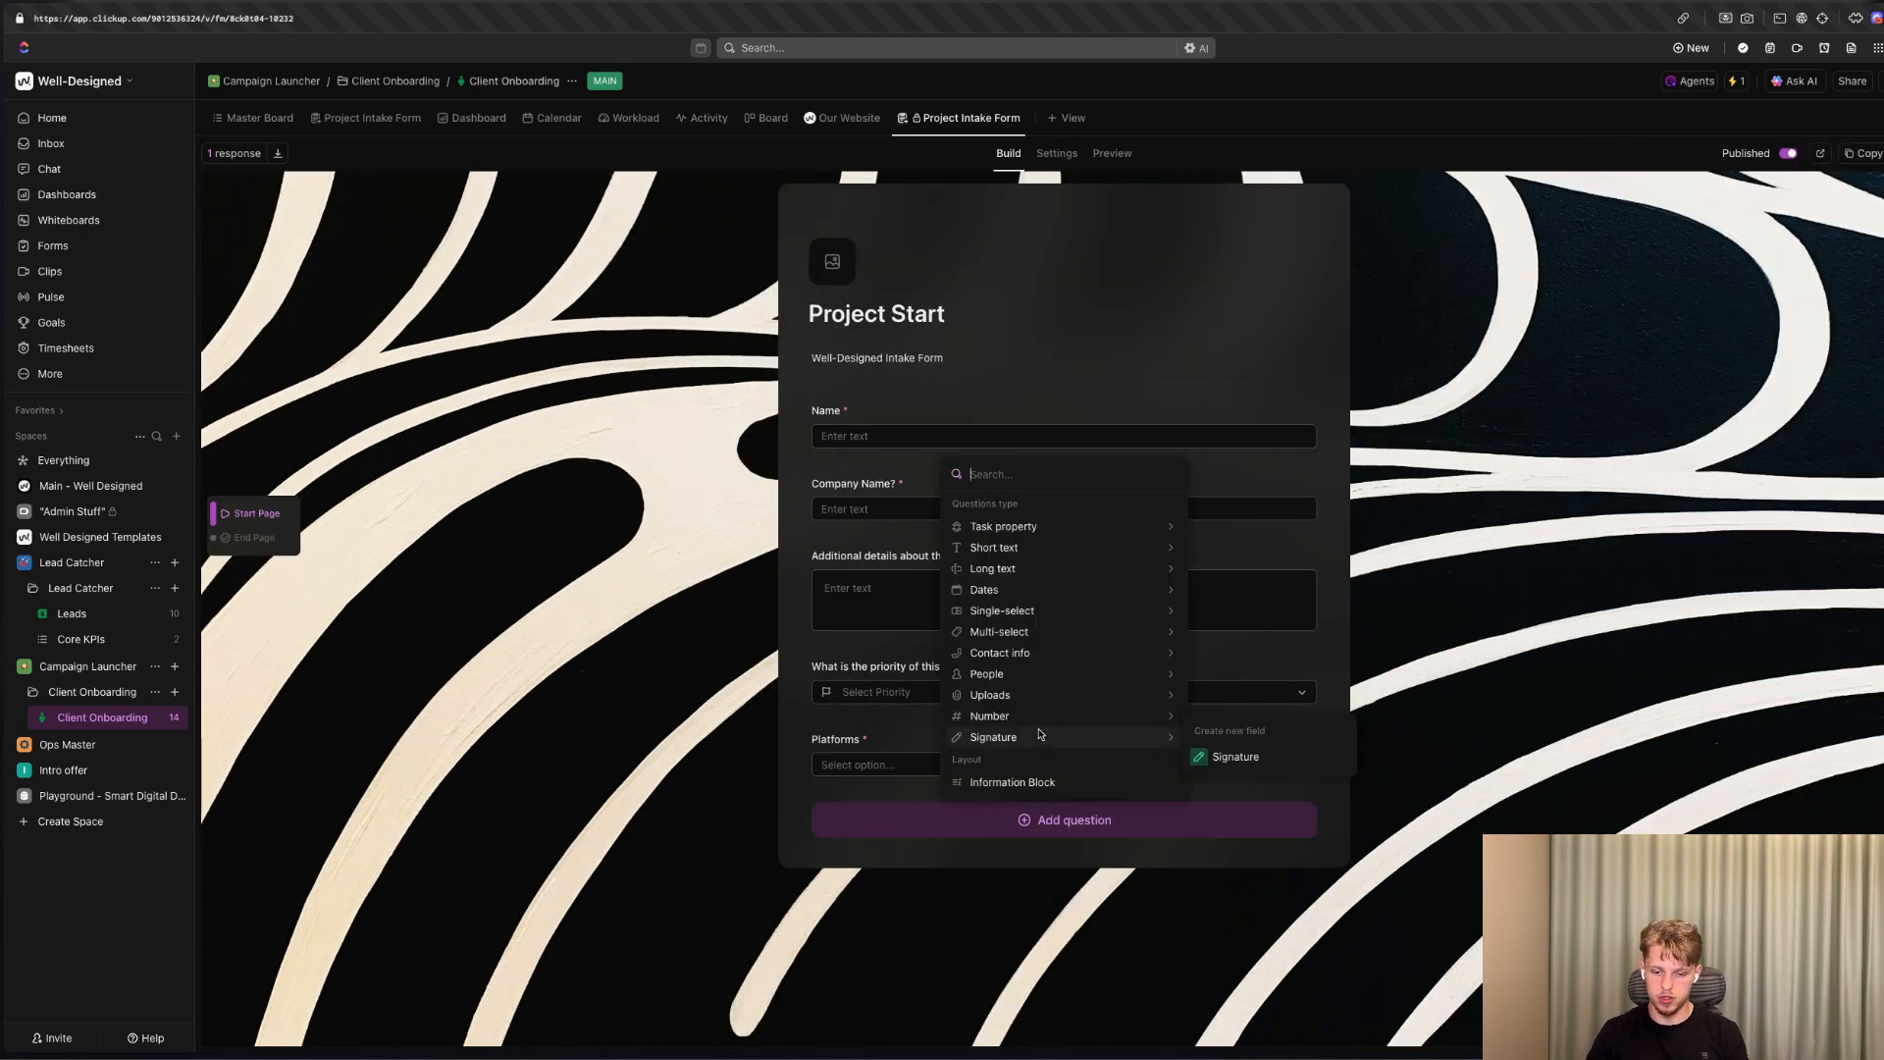
pyautogui.moveTo(1014, 658)
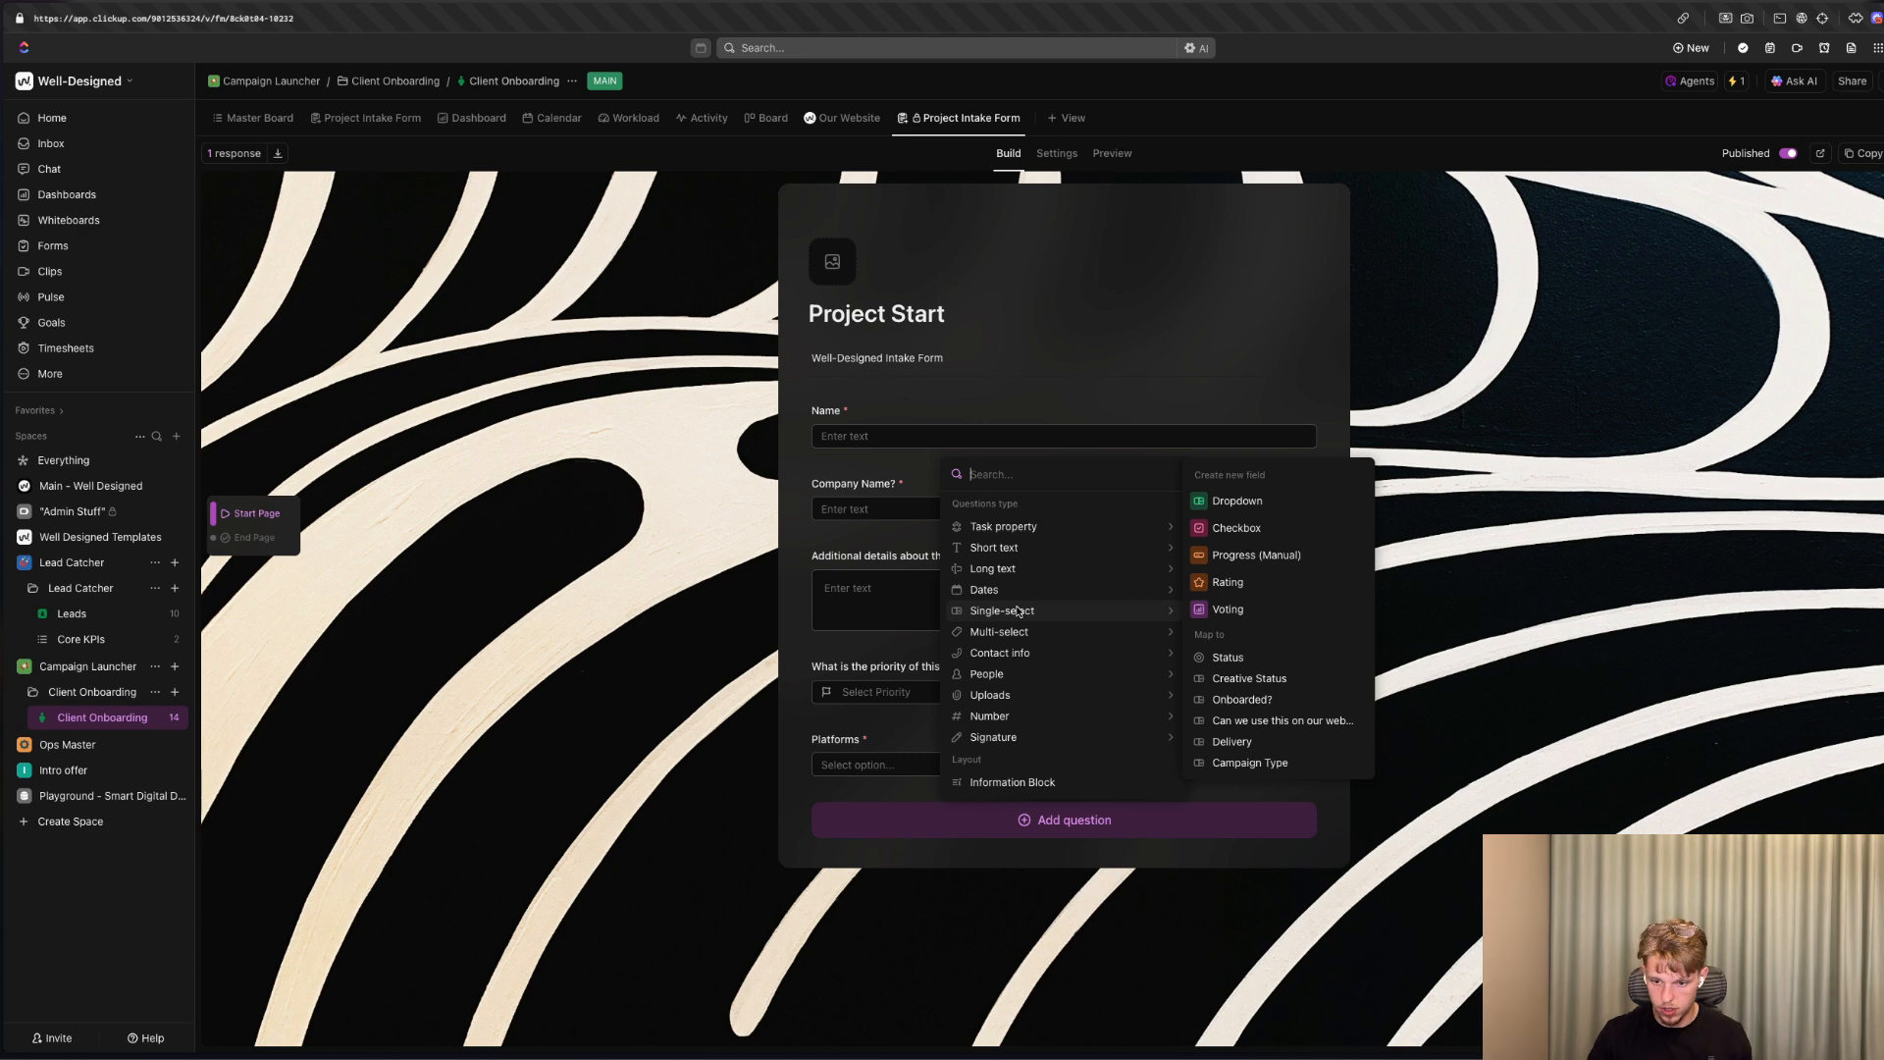
pyautogui.moveTo(1115, 599)
pyautogui.click(1583, 351)
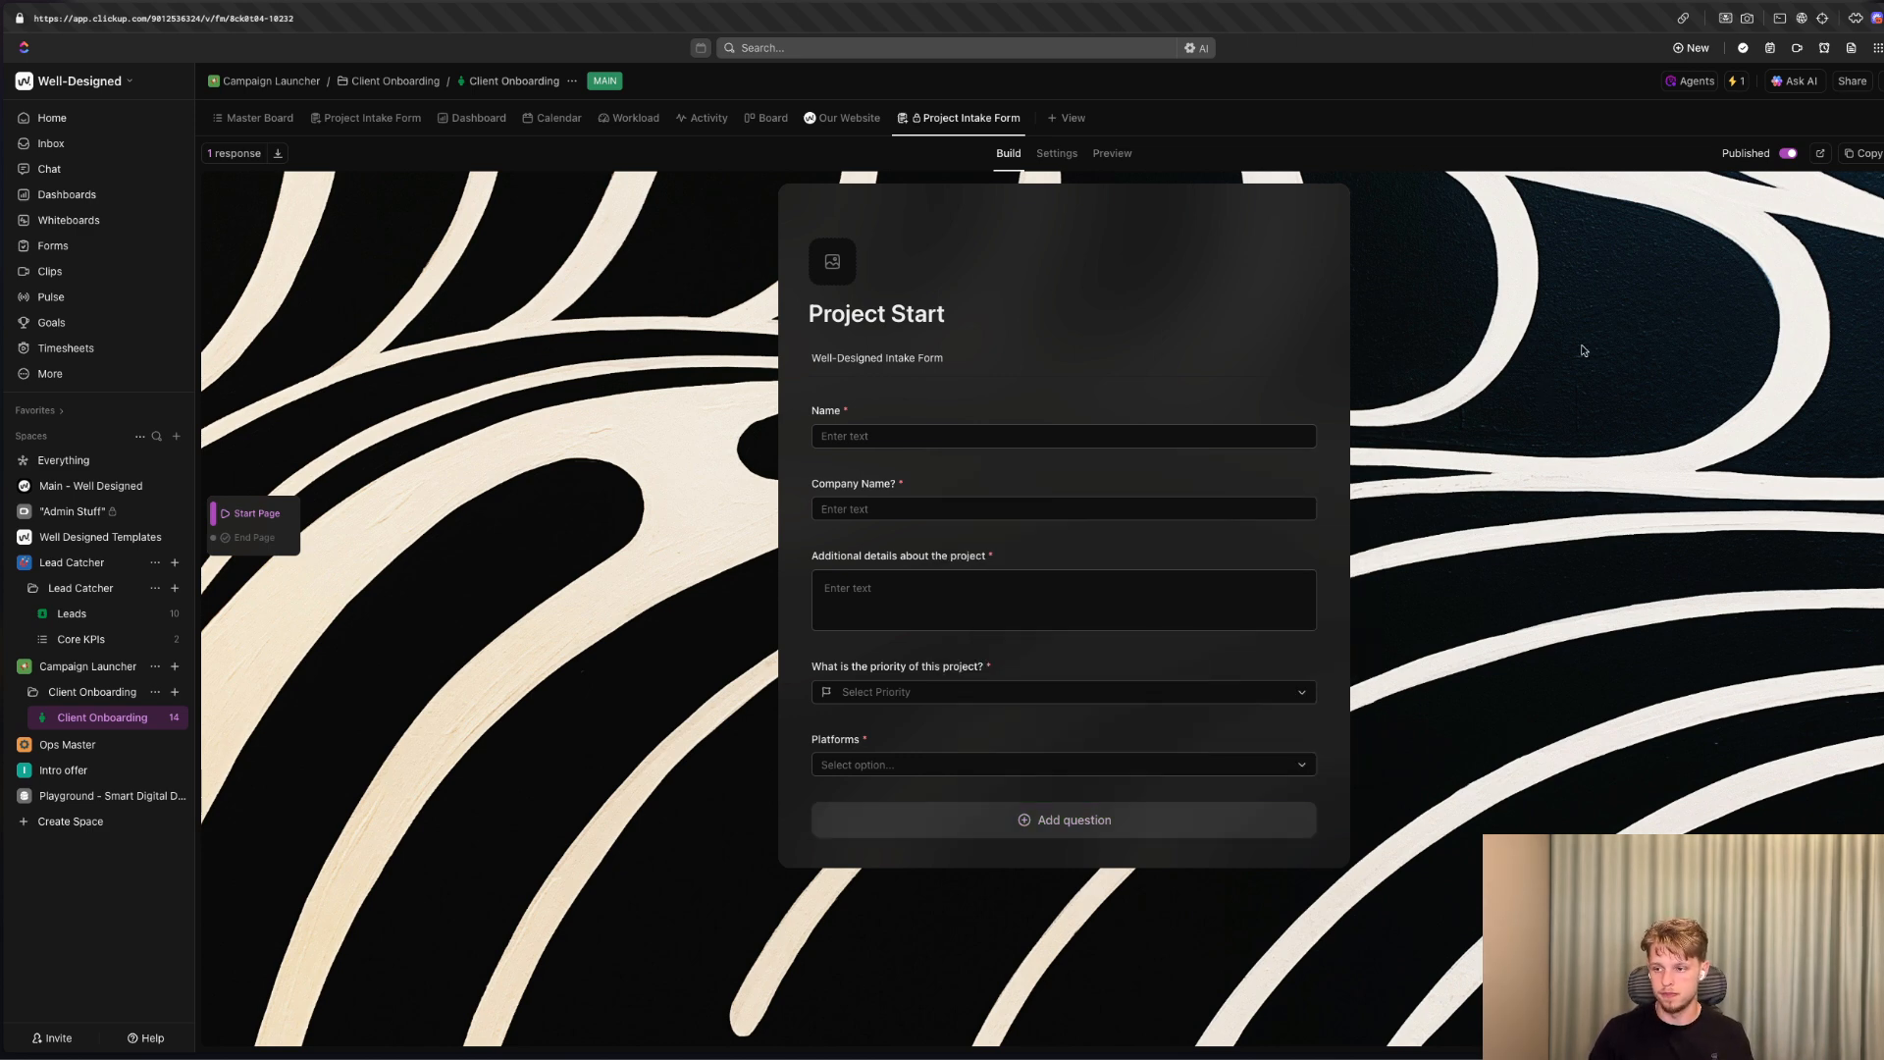
# In the Project Start form's submission settings, choose a workspace member as the assignee for submitted tasks.
pyautogui.click(1057, 155)
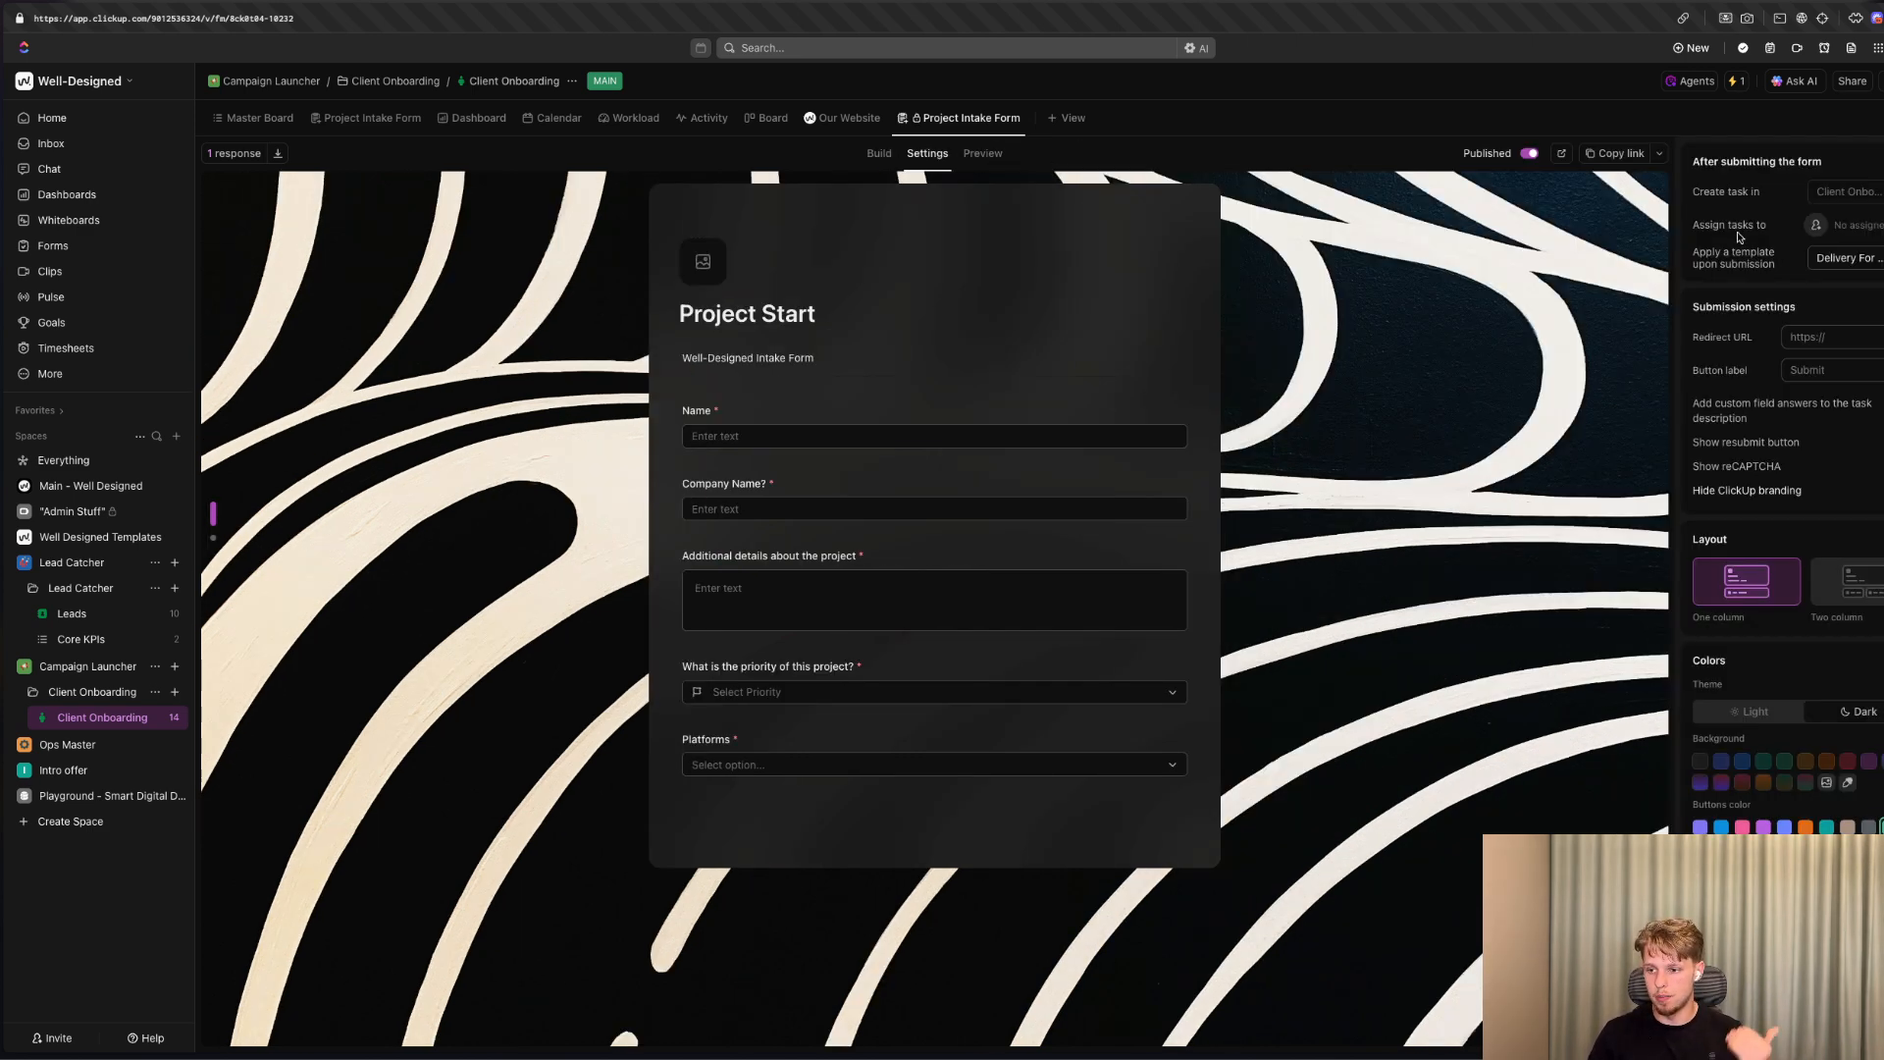
pyautogui.click(1819, 227)
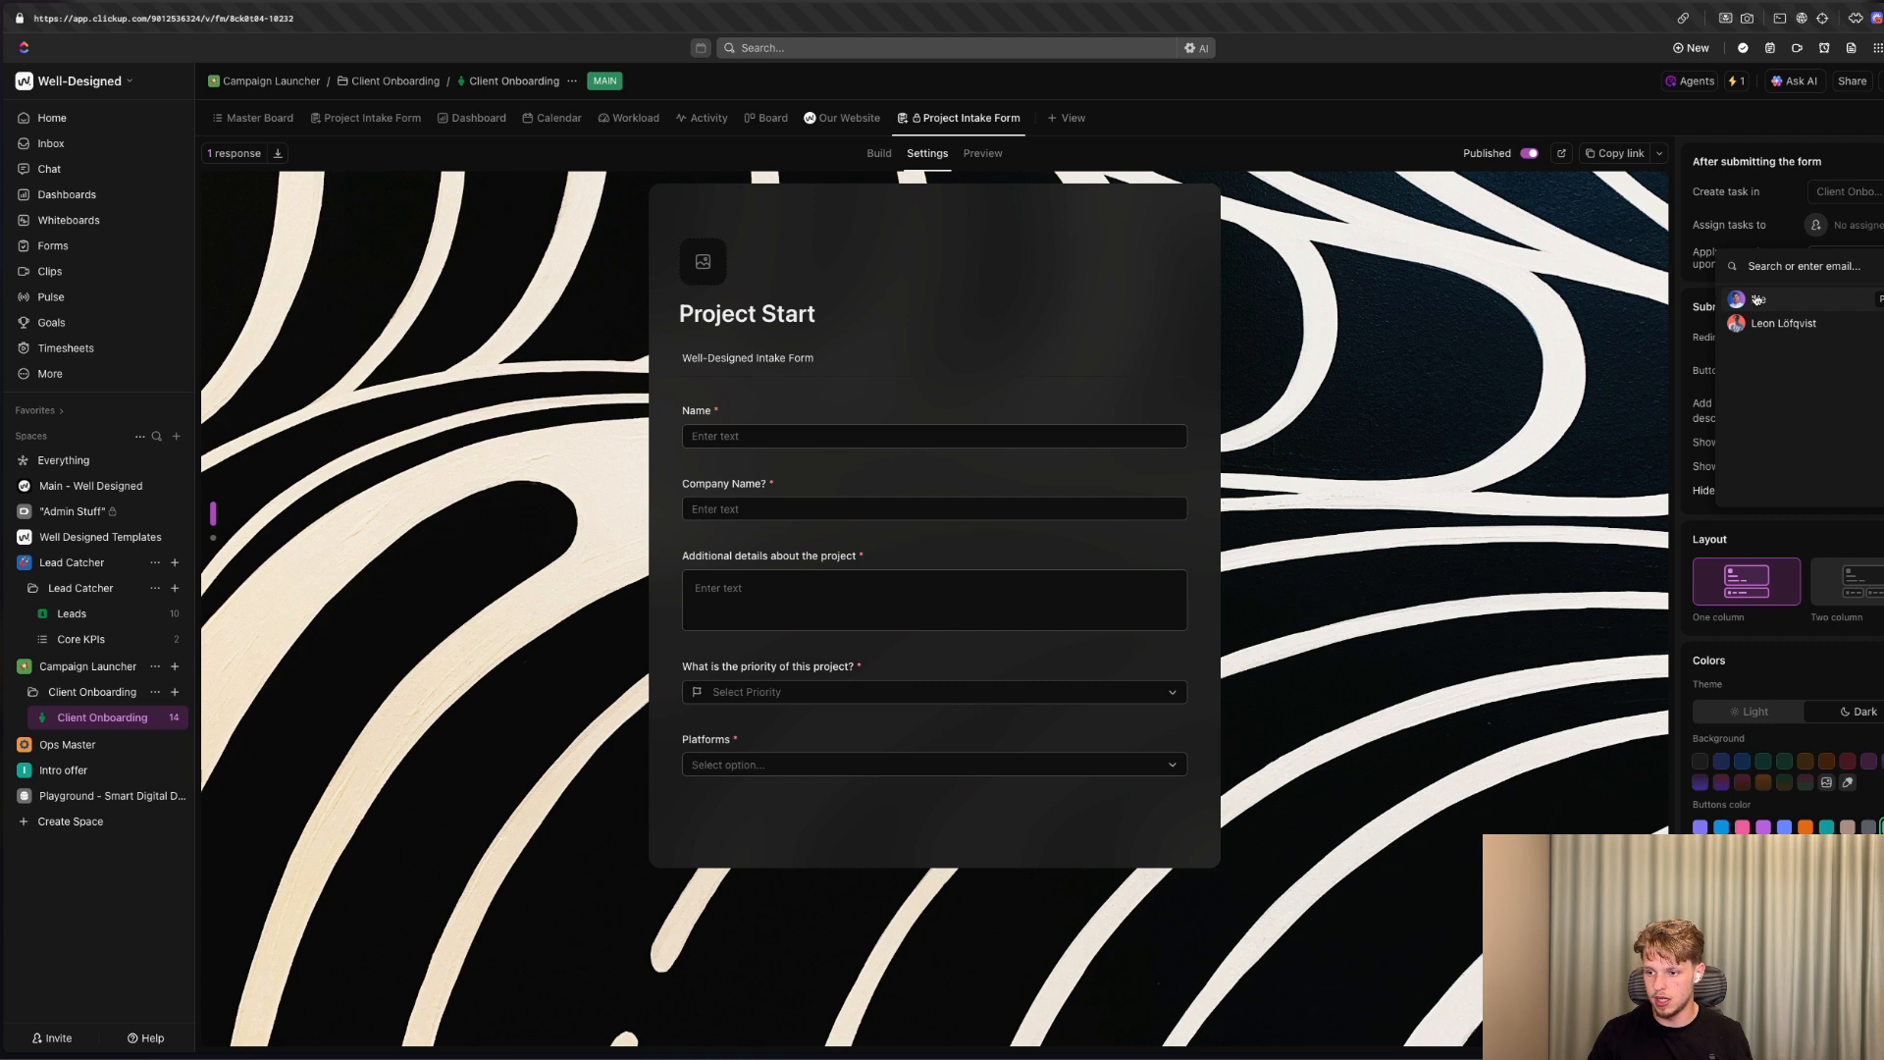
pyautogui.click(1758, 299)
pyautogui.click(1763, 177)
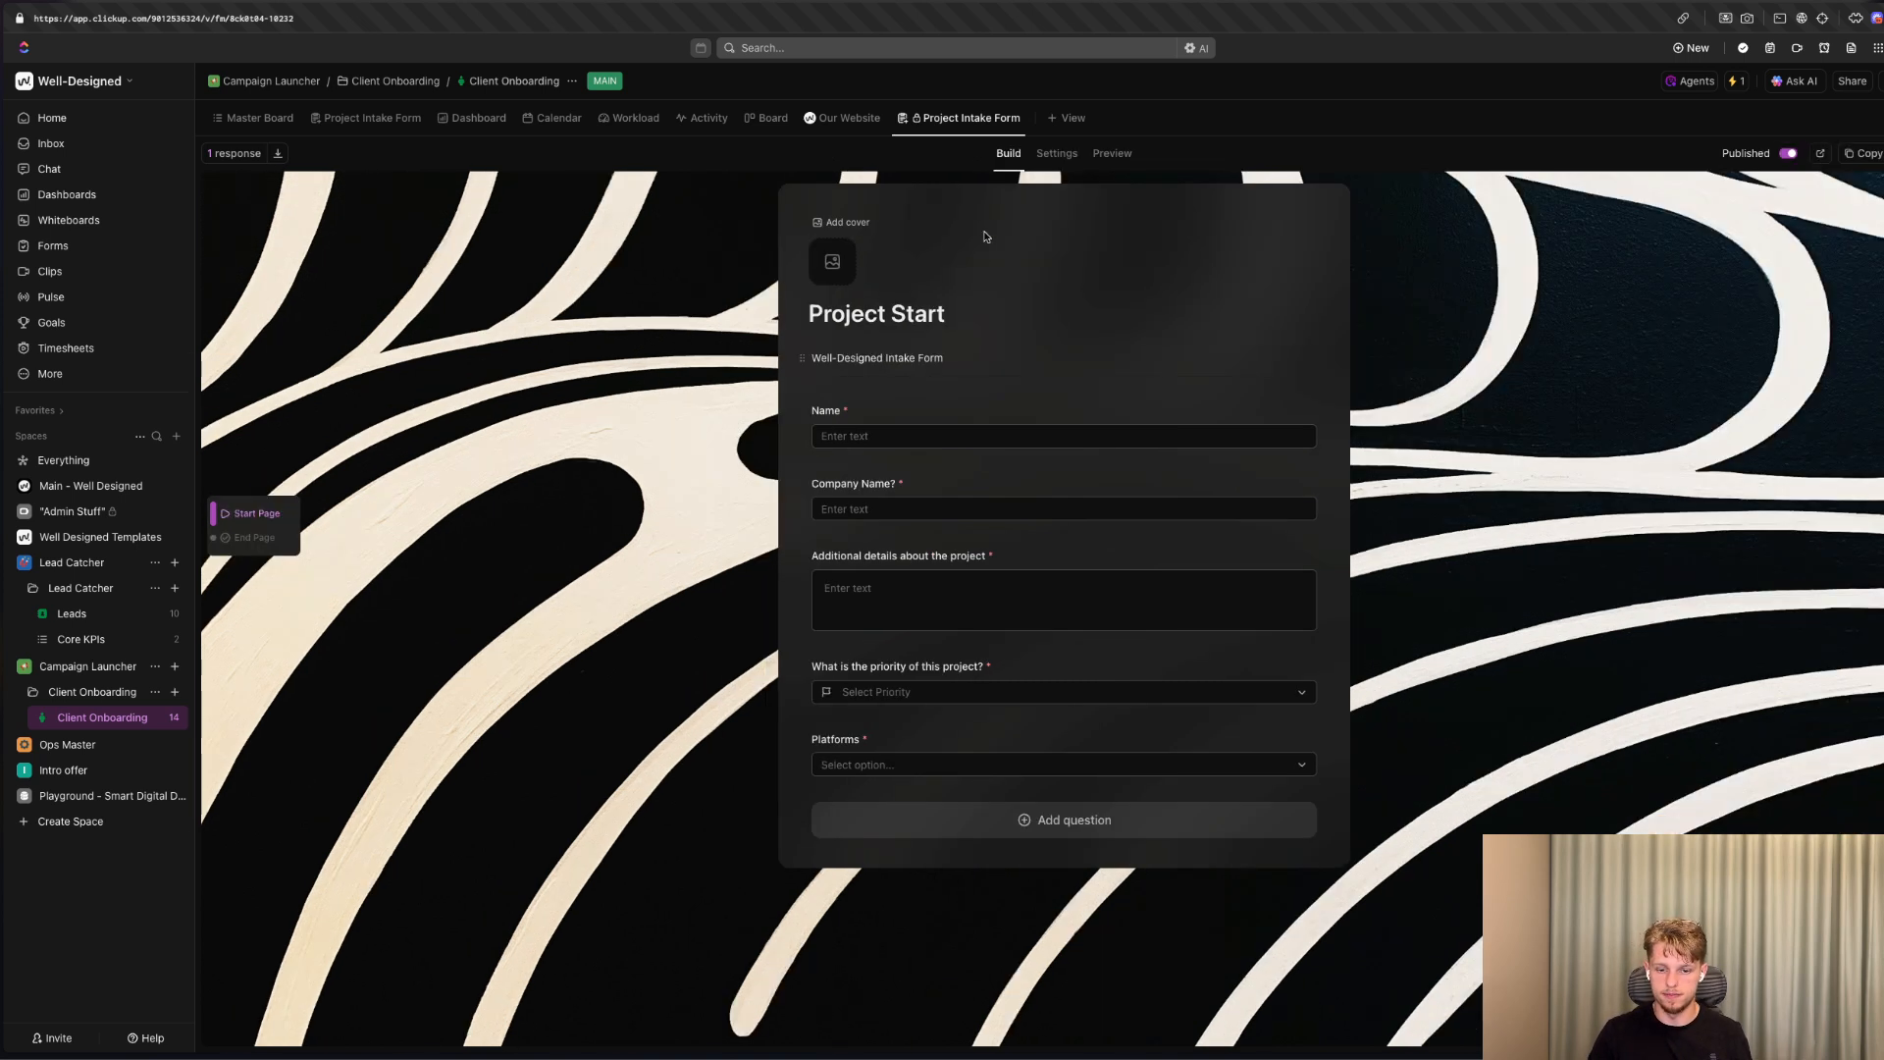
# View the list's original Project Intake Form and look through its questions for comparison.
pyautogui.click(372, 118)
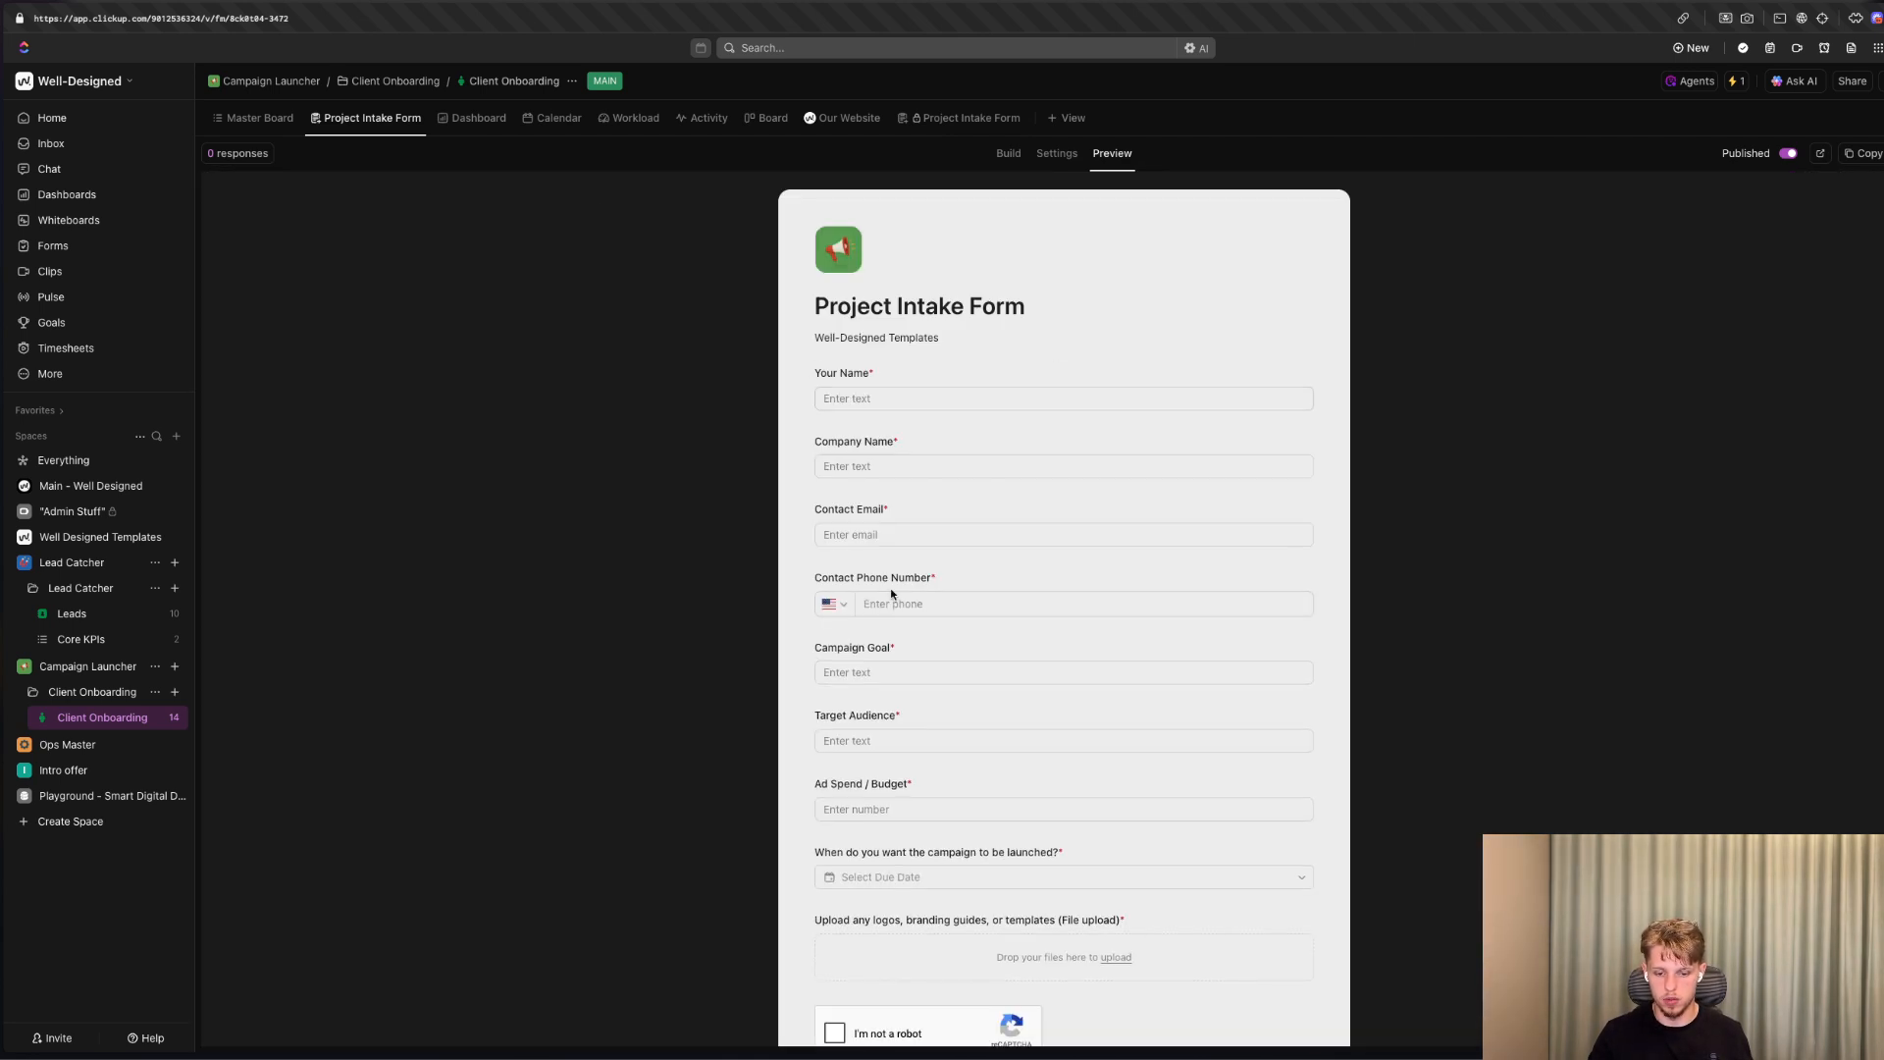
pyautogui.scroll(-3, 891, 593)
pyautogui.scroll(3, 1104, 556)
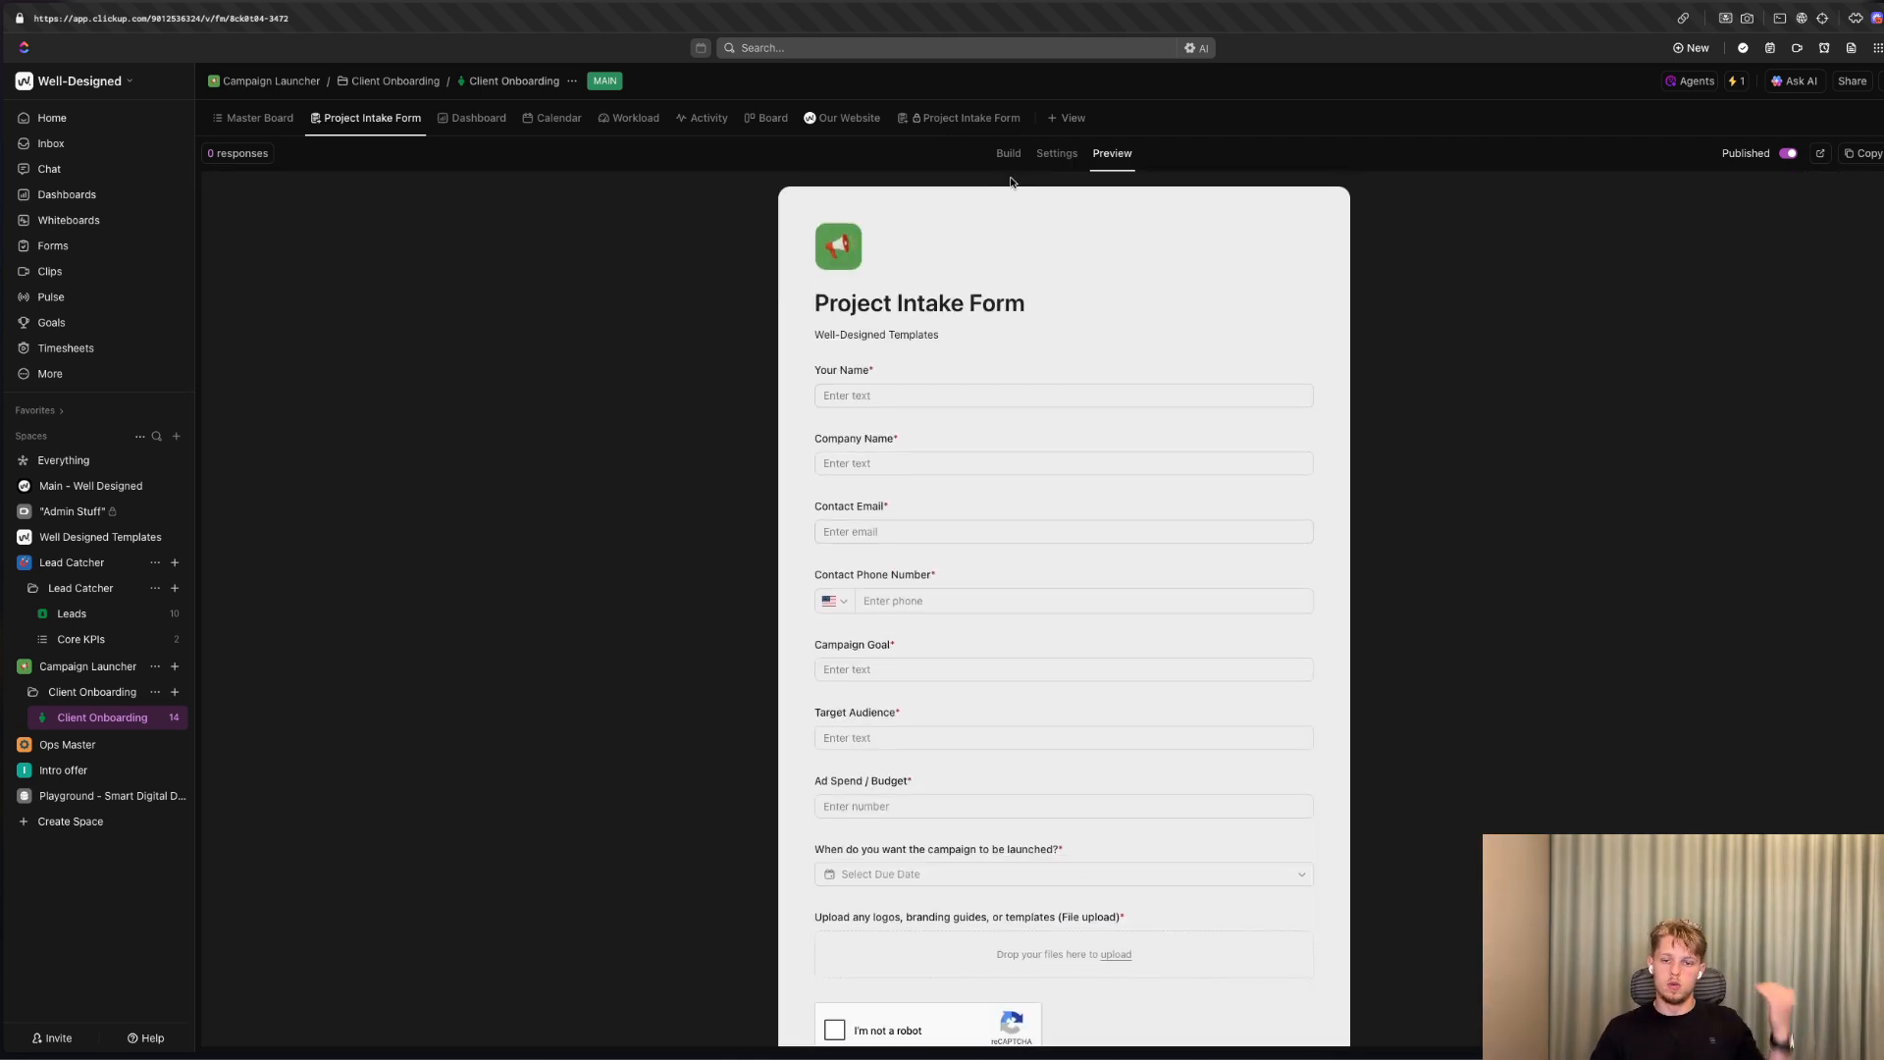
# Delete the private Project Intake Form view titled Project Start from the Client Onboarding list.
pyautogui.click(972, 117)
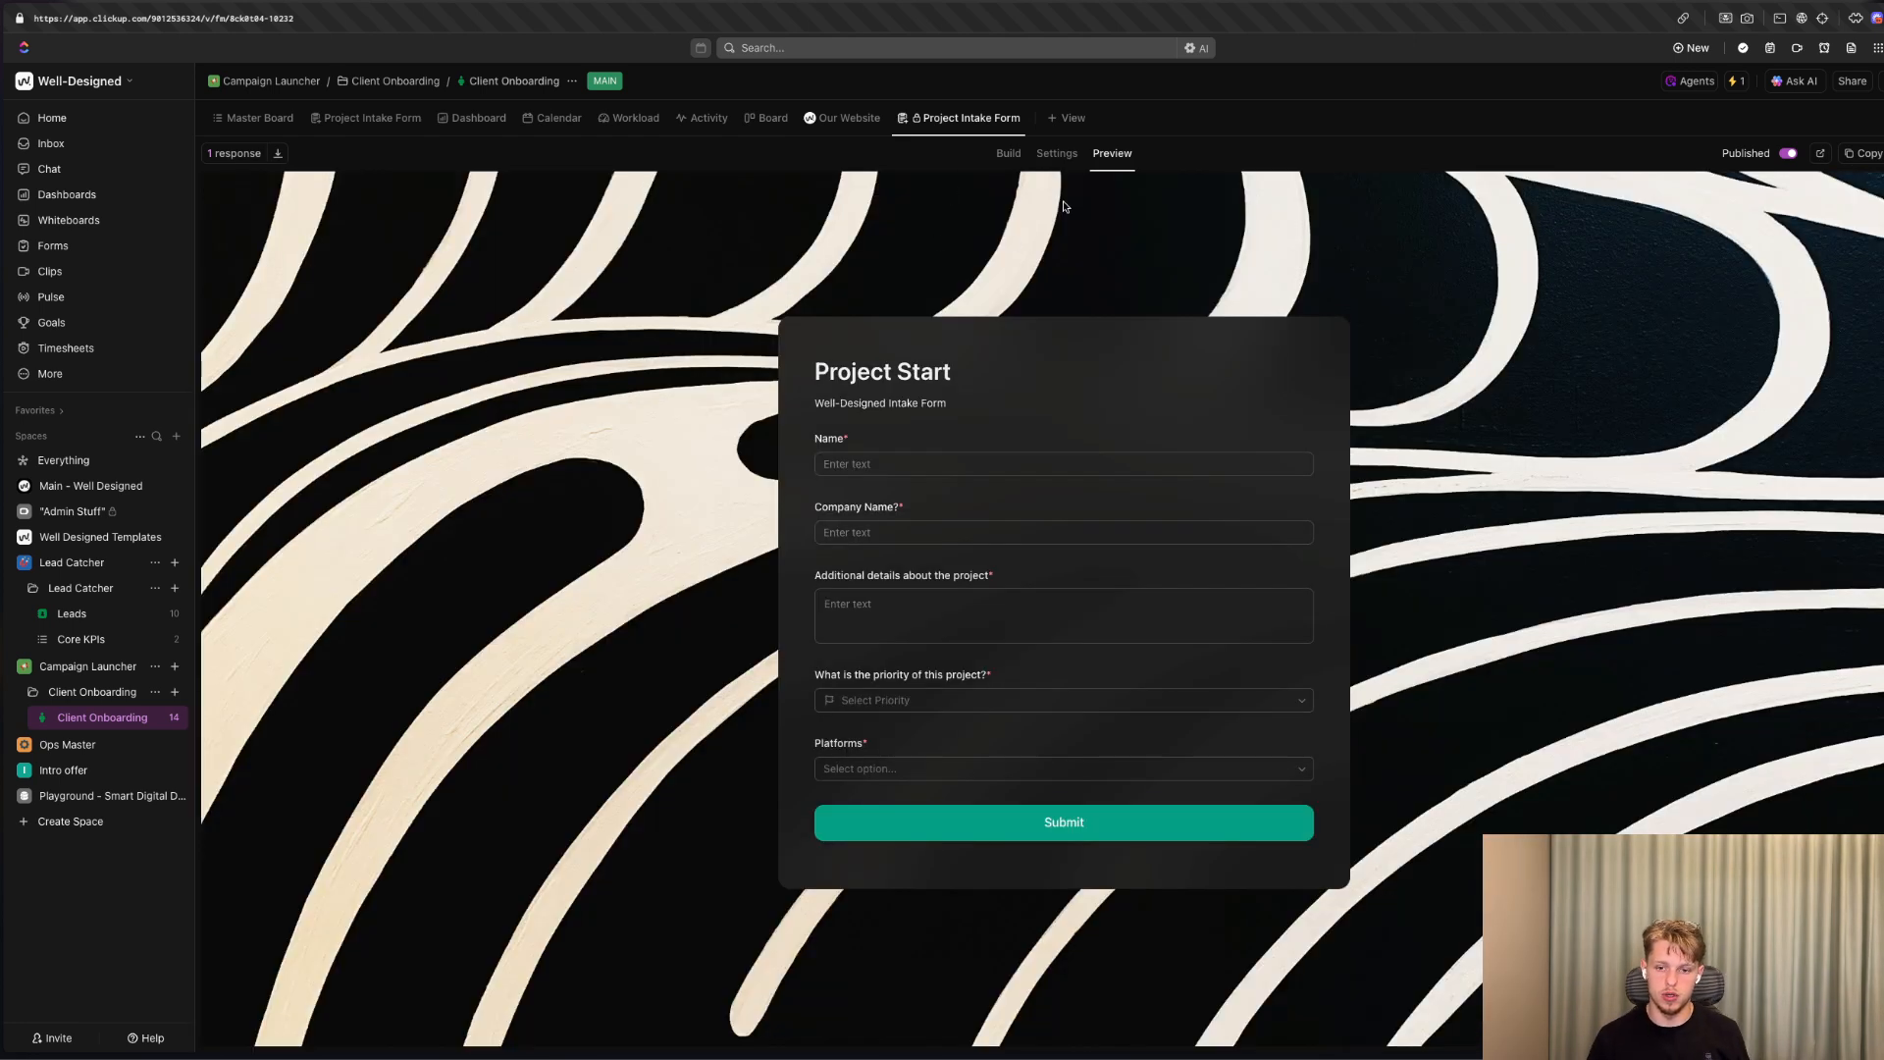
pyautogui.rightClick(960, 118)
pyautogui.click(1006, 340)
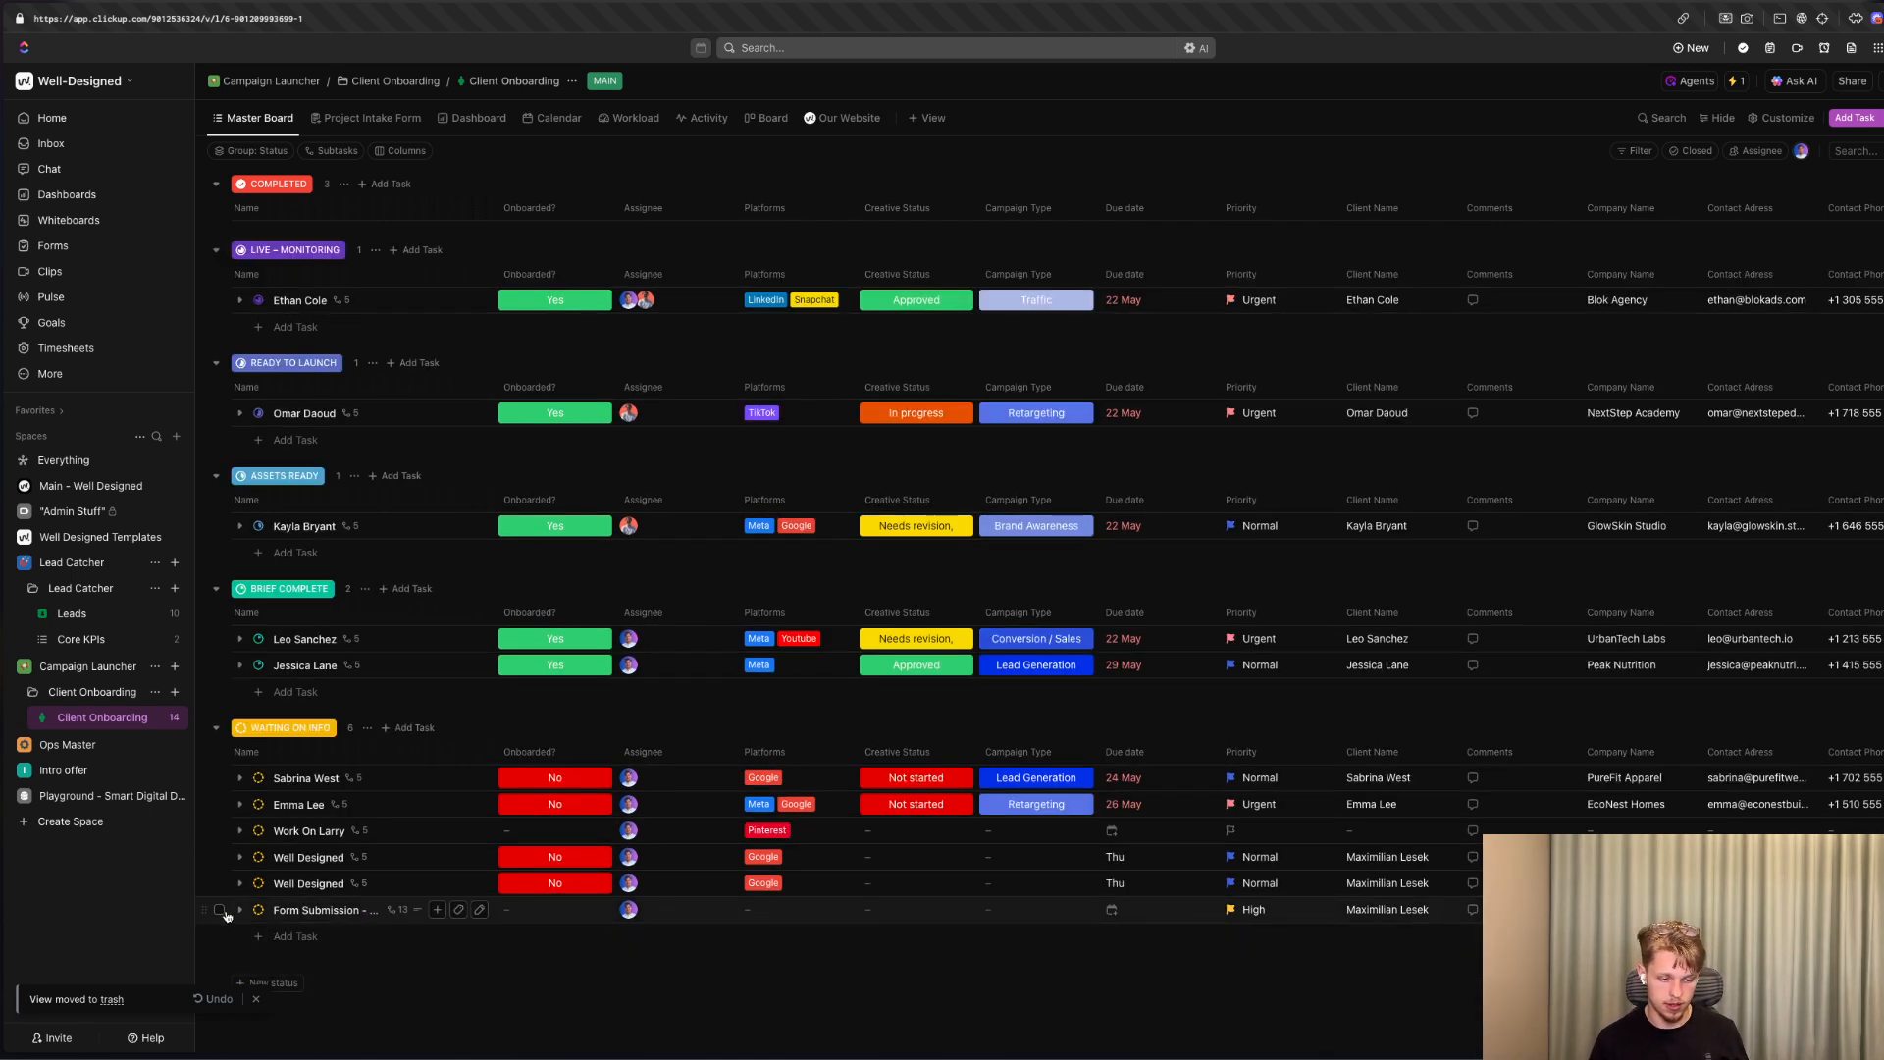
# Delete the Form Submission task and the two Well Designed tasks from the Waiting on Info group.
pyautogui.click(218, 909)
pyautogui.click(219, 883)
pyautogui.click(219, 857)
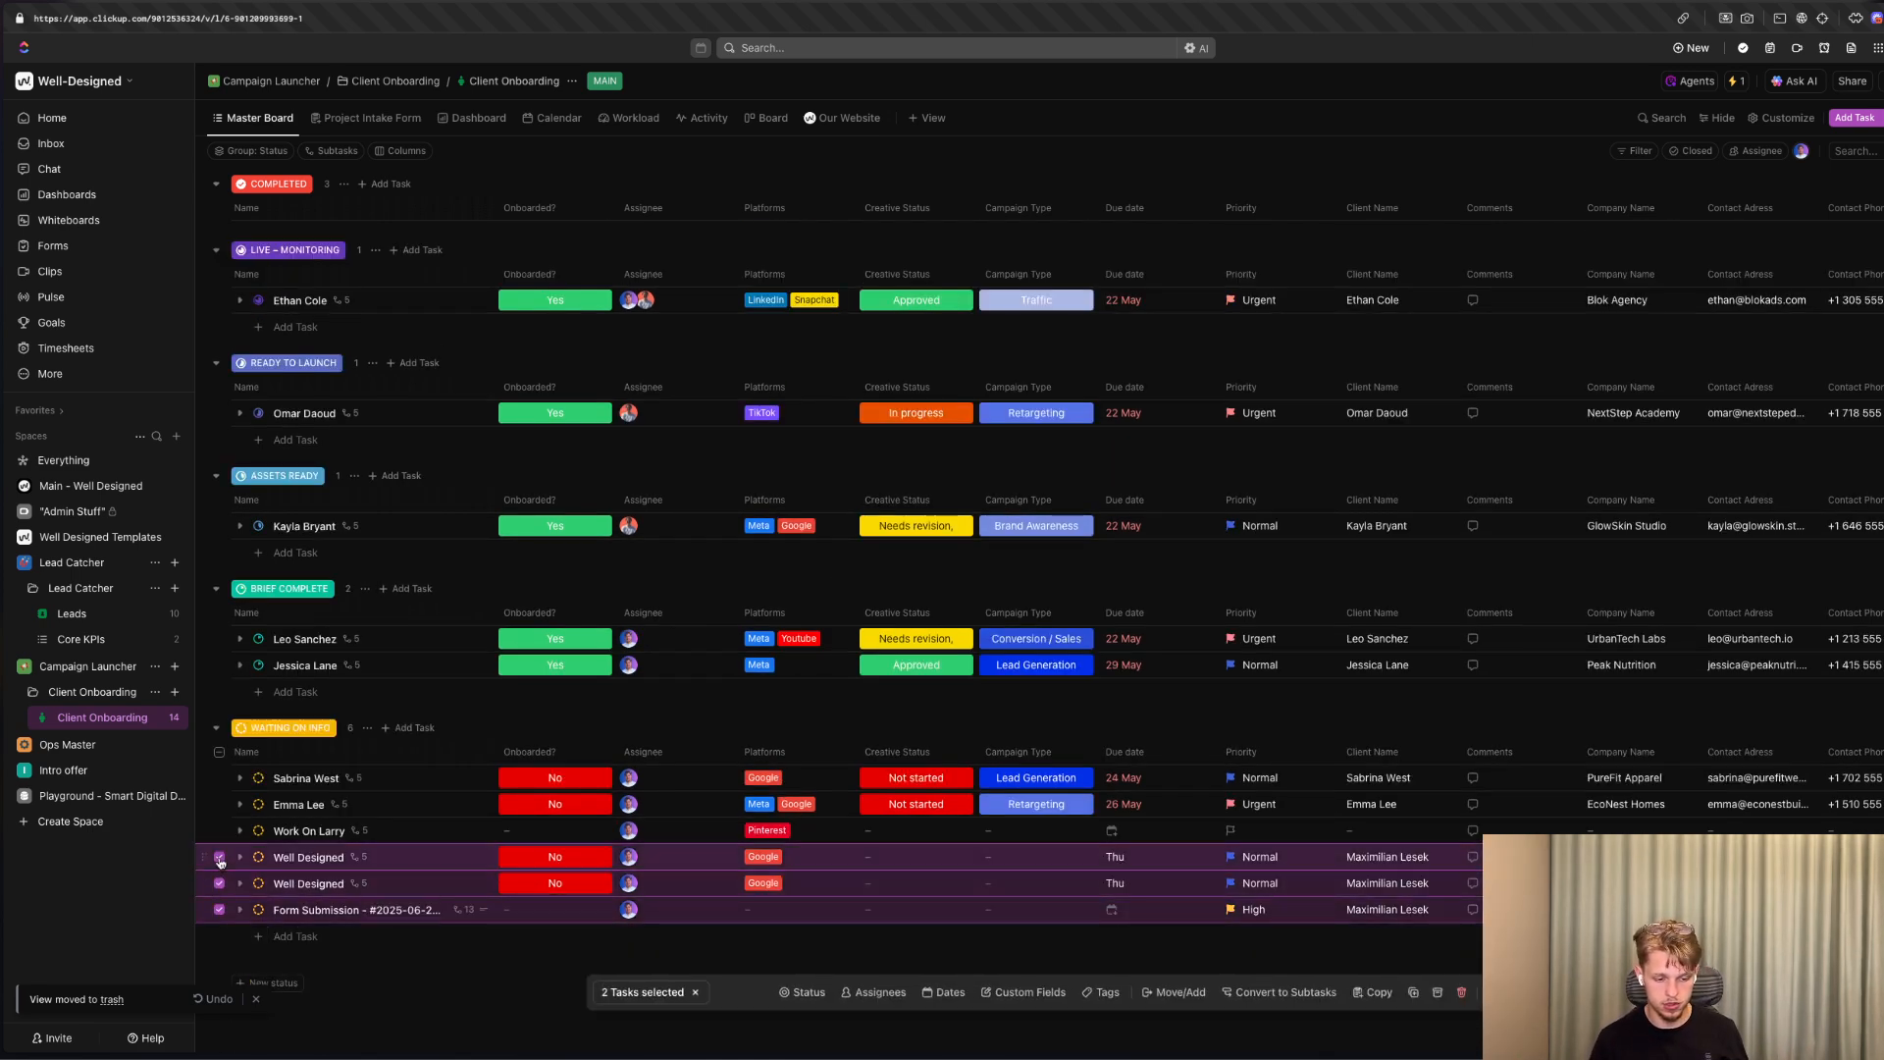
pyautogui.click(1462, 991)
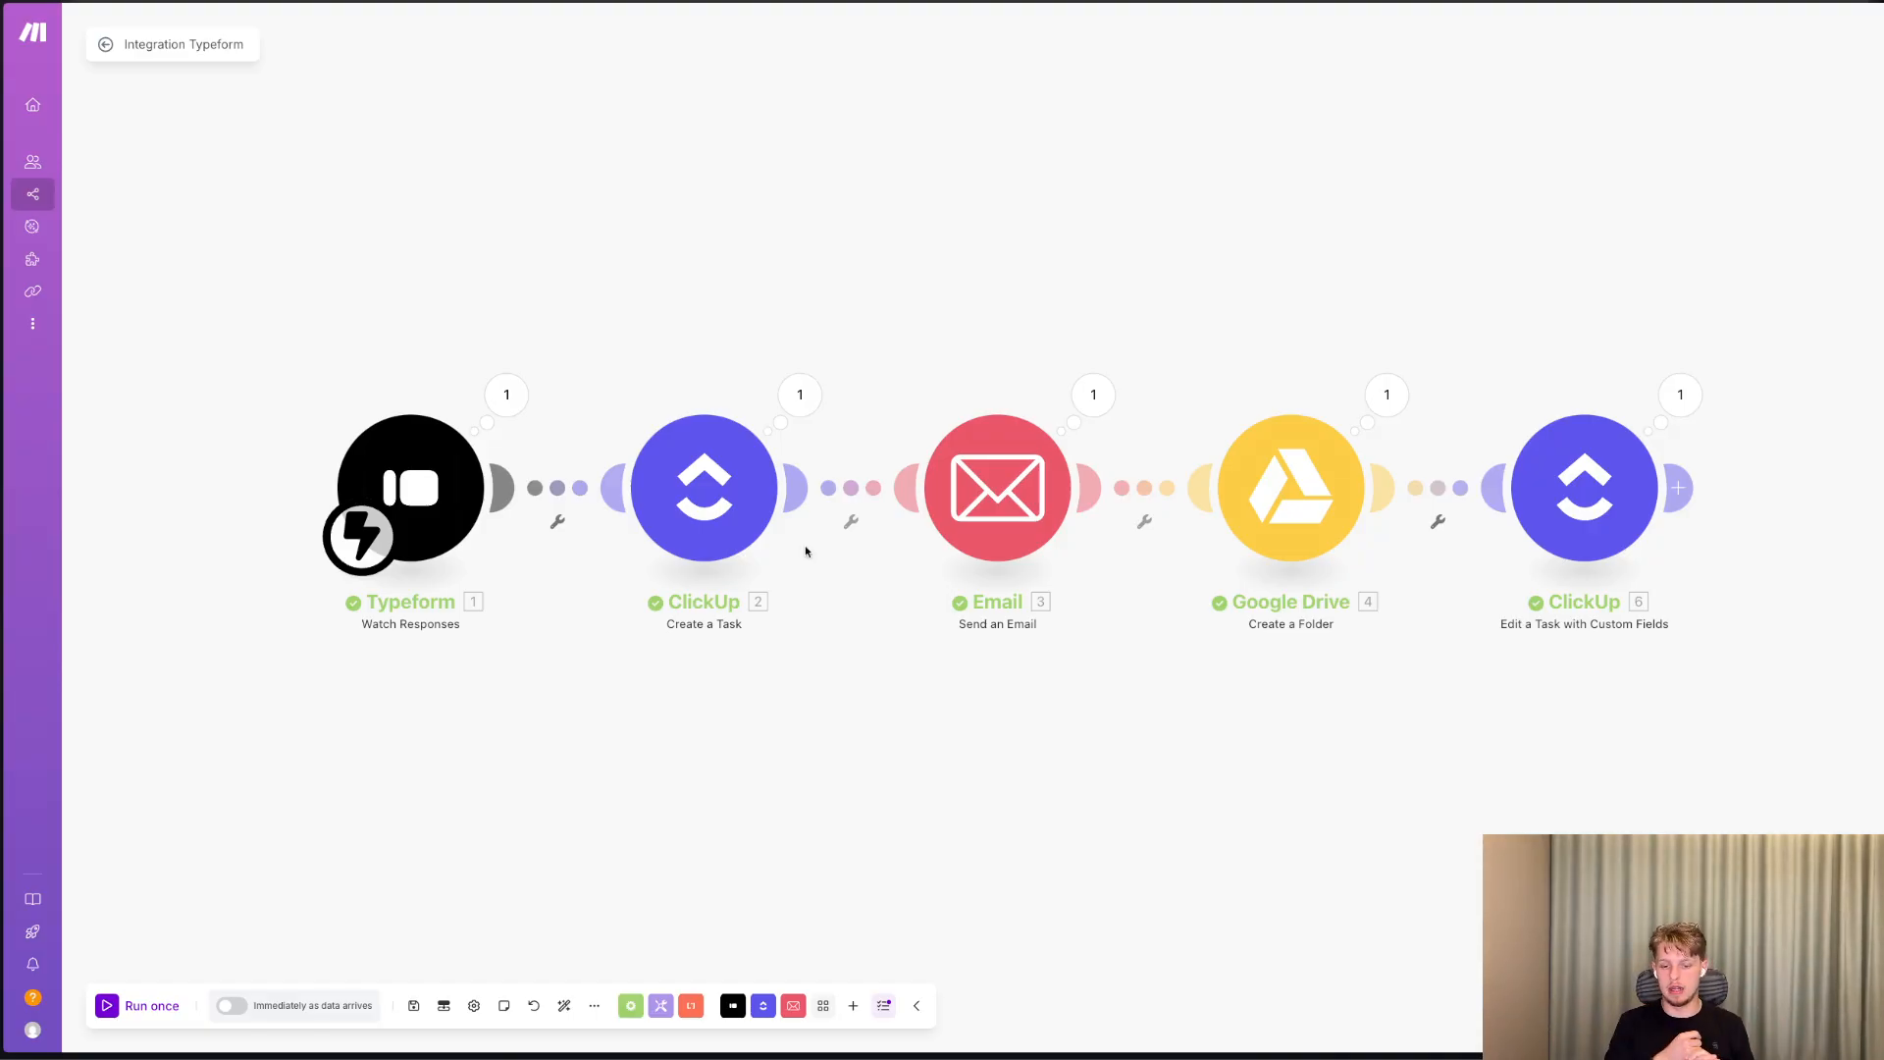
# In the Make scenario Integration Typeform, add an OpenAI Create a Completion (Prompt) module after the last ClickUp module.
pyautogui.click(1679, 488)
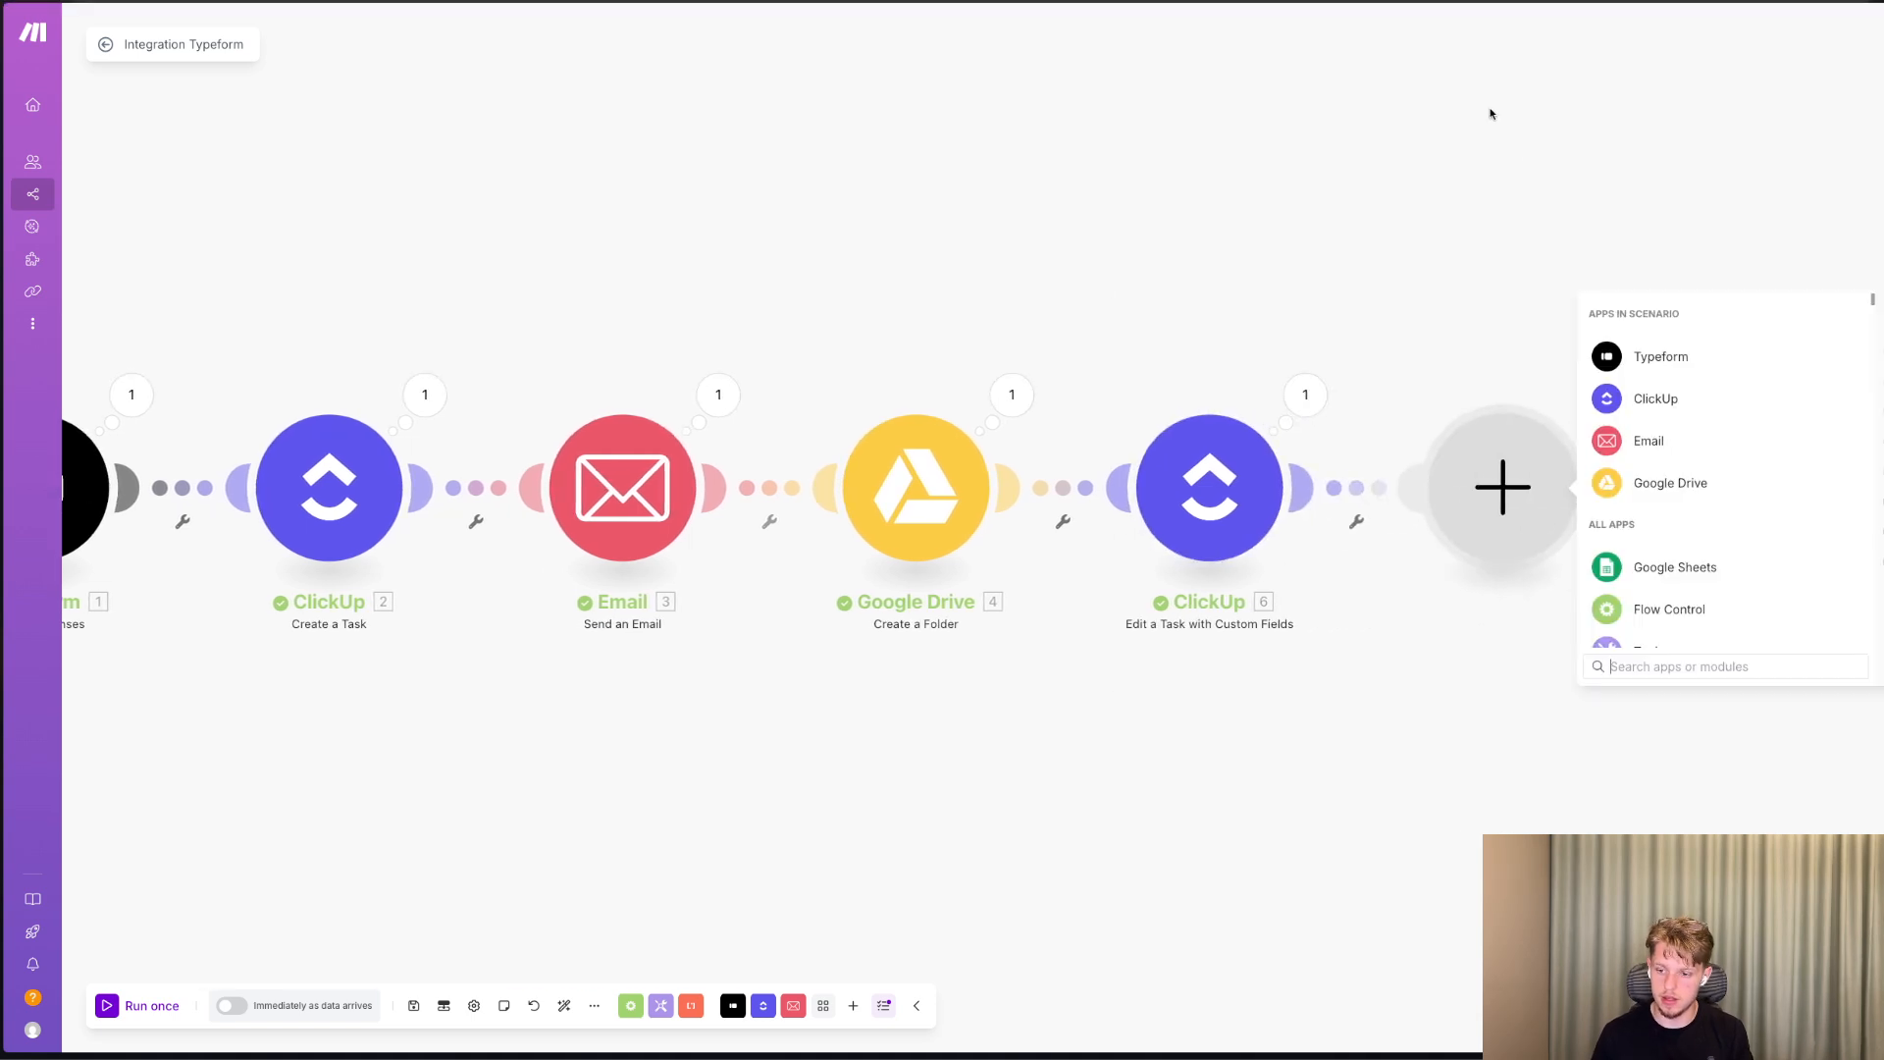
pyautogui.write('chat')
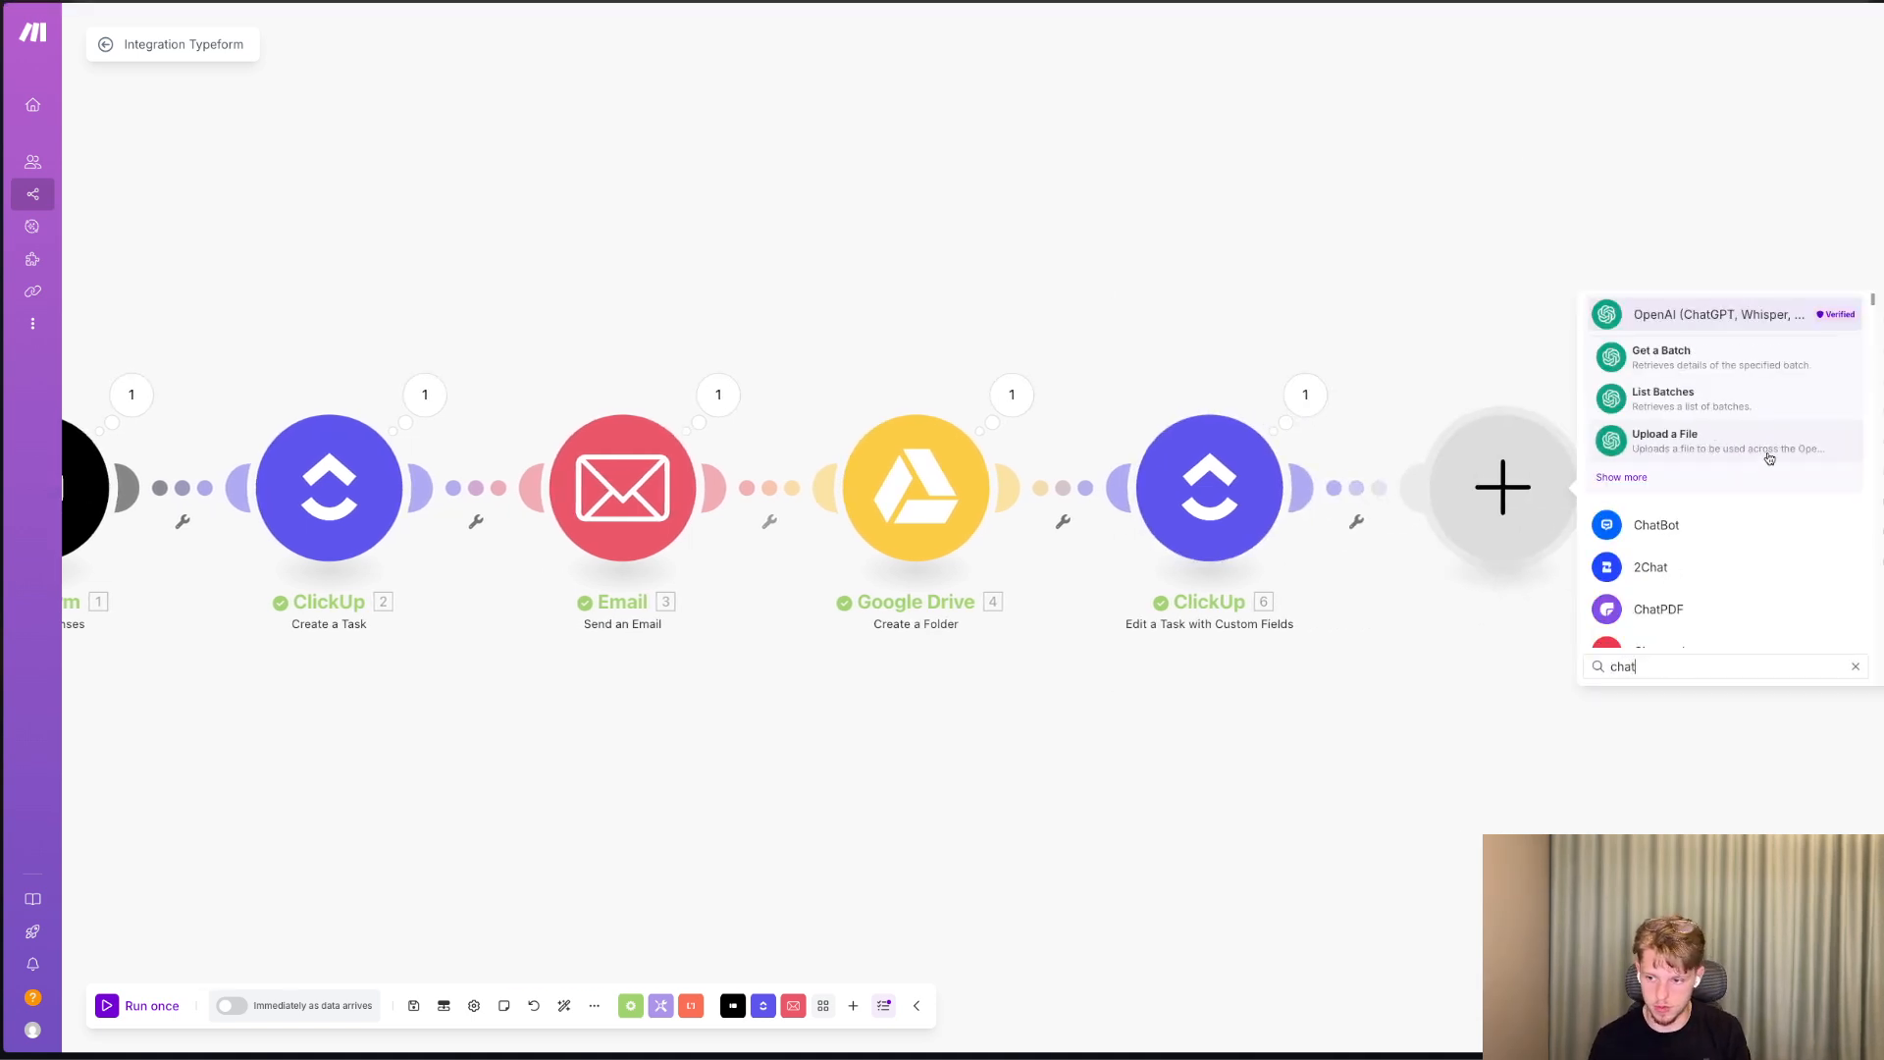
pyautogui.click(1752, 516)
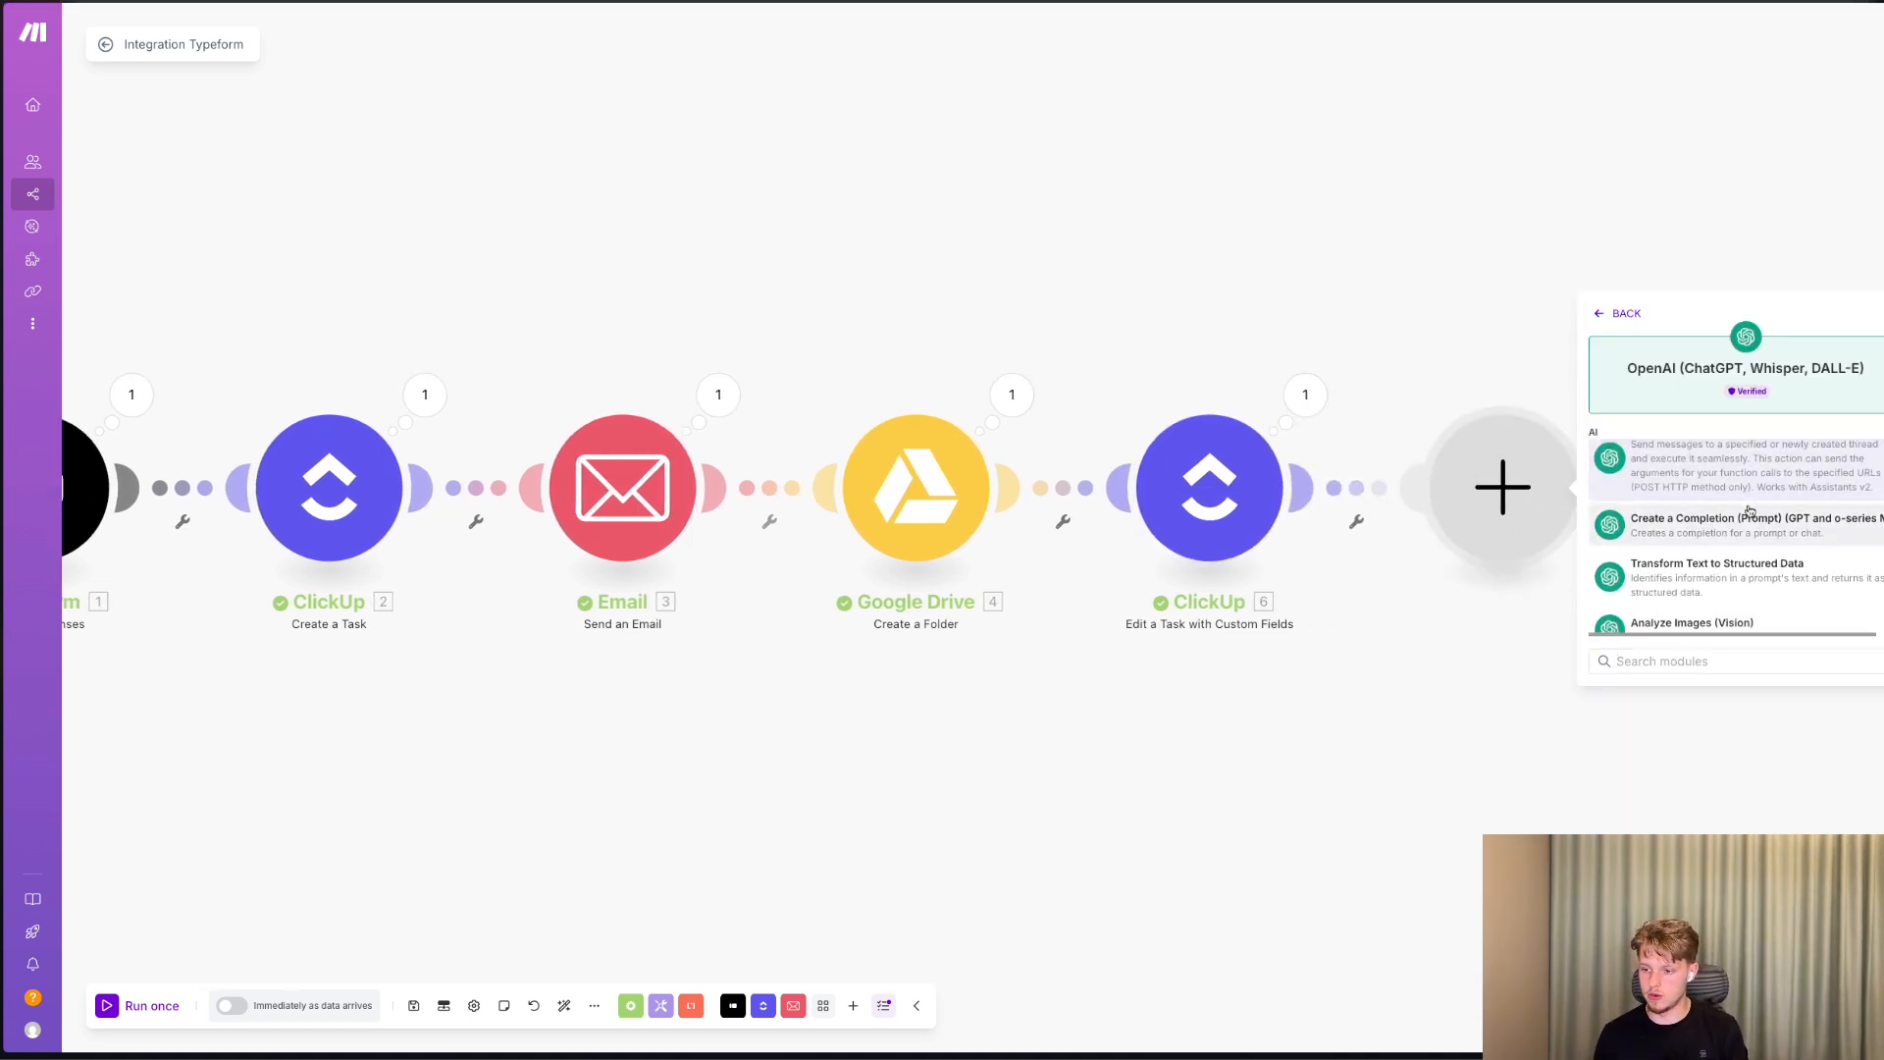
pyautogui.scroll(1, 1729, 511)
pyautogui.scroll(-3, 1722, 512)
pyautogui.scroll(3, 1721, 512)
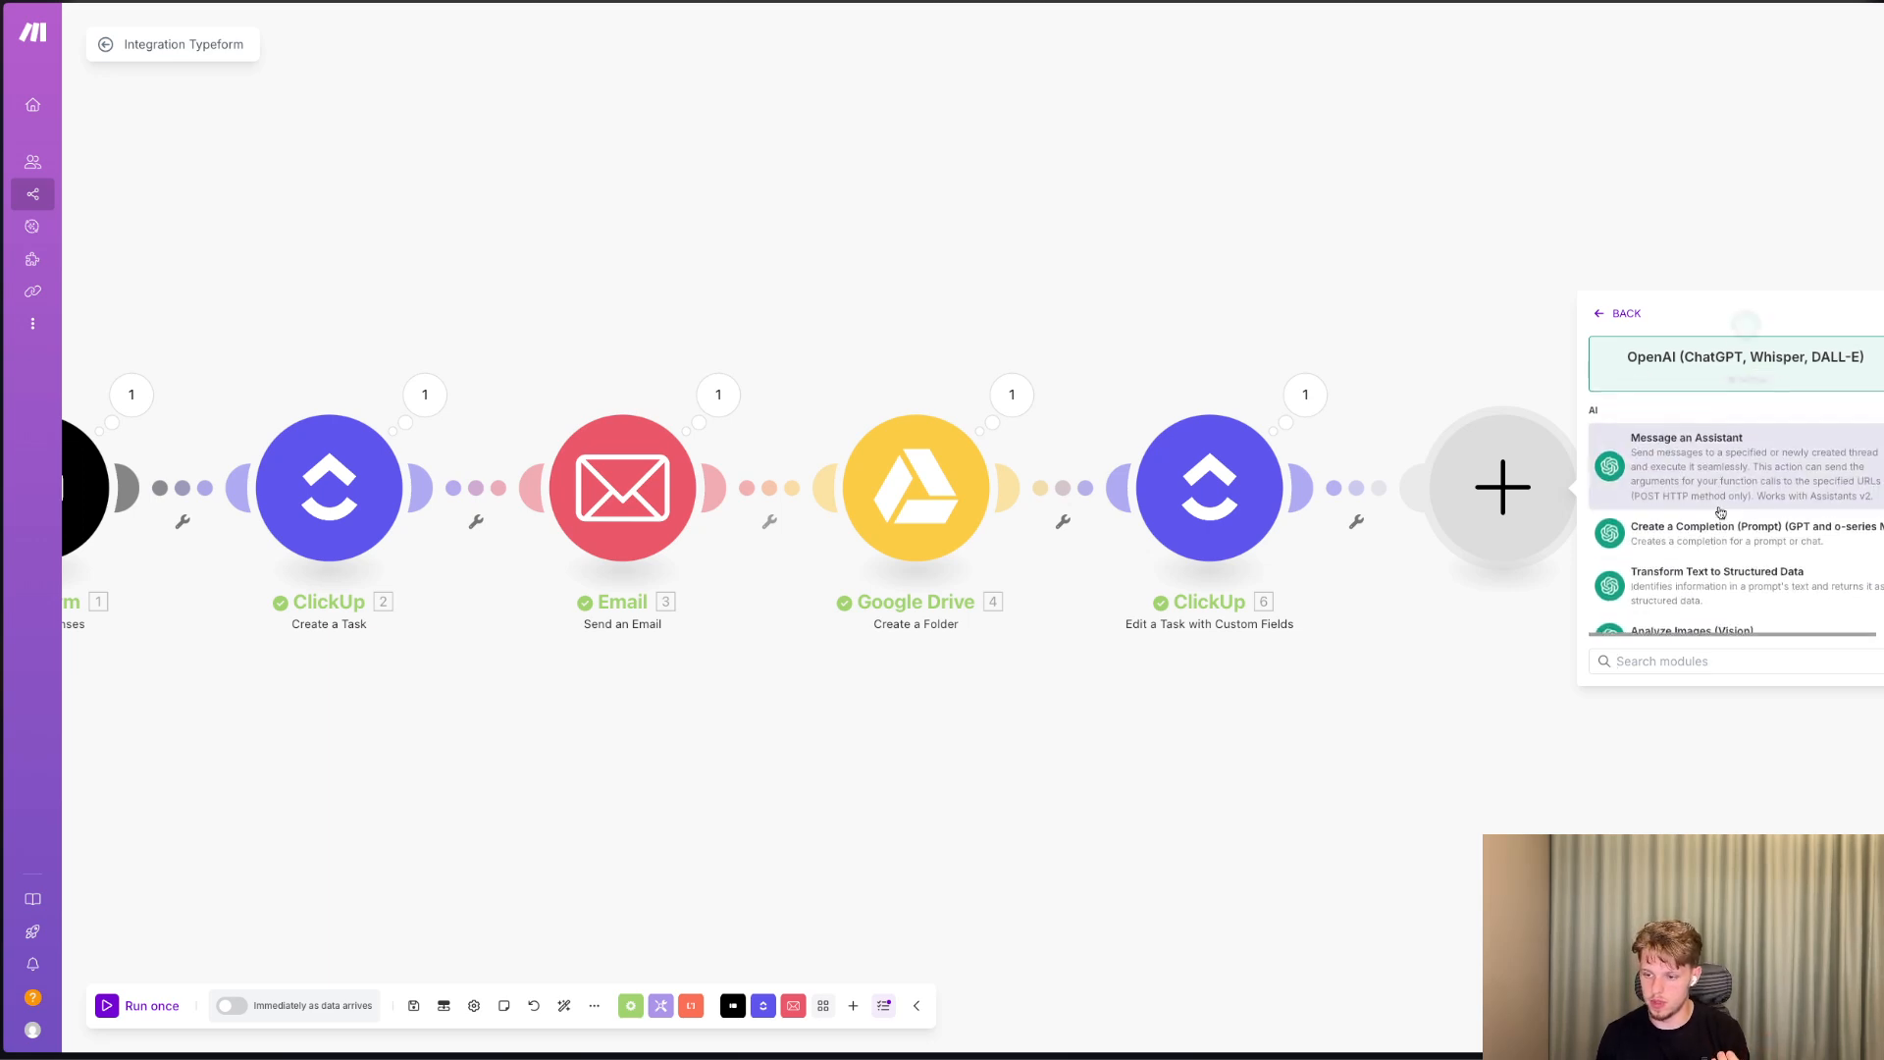
pyautogui.click(1680, 555)
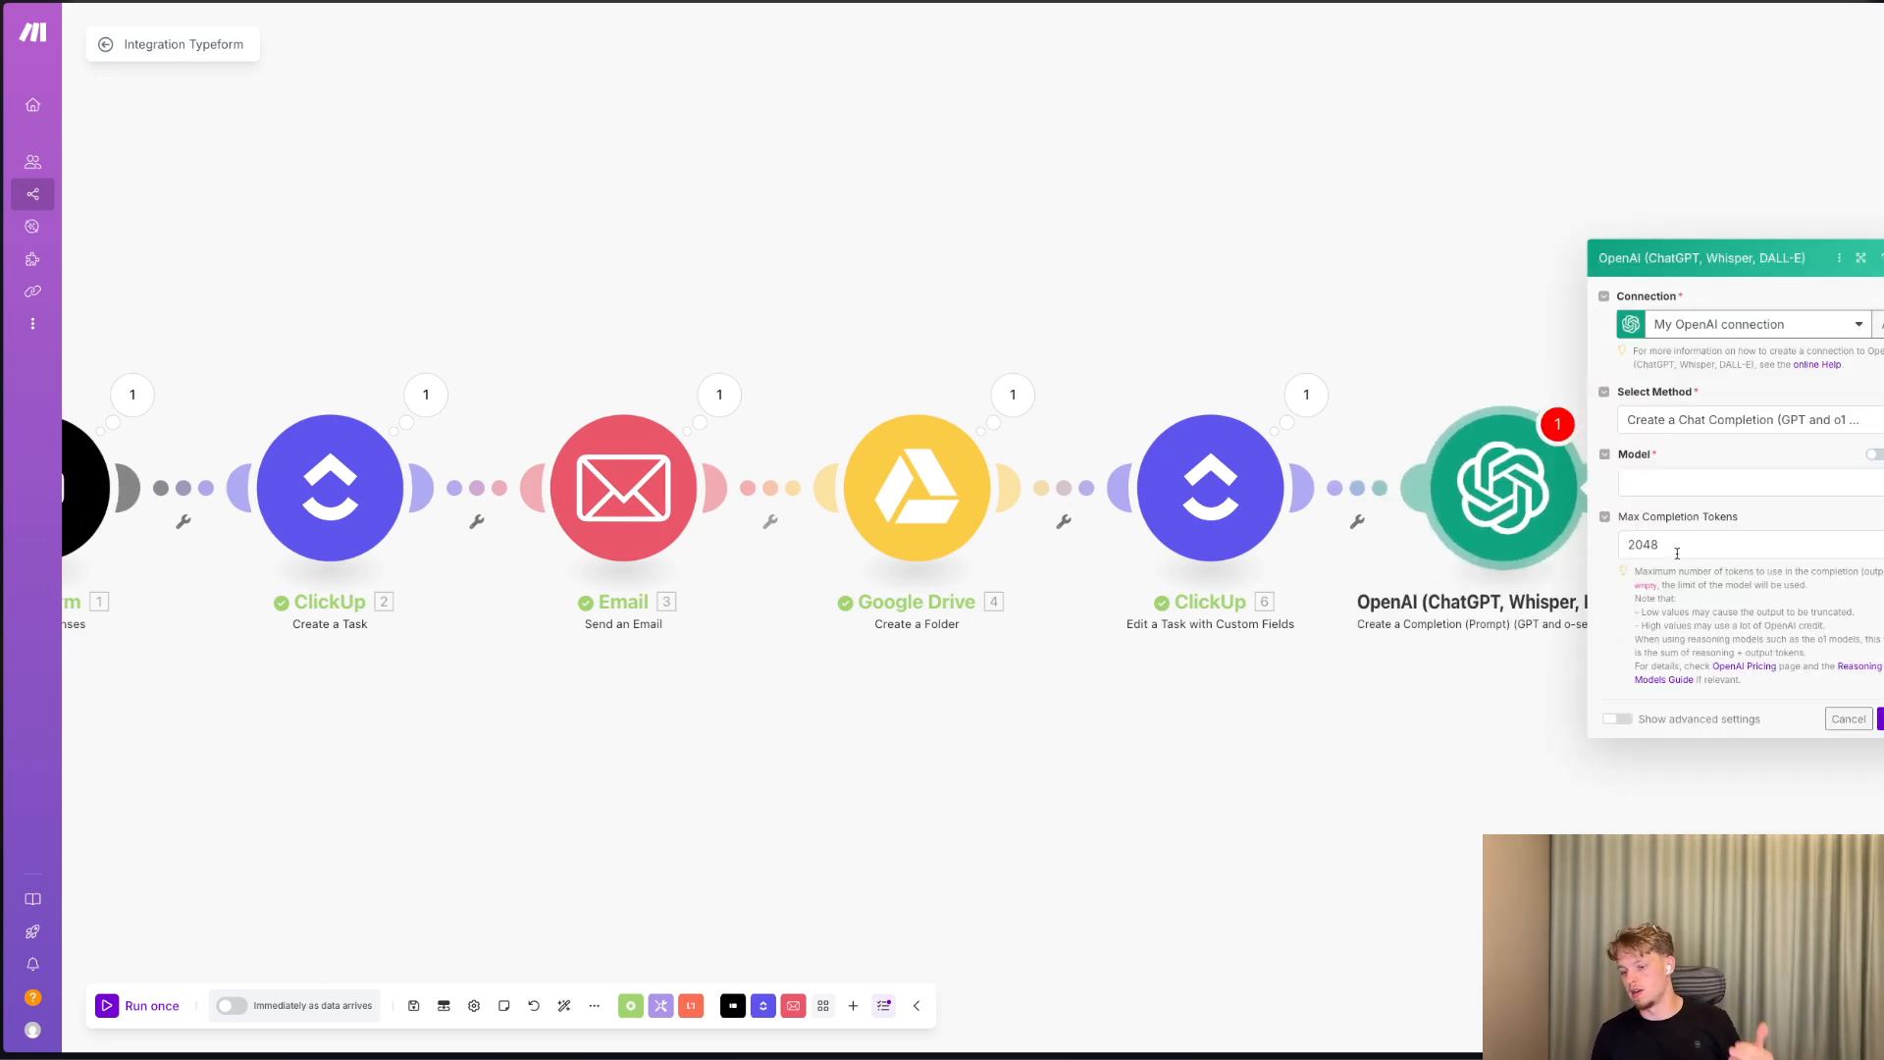
# Set the OpenAI module's model to o4-mini and give message 1 the Developer / System role.
pyautogui.click(1690, 491)
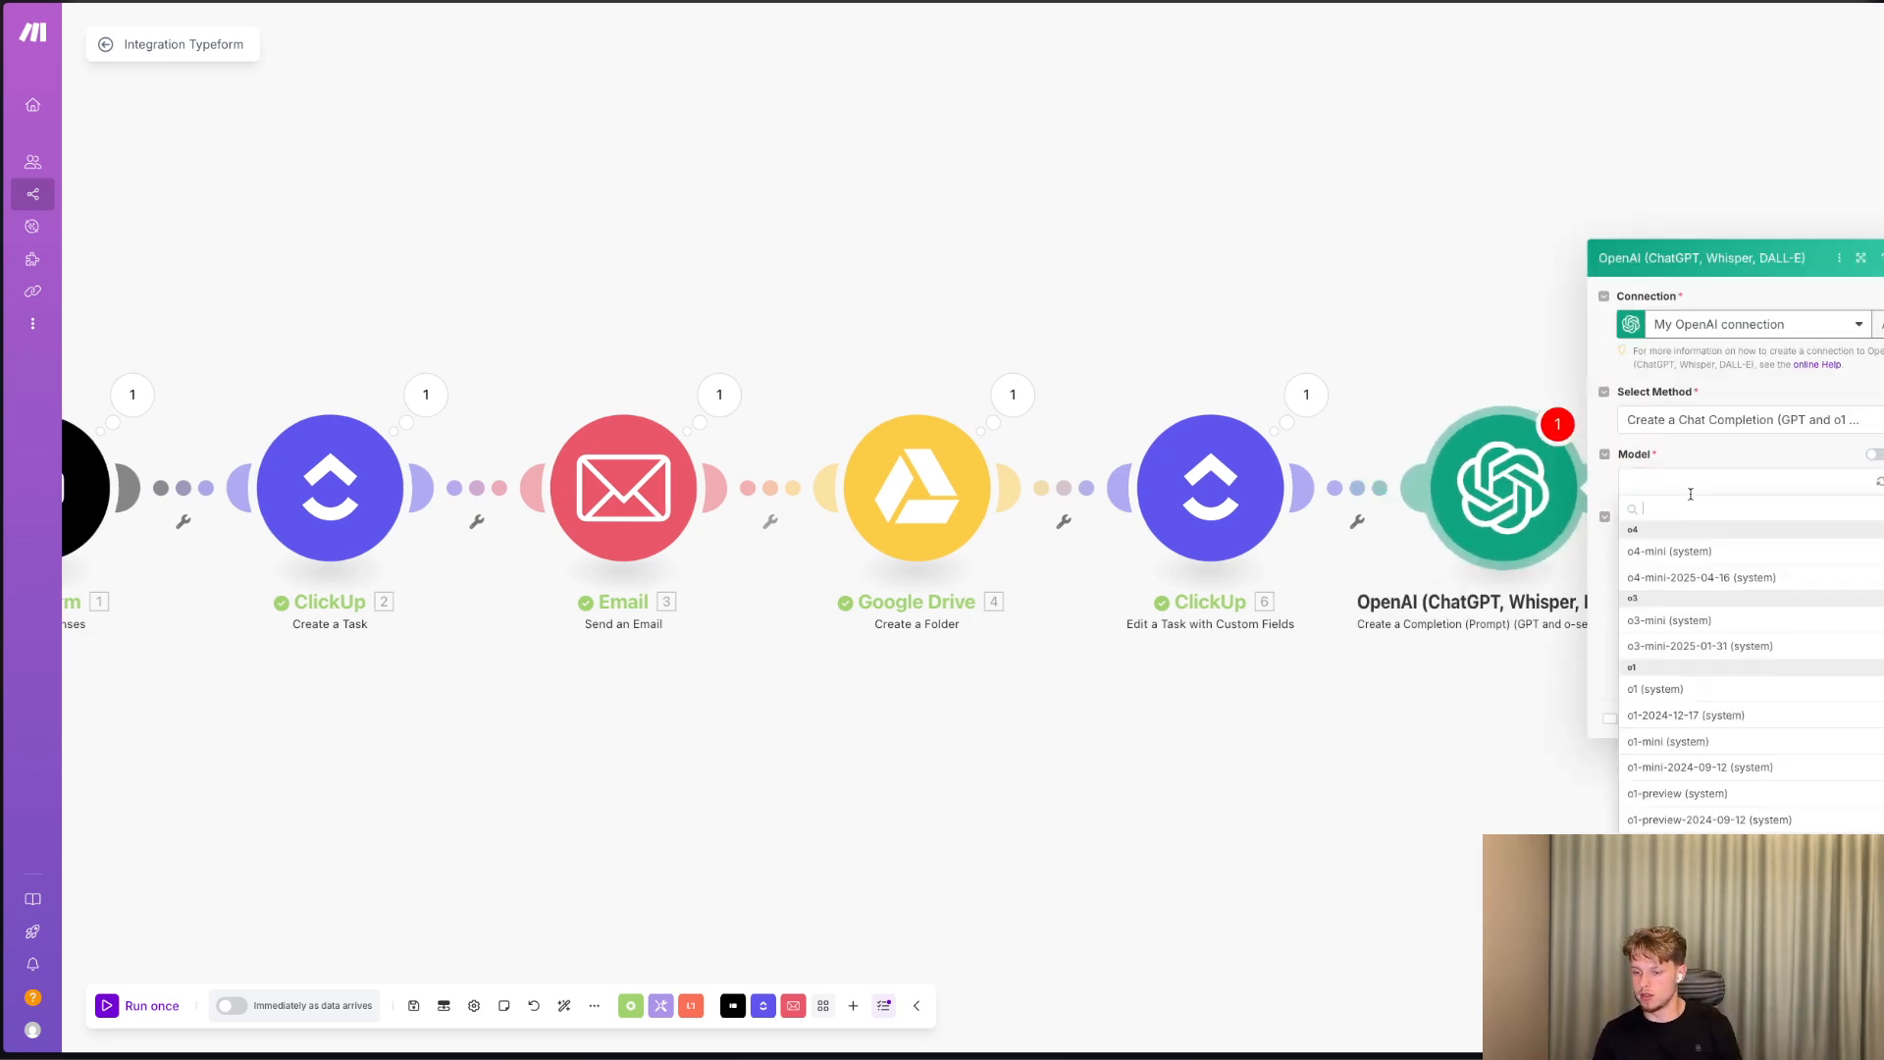
pyautogui.click(1689, 559)
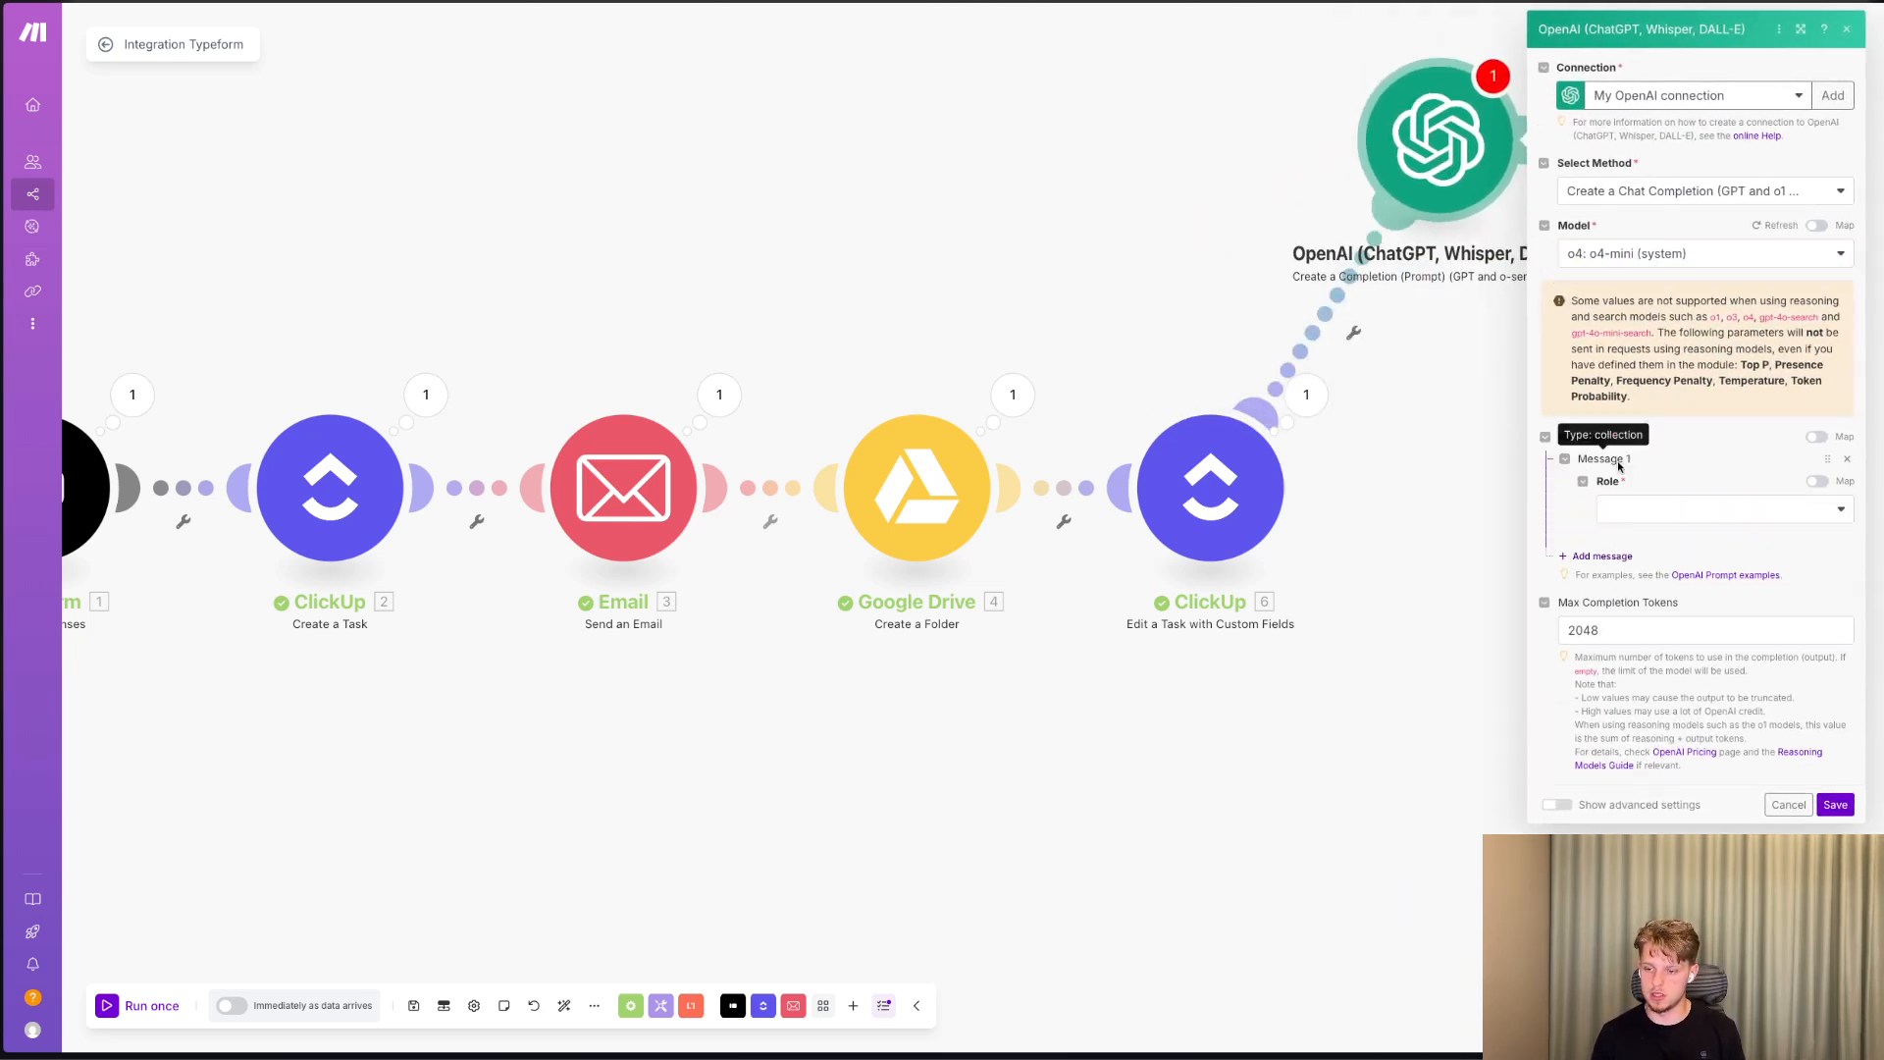
pyautogui.click(1655, 509)
pyautogui.click(1674, 540)
pyautogui.click(1653, 512)
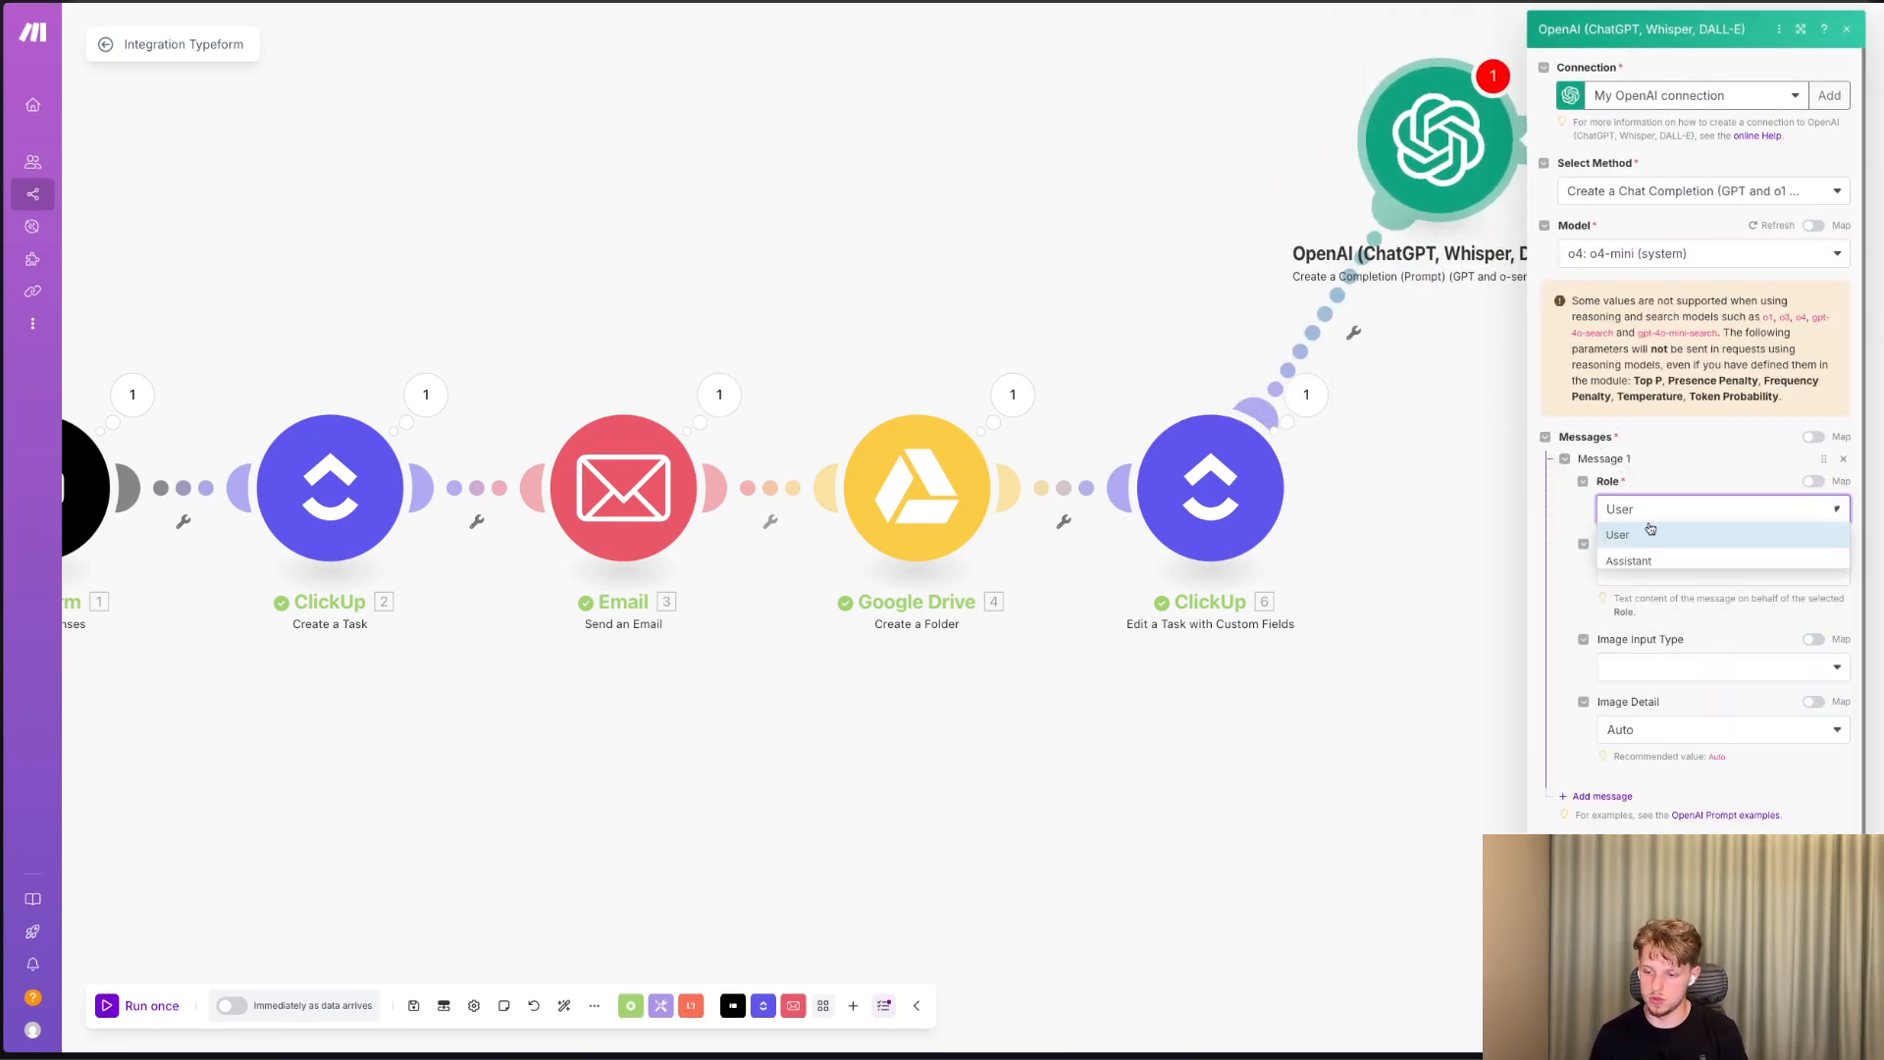
pyautogui.click(1672, 596)
# Set the message text to "Write a nice welcome emial for" followed by the mapped Typeform name answer (5a8c277b-516d-4f83-837e-70ee29899810).
pyautogui.click(1669, 573)
pyautogui.write('Get')
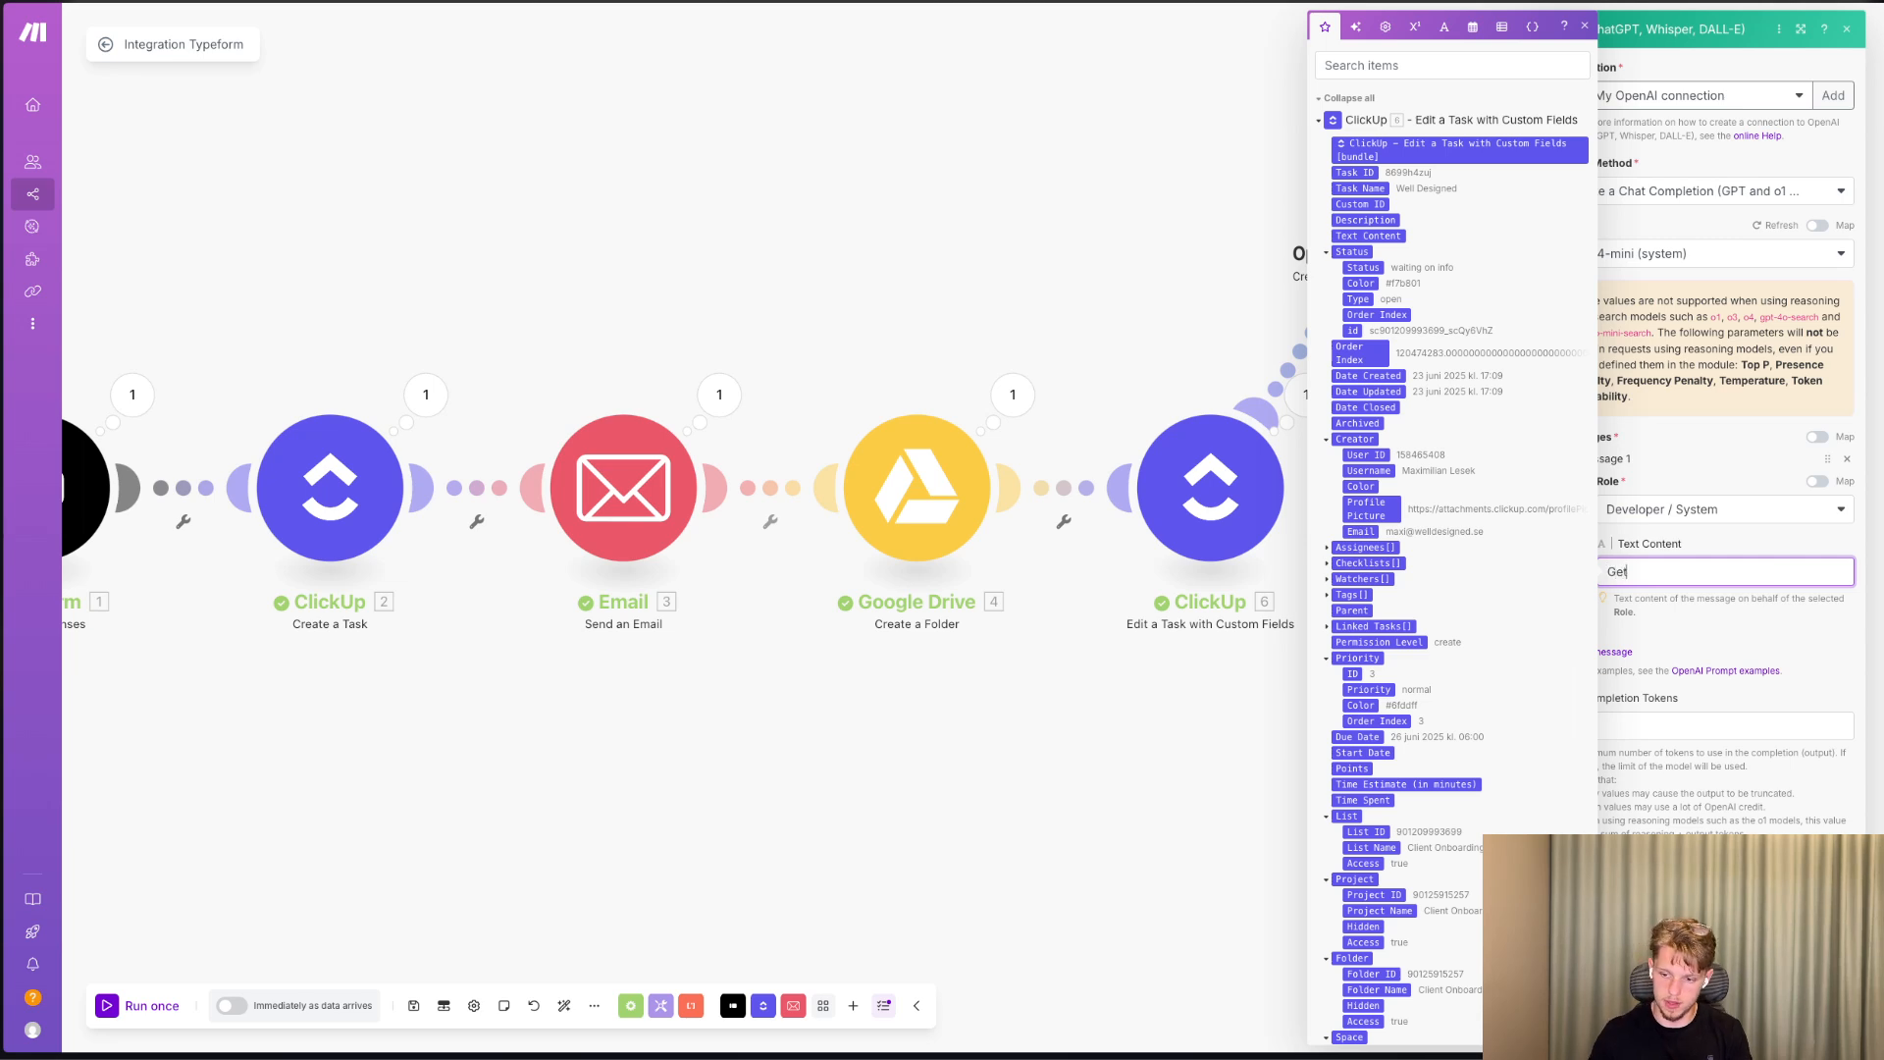
pyautogui.press('BackSpace')
pyautogui.press('BackSpace')
pyautogui.press('BackSpace')
pyautogui.write('Write a nice ')
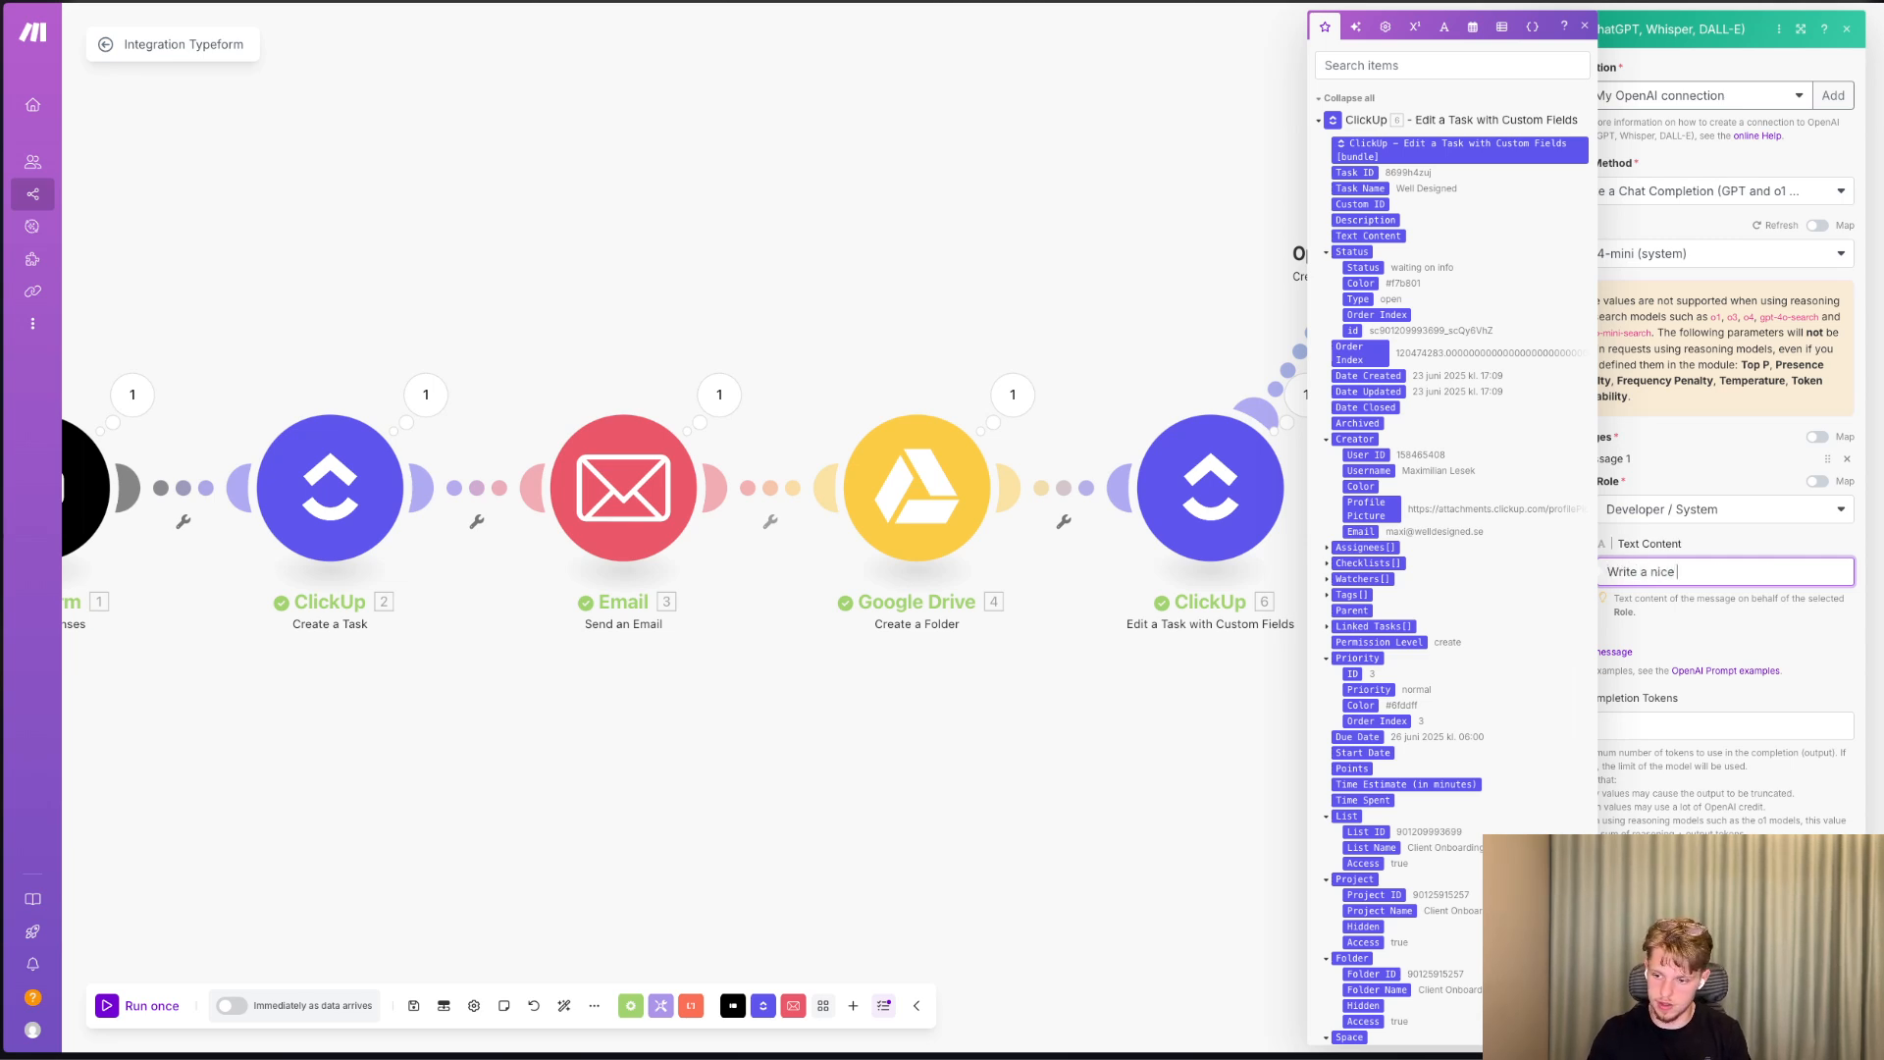
pyautogui.write('welcome emial for')
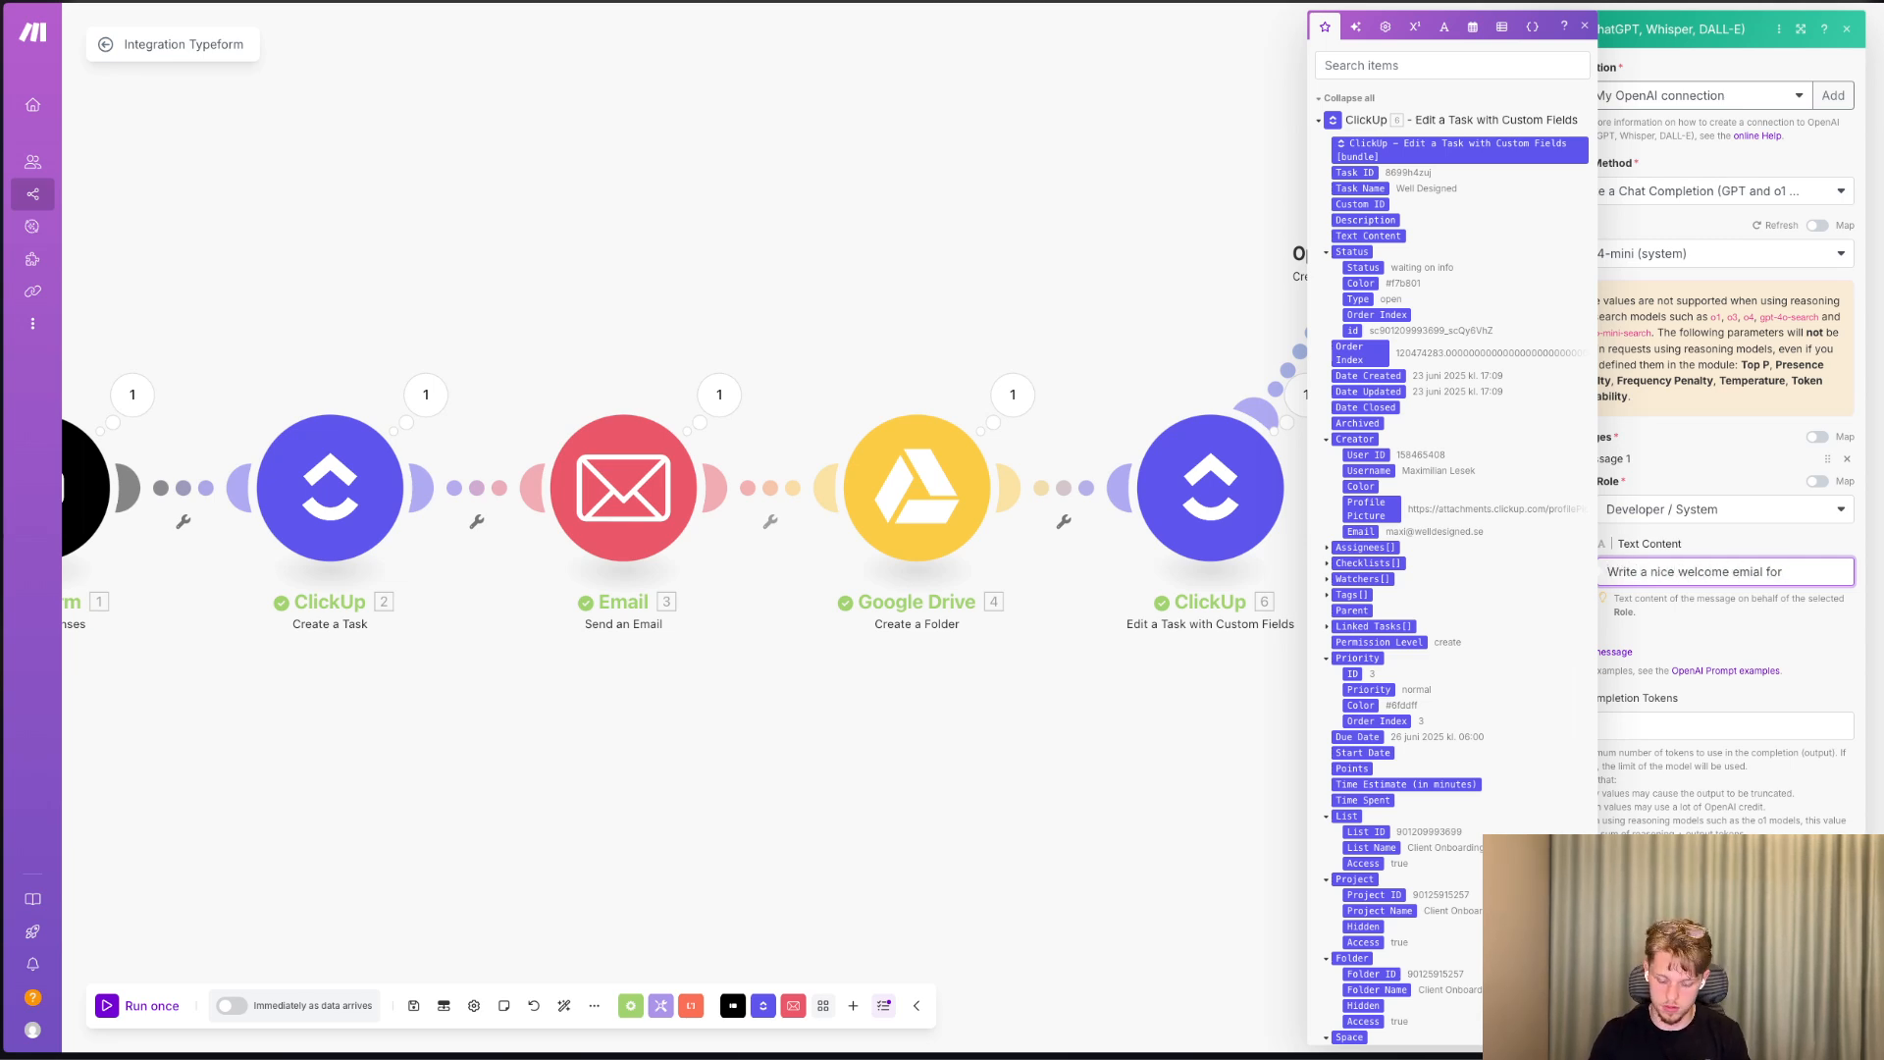
pyautogui.scroll(-15, 1492, 583)
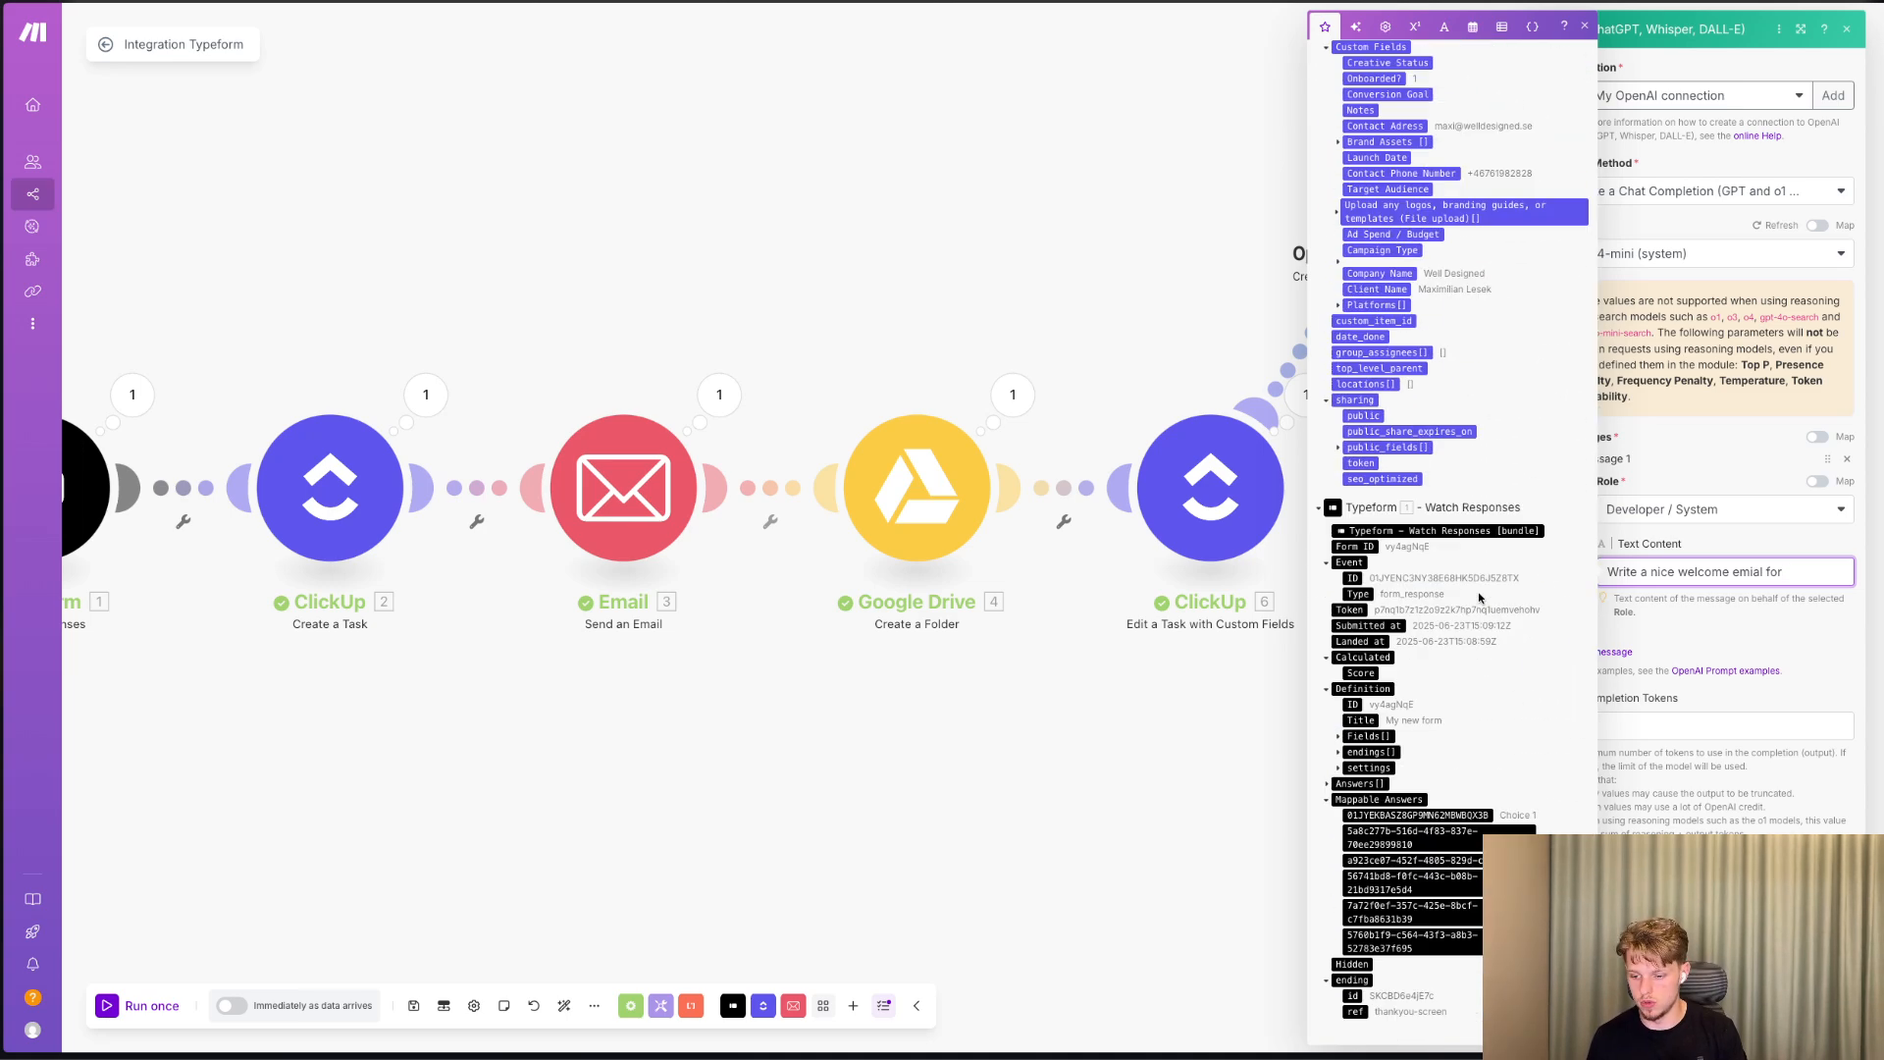
pyautogui.click(1477, 830)
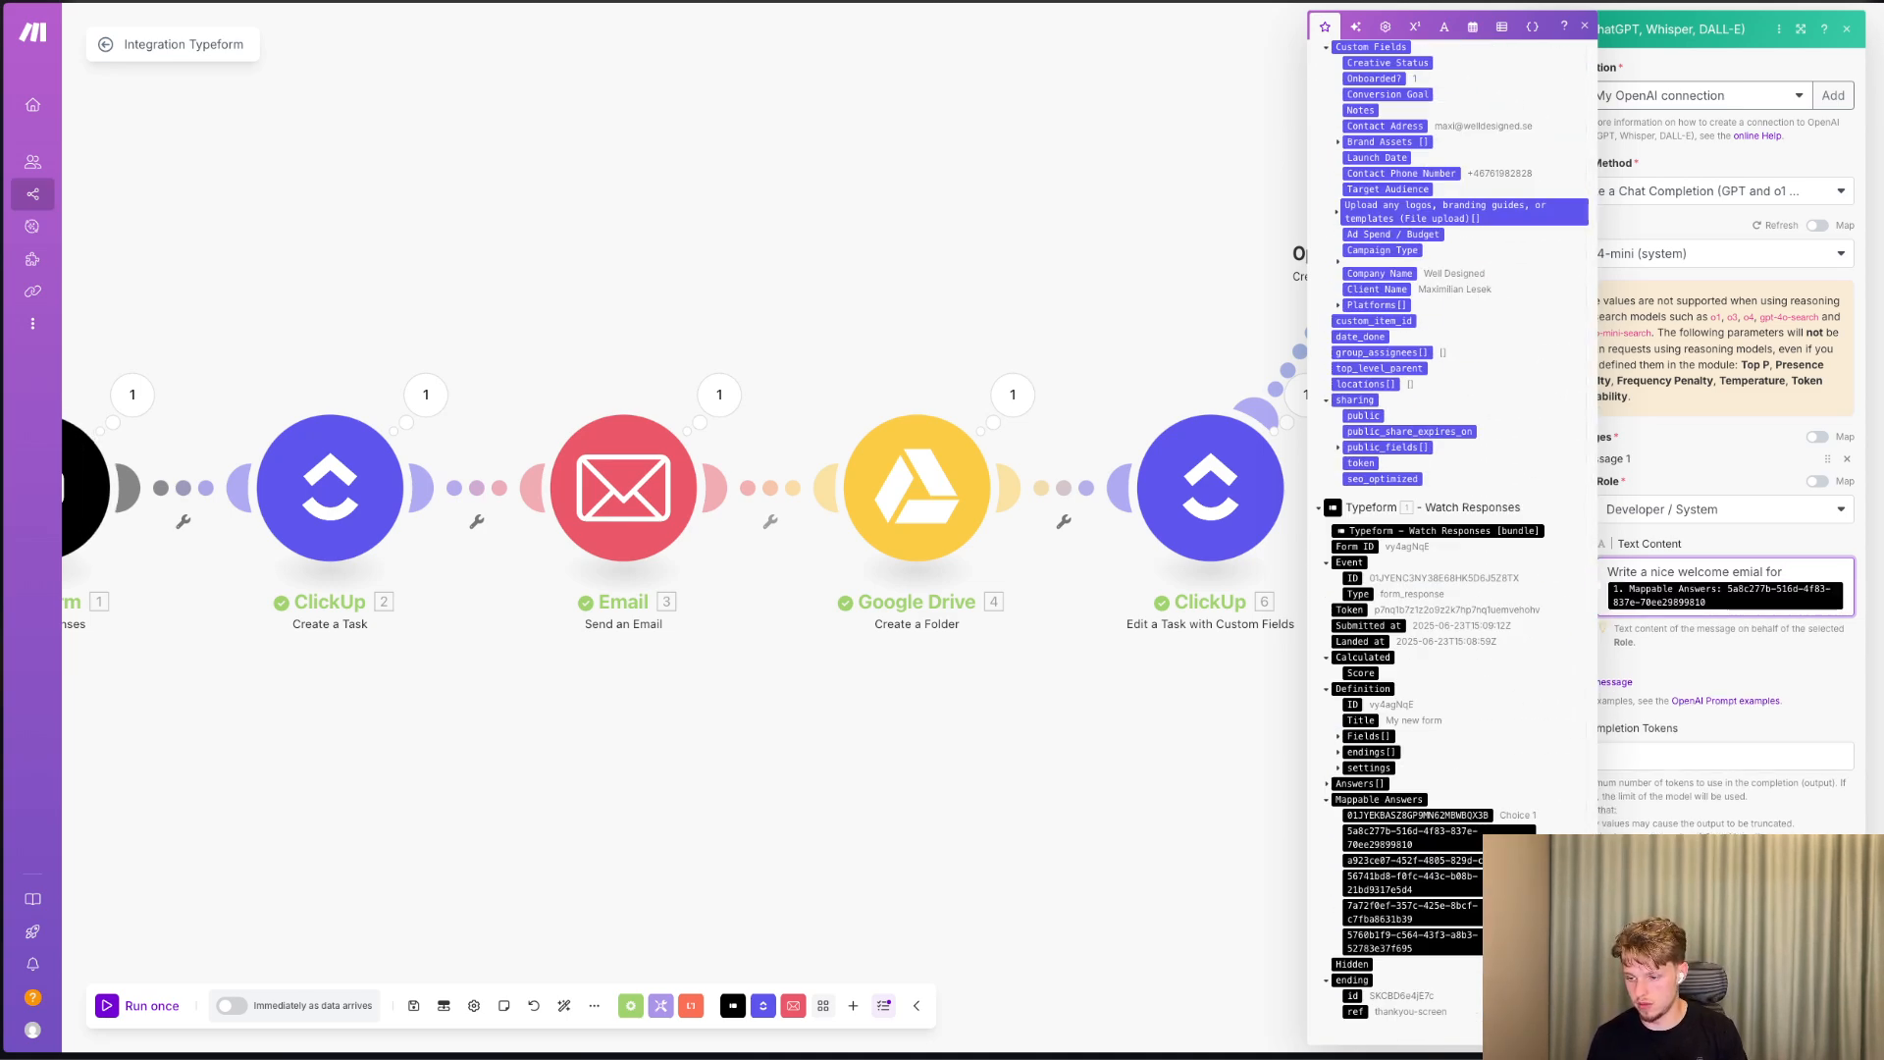
pyautogui.press('Escape')
# Run only the OpenAI module, supplying a test first name for the Typeform answer.
pyautogui.rightClick(1428, 107)
pyautogui.click(1448, 133)
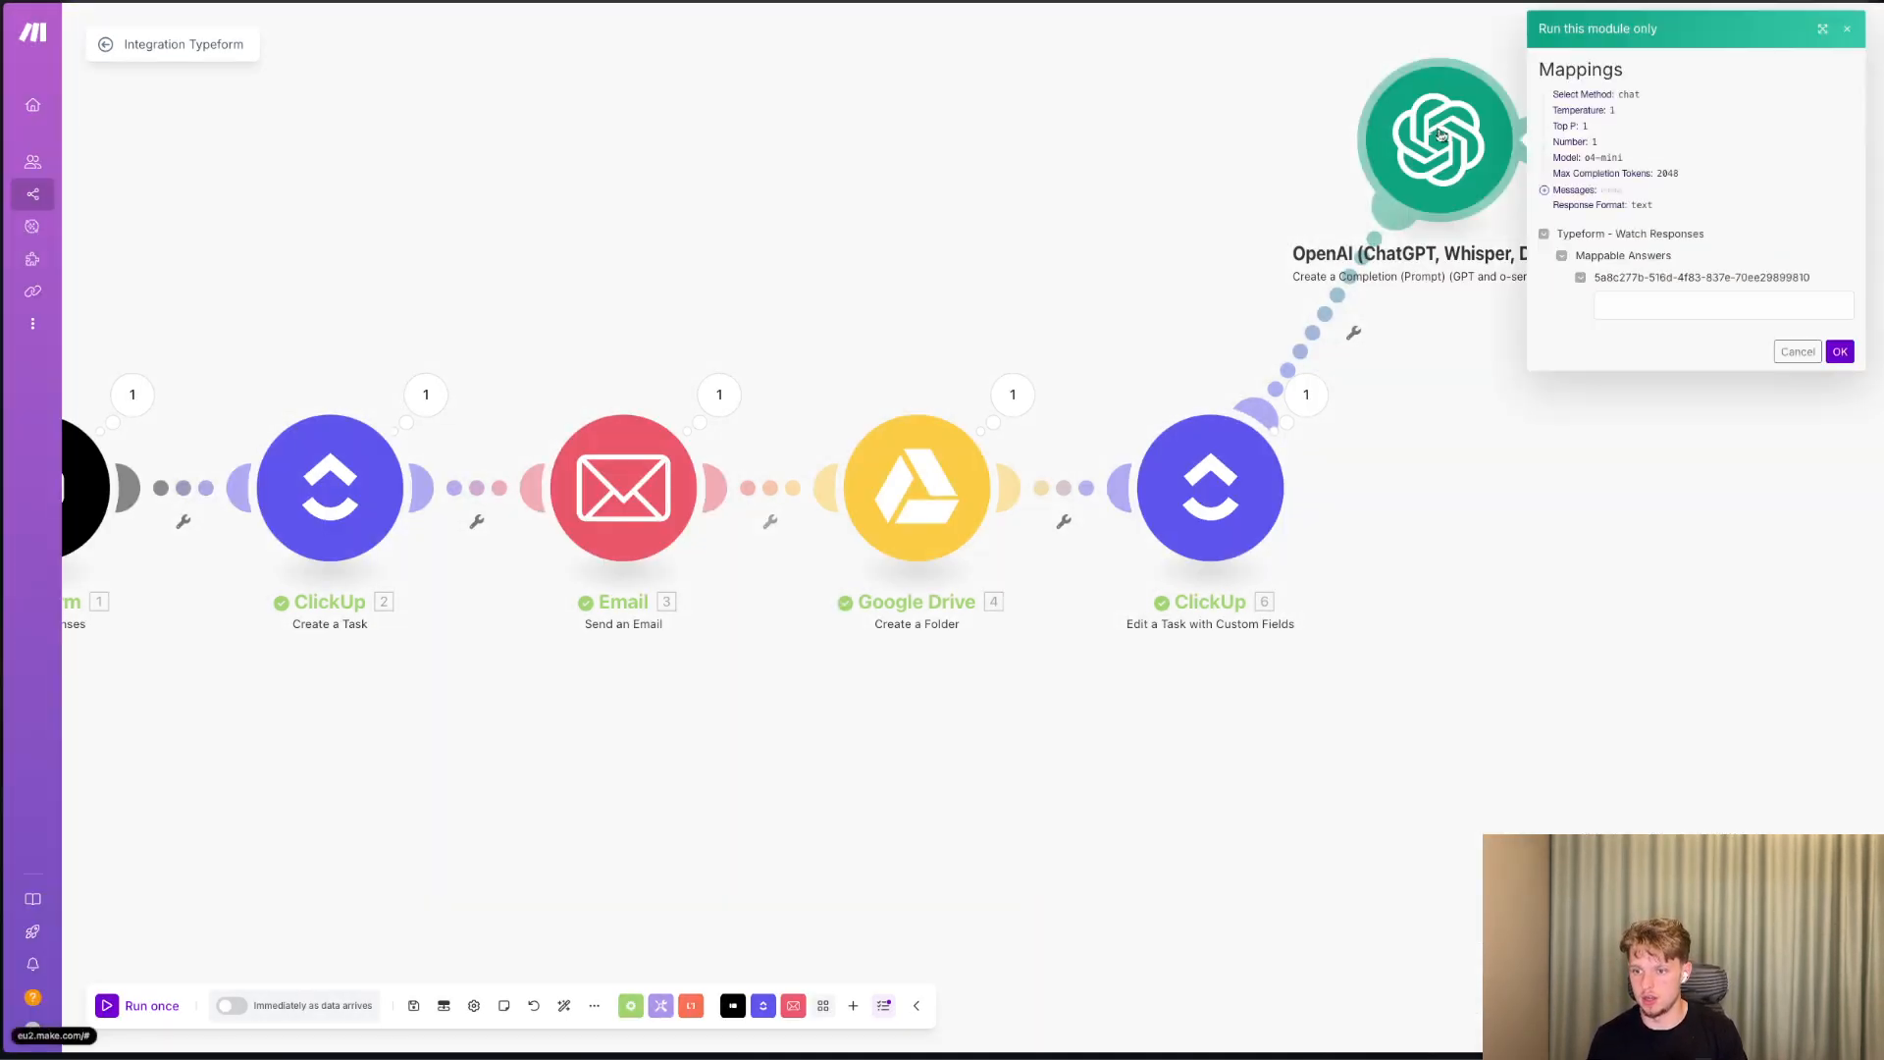
pyautogui.write('Maxi')
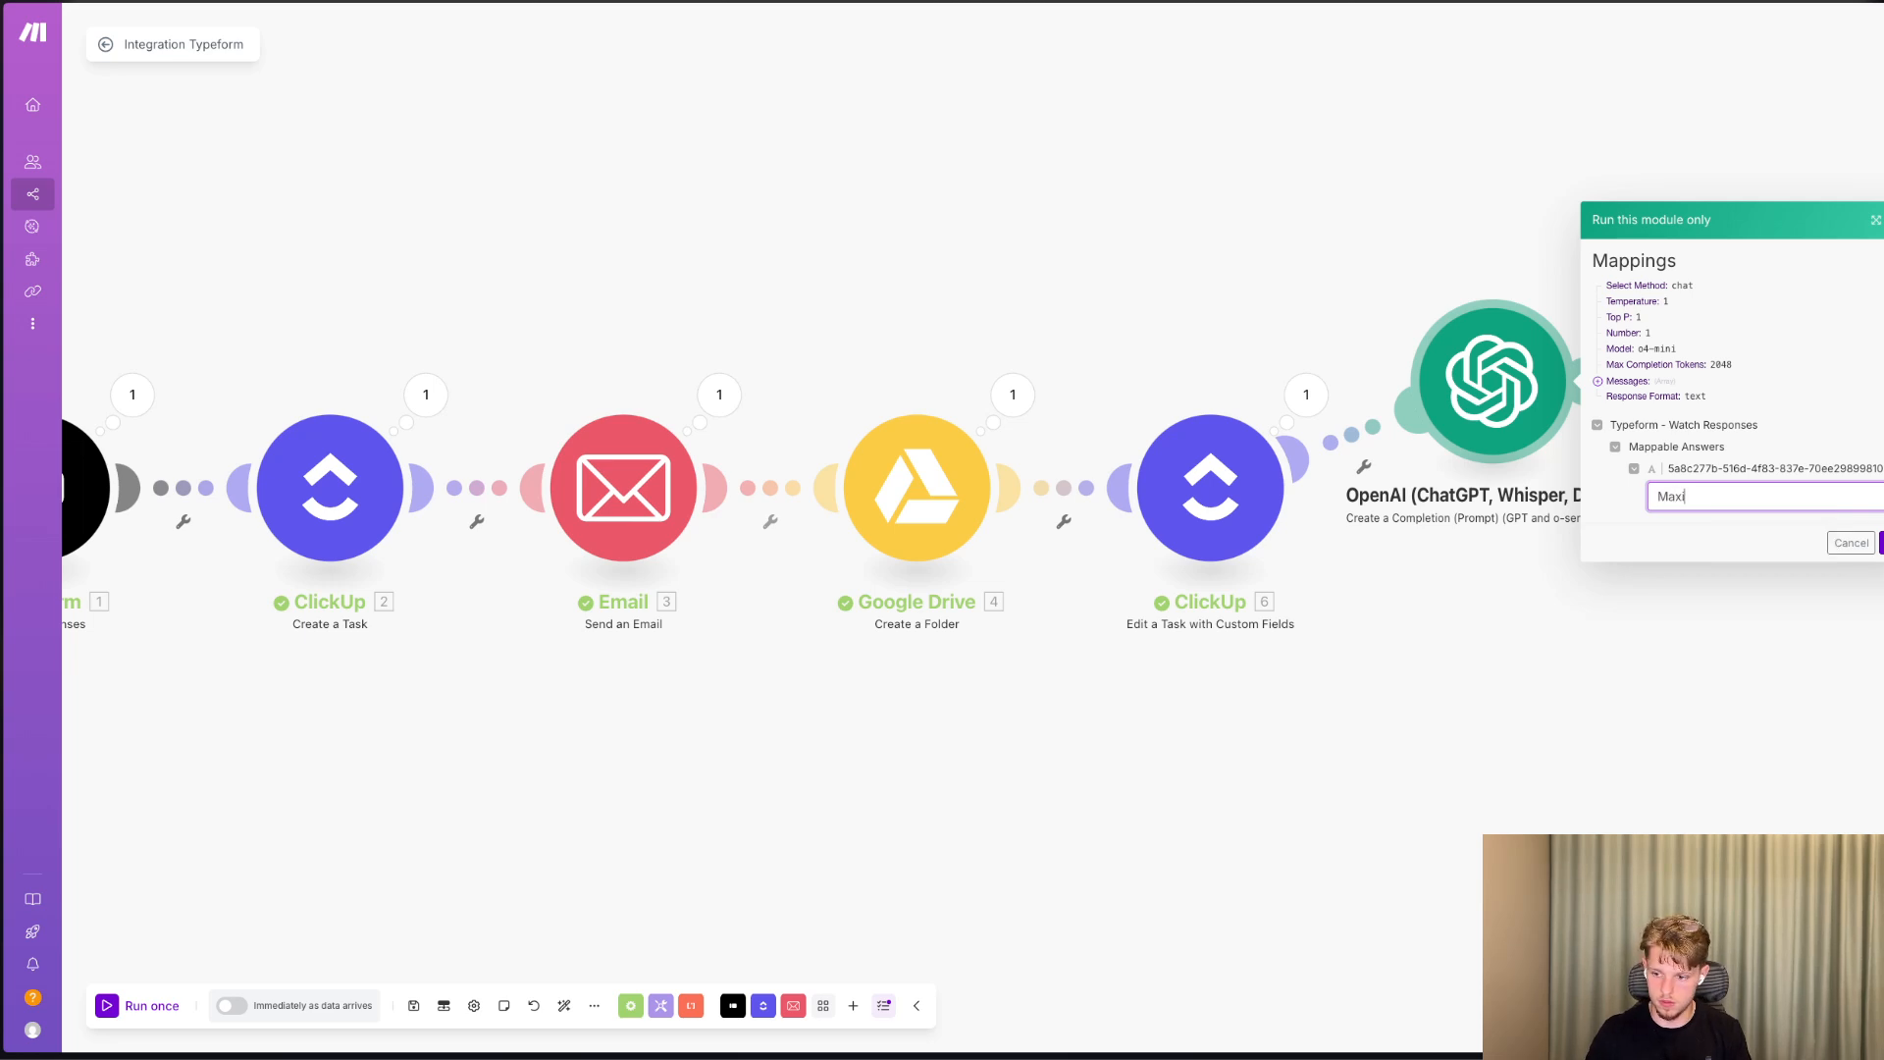
pyautogui.write('milian')
pyautogui.click(1881, 543)
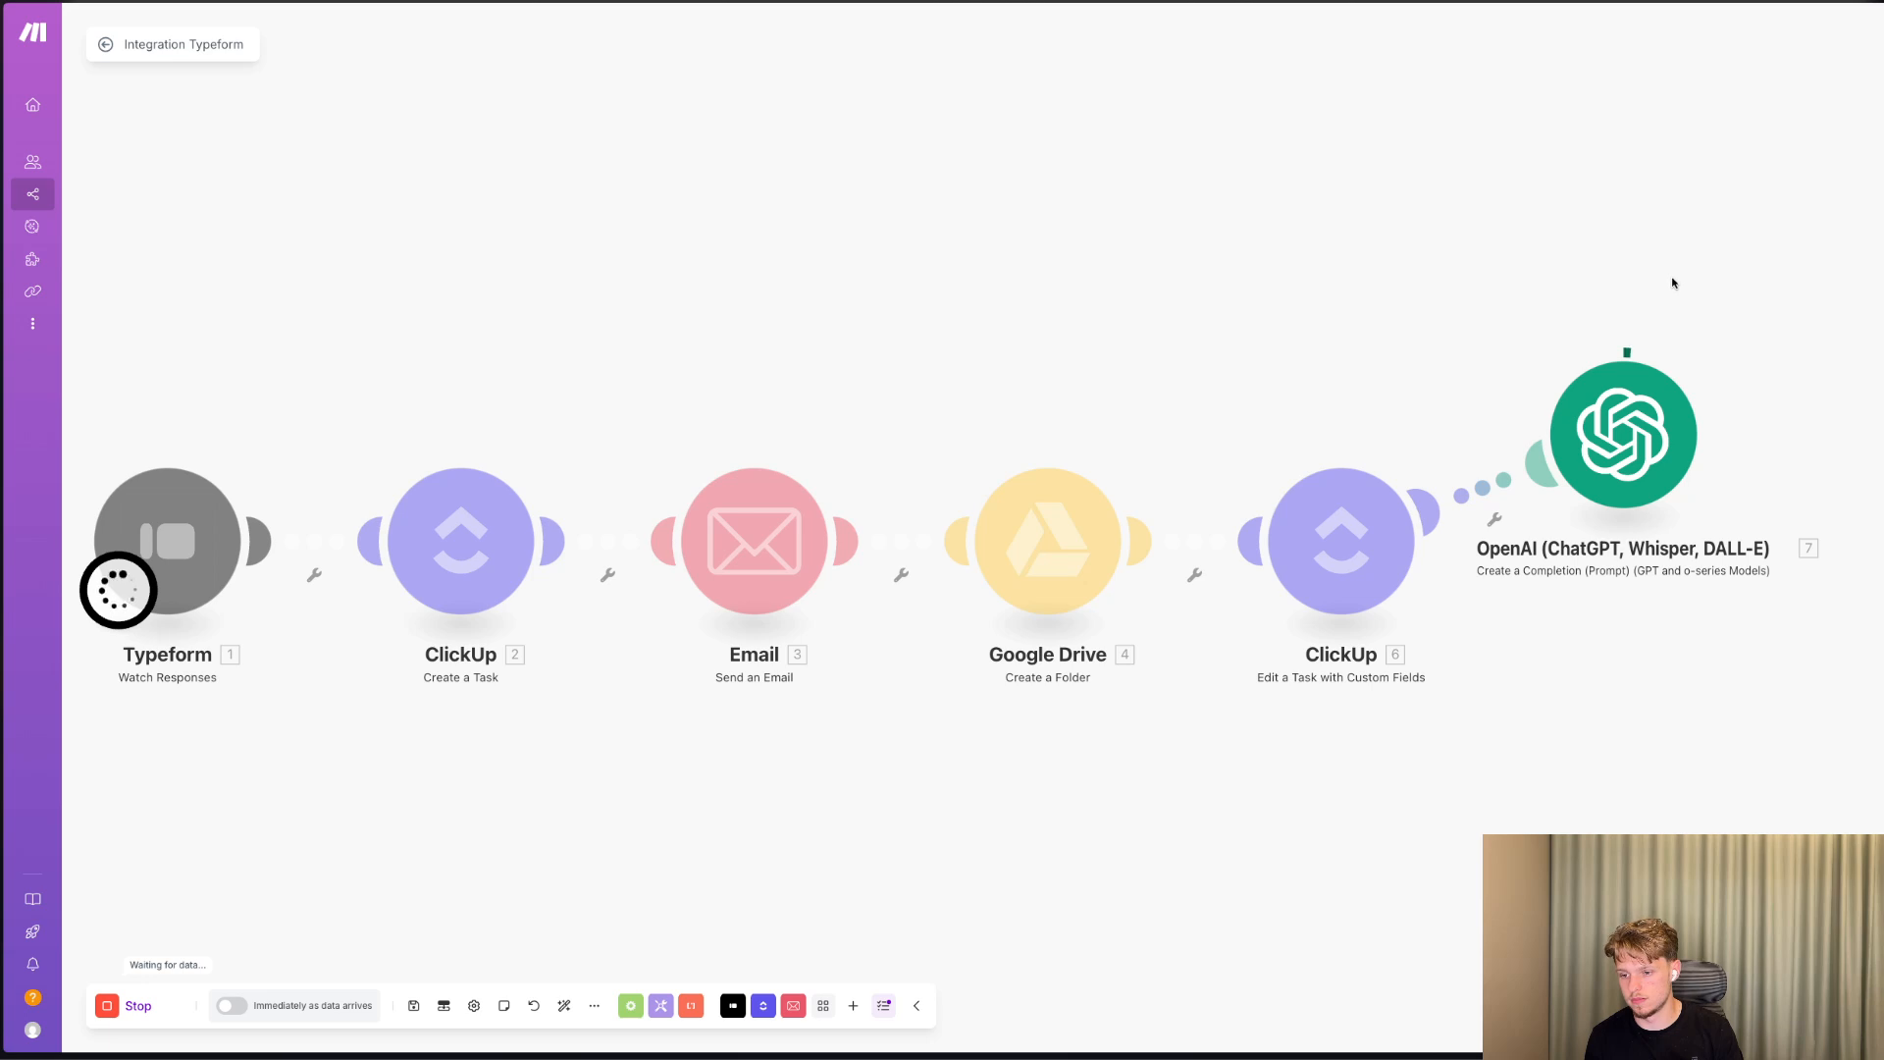
# Open the OpenAI module's run output and read through the generated welcome email, from the greeting to the sign-off.
pyautogui.scroll(-2, 1680, 355)
pyautogui.scroll(2, 1681, 354)
pyautogui.scroll(-4, 1681, 354)
pyautogui.scroll(4, 1681, 354)
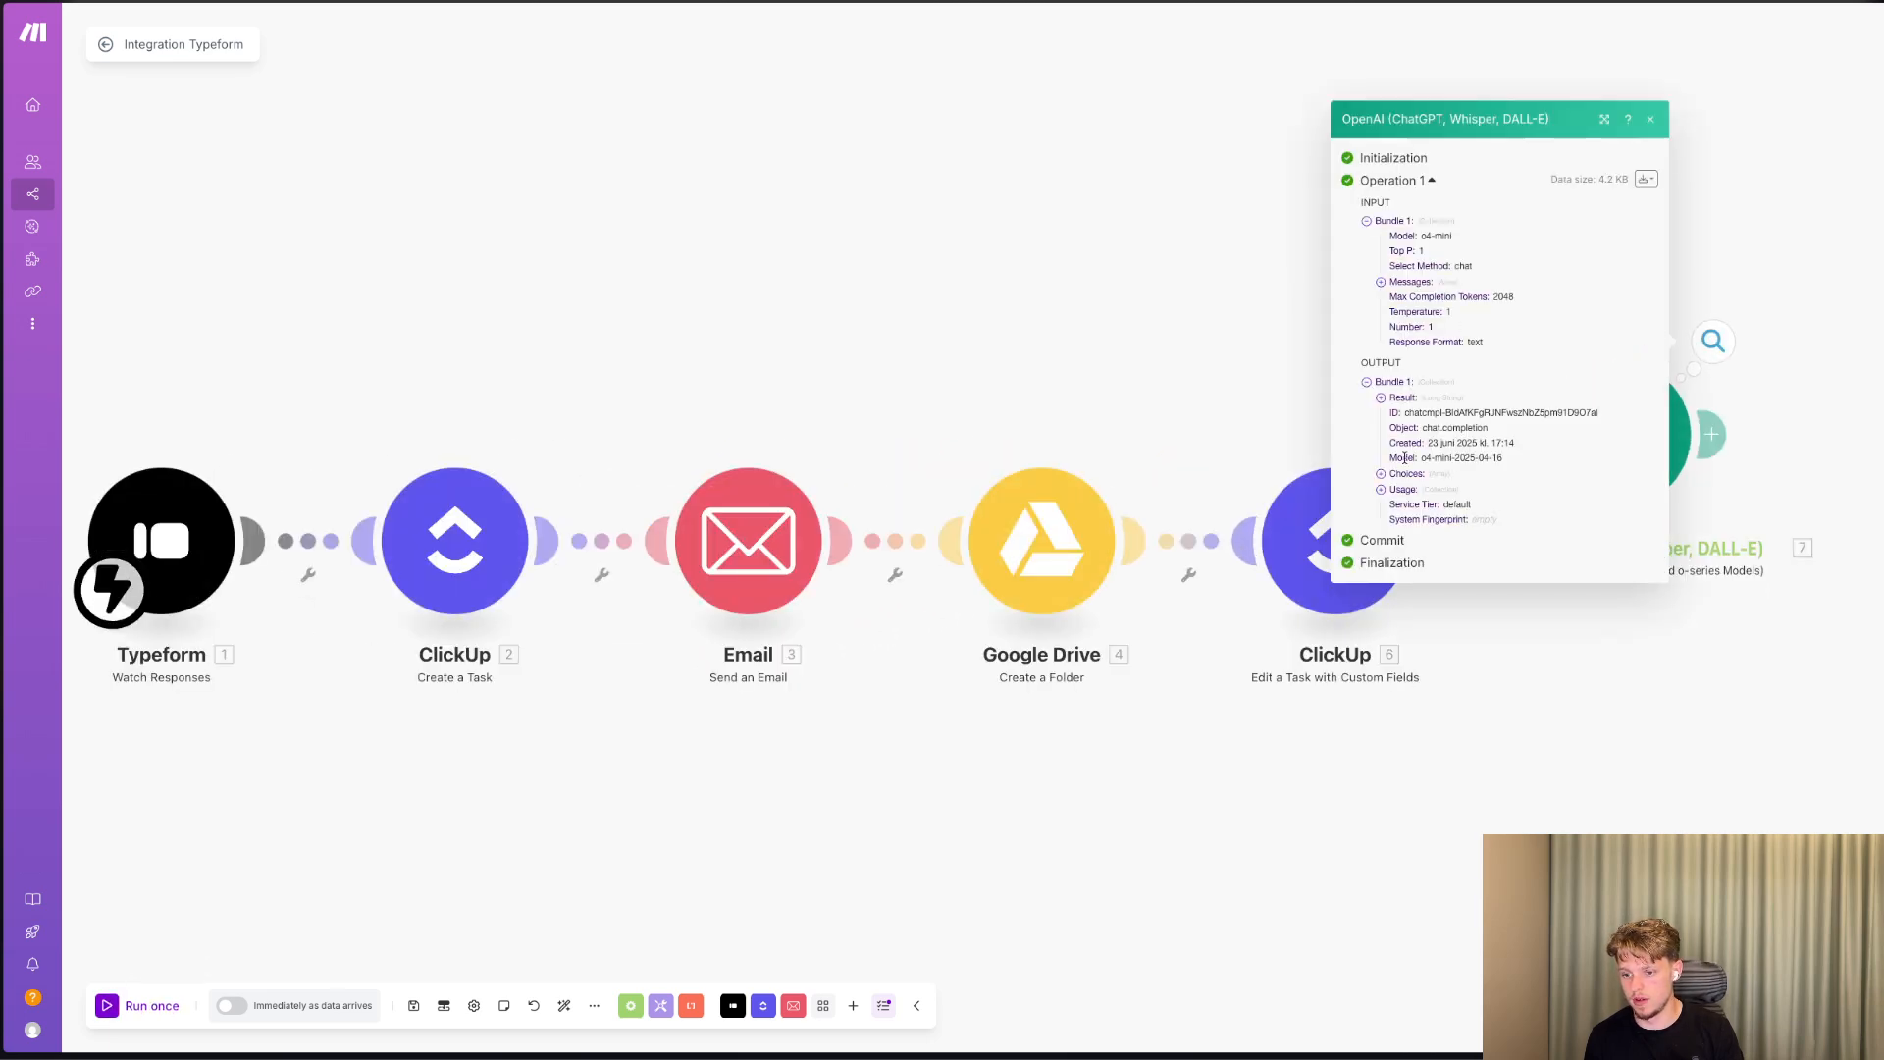
pyautogui.click(1382, 398)
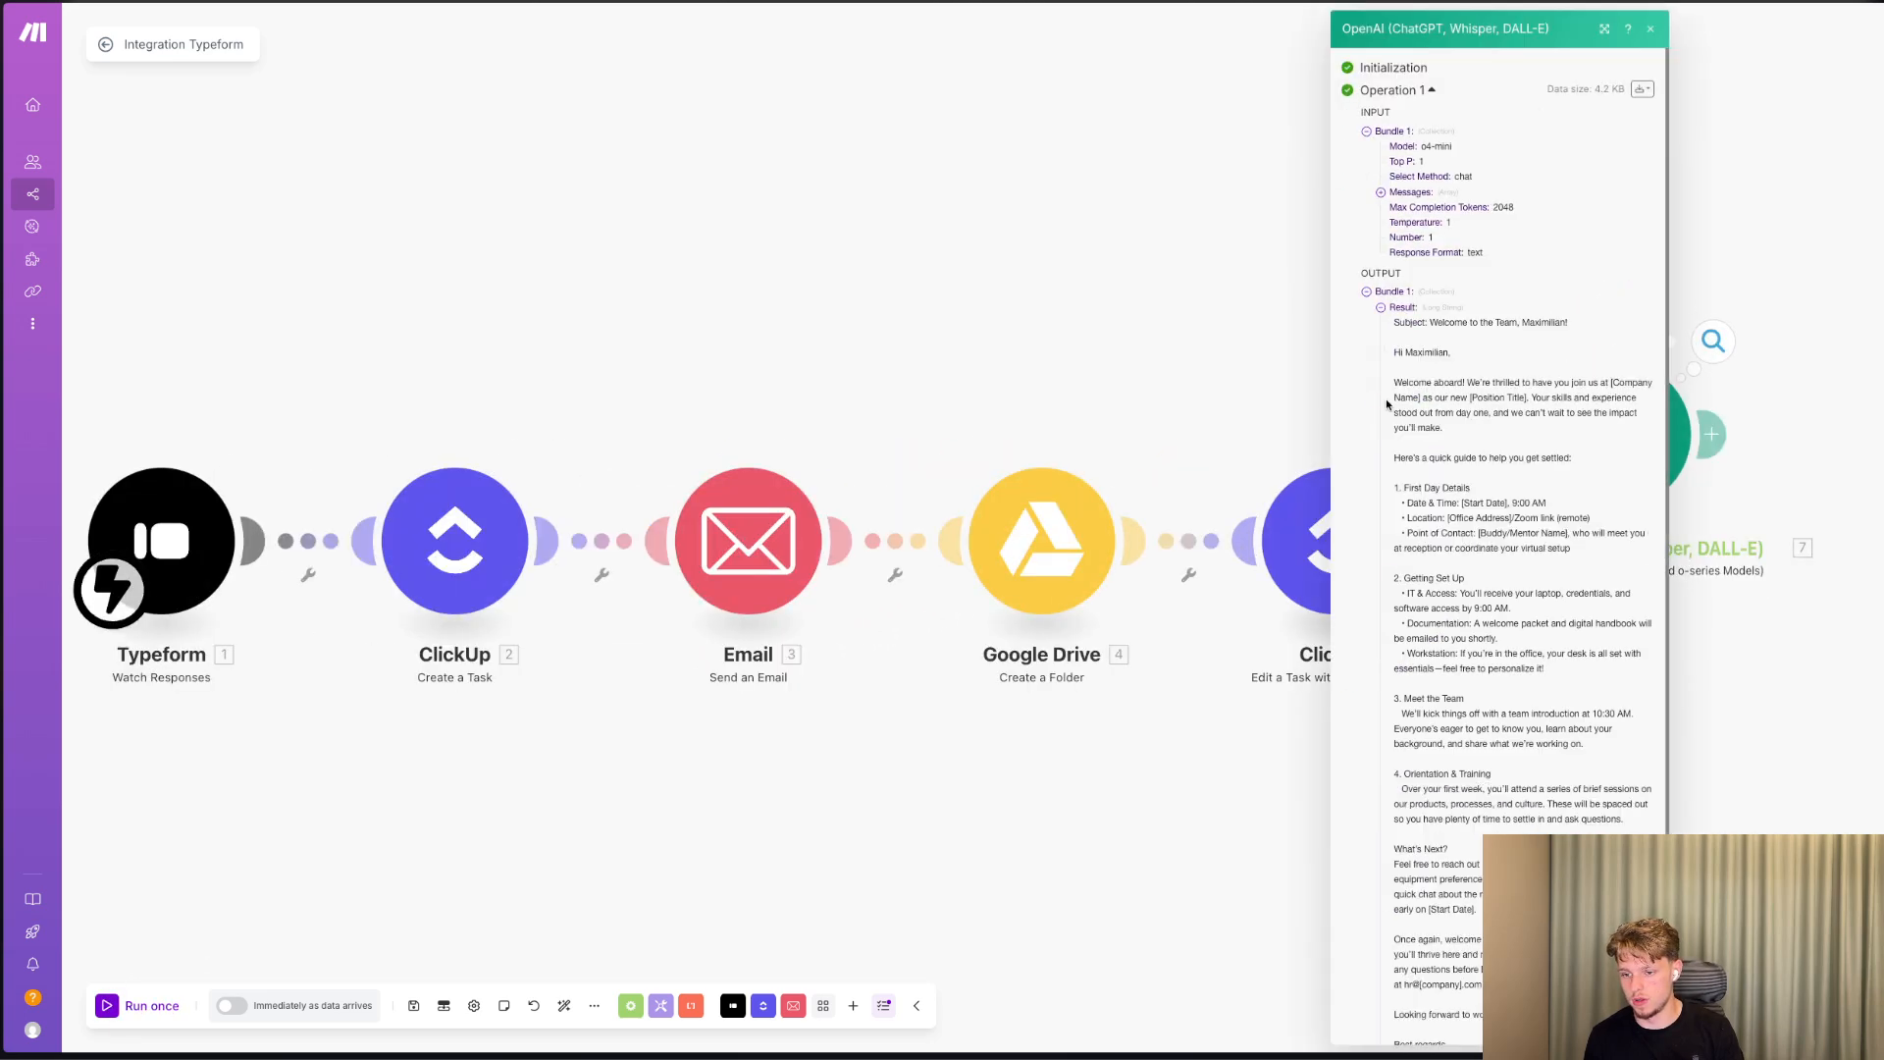
pyautogui.moveTo(1393, 352); pyautogui.dragTo(1551, 395)
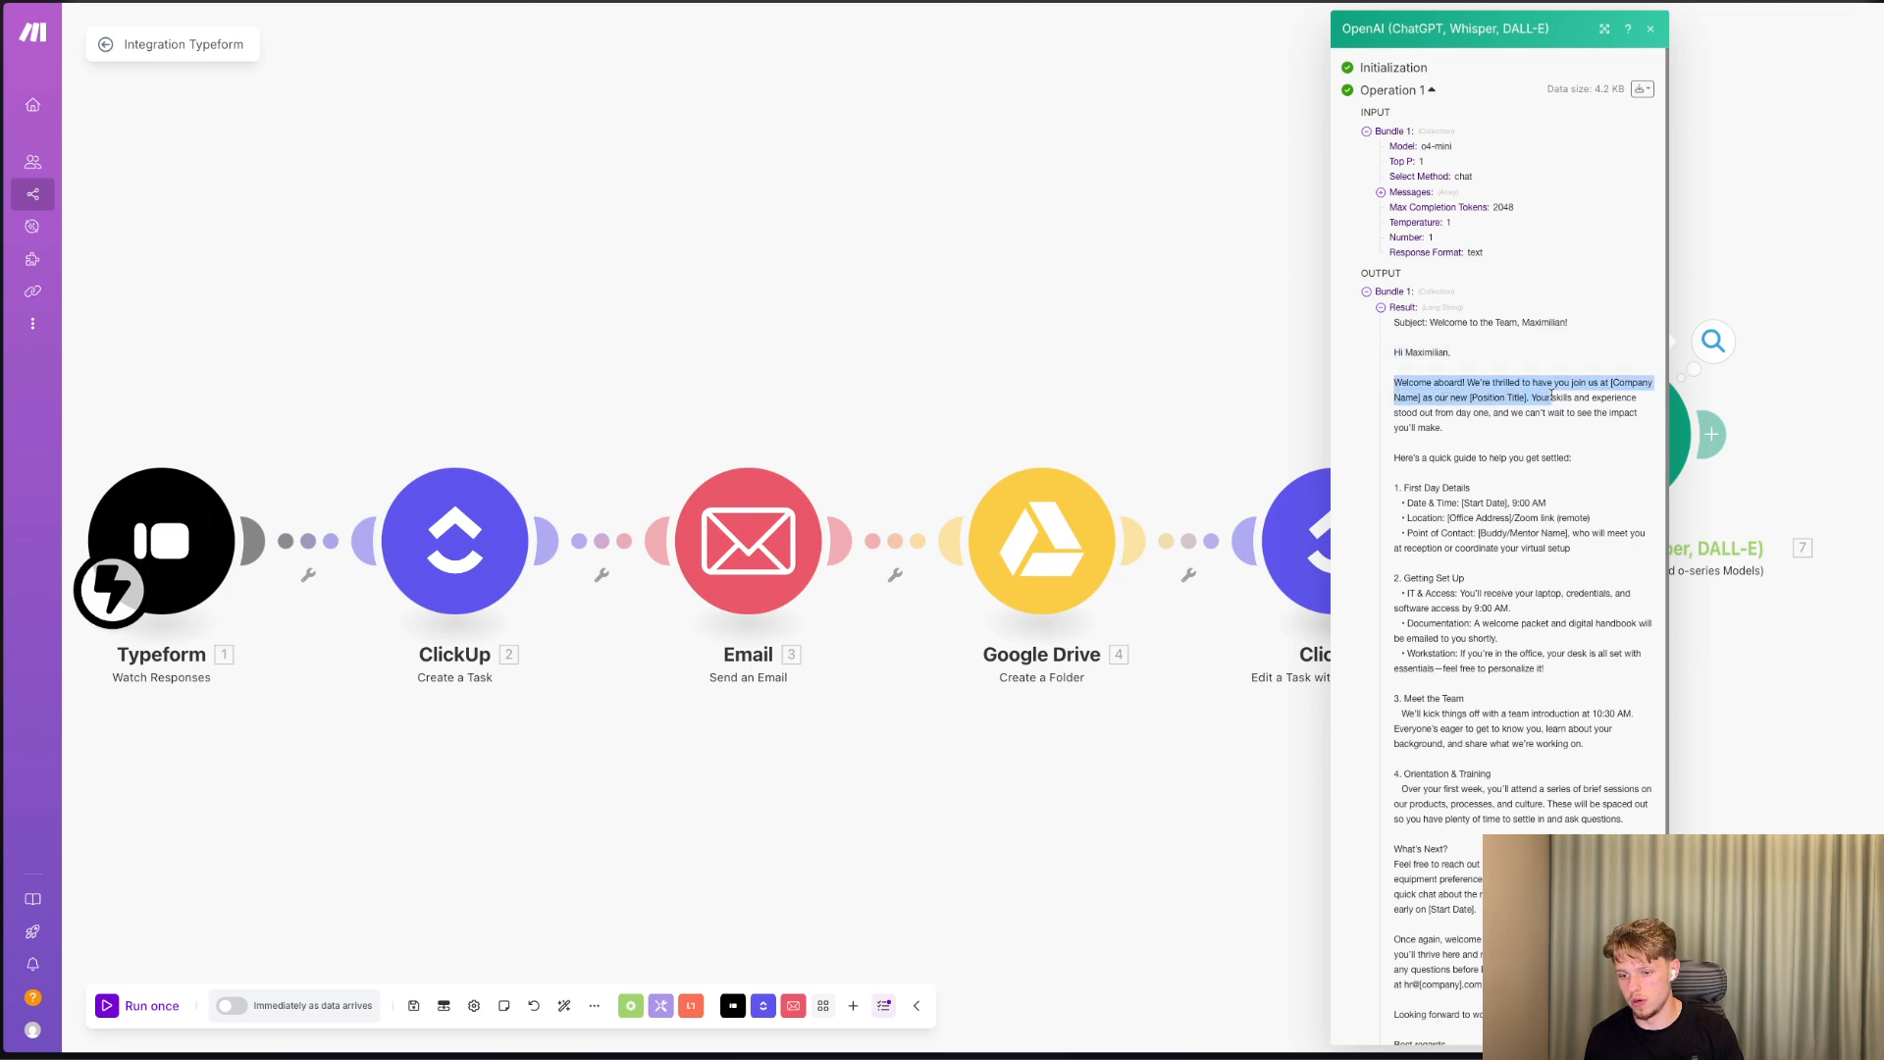
pyautogui.moveTo(1394, 458); pyautogui.dragTo(1607, 550)
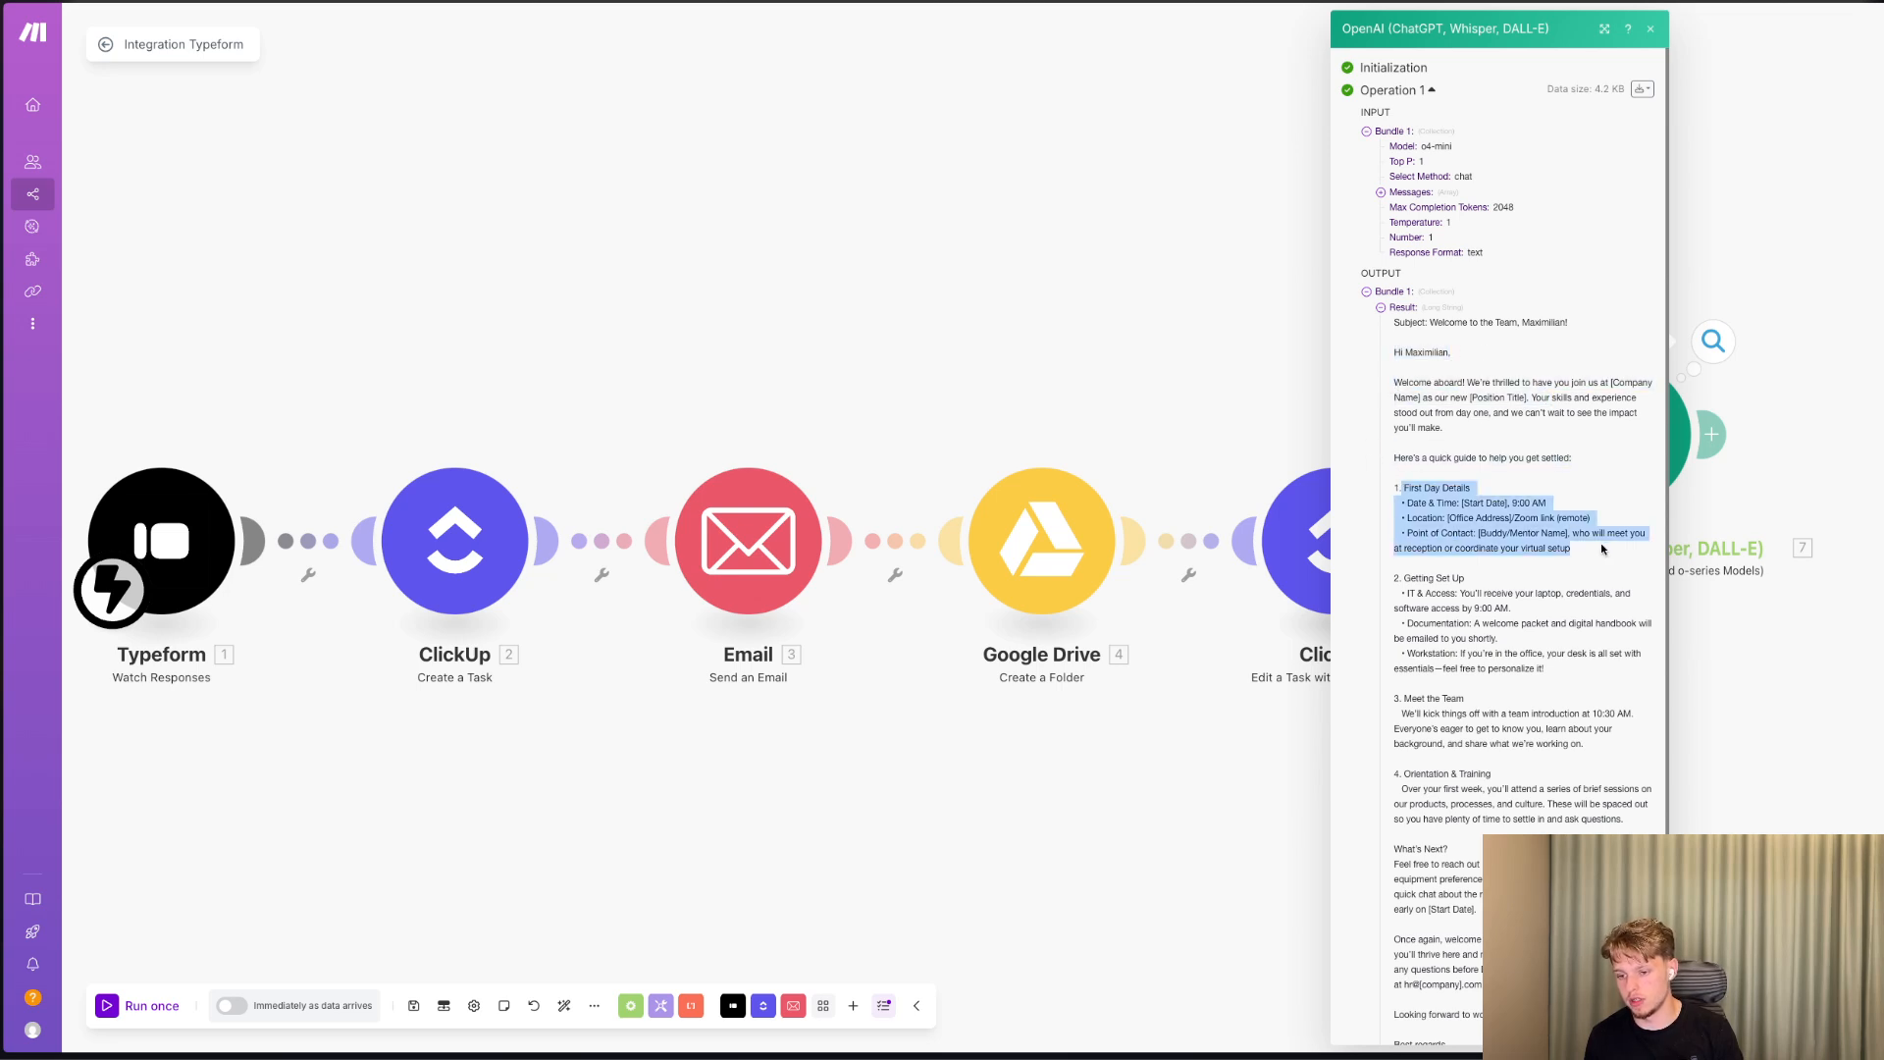
pyautogui.scroll(-2, 1607, 545)
pyautogui.scroll(-1, 1607, 540)
pyautogui.moveTo(1394, 437); pyautogui.dragTo(1566, 539)
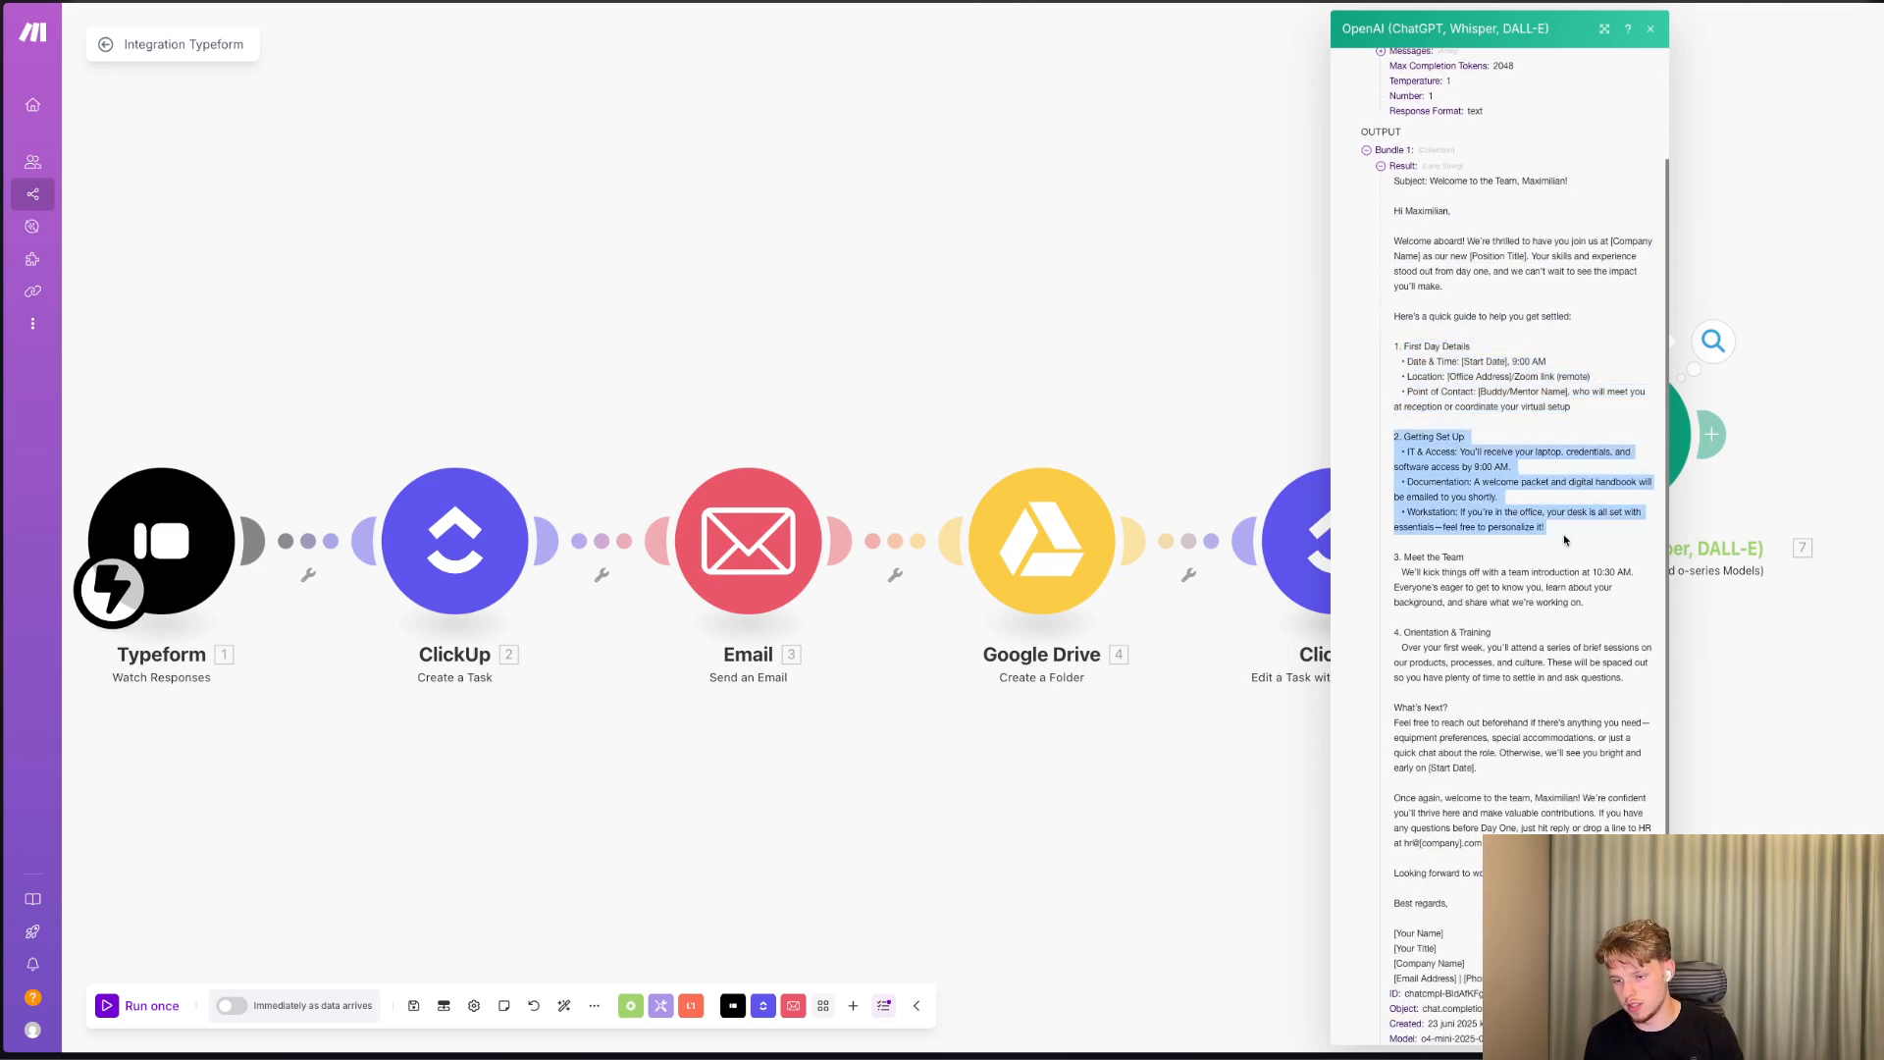
pyautogui.moveTo(1391, 558); pyautogui.dragTo(1570, 634)
pyautogui.moveTo(1393, 636); pyautogui.dragTo(1385, 371)
pyautogui.scroll(-2, 1562, 800)
pyautogui.click(1383, 371)
pyautogui.click(786, 724)
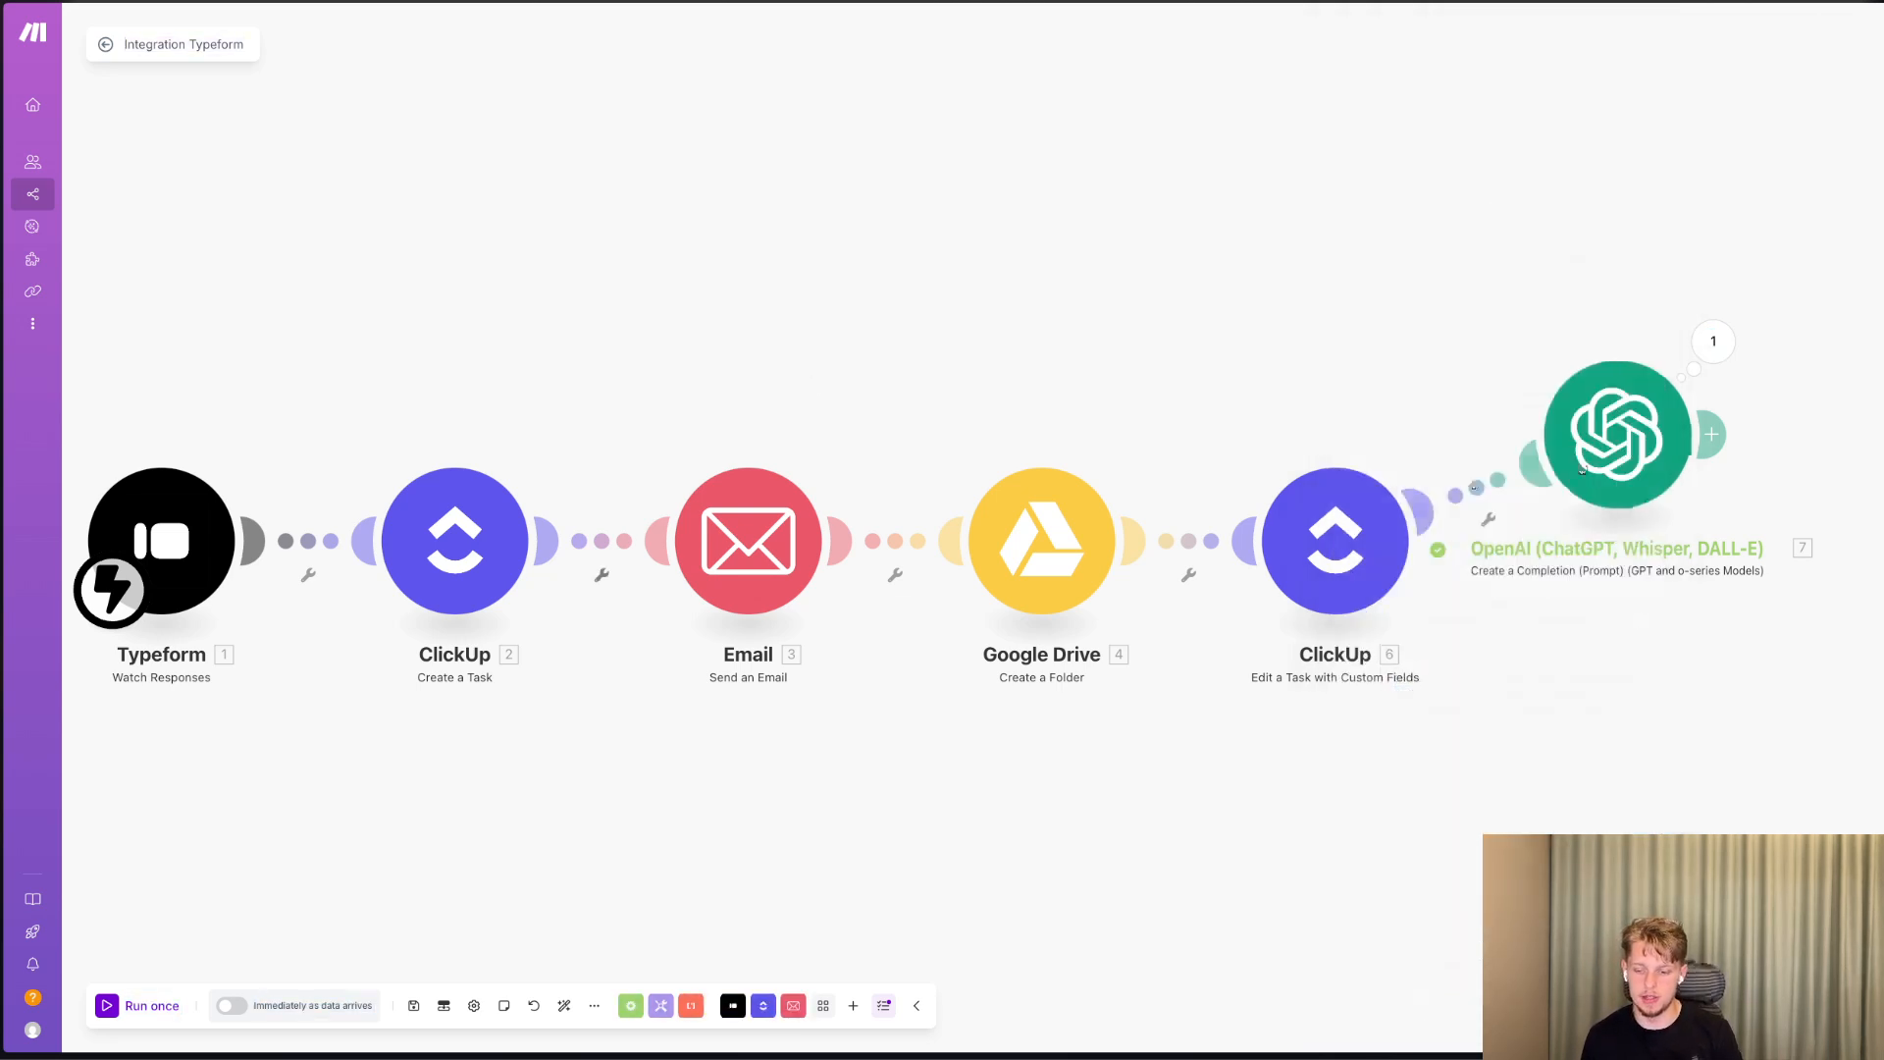
# Move the OpenAI module between the ClickUp Create a Task and Email Send an Email modules.
pyautogui.rightClick(1582, 470)
pyautogui.moveTo(1583, 470); pyautogui.dragTo(590, 533)
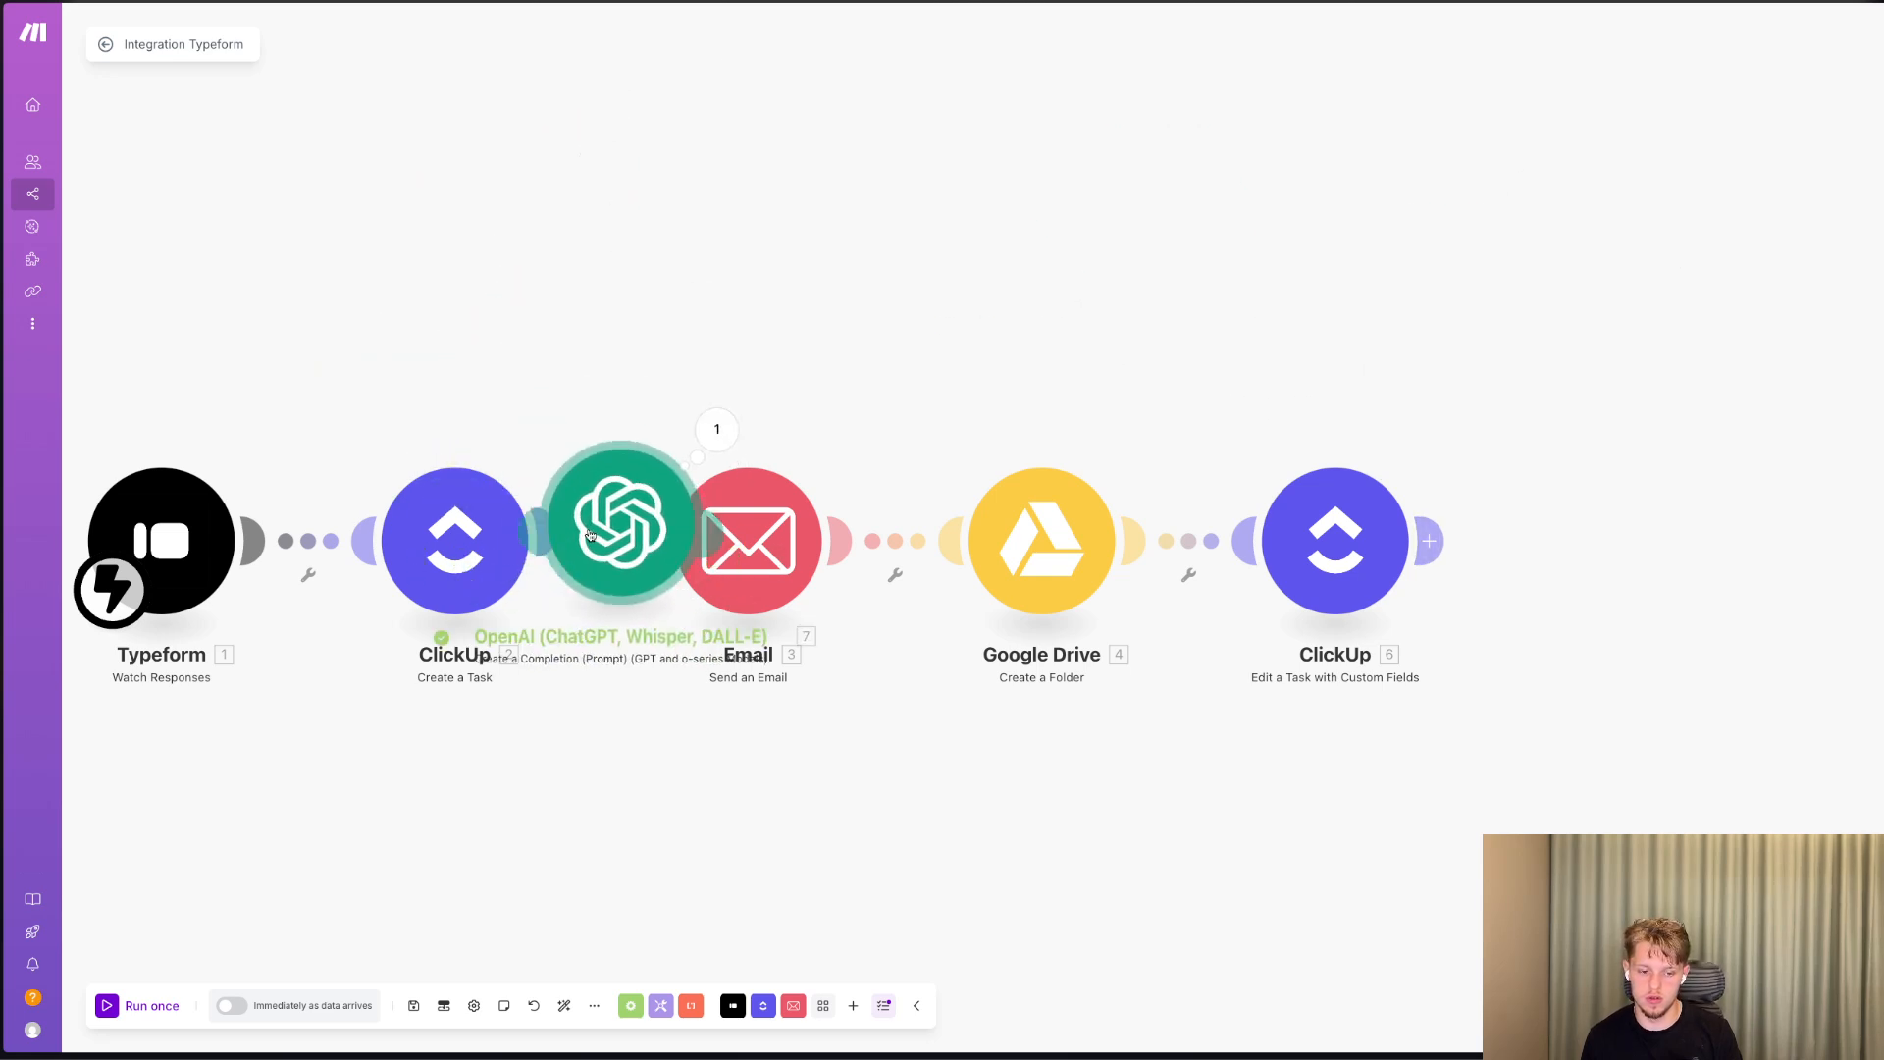
# Try to map the OpenAI module's Result into the Email module's Content after "Hey", and close the settings without saving.
pyautogui.click(793, 552)
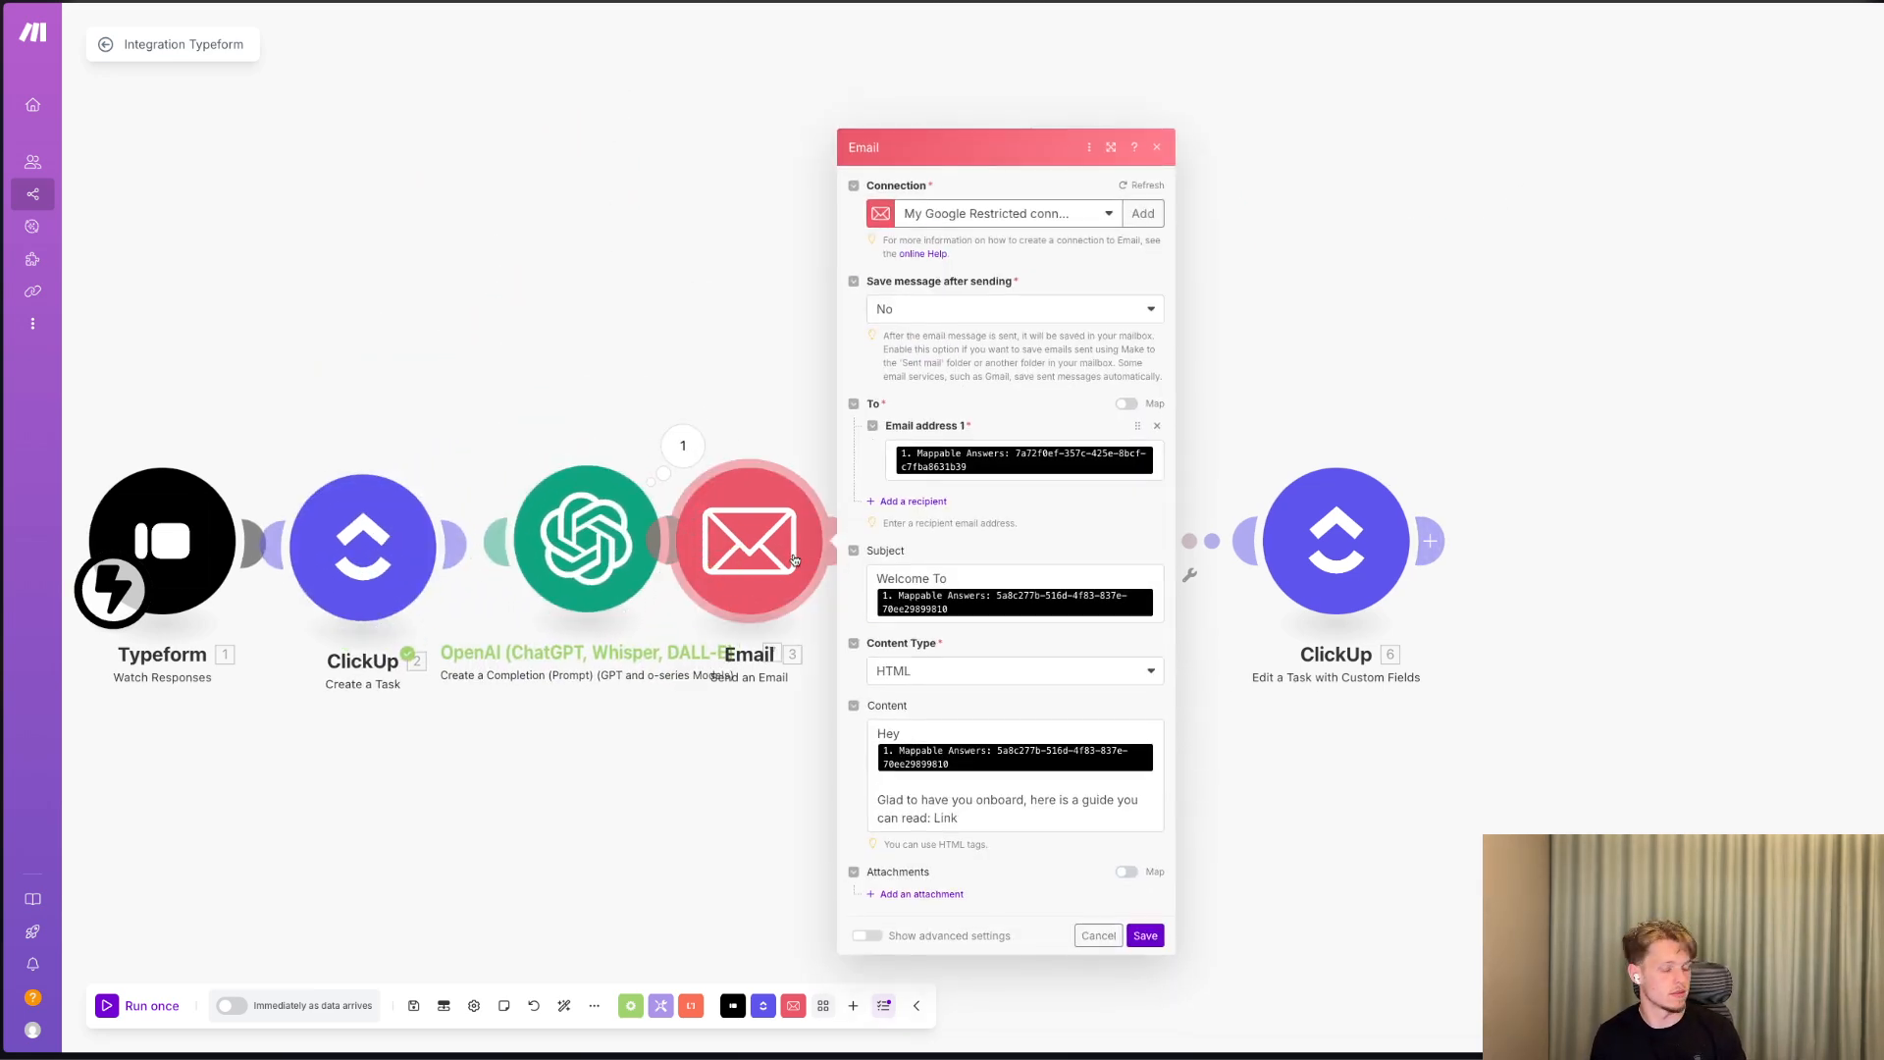
pyautogui.click(625, 531)
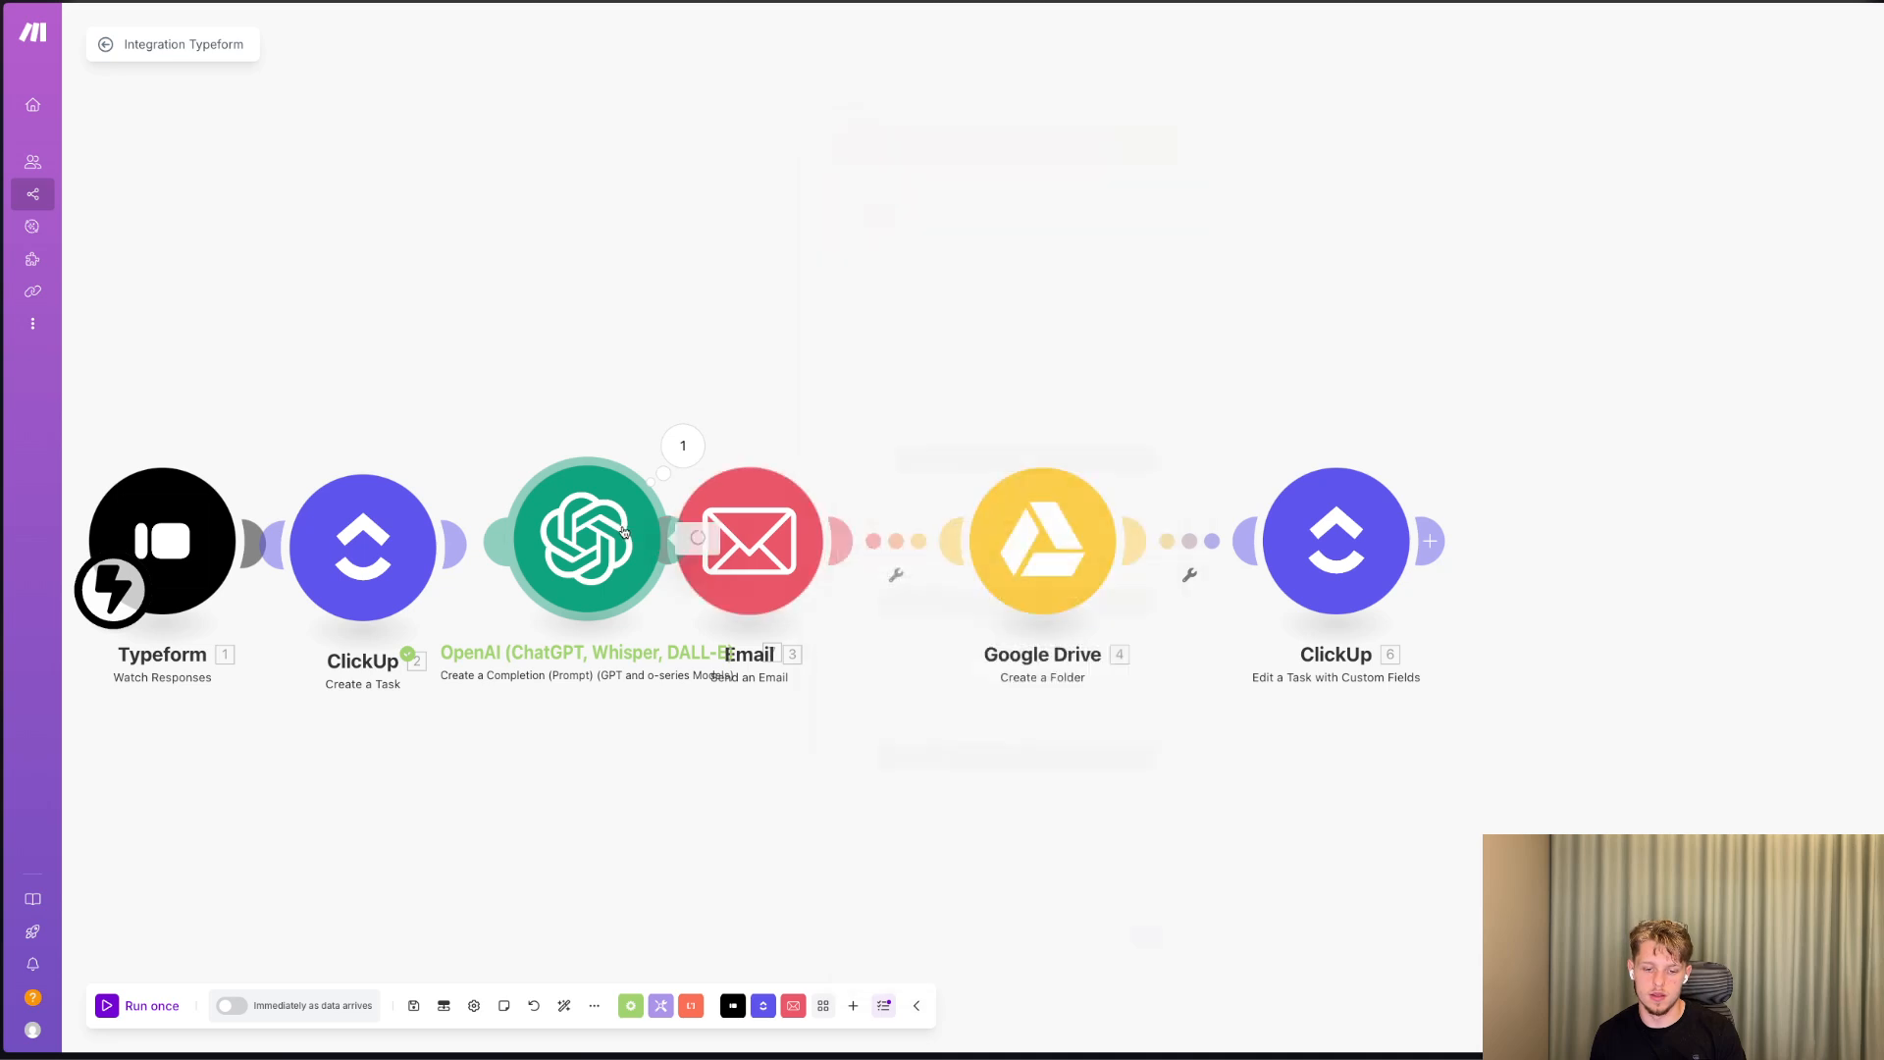
pyautogui.click(659, 375)
pyautogui.click(728, 518)
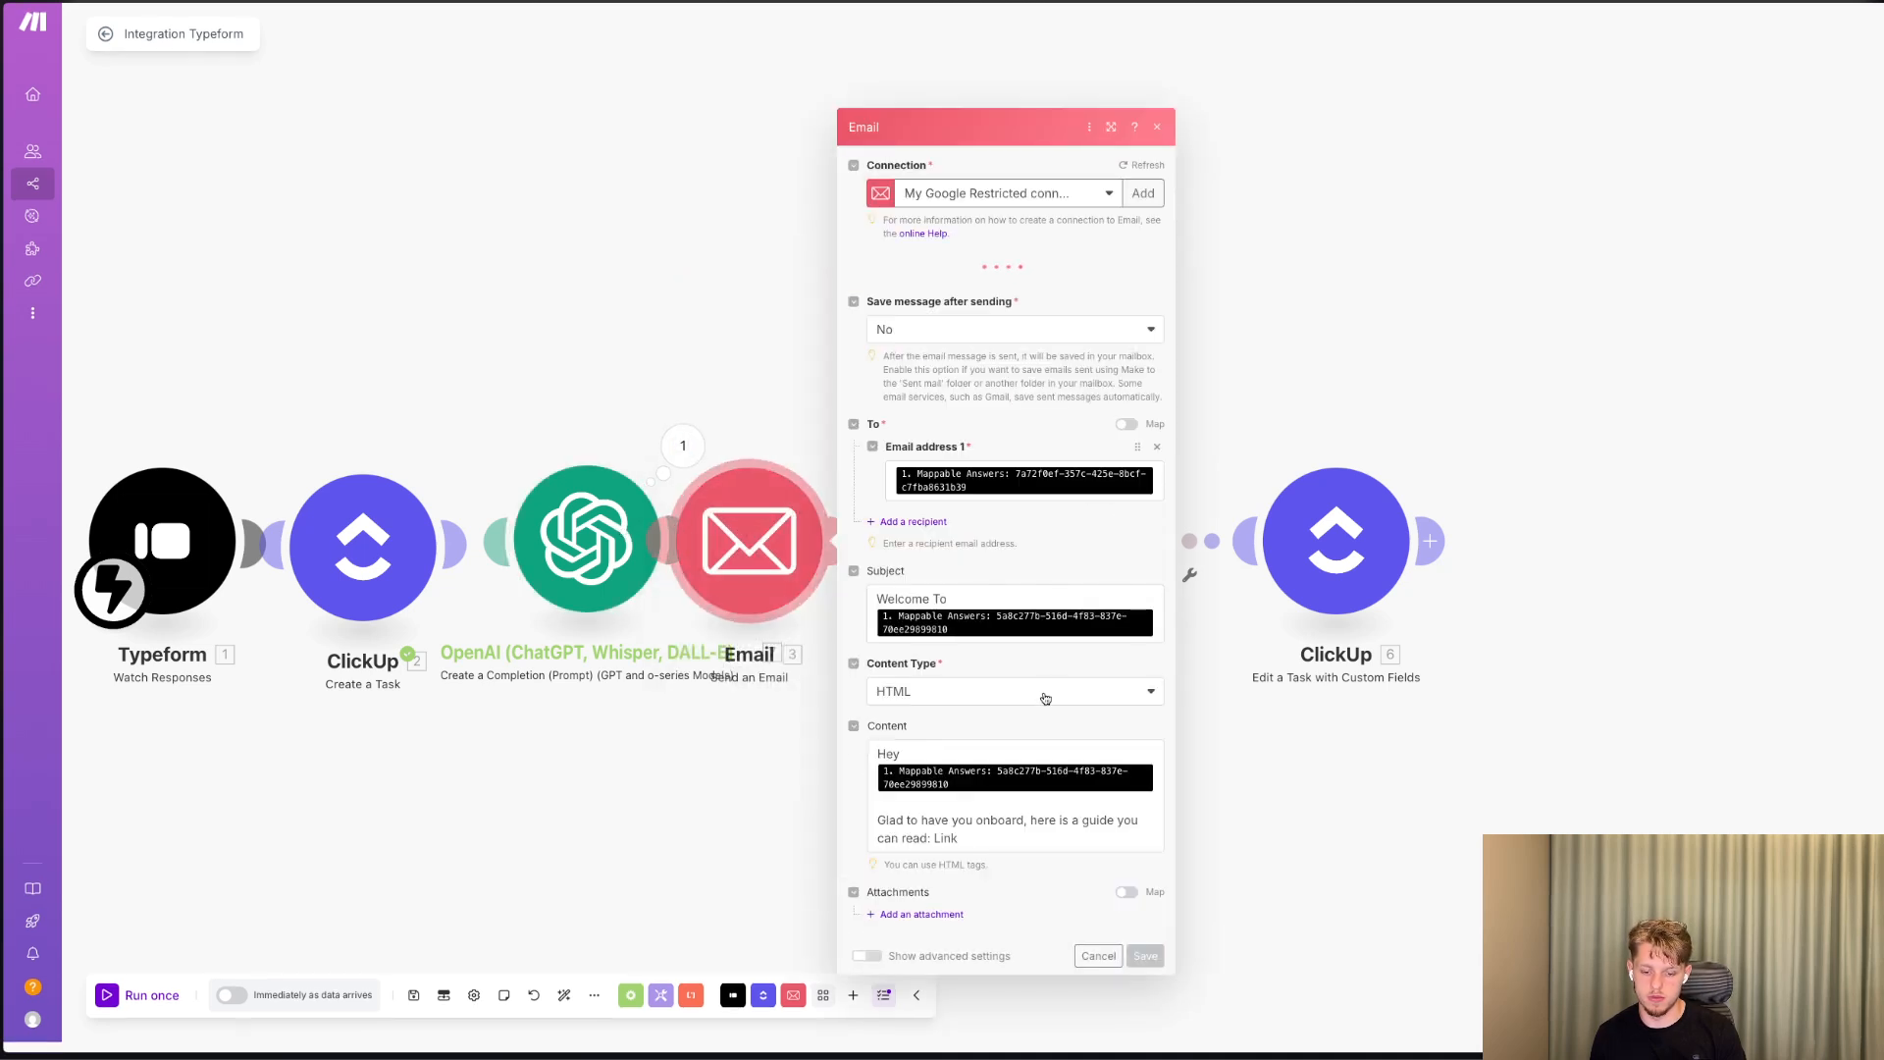
pyautogui.click(1016, 758)
pyautogui.click(986, 728)
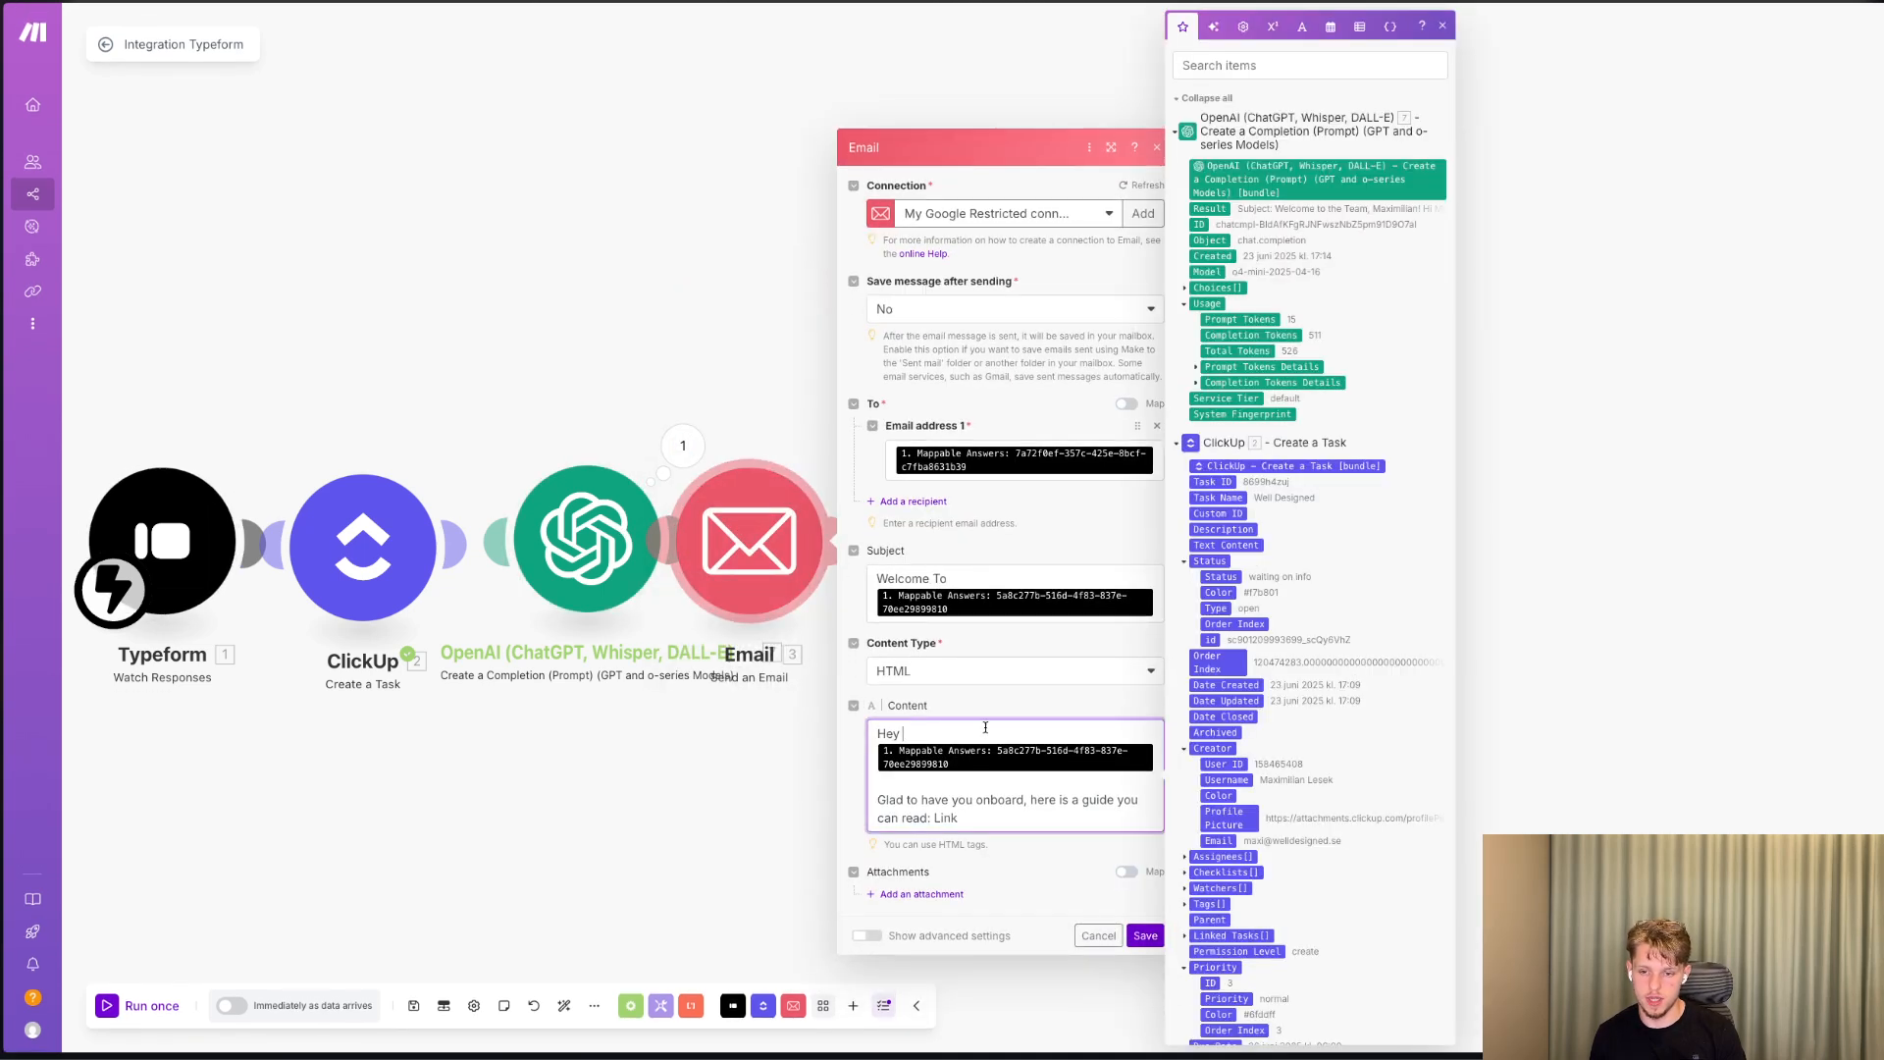
pyautogui.click(1222, 208)
pyautogui.press('BackSpace')
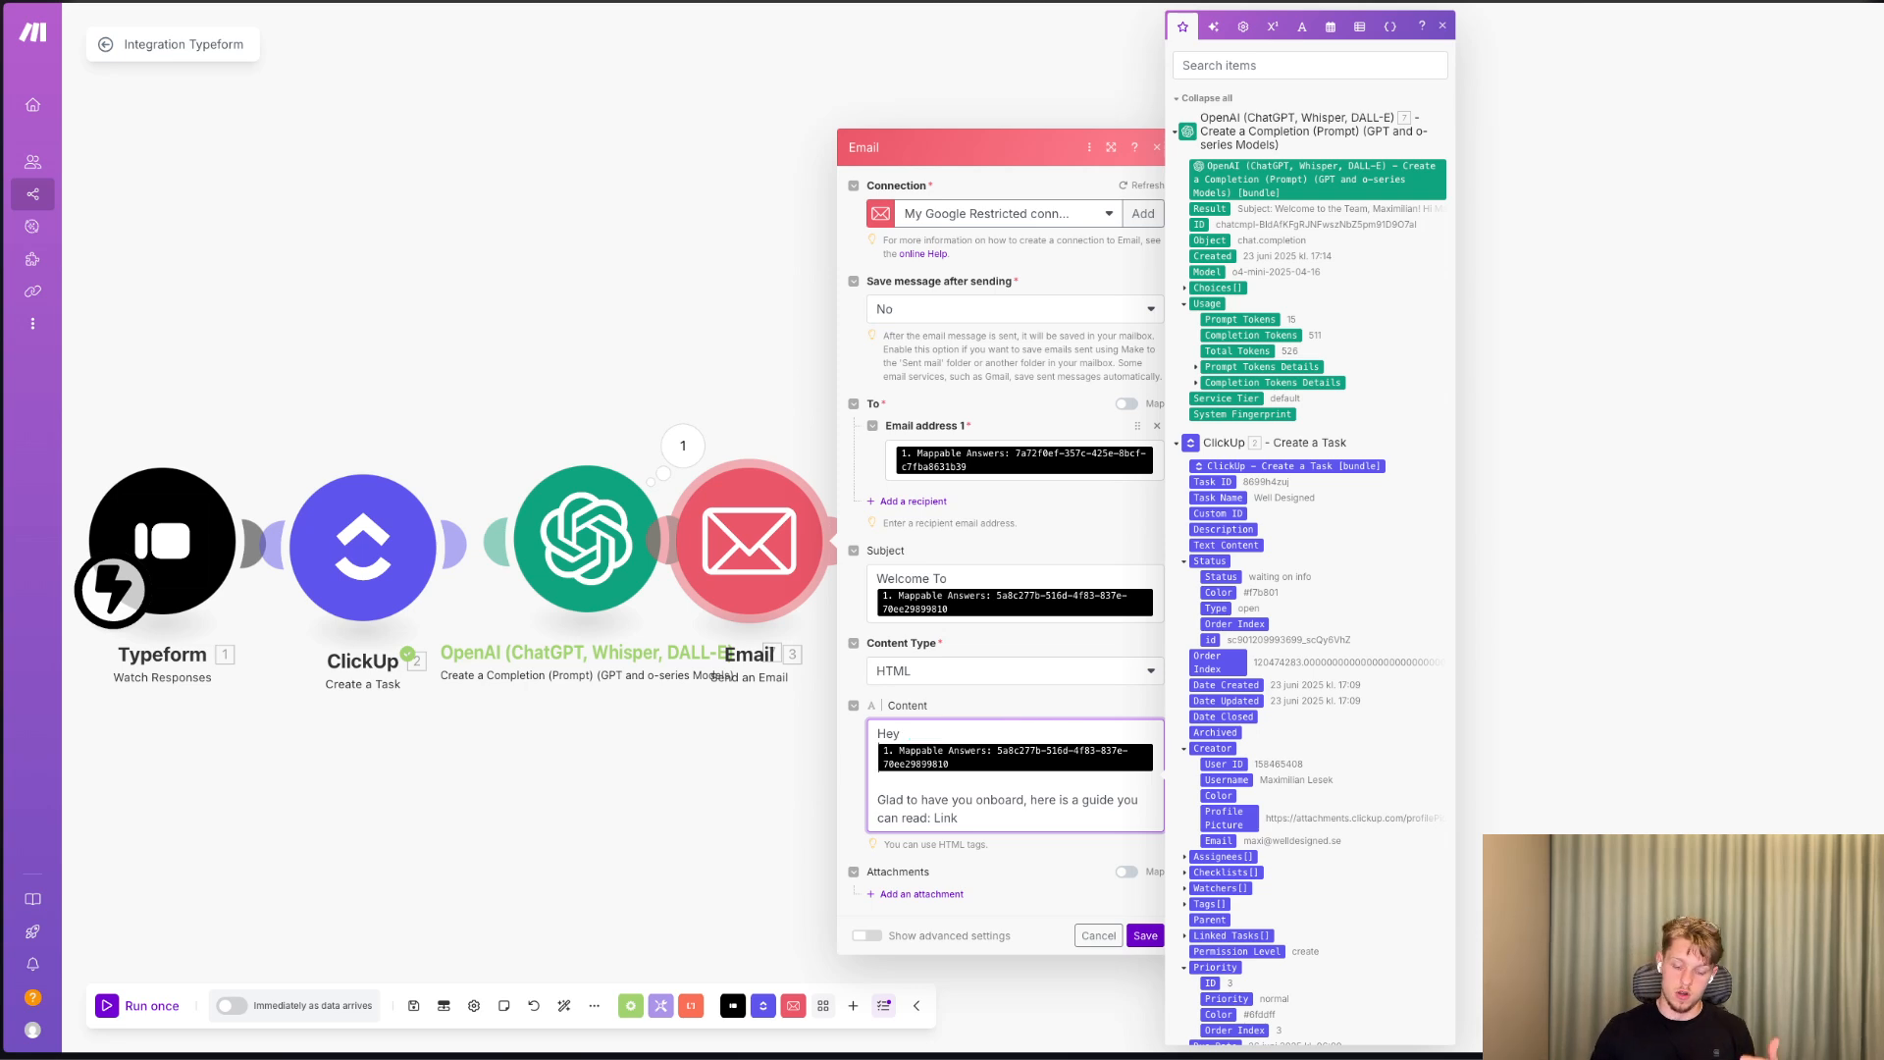
pyautogui.click(268, 244)
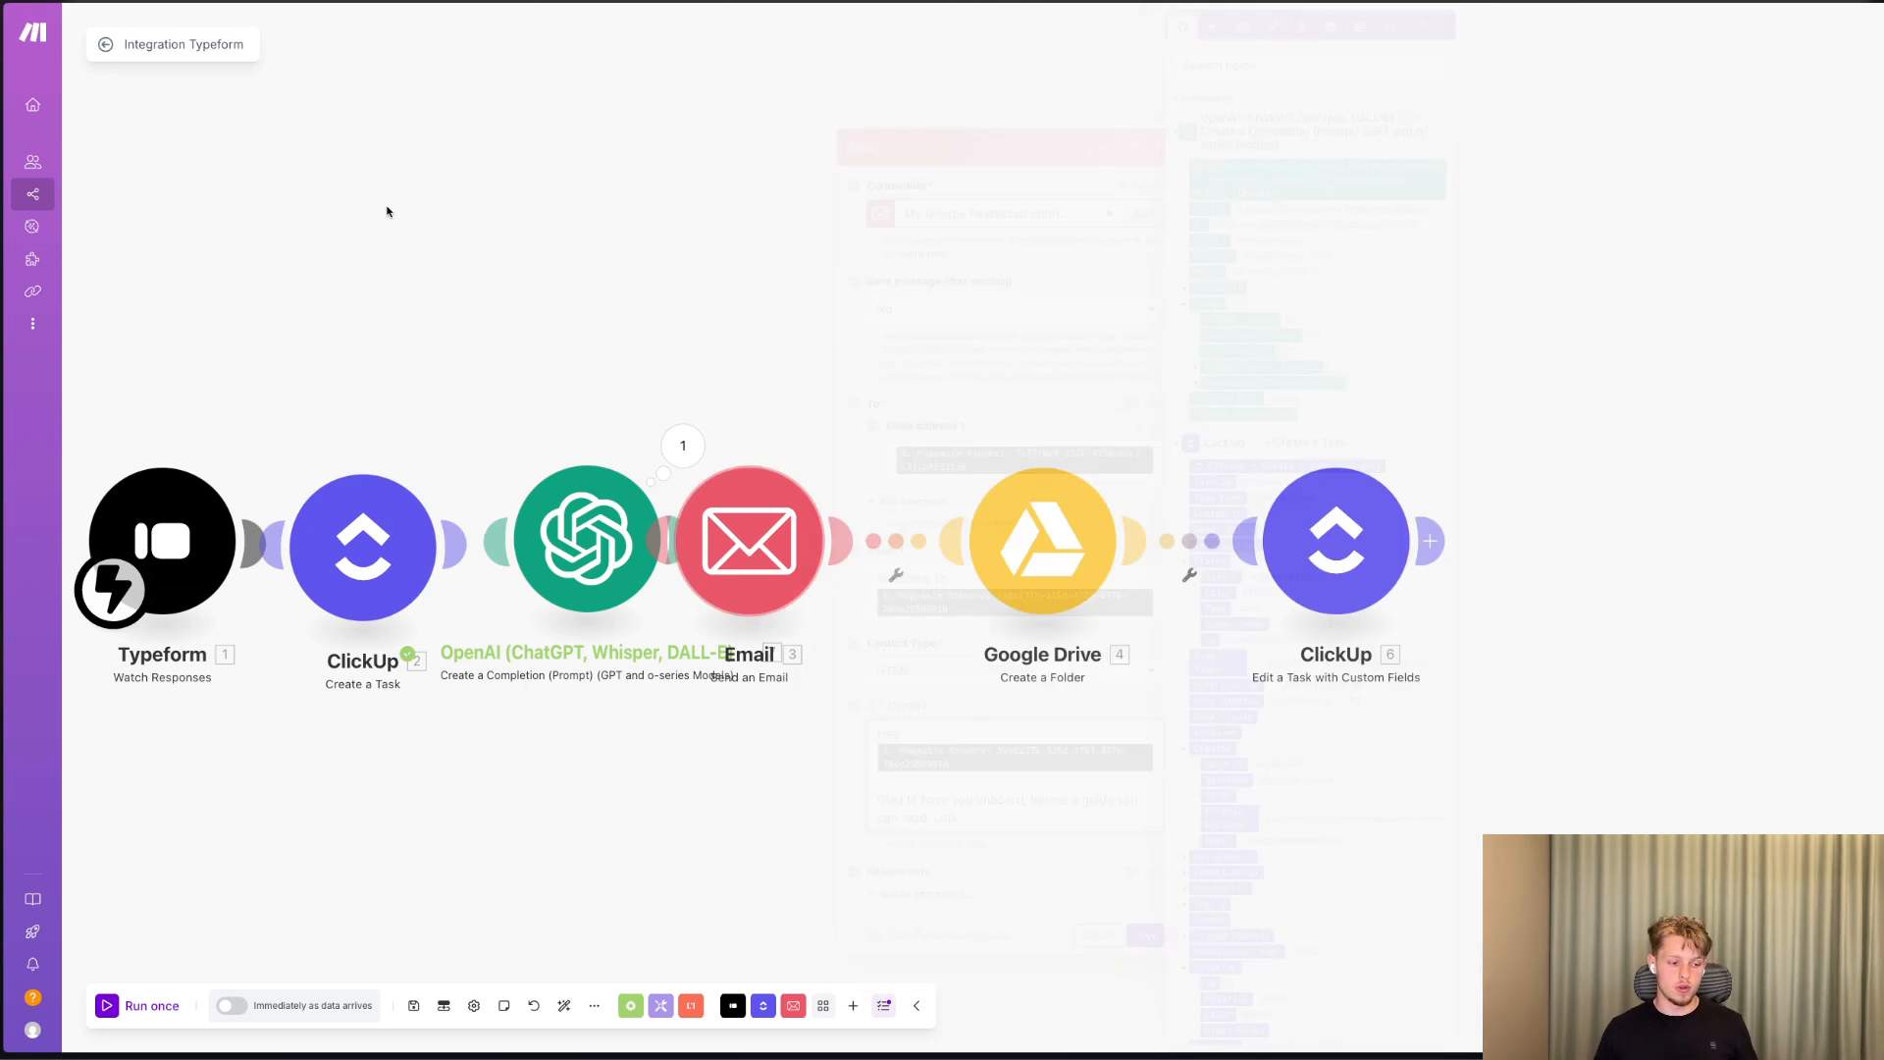
# Auto-align the scenario's modules into one evenly spaced row and check the Typeform trigger's webhook settings.
pyautogui.click(562, 1006)
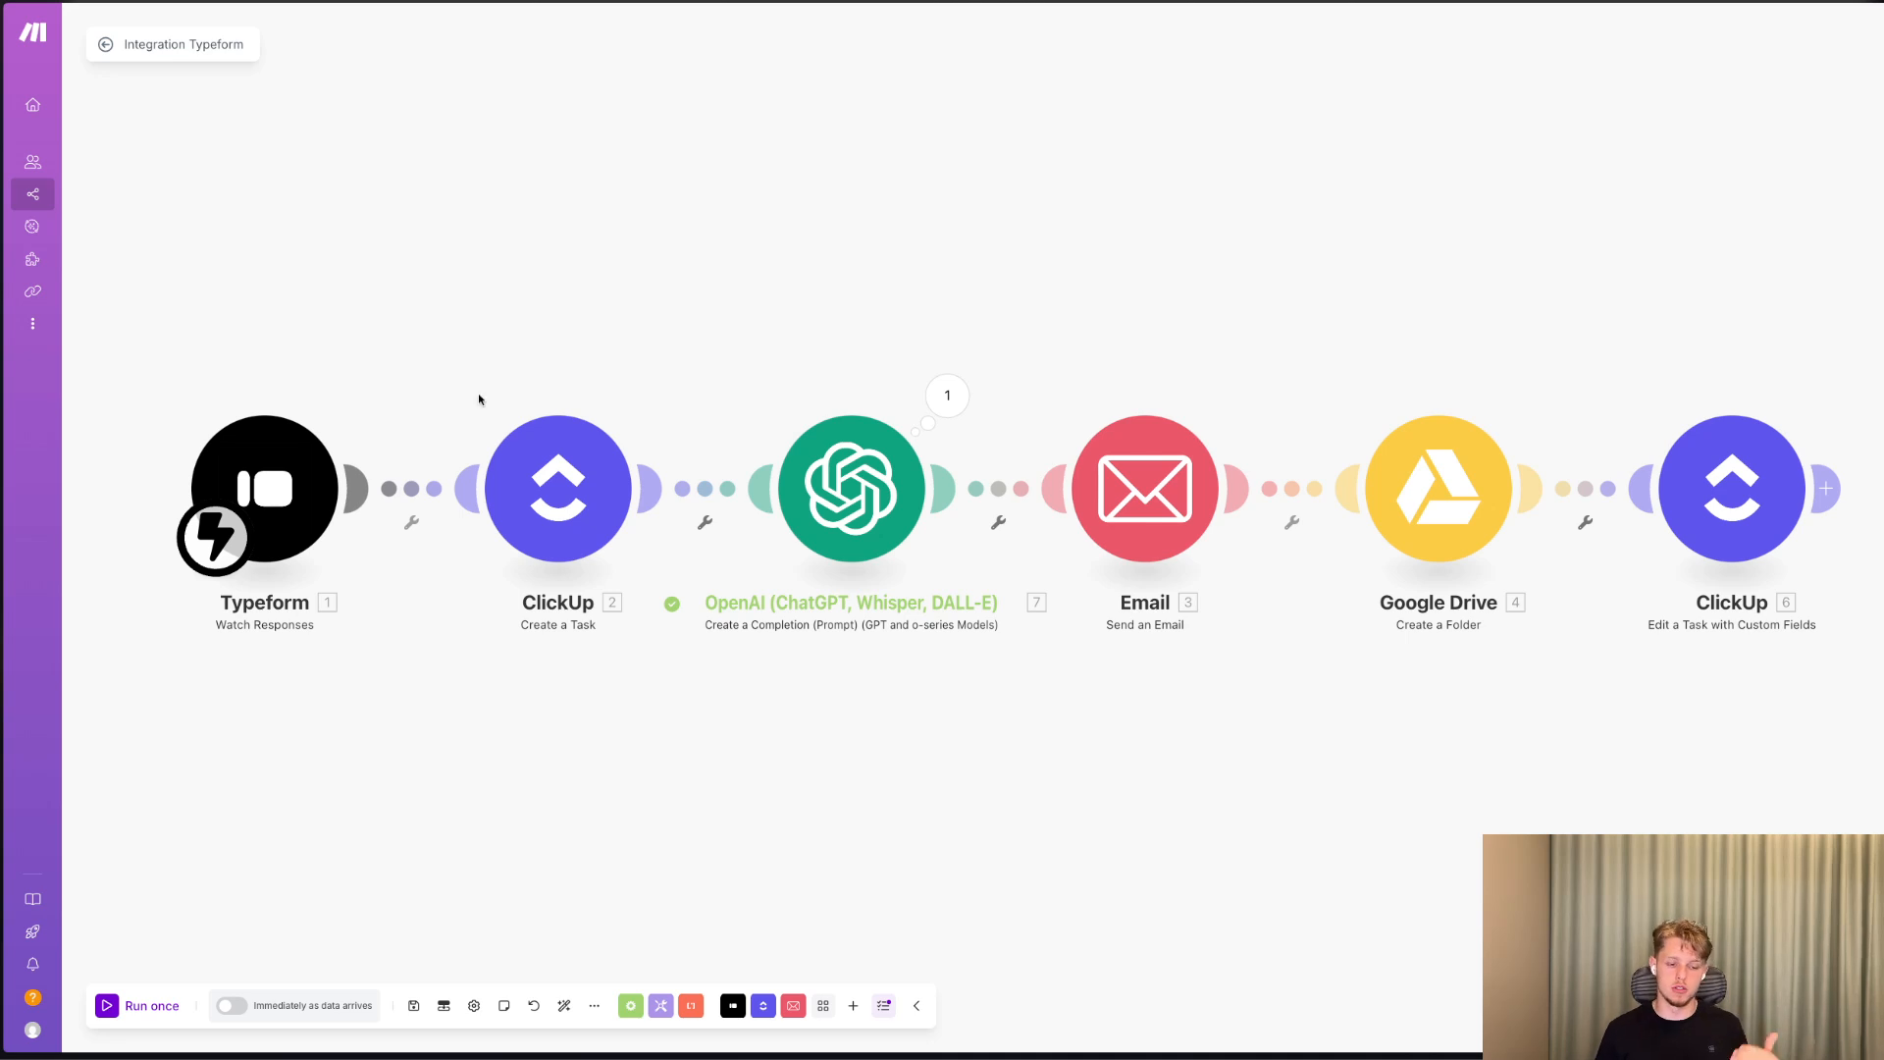
pyautogui.click(301, 442)
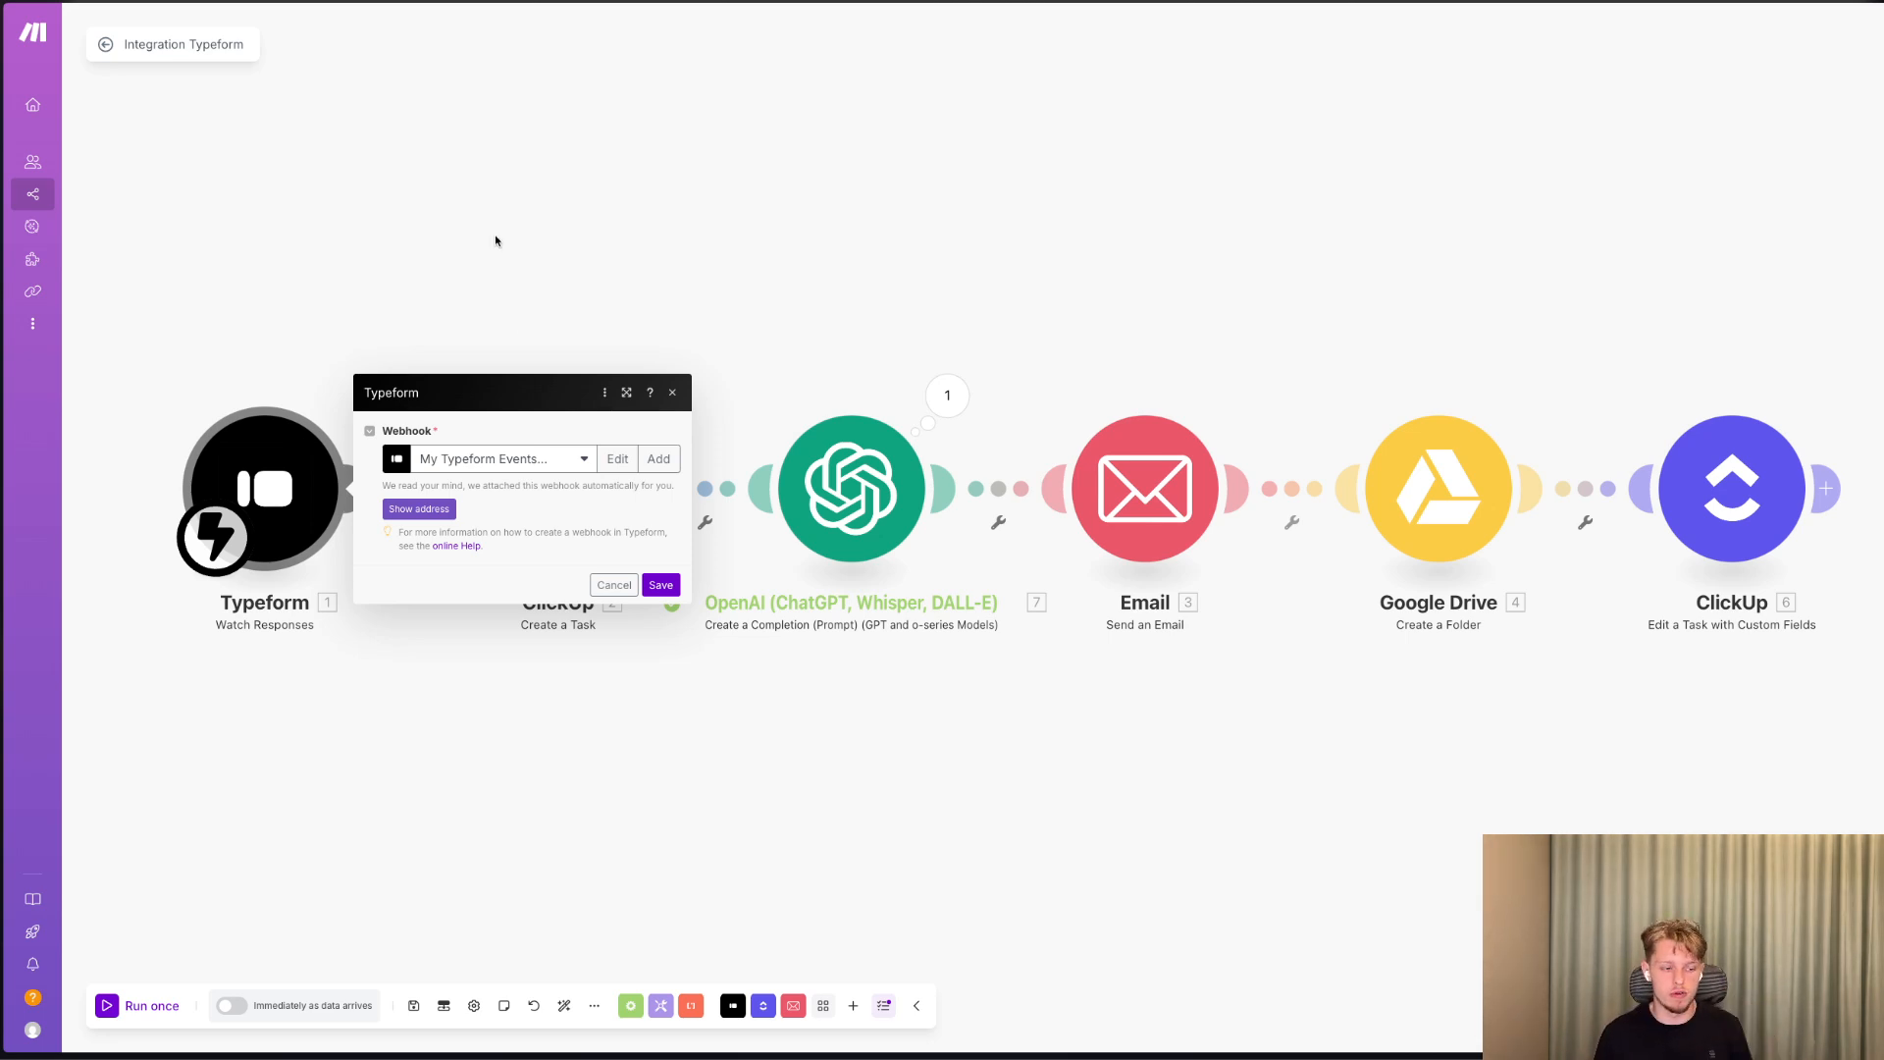
pyautogui.press('Escape')
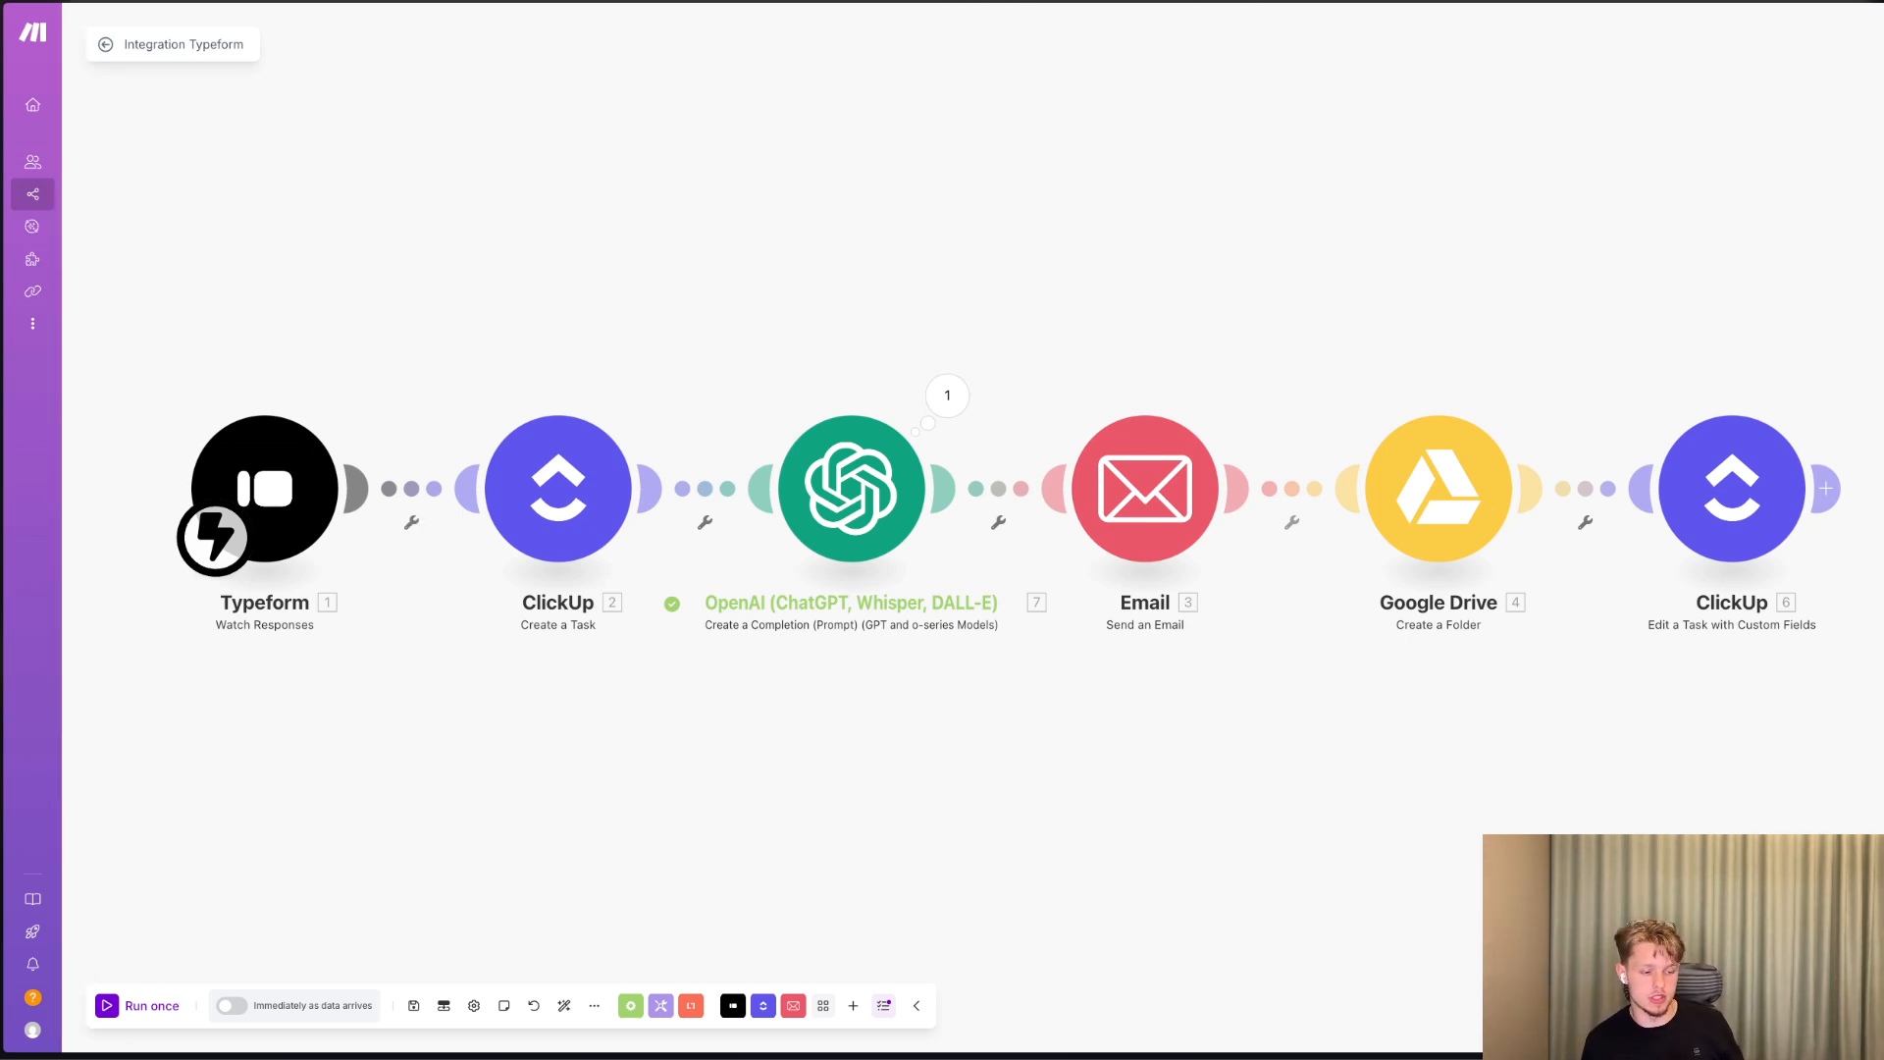
# Switch to ClickUp and open the Leads list in the Lead Catcher folder.
pyautogui.moveTo(33, 570)
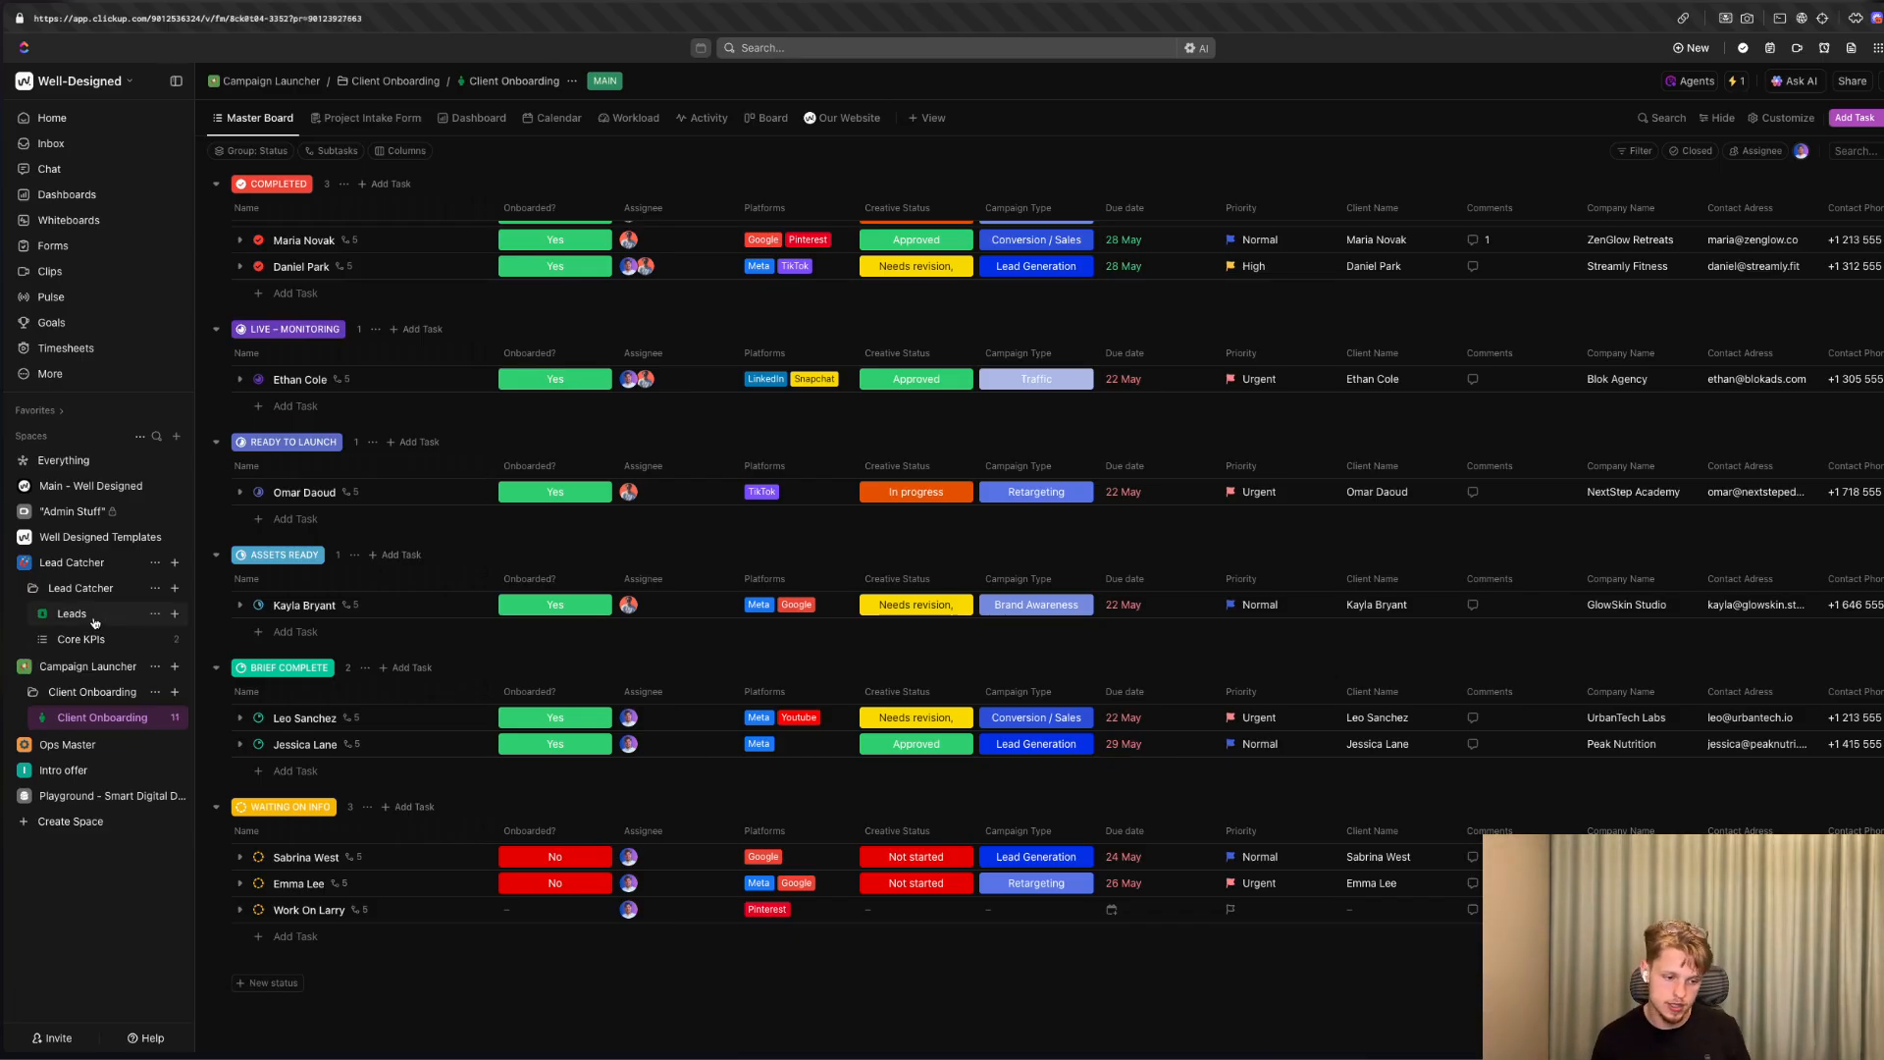
pyautogui.click(95, 621)
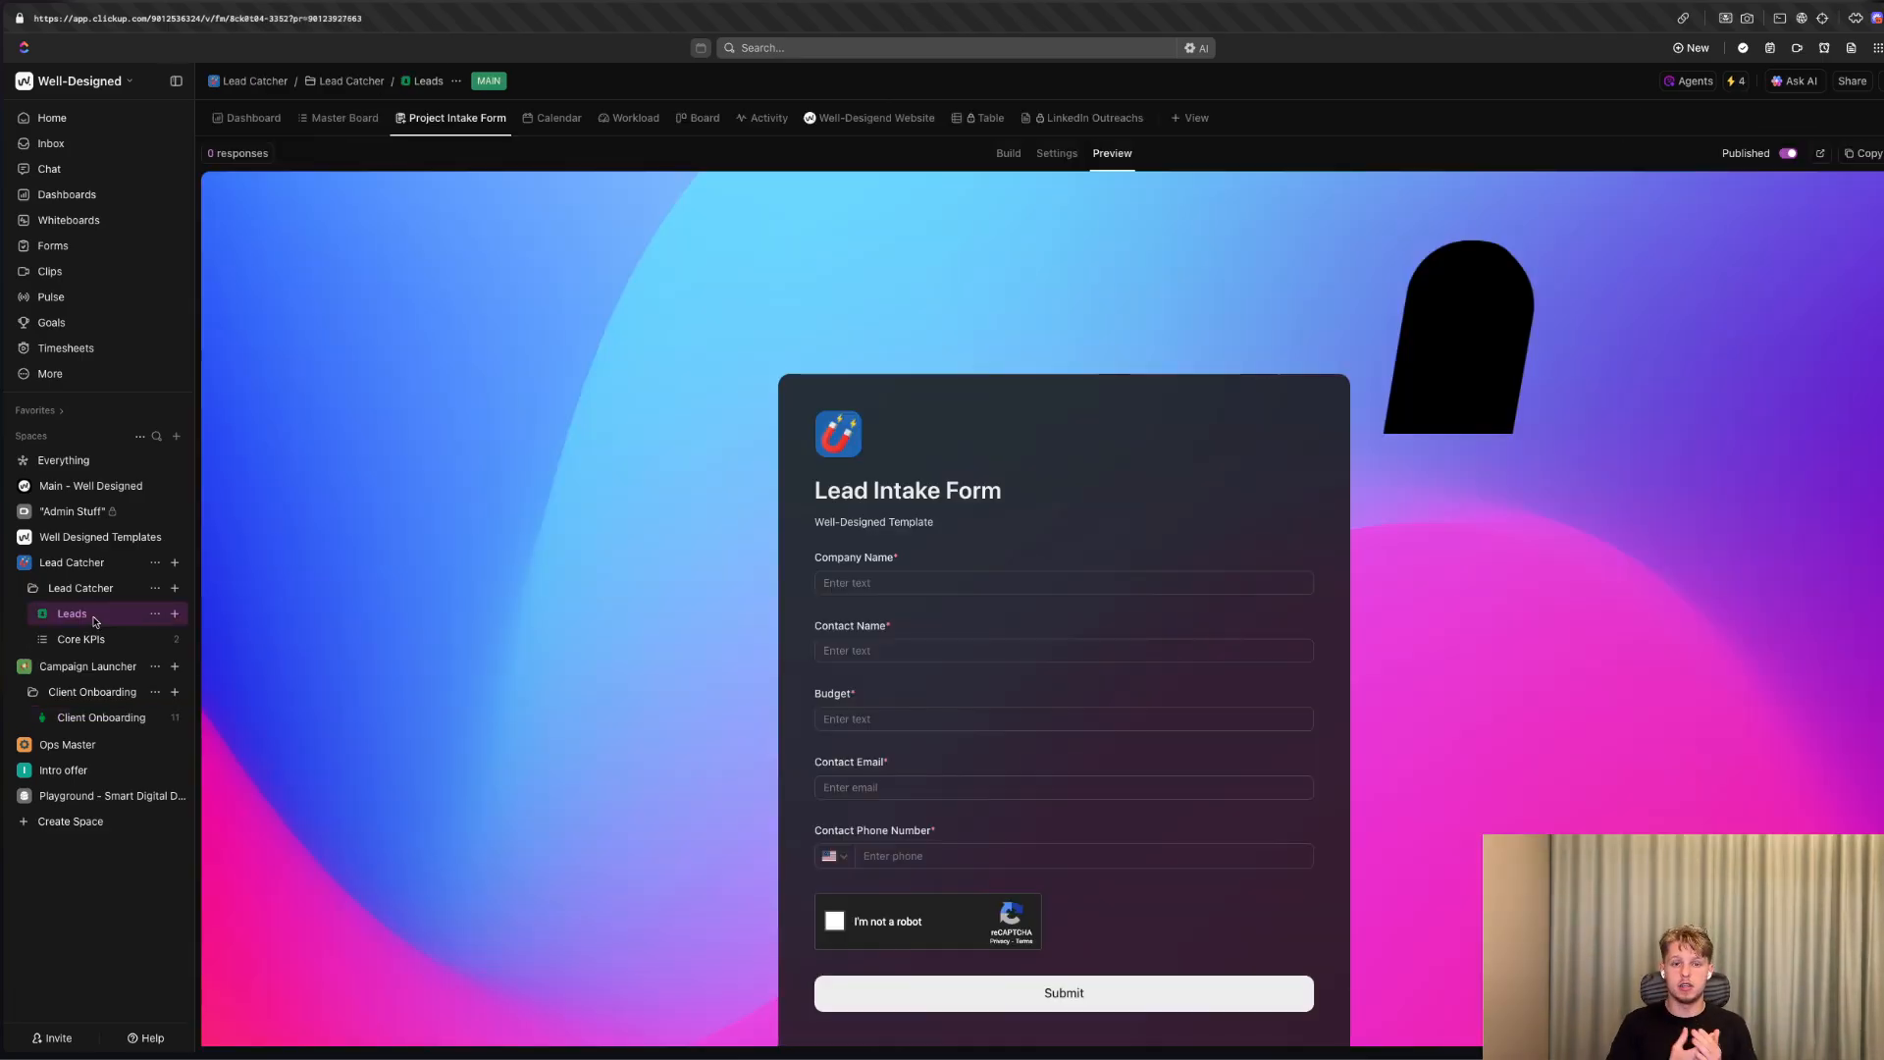